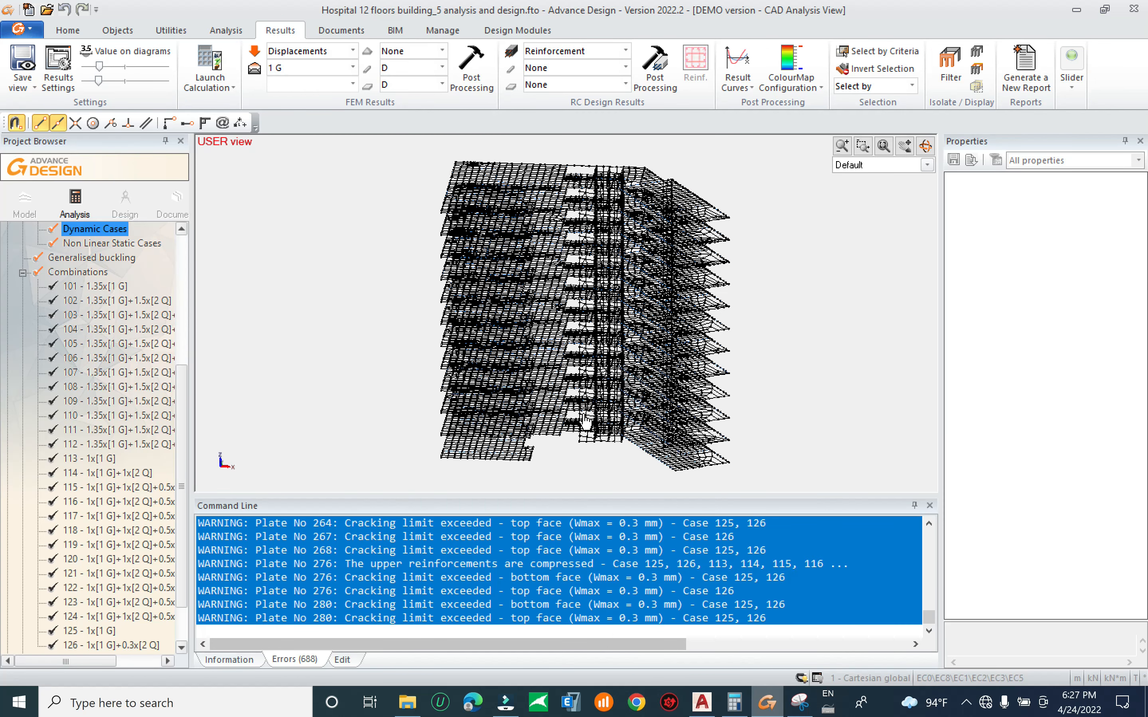
{"action": "left_click_drag", "start_coordinate": [446, 645], "coordinate": [355, 644]}
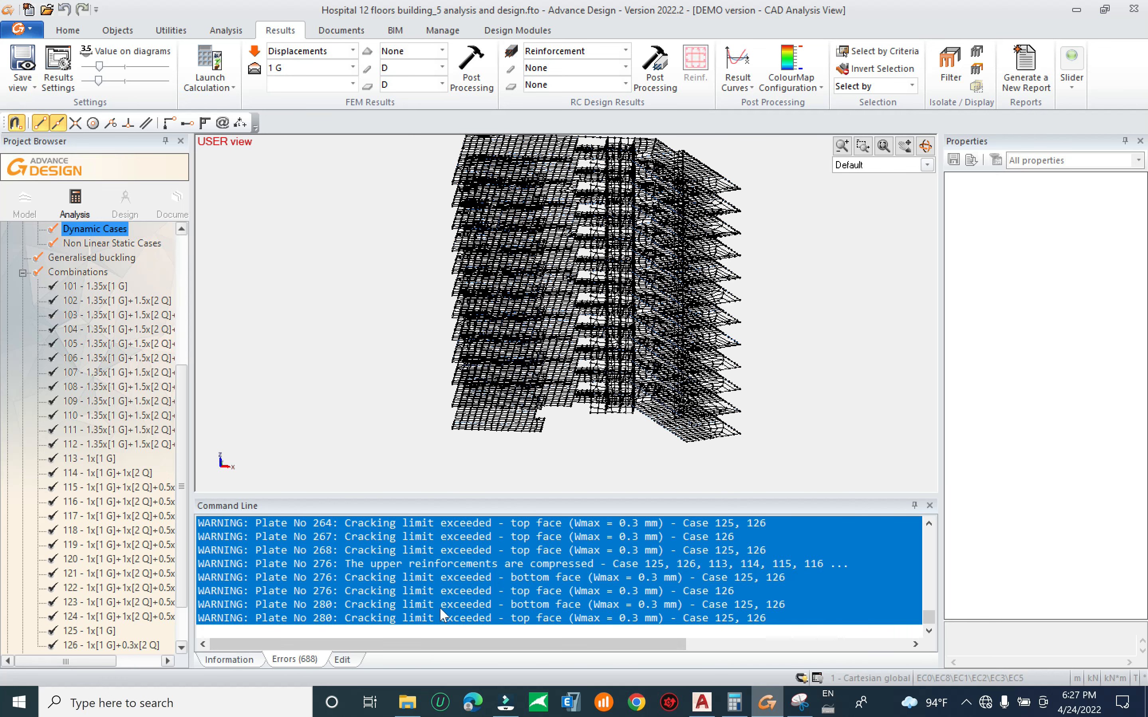
{"action": "left_click", "coordinate": [966, 701]}
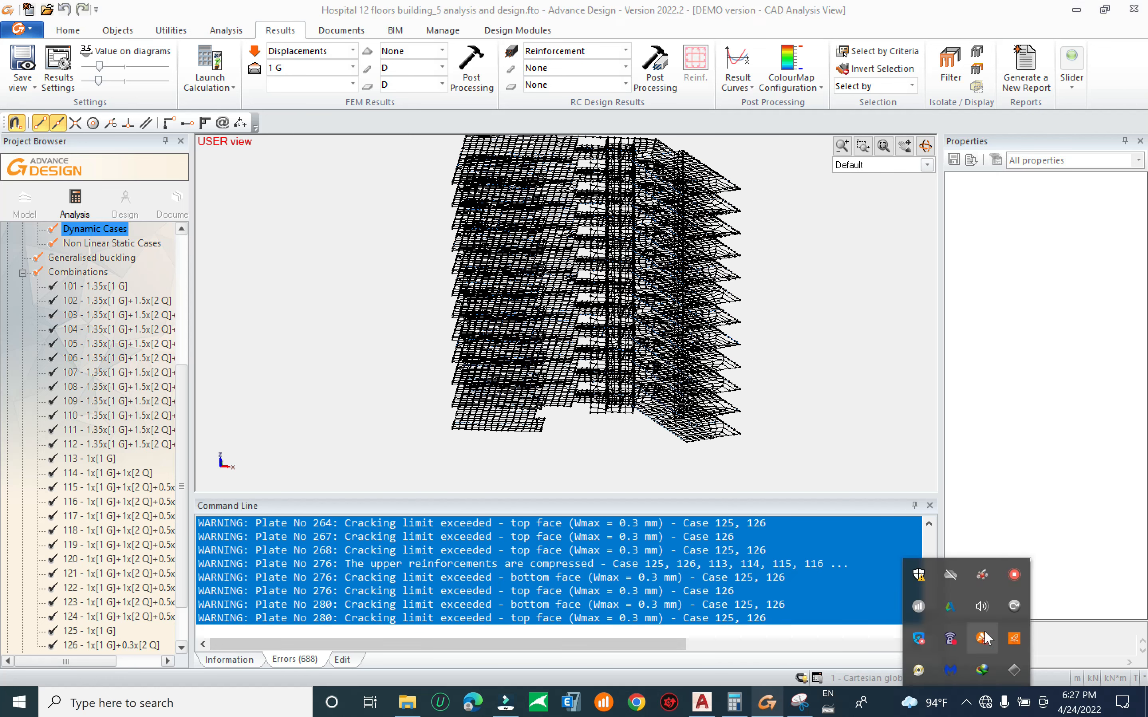
{"action": "right_click", "coordinate": [1011, 581]}
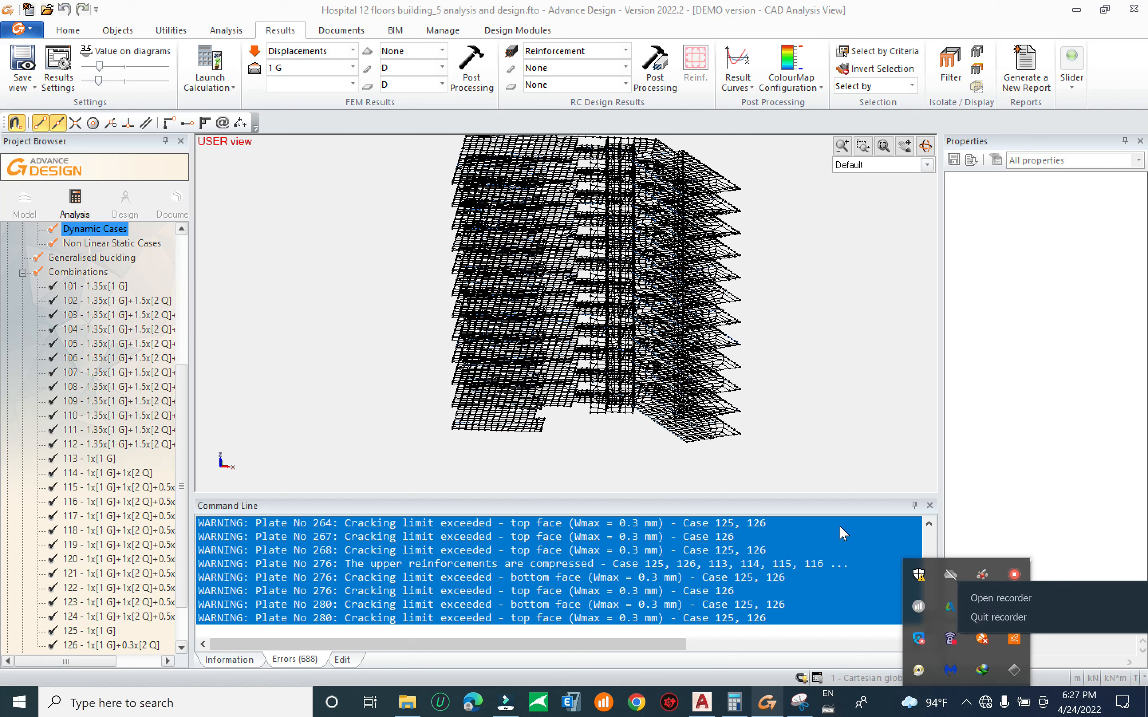
{"action": "left_click", "coordinate": [832, 444]}
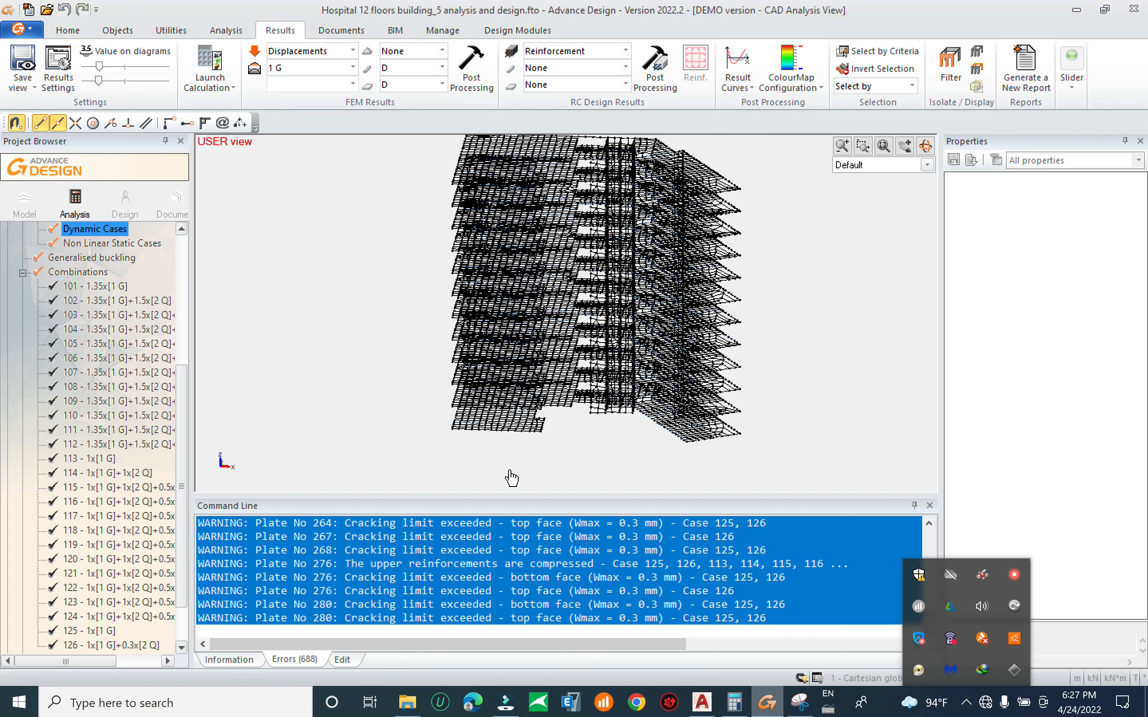
Examine the errors and warnings listed for the linear elements and plates in the calculation log
{"action": "left_click_drag", "start_coordinate": [928, 612], "coordinate": [919, 518]}
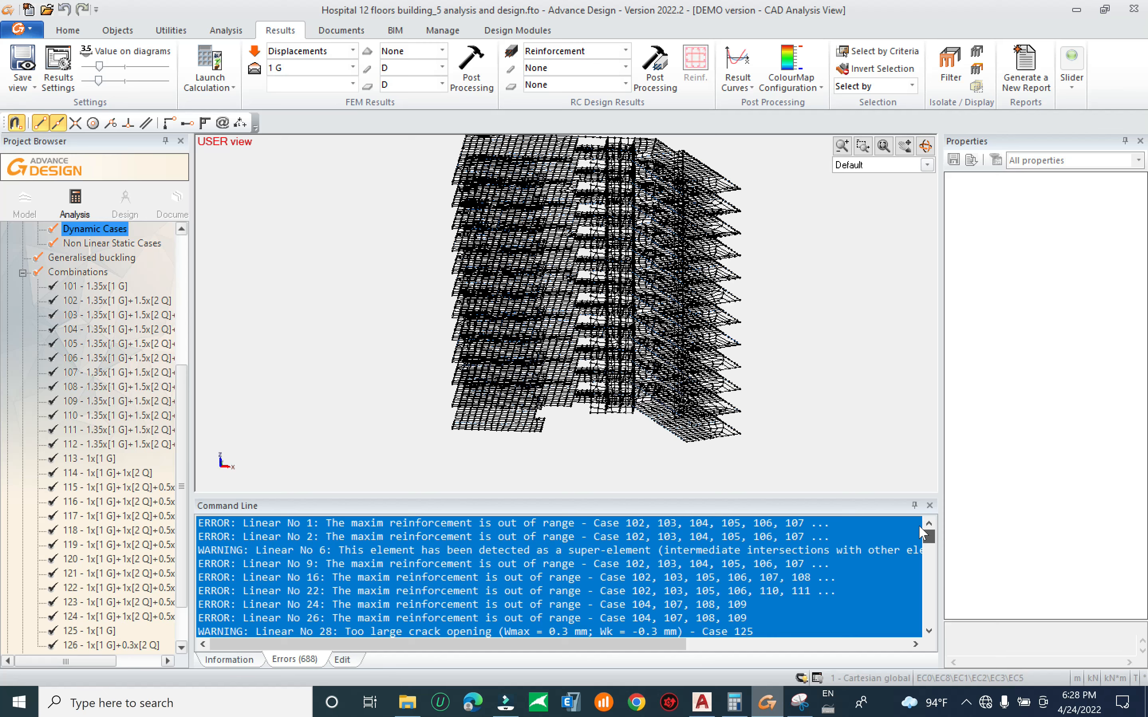
{"action": "left_click_drag", "start_coordinate": [920, 537], "coordinate": [924, 645]}
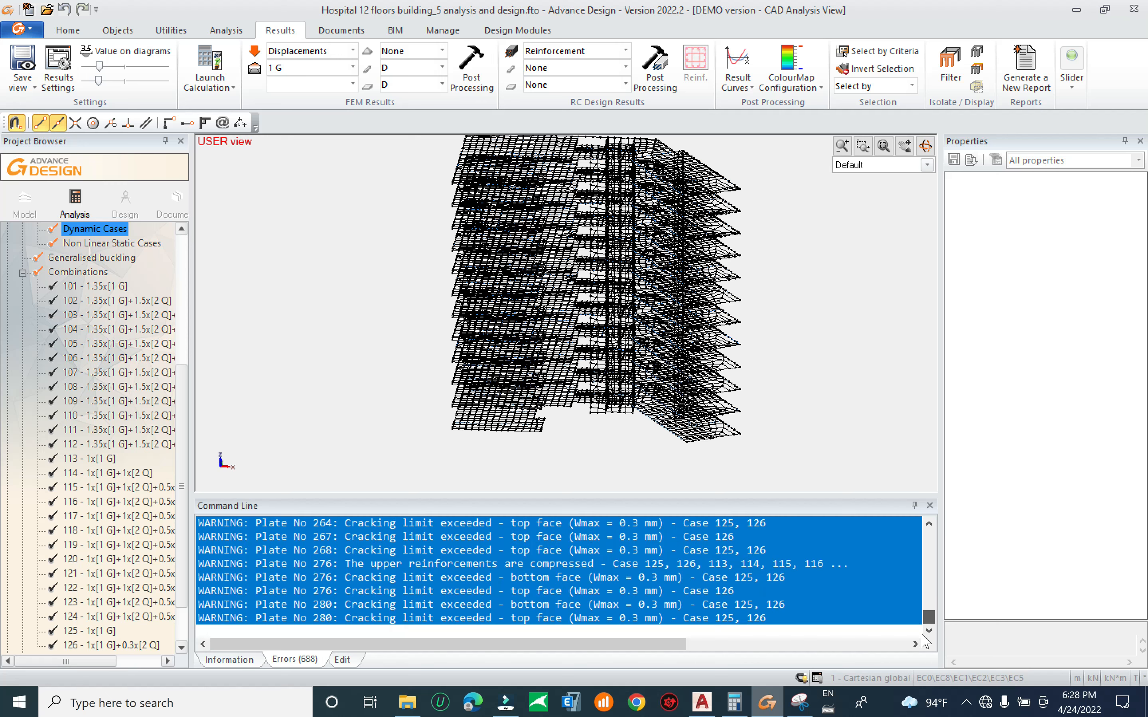
{"action": "left_click_drag", "start_coordinate": [922, 628], "coordinate": [899, 510]}
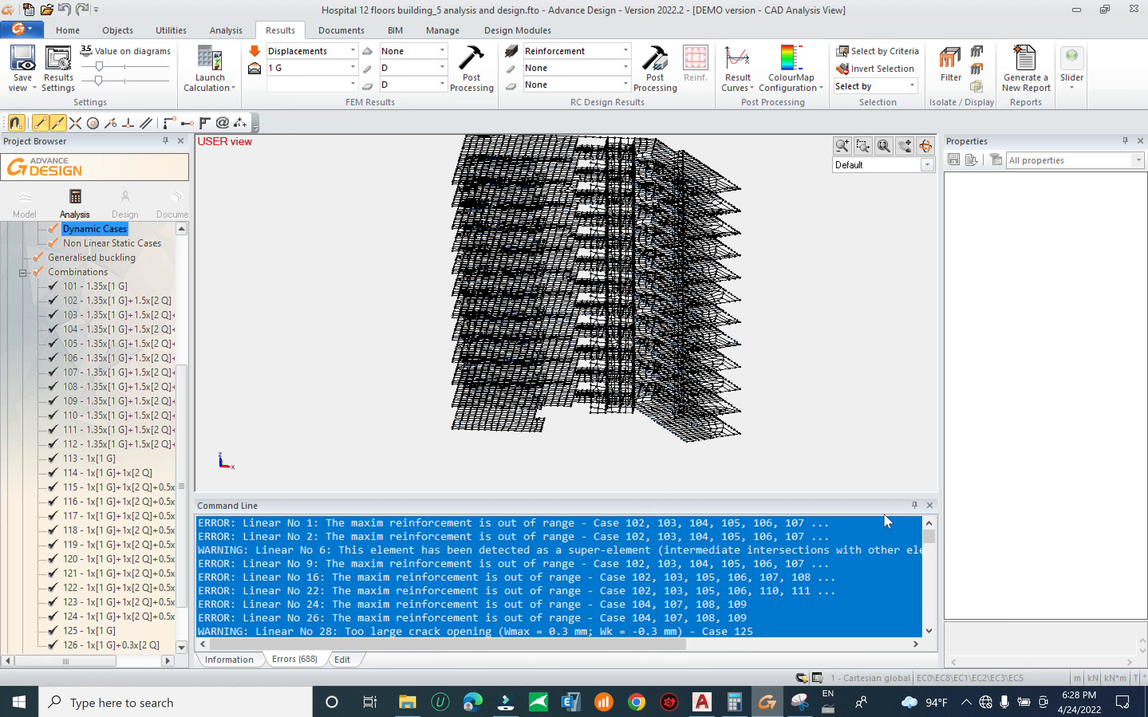
{"action": "left_click_drag", "start_coordinate": [914, 549], "coordinate": [933, 652]}
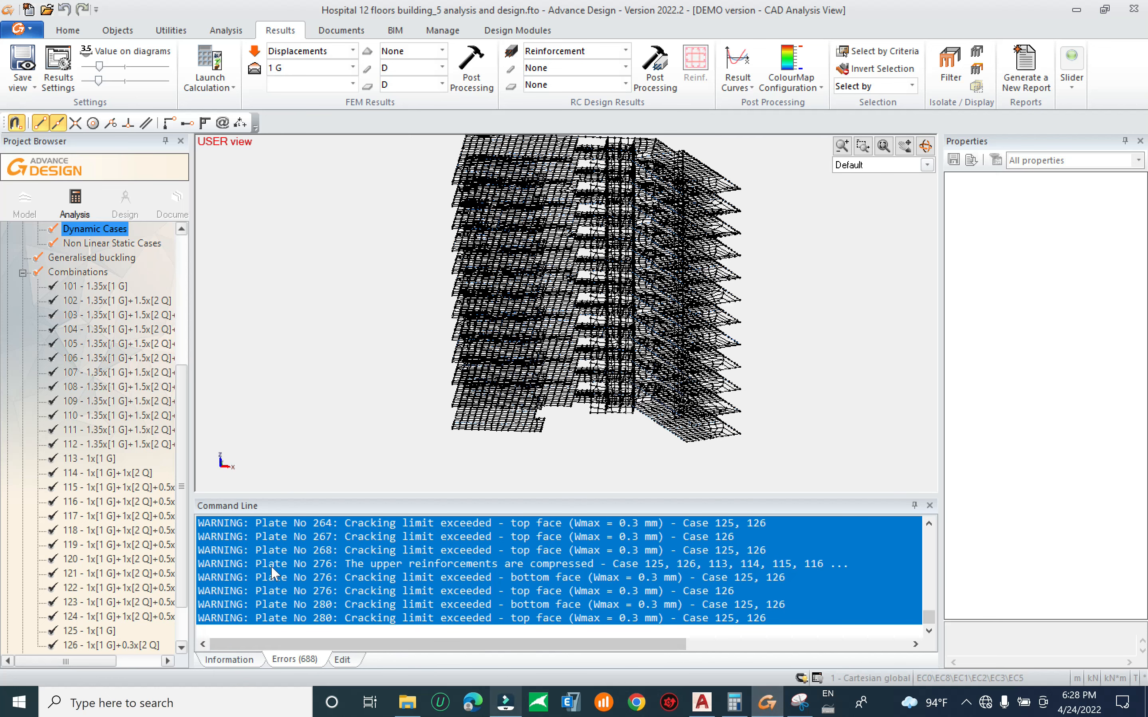
{"action": "left_click_drag", "start_coordinate": [441, 560], "coordinate": [454, 605]}
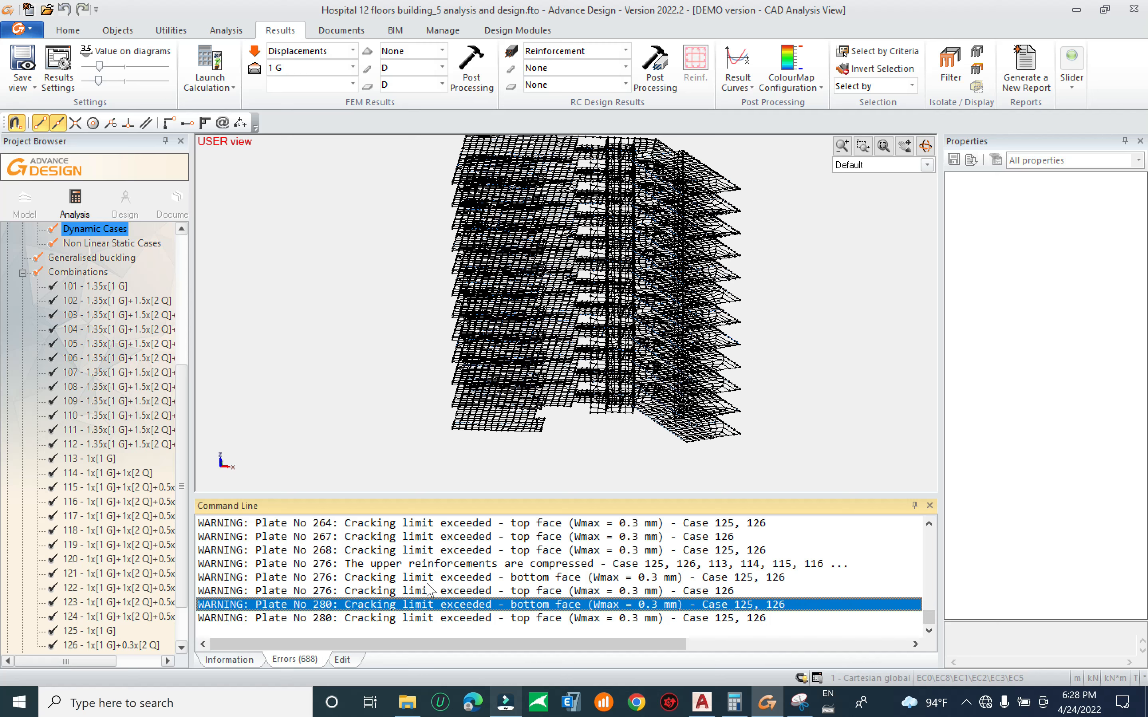
{"action": "left_click", "coordinate": [398, 590]}
{"action": "left_click", "coordinate": [437, 617]}
{"action": "left_click", "coordinate": [418, 604]}
{"action": "left_click", "coordinate": [426, 578]}
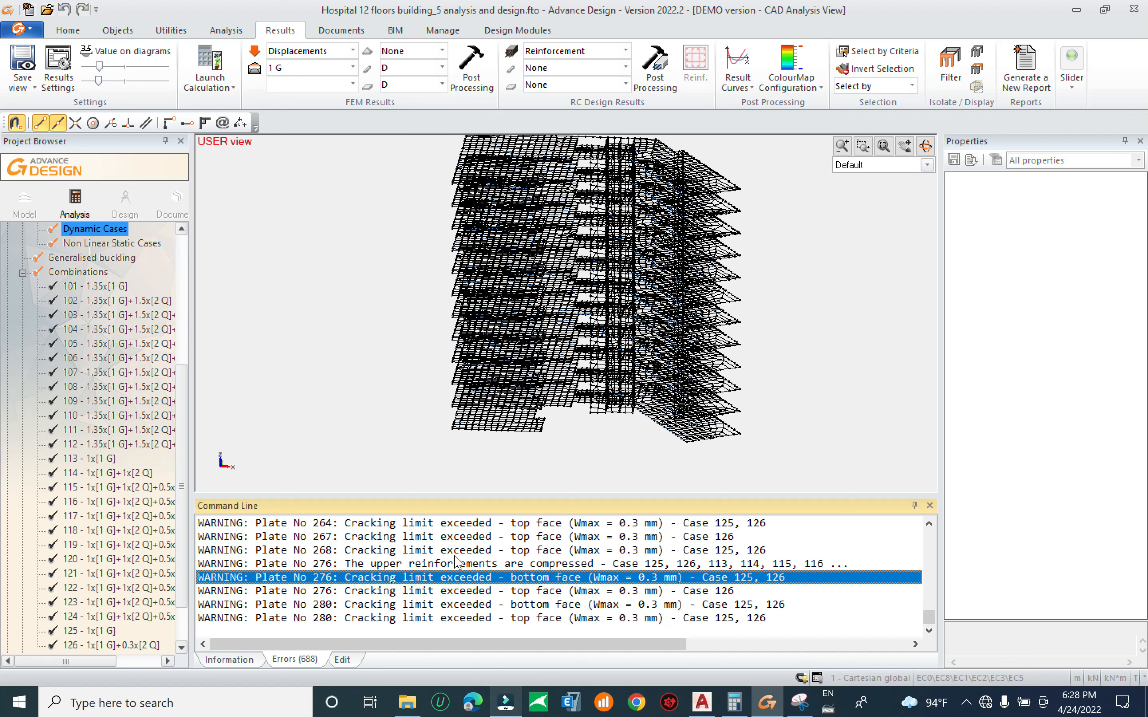
{"action": "left_click", "coordinate": [441, 602]}
{"action": "left_click_drag", "start_coordinate": [459, 550], "coordinate": [461, 538]}
{"action": "scroll", "coordinate": [463, 543], "scroll_direction": "up", "scroll_amount": 3}
{"action": "left_click", "coordinate": [270, 580]}
{"action": "key", "text": "Up"}
{"action": "key", "text": "Up"}
{"action": "scroll", "coordinate": [526, 586], "scroll_direction": "down", "scroll_amount": 2}
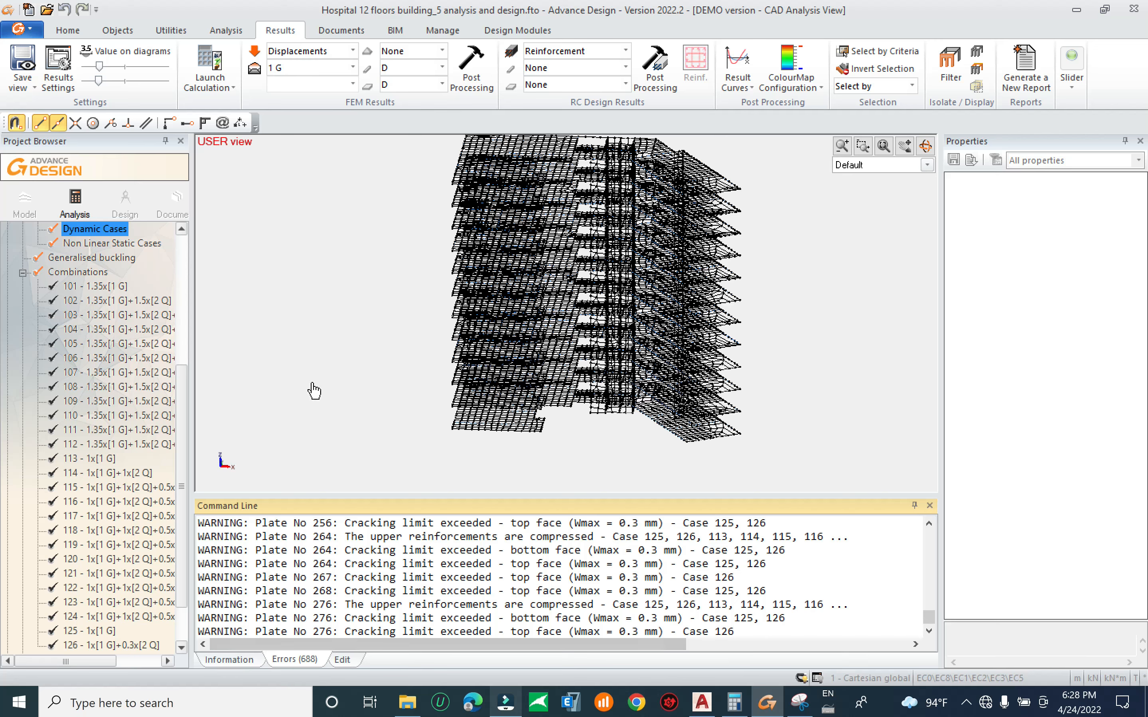
Reduce the command line pane to a single message line to enlarge the model view
{"action": "middle_click_drag", "start_coordinate": [314, 391], "coordinate": [318, 398]}
{"action": "left_click_drag", "start_coordinate": [540, 498], "coordinate": [569, 616]}
{"action": "middle_click_drag", "start_coordinate": [387, 525], "coordinate": [429, 519]}
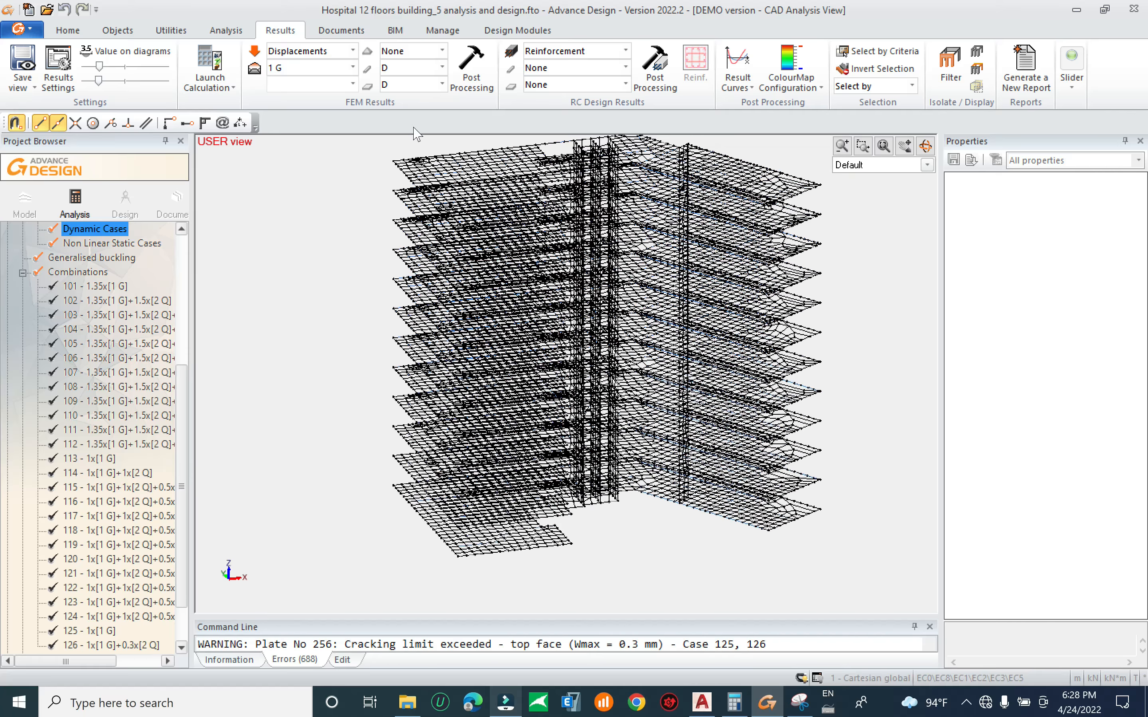
Display the total displacement D of linear and planar elements for combination 114 1x[1 G]+1x[2 Q]
{"action": "left_click", "coordinate": [310, 68]}
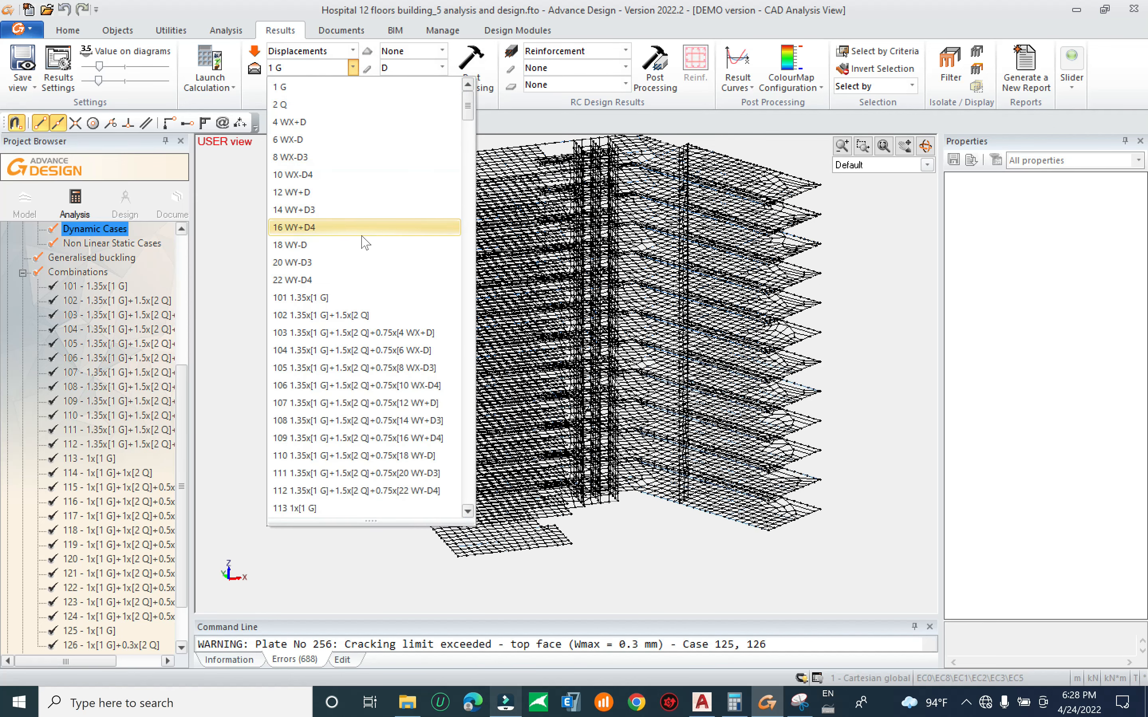
{"action": "scroll", "coordinate": [379, 214], "scroll_direction": "down", "scroll_amount": 2}
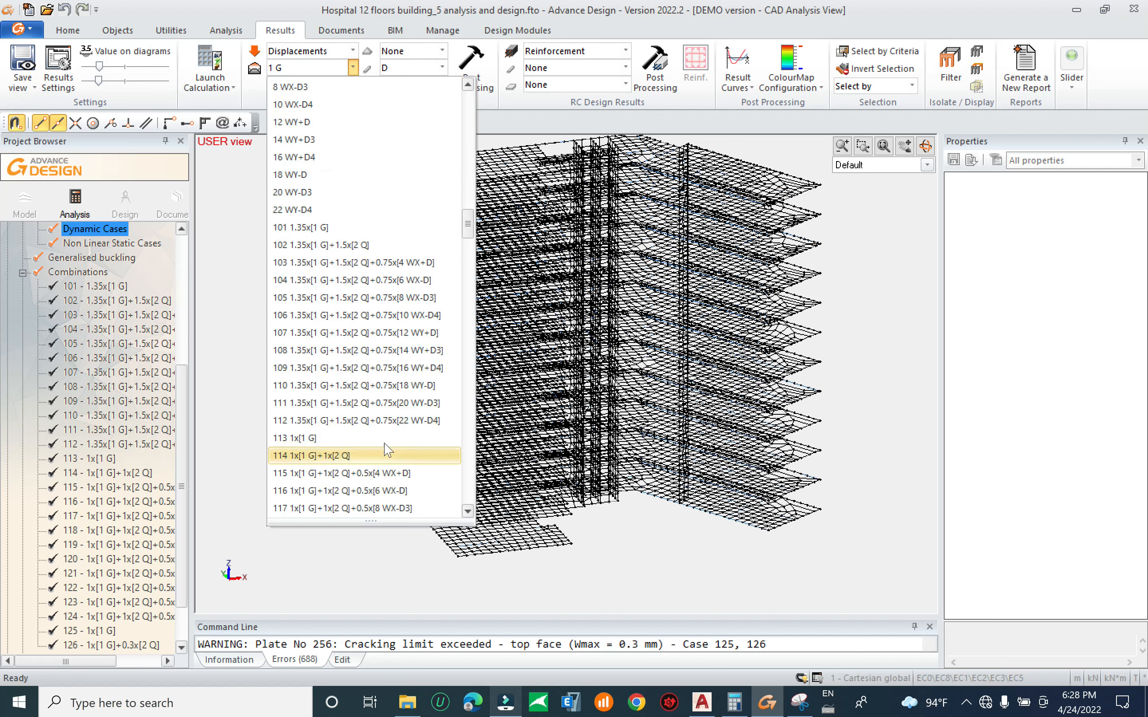
{"action": "left_click", "coordinate": [384, 455]}
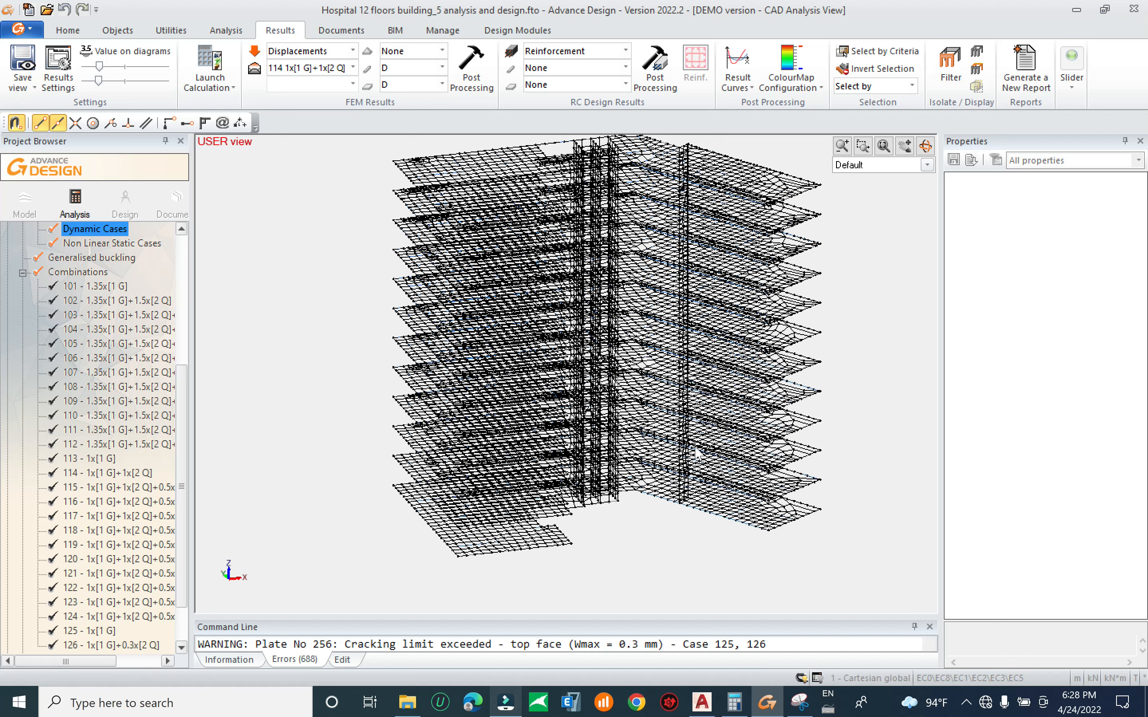
{"action": "middle_click_drag", "start_coordinate": [649, 483], "coordinate": [658, 395]}
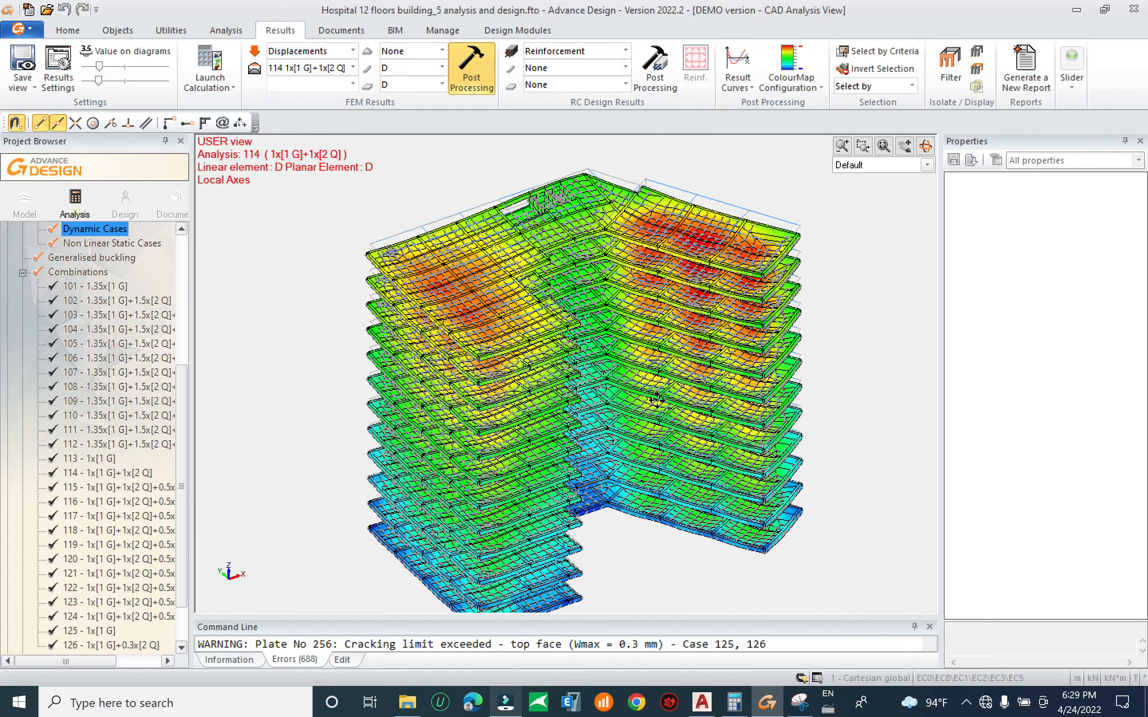
Animate the displacement results of combination 114 and inspect the deformed building from another angle
{"action": "left_click", "coordinate": [735, 85]}
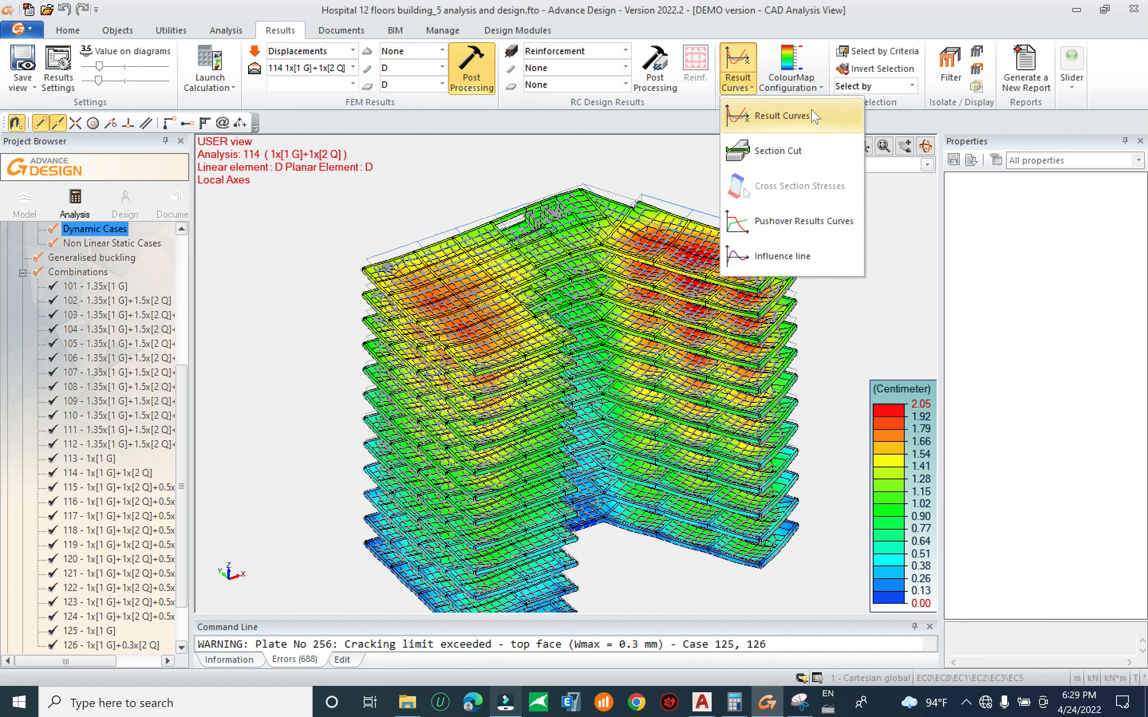
{"action": "left_click", "coordinate": [809, 93]}
{"action": "left_click", "coordinate": [817, 185]}
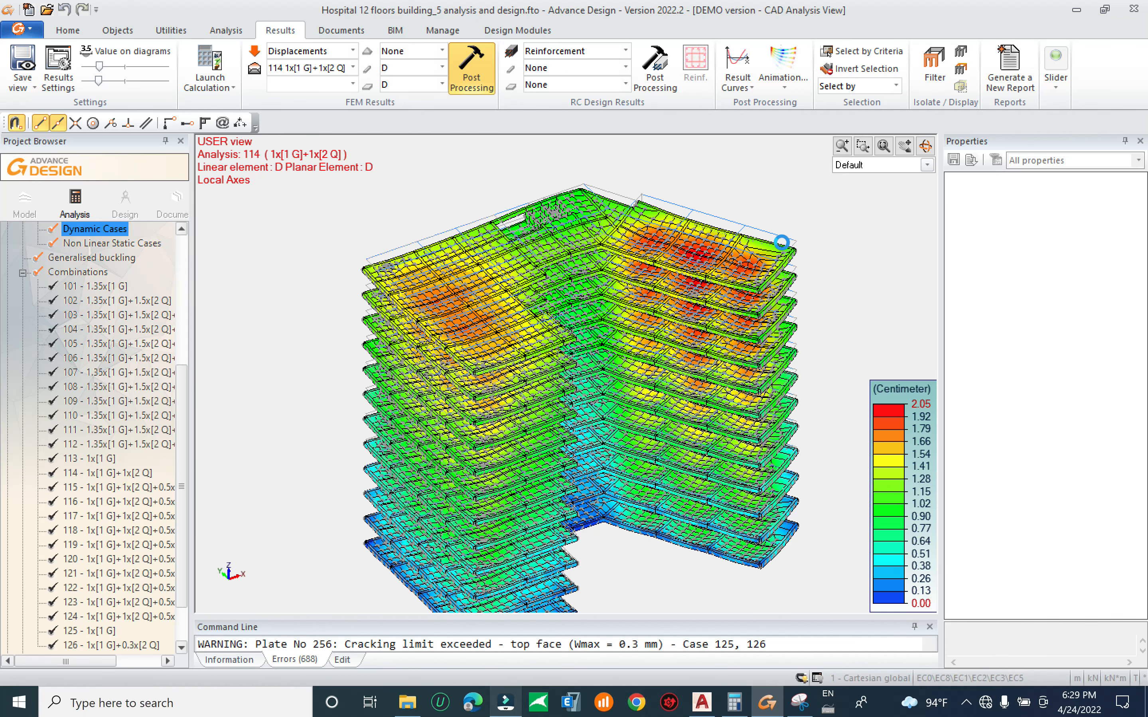
{"action": "middle_click_drag", "start_coordinate": [788, 361], "coordinate": [502, 173], "text": "shift"}
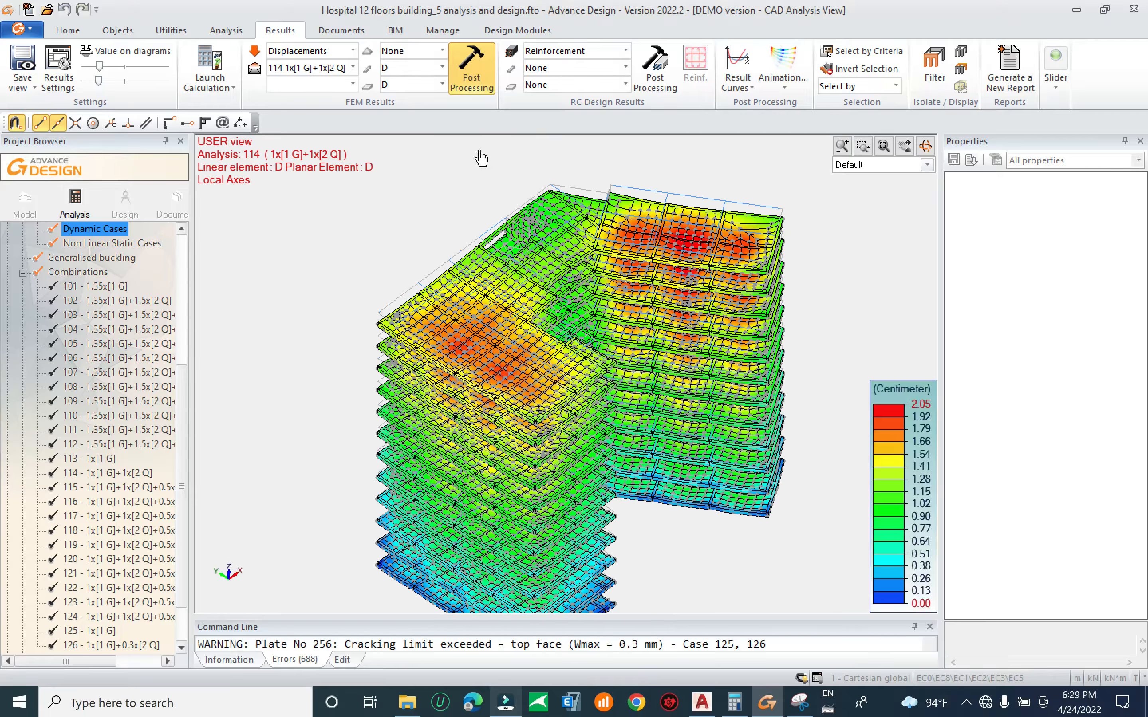
Display the Fx forces in linear elements for combination 103 1.35x[1 G]+1.5x[2 Q]+0.75x[4 WX+D]
{"action": "left_click", "coordinate": [353, 51]}
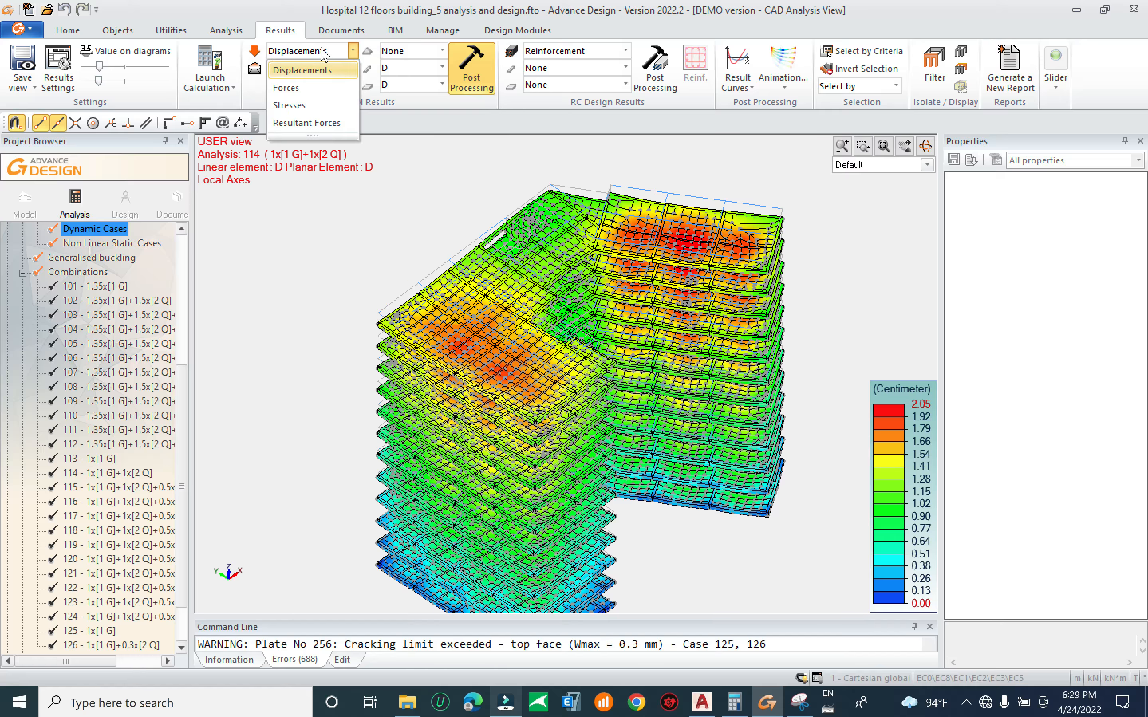
{"action": "left_click", "coordinate": [292, 89]}
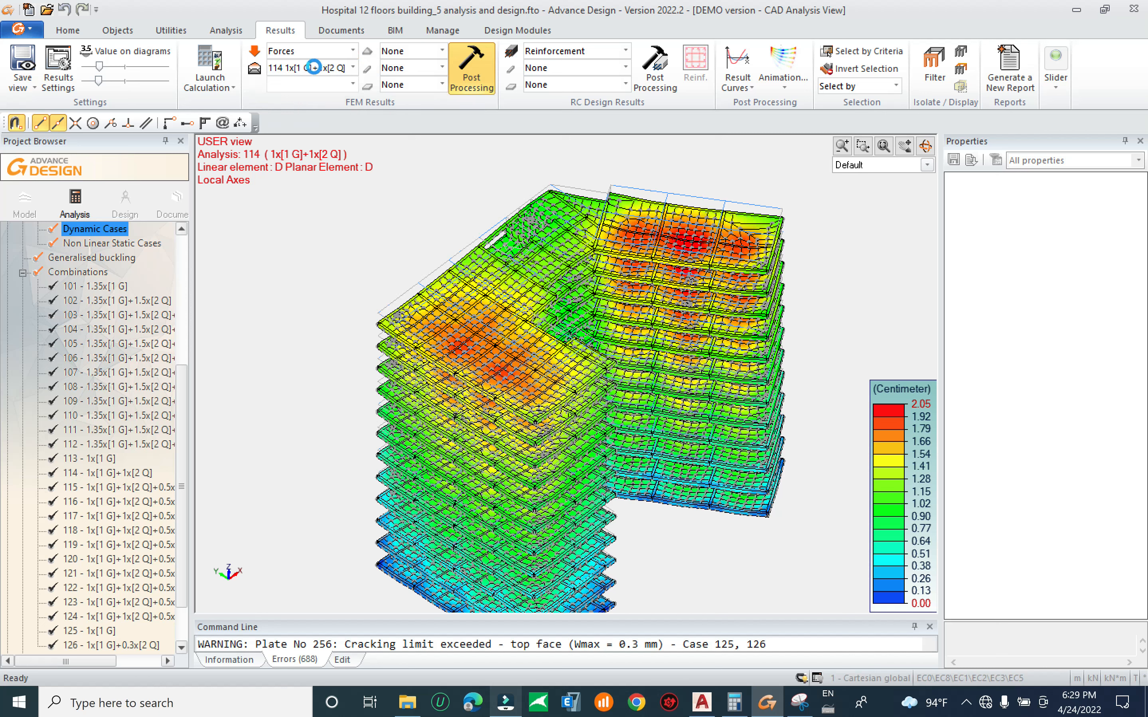
{"action": "left_click", "coordinate": [319, 67]}
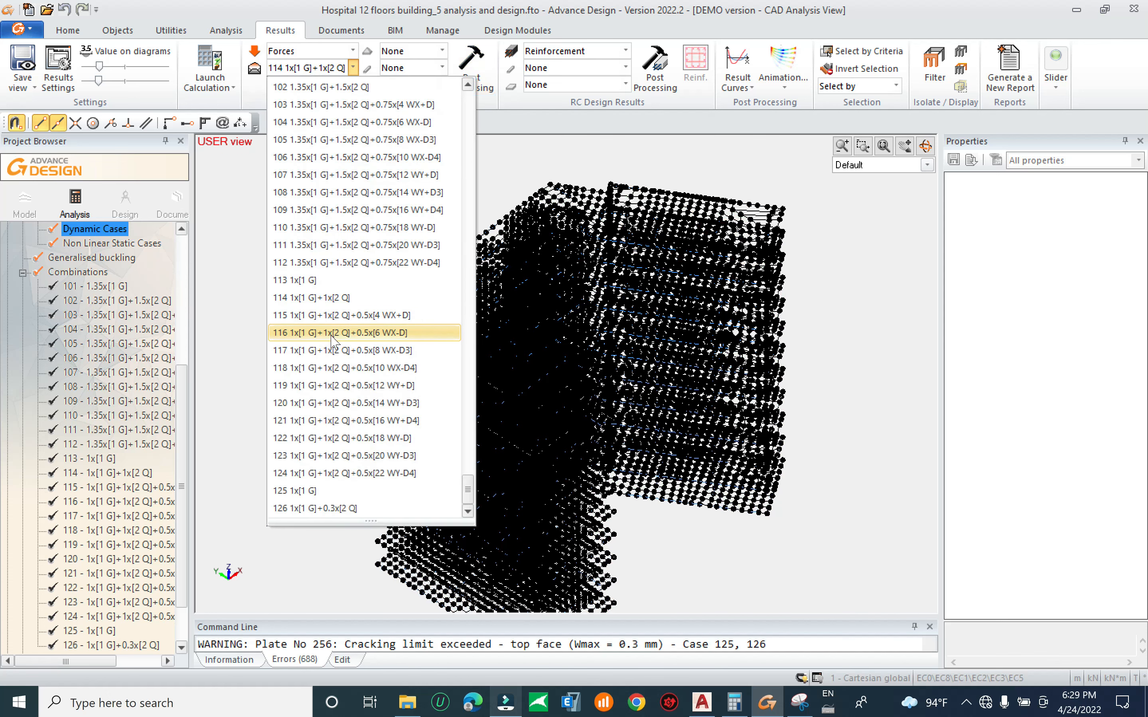
{"action": "left_click_drag", "start_coordinate": [468, 489], "coordinate": [451, 265]}
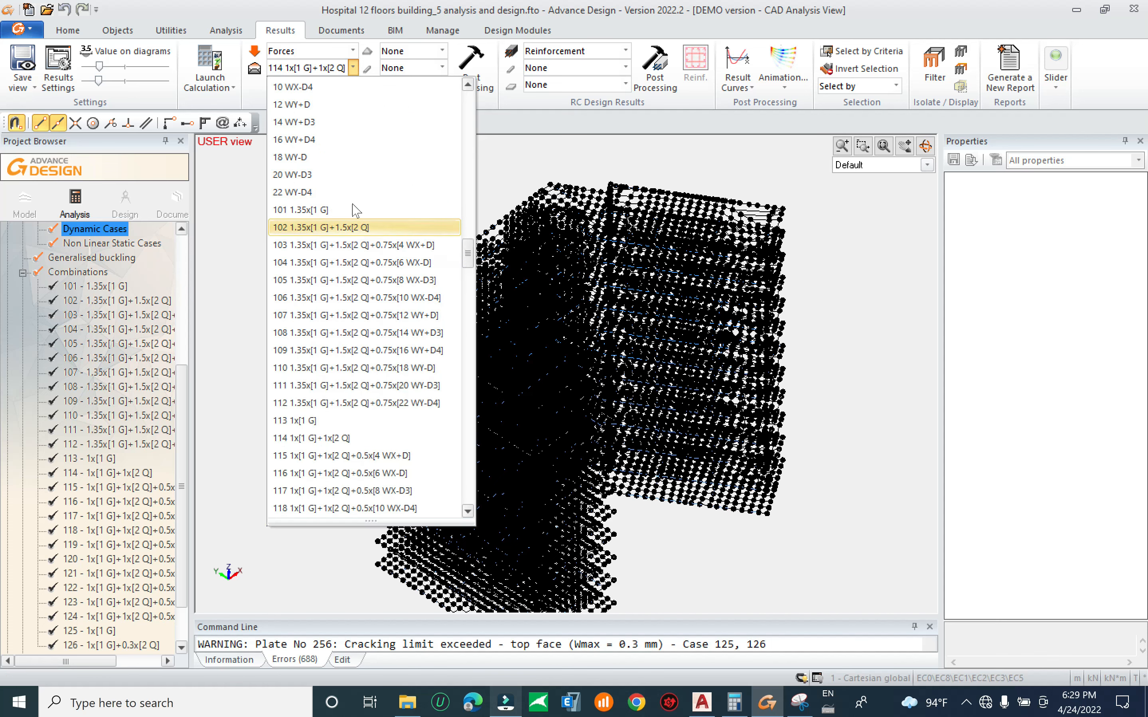
{"action": "left_click", "coordinate": [380, 245]}
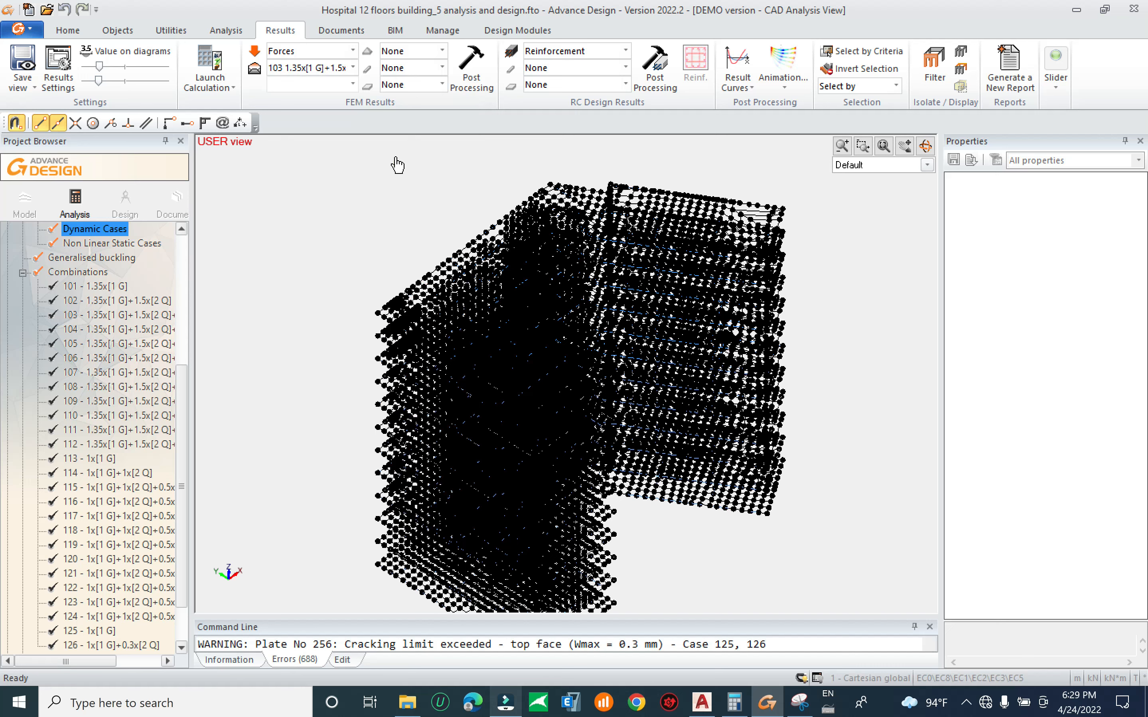
{"action": "left_click", "coordinate": [442, 67]}
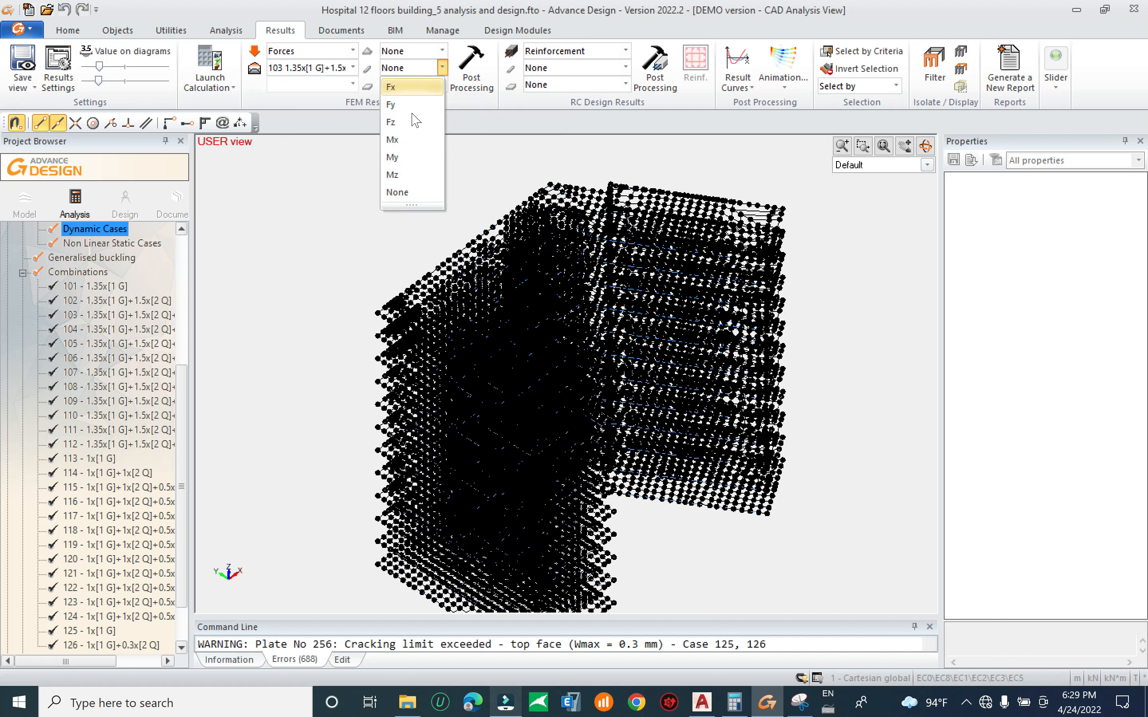
{"action": "left_click", "coordinate": [411, 87]}
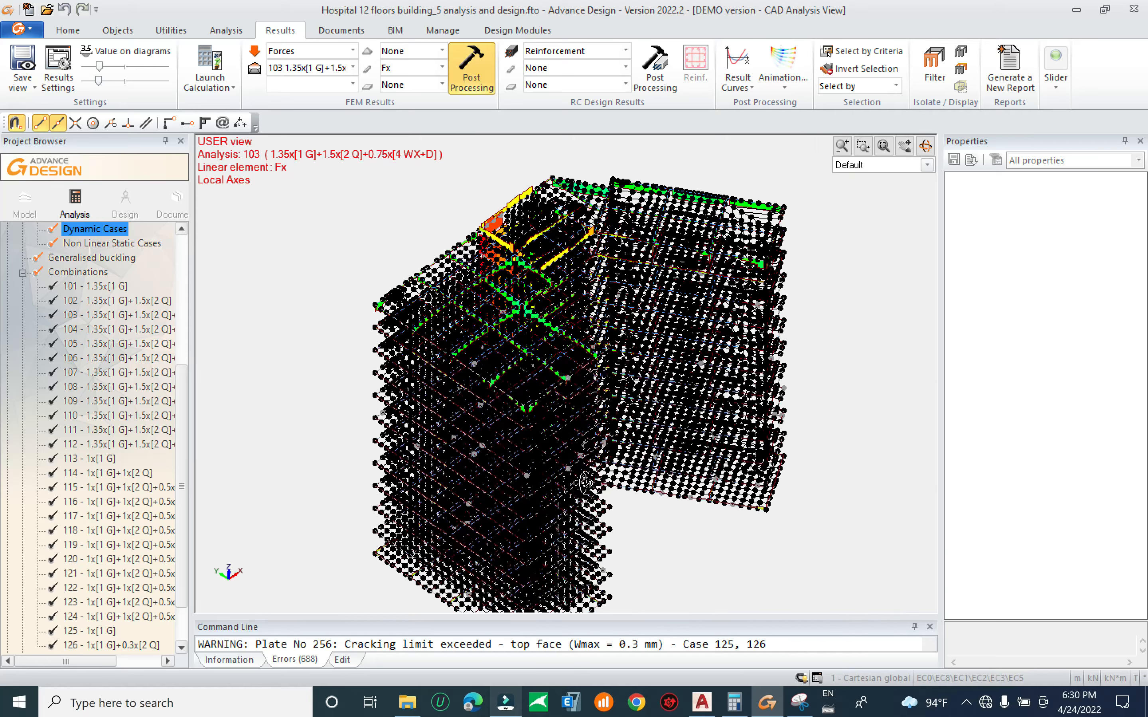
{"action": "middle_click_drag", "start_coordinate": [551, 437], "coordinate": [742, 510]}
{"action": "middle_click_drag", "start_coordinate": [684, 485], "coordinate": [174, 372]}
Make the elements of the 7 - Column system visible in the model
{"action": "left_click_drag", "start_coordinate": [181, 375], "coordinate": [182, 183]}
{"action": "left_click", "coordinate": [7, 229]}
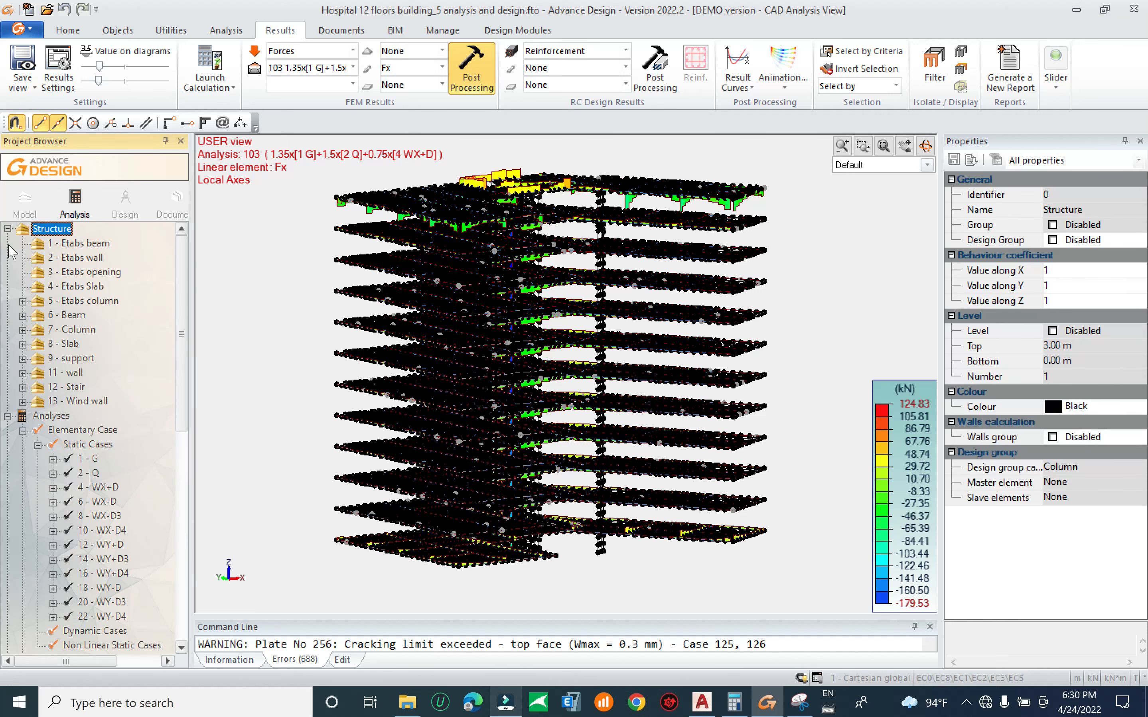
{"action": "left_click", "coordinate": [76, 329]}
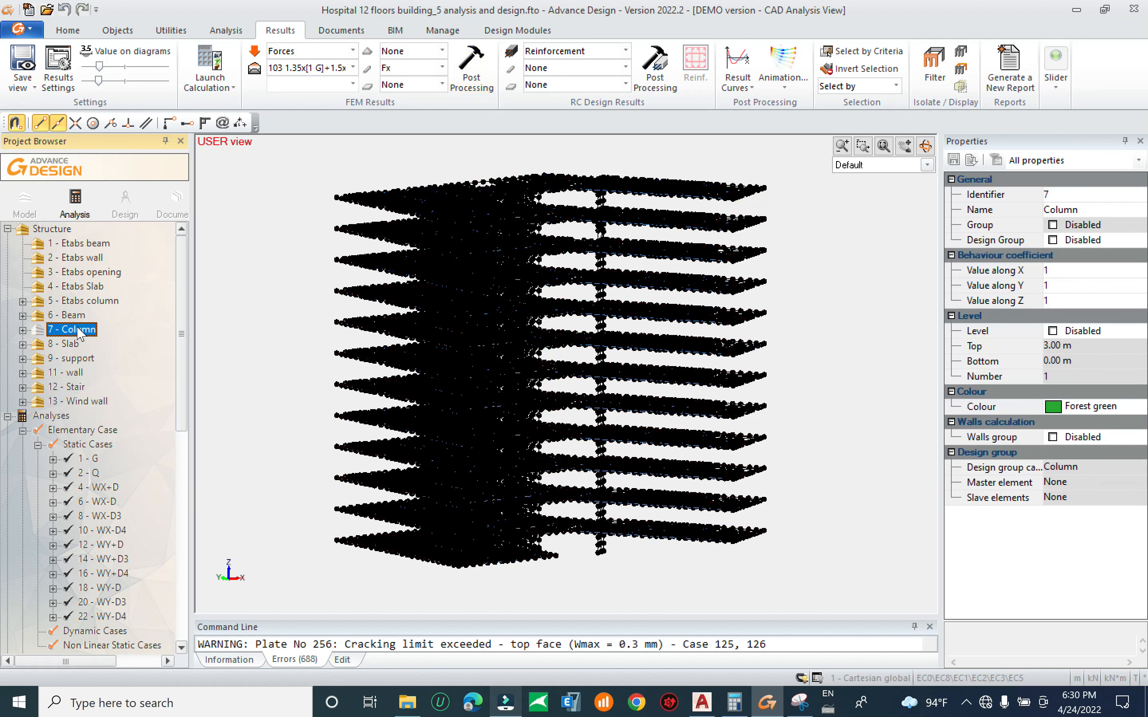
{"action": "key", "text": "space"}
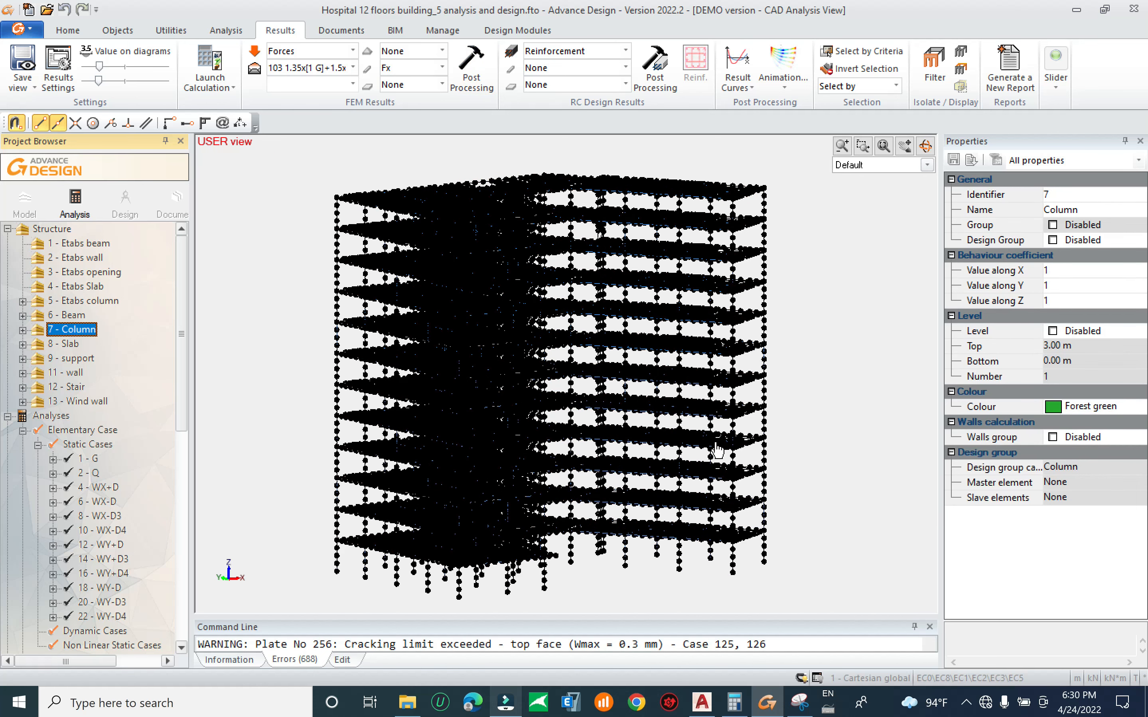
Select all elements of the building's lowest storey with a window and isolate them in the view
{"action": "middle_click_drag", "start_coordinate": [746, 547], "coordinate": [676, 521], "text": "shift"}
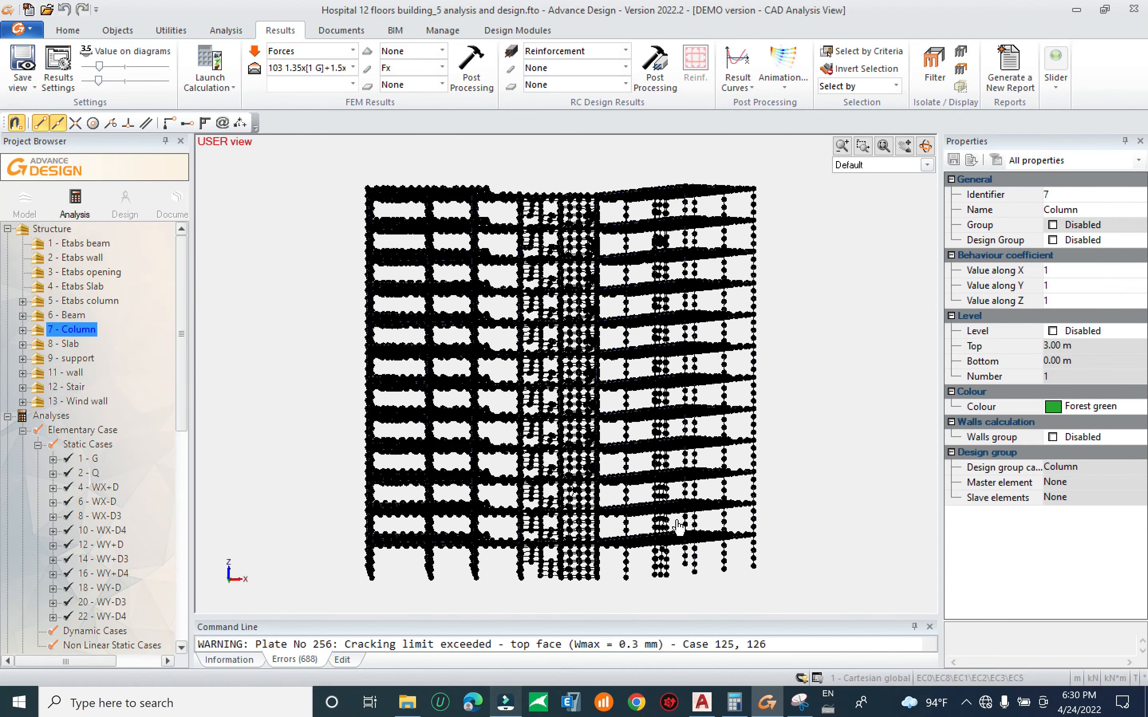
{"action": "left_click_drag", "start_coordinate": [326, 515], "coordinate": [824, 590]}
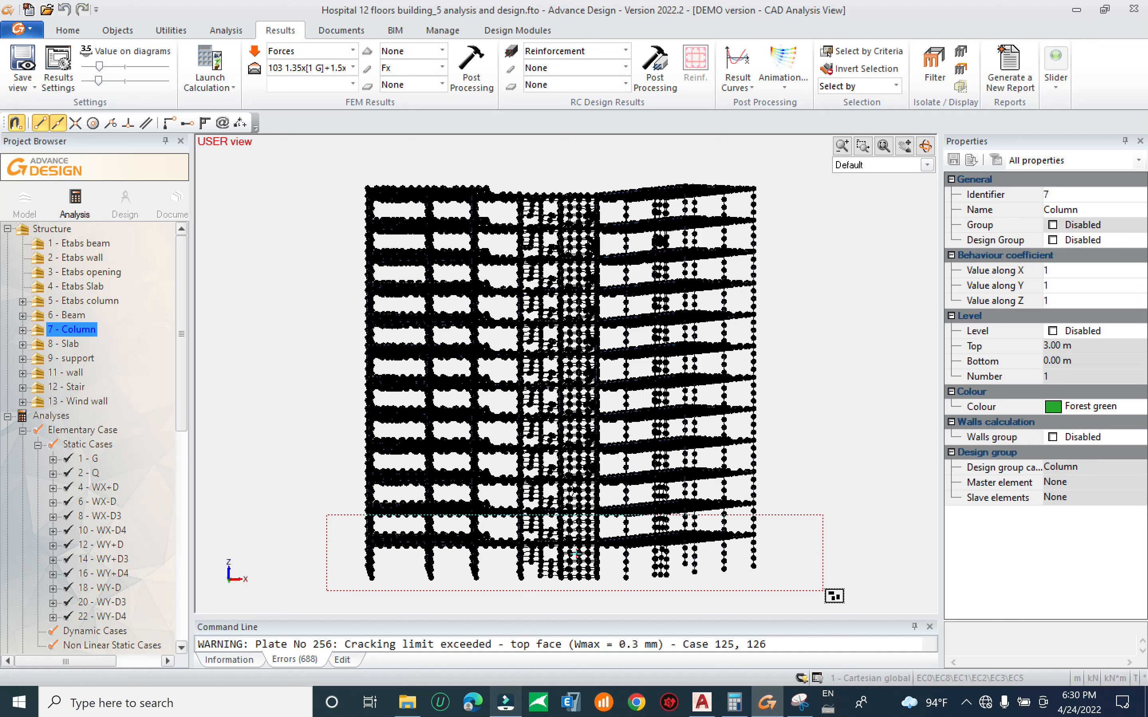
{"action": "left_click_drag", "start_coordinate": [824, 591], "coordinate": [825, 589]}
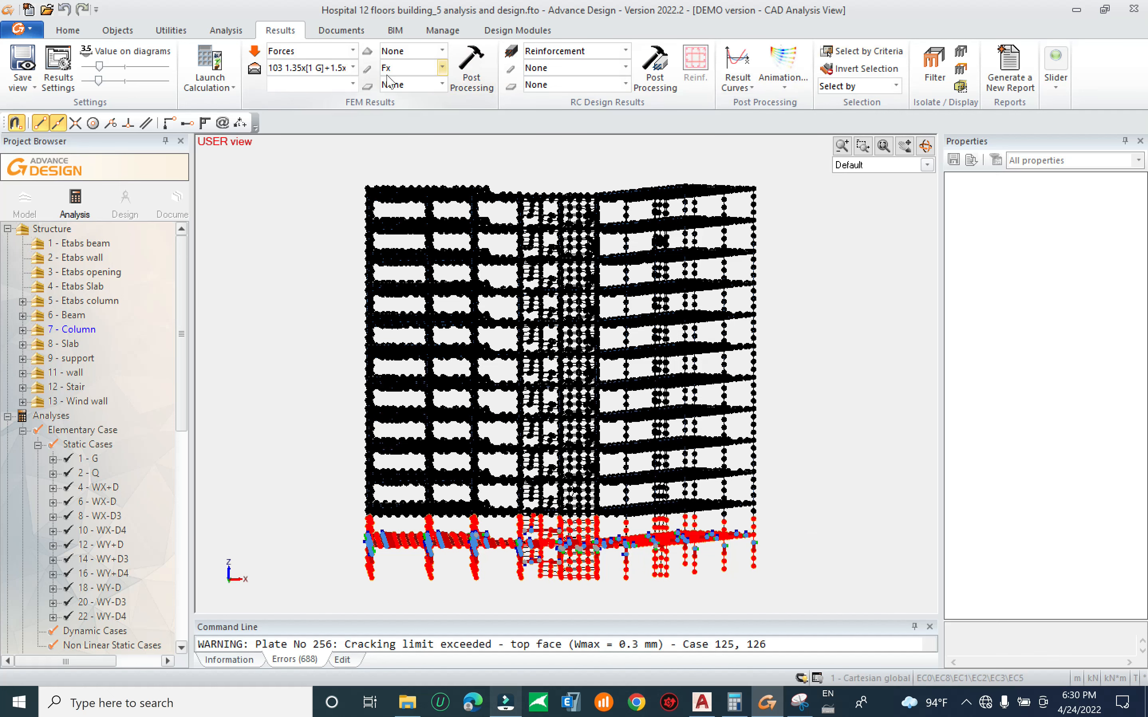
{"action": "left_click", "coordinate": [67, 30]}
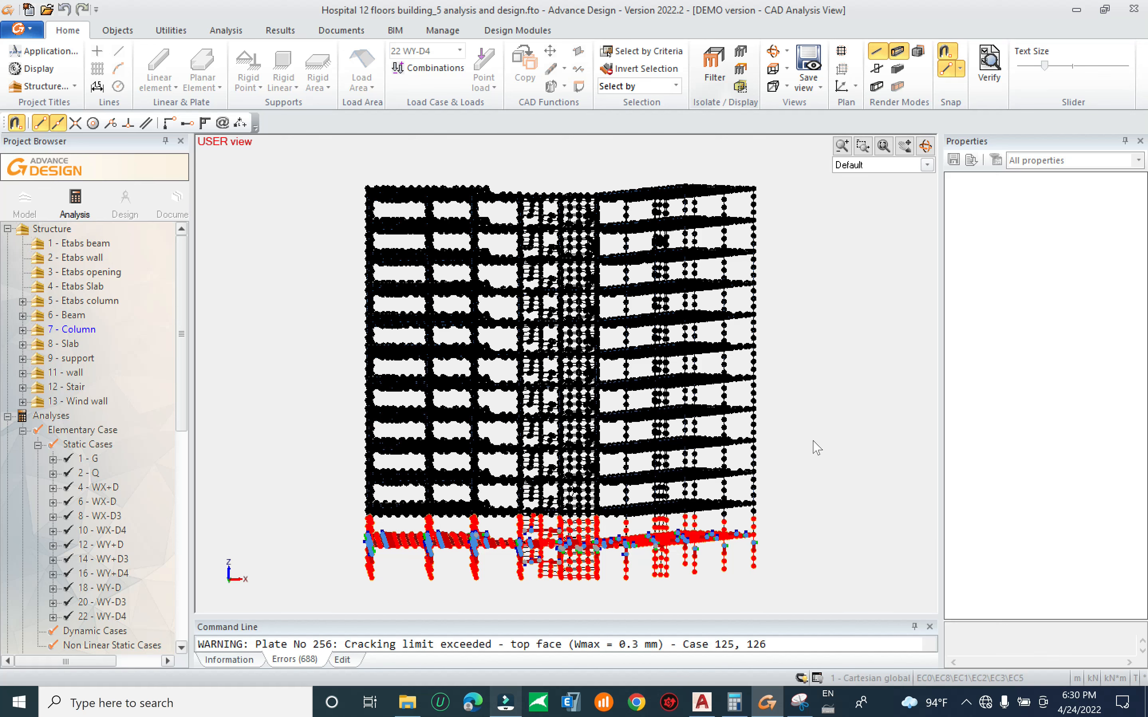
{"action": "middle_click_drag", "start_coordinate": [786, 414], "coordinate": [761, 216]}
{"action": "middle_click_drag", "start_coordinate": [689, 492], "coordinate": [699, 521]}
{"action": "scroll", "coordinate": [507, 287], "scroll_direction": "up", "scroll_amount": 1}
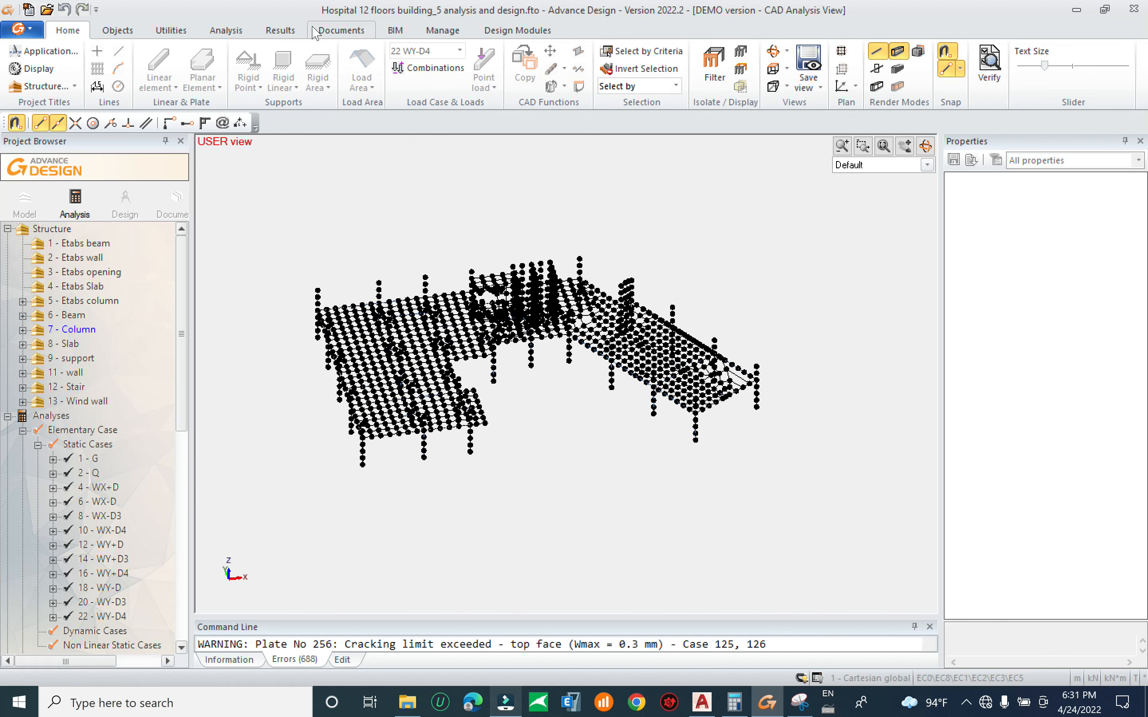
Display the My moments in linear elements for combination 102 1.35x[1 G]+1.5x[2 Q]
{"action": "left_click", "coordinate": [280, 30]}
{"action": "left_click", "coordinate": [442, 68]}
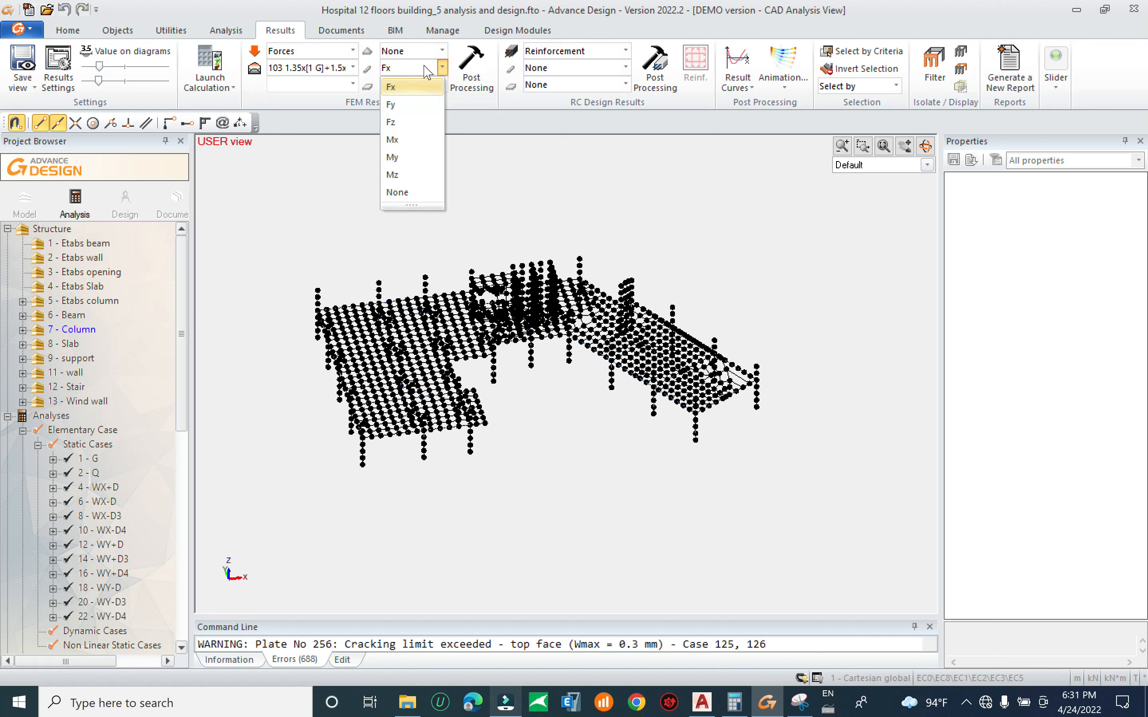
{"action": "left_click", "coordinate": [407, 158]}
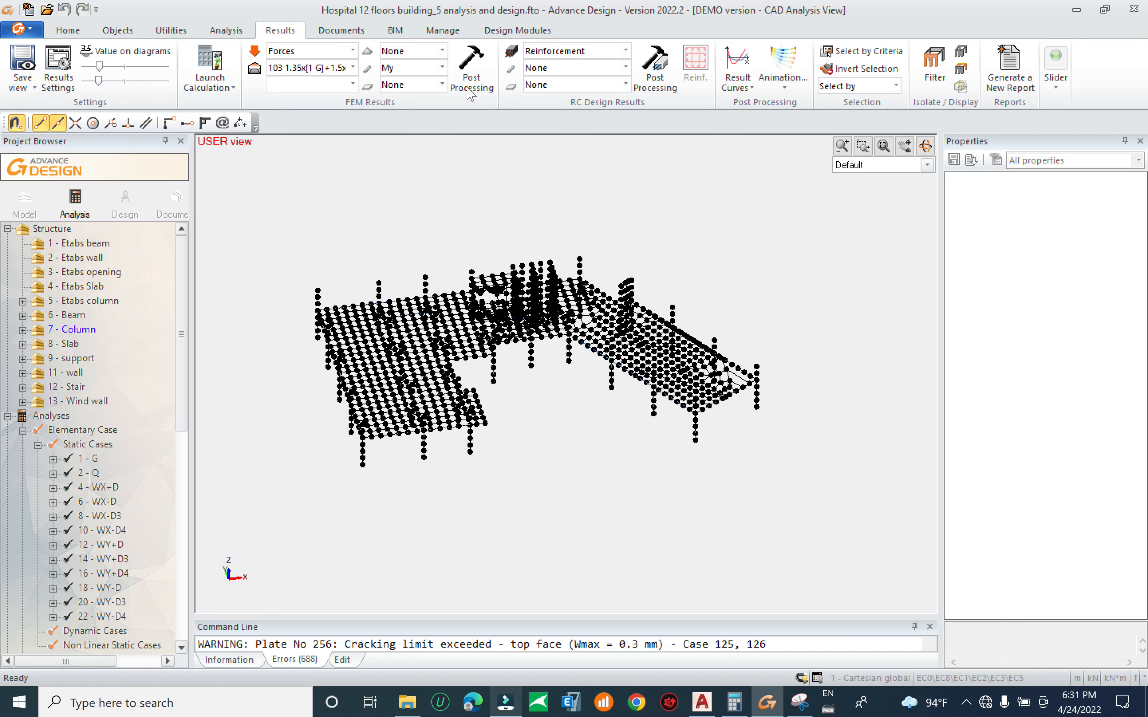
{"action": "left_click", "coordinate": [343, 71]}
{"action": "scroll", "coordinate": [381, 123], "scroll_direction": "up", "scroll_amount": 1}
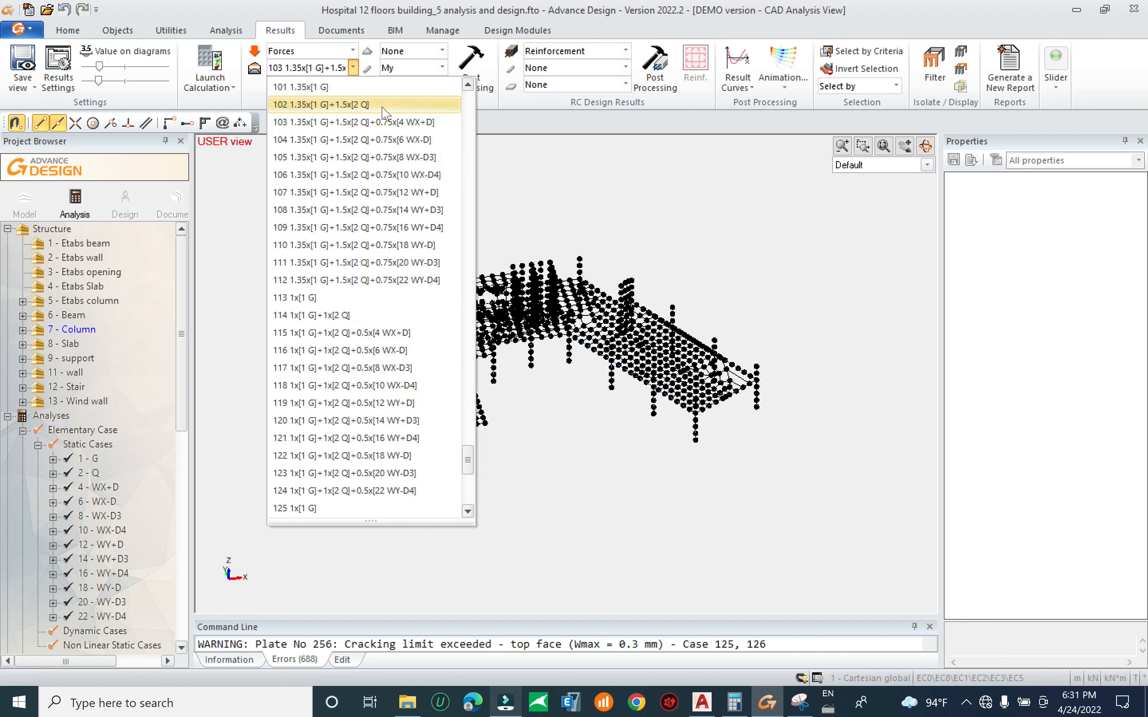
{"action": "left_click", "coordinate": [383, 105]}
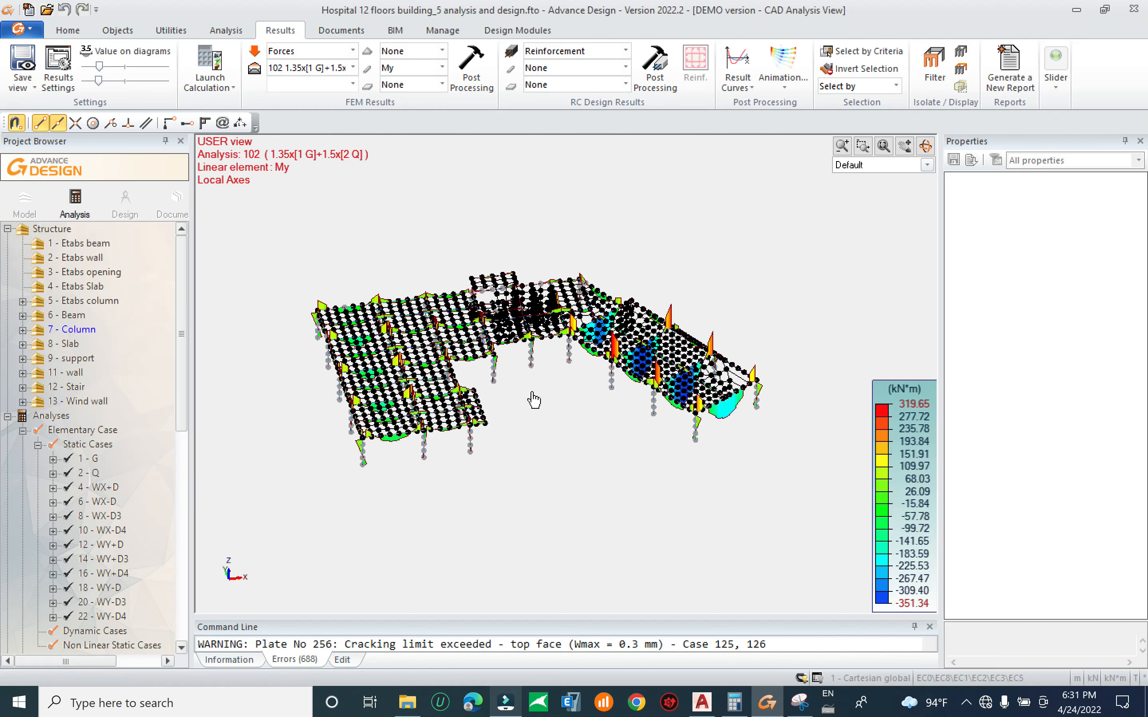
Examine the My moment diagrams of the beams and columns in the storey's rectangular wing, up close around its free end
{"action": "scroll", "coordinate": [480, 361], "scroll_direction": "up", "scroll_amount": 1}
{"action": "scroll", "coordinate": [447, 402], "scroll_direction": "up", "scroll_amount": 1}
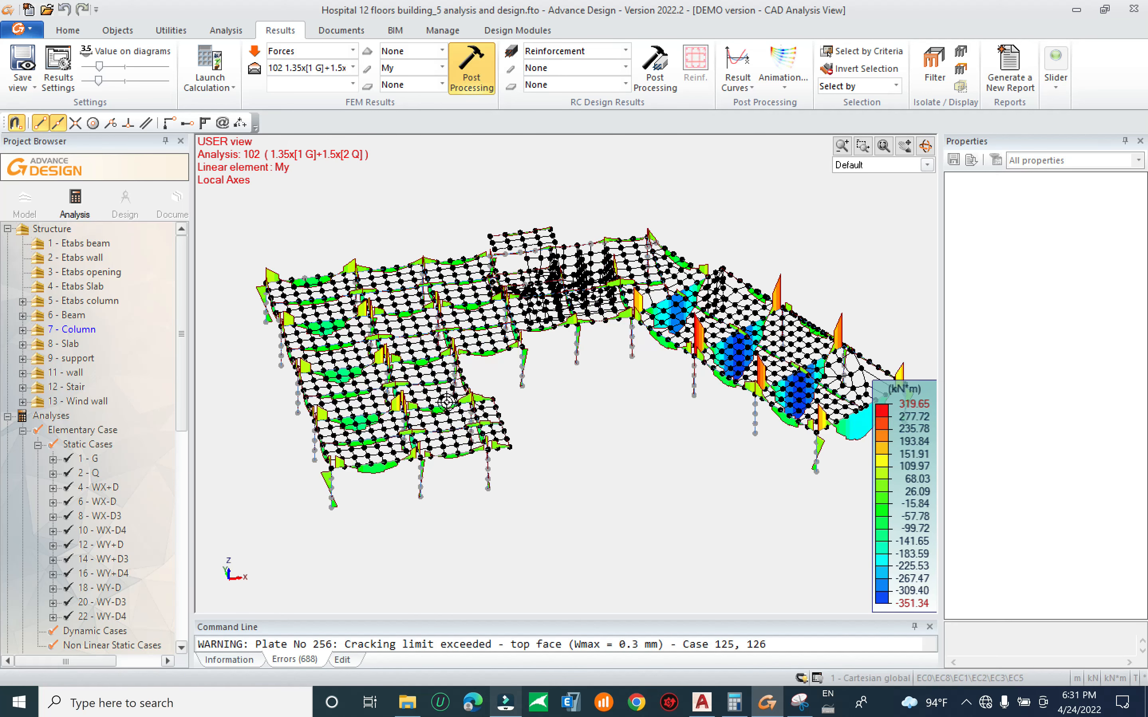
{"action": "scroll", "coordinate": [386, 369], "scroll_direction": "up", "scroll_amount": 2}
{"action": "scroll", "coordinate": [389, 322], "scroll_direction": "up", "scroll_amount": 1}
{"action": "scroll", "coordinate": [340, 327], "scroll_direction": "down", "scroll_amount": 4}
{"action": "middle_click_drag", "start_coordinate": [504, 374], "coordinate": [455, 384]}
{"action": "scroll", "coordinate": [445, 460], "scroll_direction": "up", "scroll_amount": 2}
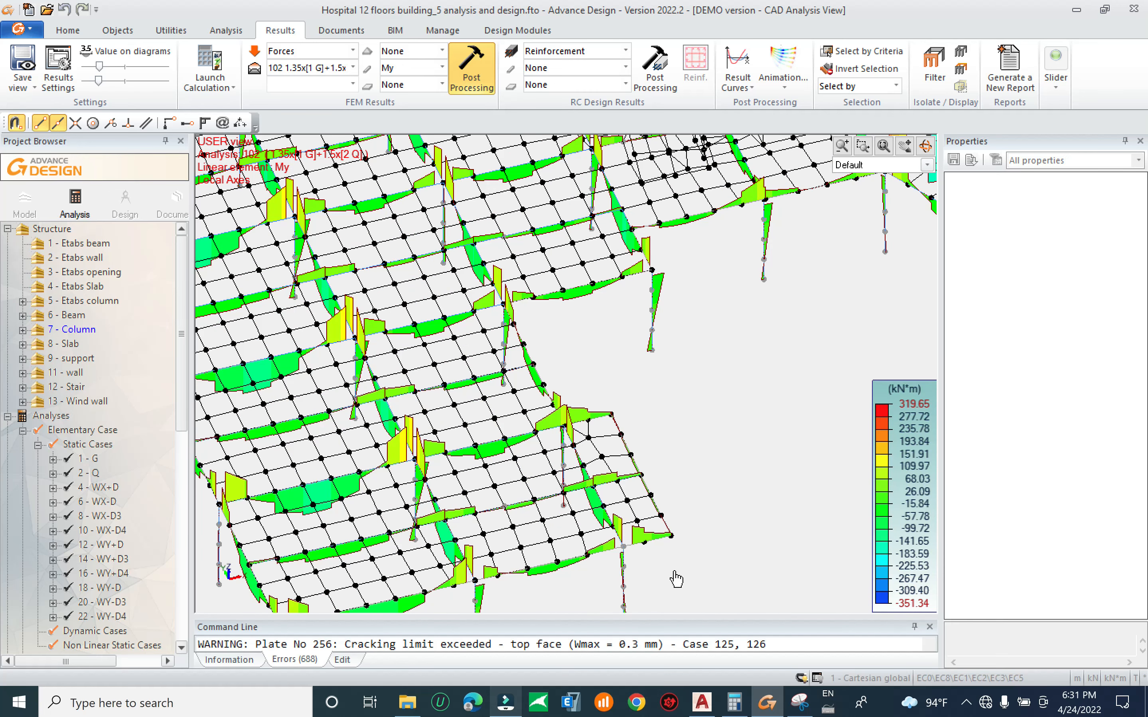
{"action": "scroll", "coordinate": [649, 469], "scroll_direction": "up", "scroll_amount": 5}
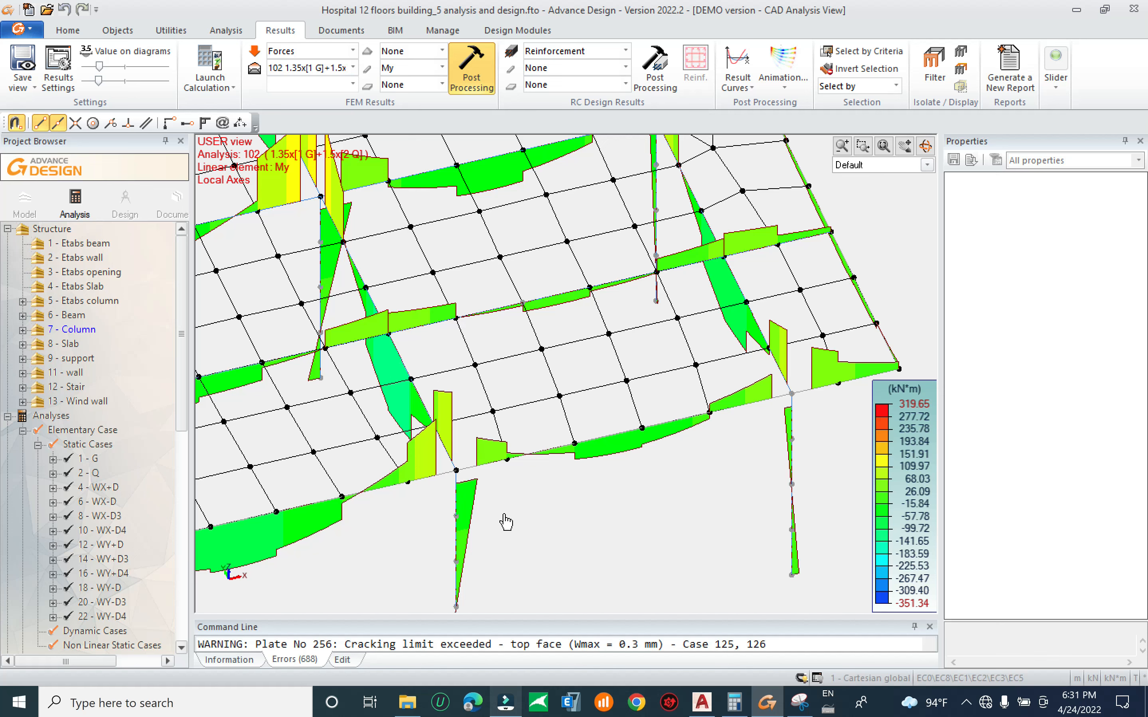
{"action": "middle_click_drag", "start_coordinate": [440, 470], "coordinate": [414, 497]}
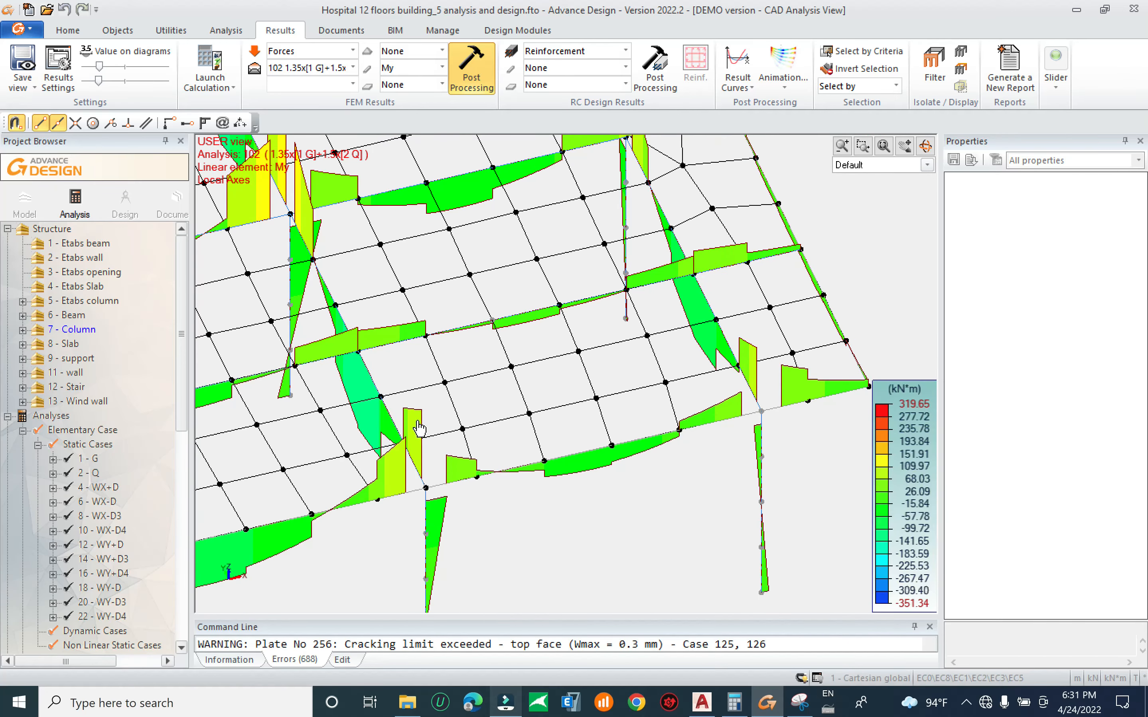
{"action": "scroll", "coordinate": [358, 521], "scroll_direction": "down", "scroll_amount": 5}
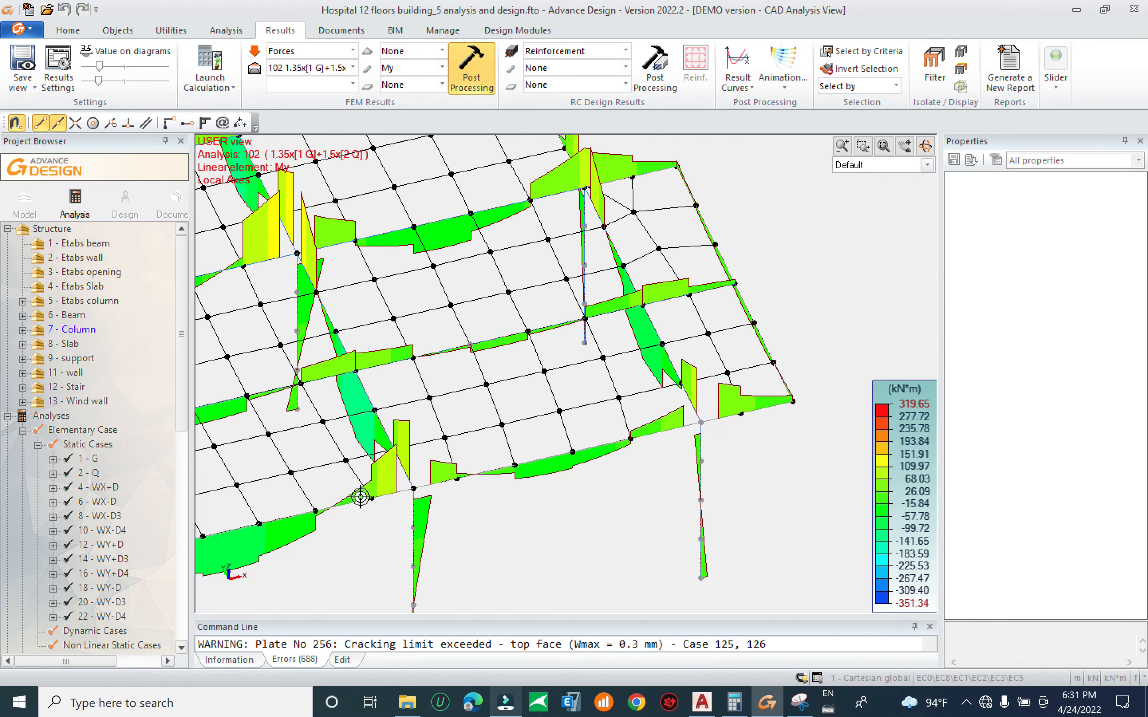
Turn on the values on the diagrams and examine the My moments of the beams in the angled wing
{"action": "middle_click_drag", "start_coordinate": [722, 379], "coordinate": [481, 574]}
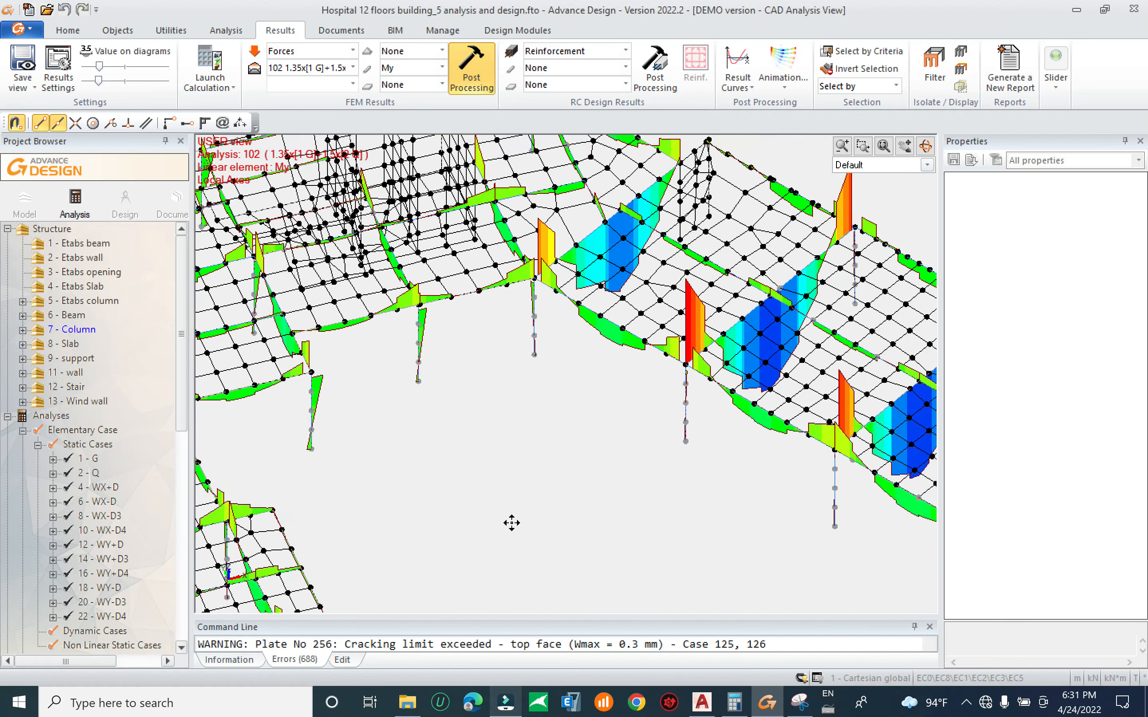
{"action": "middle_click_drag", "start_coordinate": [636, 433], "coordinate": [413, 433]}
{"action": "middle_click_drag", "start_coordinate": [533, 469], "coordinate": [619, 496], "text": "shift"}
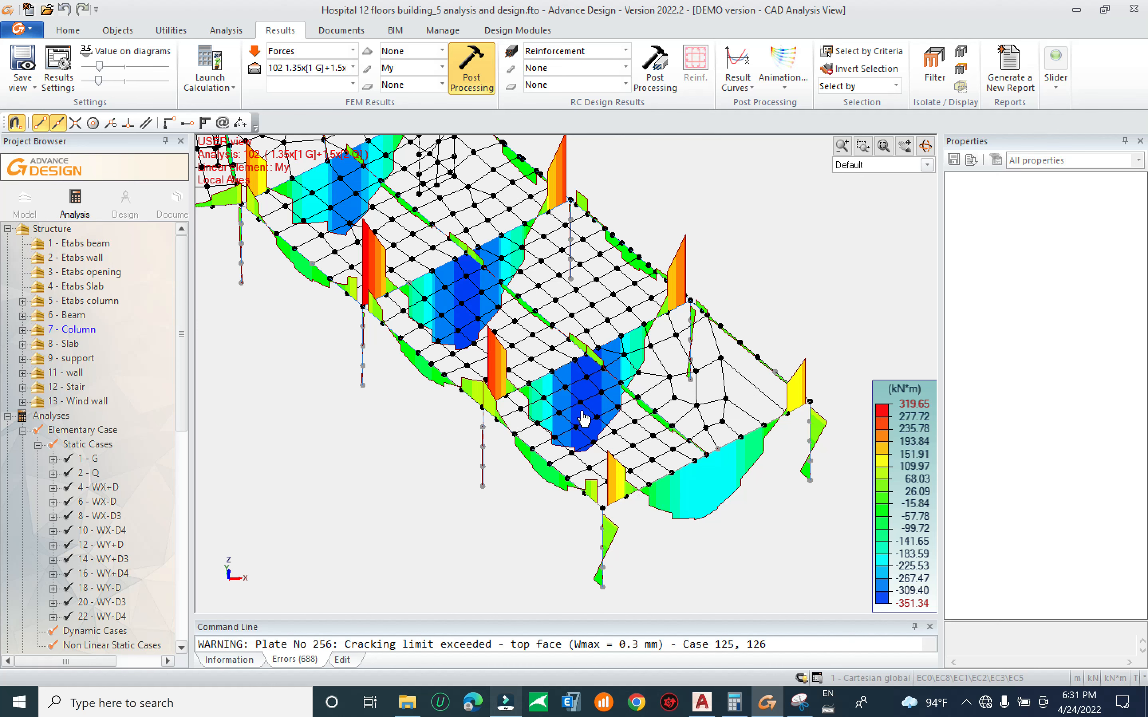
{"action": "scroll", "coordinate": [583, 419], "scroll_direction": "up", "scroll_amount": 1}
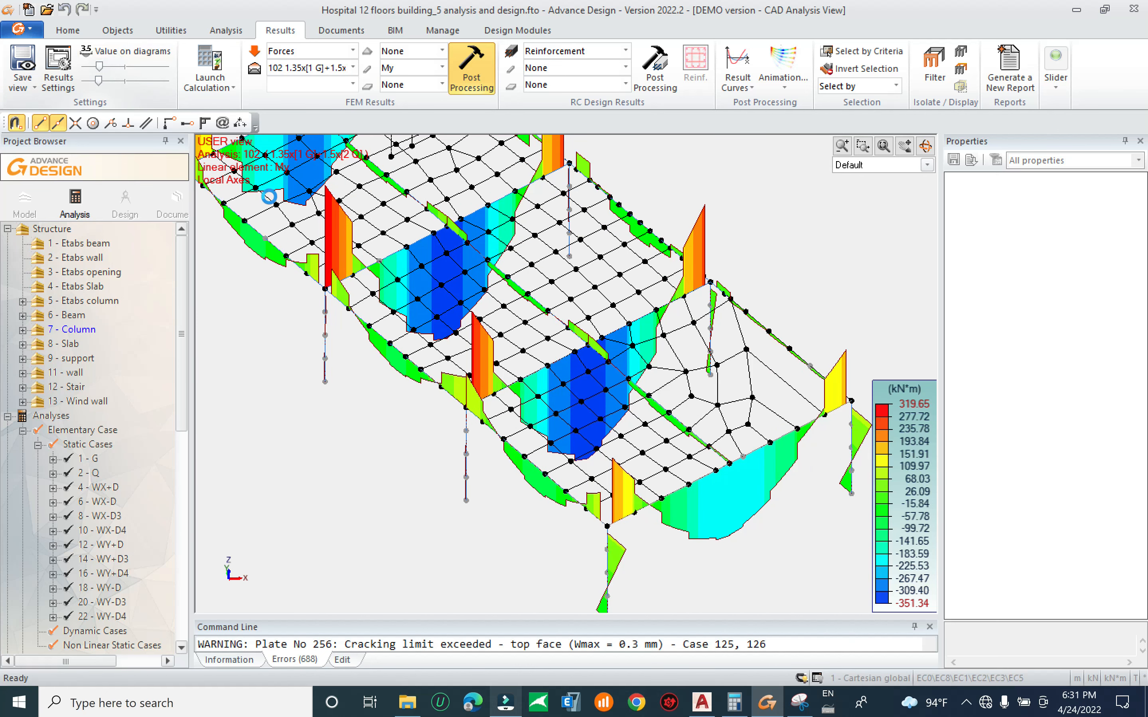
{"action": "key", "text": "Escape"}
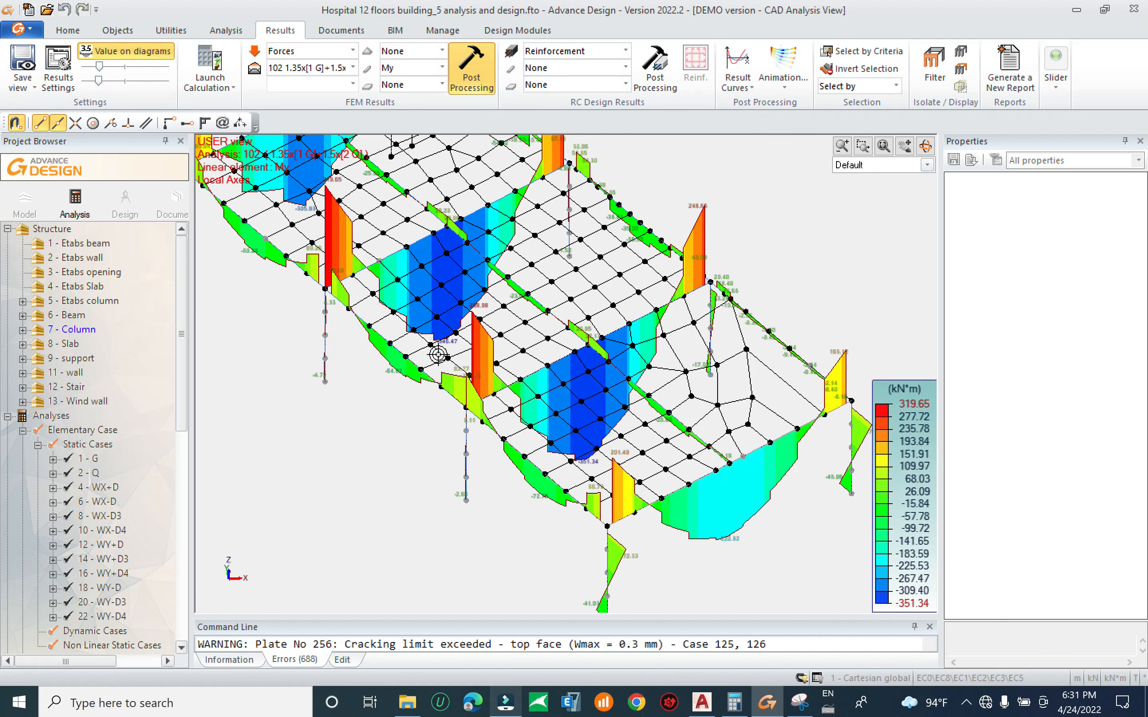
{"action": "scroll", "coordinate": [503, 337], "scroll_direction": "up", "scroll_amount": 3}
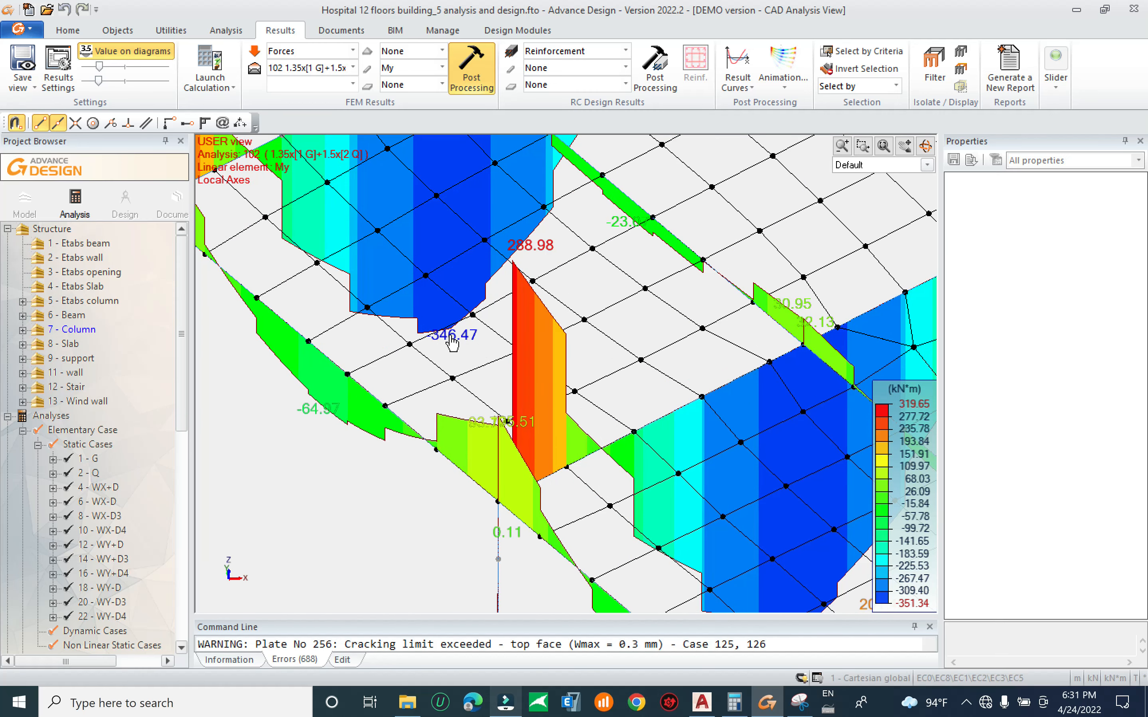
{"action": "middle_click_drag", "start_coordinate": [482, 361], "coordinate": [482, 537]}
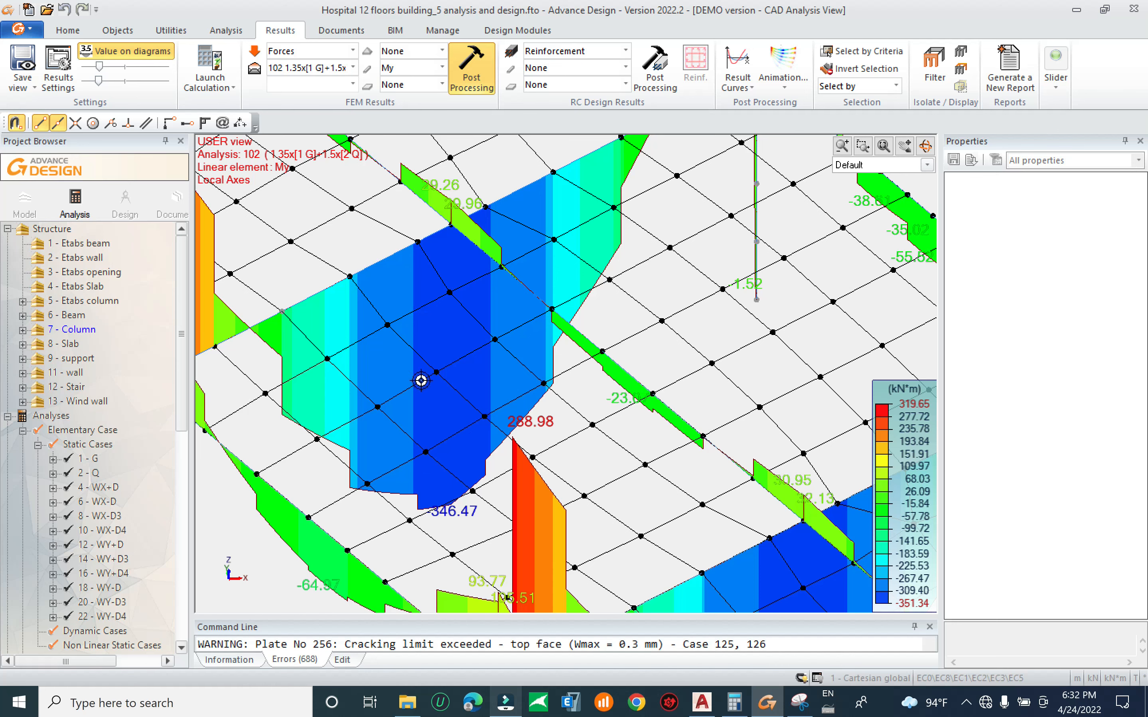
{"action": "scroll", "coordinate": [421, 380], "scroll_direction": "down", "scroll_amount": 5}
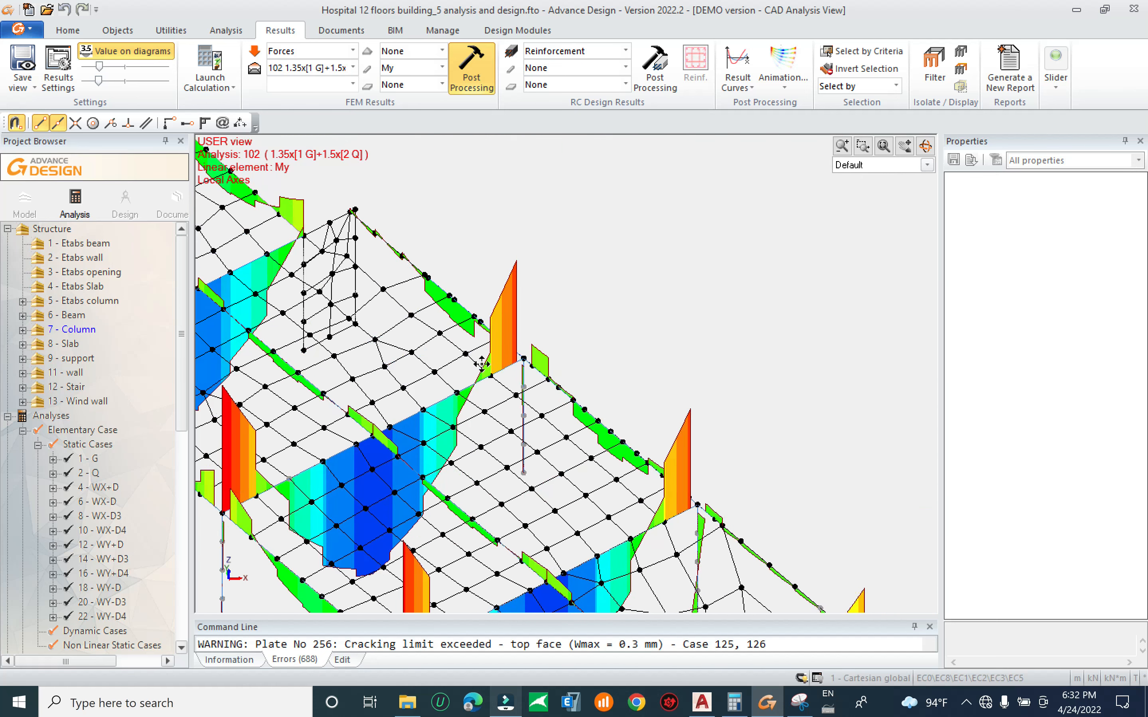
{"action": "scroll", "coordinate": [513, 276], "scroll_direction": "up", "scroll_amount": 2}
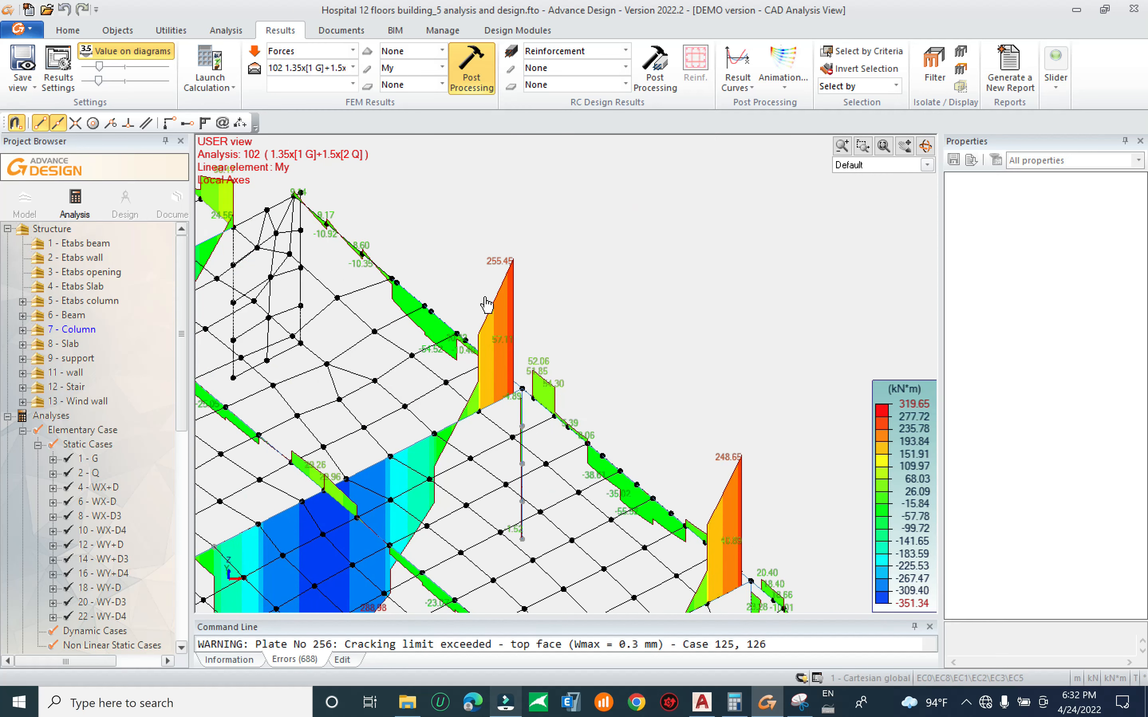
{"action": "scroll", "coordinate": [617, 289], "scroll_direction": "down", "scroll_amount": 6}
{"action": "middle_click_drag", "start_coordinate": [475, 380], "coordinate": [597, 351]}
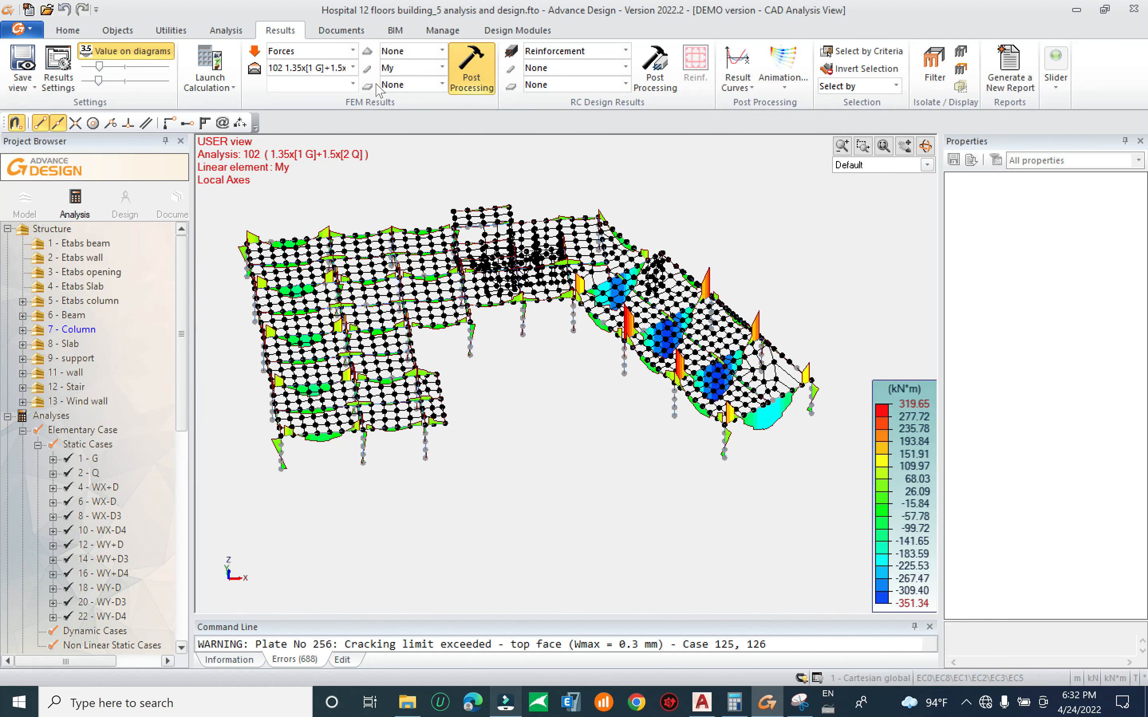
Display the Mx torsional moments in linear elements for combination 102
{"action": "left_click", "coordinate": [407, 70]}
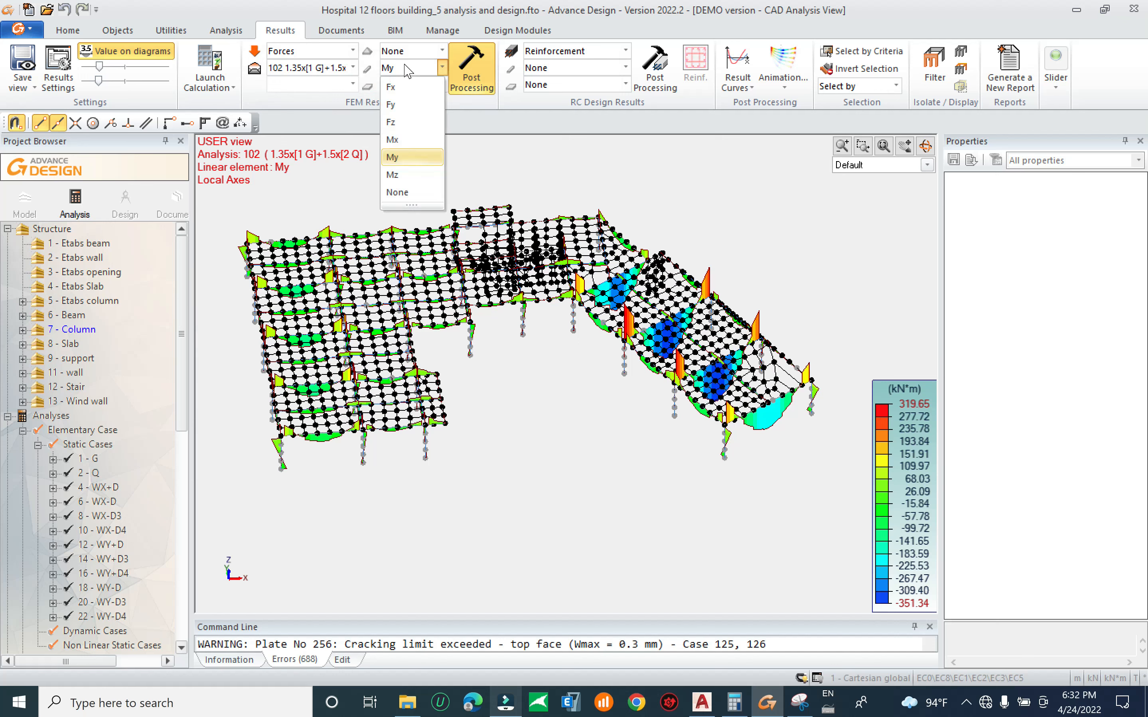
{"action": "left_click", "coordinate": [411, 140]}
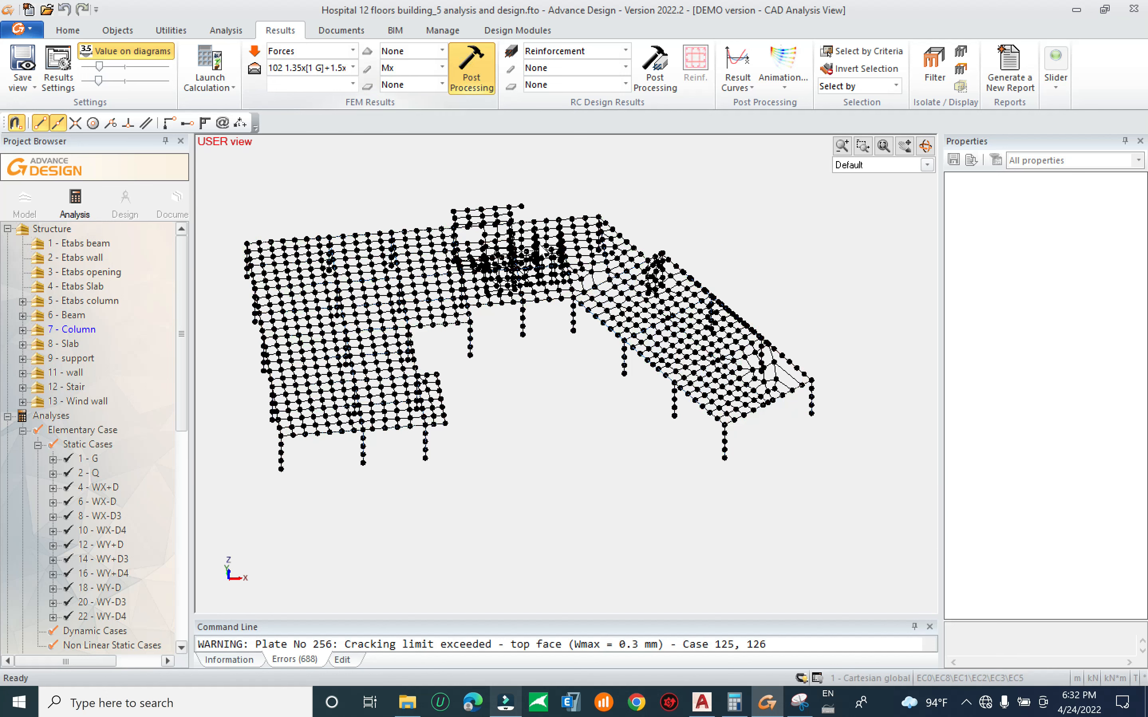
{"action": "left_click", "coordinate": [458, 80]}
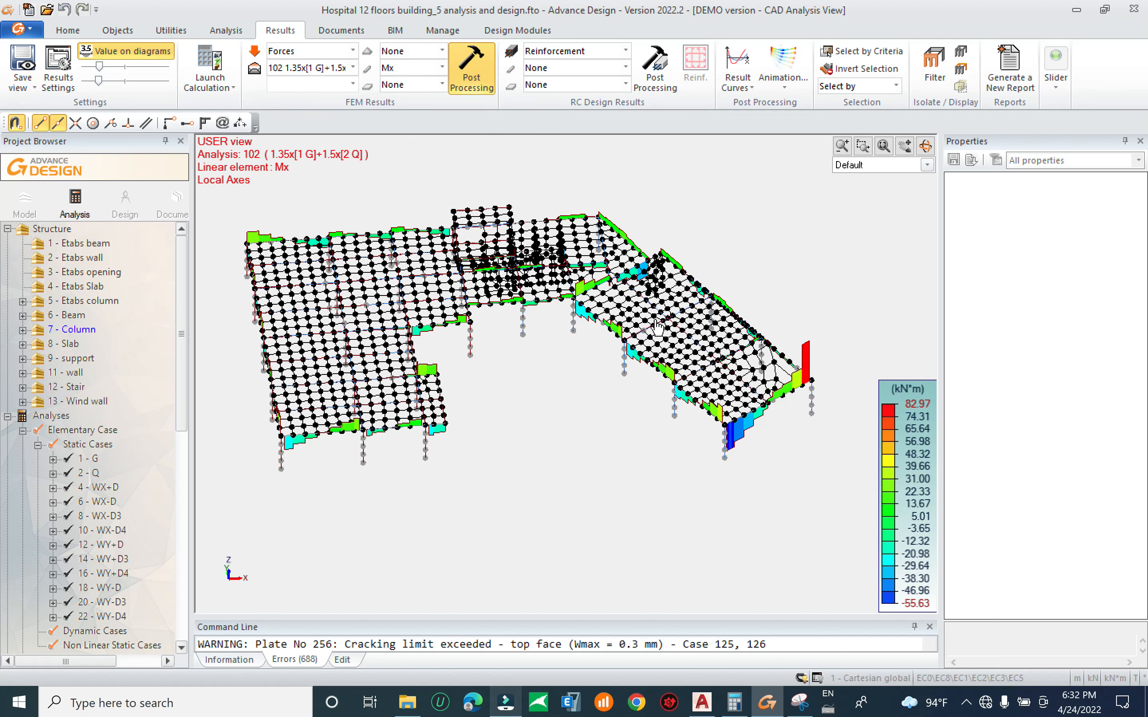
Examine the Mx diagrams and values along the angled wing, especially on its end beam
{"action": "scroll", "coordinate": [820, 402], "scroll_direction": "up", "scroll_amount": 4}
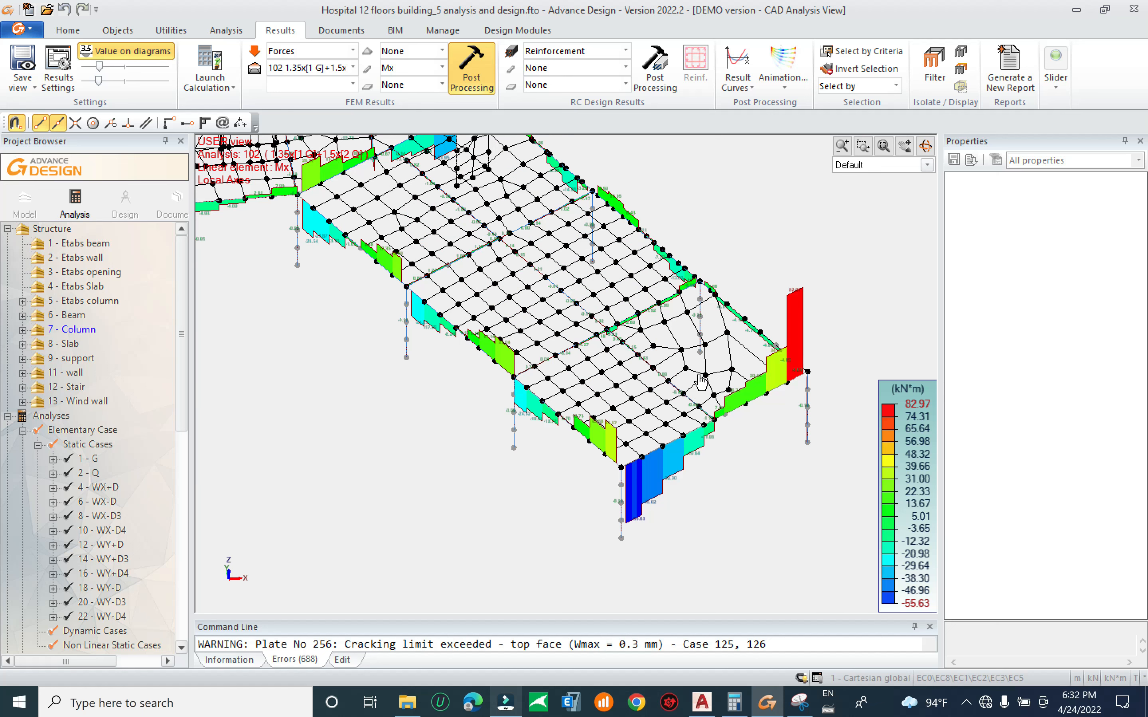
{"action": "middle_click_drag", "start_coordinate": [550, 312], "coordinate": [627, 400]}
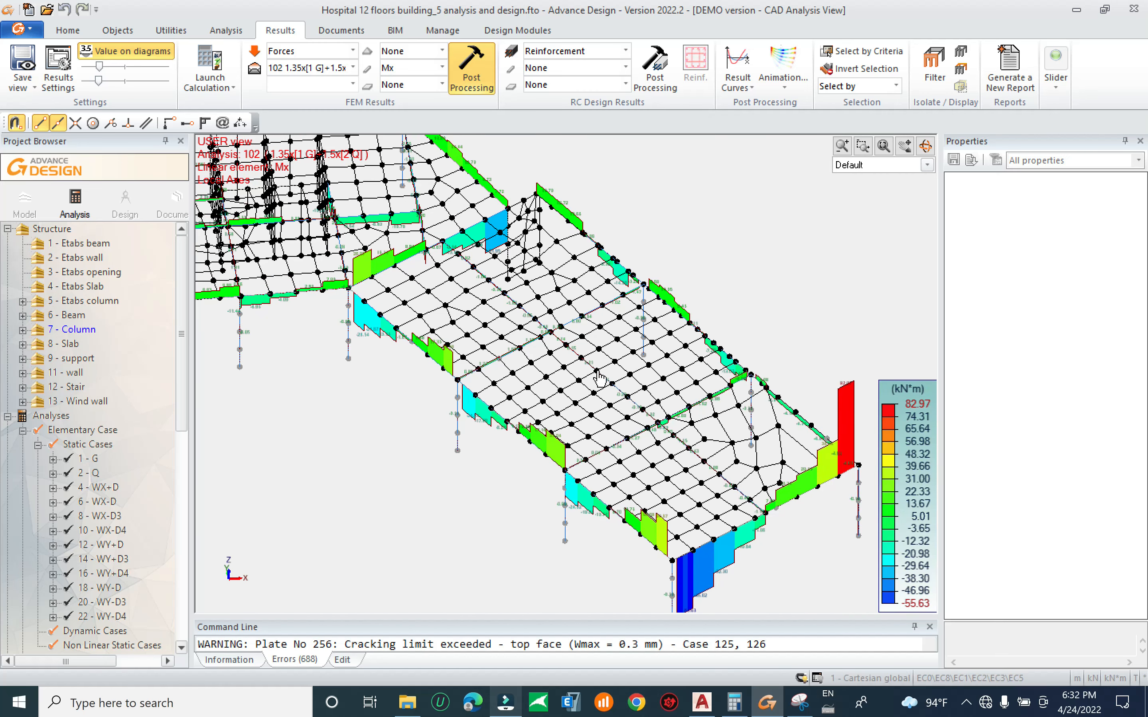
{"action": "middle_click_drag", "start_coordinate": [666, 432], "coordinate": [594, 417]}
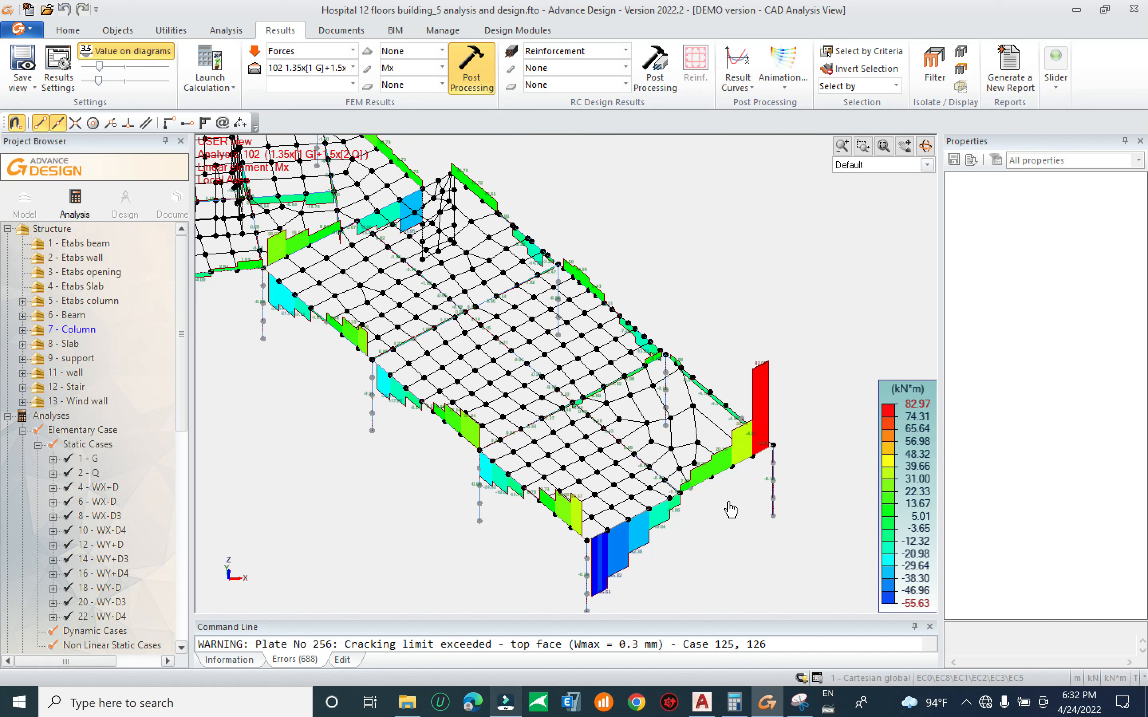
{"action": "scroll", "coordinate": [712, 527], "scroll_direction": "up", "scroll_amount": 4}
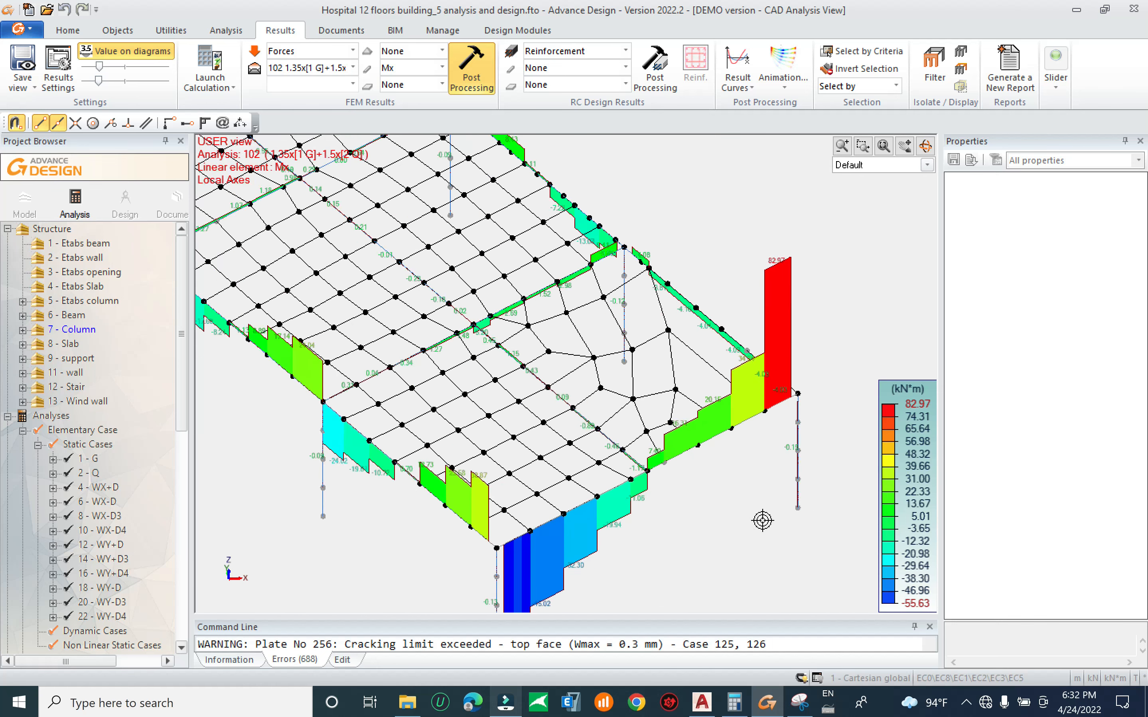
{"action": "scroll", "coordinate": [759, 517], "scroll_direction": "up", "scroll_amount": 2}
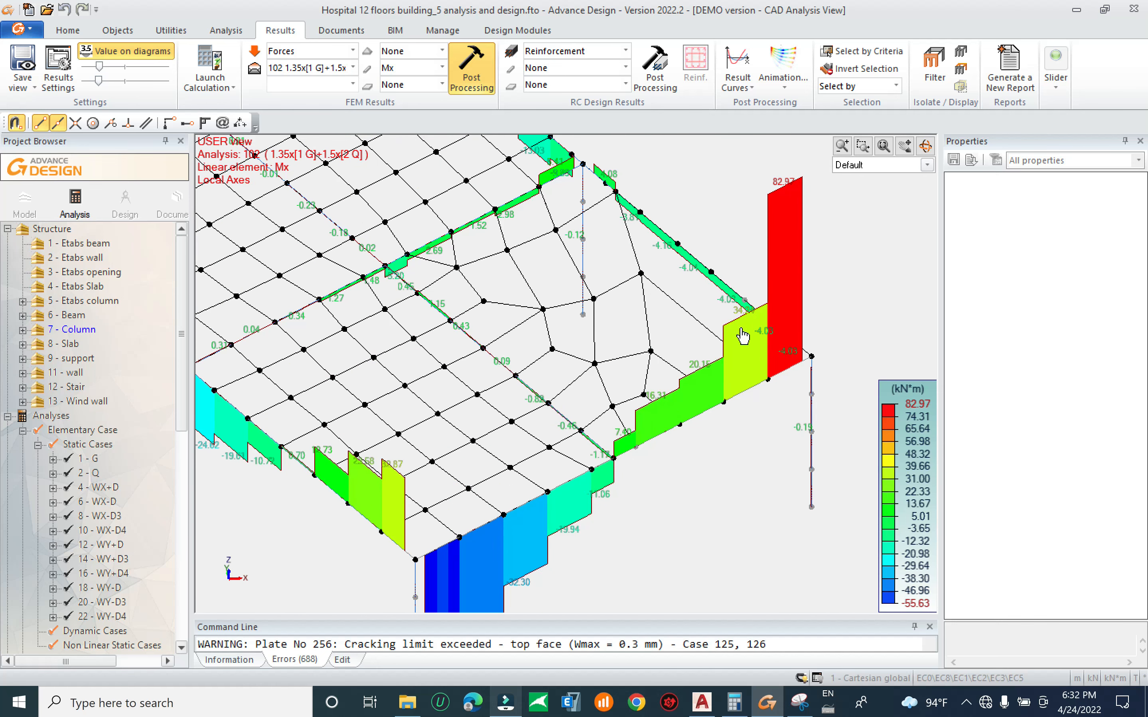
{"action": "scroll", "coordinate": [757, 393], "scroll_direction": "down", "scroll_amount": 3}
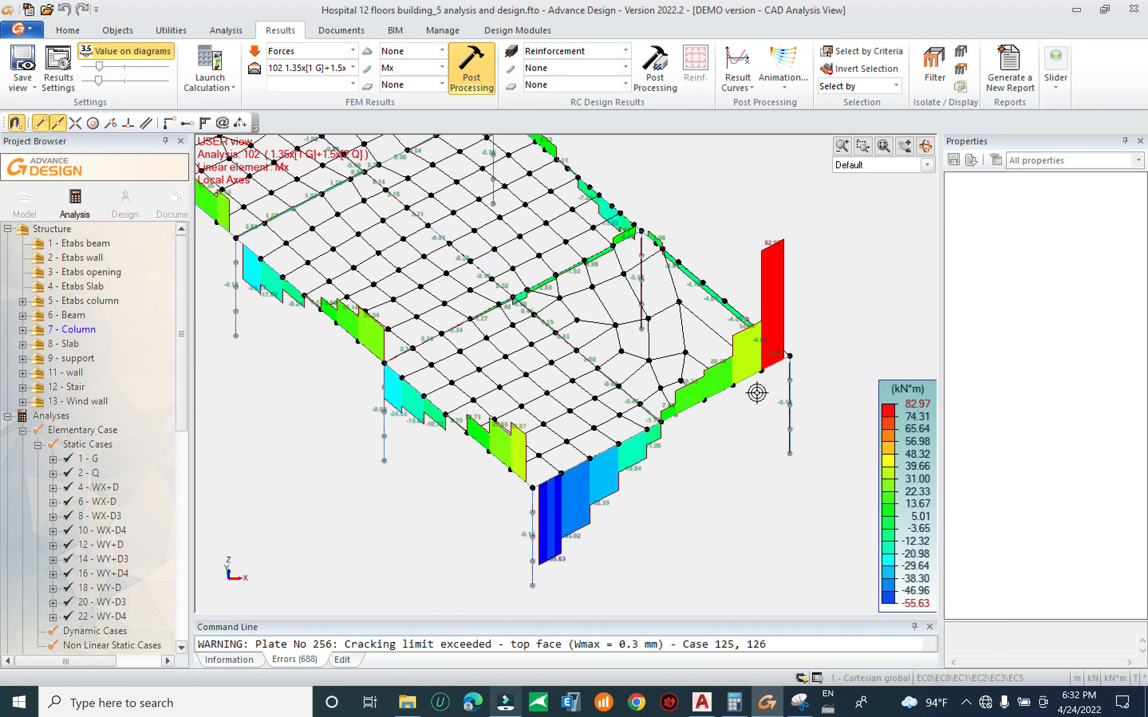
{"action": "scroll", "coordinate": [693, 527], "scroll_direction": "down", "scroll_amount": 2}
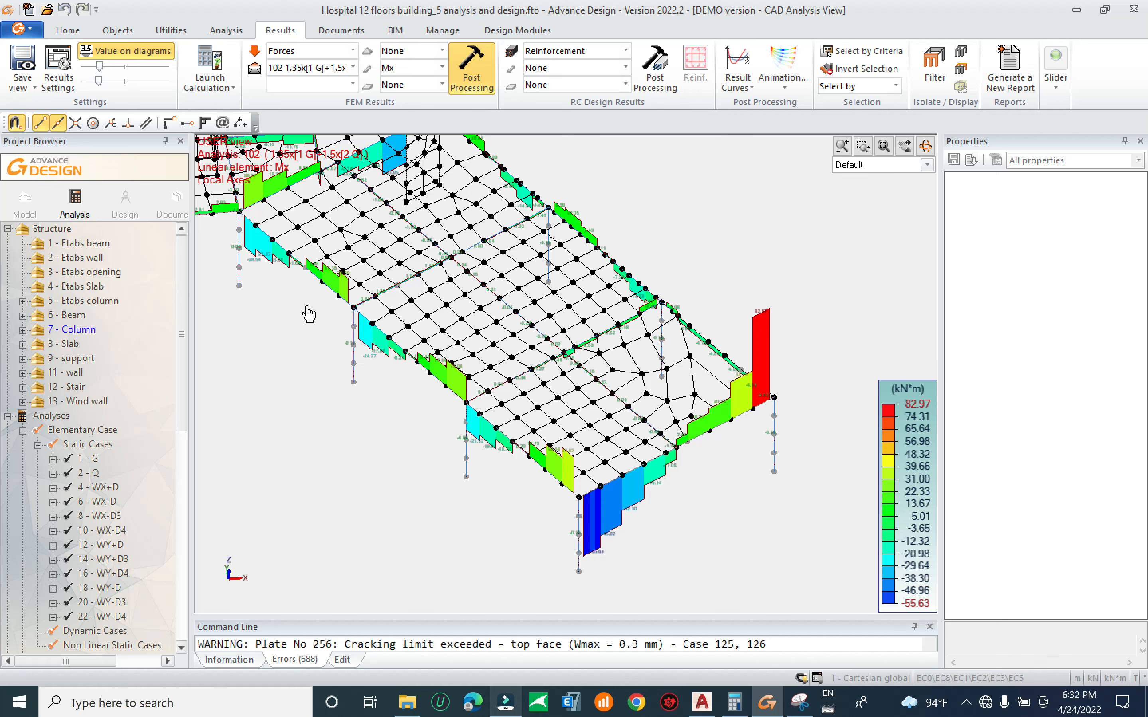
Examine the Mx diagrams and values at the junction of the two wings and across the rectangular wing
{"action": "middle_click_drag", "start_coordinate": [308, 314], "coordinate": [657, 517]}
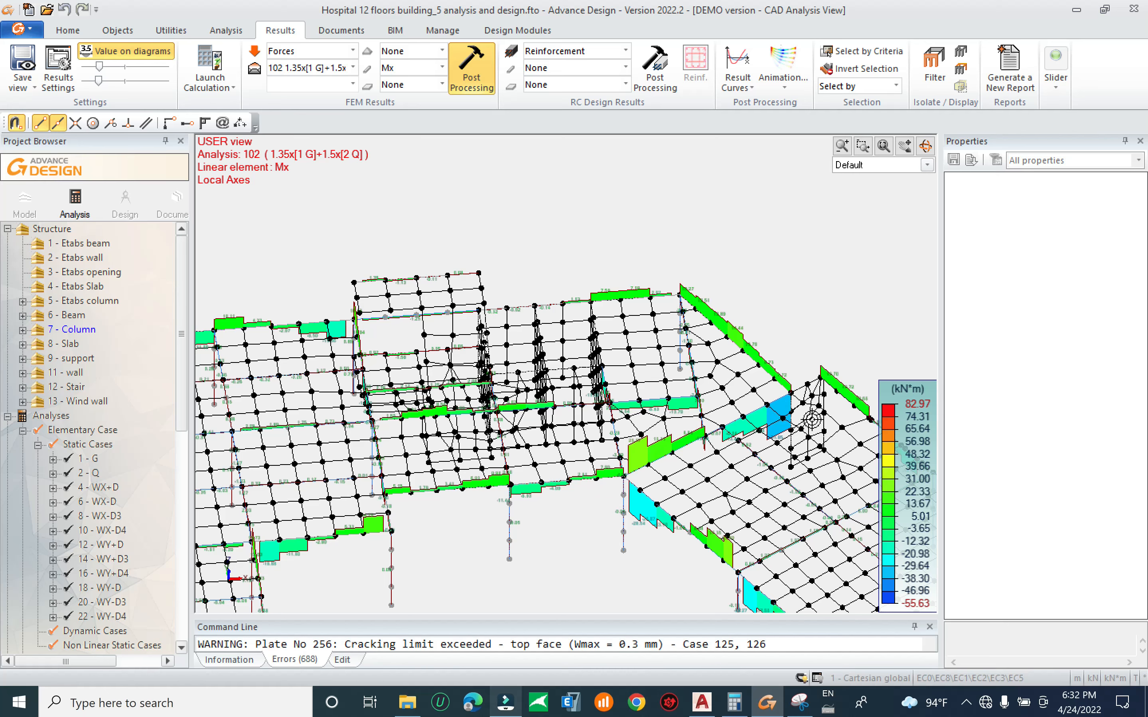
{"action": "scroll", "coordinate": [811, 419], "scroll_direction": "up", "scroll_amount": 3}
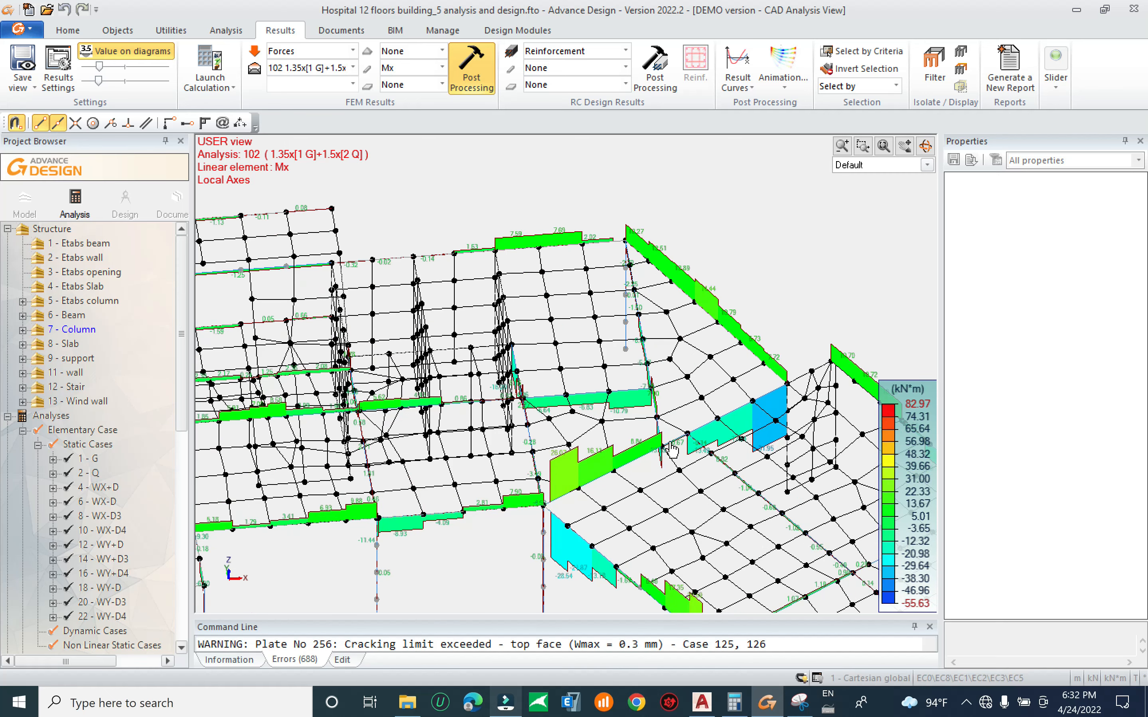
{"action": "scroll", "coordinate": [712, 420], "scroll_direction": "down", "scroll_amount": 5}
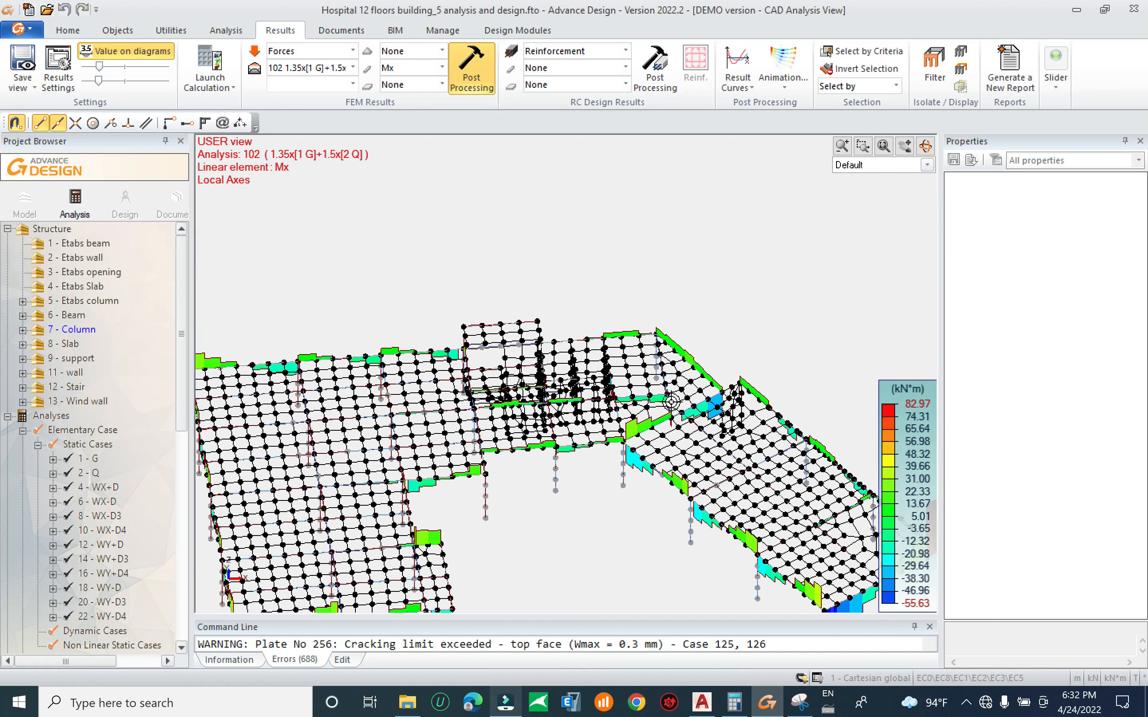
{"action": "middle_click_drag", "start_coordinate": [397, 593], "coordinate": [508, 510]}
{"action": "scroll", "coordinate": [503, 503], "scroll_direction": "up", "scroll_amount": 2}
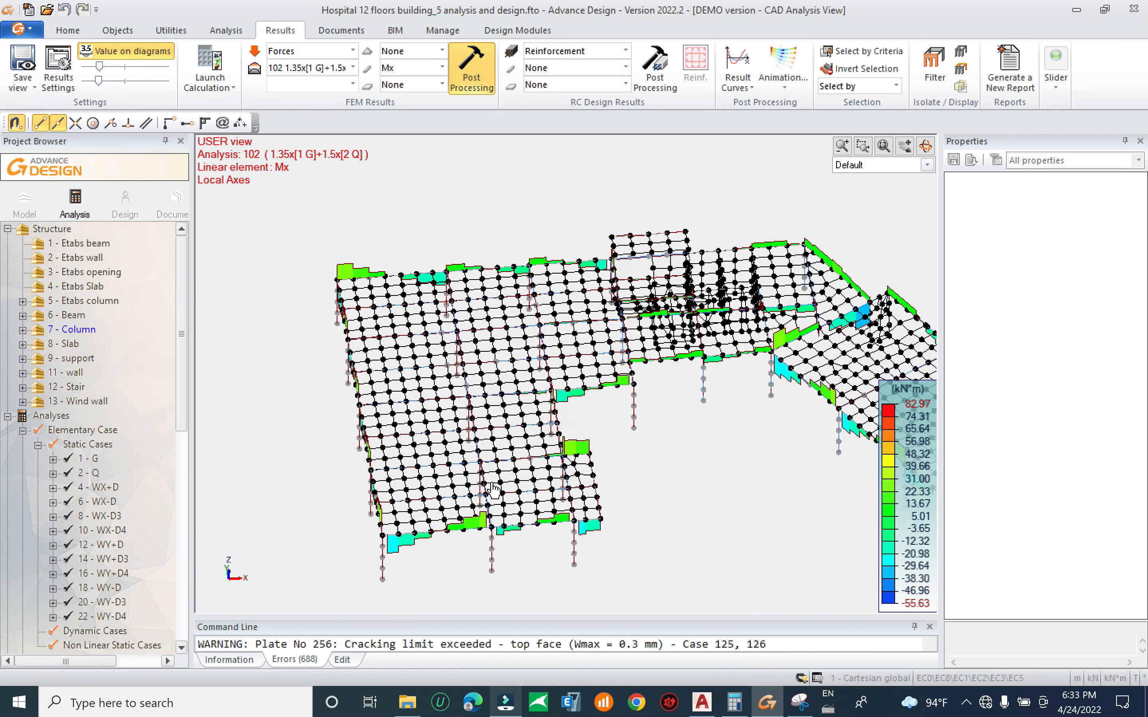
{"action": "scroll", "coordinate": [492, 483], "scroll_direction": "up", "scroll_amount": 1}
{"action": "scroll", "coordinate": [480, 472], "scroll_direction": "up", "scroll_amount": 1}
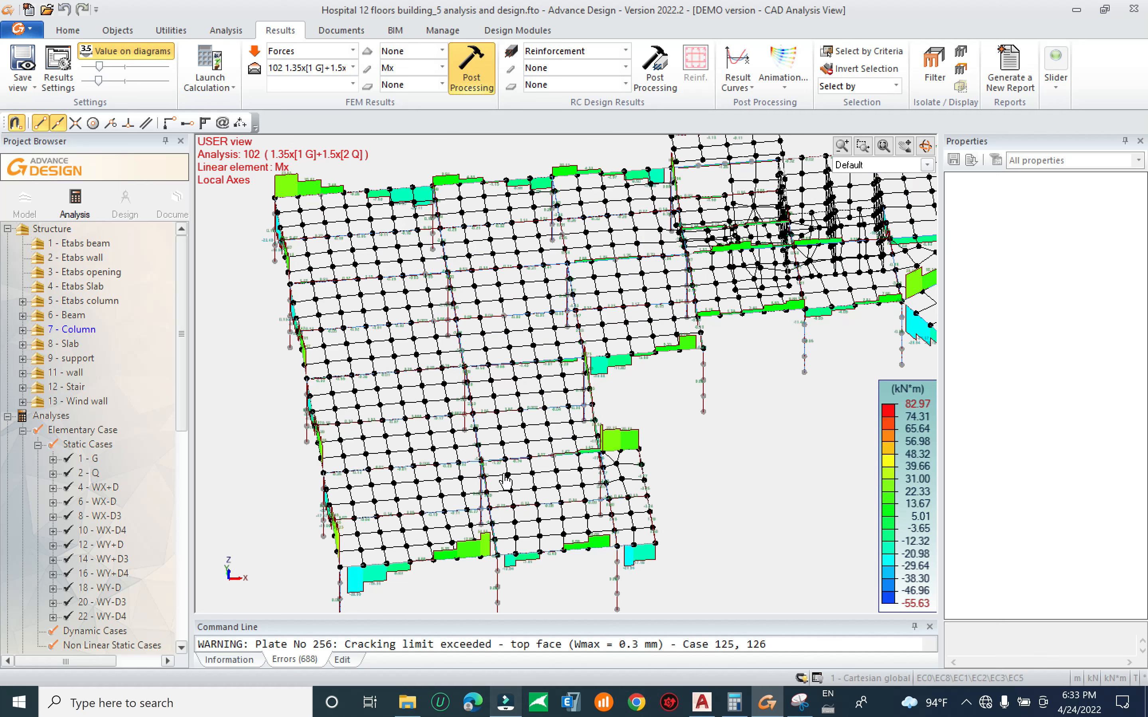
{"action": "scroll", "coordinate": [507, 484], "scroll_direction": "up", "scroll_amount": 3}
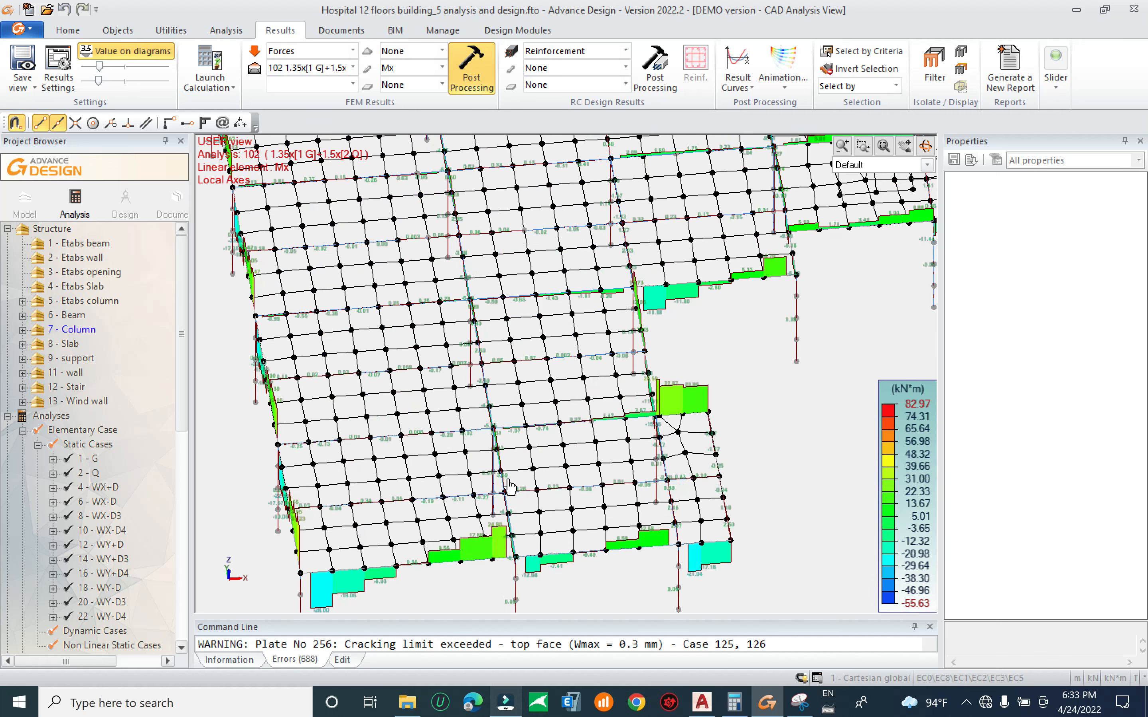
{"action": "scroll", "coordinate": [509, 491], "scroll_direction": "down", "scroll_amount": 5}
{"action": "scroll", "coordinate": [516, 503], "scroll_direction": "down", "scroll_amount": 1}
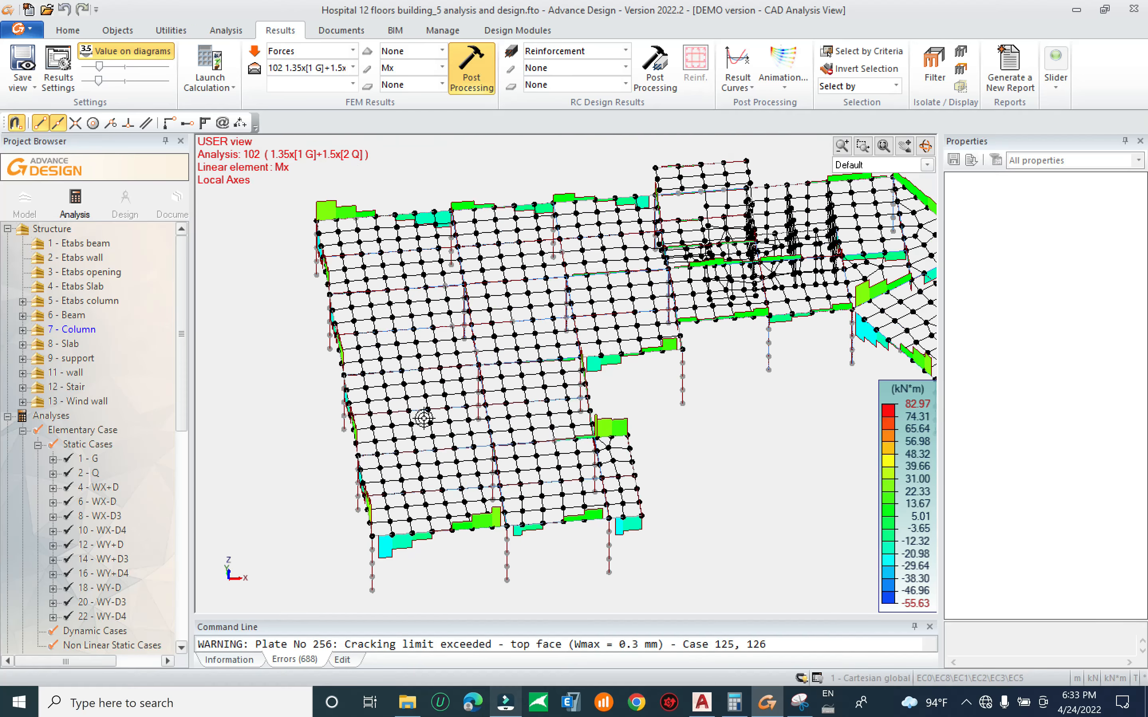
Examine the Mx diagrams and values on the outer edge beams of the rectangular wing
{"action": "middle_click_drag", "start_coordinate": [449, 468], "coordinate": [334, 411]}
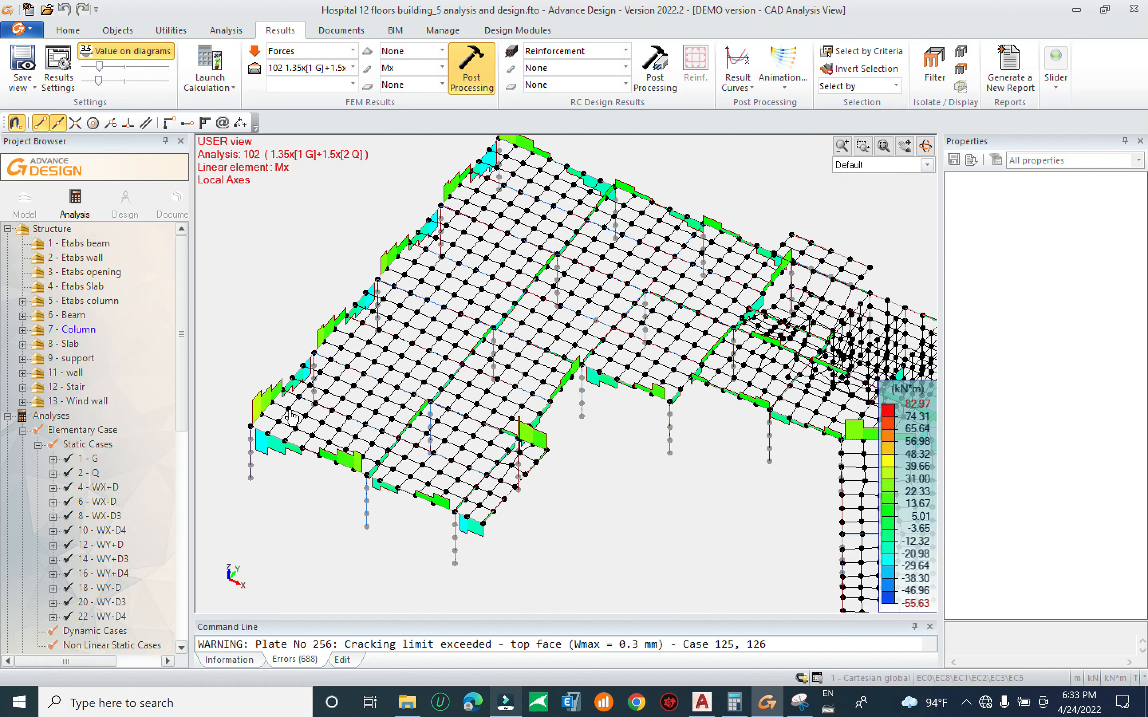
{"action": "scroll", "coordinate": [353, 316], "scroll_direction": "up", "scroll_amount": 3}
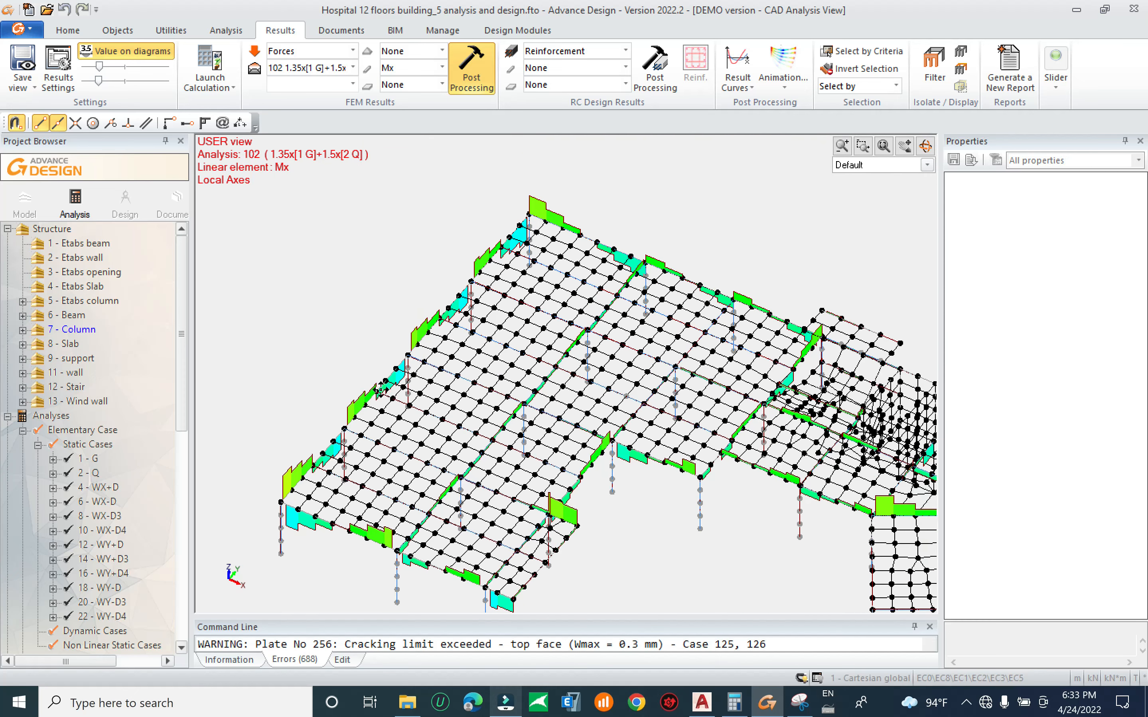
{"action": "scroll", "coordinate": [379, 411], "scroll_direction": "up", "scroll_amount": 3}
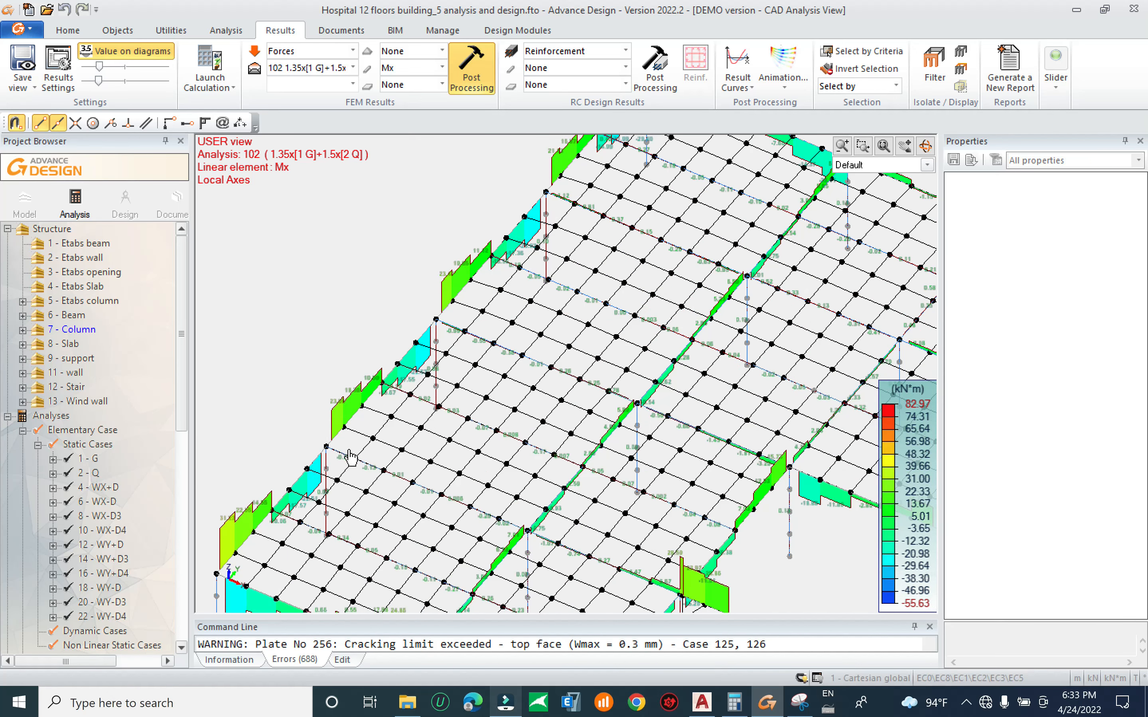
{"action": "scroll", "coordinate": [347, 460], "scroll_direction": "down", "scroll_amount": 3}
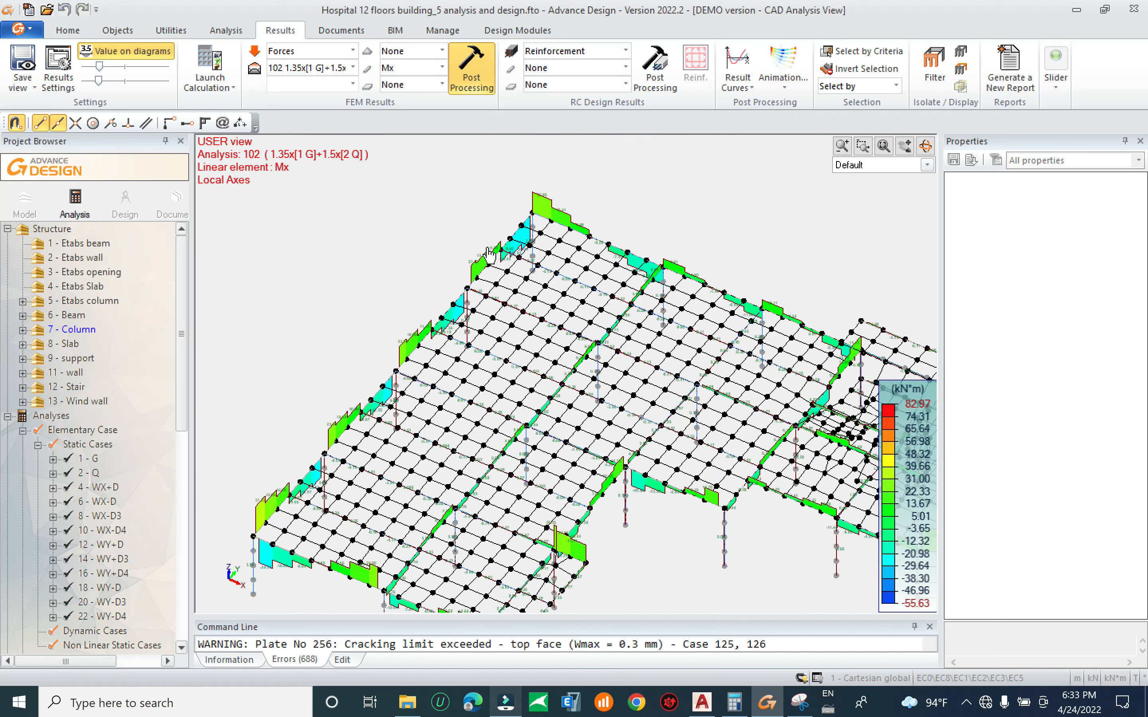
{"action": "middle_click_drag", "start_coordinate": [697, 271], "coordinate": [770, 286], "text": "shift"}
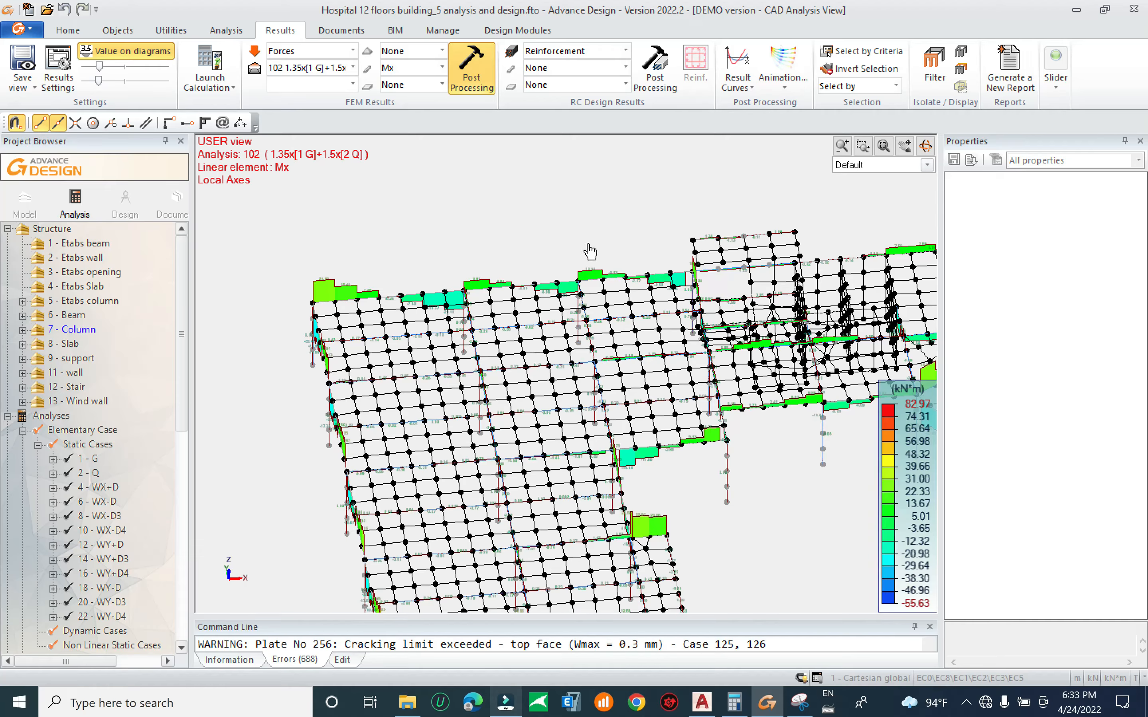
Examine the Mx diagrams and values on the end beam of the angled wing and its adjoining edge beams
{"action": "middle_click_drag", "start_coordinate": [622, 258], "coordinate": [397, 192]}
{"action": "middle_click_drag", "start_coordinate": [756, 321], "coordinate": [510, 271]}
{"action": "middle_click_drag", "start_coordinate": [828, 409], "coordinate": [638, 376]}
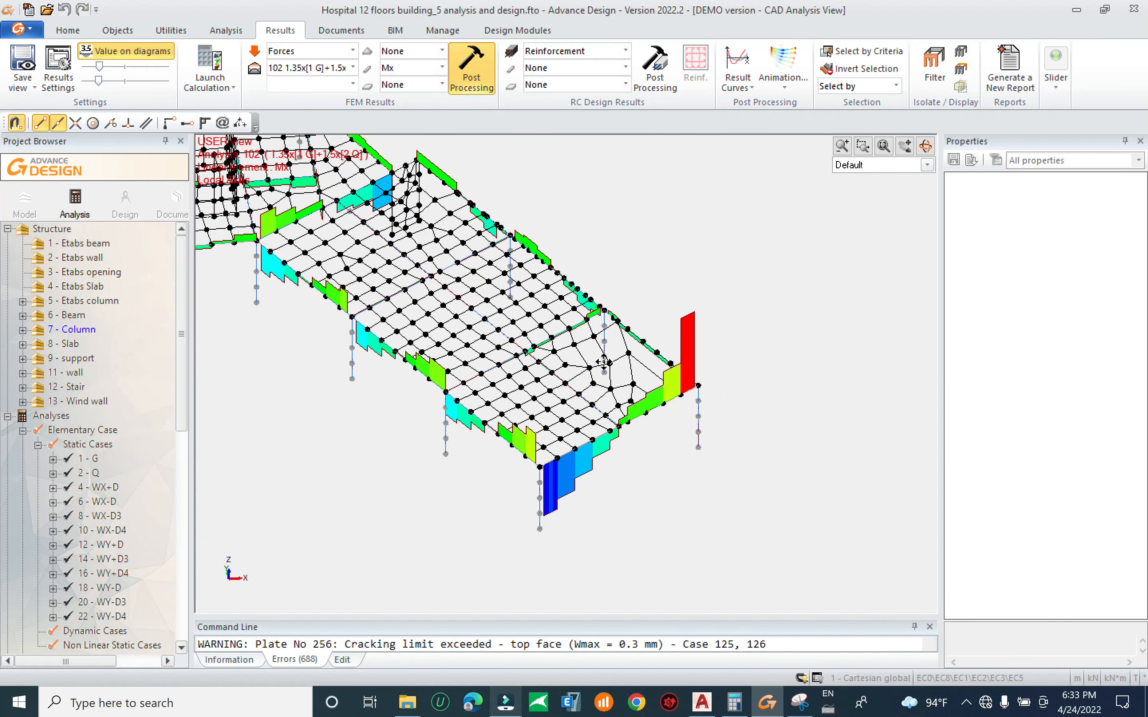
{"action": "scroll", "coordinate": [692, 453], "scroll_direction": "up", "scroll_amount": 3}
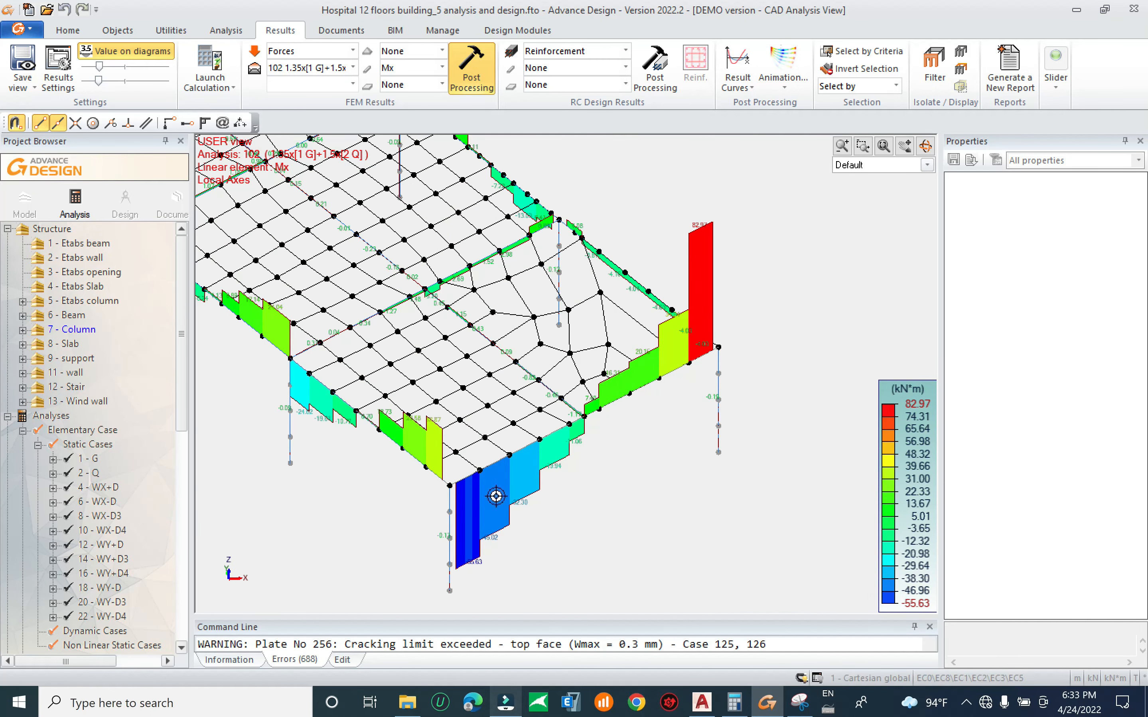
{"action": "scroll", "coordinate": [674, 431], "scroll_direction": "down", "scroll_amount": 4}
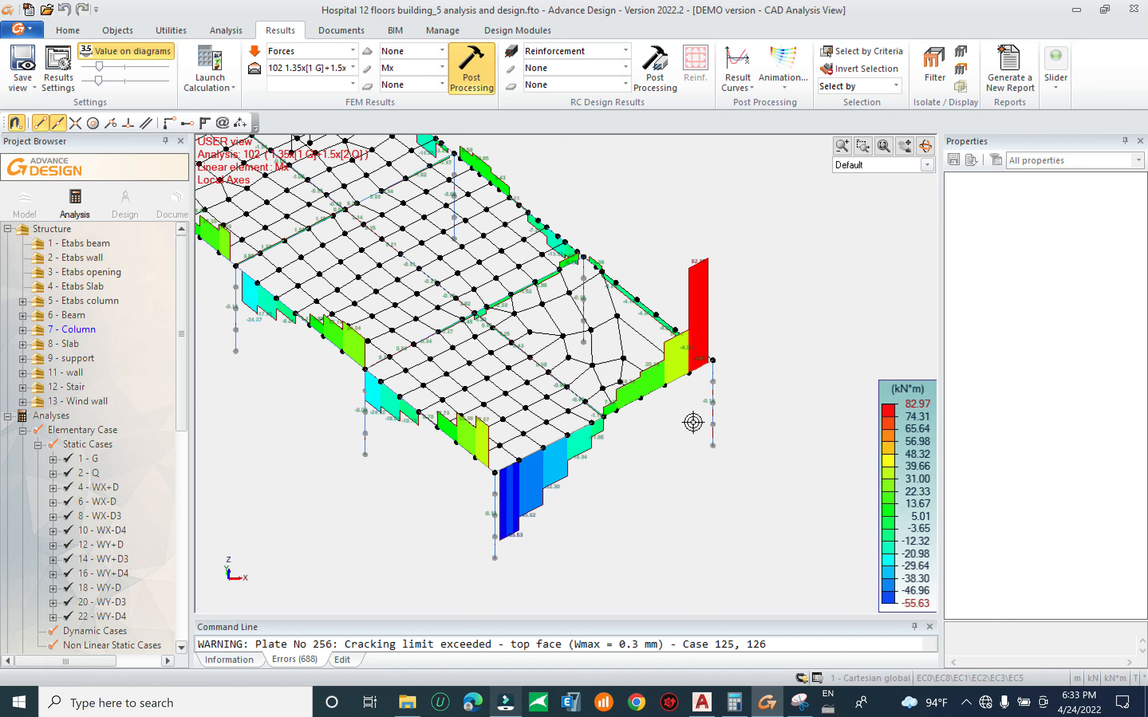
{"action": "scroll", "coordinate": [634, 407], "scroll_direction": "up", "scroll_amount": 1}
{"action": "scroll", "coordinate": [754, 405], "scroll_direction": "down", "scroll_amount": 1}
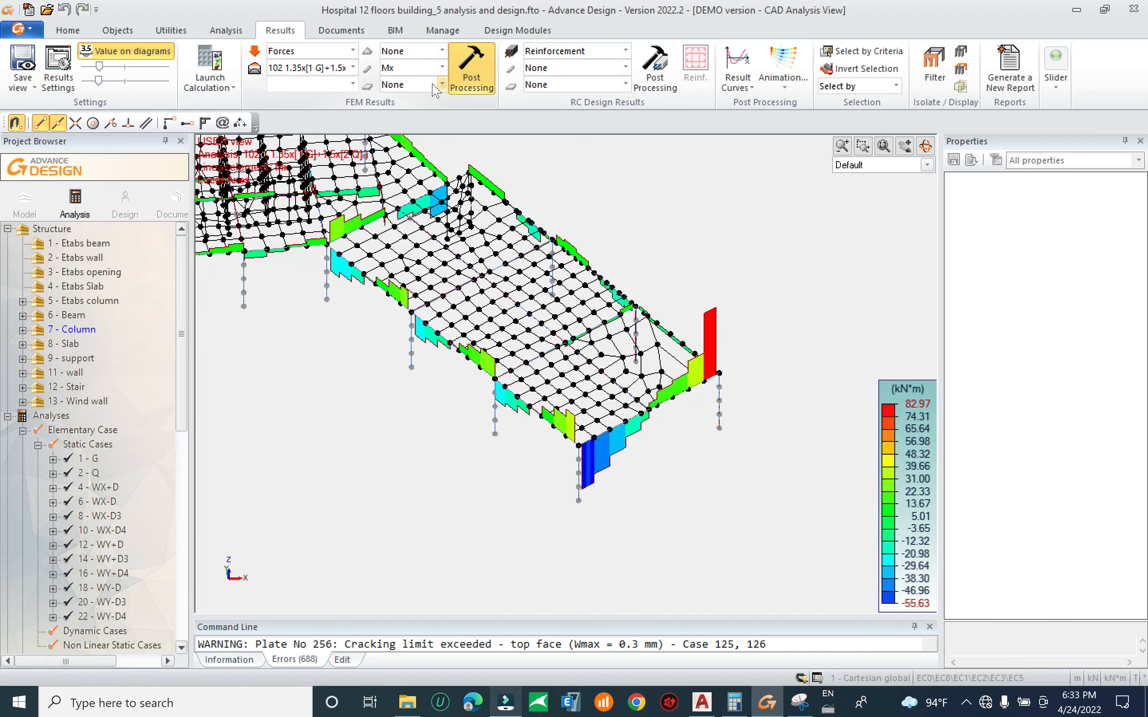
Display the Mz moments in linear elements for combination 102 and examine them on the angled wing's columns
{"action": "left_click", "coordinate": [426, 67]}
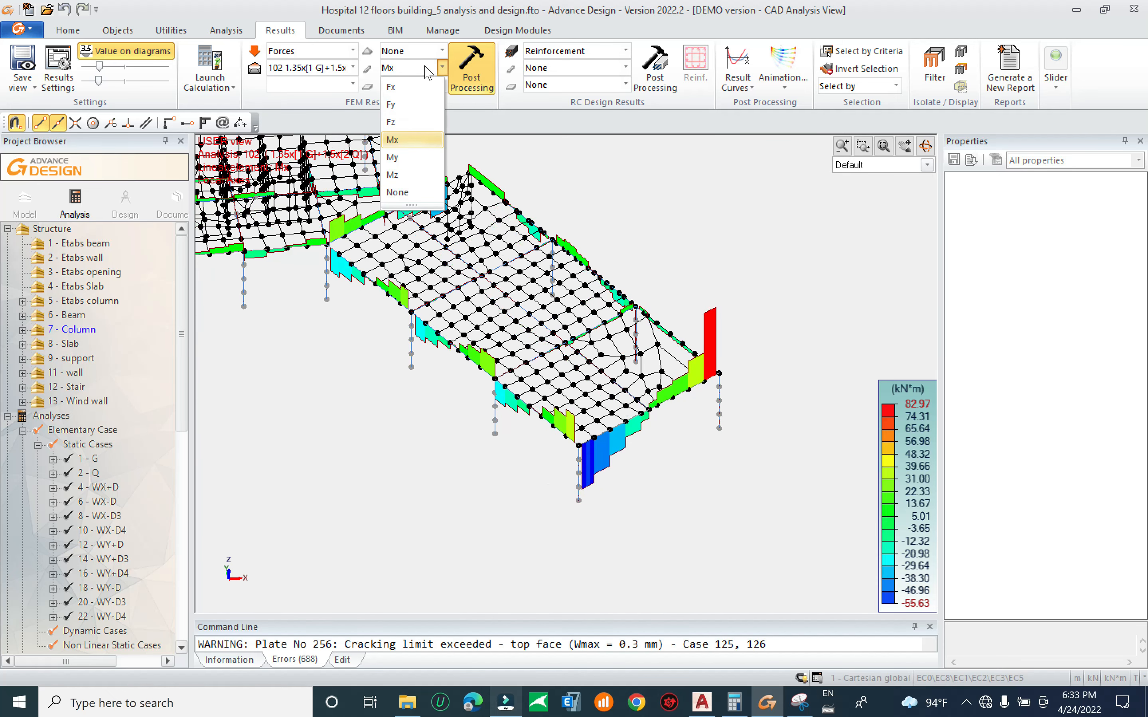
{"action": "left_click", "coordinate": [409, 175]}
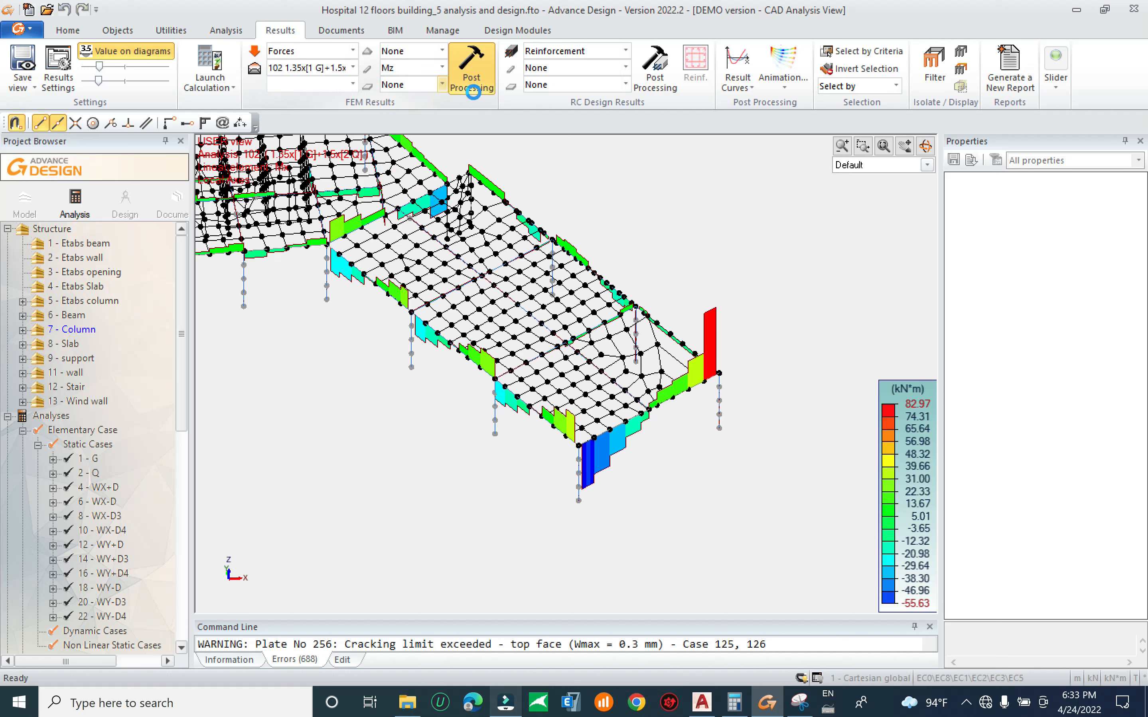
{"action": "left_click", "coordinate": [473, 92]}
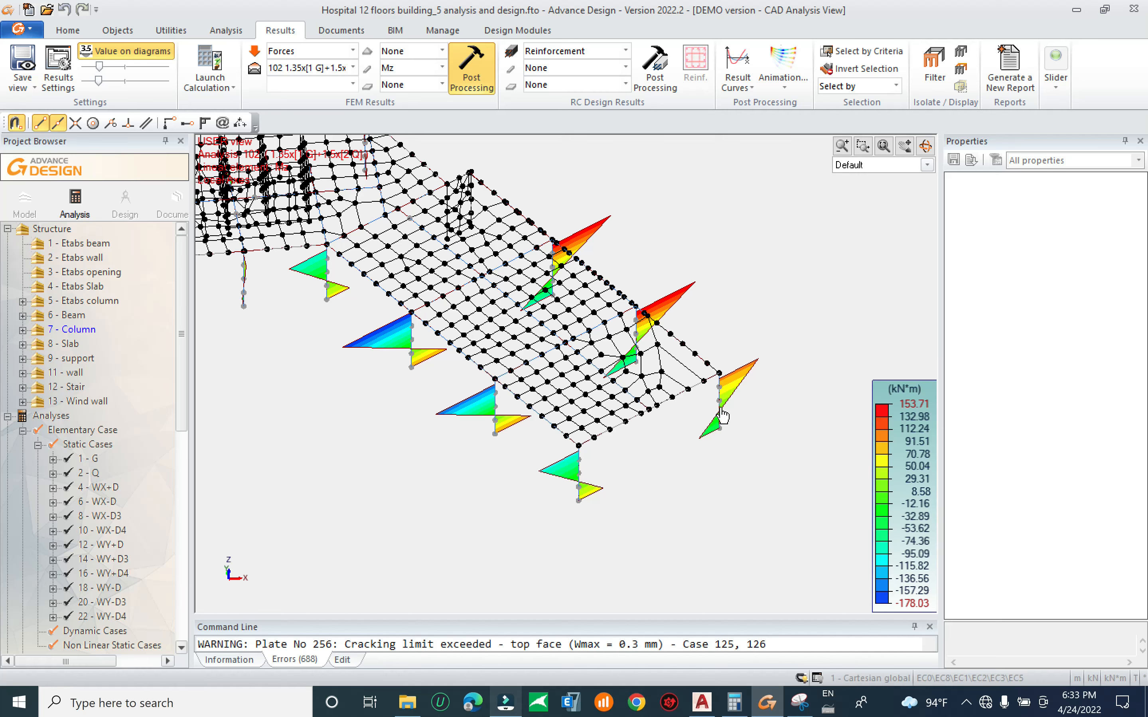
{"action": "scroll", "coordinate": [730, 450], "scroll_direction": "down", "scroll_amount": 4}
{"action": "middle_click_drag", "start_coordinate": [466, 420], "coordinate": [571, 387]}
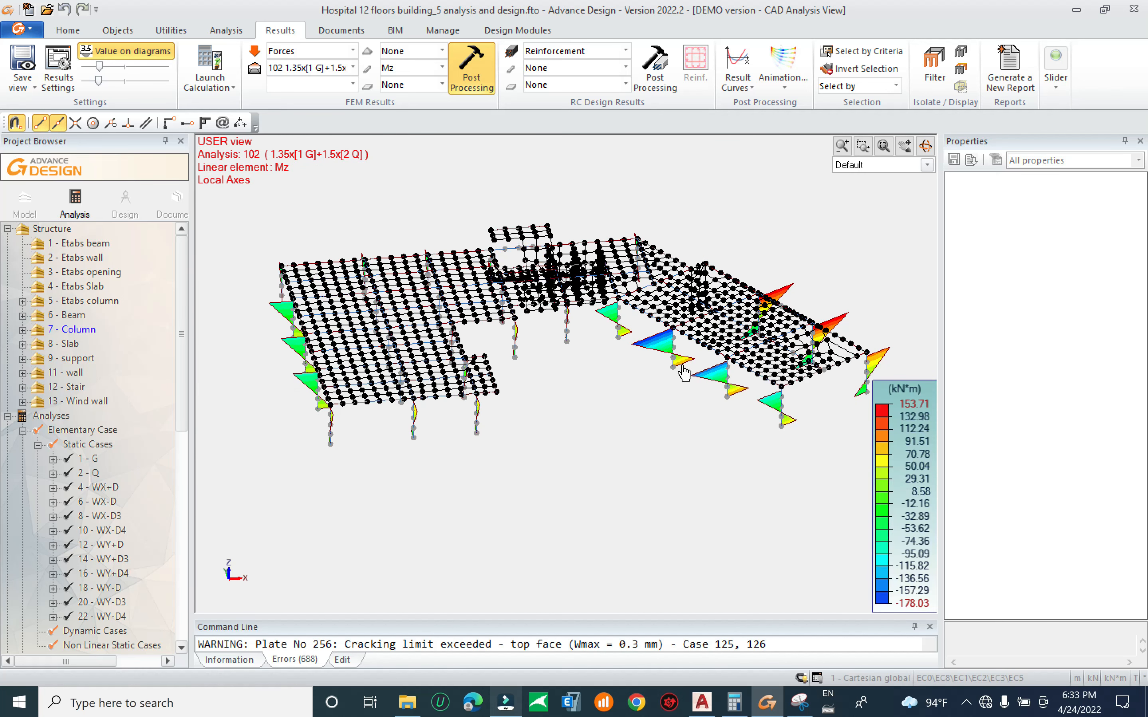
{"action": "scroll", "coordinate": [822, 322], "scroll_direction": "up", "scroll_amount": 8}
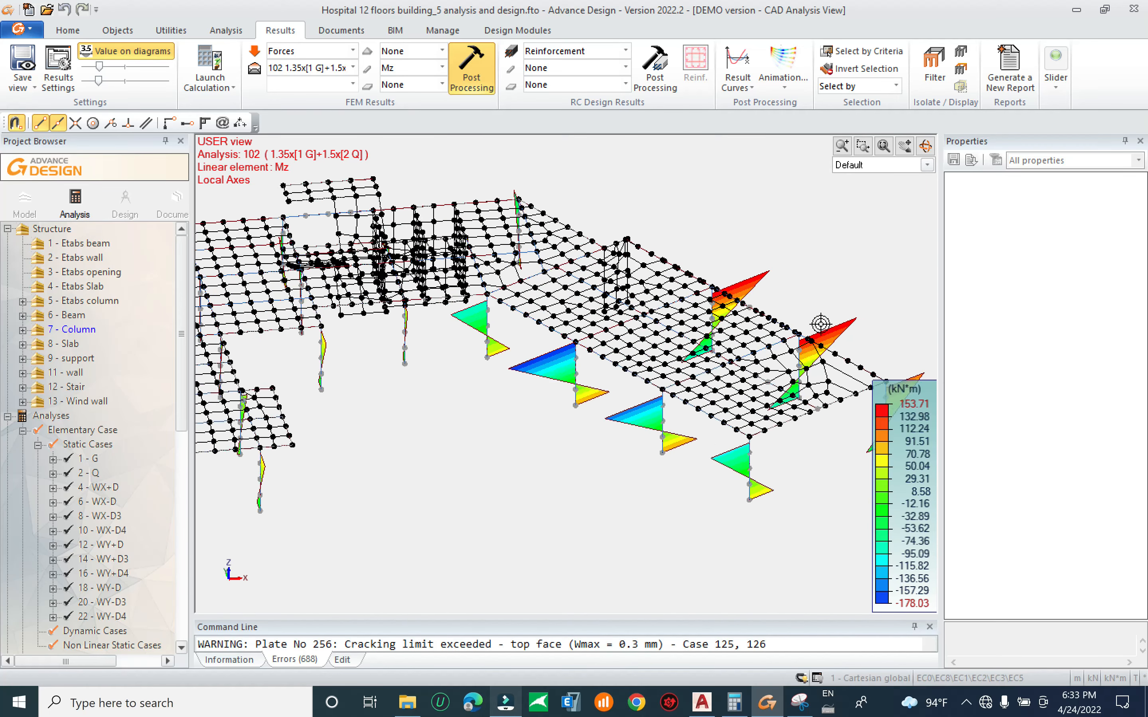
{"action": "scroll", "coordinate": [800, 291], "scroll_direction": "up", "scroll_amount": 5}
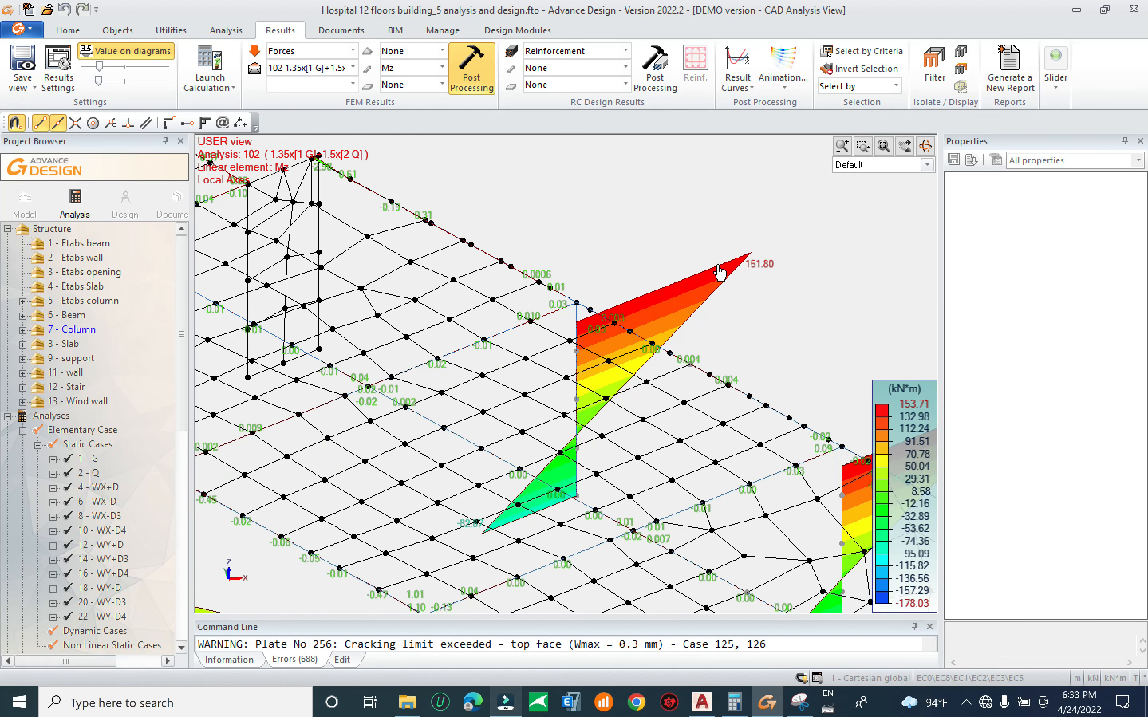
Switch the linear element results back to My and examine the diagrams in the end bay of the angled wing
{"action": "left_click", "coordinate": [442, 68]}
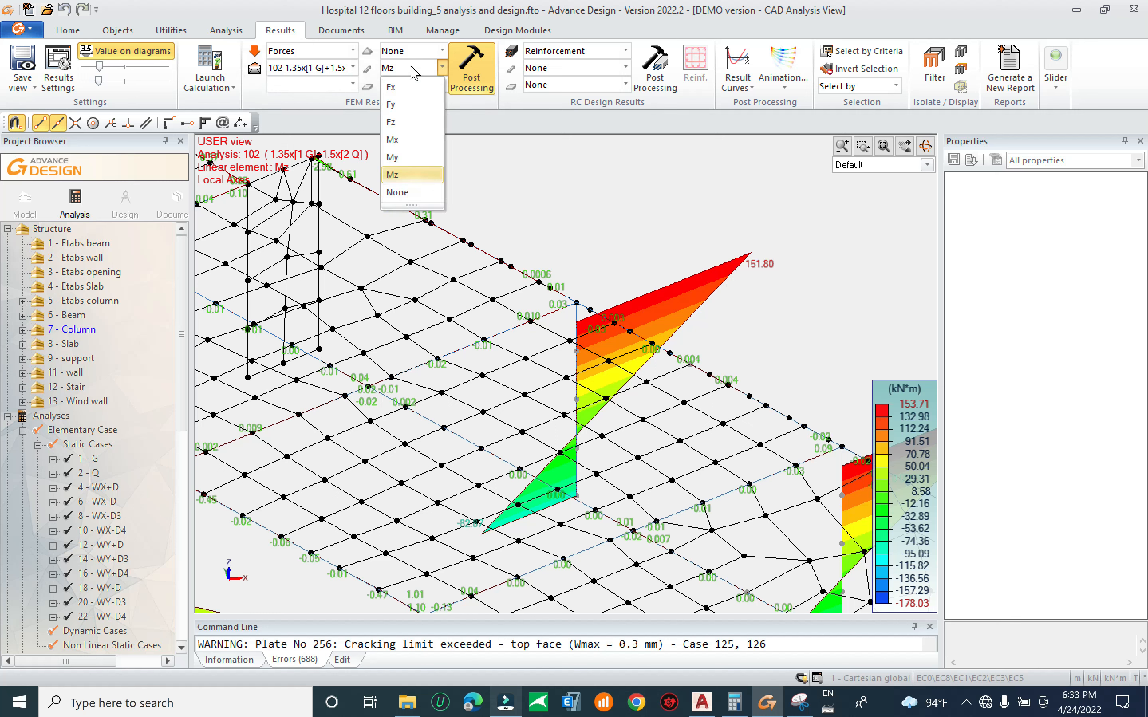
{"action": "left_click", "coordinate": [408, 158]}
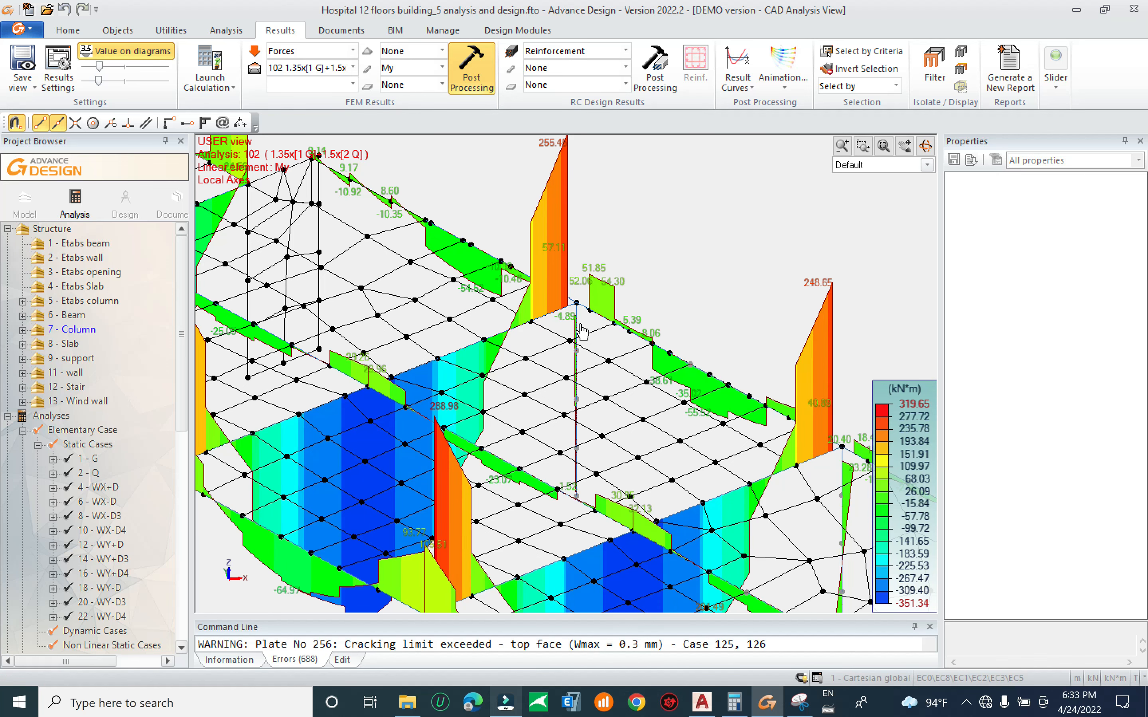
{"action": "middle_click_drag", "start_coordinate": [664, 379], "coordinate": [423, 247]}
{"action": "middle_click_drag", "start_coordinate": [662, 344], "coordinate": [523, 238]}
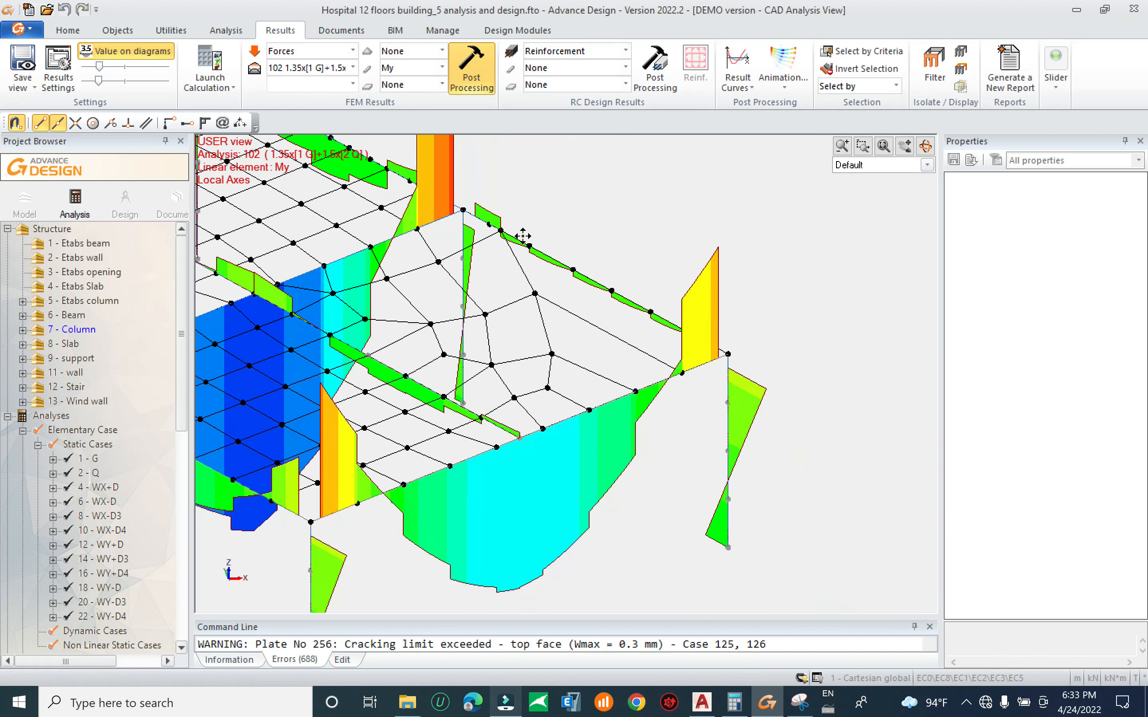
{"action": "scroll", "coordinate": [767, 401], "scroll_direction": "down", "scroll_amount": 5}
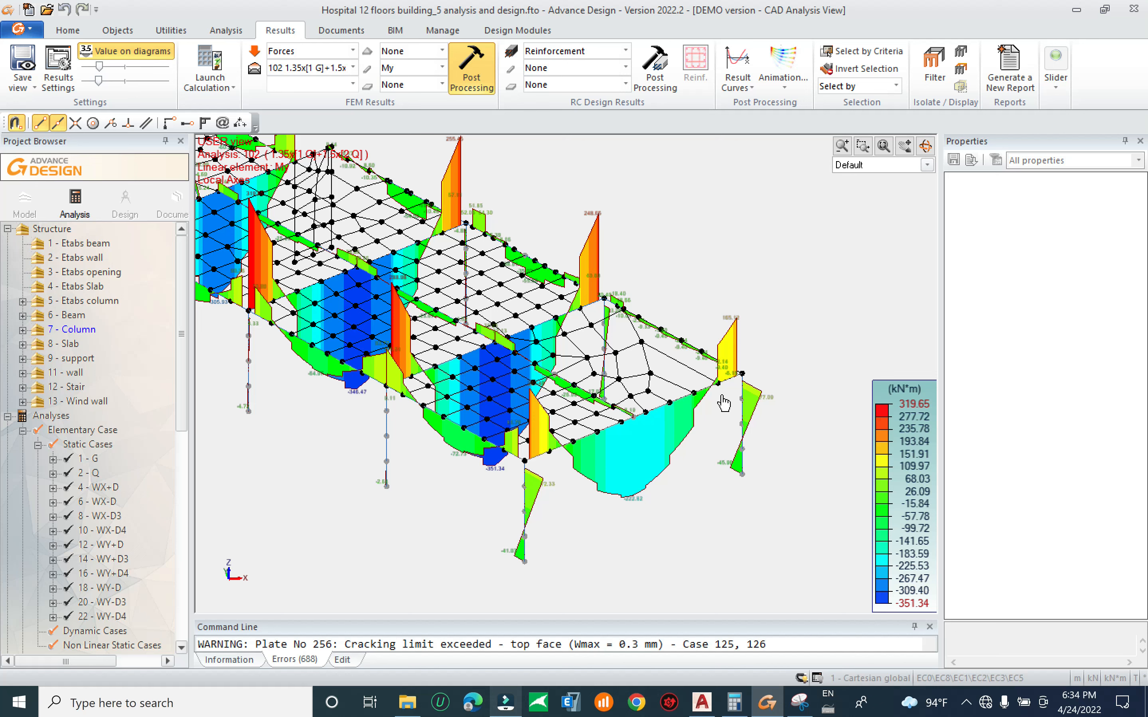
Examine the My values on the transverse beams and columns along the angled wing
{"action": "scroll", "coordinate": [775, 396], "scroll_direction": "down", "scroll_amount": 1}
{"action": "middle_click_drag", "start_coordinate": [362, 429], "coordinate": [731, 509]}
{"action": "middle_click_drag", "start_coordinate": [552, 429], "coordinate": [223, 391]}
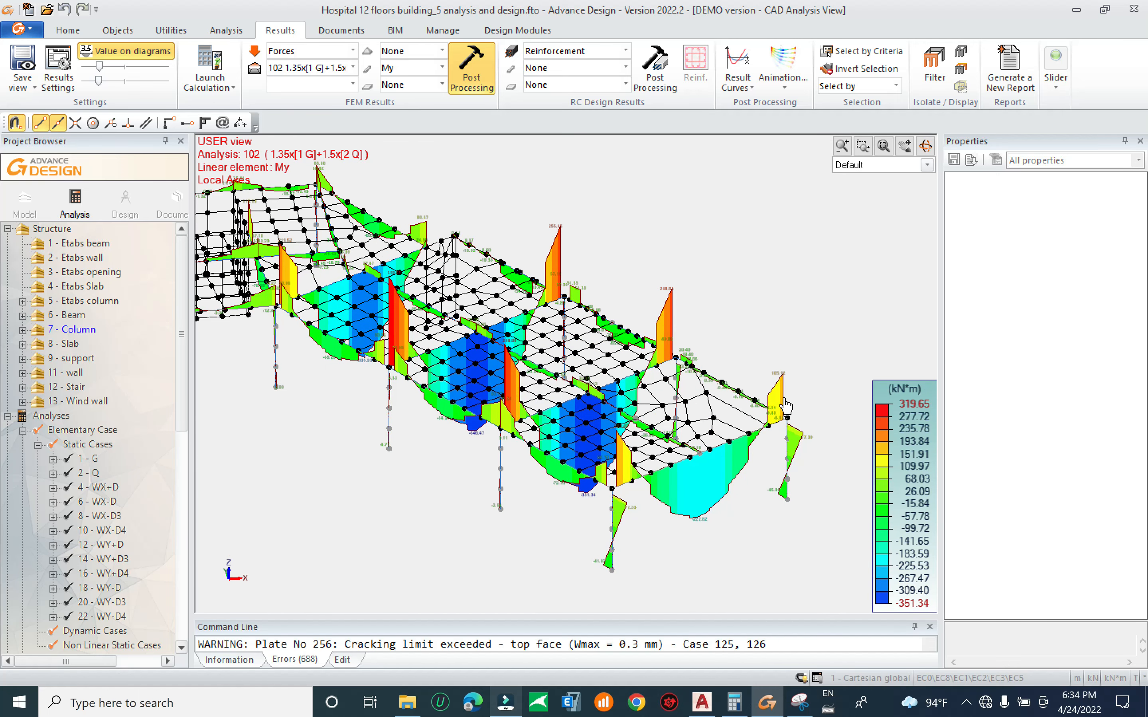
{"action": "scroll", "coordinate": [685, 382], "scroll_direction": "up", "scroll_amount": 3}
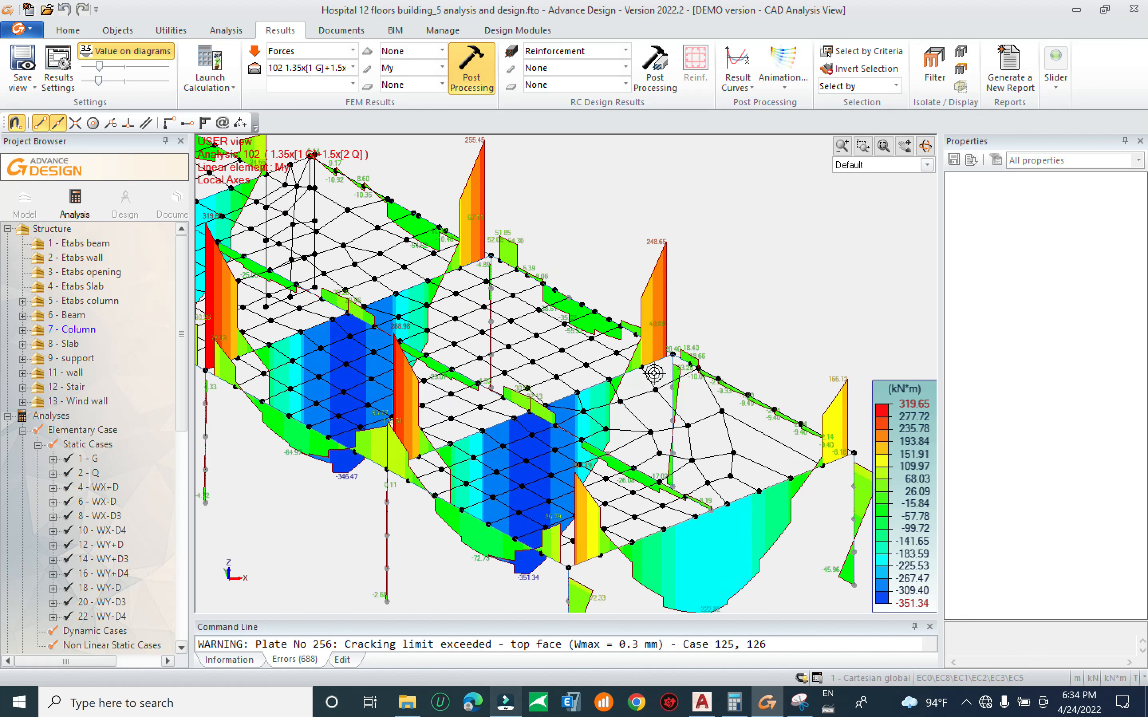
{"action": "middle_click_drag", "start_coordinate": [683, 391], "coordinate": [624, 396]}
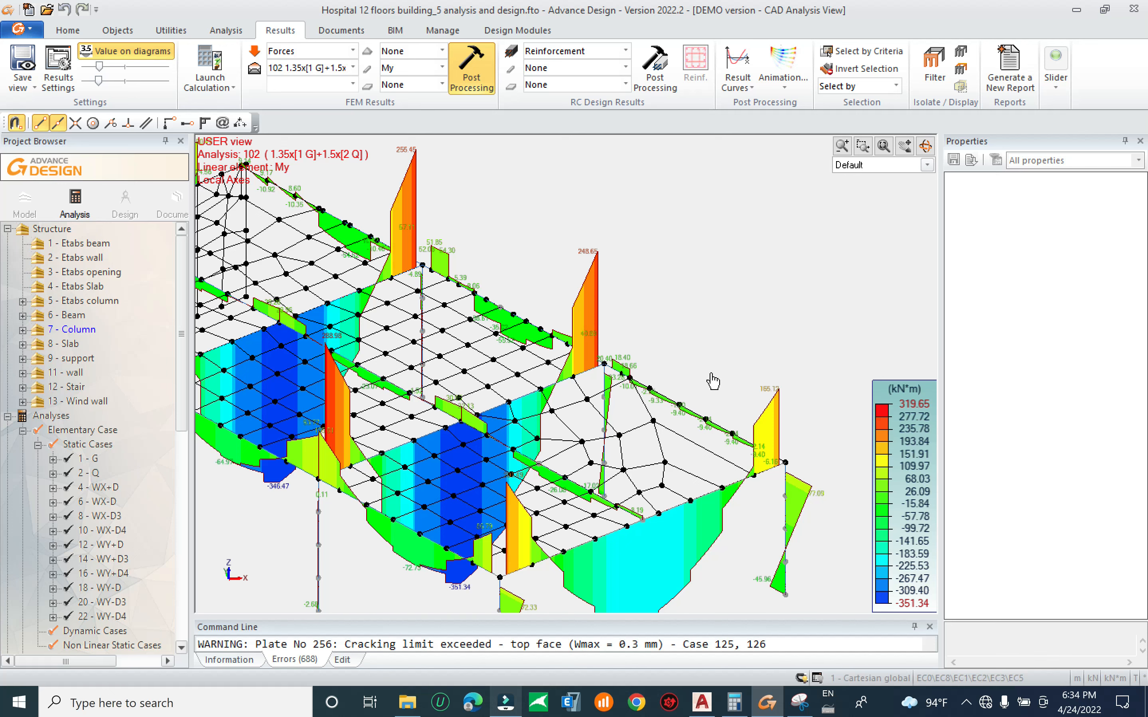
Compare the My diagrams of the rectangular wing and the wing junction with those of the angled wing
{"action": "scroll", "coordinate": [738, 353], "scroll_direction": "down", "scroll_amount": 4}
{"action": "middle_click_drag", "start_coordinate": [406, 395], "coordinate": [619, 363]}
{"action": "middle_click_drag", "start_coordinate": [356, 386], "coordinate": [397, 365]}
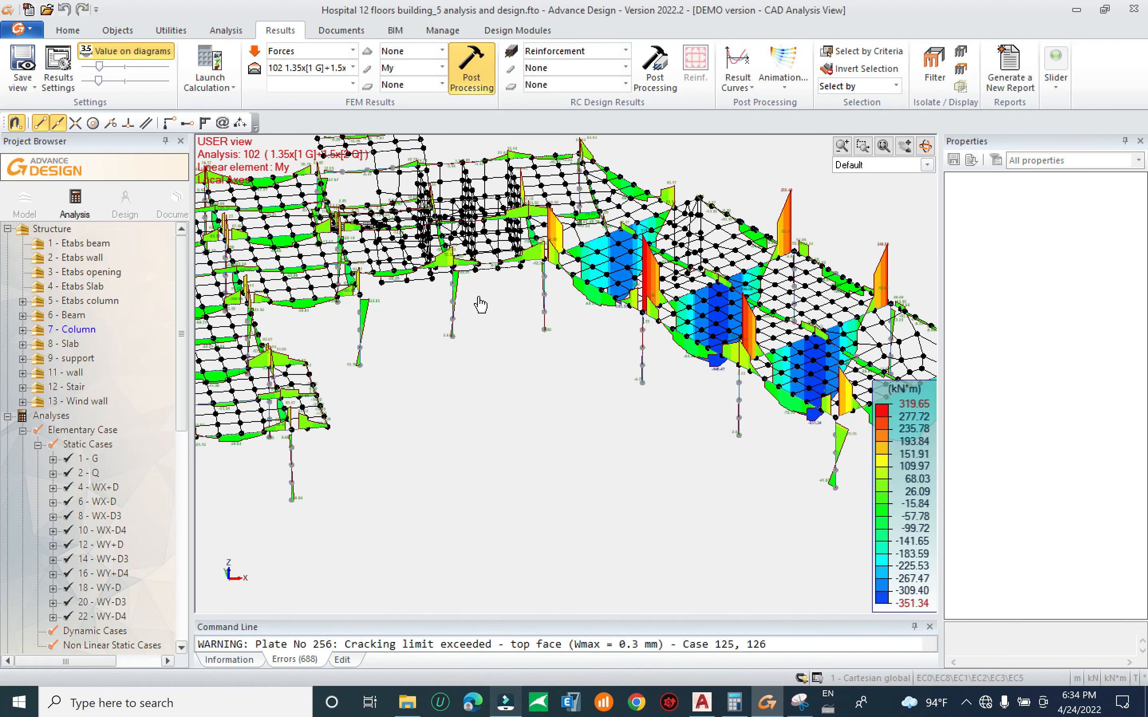
{"action": "middle_click_drag", "start_coordinate": [510, 280], "coordinate": [729, 199]}
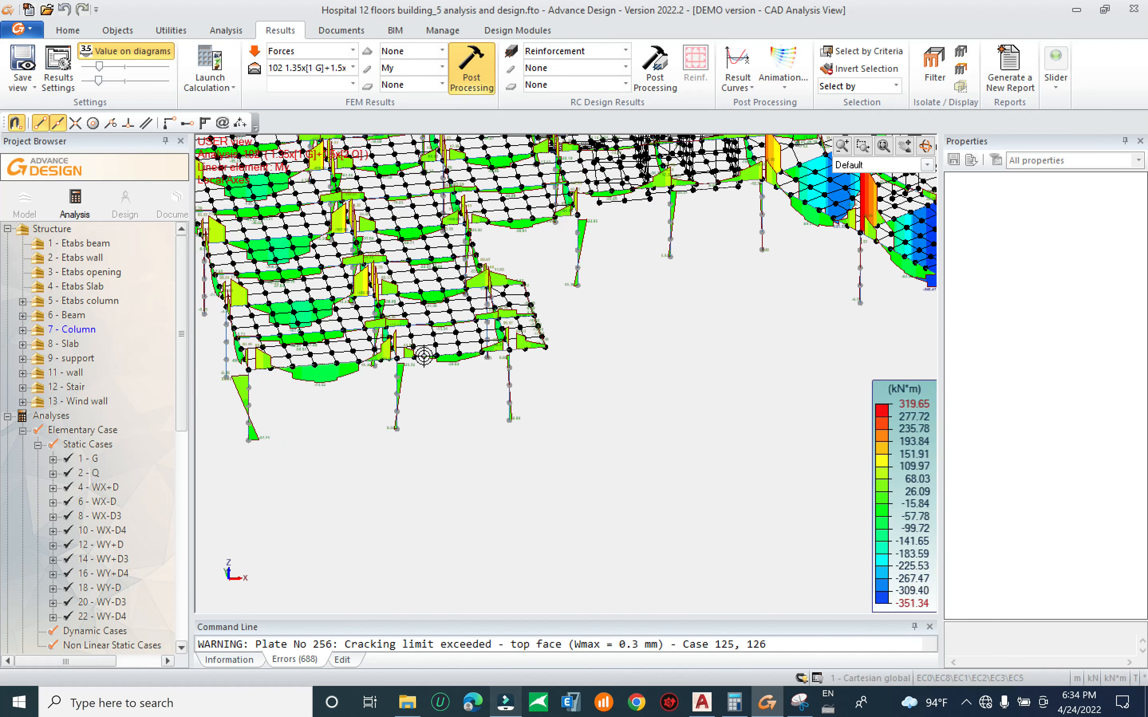
{"action": "scroll", "coordinate": [427, 348], "scroll_direction": "down", "scroll_amount": 4}
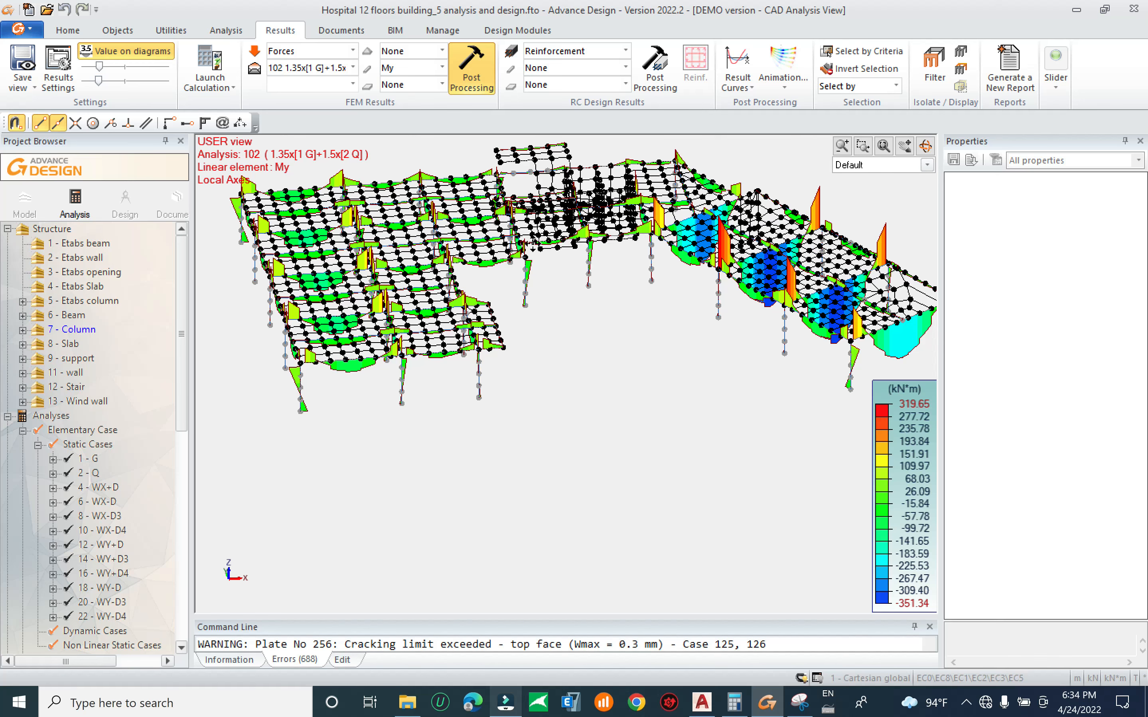
{"action": "middle_click_drag", "start_coordinate": [532, 249], "coordinate": [533, 345]}
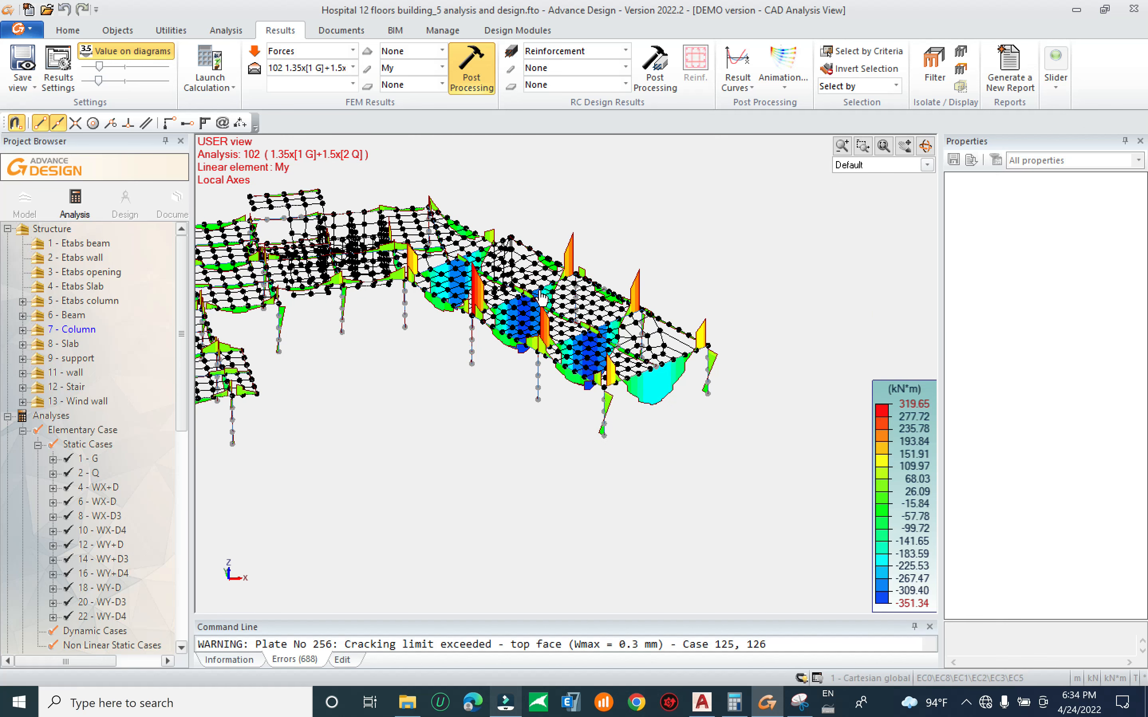
{"action": "middle_click_drag", "start_coordinate": [454, 324], "coordinate": [613, 323]}
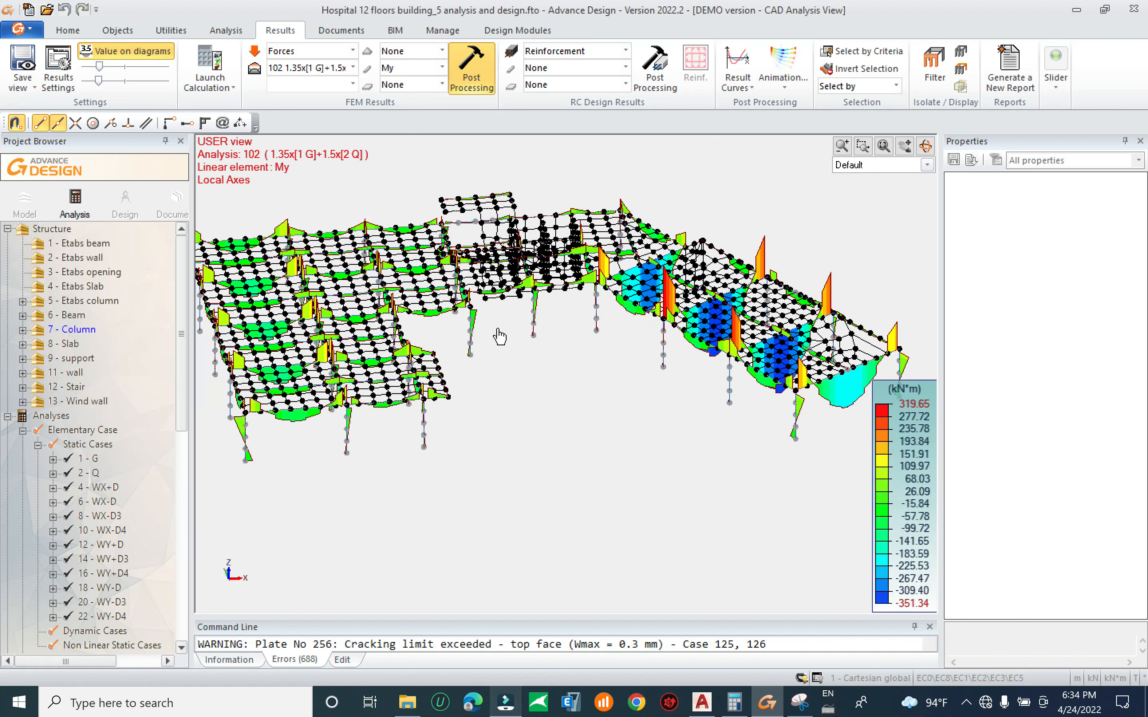
{"action": "middle_click_drag", "start_coordinate": [648, 377], "coordinate": [658, 367]}
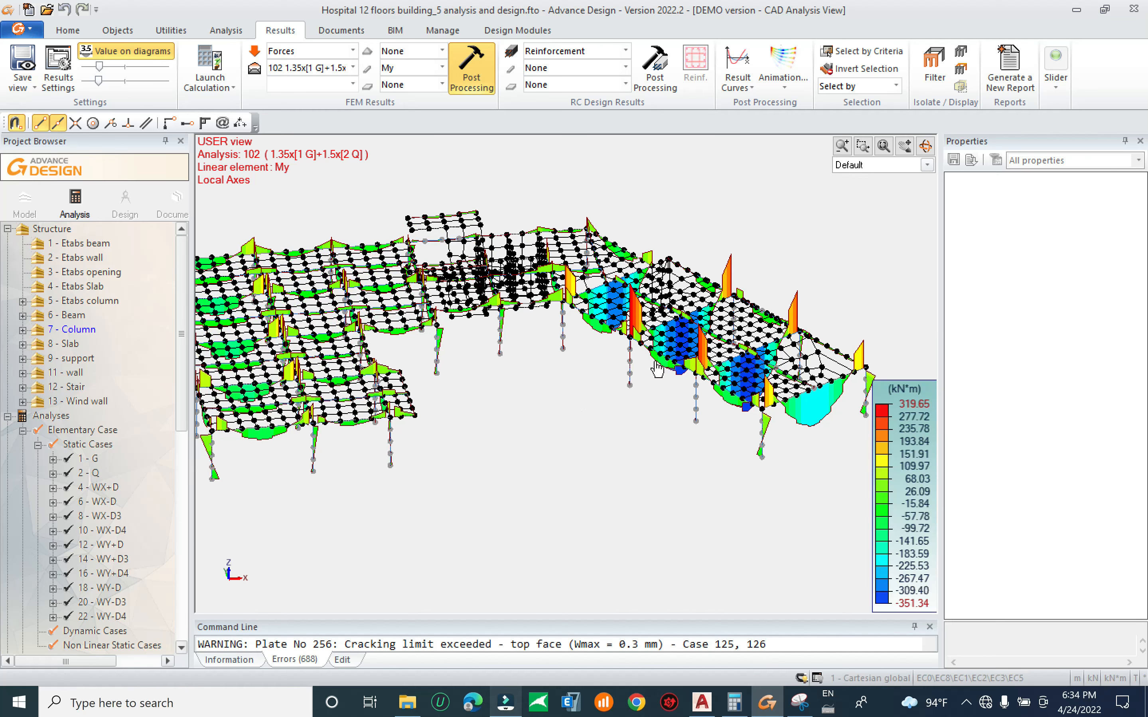
{"action": "middle_click_drag", "start_coordinate": [785, 356], "coordinate": [662, 347]}
{"action": "scroll", "coordinate": [636, 336], "scroll_direction": "up", "scroll_amount": 3}
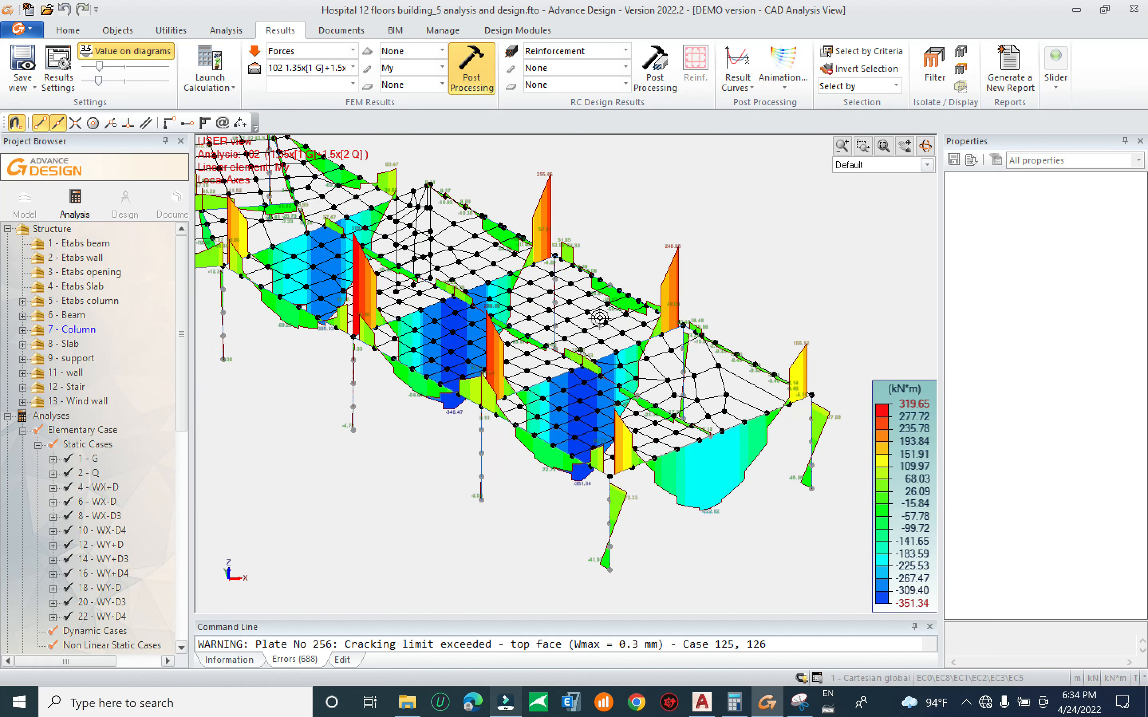
Keep My as the linear element result and select the third transverse beam from the angled wing's free end to show its properties
{"action": "left_click", "coordinate": [442, 67]}
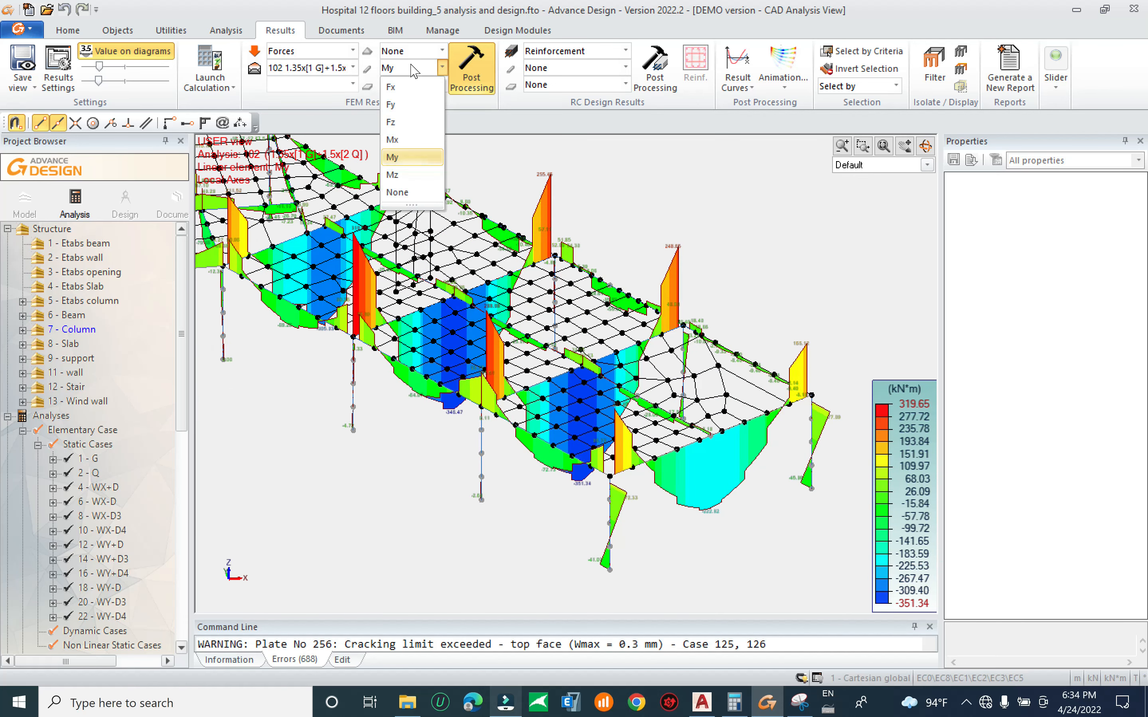
{"action": "left_click", "coordinate": [527, 200]}
{"action": "scroll", "coordinate": [647, 276], "scroll_direction": "down", "scroll_amount": 5}
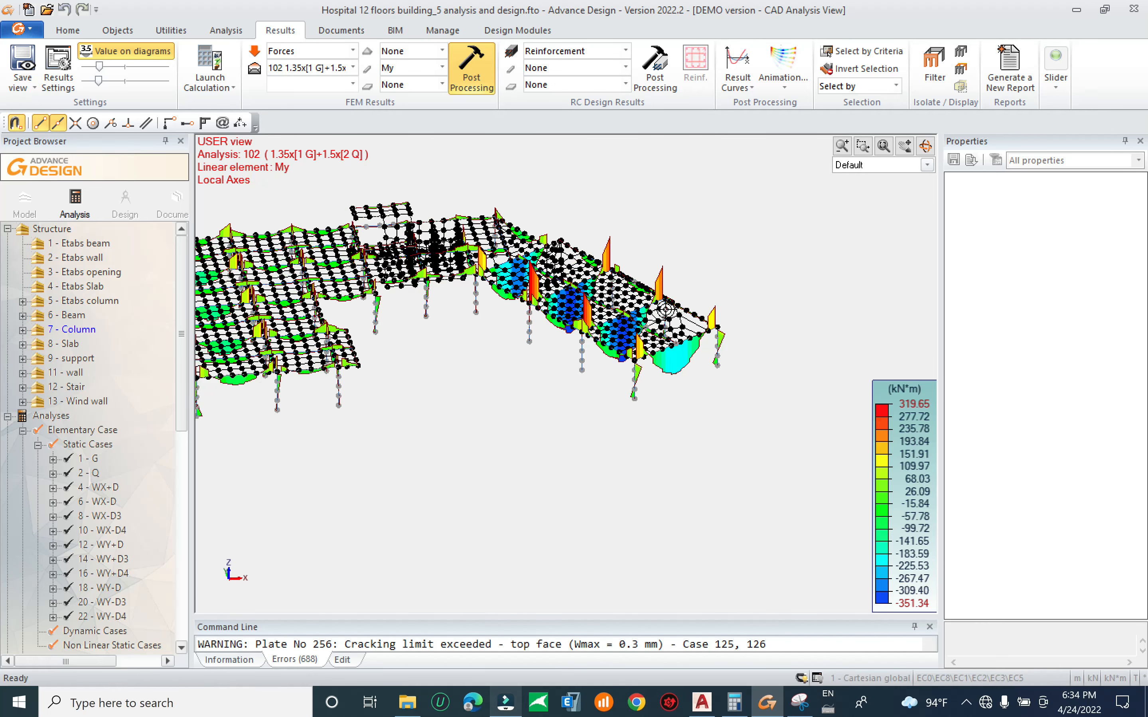
{"action": "scroll", "coordinate": [692, 370], "scroll_direction": "up", "scroll_amount": 5}
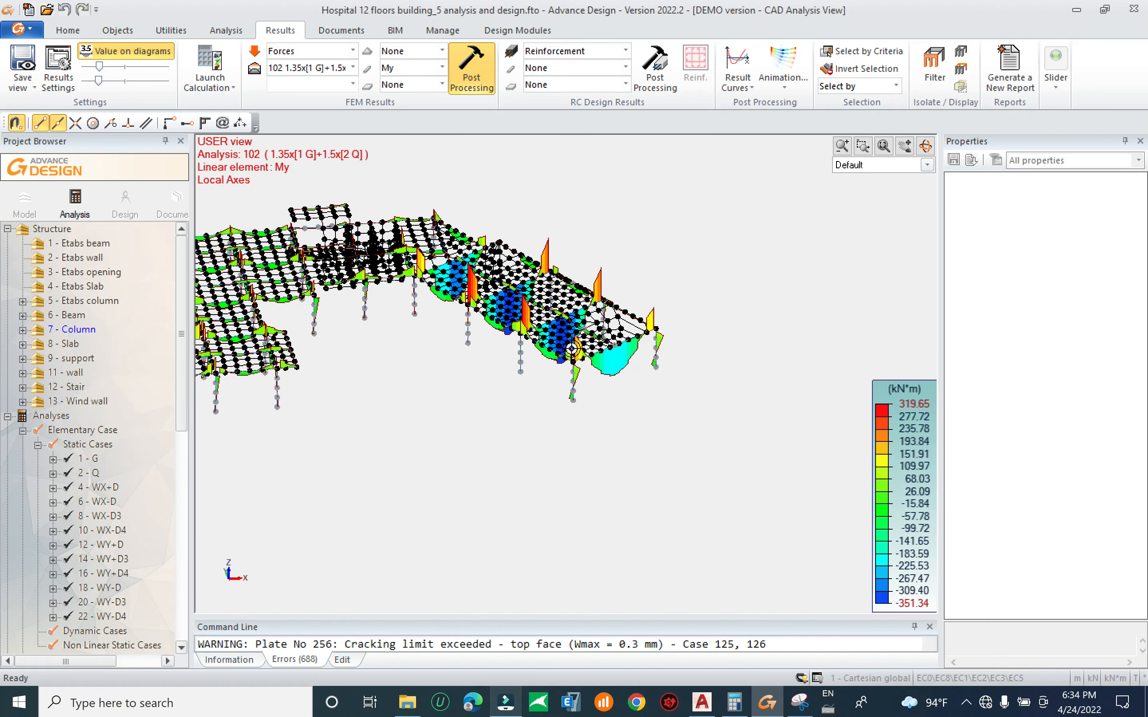
{"action": "scroll", "coordinate": [692, 370], "scroll_direction": "up", "scroll_amount": 3}
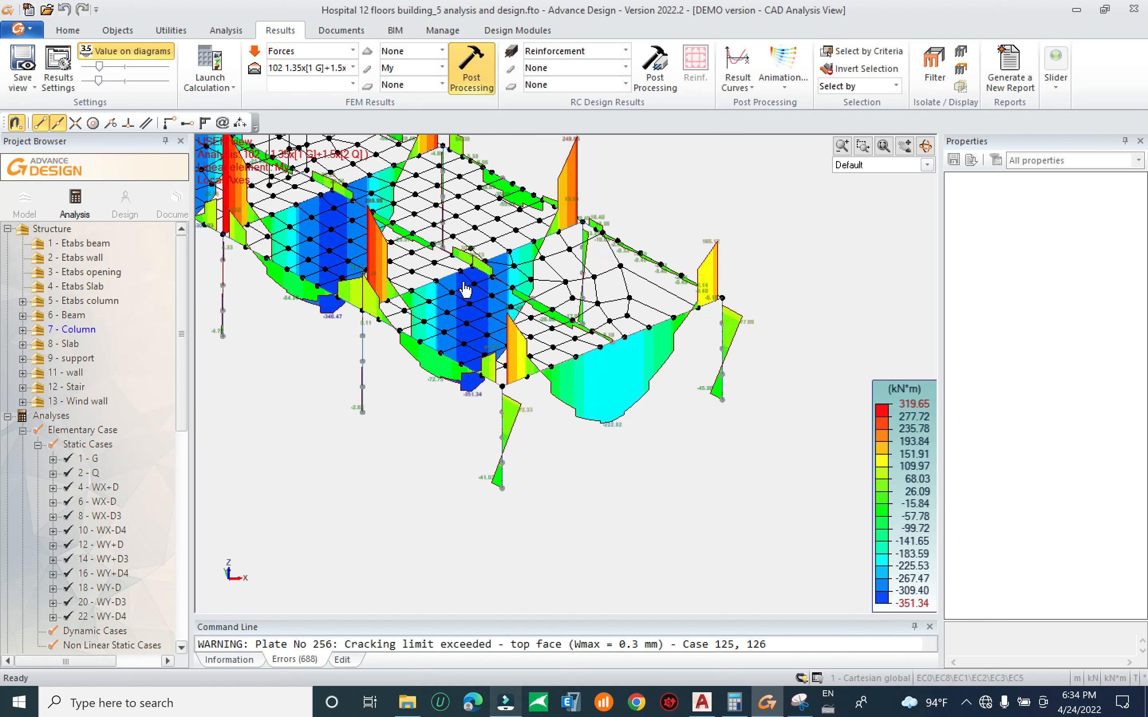
{"action": "middle_click_drag", "start_coordinate": [525, 322], "coordinate": [565, 356]}
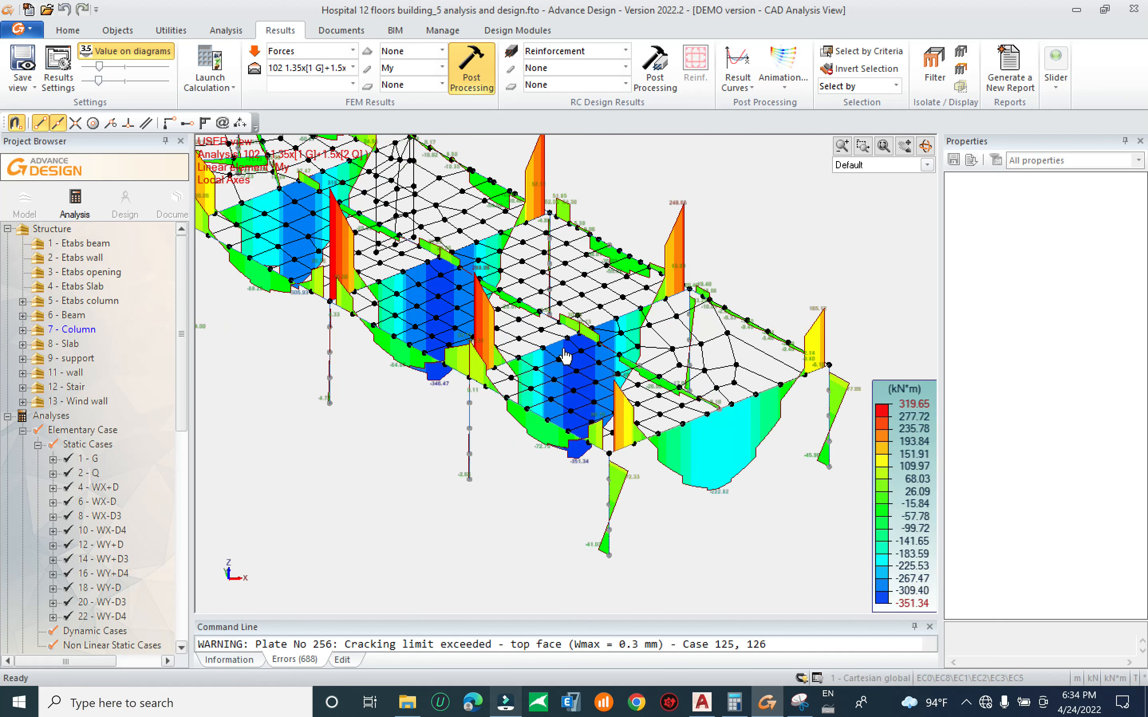
{"action": "left_click", "coordinate": [417, 270]}
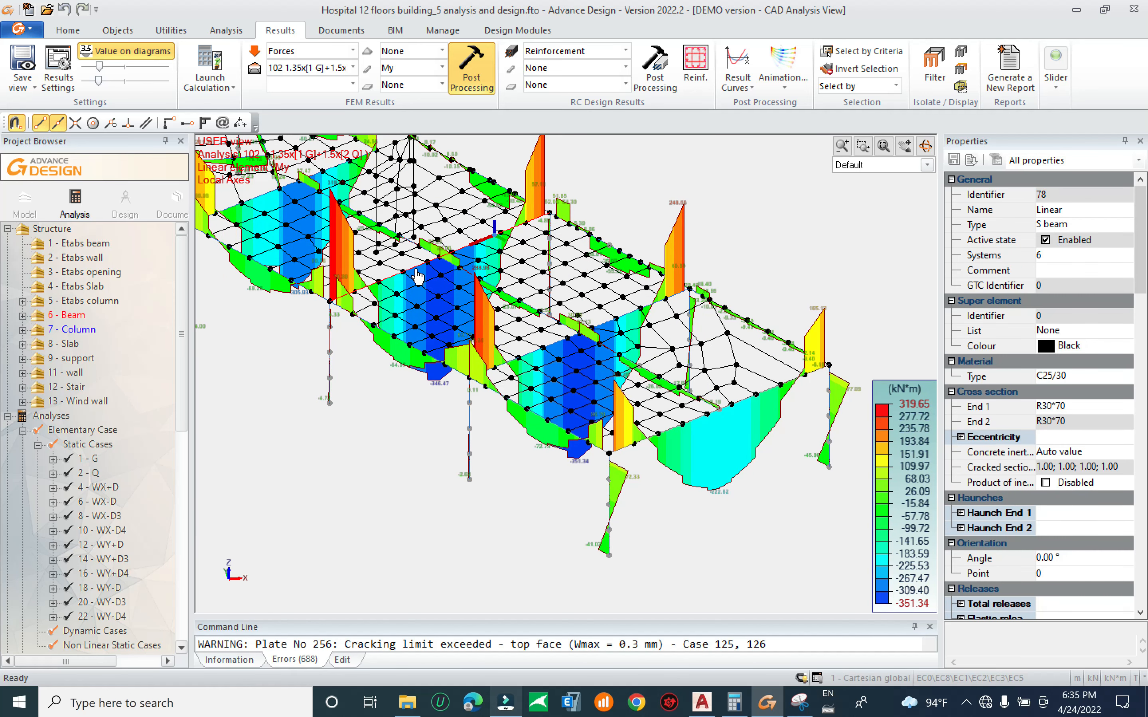
Display the Ay reinforcement results on the linear elements
{"action": "left_click", "coordinate": [594, 51]}
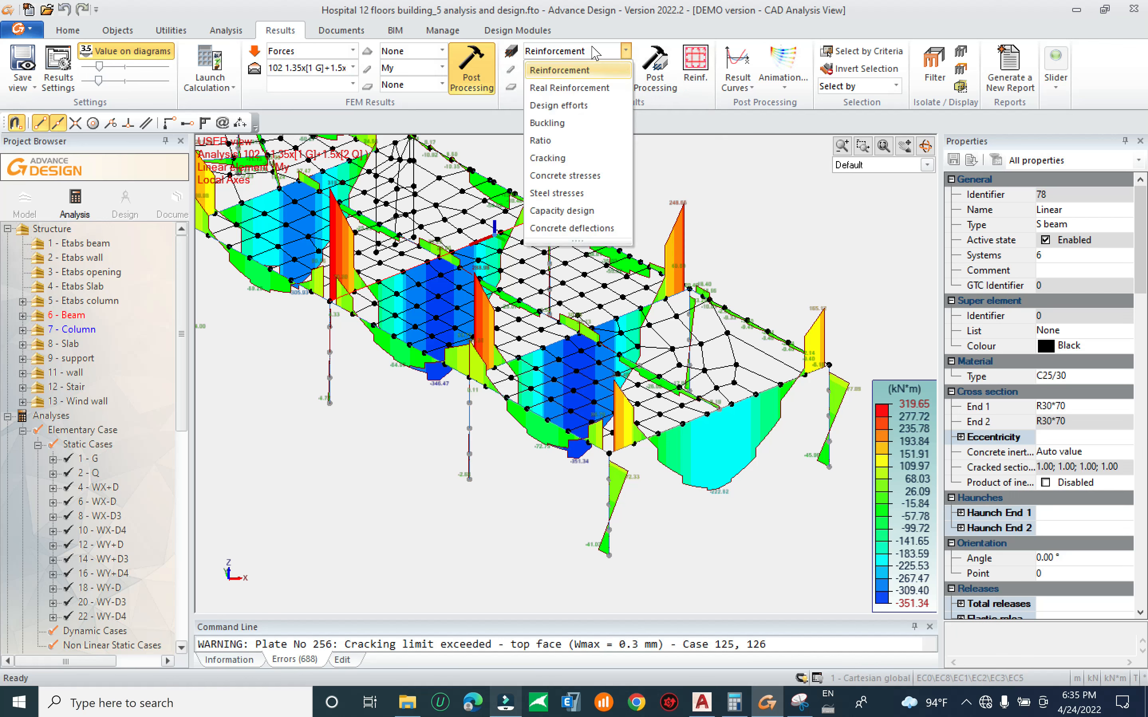
{"action": "left_click", "coordinate": [625, 71]}
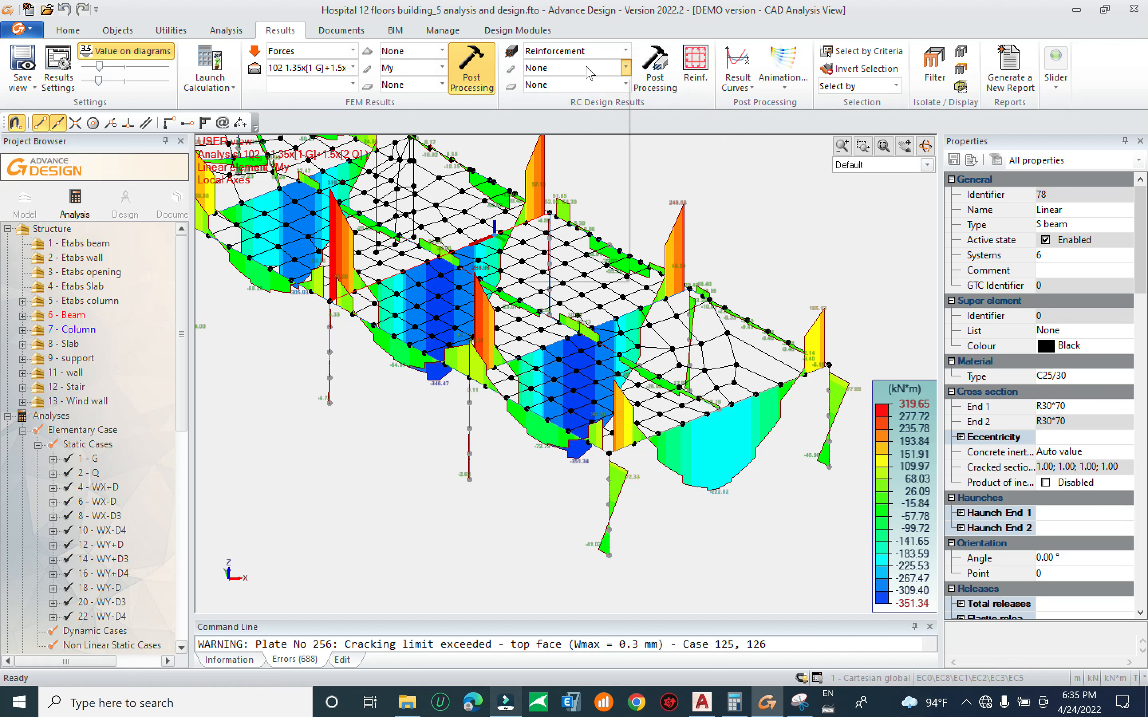
{"action": "left_click", "coordinate": [625, 68]}
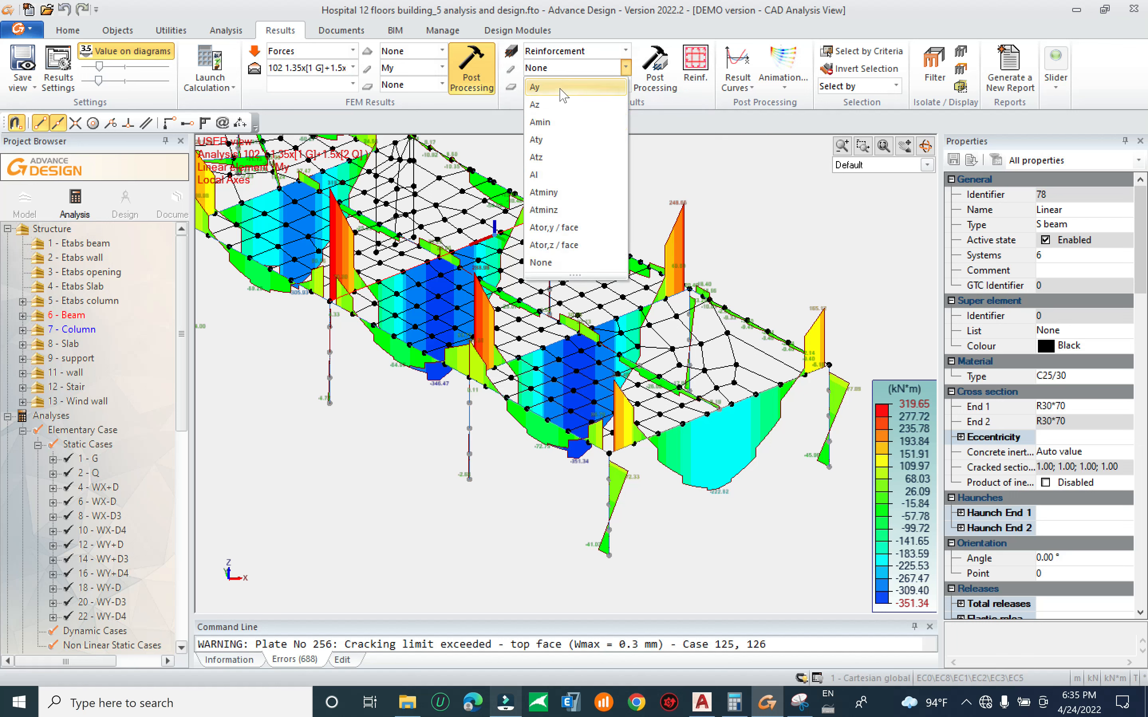
{"action": "left_click", "coordinate": [582, 88]}
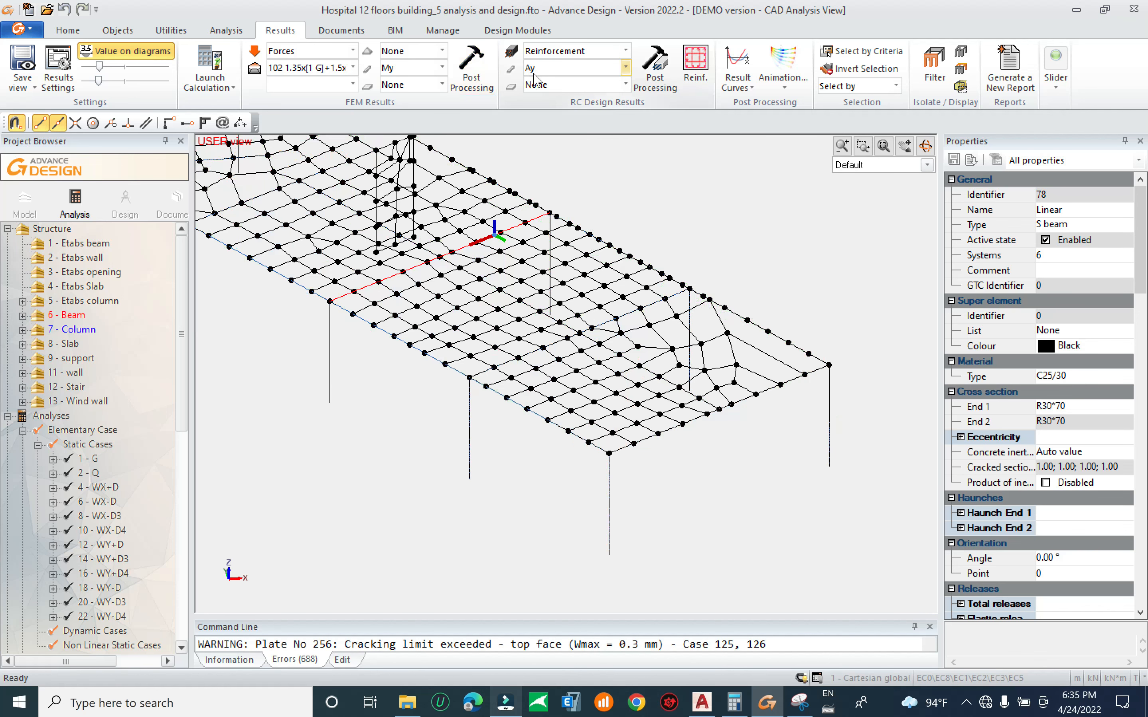
{"action": "left_click", "coordinate": [655, 71]}
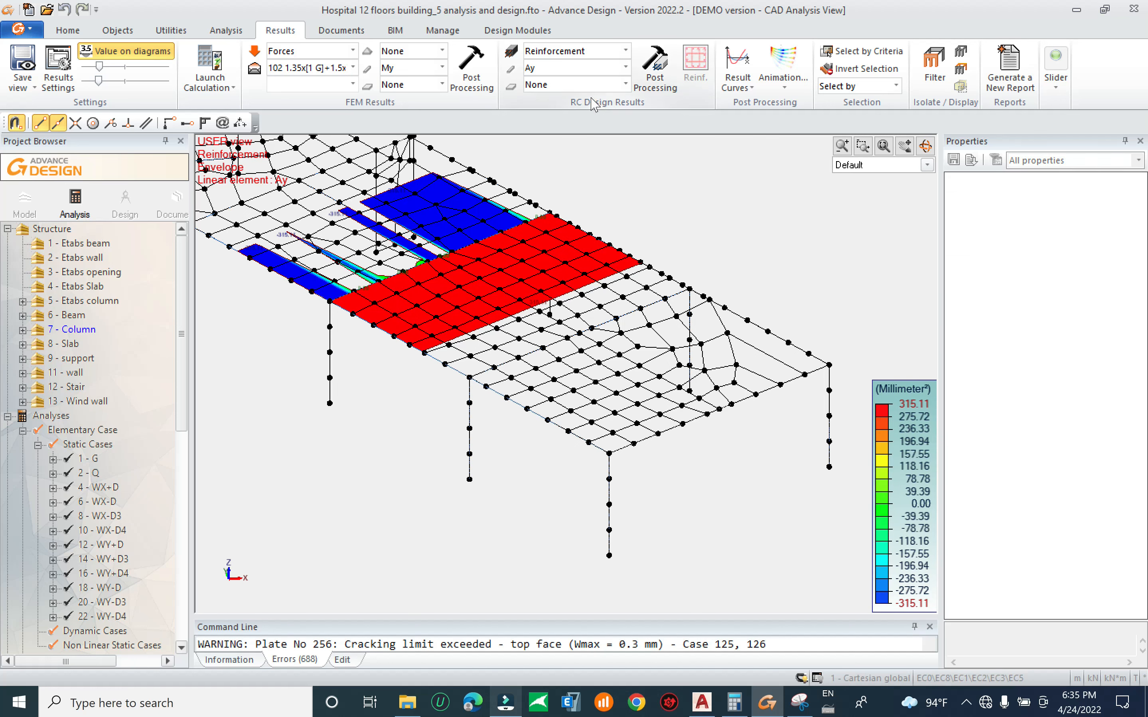
Display the Az reinforcement on the linear elements and inspect the midspan value of a transverse beam in the angled wing
{"action": "left_click", "coordinate": [567, 68]}
{"action": "left_click", "coordinate": [541, 105]}
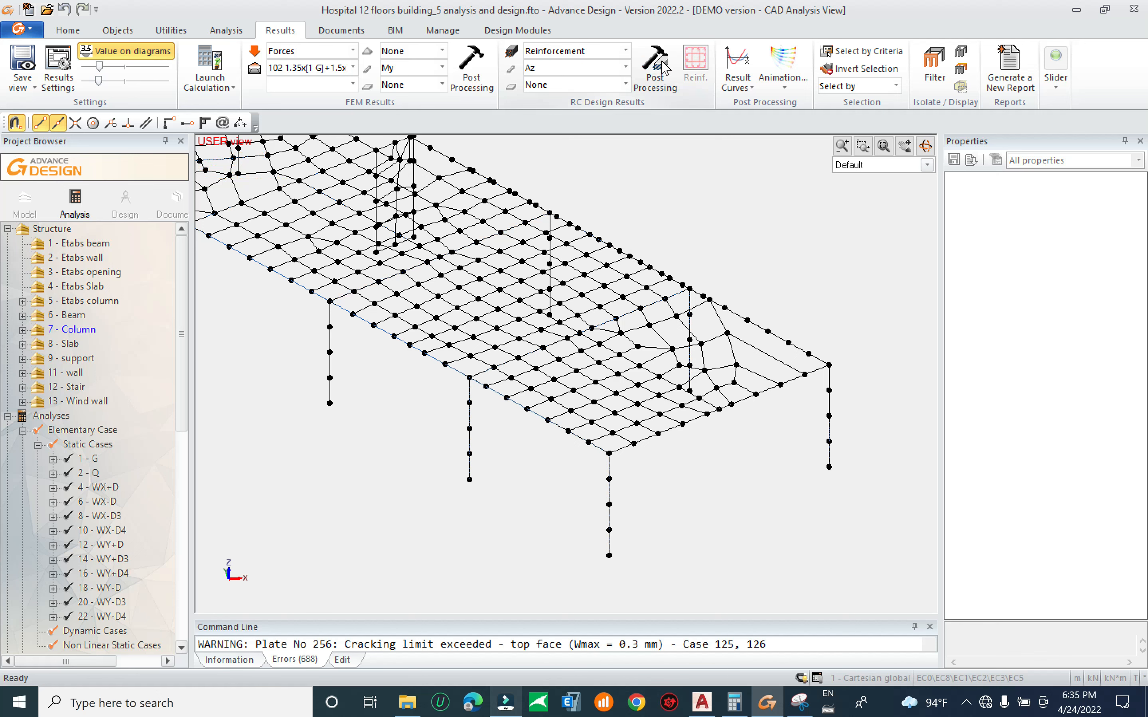
{"action": "left_click", "coordinate": [645, 87]}
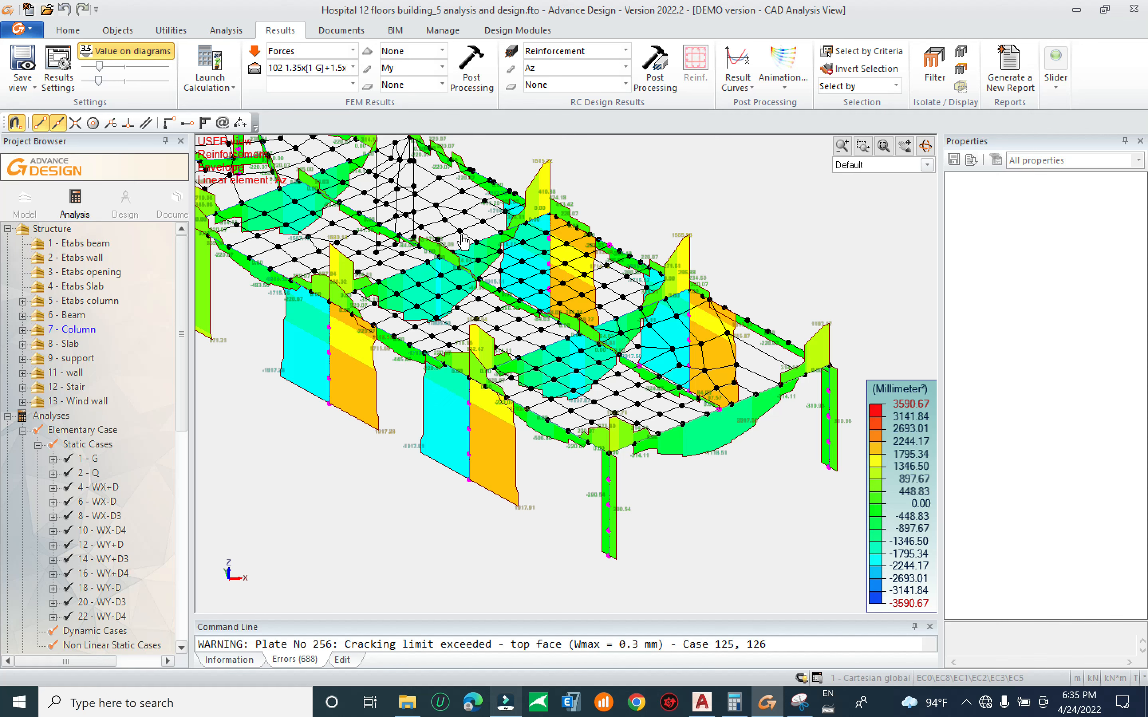
{"action": "scroll", "coordinate": [451, 284], "scroll_direction": "up", "scroll_amount": 3}
{"action": "scroll", "coordinate": [488, 344], "scroll_direction": "up", "scroll_amount": 5}
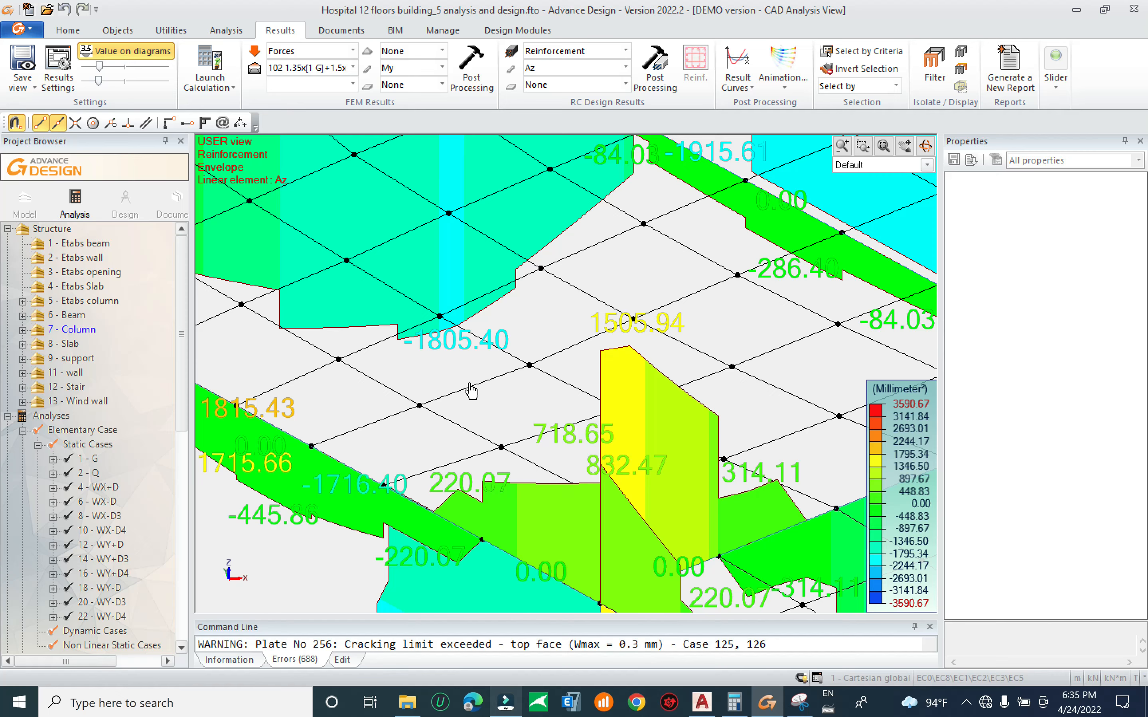
{"action": "middle_click_drag", "start_coordinate": [483, 410], "coordinate": [410, 334]}
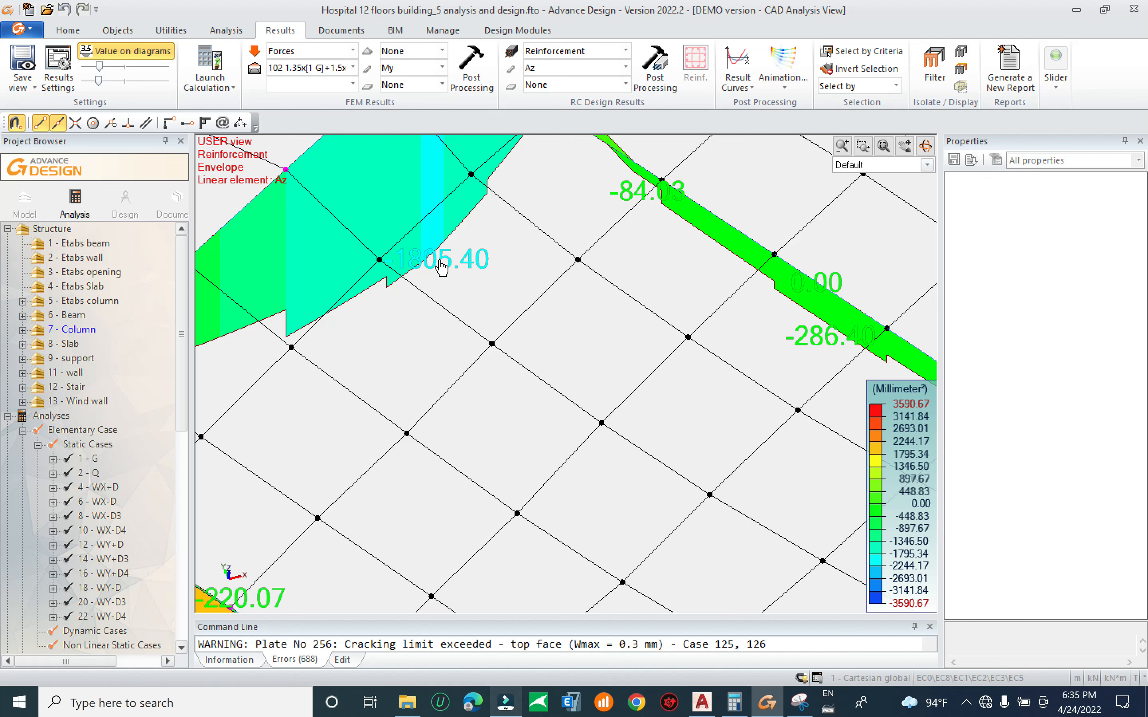
{"action": "scroll", "coordinate": [458, 393], "scroll_direction": "down", "scroll_amount": 5}
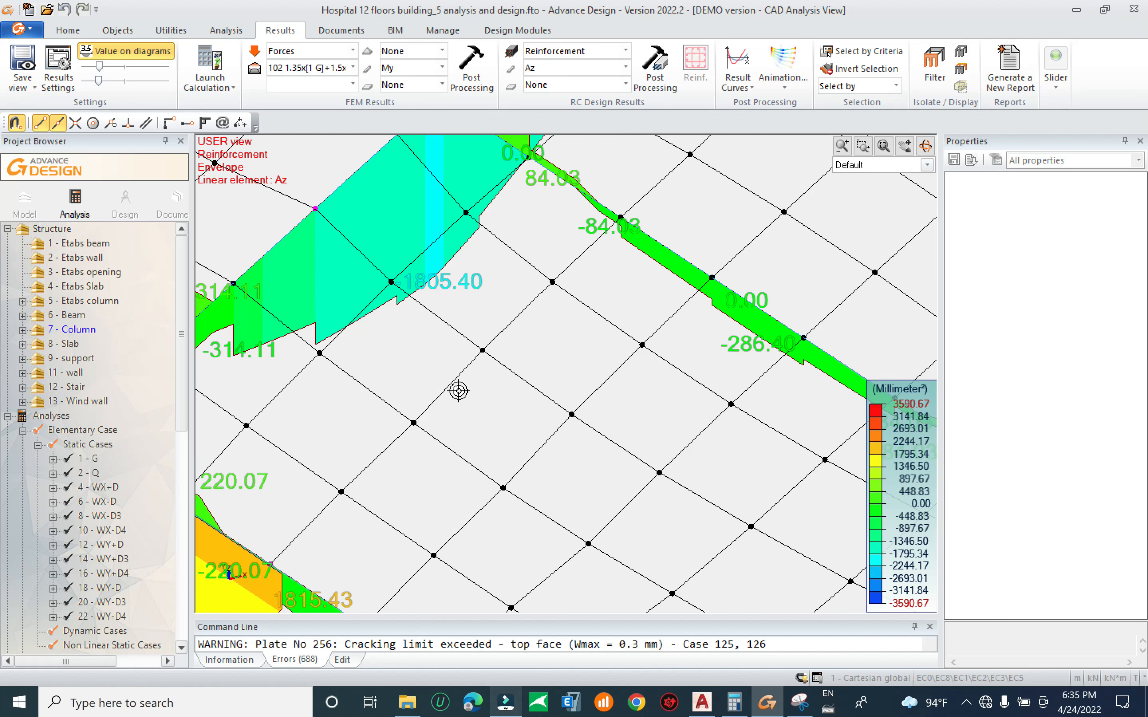
{"action": "middle_click_drag", "start_coordinate": [576, 229], "coordinate": [580, 281]}
Switch to the Rebar calculator and compute the number of 20 mm bars required for an area of 18 cm2
{"action": "left_click", "coordinate": [544, 706]}
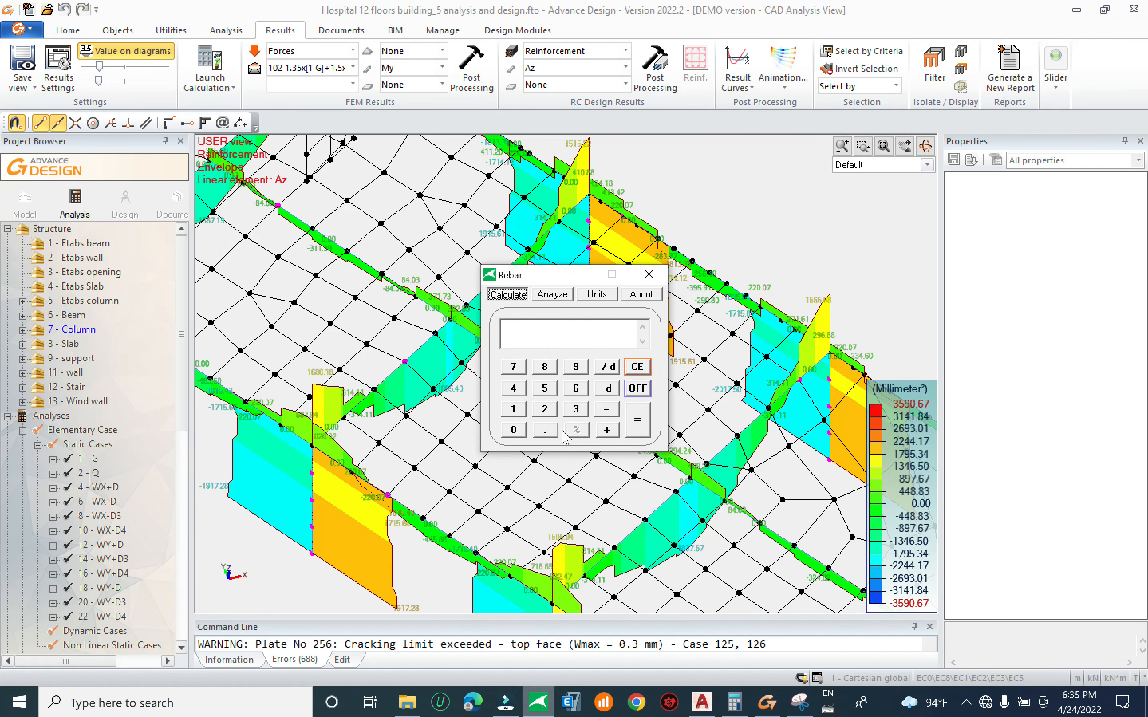
{"action": "left_click", "coordinate": [599, 298]}
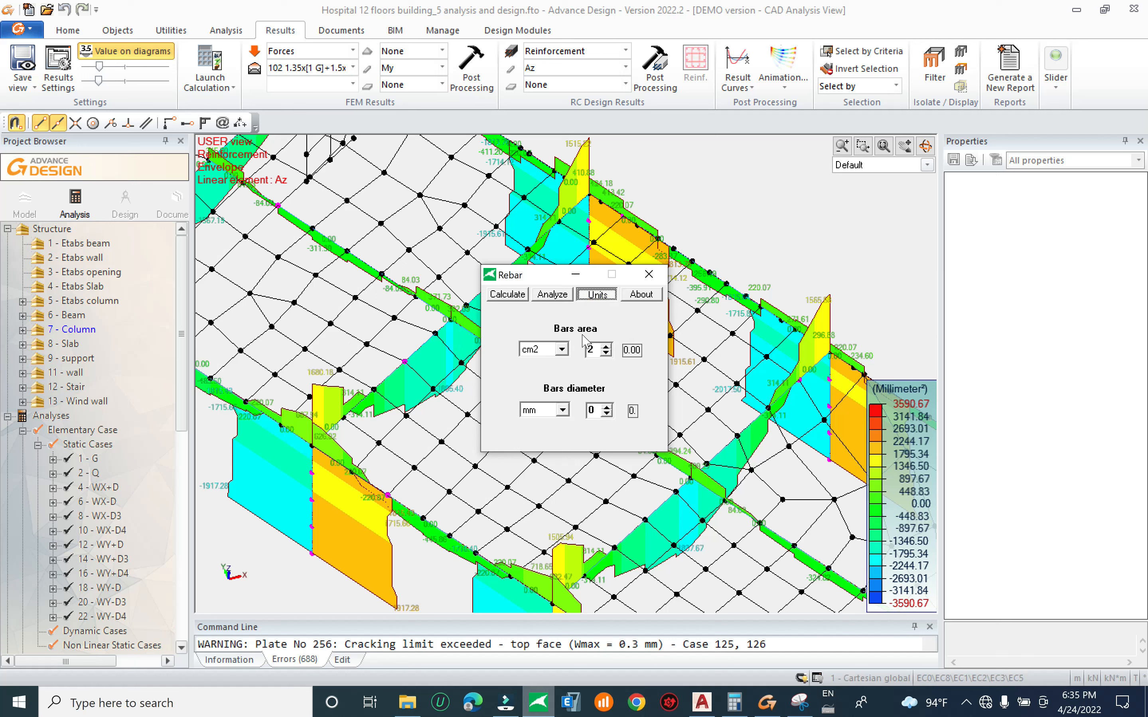
{"action": "left_click", "coordinate": [562, 349]}
{"action": "left_click", "coordinate": [553, 294]}
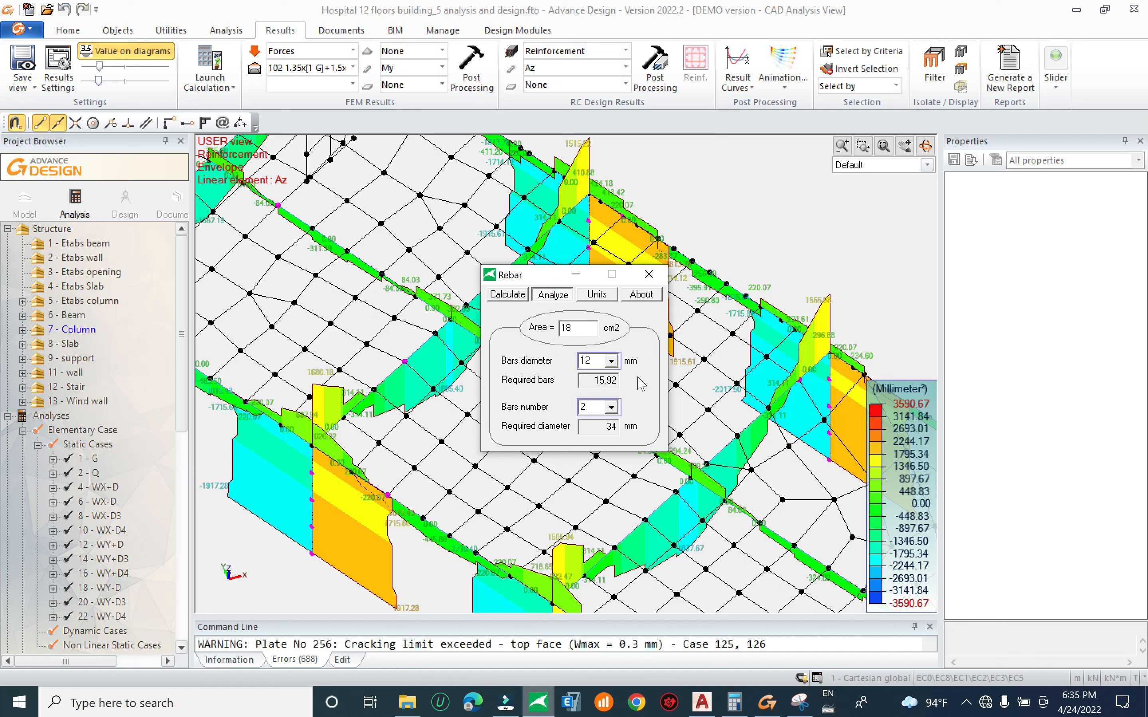
{"action": "left_click", "coordinate": [612, 362]}
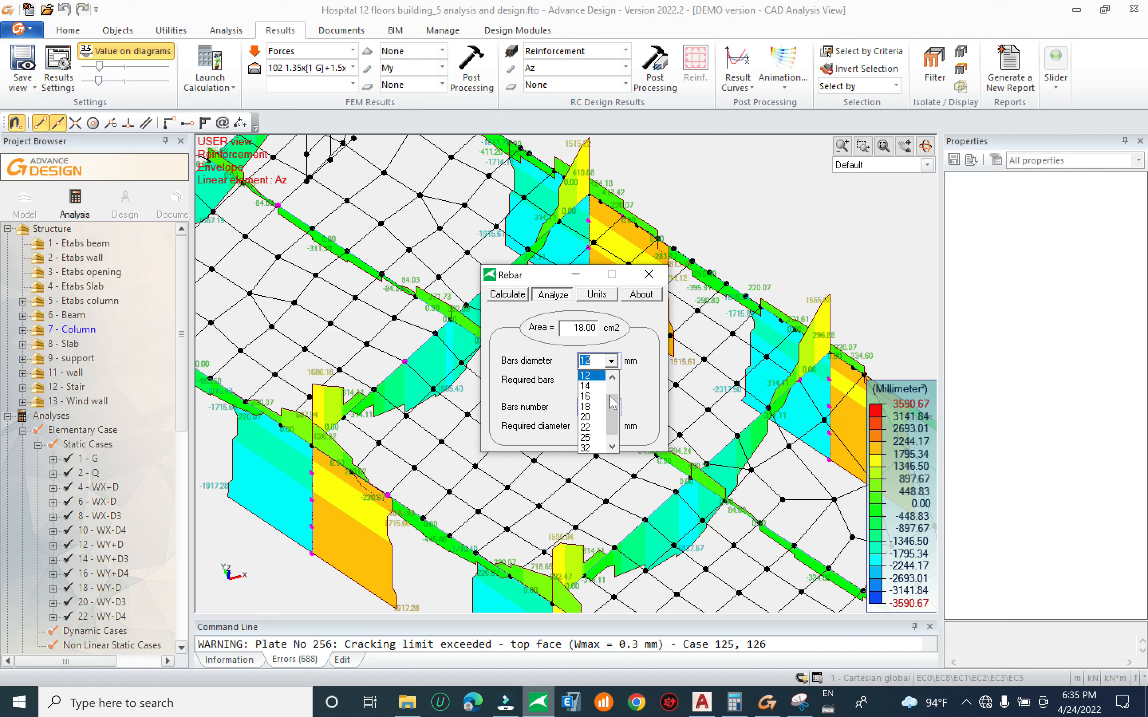
{"action": "left_click", "coordinate": [598, 418]}
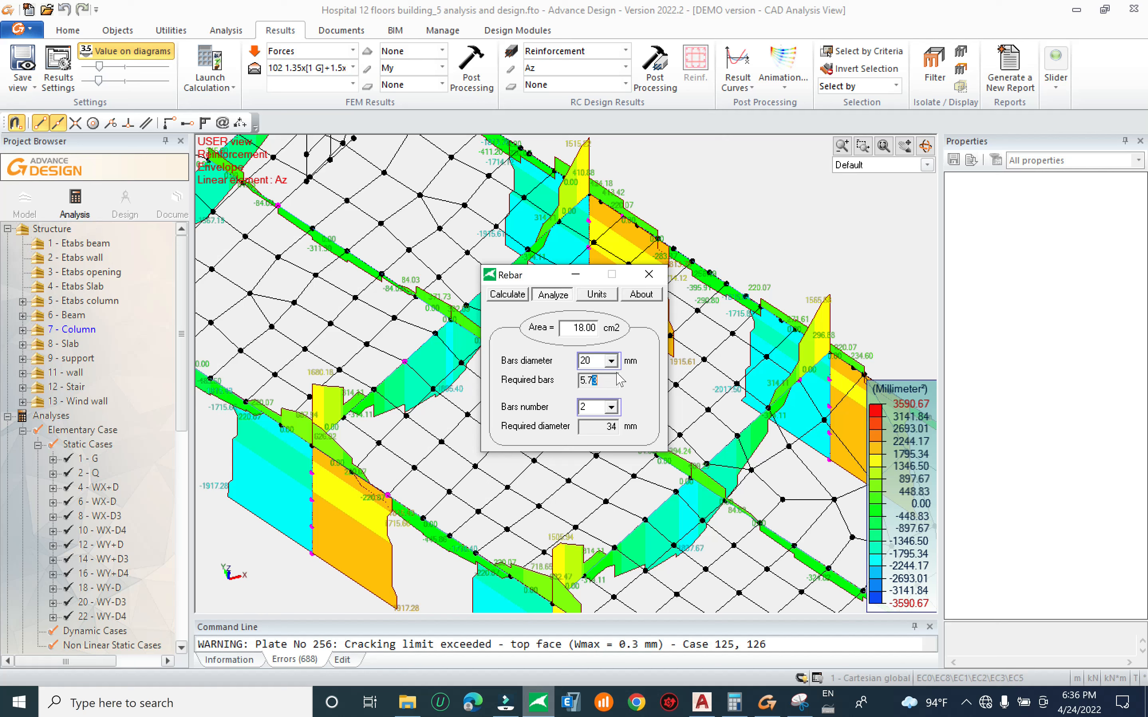
{"action": "left_click", "coordinate": [575, 275]}
Inspect the Az value at the transverse beam's support and compute the 20 mm bars required for 15 cm2 in the Rebar calculator
{"action": "scroll", "coordinate": [534, 286], "scroll_direction": "up", "scroll_amount": 5}
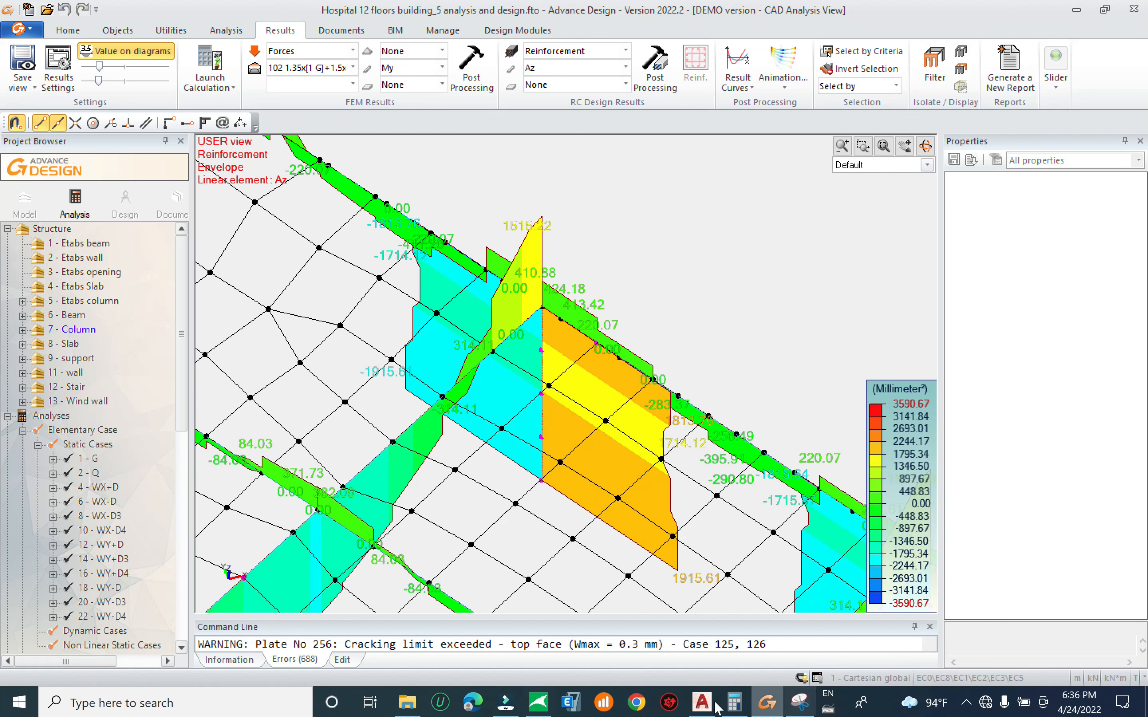
{"action": "left_click", "coordinate": [537, 704]}
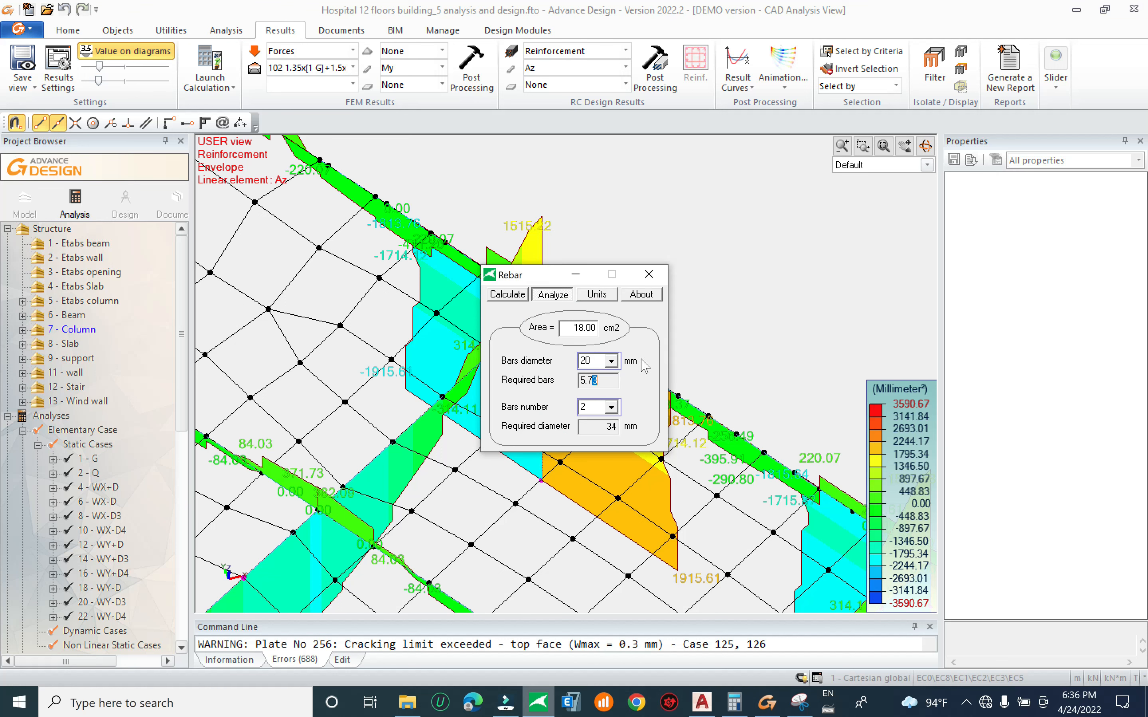
{"action": "double_click", "coordinate": [579, 329]}
{"action": "left_click", "coordinate": [577, 328]}
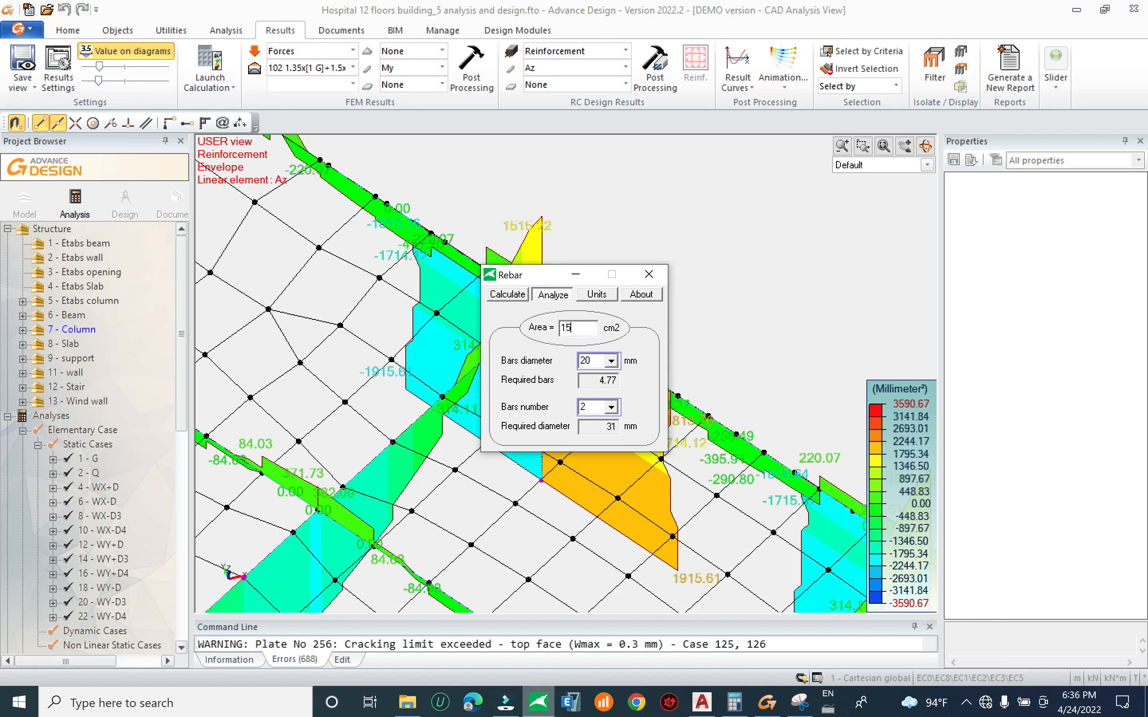
{"action": "left_click", "coordinate": [583, 276]}
Examine the Az reinforcement on the beams and columns from the transverse beam to the angled wing's end bay
{"action": "scroll", "coordinate": [546, 269], "scroll_direction": "up", "scroll_amount": 1}
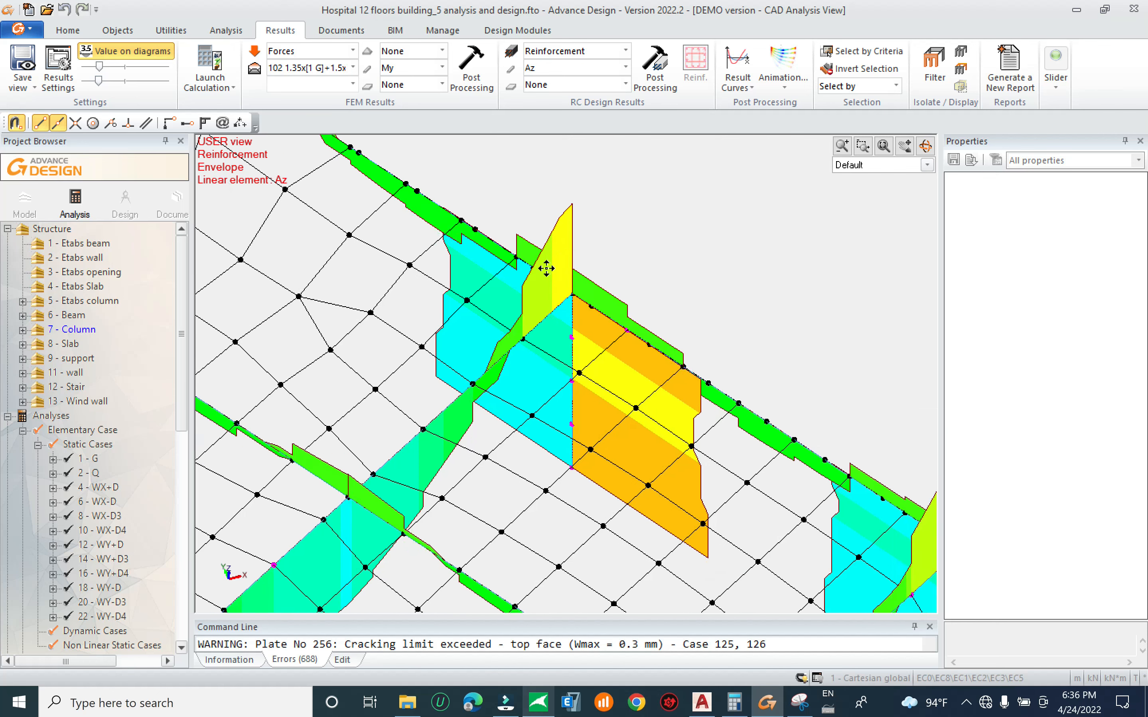
{"action": "scroll", "coordinate": [579, 305], "scroll_direction": "down", "scroll_amount": 3}
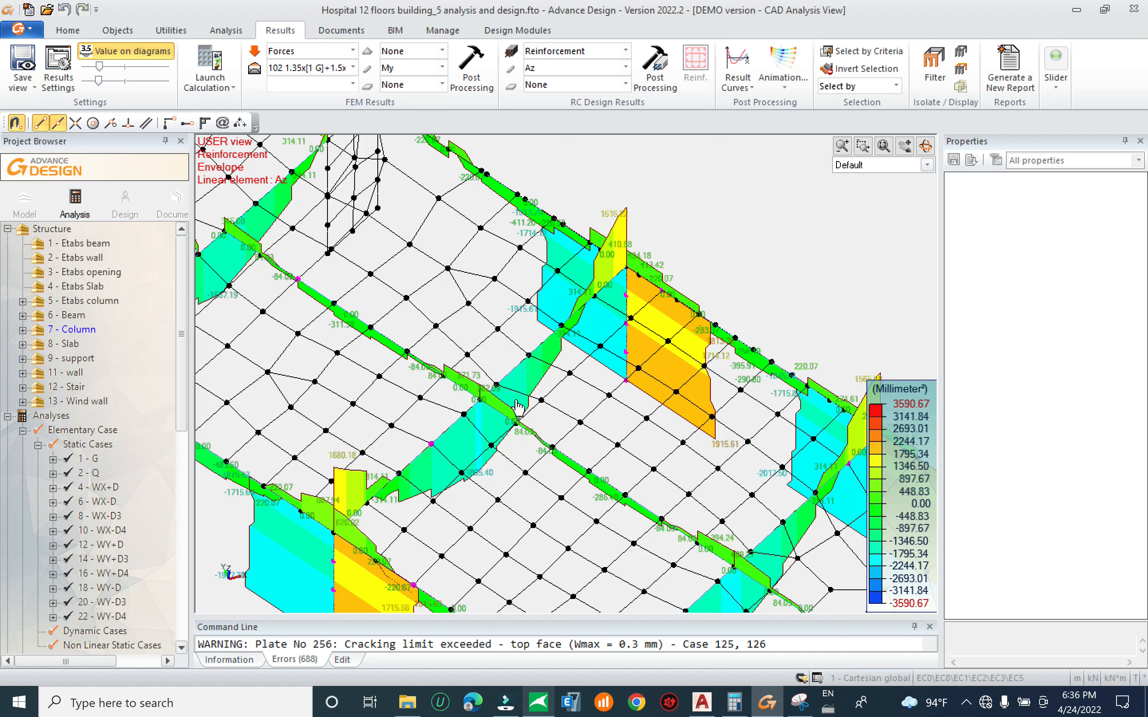
{"action": "middle_click_drag", "start_coordinate": [526, 359], "coordinate": [465, 266]}
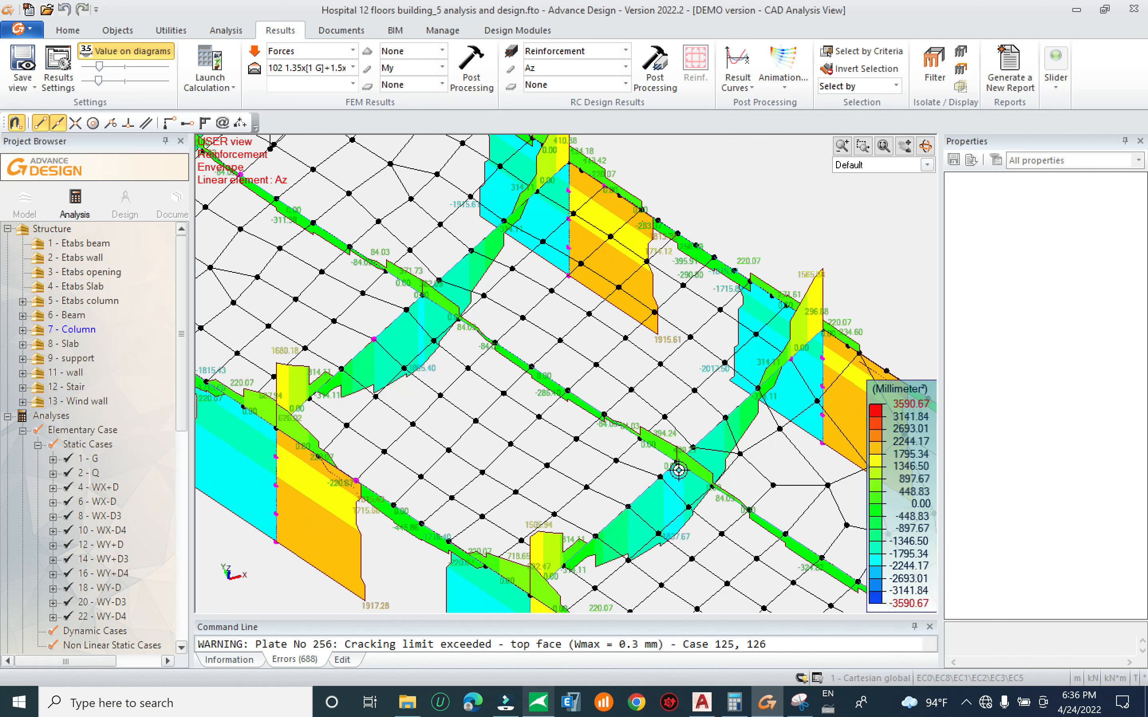
{"action": "scroll", "coordinate": [634, 466], "scroll_direction": "down", "scroll_amount": 1}
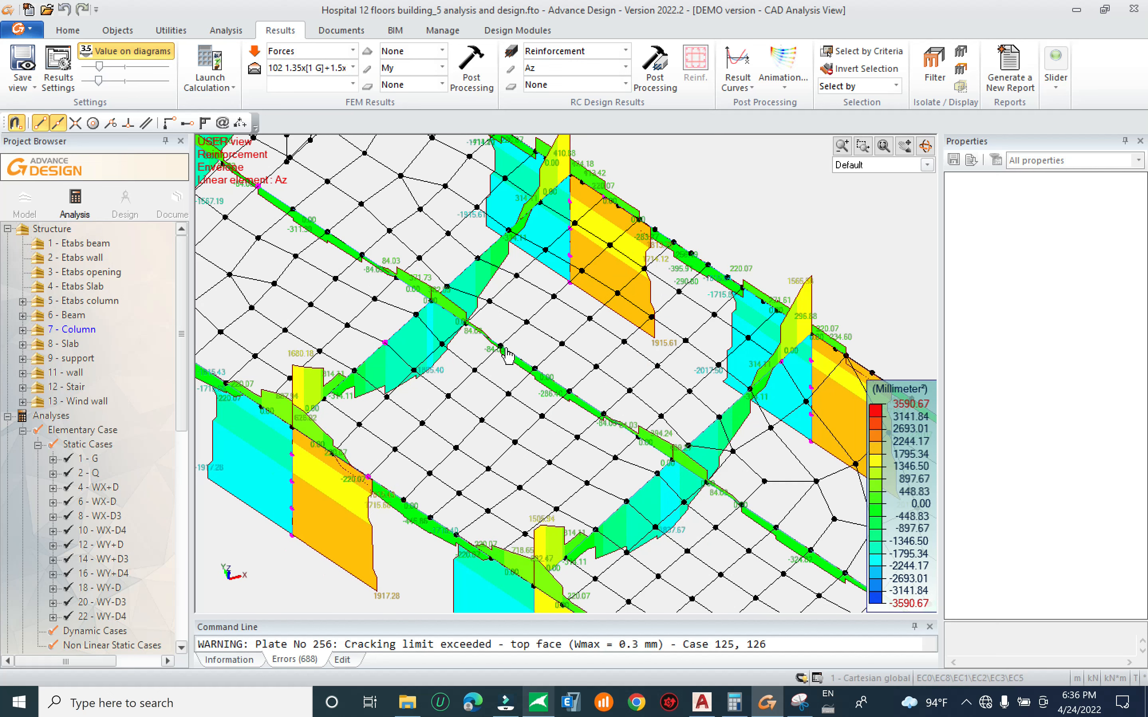
{"action": "middle_click_drag", "start_coordinate": [684, 442], "coordinate": [425, 285]}
{"action": "middle_click_drag", "start_coordinate": [517, 411], "coordinate": [559, 363]}
{"action": "middle_click_drag", "start_coordinate": [650, 431], "coordinate": [609, 413]}
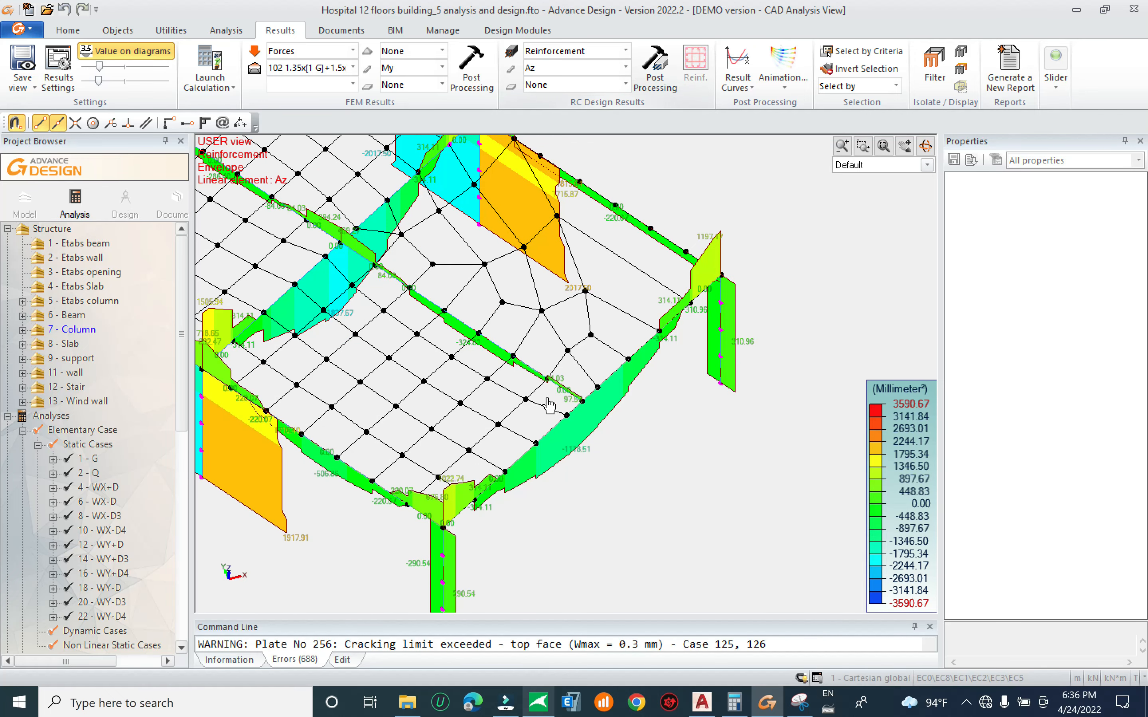
{"action": "middle_click_drag", "start_coordinate": [520, 435], "coordinate": [541, 421]}
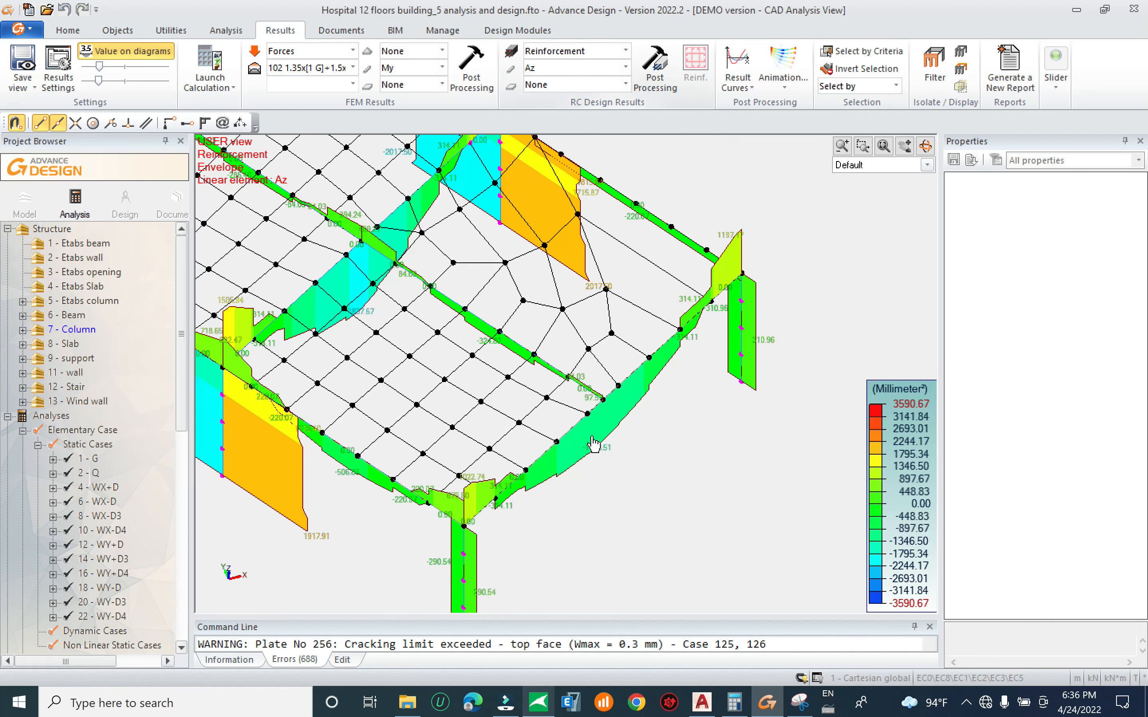
{"action": "middle_click_drag", "start_coordinate": [373, 309], "coordinate": [435, 339]}
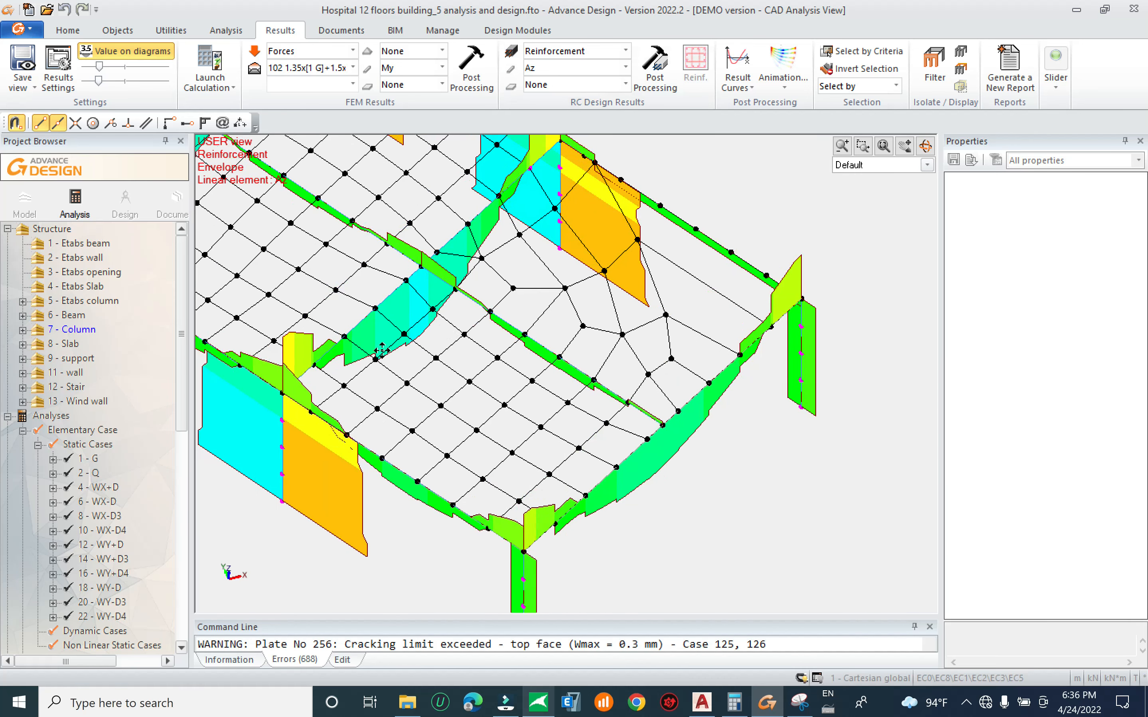
Switch the linear element reinforcement result to Al and display it
{"action": "left_click", "coordinate": [563, 70]}
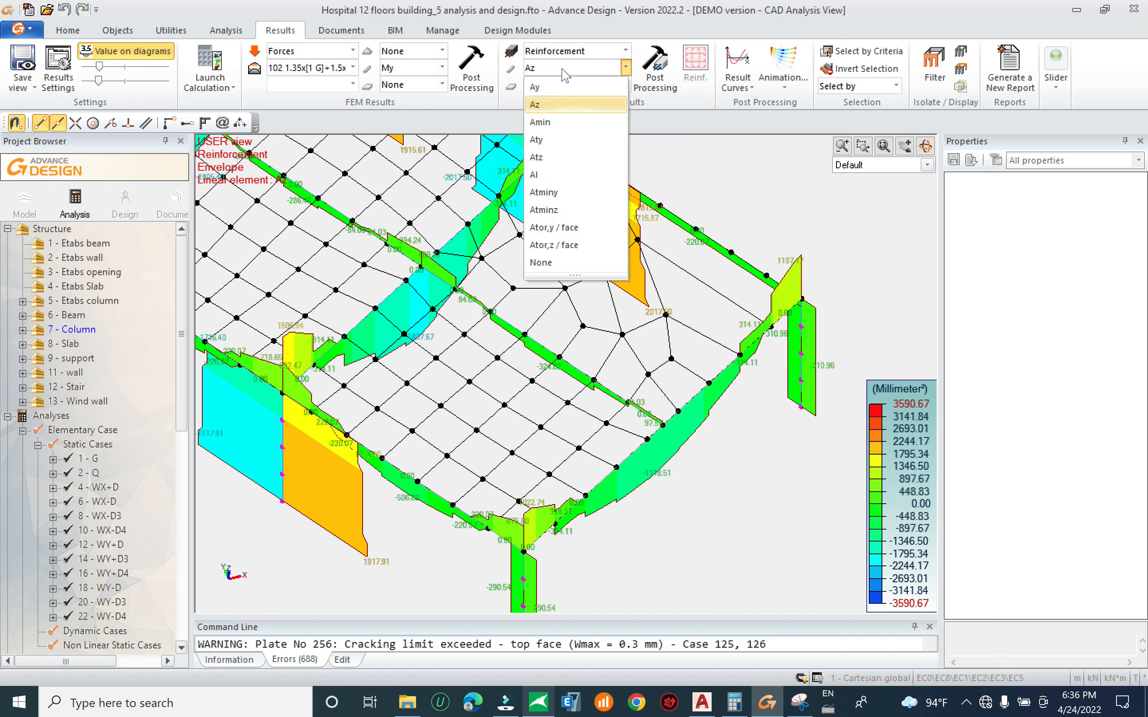
{"action": "left_click", "coordinate": [551, 176]}
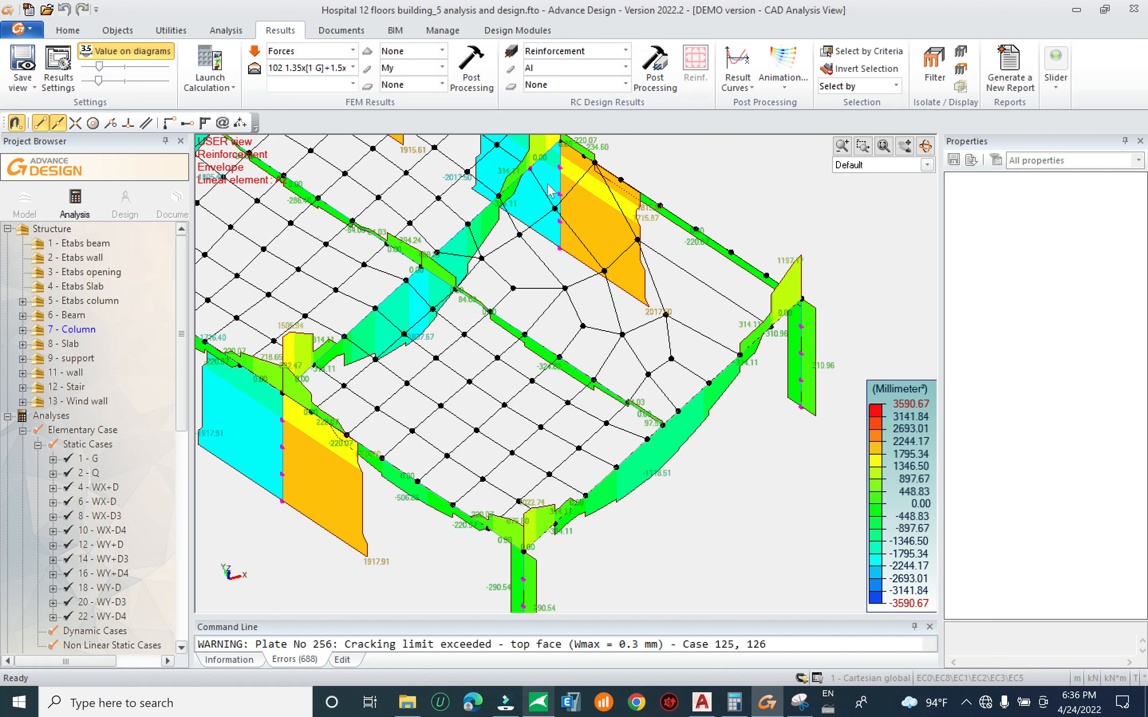
{"action": "left_click", "coordinate": [655, 71]}
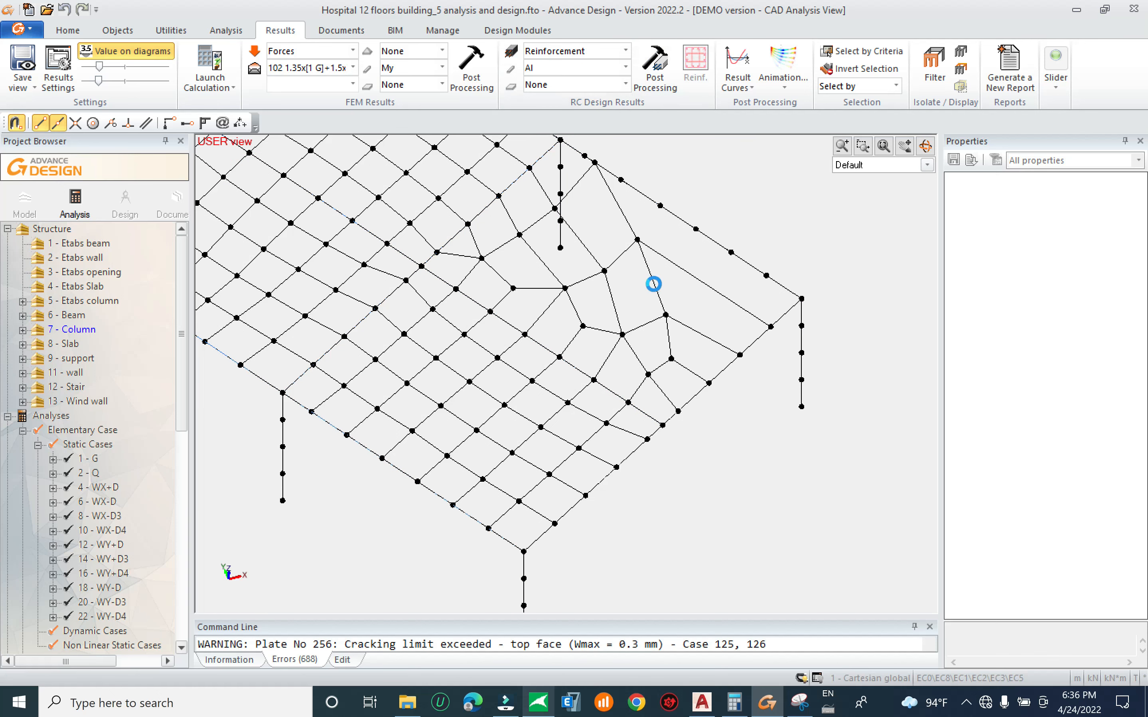
Examine the Al reinforcement along the angled wing's edge beams and at the corners of its end beam
{"action": "scroll", "coordinate": [659, 429], "scroll_direction": "down", "scroll_amount": 1}
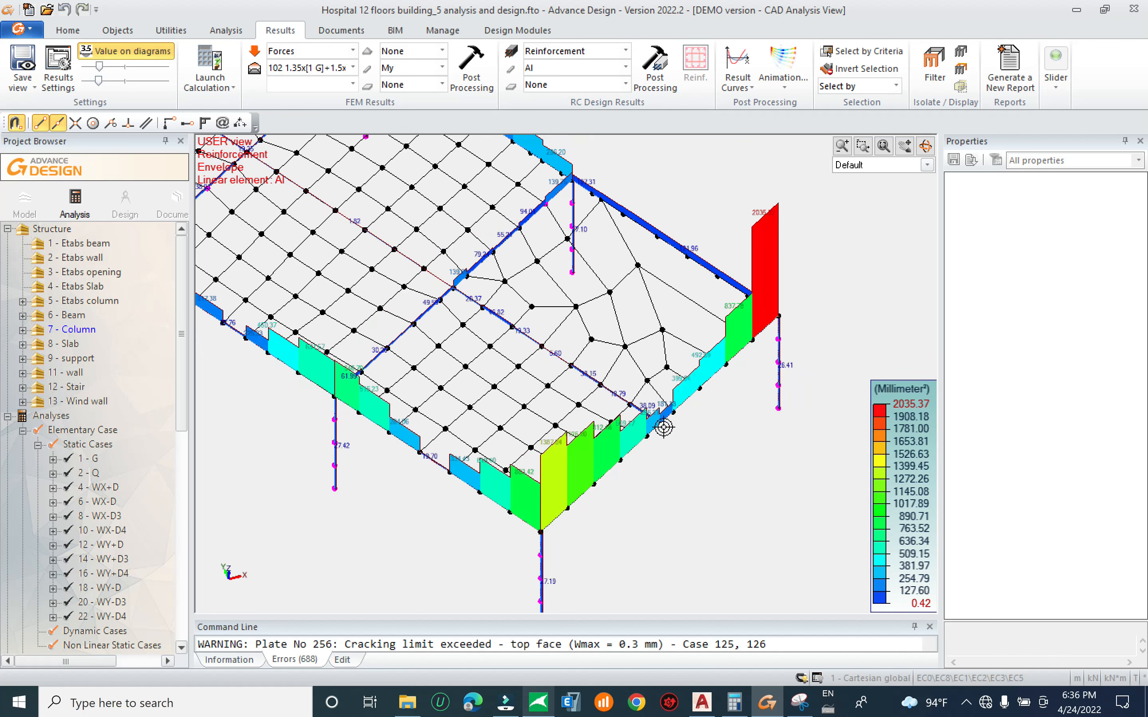
{"action": "scroll", "coordinate": [688, 374], "scroll_direction": "down", "scroll_amount": 3}
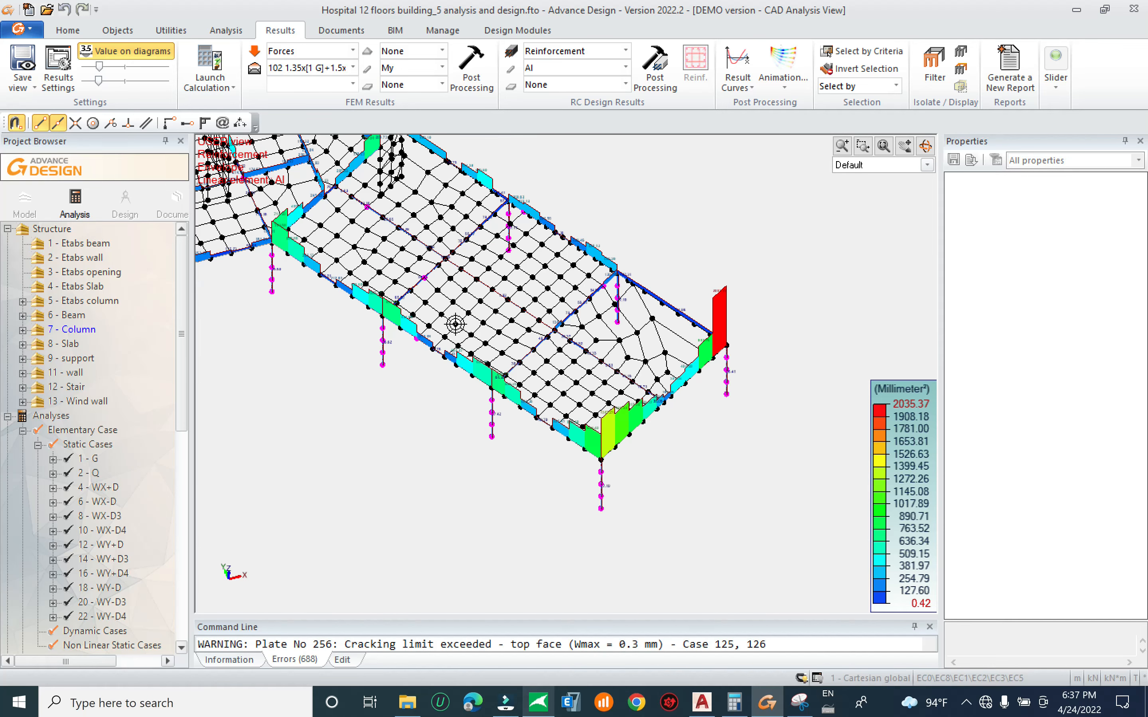
{"action": "scroll", "coordinate": [467, 299], "scroll_direction": "down", "scroll_amount": 1}
{"action": "scroll", "coordinate": [692, 384], "scroll_direction": "down", "scroll_amount": 1}
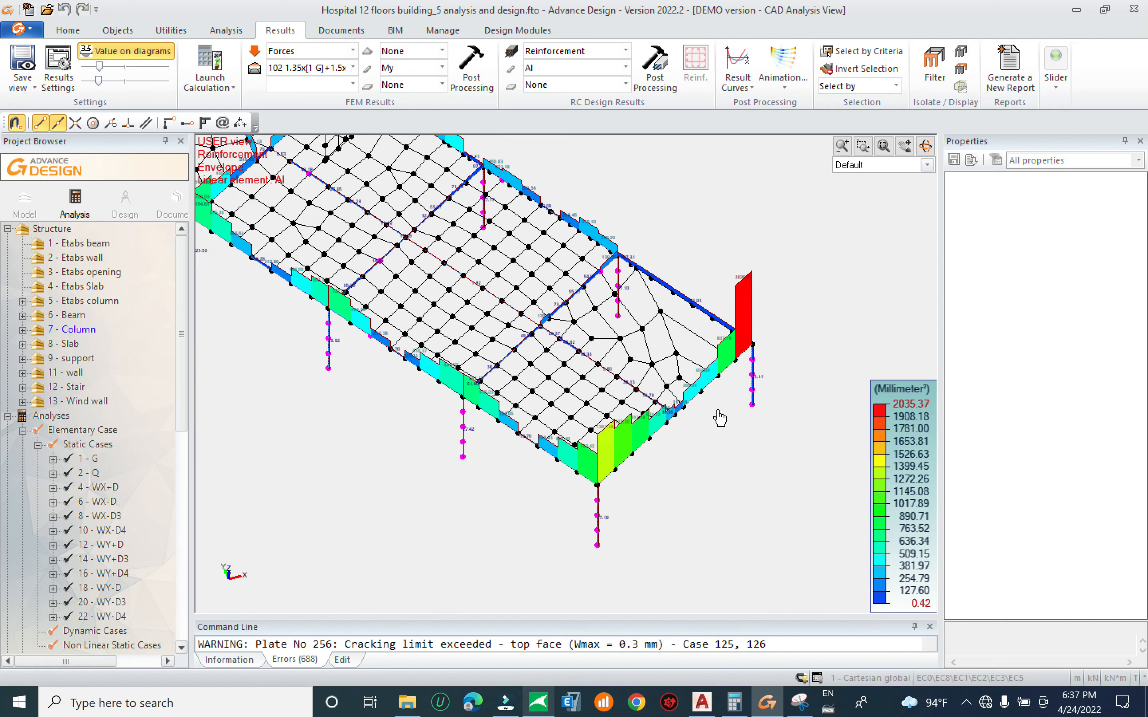
{"action": "scroll", "coordinate": [714, 418], "scroll_direction": "down", "scroll_amount": 2}
{"action": "scroll", "coordinate": [709, 418], "scroll_direction": "down", "scroll_amount": 2}
{"action": "middle_click_drag", "start_coordinate": [325, 476], "coordinate": [539, 411]}
{"action": "middle_click_drag", "start_coordinate": [639, 379], "coordinate": [346, 485]}
{"action": "scroll", "coordinate": [590, 450], "scroll_direction": "up", "scroll_amount": 3}
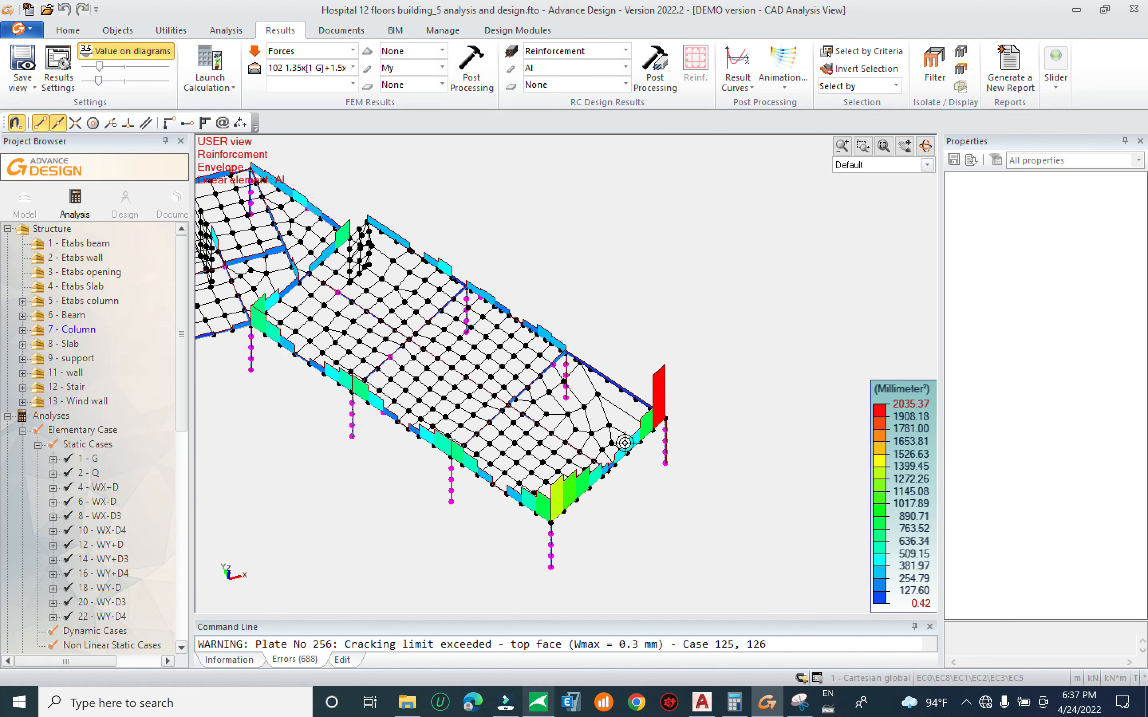
{"action": "middle_click_drag", "start_coordinate": [521, 456], "coordinate": [599, 456]}
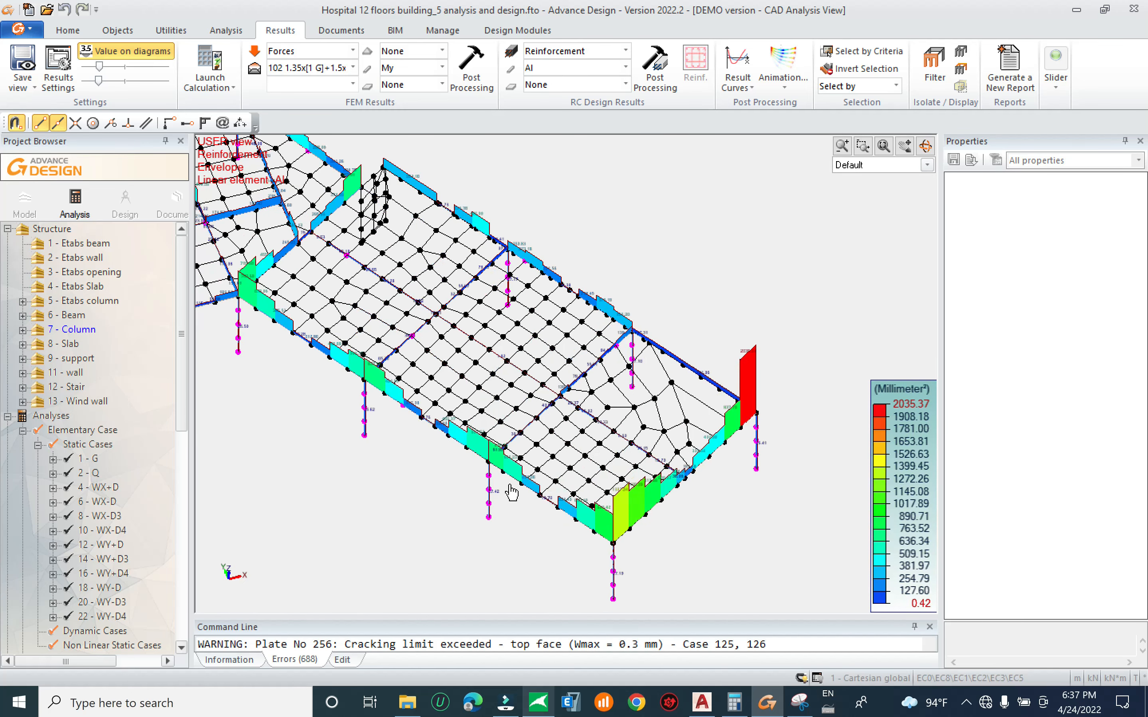
{"action": "scroll", "coordinate": [809, 453], "scroll_direction": "up", "scroll_amount": 4}
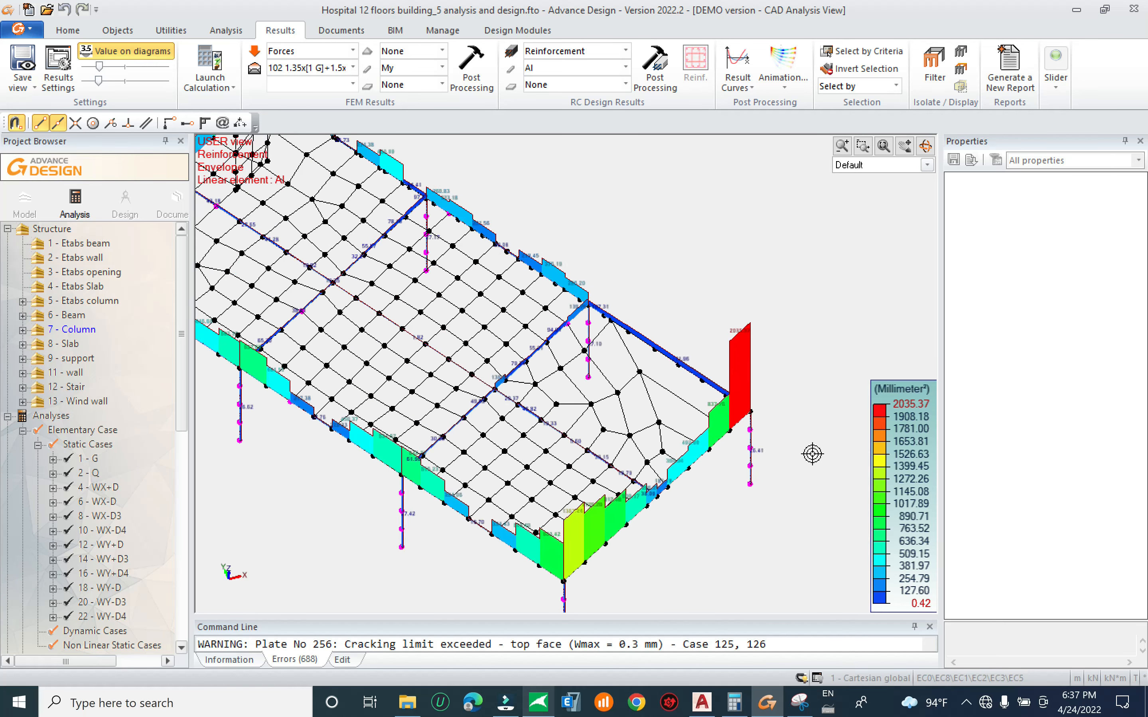
{"action": "middle_click_drag", "start_coordinate": [749, 436], "coordinate": [761, 409]}
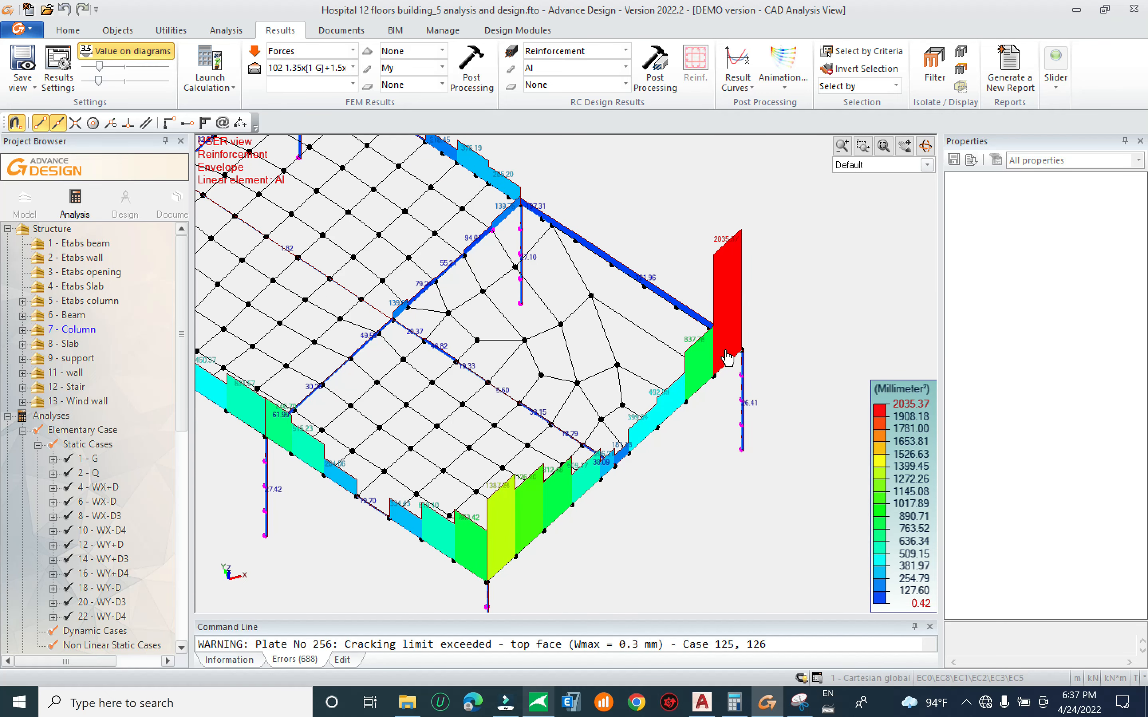
Examine the peak Al reinforcement in the angled wing's end beam beside its outer corner column
{"action": "middle_click_drag", "start_coordinate": [583, 521], "coordinate": [580, 501]}
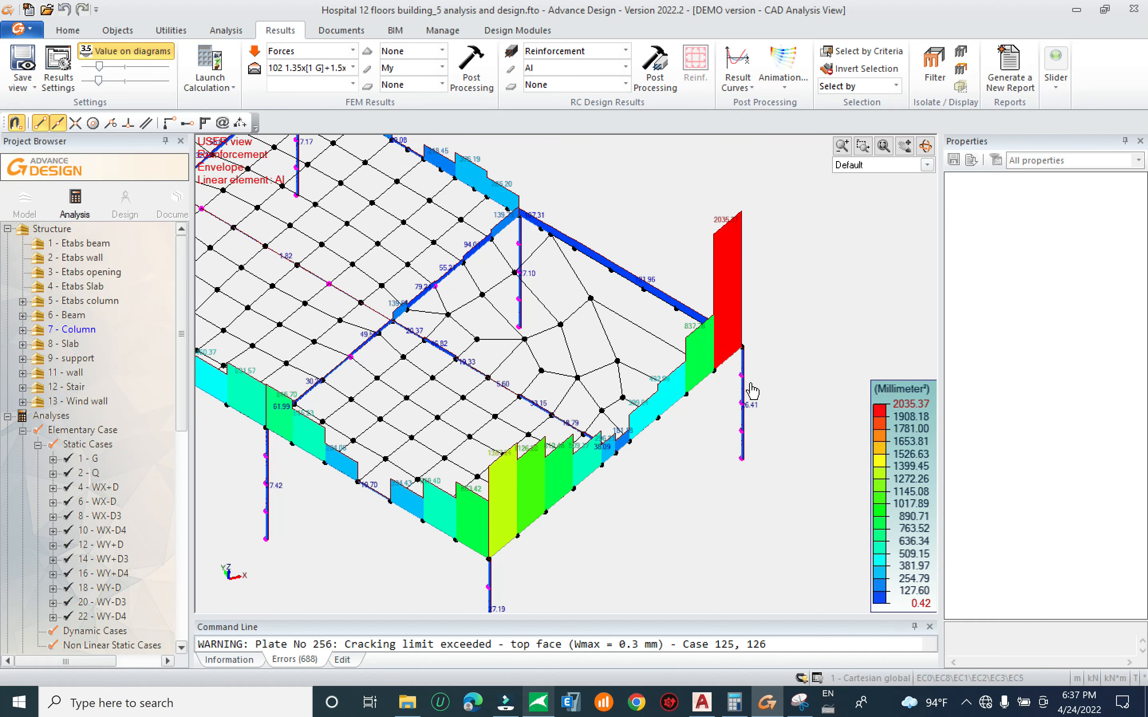
{"action": "scroll", "coordinate": [748, 359], "scroll_direction": "up", "scroll_amount": 2}
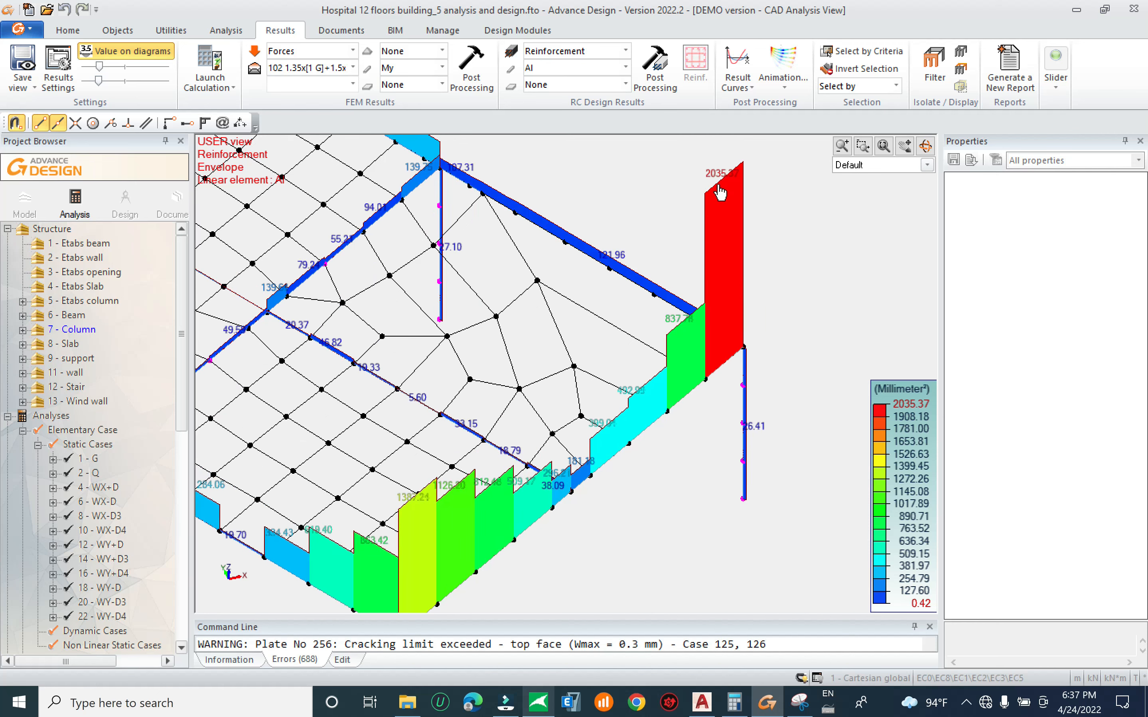
{"action": "middle_click_drag", "start_coordinate": [602, 376], "coordinate": [576, 311]}
{"action": "scroll", "coordinate": [673, 417], "scroll_direction": "down", "scroll_amount": 2}
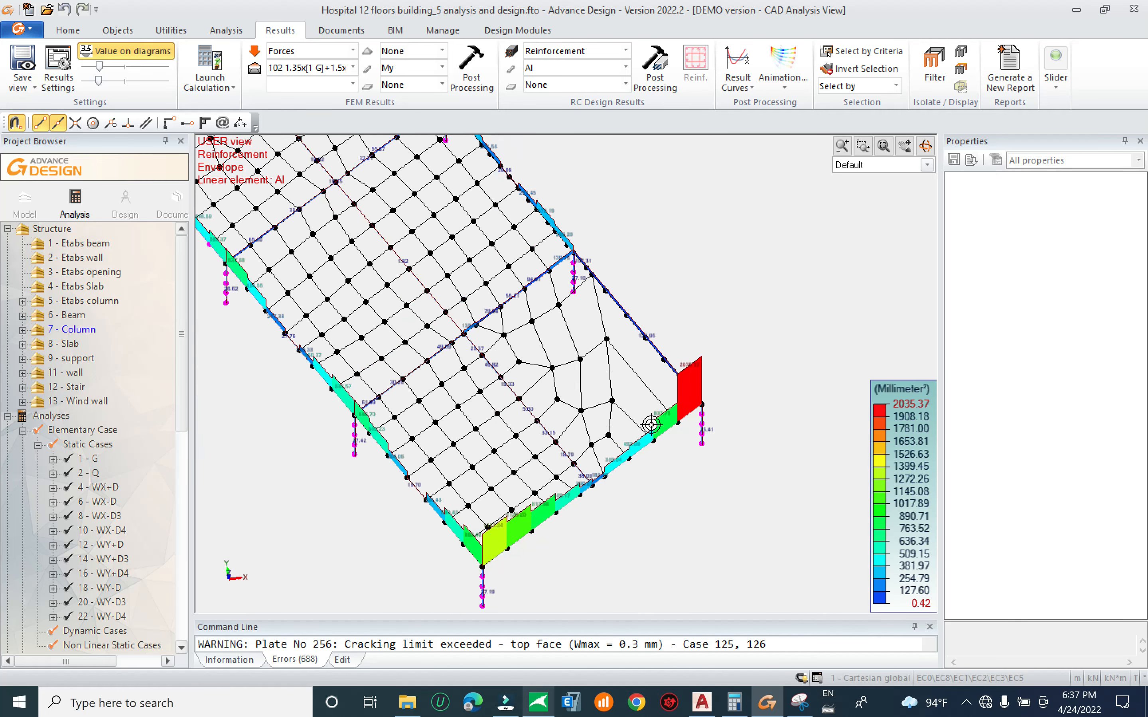
{"action": "scroll", "coordinate": [667, 431], "scroll_direction": "up", "scroll_amount": 1}
{"action": "scroll", "coordinate": [667, 431], "scroll_direction": "up", "scroll_amount": 1}
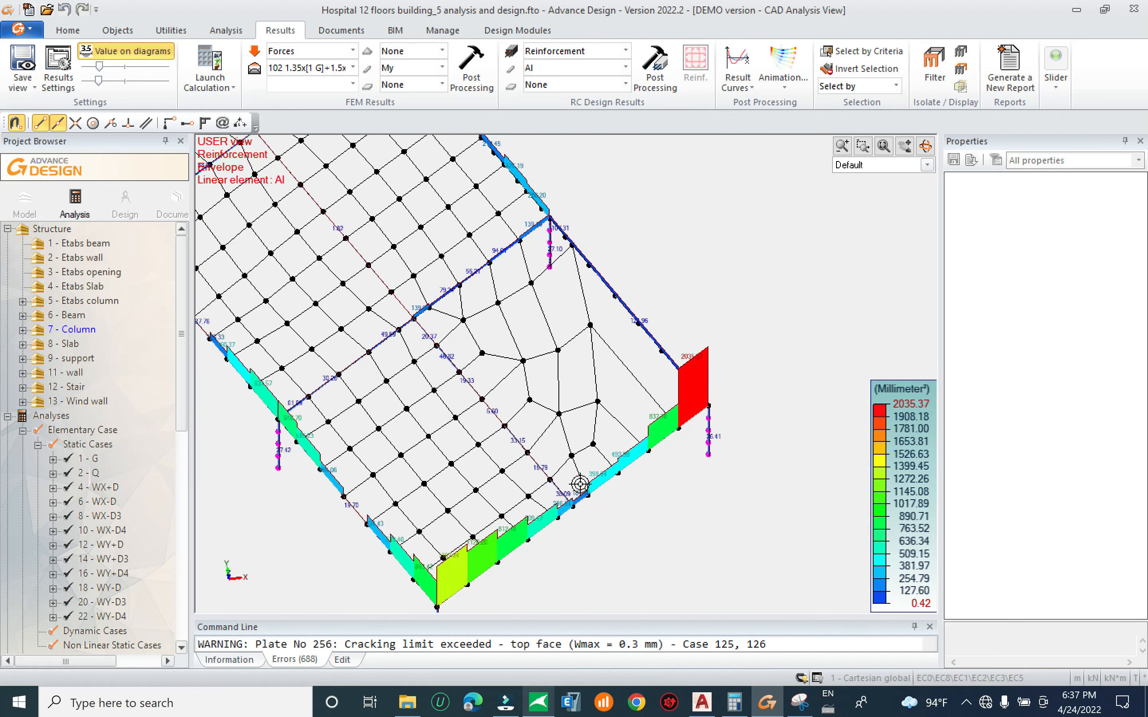
{"action": "middle_click_drag", "start_coordinate": [607, 464], "coordinate": [614, 439], "text": "shift"}
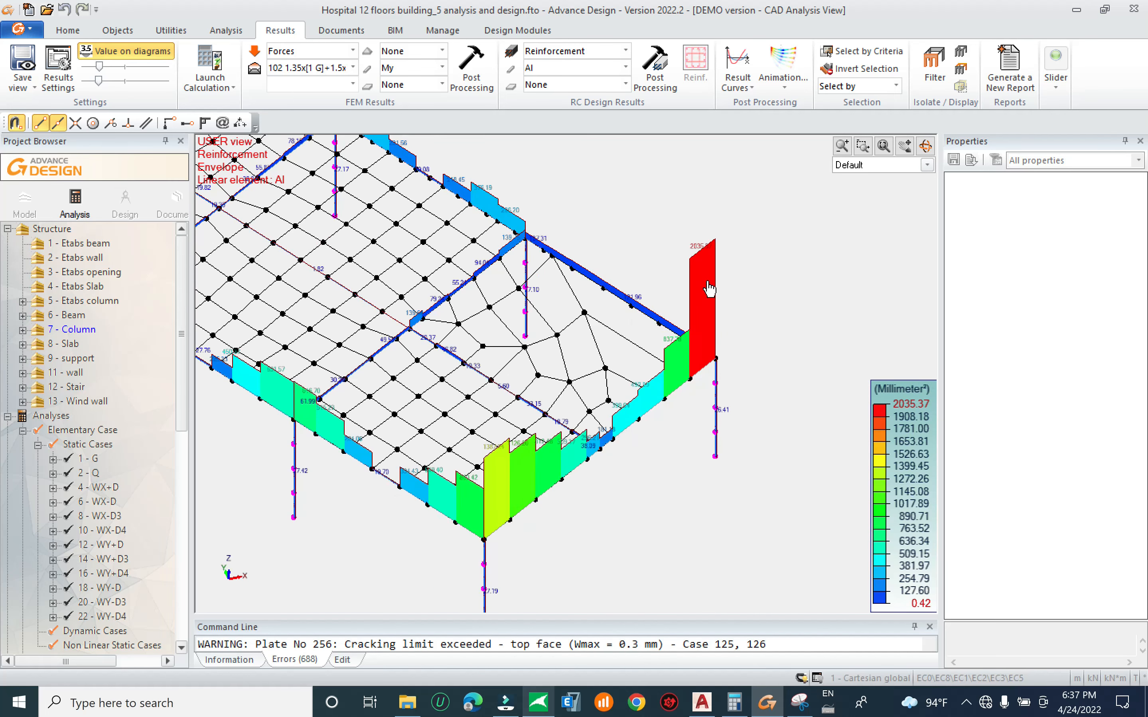
{"action": "scroll", "coordinate": [532, 430], "scroll_direction": "up", "scroll_amount": 2}
{"action": "middle_click_drag", "start_coordinate": [633, 363], "coordinate": [541, 429]}
{"action": "scroll", "coordinate": [649, 416], "scroll_direction": "down", "scroll_amount": 1}
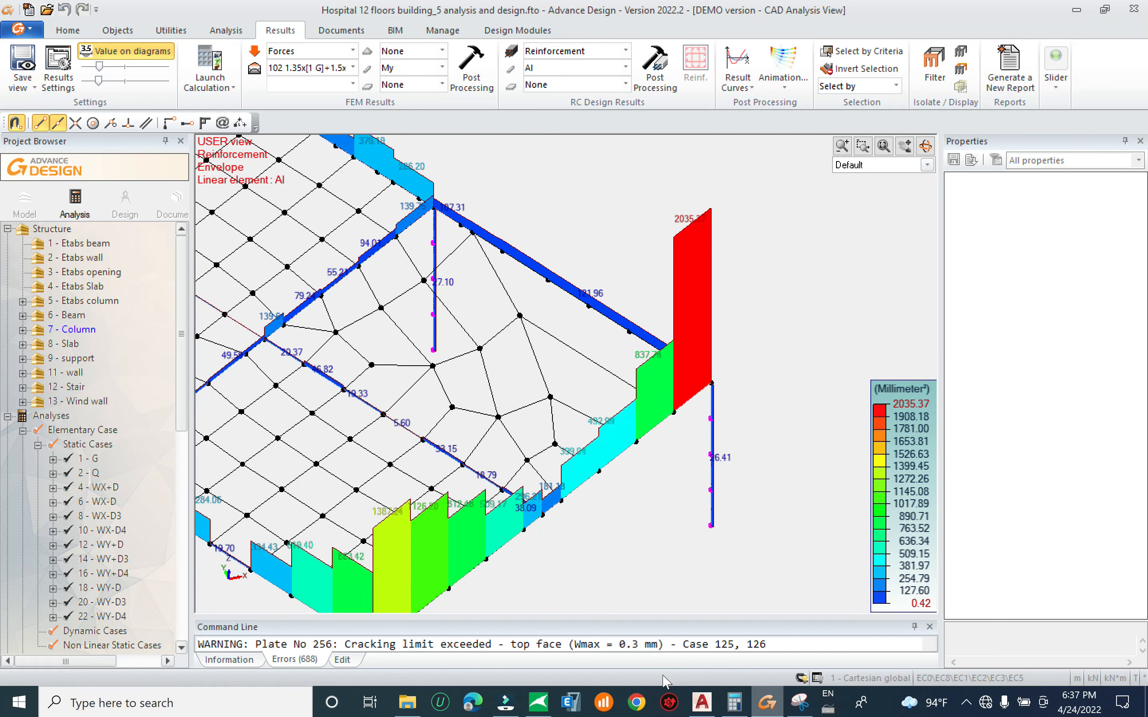
Check the number of 20 mm bars required for an area of 15 cm2 in the Rebar calculator
{"action": "left_click", "coordinate": [538, 703]}
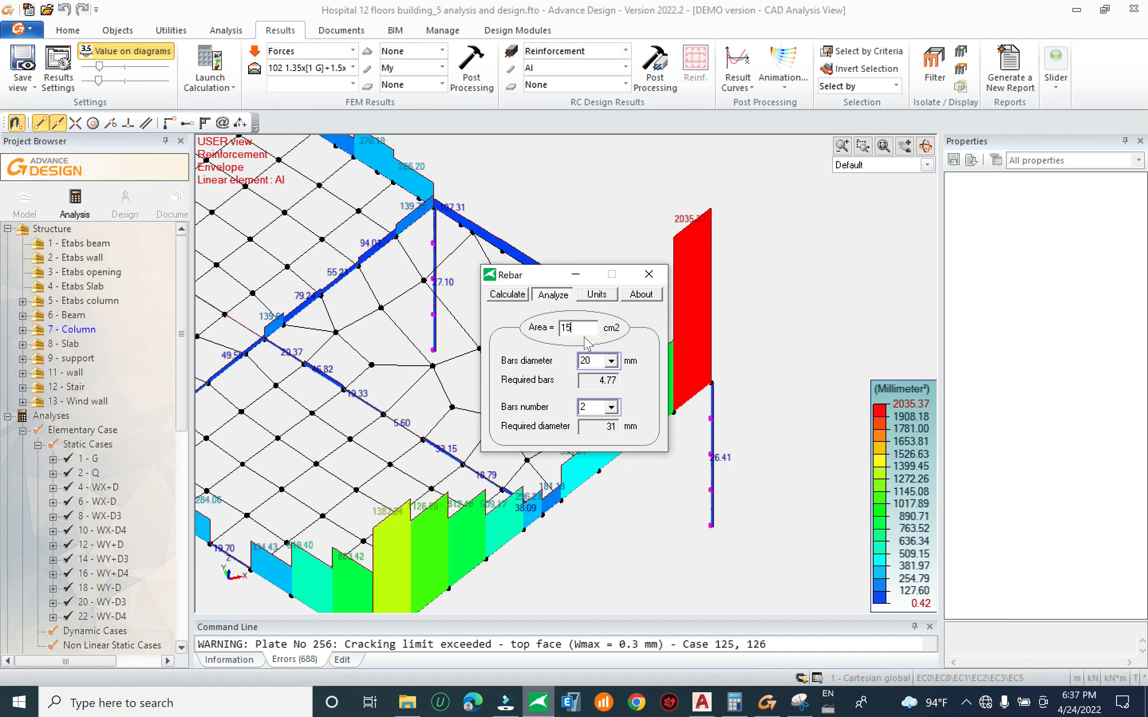
{"action": "type", "text": "15"}
{"action": "key", "text": "Tab"}
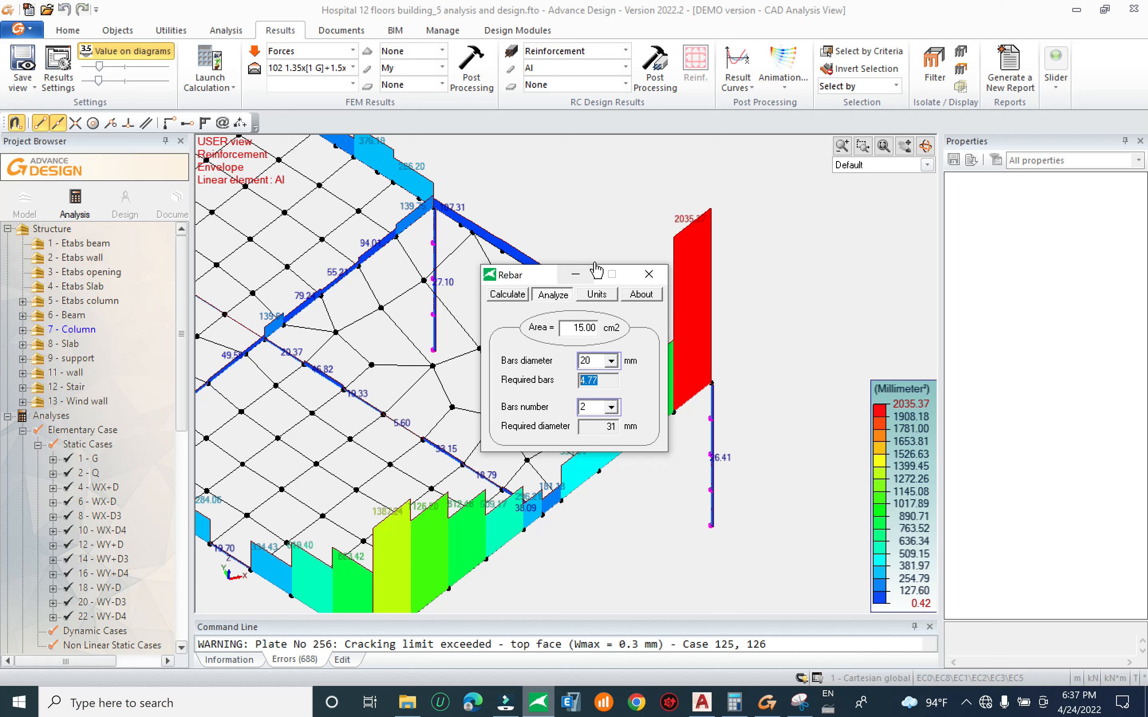
{"action": "left_click", "coordinate": [589, 272]}
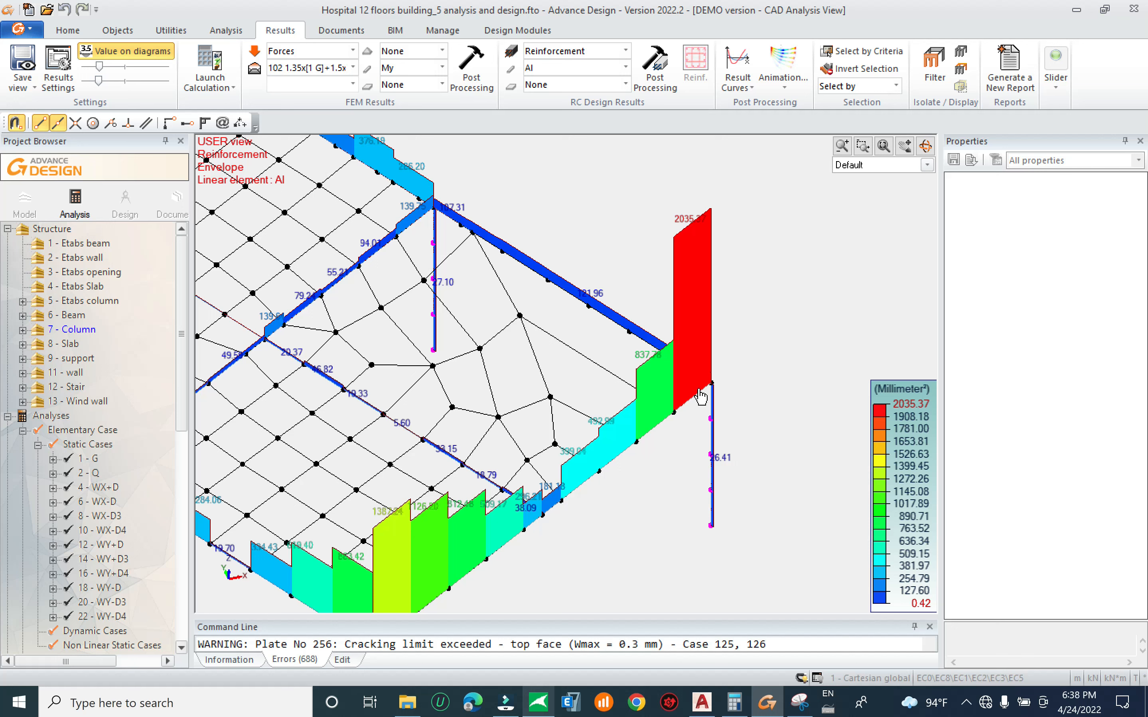
Switch the linear element reinforcement result to Az and view it along the angled wing's beams and columns
{"action": "scroll", "coordinate": [619, 411], "scroll_direction": "down", "scroll_amount": 3}
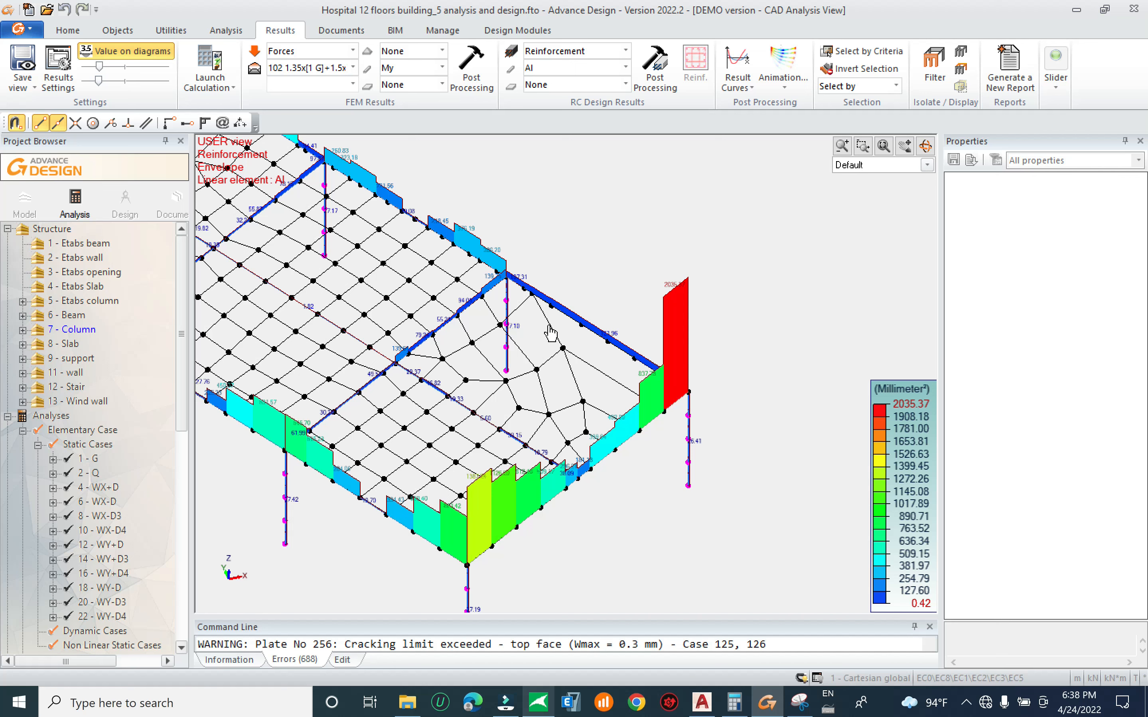
{"action": "middle_click_drag", "start_coordinate": [493, 319], "coordinate": [772, 362]}
{"action": "middle_click_drag", "start_coordinate": [506, 360], "coordinate": [352, 331]}
{"action": "left_click", "coordinate": [574, 71]}
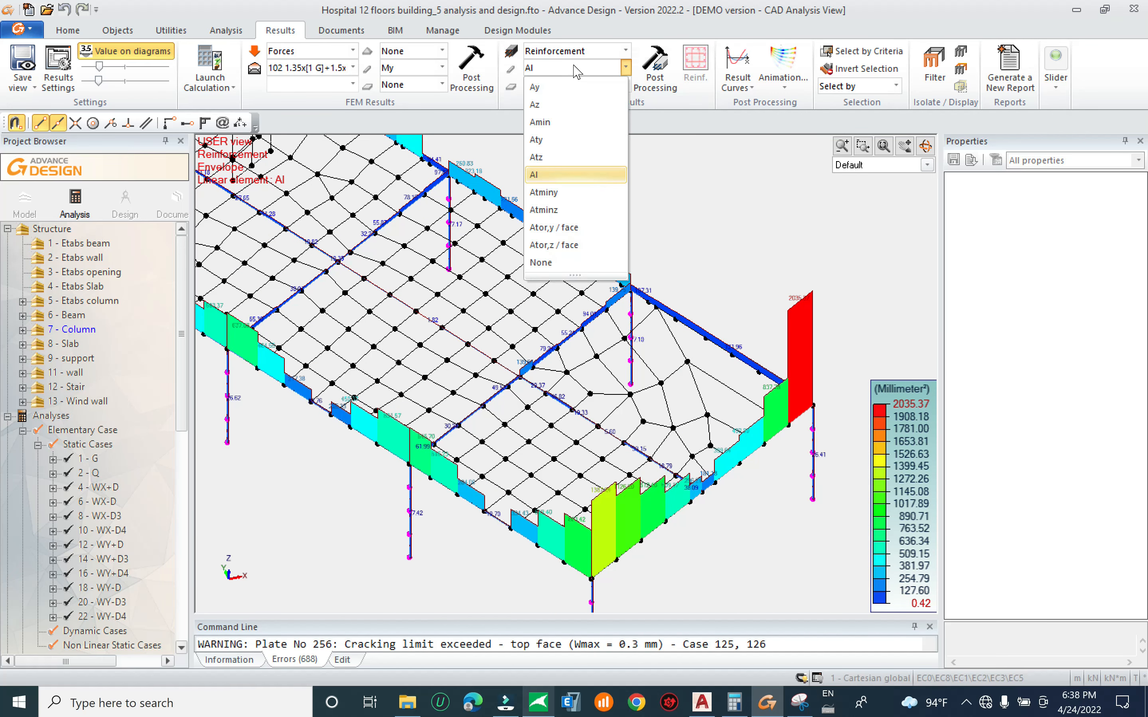
{"action": "left_click", "coordinate": [561, 108]}
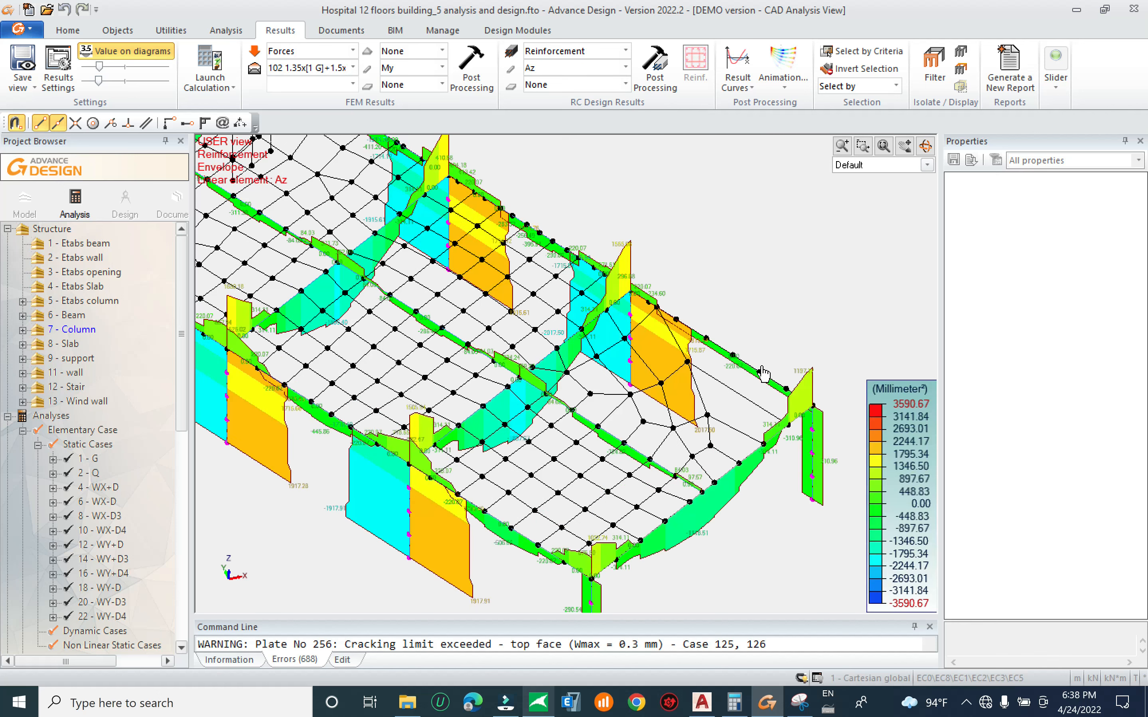
{"action": "middle_click_drag", "start_coordinate": [600, 377], "coordinate": [597, 185]}
Display the Ay reinforcement result for the linear elements and view it over the angled wing and main block
{"action": "left_click", "coordinate": [626, 68]}
{"action": "left_click", "coordinate": [617, 102]}
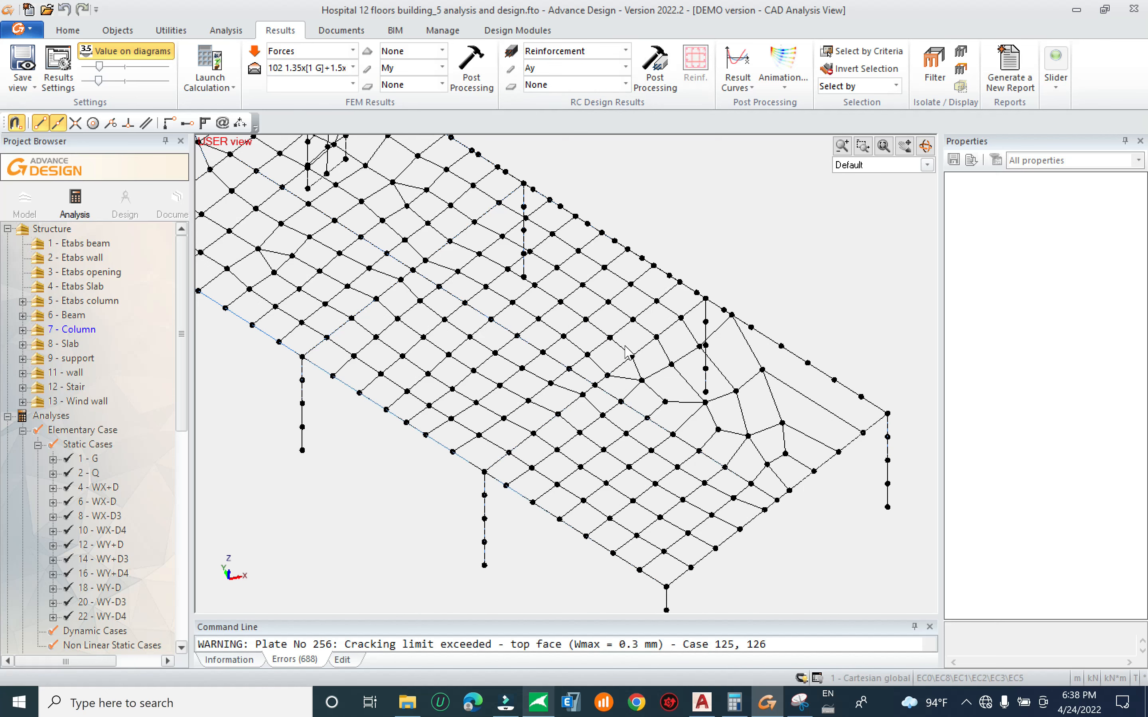
{"action": "scroll", "coordinate": [636, 354], "scroll_direction": "down", "scroll_amount": 5}
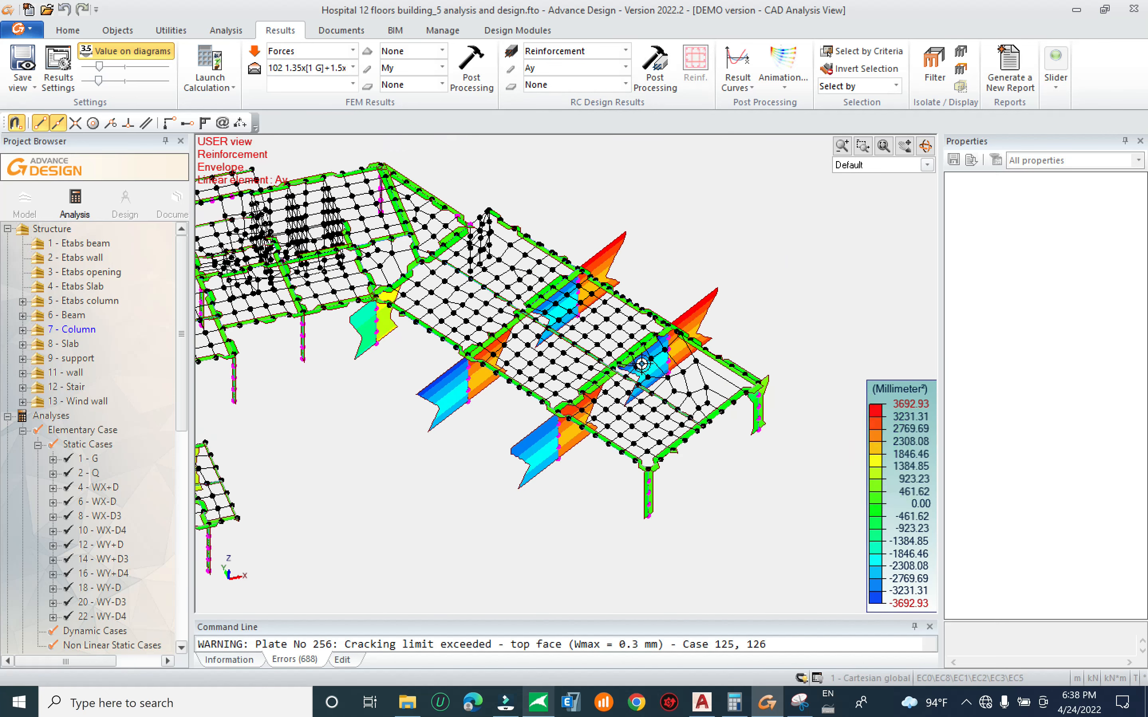
{"action": "middle_click_drag", "start_coordinate": [643, 345], "coordinate": [798, 353]}
{"action": "middle_click_drag", "start_coordinate": [386, 422], "coordinate": [465, 439]}
{"action": "middle_click_drag", "start_coordinate": [582, 428], "coordinate": [459, 410]}
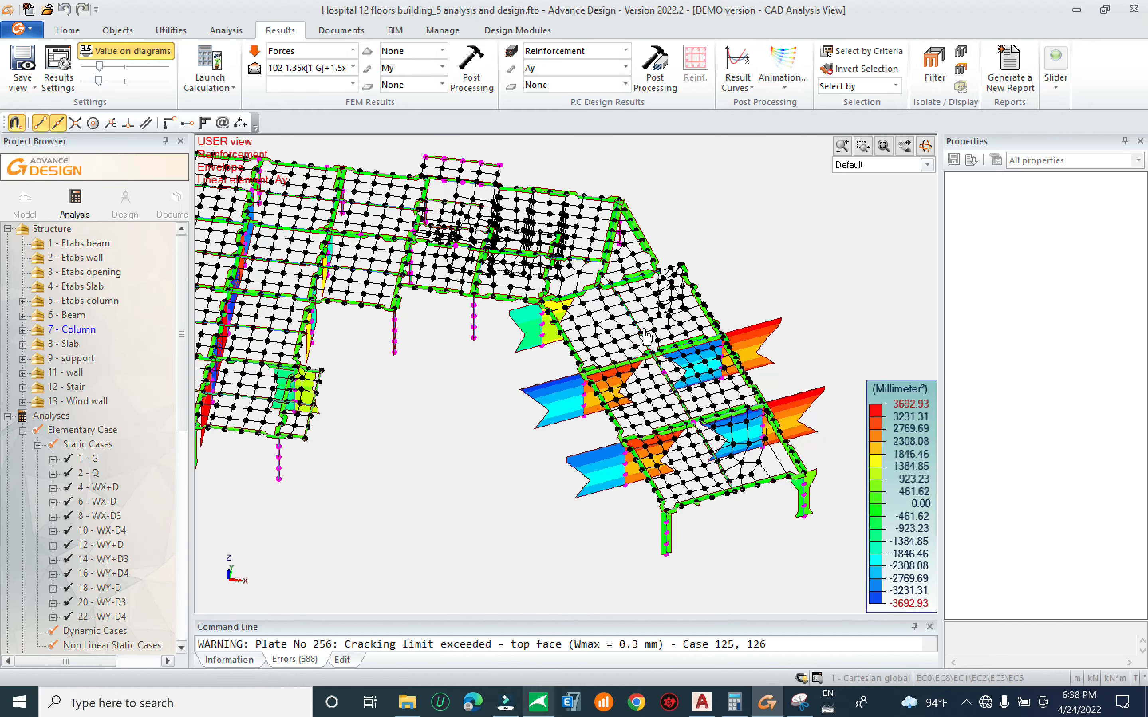
{"action": "middle_click_drag", "start_coordinate": [640, 333], "coordinate": [520, 314]}
Inspect the Ay value at the angled wing's outer-edge column nearest the end bay and consult the bar analysis in the Rebar calculator
{"action": "scroll", "coordinate": [611, 475], "scroll_direction": "up", "scroll_amount": 5}
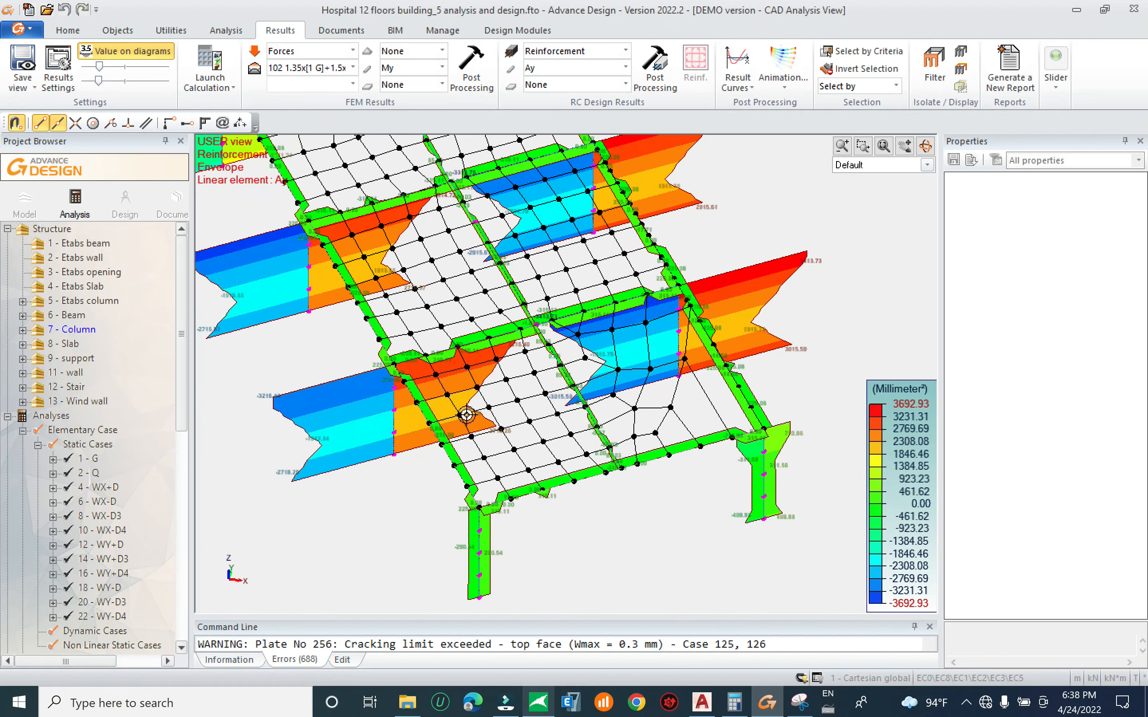
{"action": "middle_click_drag", "start_coordinate": [470, 424], "coordinate": [494, 408], "text": "shift"}
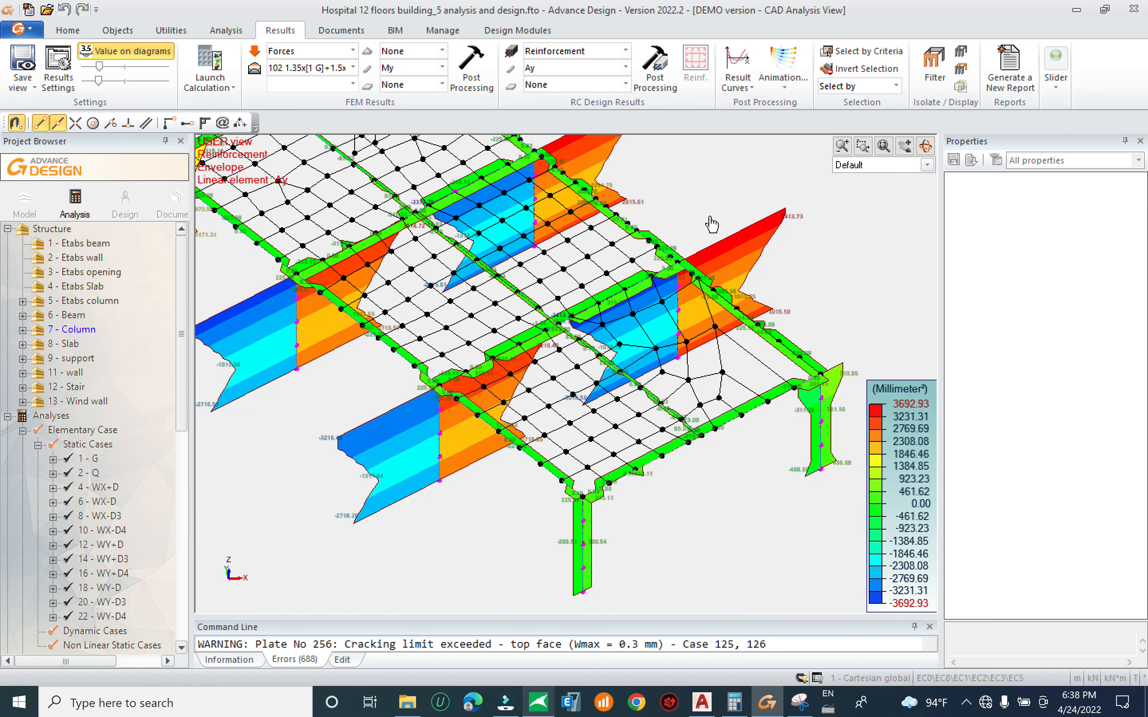
{"action": "scroll", "coordinate": [769, 198], "scroll_direction": "up", "scroll_amount": 3}
{"action": "middle_click_drag", "start_coordinate": [765, 239], "coordinate": [518, 296]}
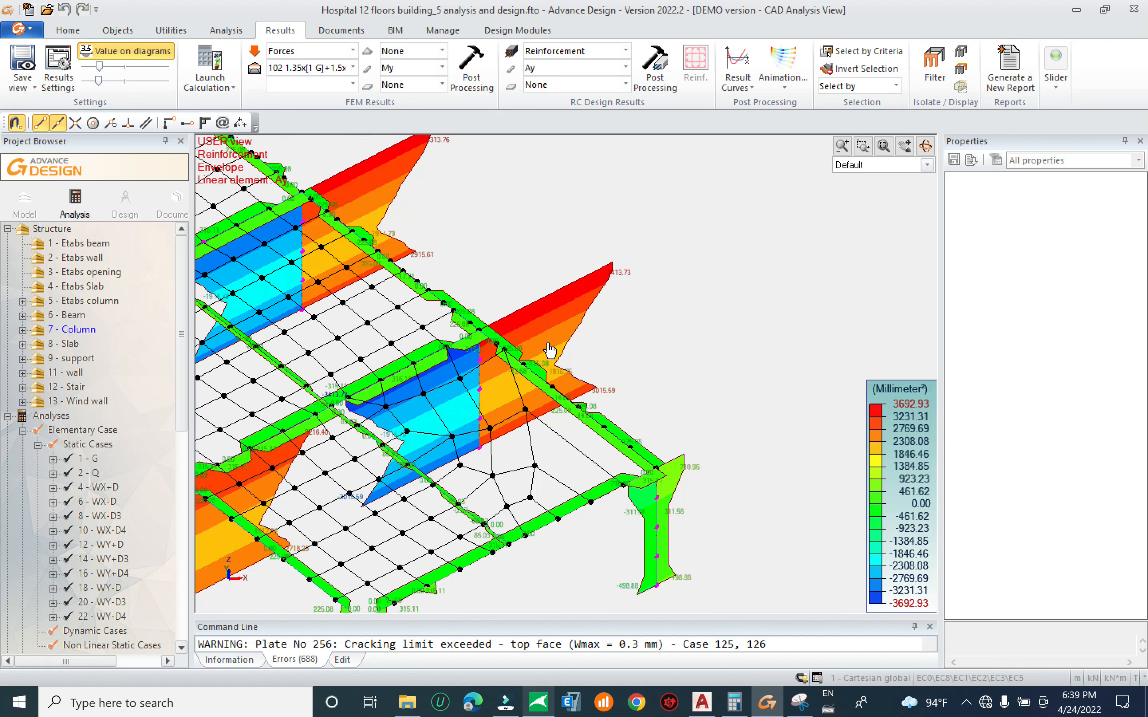
{"action": "scroll", "coordinate": [638, 295], "scroll_direction": "up", "scroll_amount": 2}
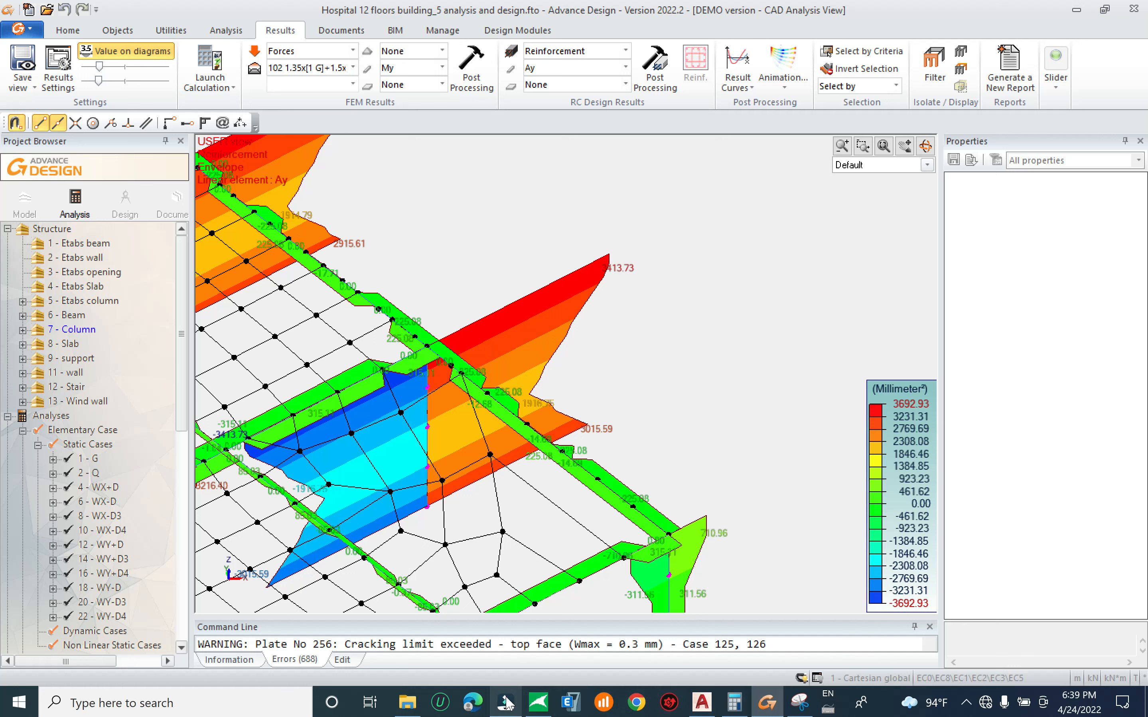
{"action": "left_click", "coordinate": [537, 703]}
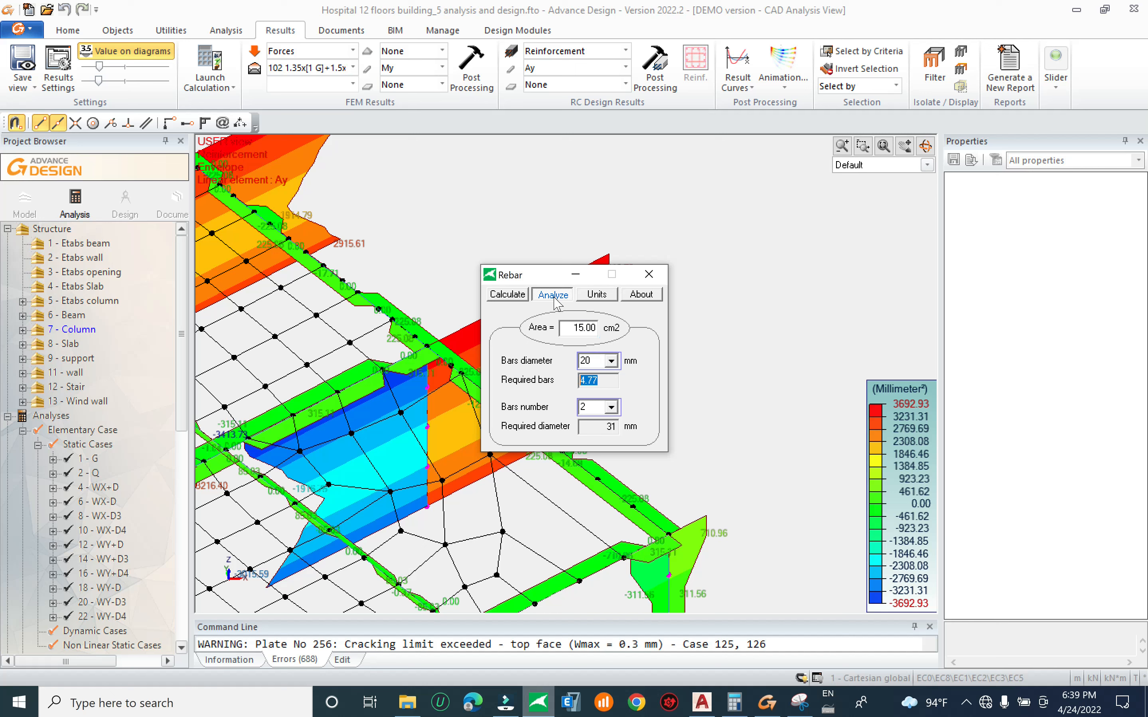
{"action": "left_click", "coordinate": [579, 328]}
{"action": "left_click", "coordinate": [578, 271]}
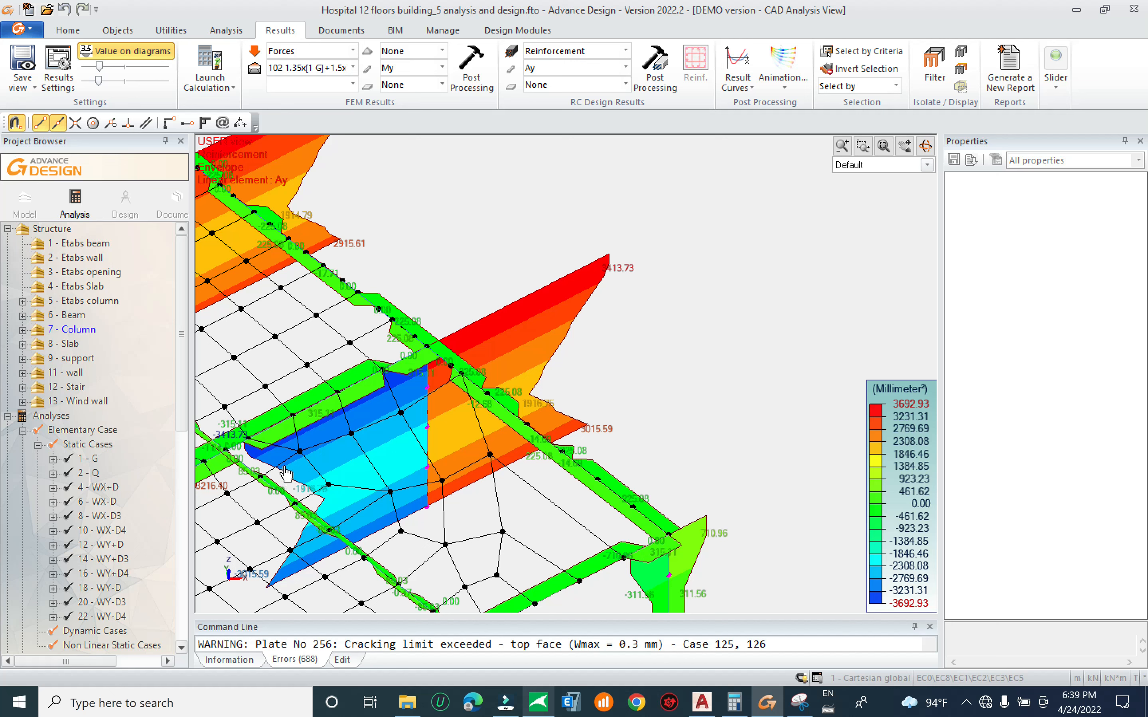
Examine the Ay reinforcement of the columns on both edges of the angled wing and at its junction with the main block
{"action": "scroll", "coordinate": [512, 403], "scroll_direction": "down", "scroll_amount": 4}
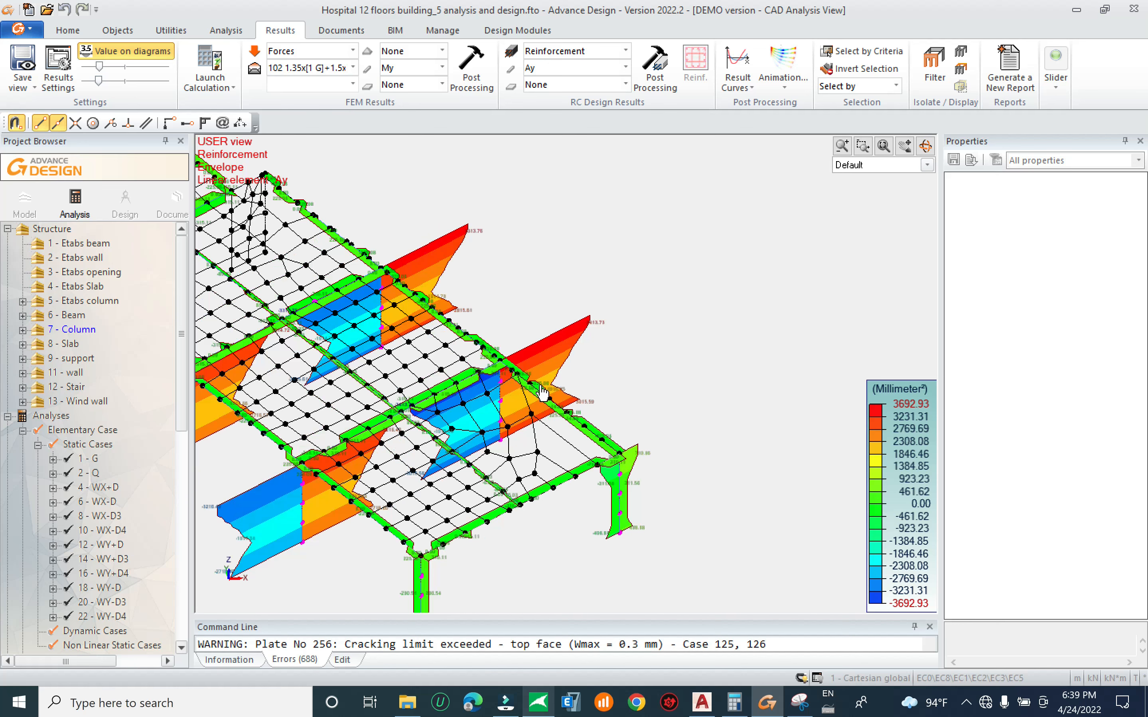
{"action": "middle_click_drag", "start_coordinate": [475, 380], "coordinate": [677, 391]}
{"action": "scroll", "coordinate": [612, 409], "scroll_direction": "down", "scroll_amount": 3}
{"action": "middle_click_drag", "start_coordinate": [745, 402], "coordinate": [684, 402]}
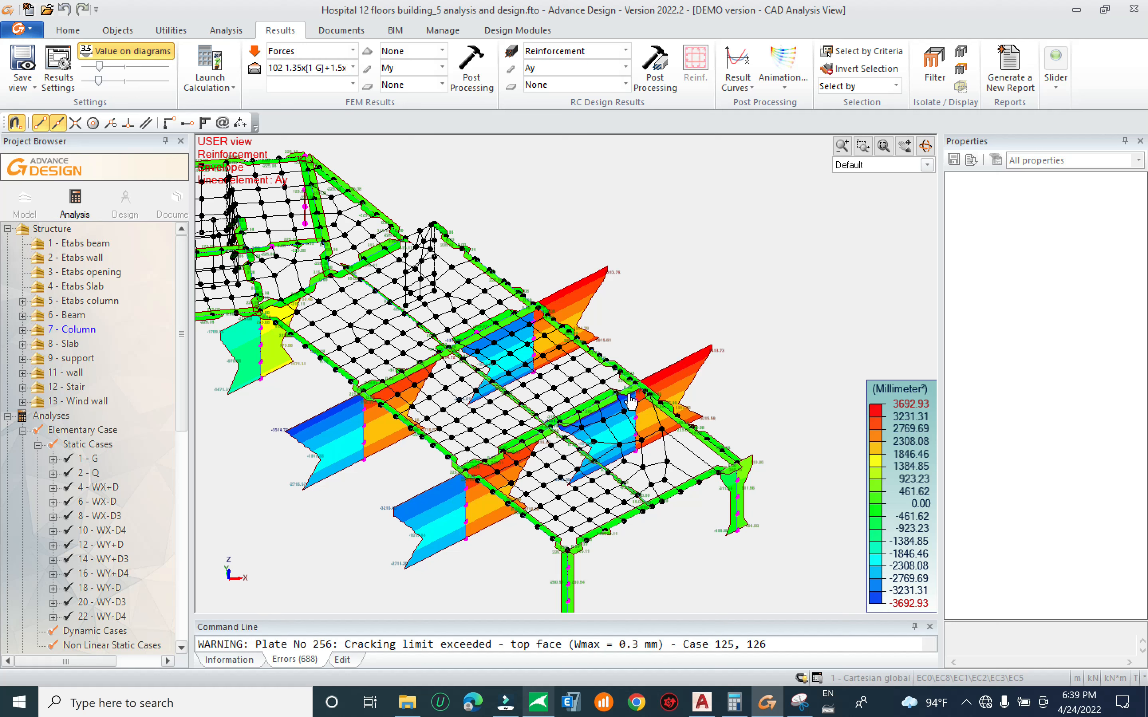
{"action": "scroll", "coordinate": [628, 396], "scroll_direction": "down", "scroll_amount": 2}
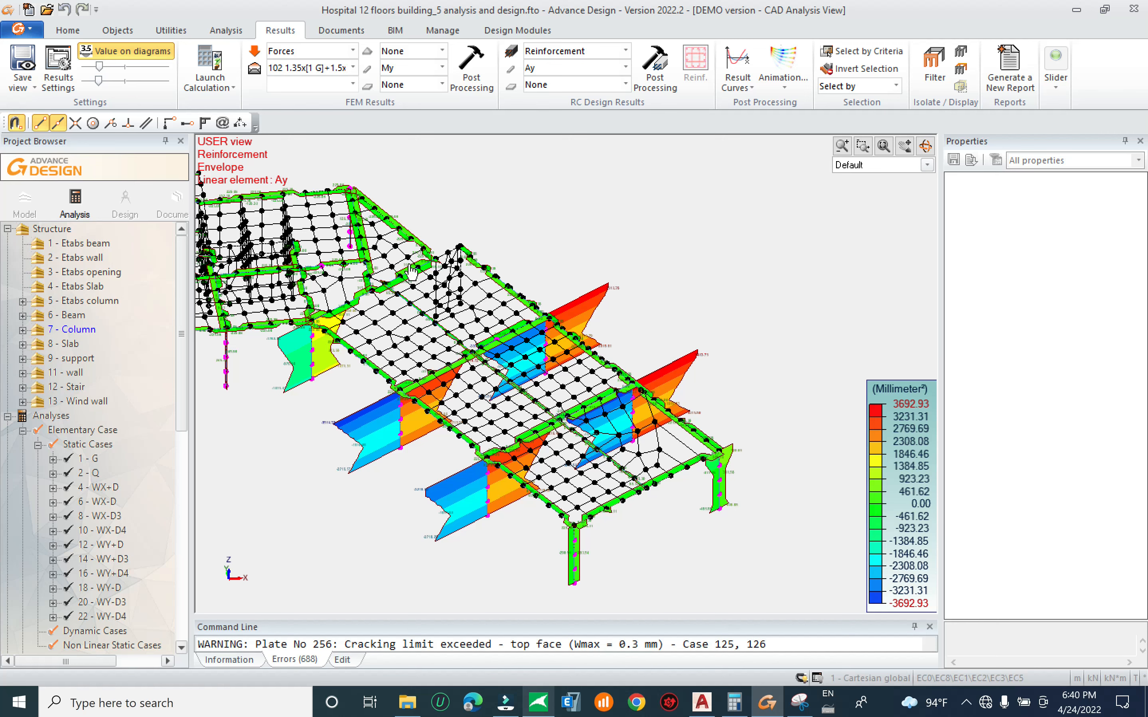
{"action": "middle_click_drag", "start_coordinate": [371, 372], "coordinate": [533, 315]}
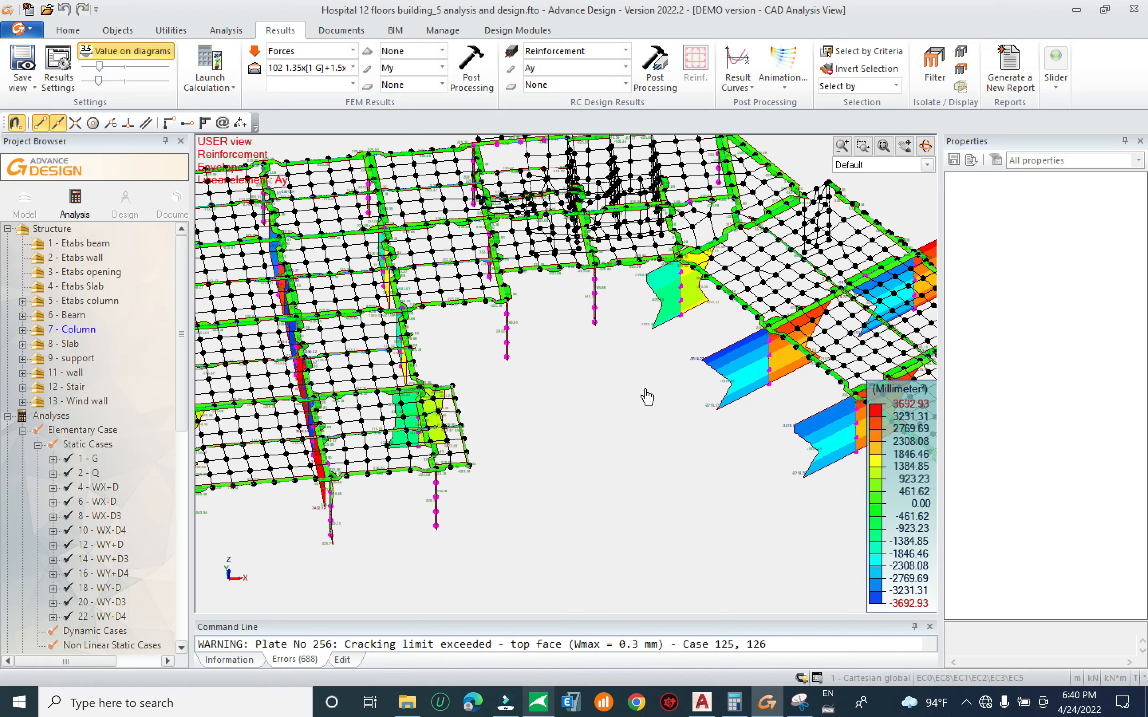
{"action": "middle_click_drag", "start_coordinate": [667, 385], "coordinate": [669, 402], "text": "shift"}
{"action": "middle_click_drag", "start_coordinate": [726, 377], "coordinate": [503, 437]}
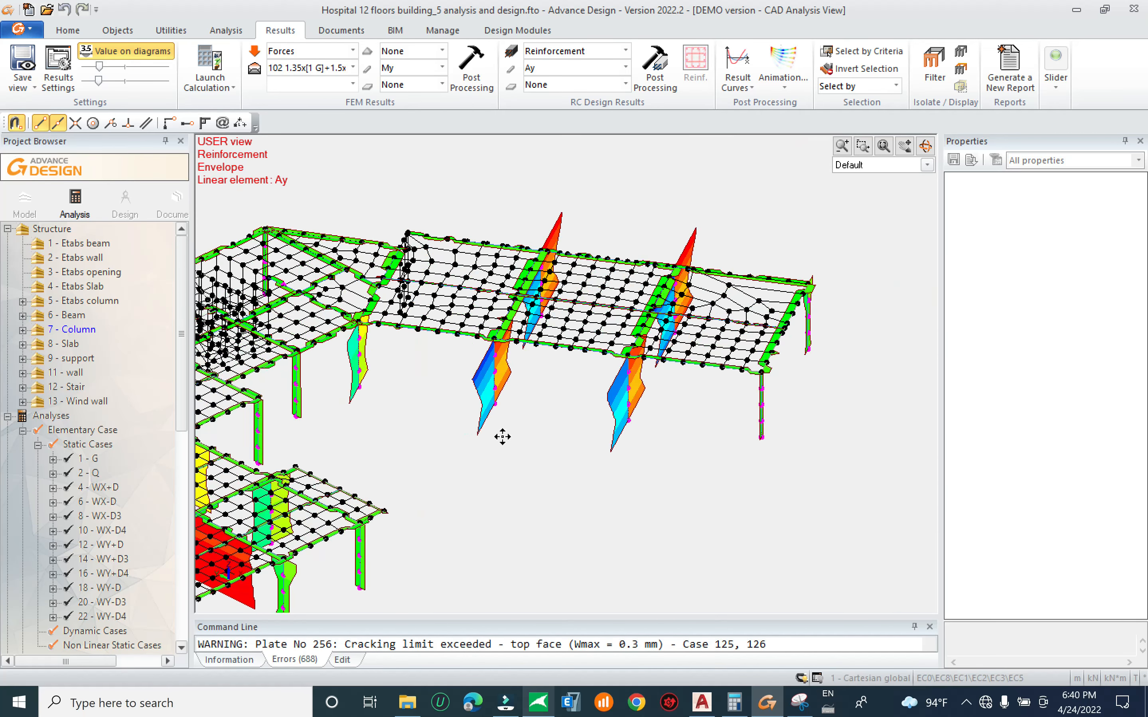
{"action": "middle_click_drag", "start_coordinate": [649, 411], "coordinate": [546, 431], "text": "shift"}
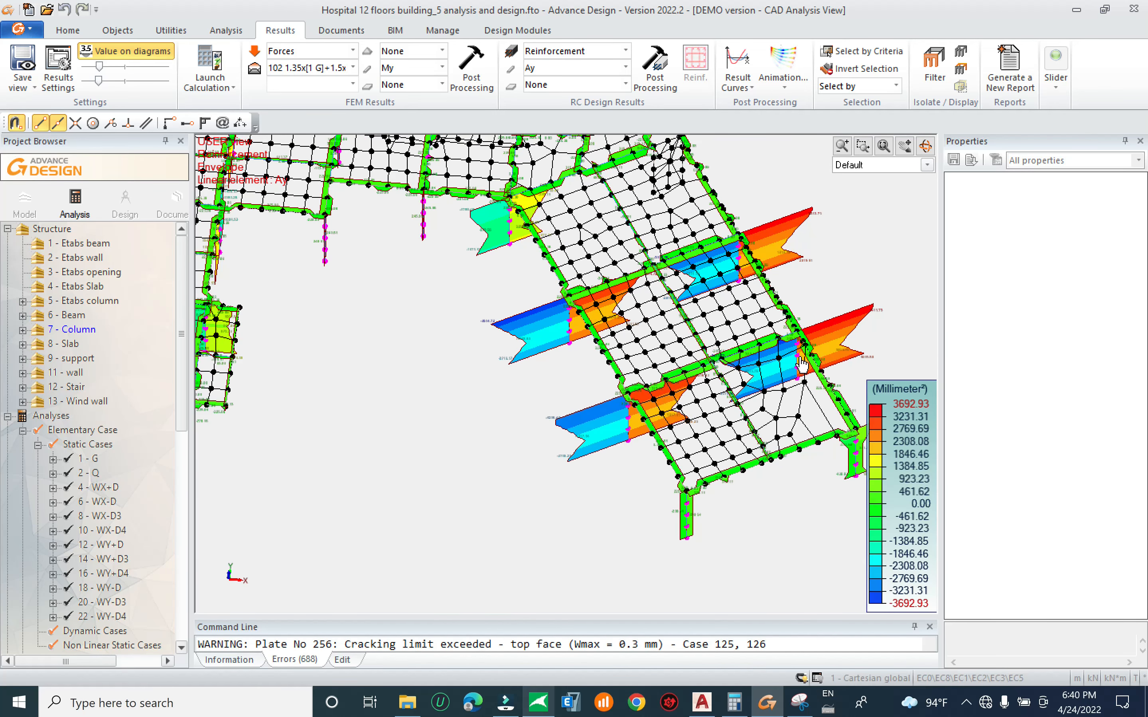
{"action": "scroll", "coordinate": [687, 355], "scroll_direction": "up", "scroll_amount": 5}
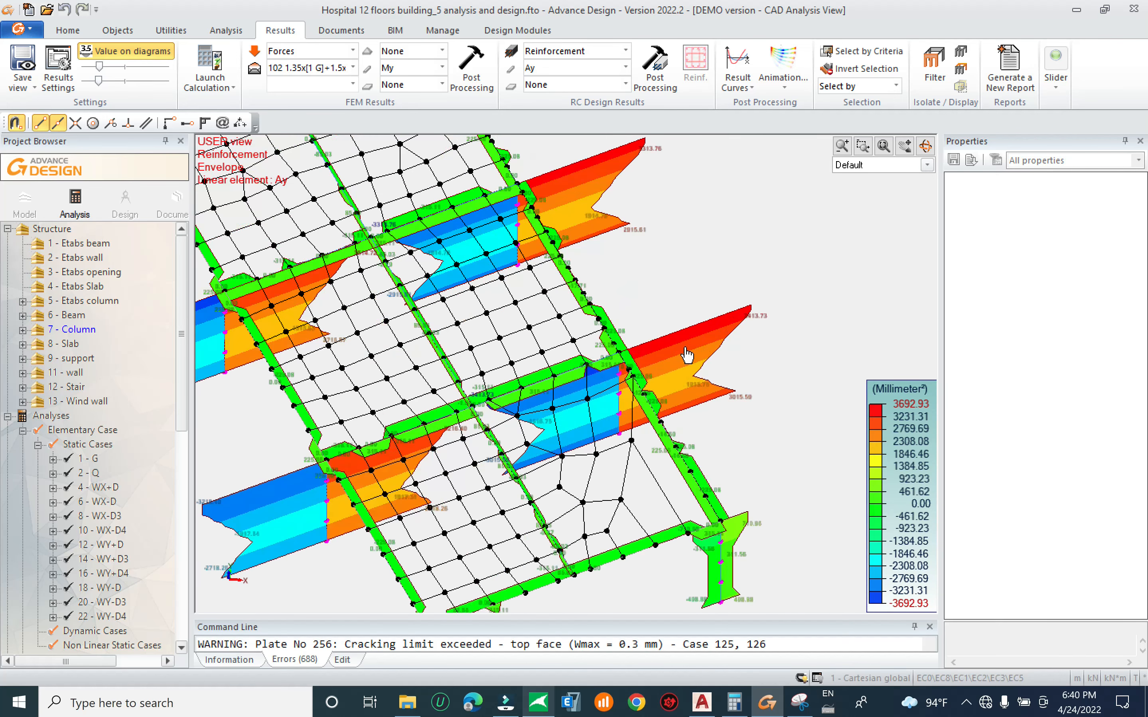
{"action": "scroll", "coordinate": [687, 354], "scroll_direction": "up", "scroll_amount": 3}
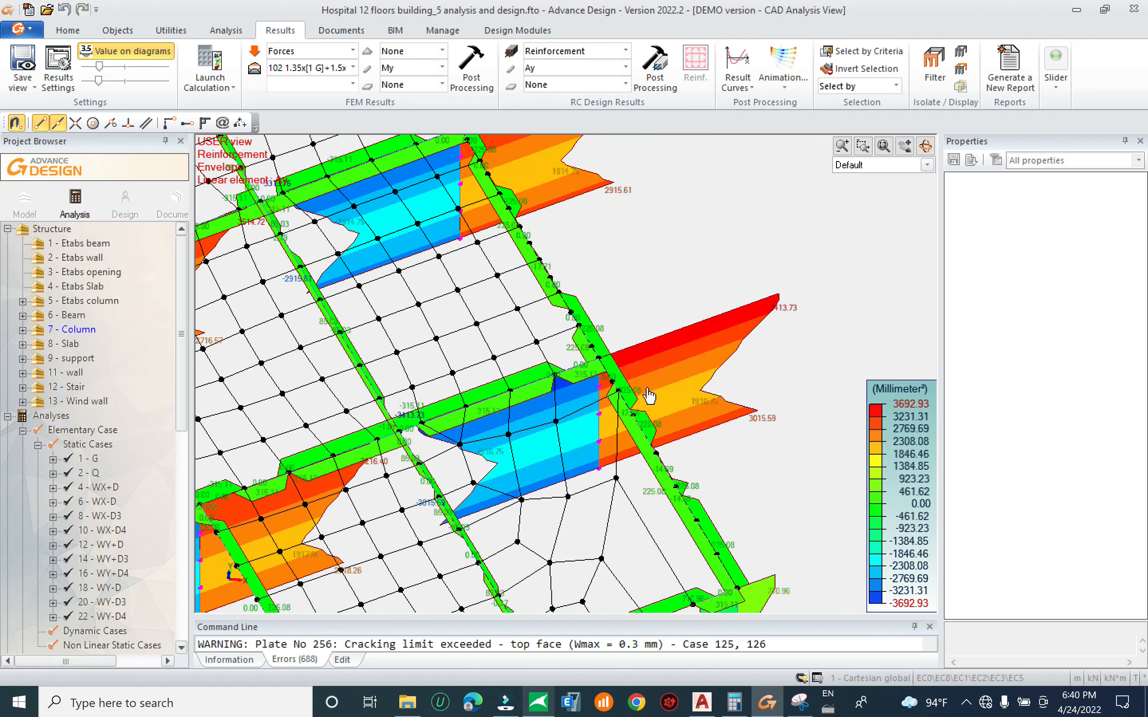
{"action": "scroll", "coordinate": [702, 396], "scroll_direction": "down", "scroll_amount": 3}
{"action": "scroll", "coordinate": [702, 395], "scroll_direction": "down", "scroll_amount": 4}
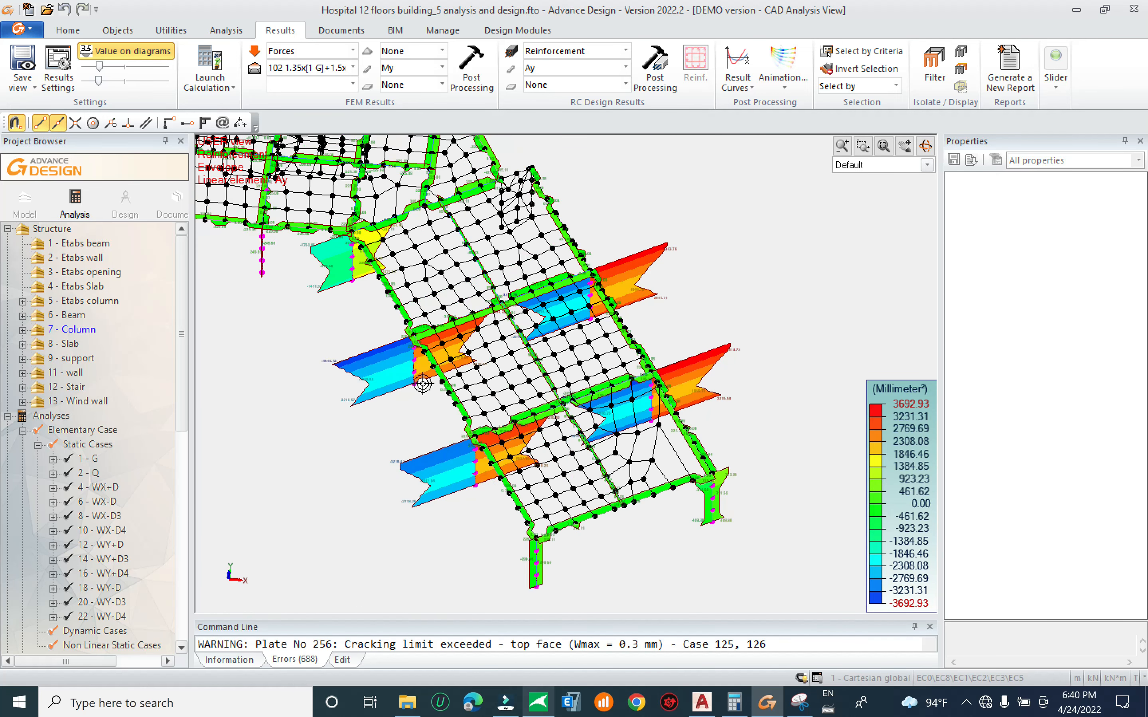
Examine the Ay reinforcement along the opposite wing's central column row, up to the highest values near its end beam
{"action": "middle_click_drag", "start_coordinate": [313, 388], "coordinate": [835, 335]}
{"action": "scroll", "coordinate": [458, 422], "scroll_direction": "down", "scroll_amount": 1}
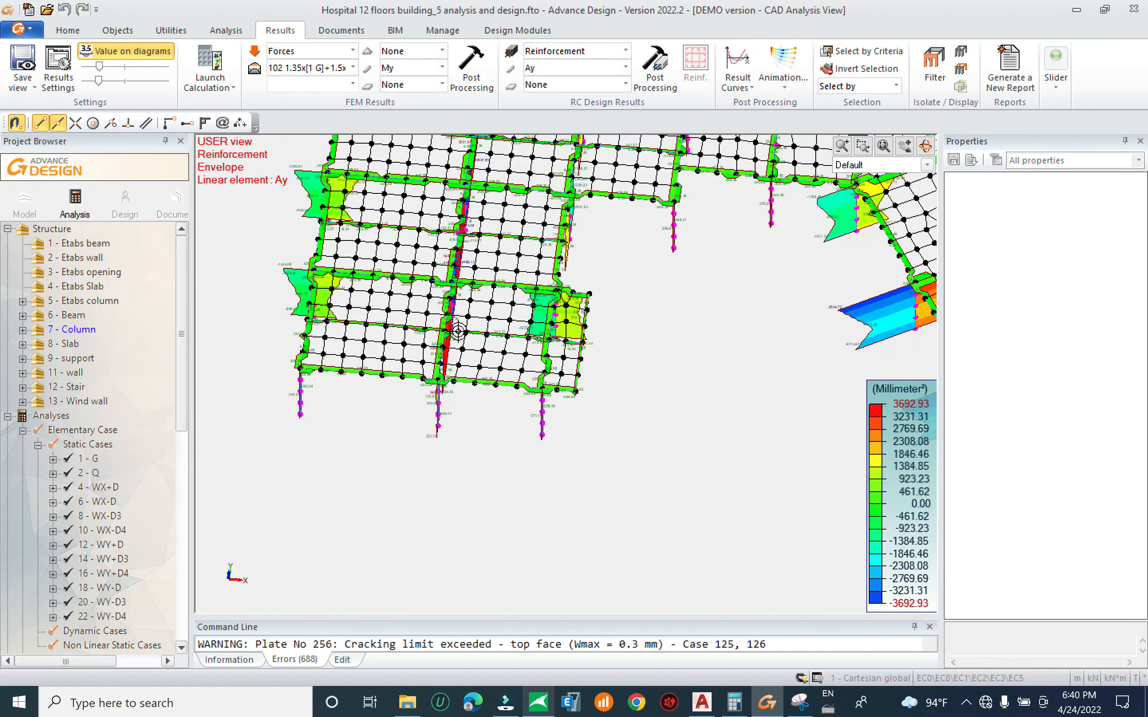
{"action": "middle_click_drag", "start_coordinate": [537, 328], "coordinate": [623, 313], "text": "shift"}
{"action": "middle_click_drag", "start_coordinate": [893, 227], "coordinate": [807, 325]}
{"action": "middle_click_drag", "start_coordinate": [428, 514], "coordinate": [440, 517]}
{"action": "scroll", "coordinate": [441, 517], "scroll_direction": "up", "scroll_amount": 8}
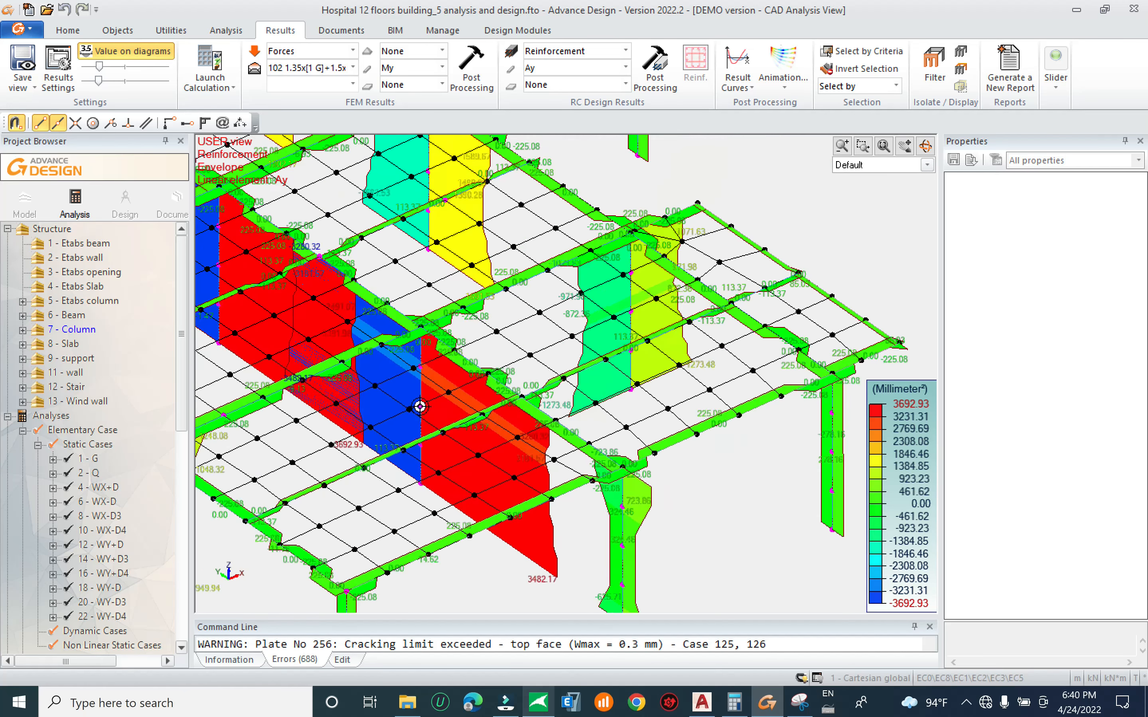
{"action": "middle_click_drag", "start_coordinate": [636, 504], "coordinate": [557, 300]}
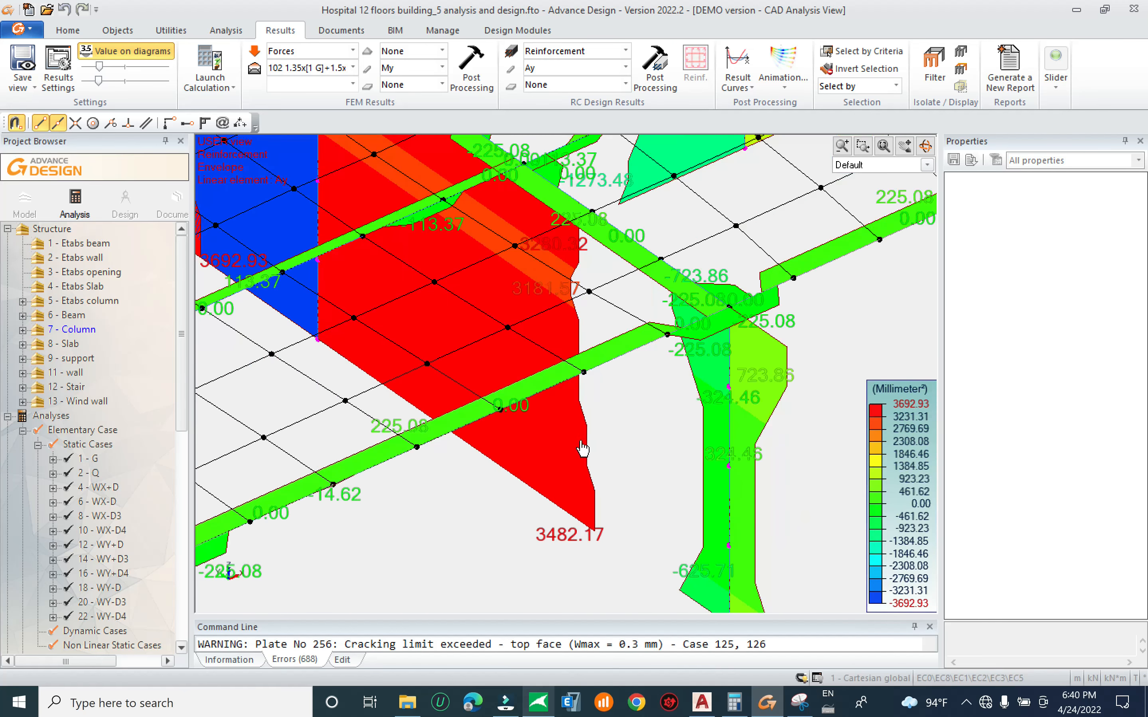
{"action": "scroll", "coordinate": [558, 532], "scroll_direction": "down", "scroll_amount": 10}
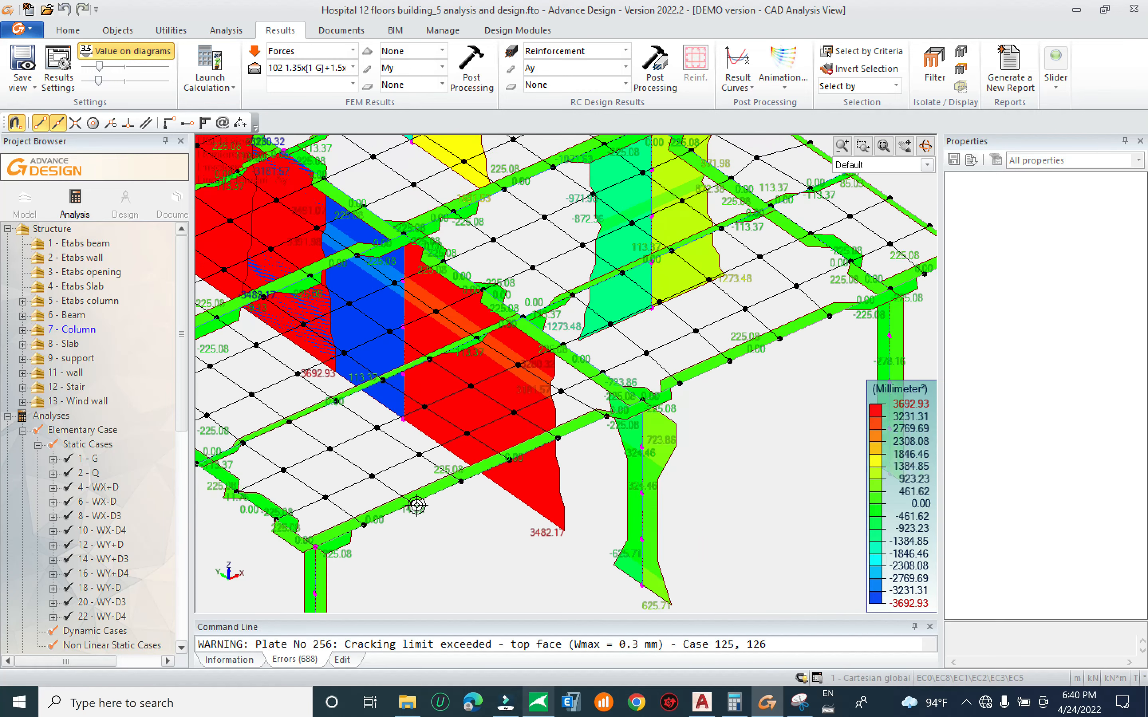
{"action": "scroll", "coordinate": [336, 476], "scroll_direction": "down", "scroll_amount": 2}
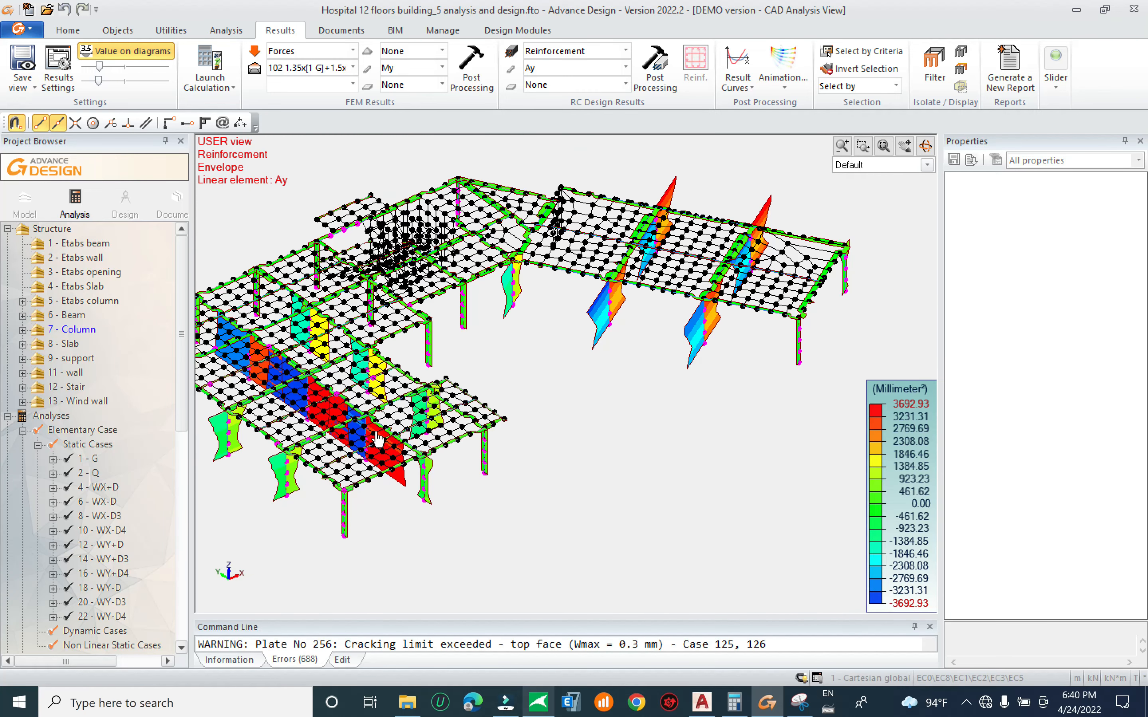
Display the Al reinforcement result for the linear elements and view it along the angled wing up to its end bay
{"action": "middle_click_drag", "start_coordinate": [377, 435], "coordinate": [379, 439]}
{"action": "middle_click_drag", "start_coordinate": [626, 353], "coordinate": [529, 392]}
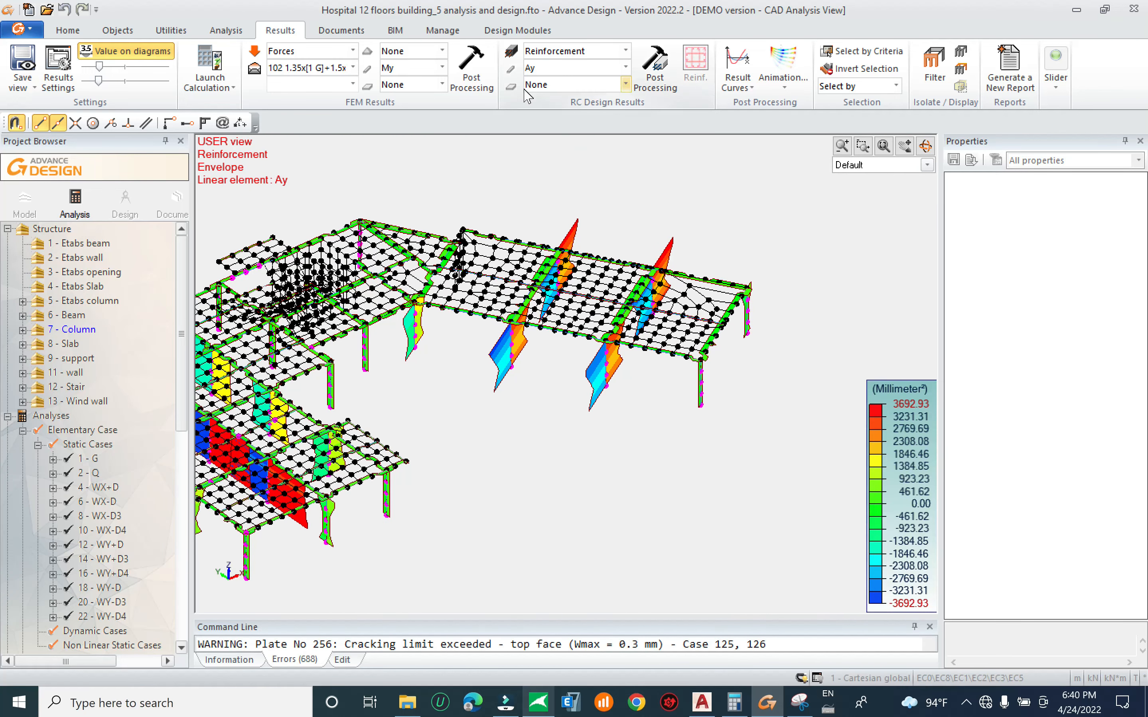
{"action": "left_click", "coordinate": [553, 66]}
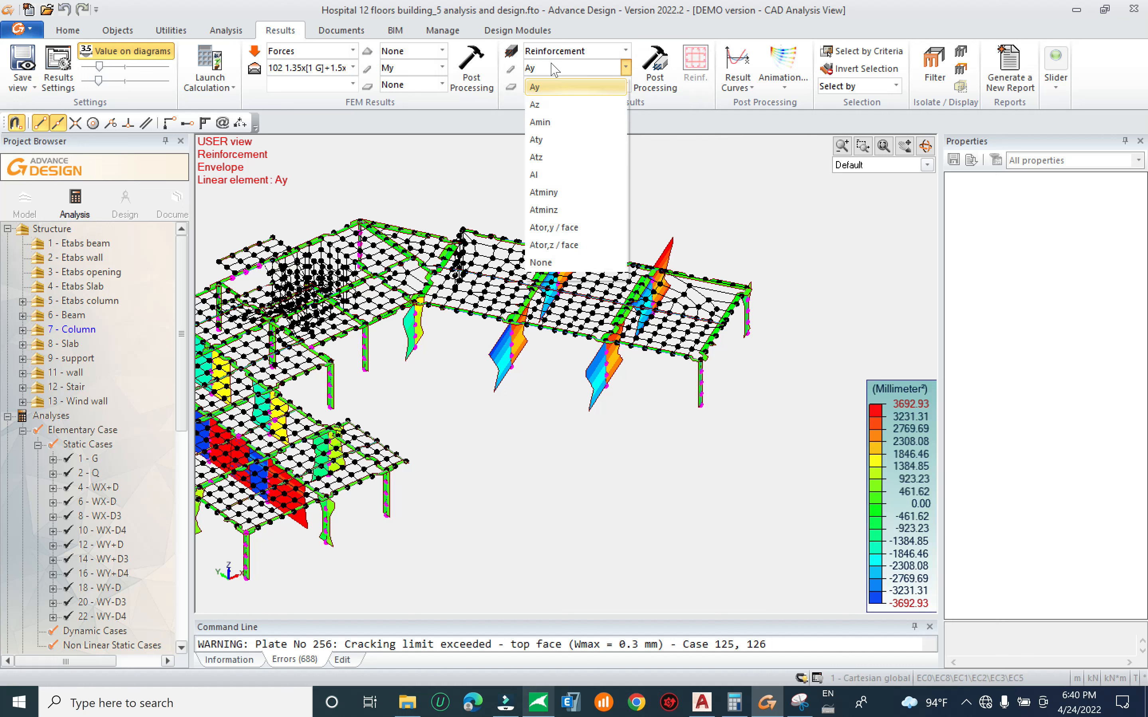
{"action": "left_click", "coordinate": [552, 174]}
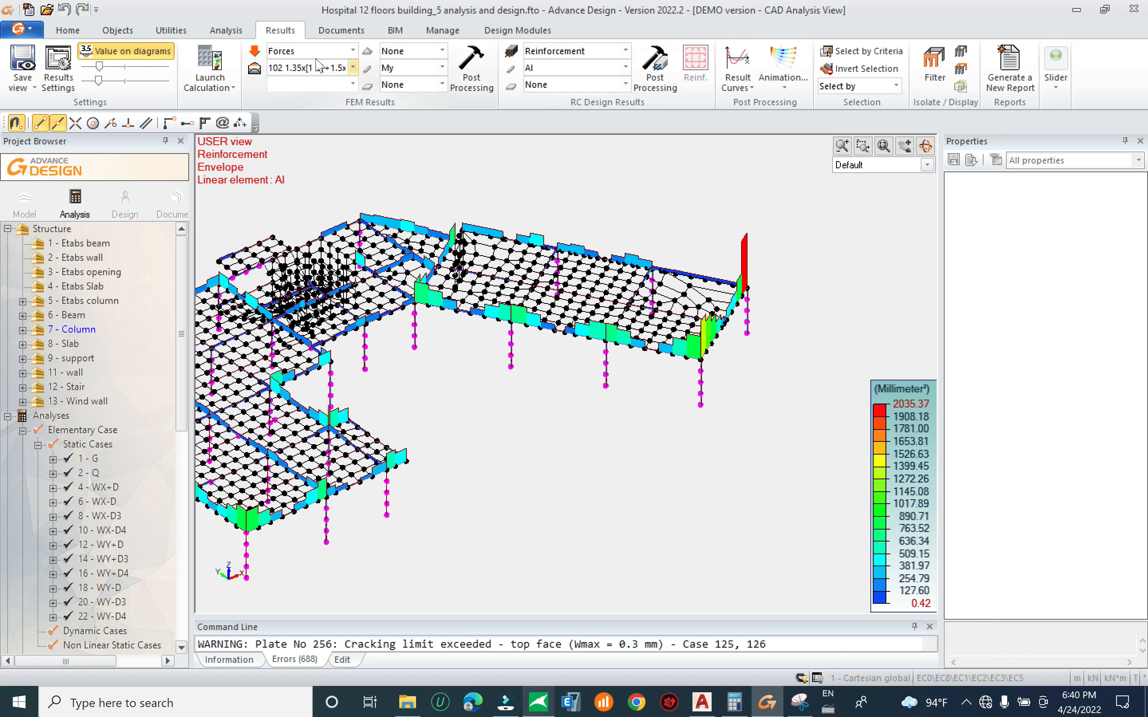
{"action": "left_click", "coordinate": [296, 52]}
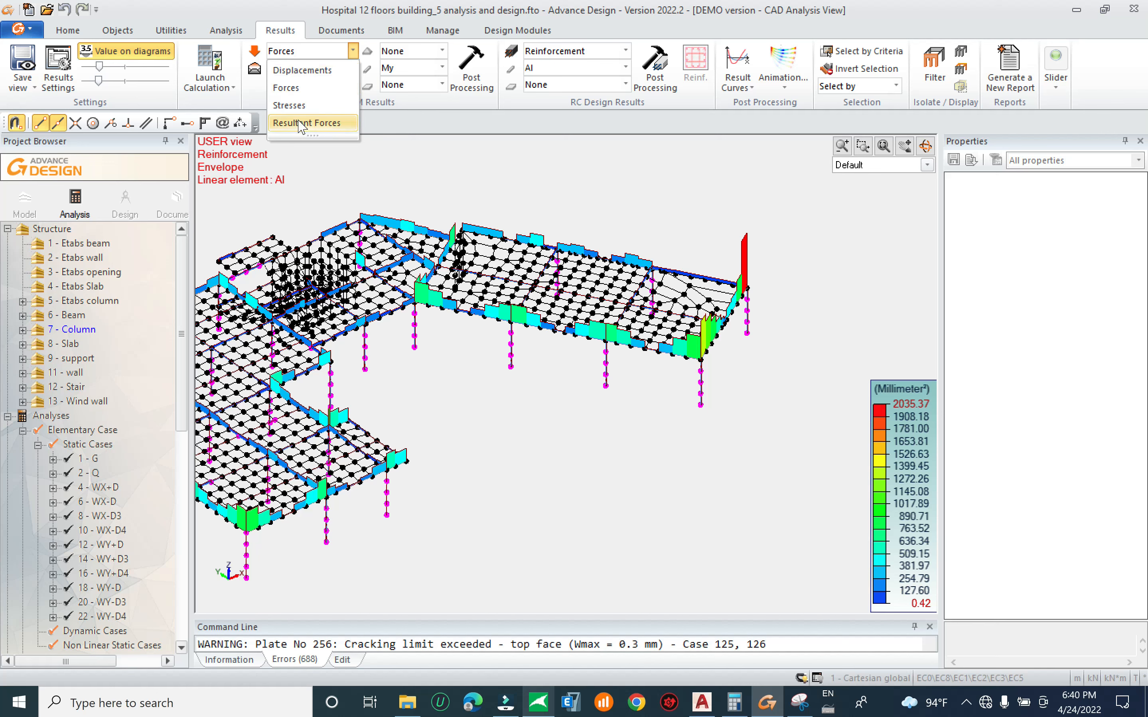
{"action": "left_click", "coordinate": [303, 89]}
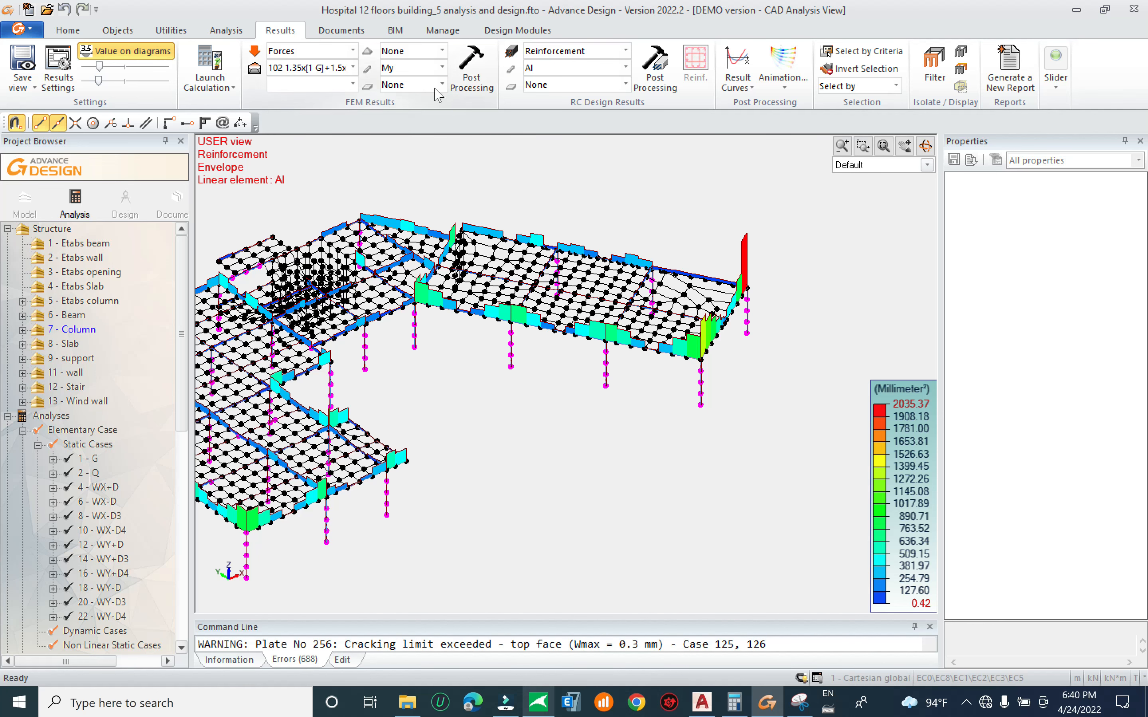
{"action": "middle_click_drag", "start_coordinate": [569, 180], "coordinate": [647, 174]}
{"action": "middle_click_drag", "start_coordinate": [733, 281], "coordinate": [664, 342], "text": "shift"}
{"action": "middle_click_drag", "start_coordinate": [812, 262], "coordinate": [724, 299]}
{"action": "middle_click_drag", "start_coordinate": [770, 342], "coordinate": [632, 356]}
{"action": "scroll", "coordinate": [632, 357], "scroll_direction": "up", "scroll_amount": 1}
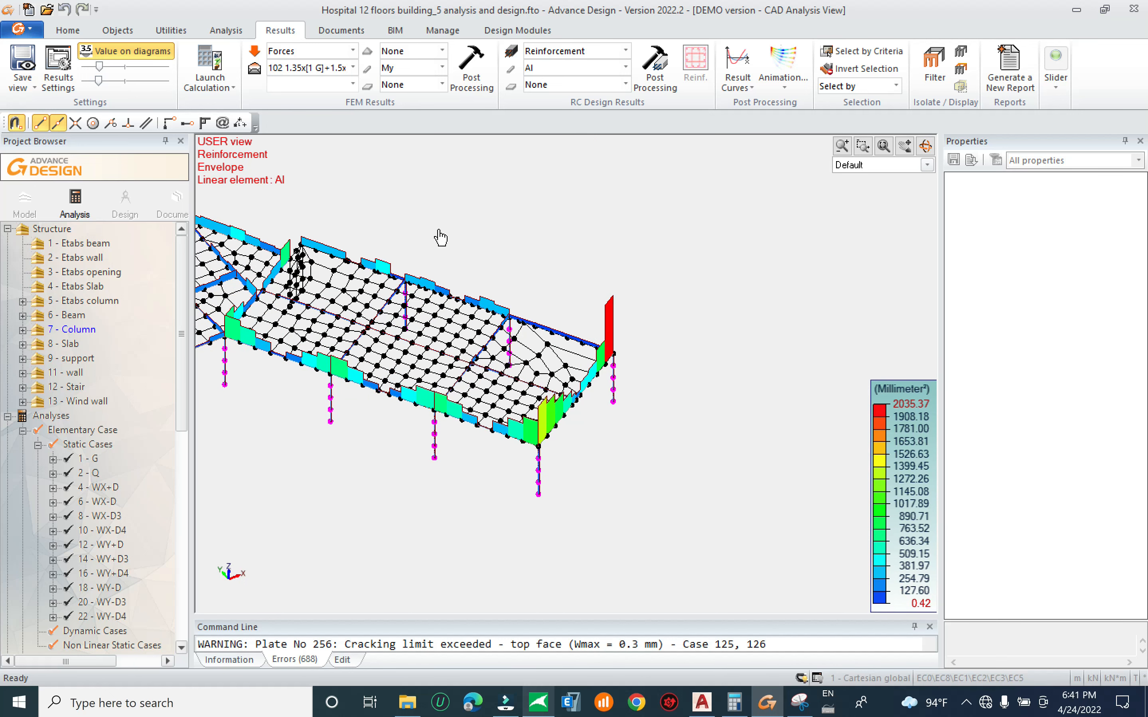
Display the Az reinforcement result for the linear elements and view it over the angled wing and the opposite wing's end columns
{"action": "left_click", "coordinate": [591, 70]}
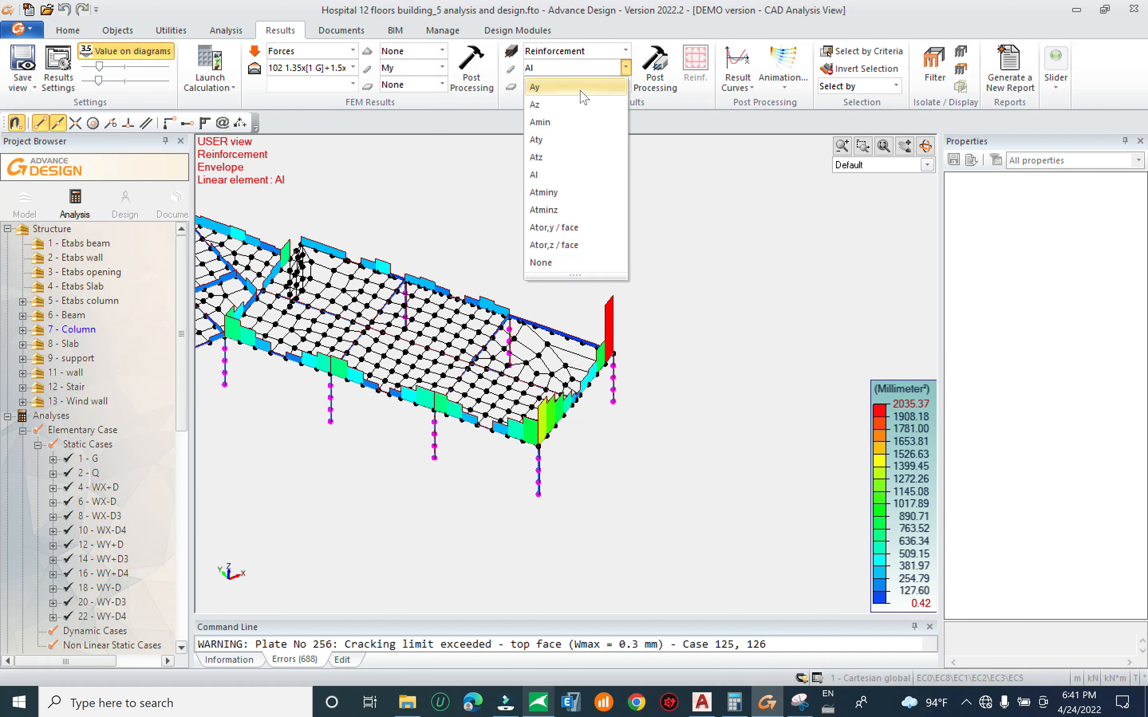
{"action": "left_click", "coordinate": [565, 107]}
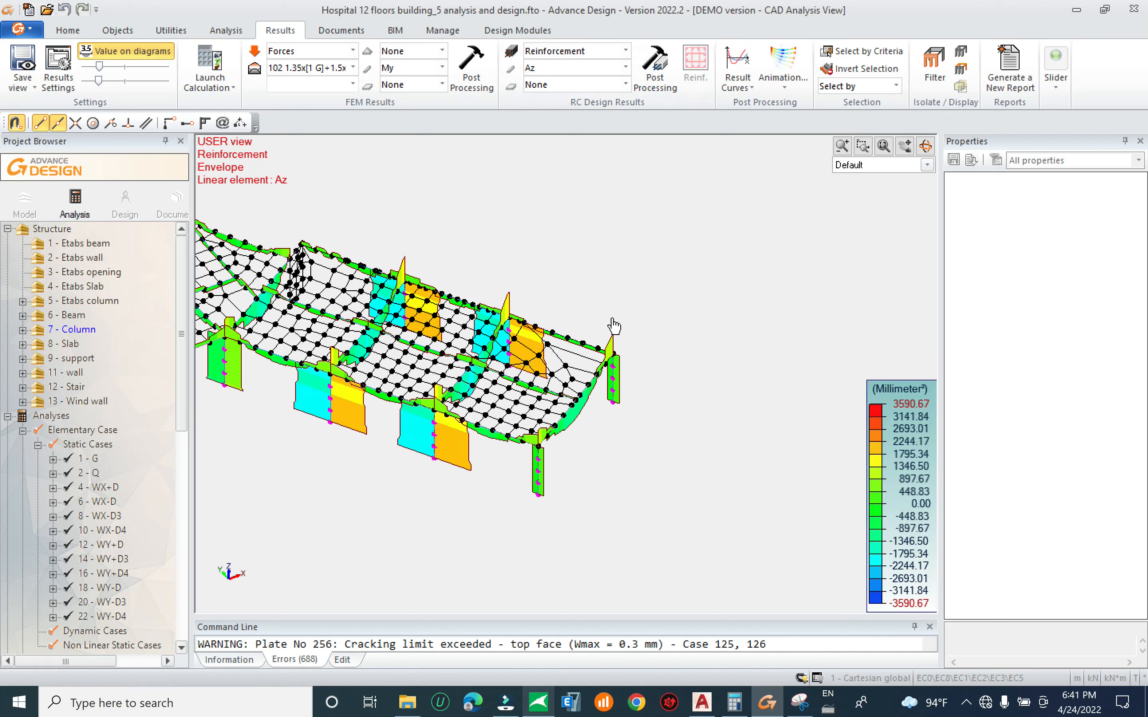
{"action": "middle_click_drag", "start_coordinate": [454, 310], "coordinate": [743, 236]}
{"action": "middle_click_drag", "start_coordinate": [525, 341], "coordinate": [641, 298]}
{"action": "middle_click_drag", "start_coordinate": [436, 459], "coordinate": [416, 389]}
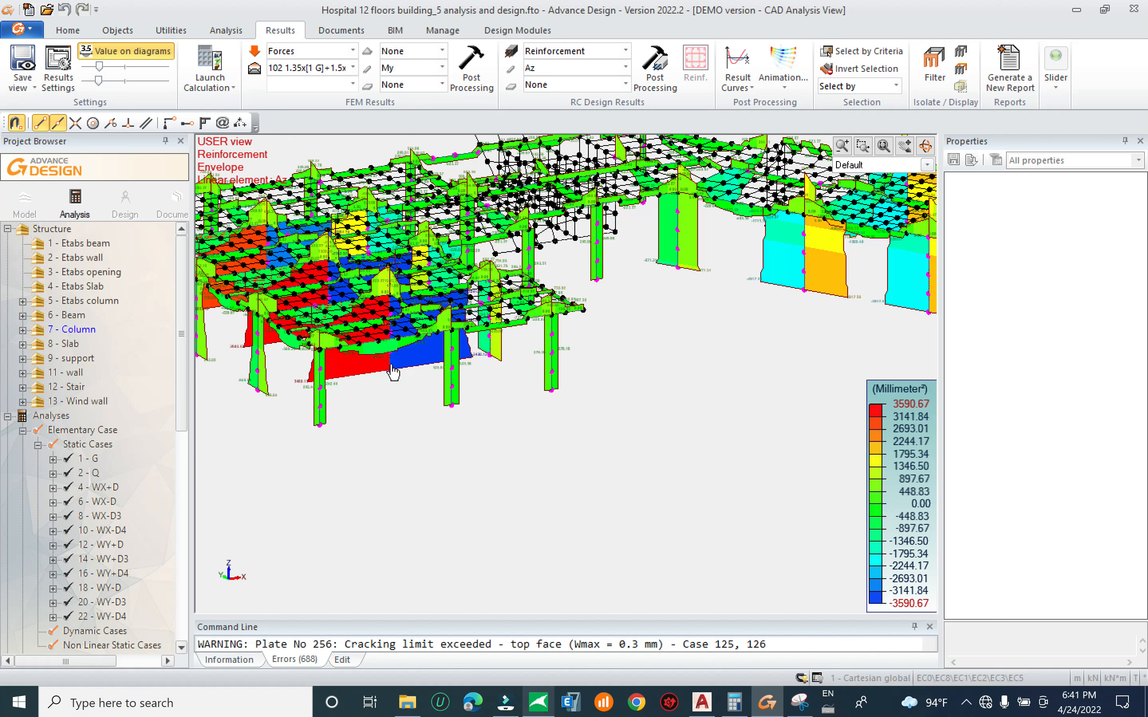
Open the longitudinal reinforcement of the opposite wing's central end column and examine its My/Mz interaction curves and available load combinations
{"action": "left_click", "coordinate": [390, 372]}
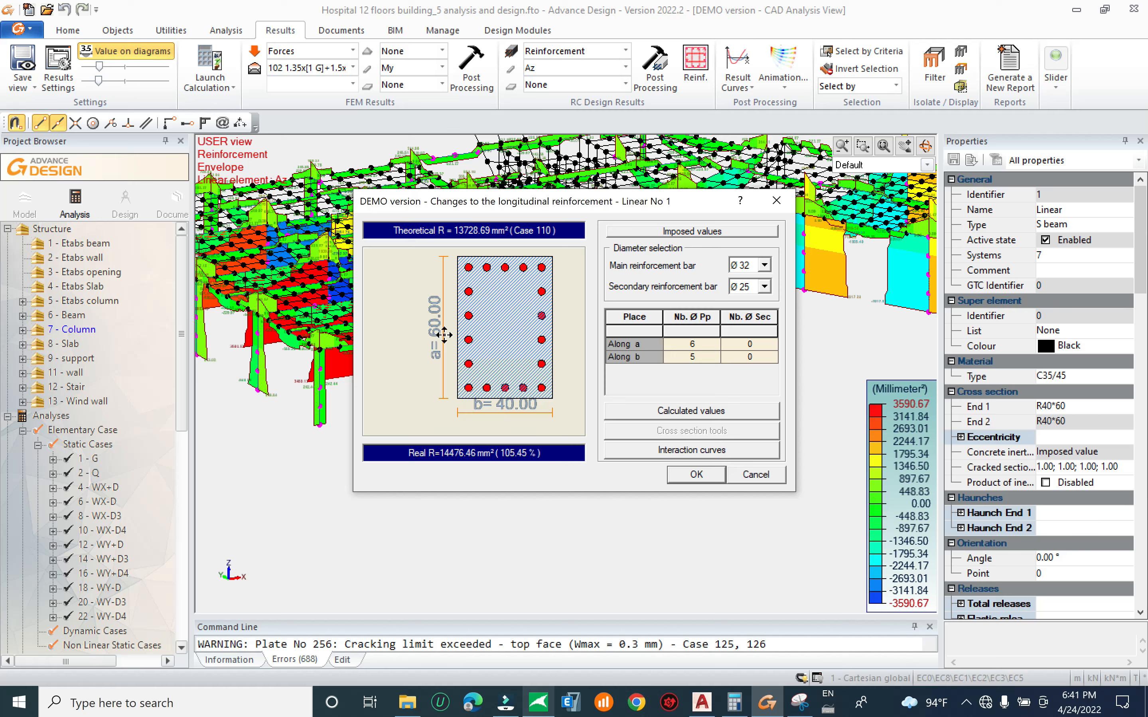
{"action": "left_click", "coordinate": [680, 413]}
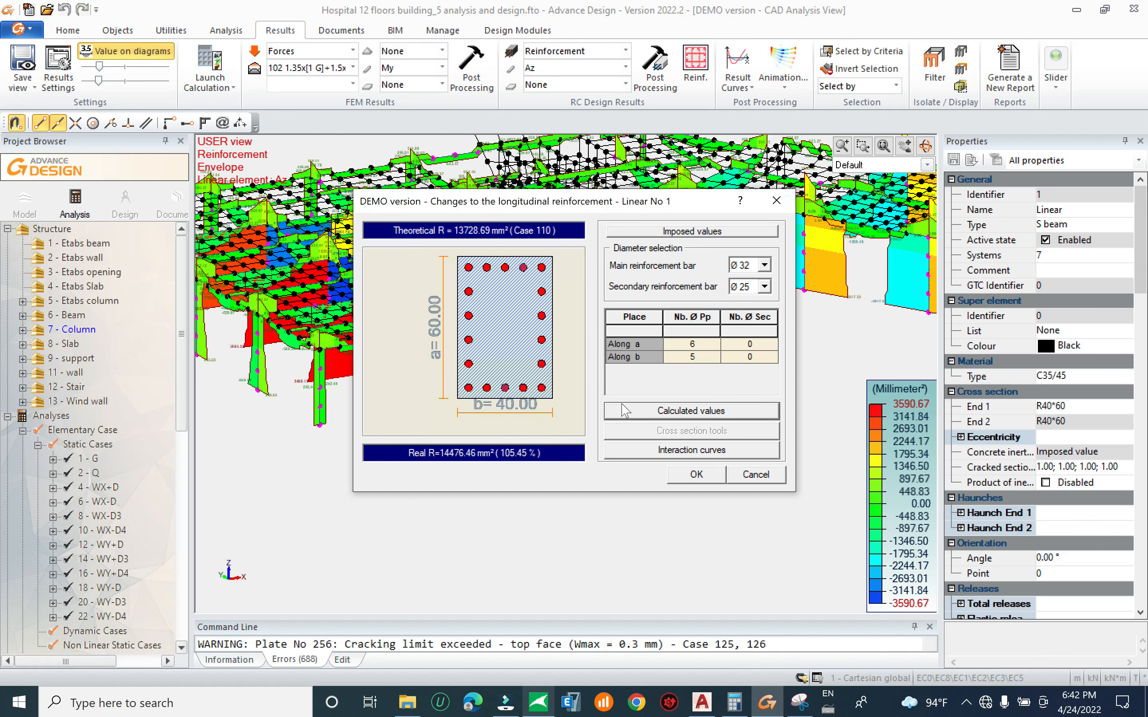
{"action": "left_click", "coordinate": [662, 451]}
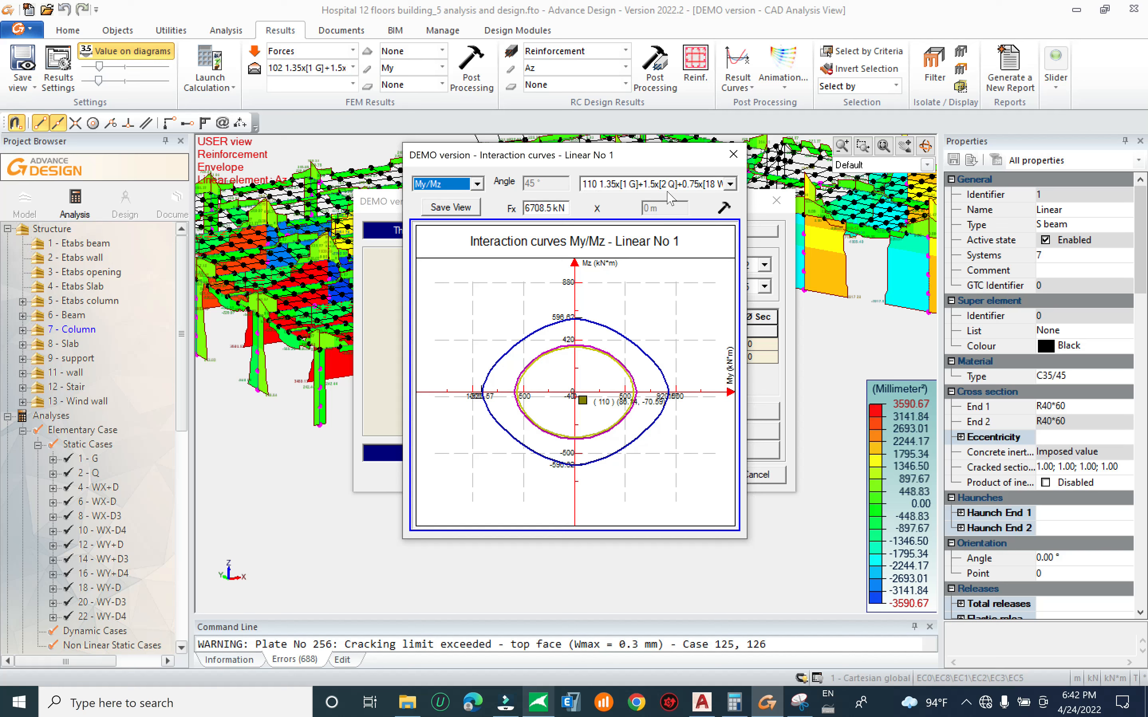
{"action": "left_click", "coordinate": [730, 184]}
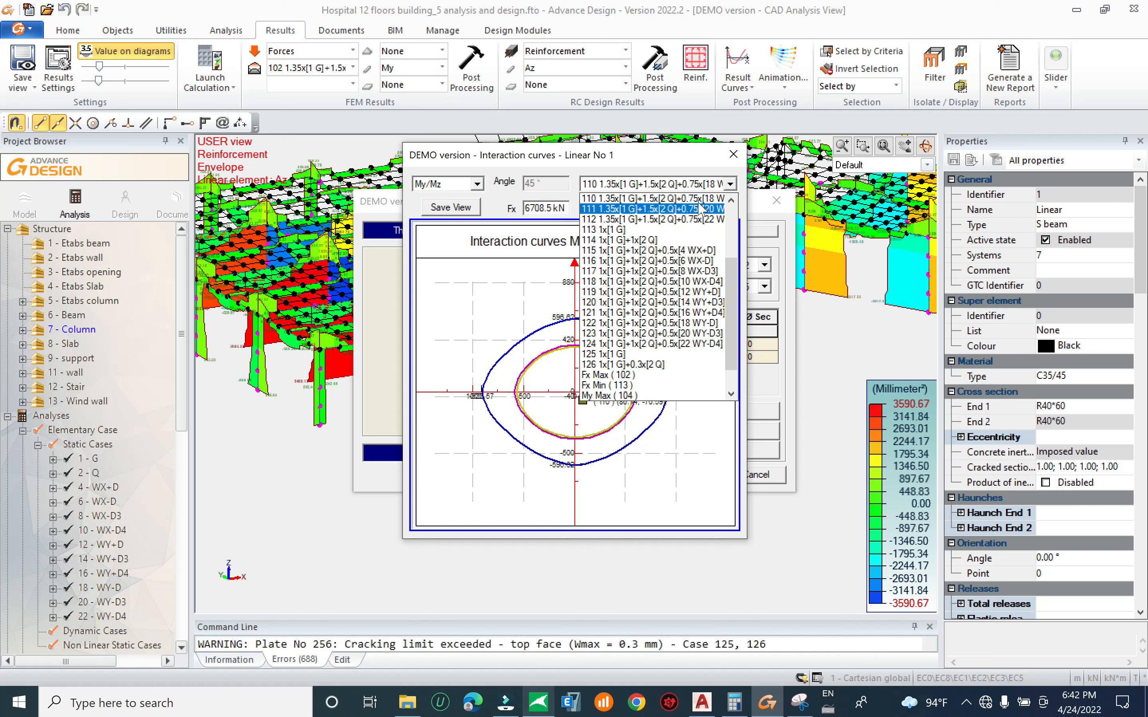
{"action": "left_click", "coordinate": [645, 161]}
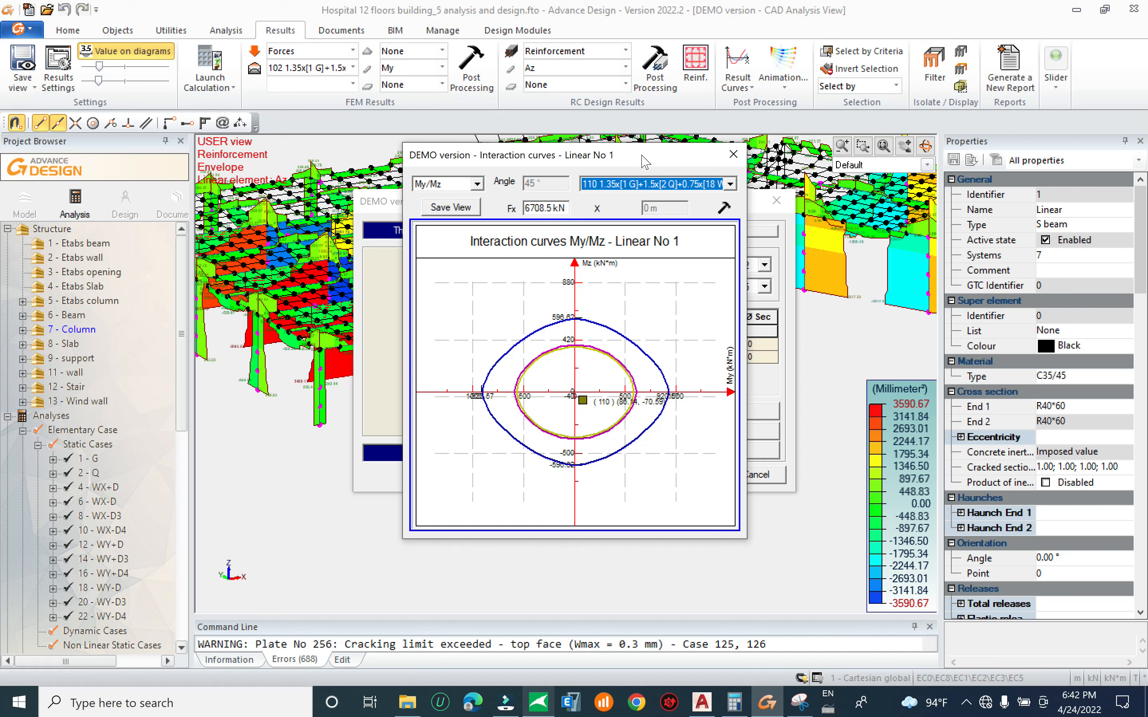
{"action": "left_click", "coordinate": [734, 155]}
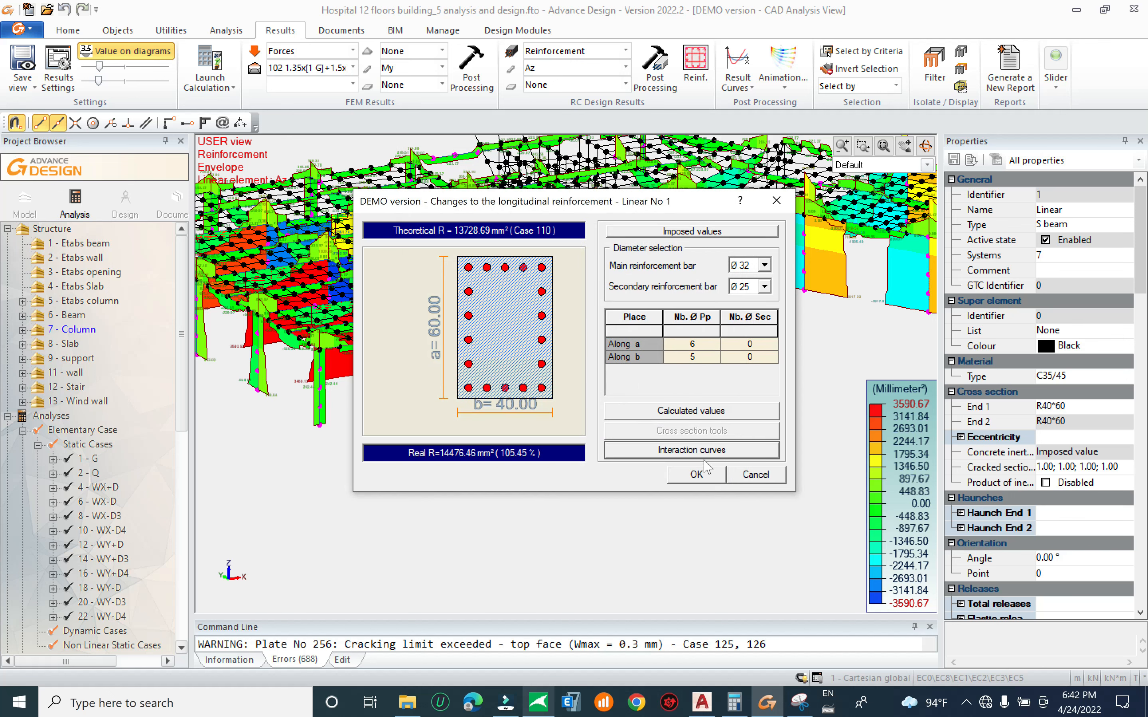
Plot the column's Fx/My and Fx/Mz interaction curves, compare them with its bar layout, and leave the reinforcement settings
{"action": "key", "text": "Return"}
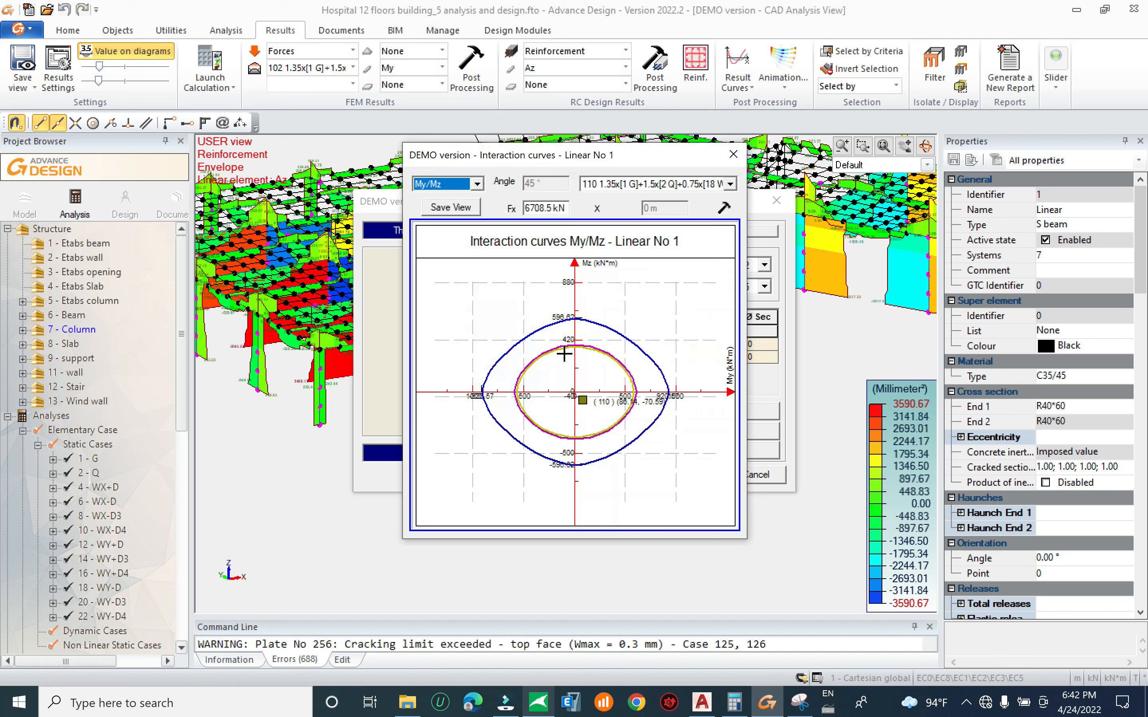
{"action": "left_click", "coordinate": [477, 183]}
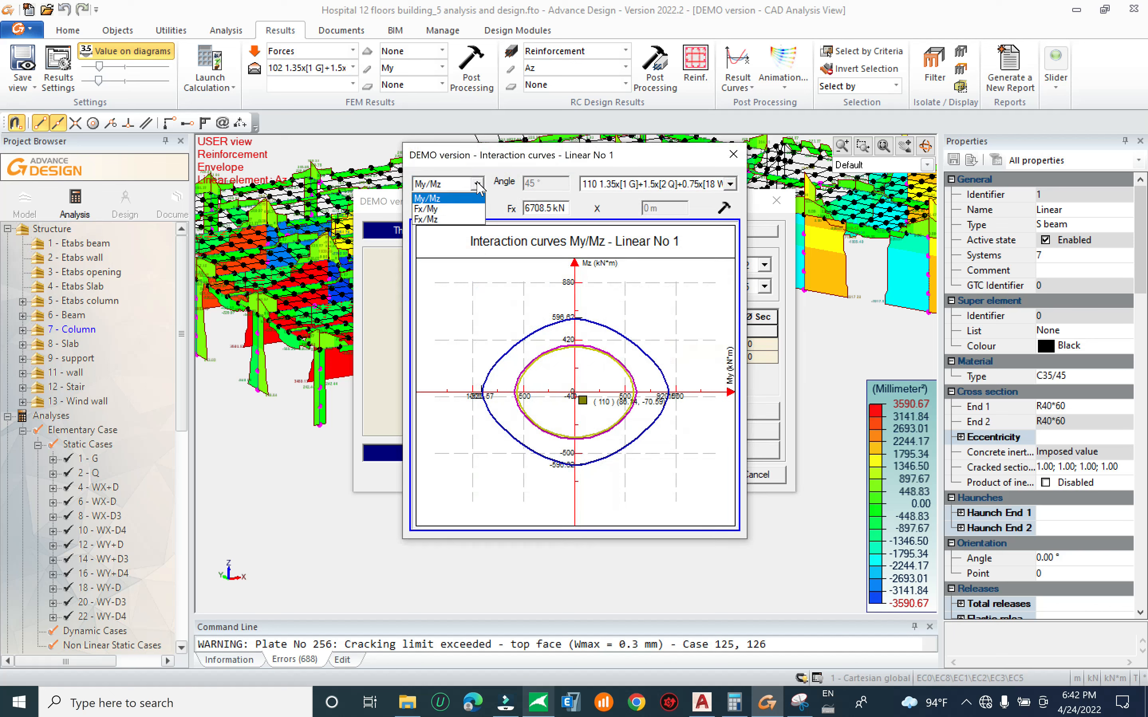
{"action": "left_click", "coordinate": [463, 208]}
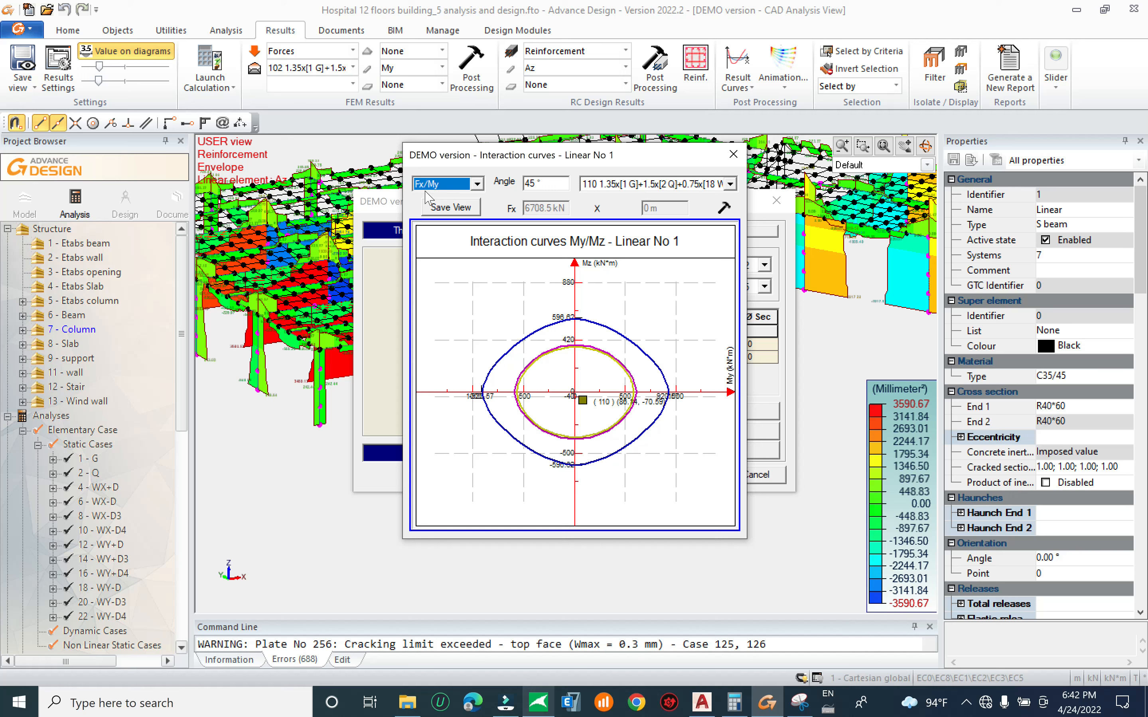
{"action": "left_click", "coordinate": [723, 209]}
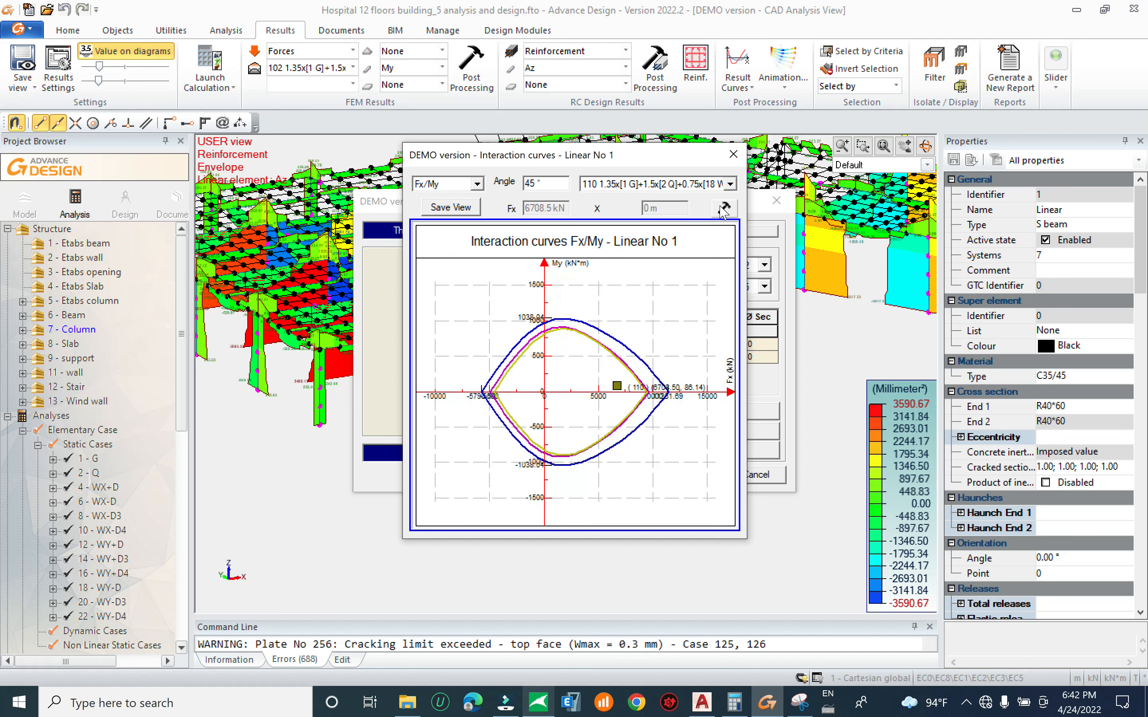
{"action": "left_click", "coordinate": [477, 184]}
{"action": "left_click", "coordinate": [453, 219]}
{"action": "left_click", "coordinate": [723, 208]}
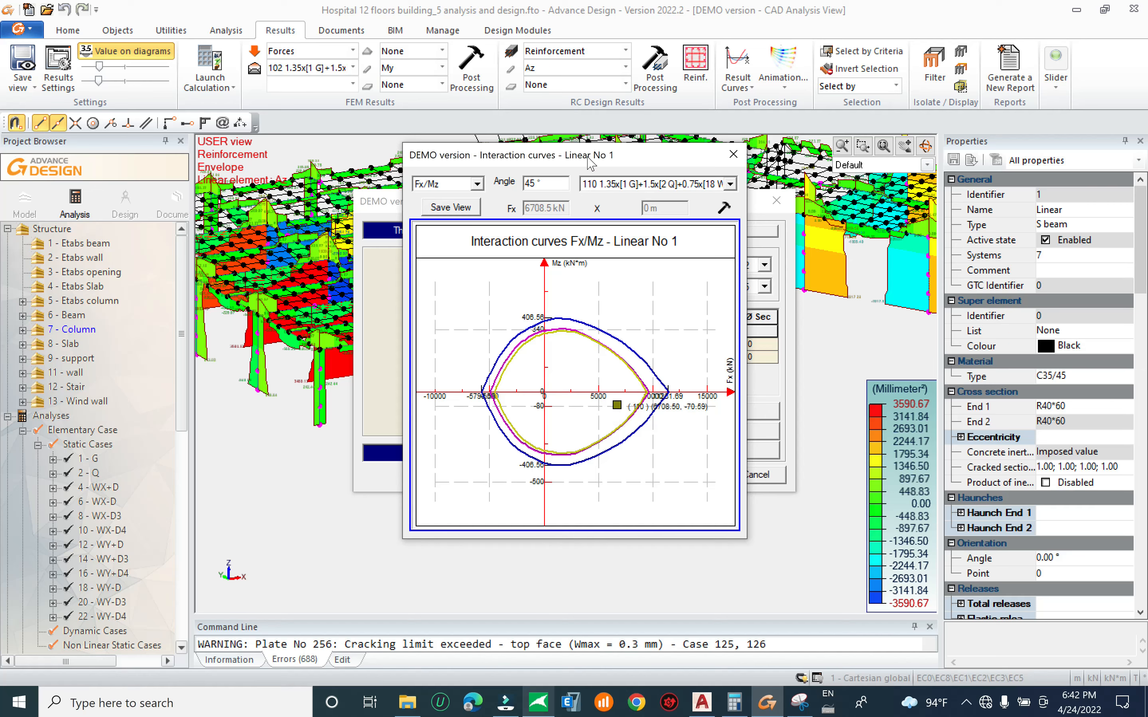
{"action": "left_click_drag", "start_coordinate": [588, 157], "coordinate": [340, 145]}
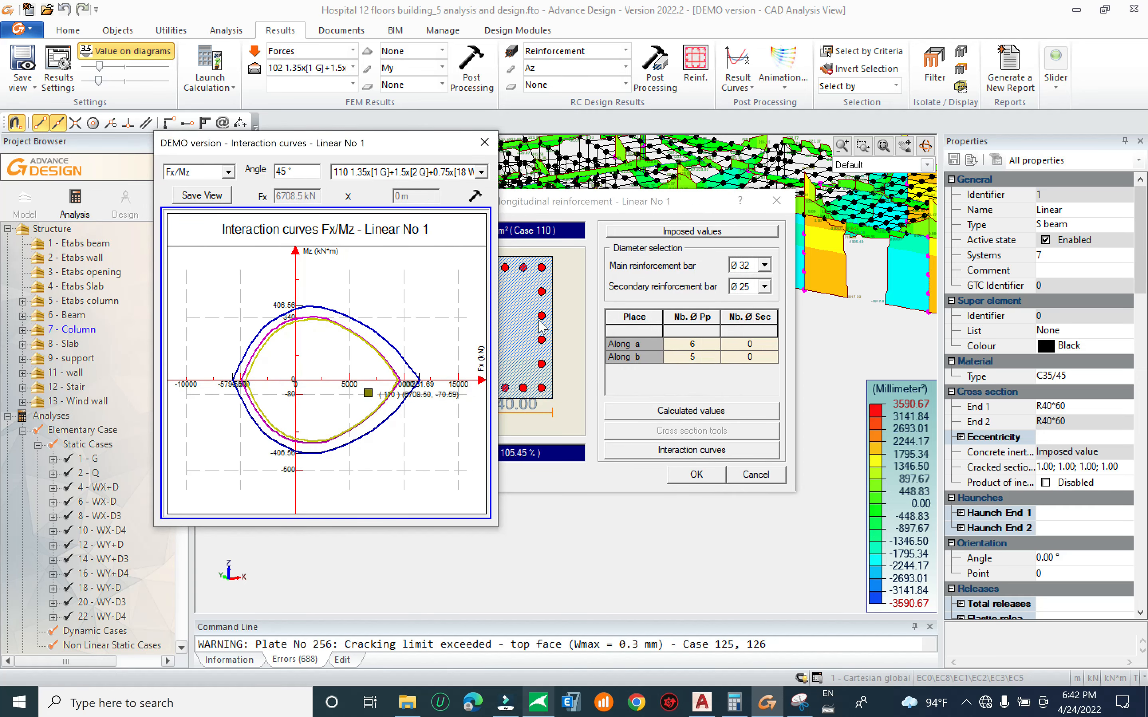
{"action": "left_click", "coordinate": [484, 142]}
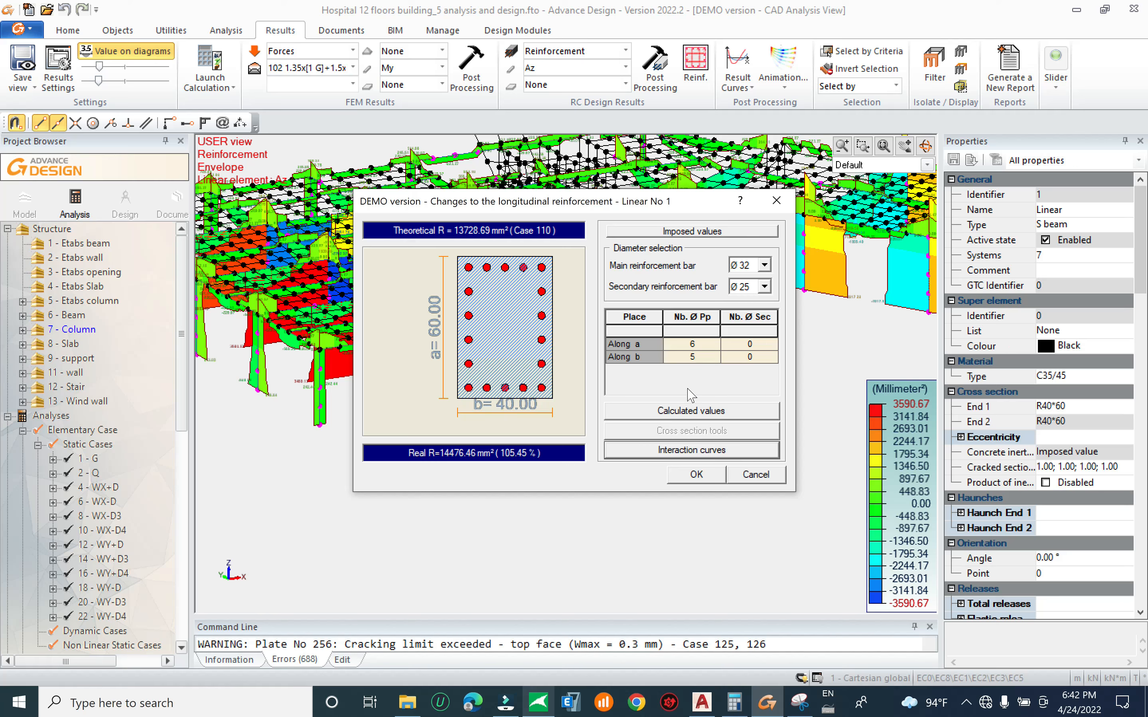
{"action": "left_click", "coordinate": [776, 200]}
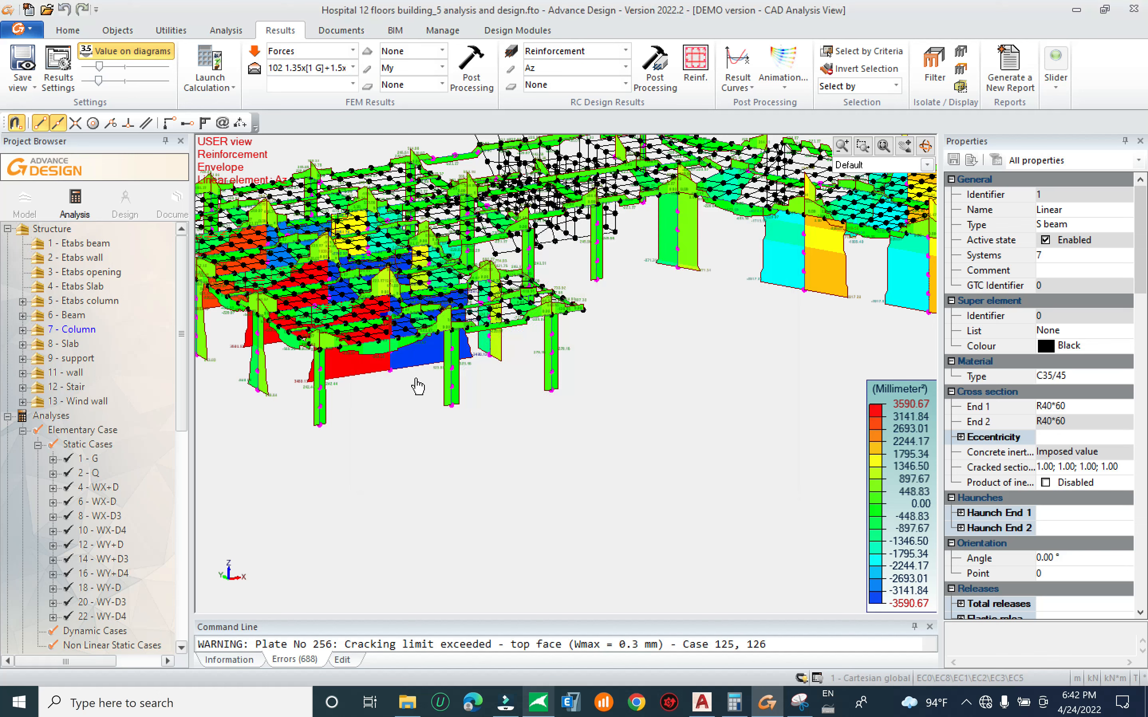
Display the Ay reinforcement result for the linear elements and examine it at the end column of the opposite wing's central row
{"action": "left_click", "coordinate": [392, 371]}
{"action": "middle_click_drag", "start_coordinate": [392, 372], "coordinate": [431, 438]}
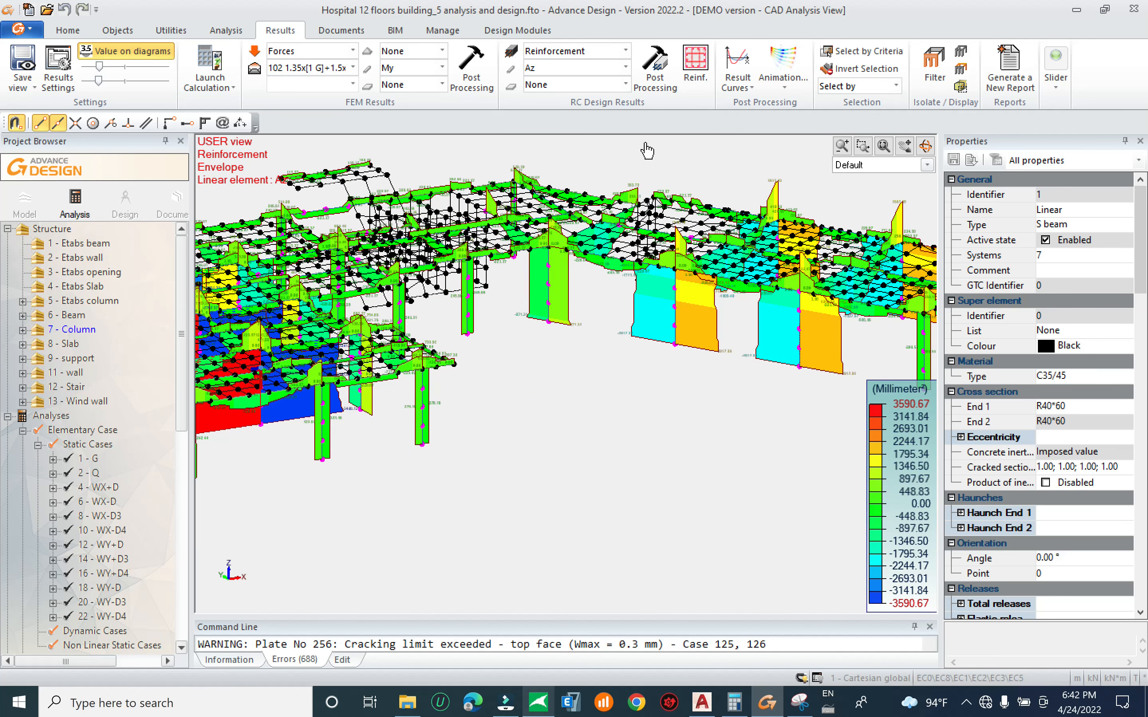
{"action": "left_click", "coordinate": [579, 68]}
{"action": "left_click", "coordinate": [580, 87]}
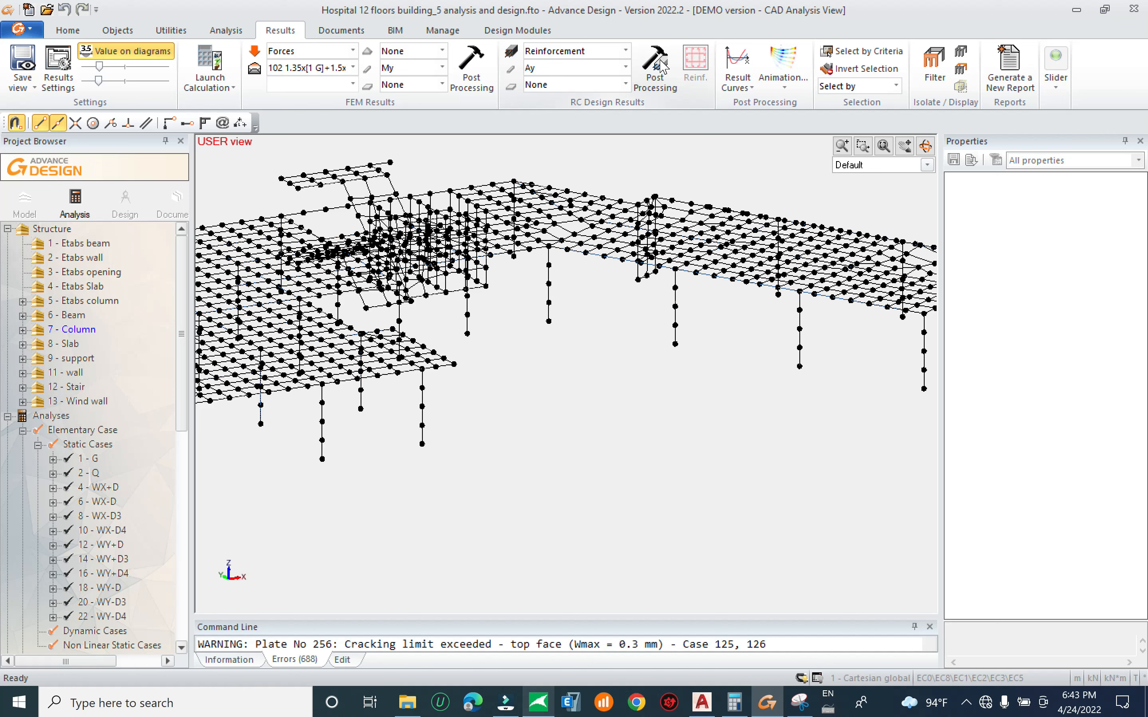
{"action": "left_click", "coordinate": [656, 78]}
{"action": "middle_click_drag", "start_coordinate": [659, 368], "coordinate": [518, 388]}
{"action": "middle_click_drag", "start_coordinate": [443, 399], "coordinate": [802, 333]}
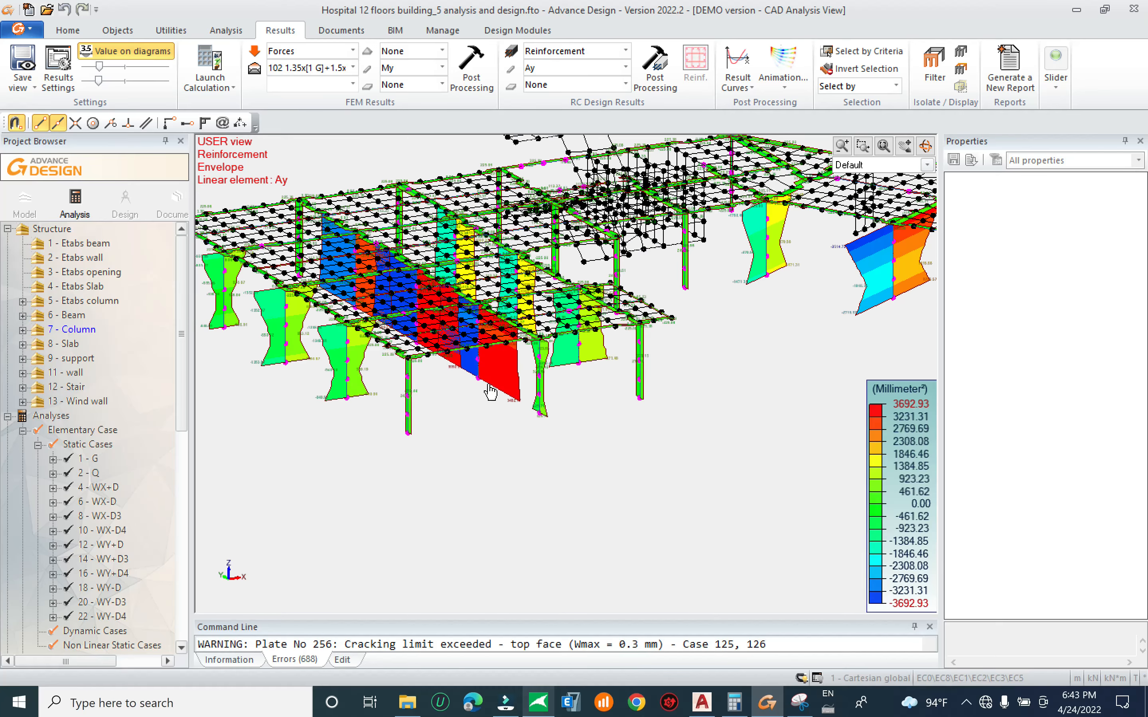
{"action": "scroll", "coordinate": [493, 391], "scroll_direction": "up", "scroll_amount": 5}
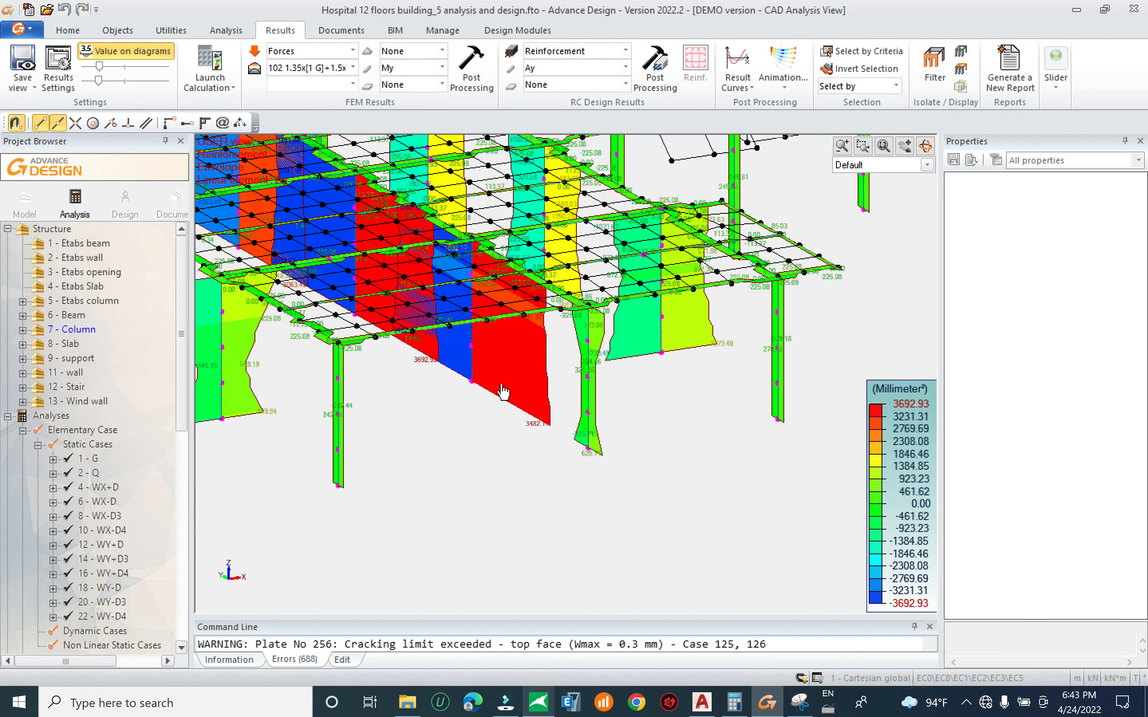
Display the Az reinforcement result for the linear elements around the opposite wing's central end column
{"action": "left_click", "coordinate": [625, 68]}
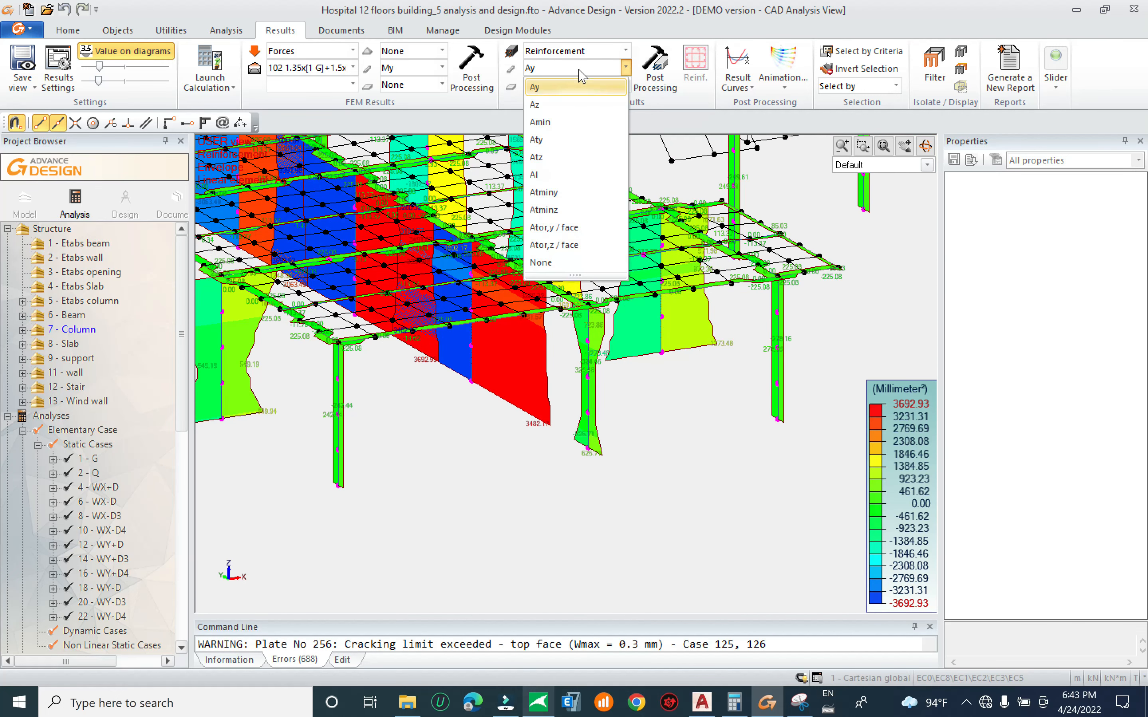
{"action": "left_click", "coordinate": [560, 106]}
{"action": "left_click", "coordinate": [671, 67]}
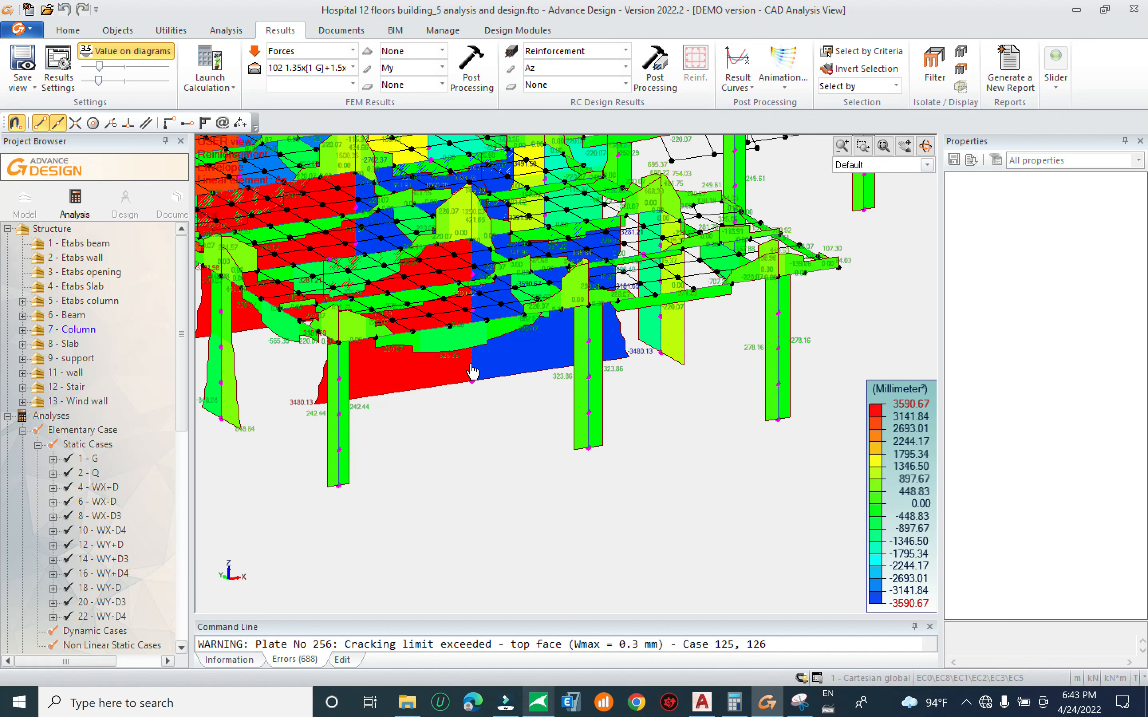
Open the 40x60 end column of the opposite wing's central row with the Design Modules, cancelling the licence manager dialog
{"action": "left_click", "coordinate": [476, 375]}
{"action": "right_click", "coordinate": [474, 371]}
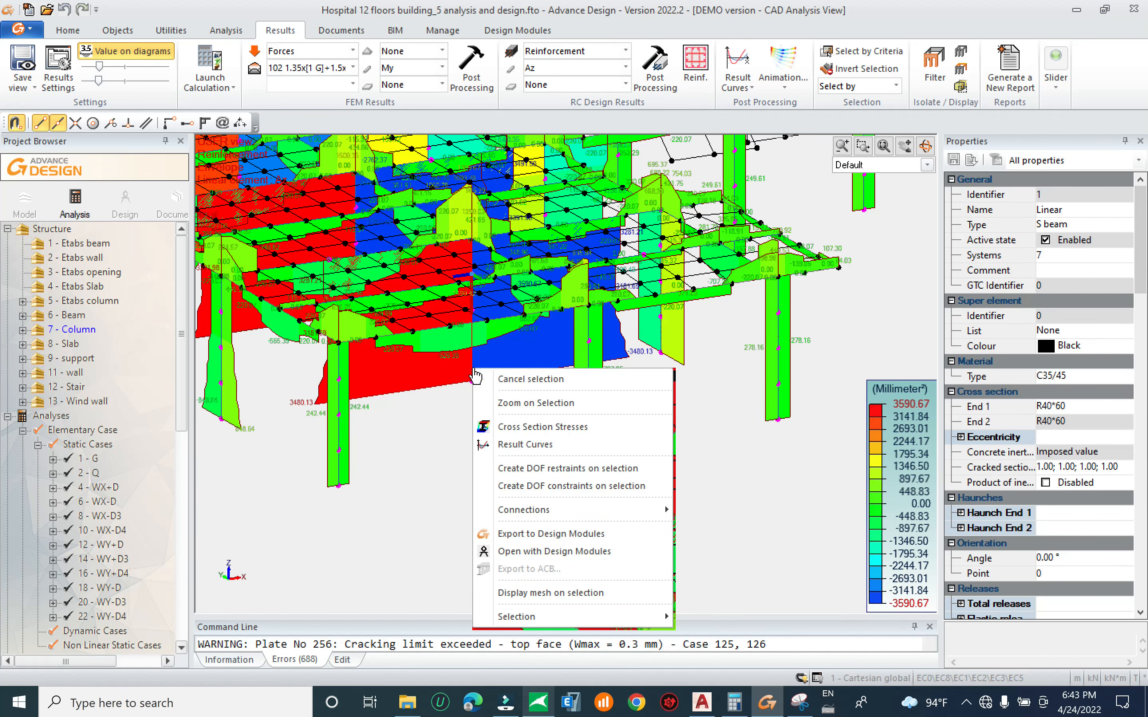
{"action": "left_click", "coordinate": [544, 552]}
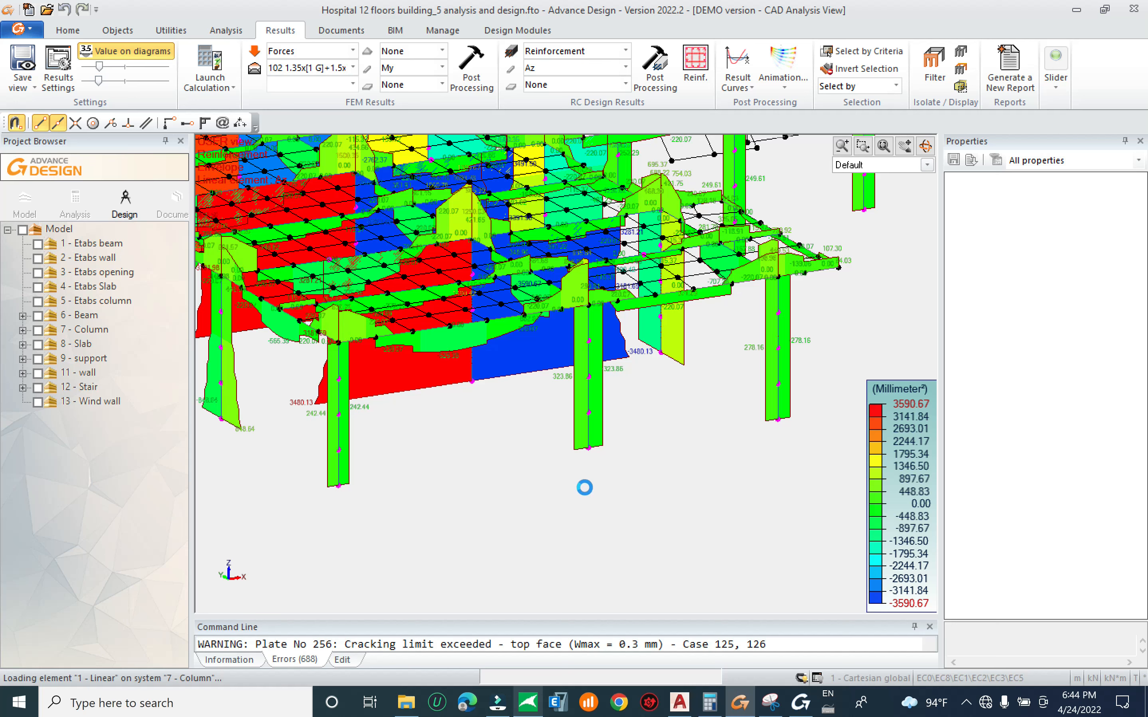
{"action": "left_click", "coordinate": [801, 703]}
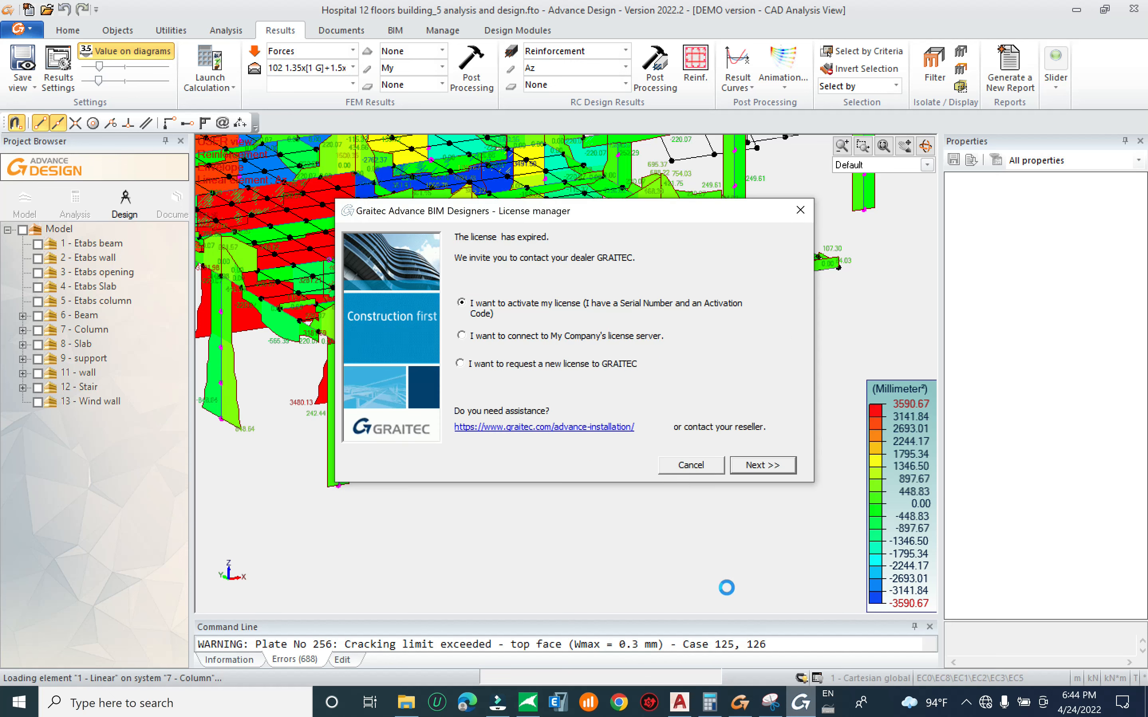
{"action": "left_click", "coordinate": [672, 467]}
{"action": "left_click", "coordinate": [674, 466]}
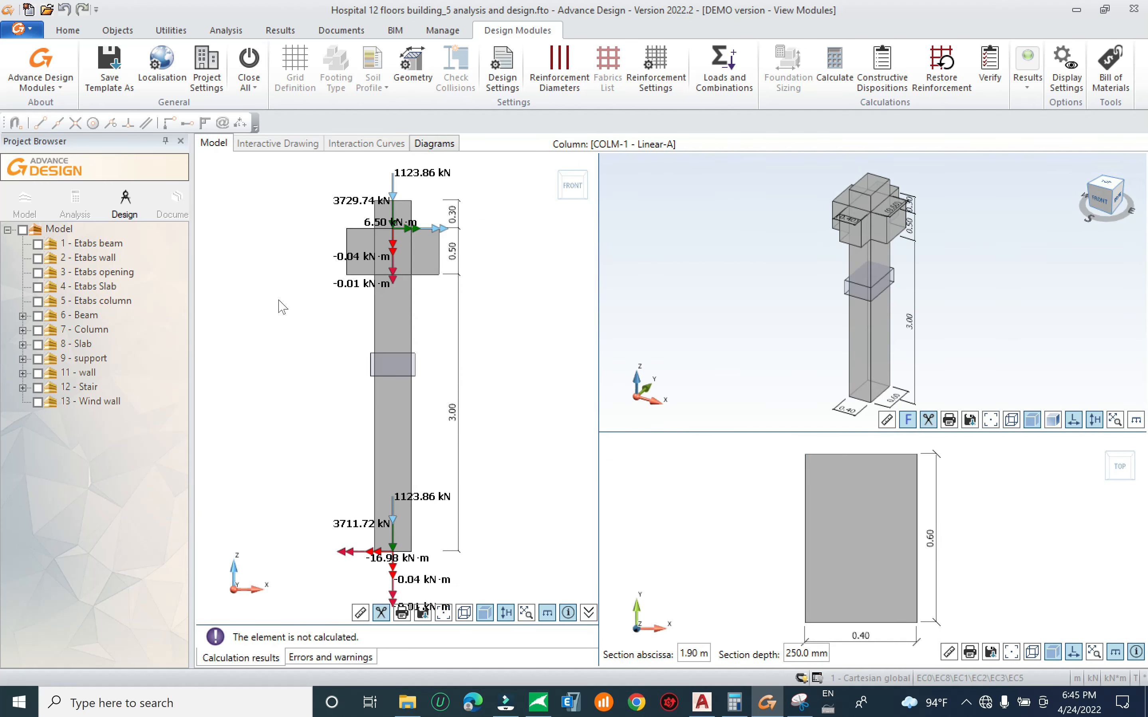
{"action": "left_click", "coordinate": [29, 30]}
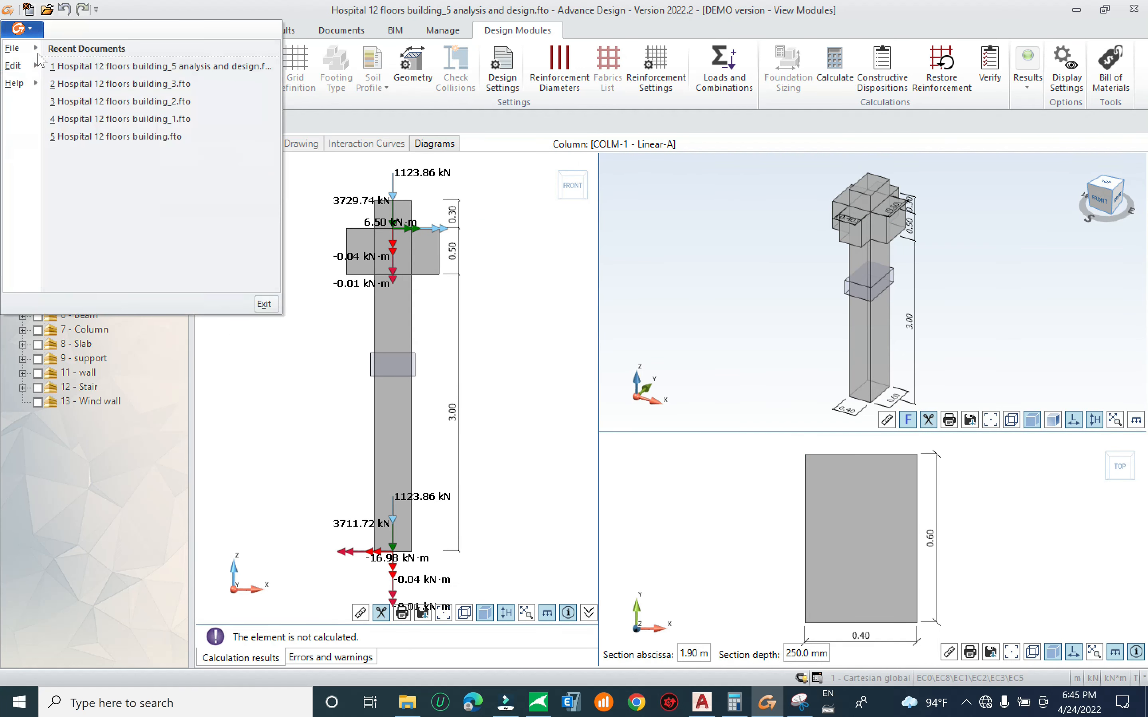
{"action": "mouse_move", "coordinate": [28, 48]}
{"action": "left_click", "coordinate": [110, 142]}
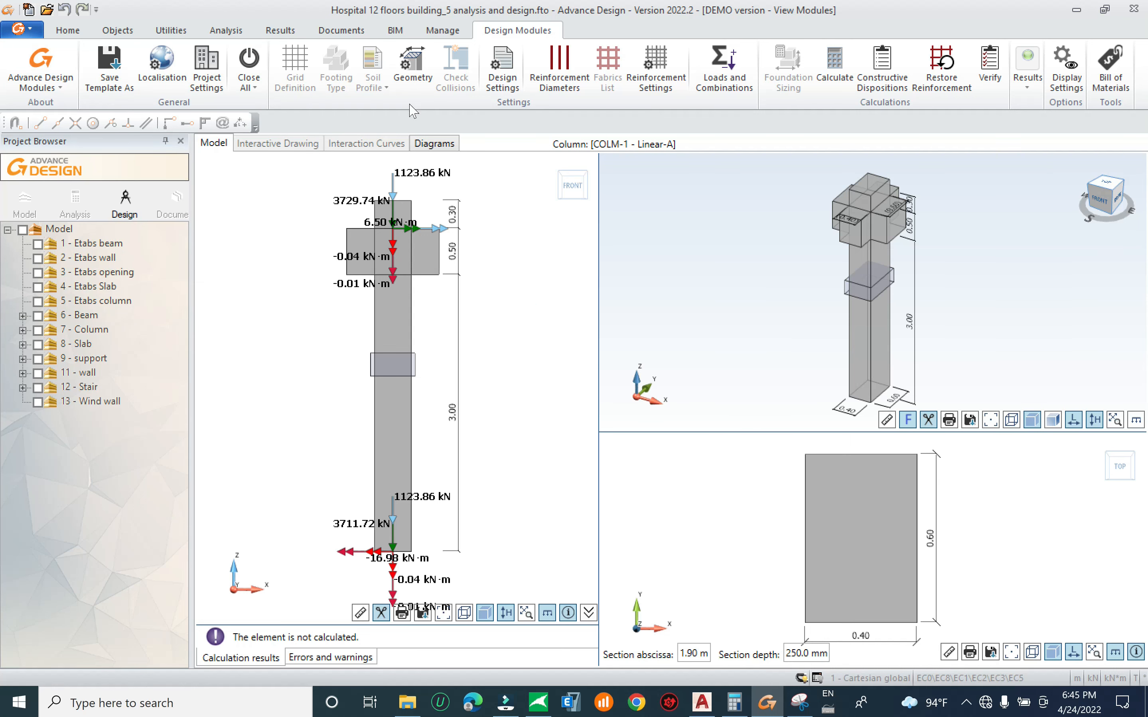
Review the column's section geometry, upper elements and buckling length settings, leaving them unchanged
{"action": "left_click", "coordinate": [414, 66]}
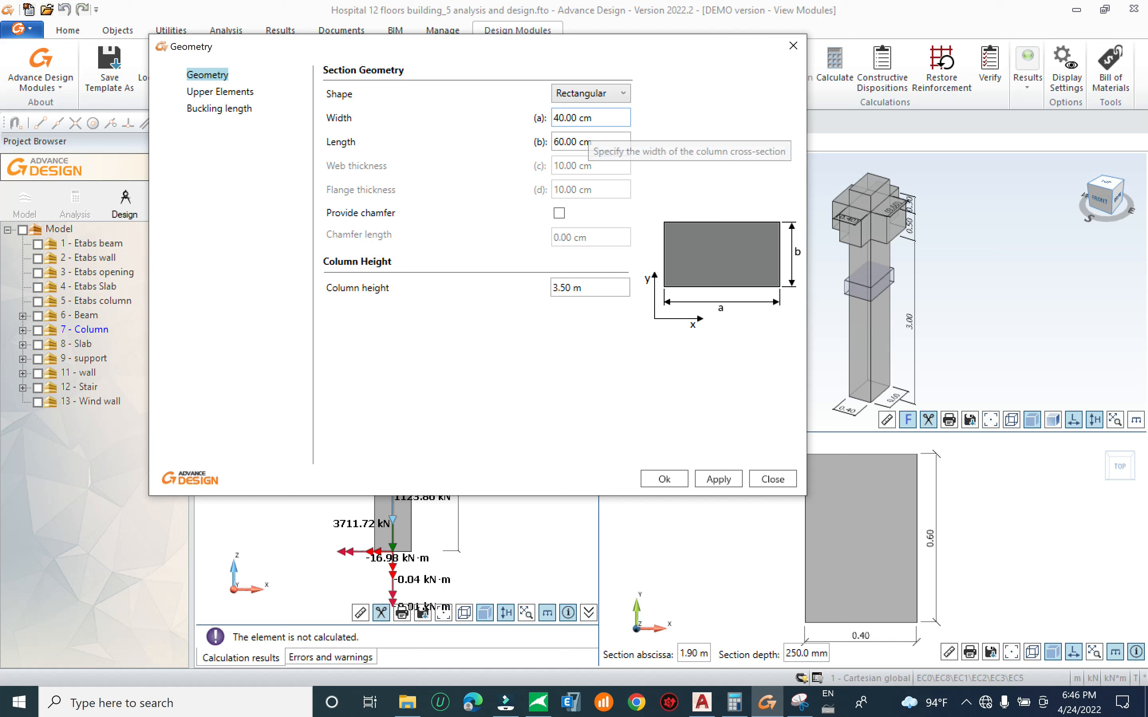
{"action": "left_click", "coordinate": [242, 93]}
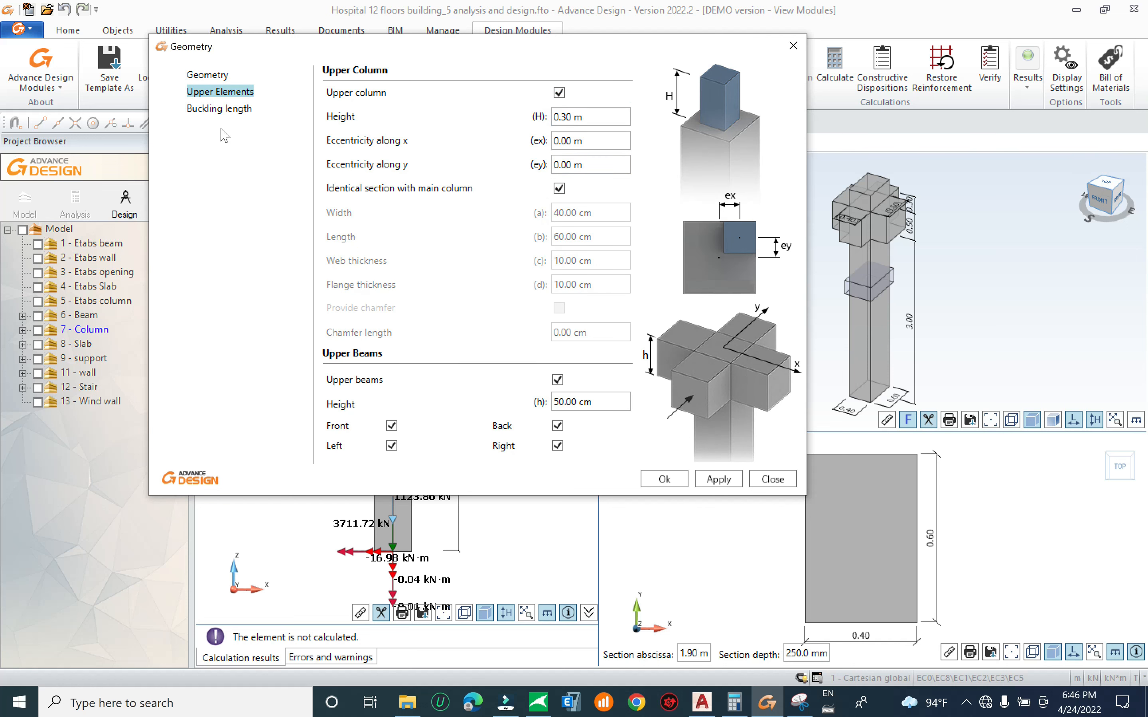
{"action": "left_click", "coordinate": [220, 109]}
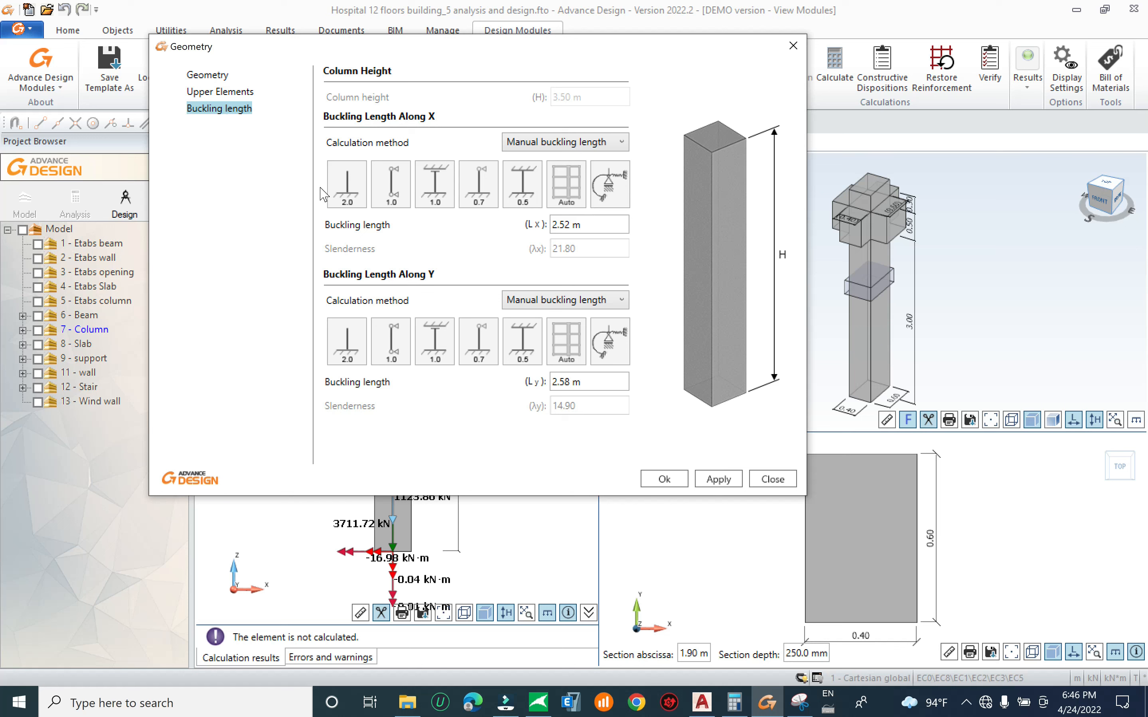
{"action": "left_click", "coordinate": [207, 75]}
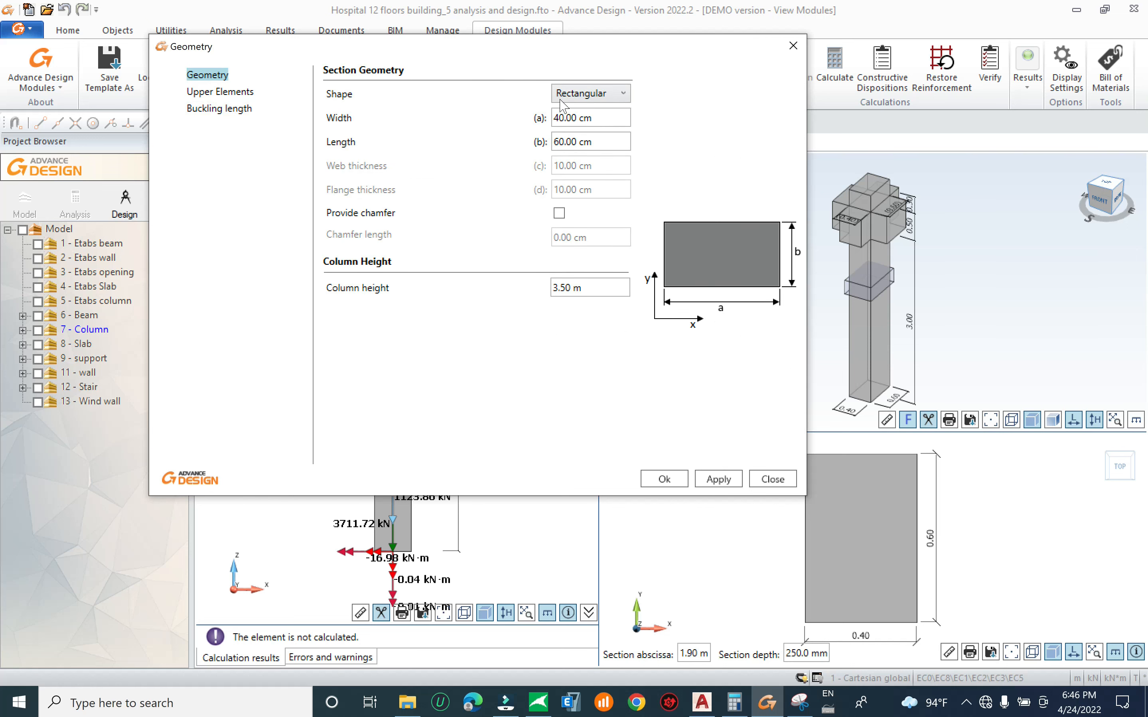
{"action": "left_click", "coordinate": [793, 46]}
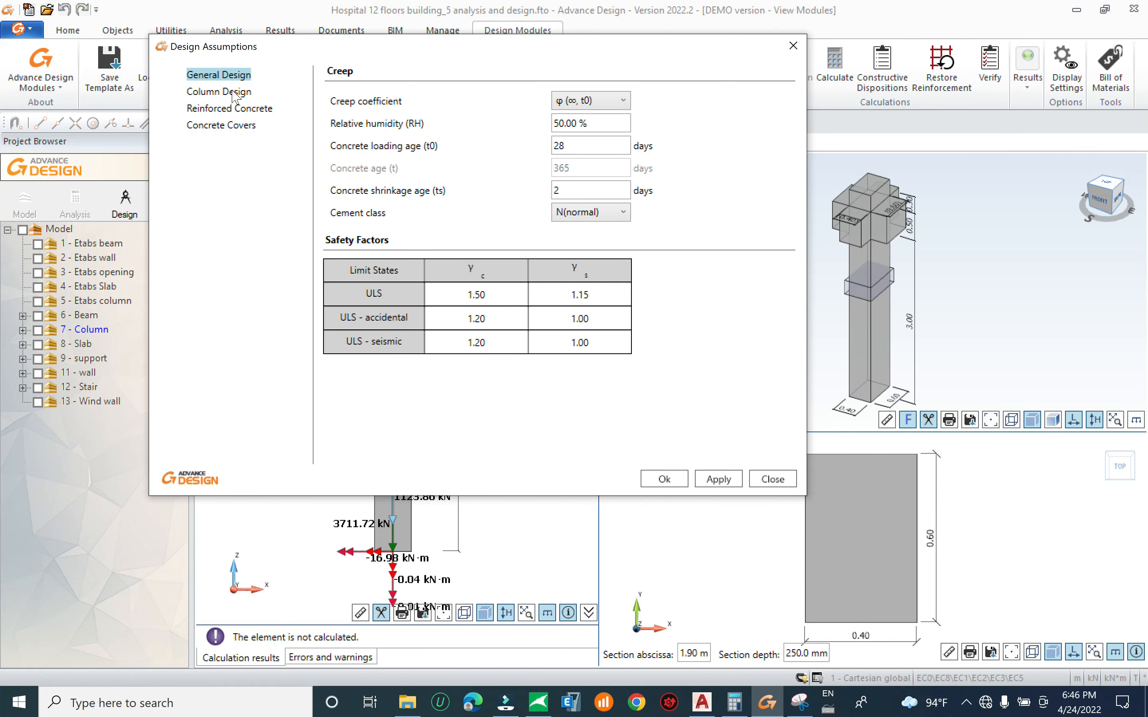
Review the column's design assumptions for general design, column design, reinforced concrete and concrete covers, and close them
{"action": "left_click", "coordinate": [198, 91]}
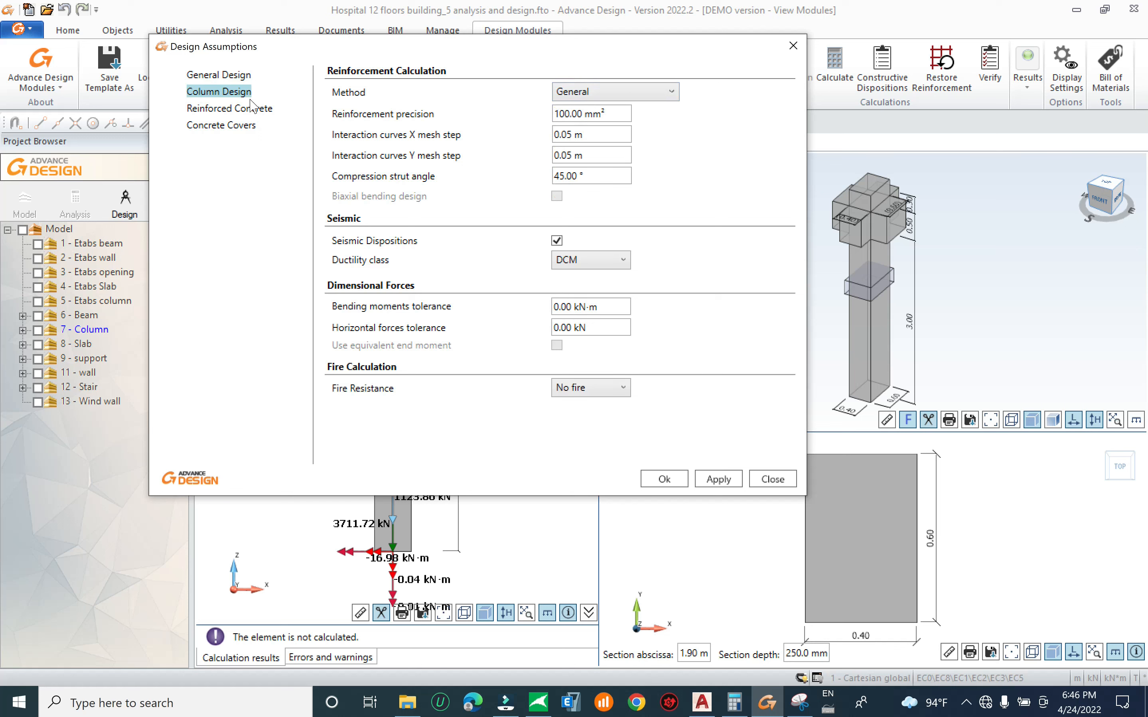
{"action": "left_click", "coordinate": [241, 113]}
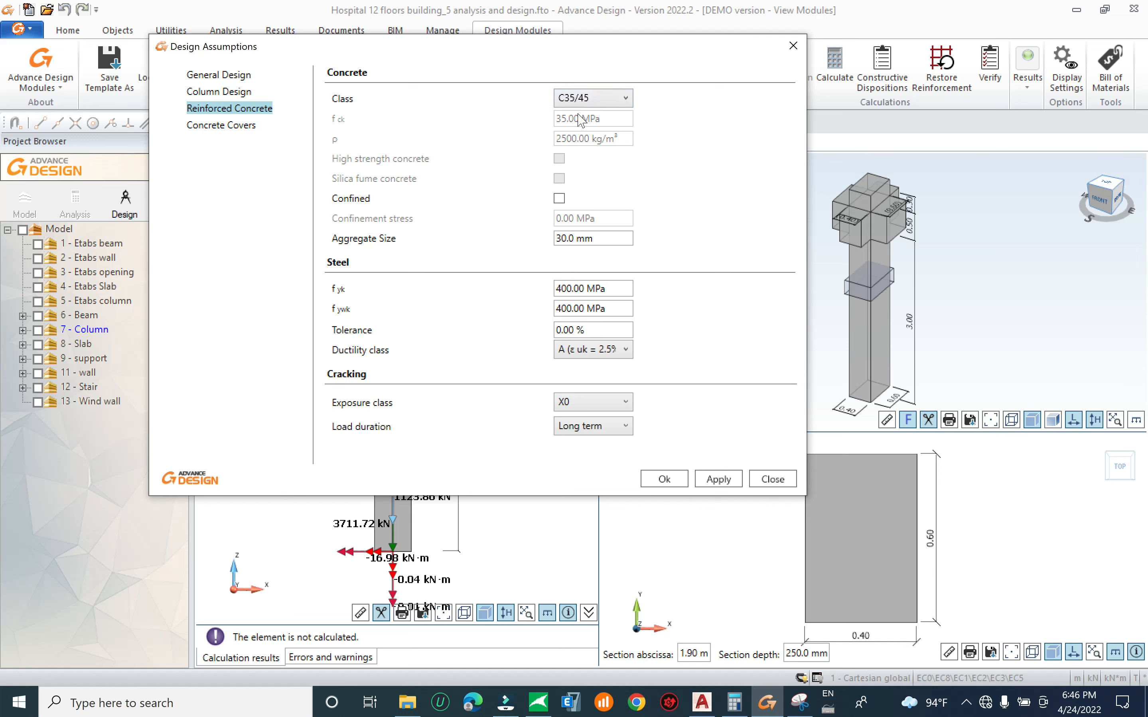
{"action": "left_click", "coordinate": [251, 132]}
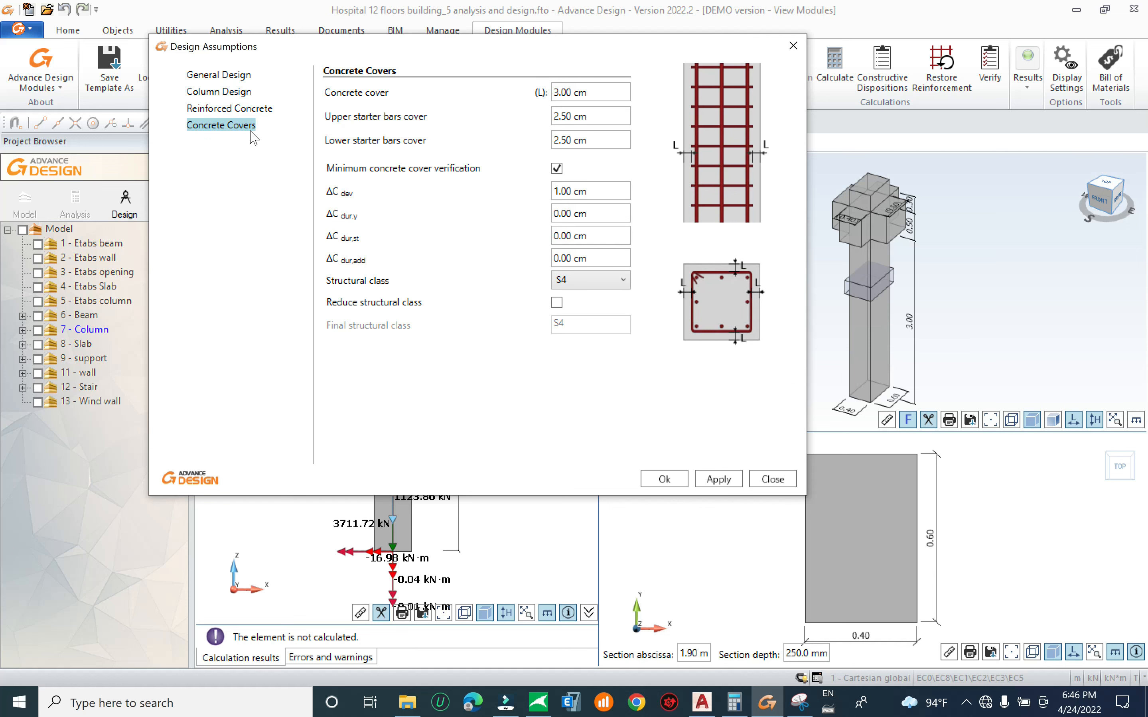
{"action": "left_click", "coordinate": [761, 475]}
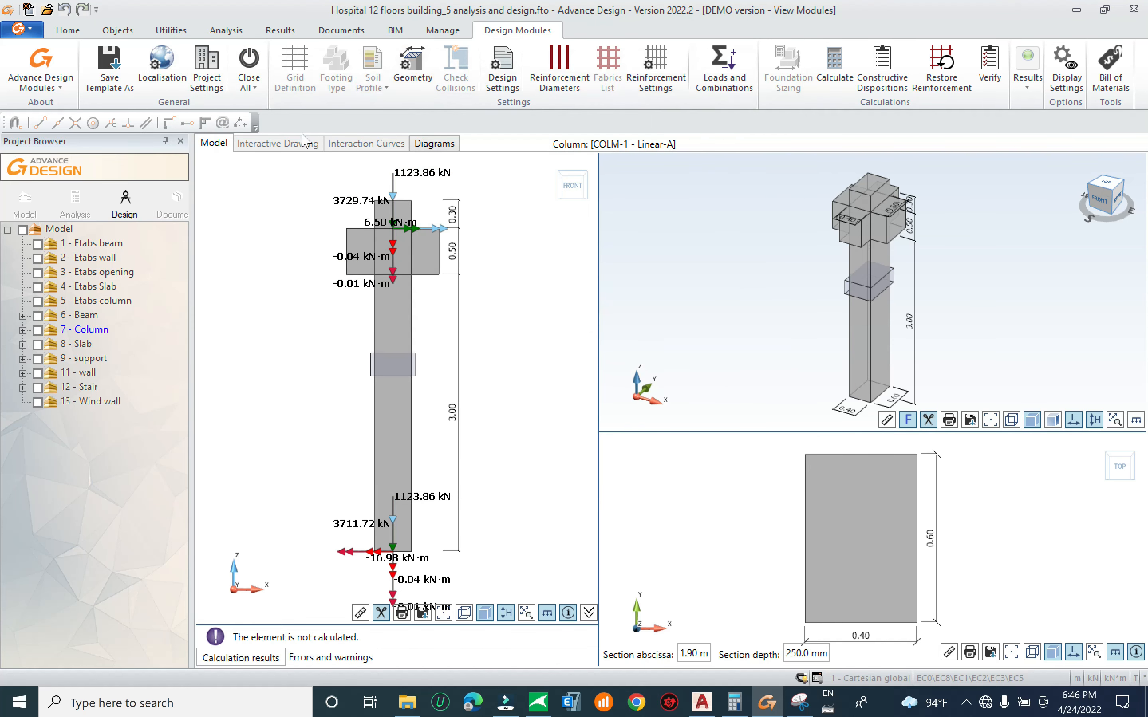
Set the column's rectangular section width to 50 cm in the geometry settings and apply it
{"action": "left_click", "coordinate": [412, 71]}
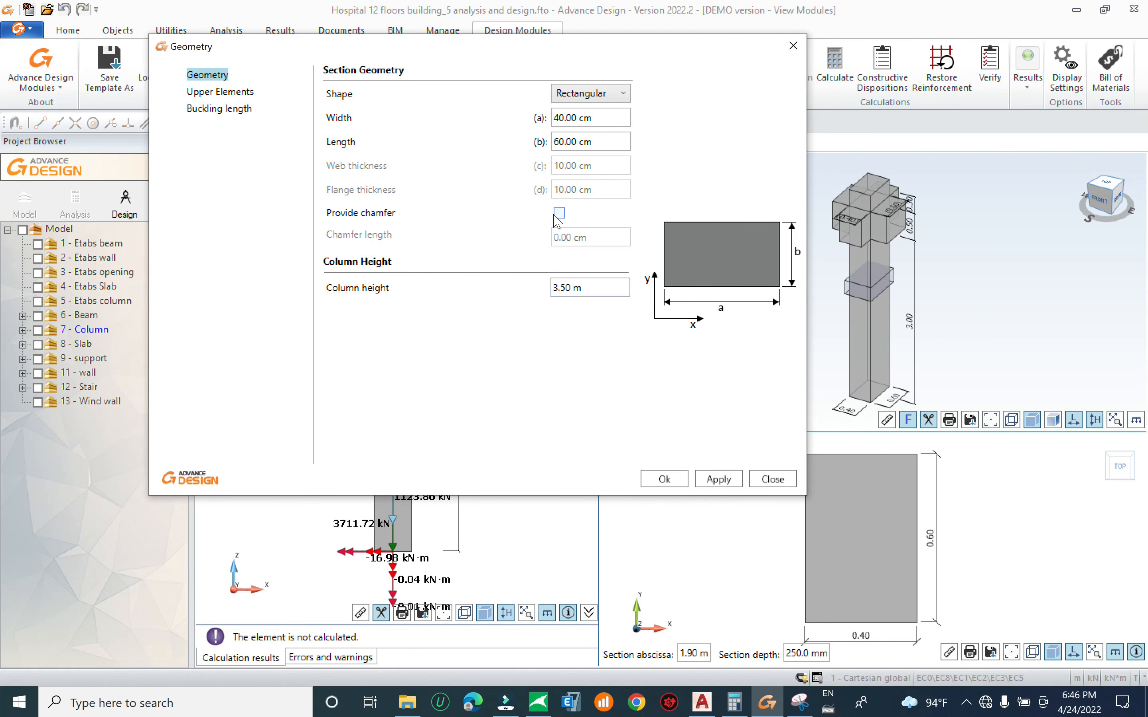
{"action": "left_click", "coordinate": [563, 118]}
{"action": "left_click", "coordinate": [563, 118]}
{"action": "left_click_drag", "start_coordinate": [566, 118], "coordinate": [554, 118]}
{"action": "type", "text": "50."}
{"action": "left_click", "coordinate": [604, 141]}
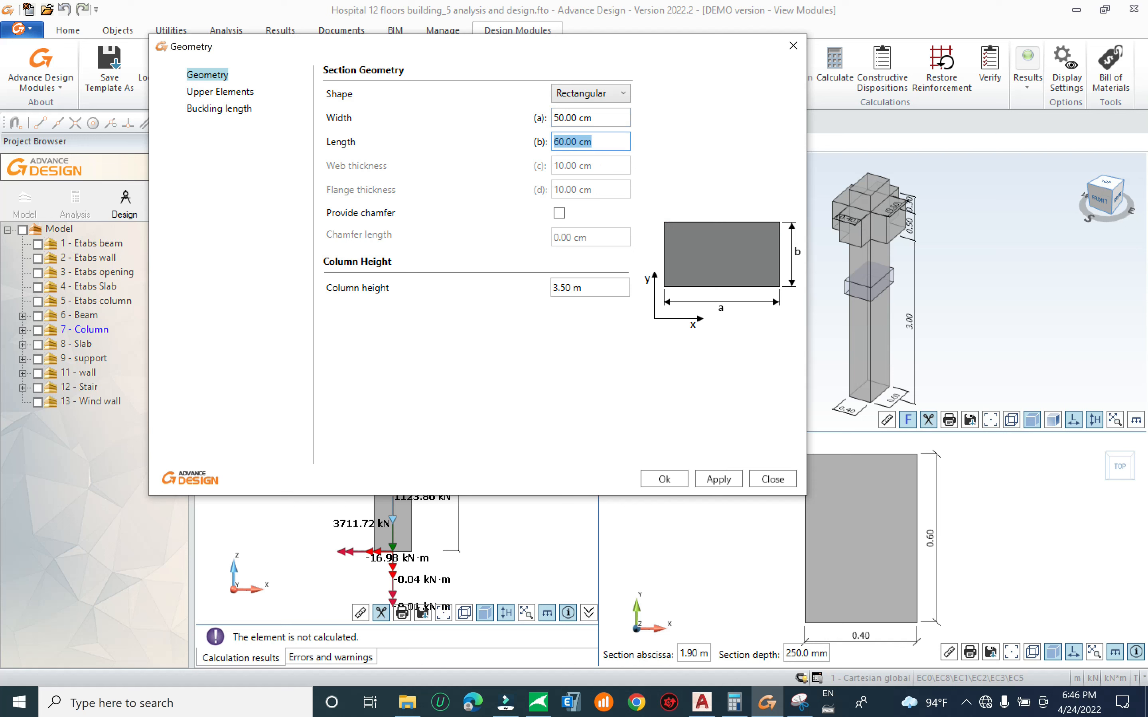
{"action": "left_click", "coordinate": [591, 117]}
{"action": "key", "text": "Tab"}
{"action": "left_click", "coordinate": [717, 479]}
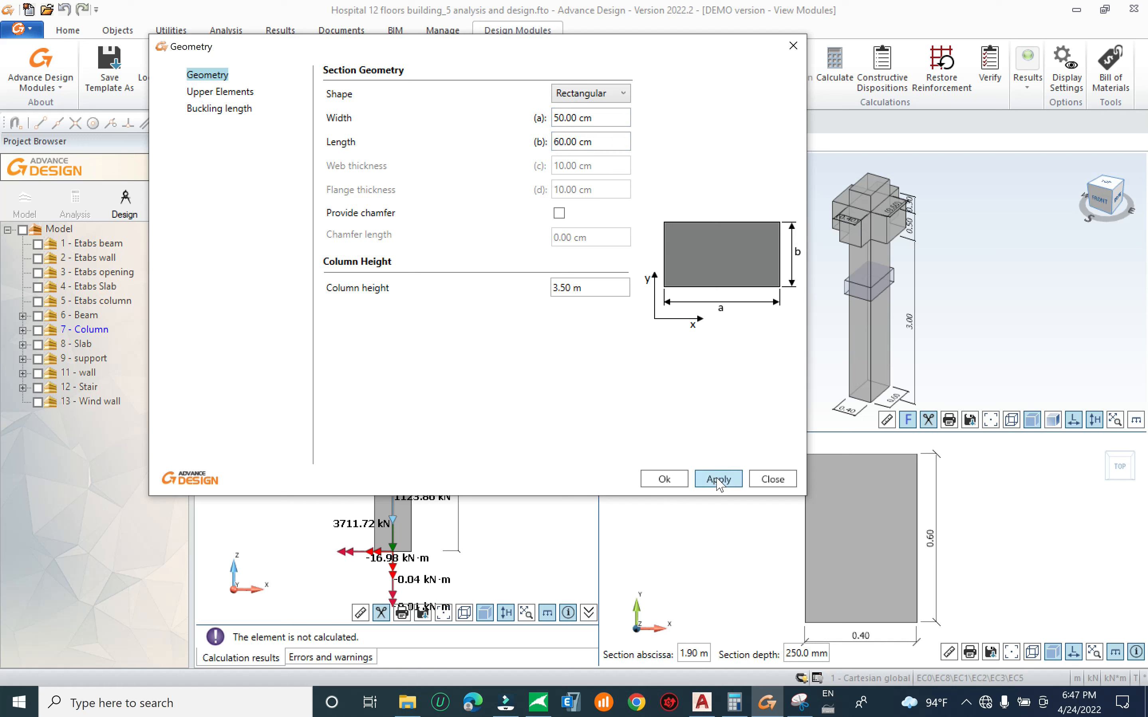
{"action": "left_click", "coordinate": [663, 479]}
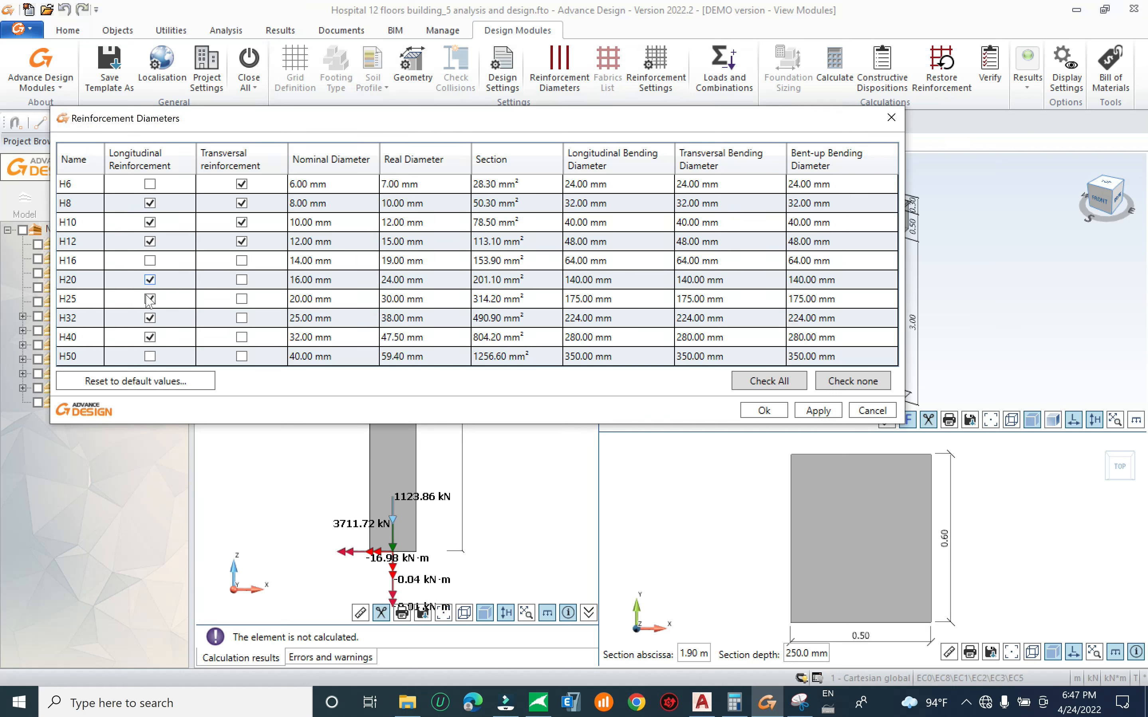
Exclude the H32, H40, H10 and H12 bars from the longitudinal reinforcement diameters
{"action": "left_click", "coordinate": [150, 318]}
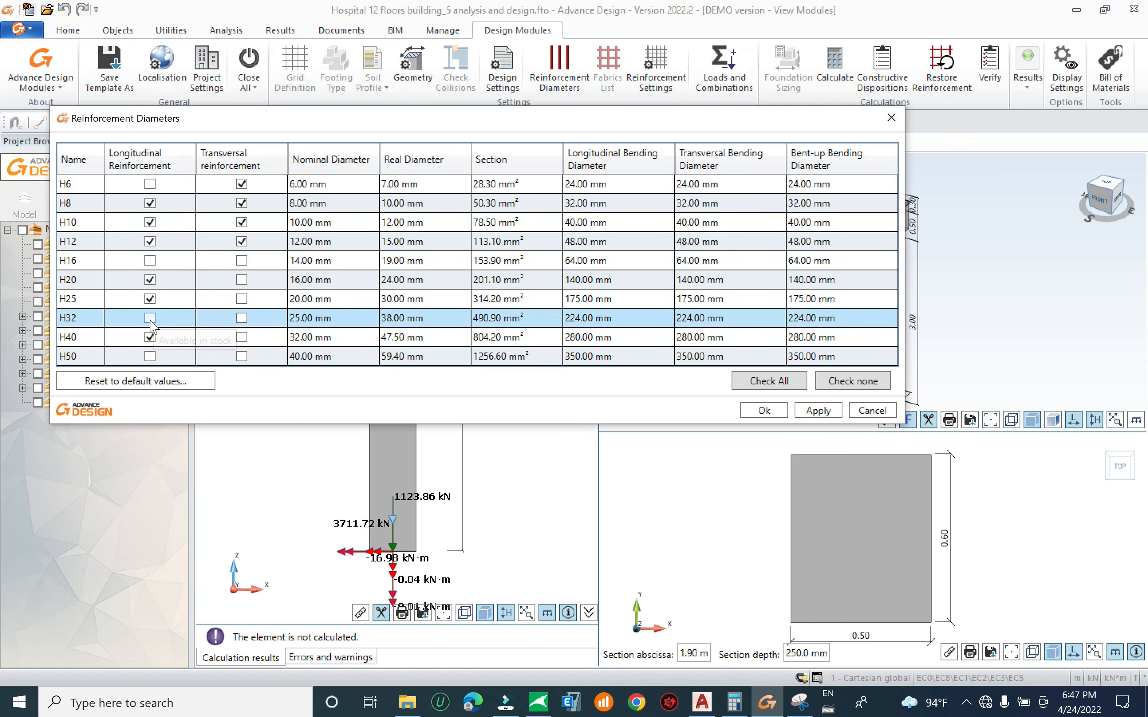
{"action": "left_click", "coordinate": [150, 337]}
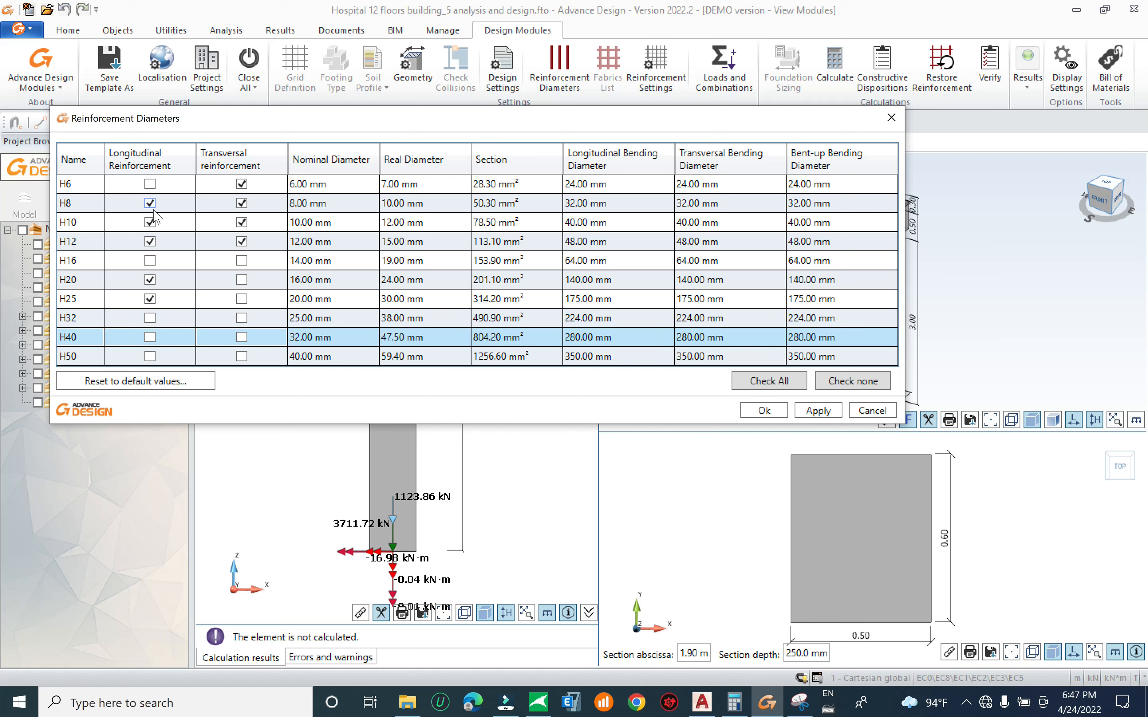
{"action": "left_click", "coordinate": [150, 223]}
{"action": "left_click", "coordinate": [150, 222]}
{"action": "left_click", "coordinate": [150, 241]}
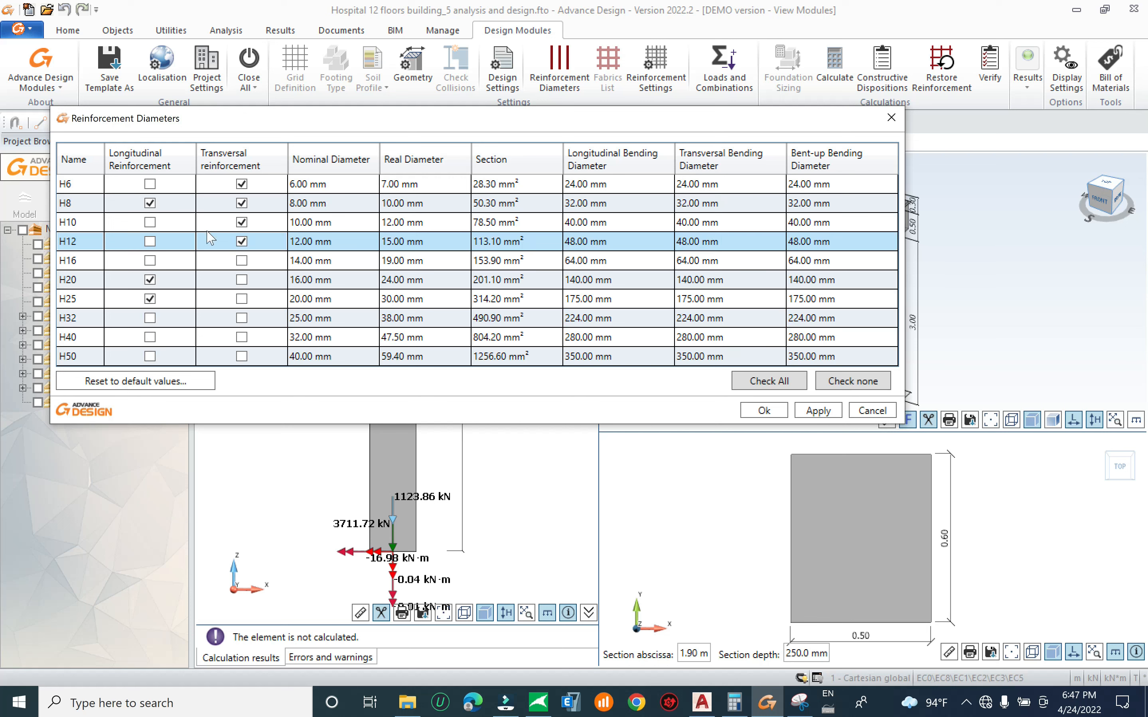
Exclude the H6, H10 and H12 bars from transversal reinforcement, leaving only H8, and apply the diameter selection
{"action": "left_click", "coordinate": [241, 184]}
{"action": "left_click", "coordinate": [242, 222]}
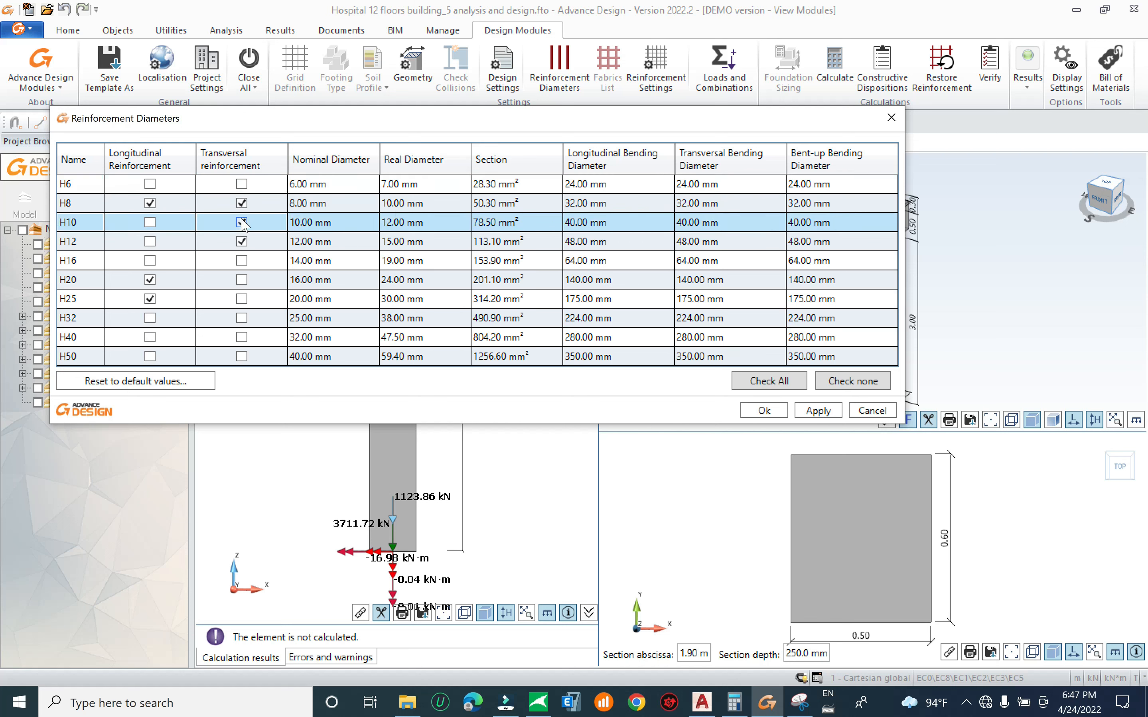
{"action": "left_click", "coordinate": [242, 241]}
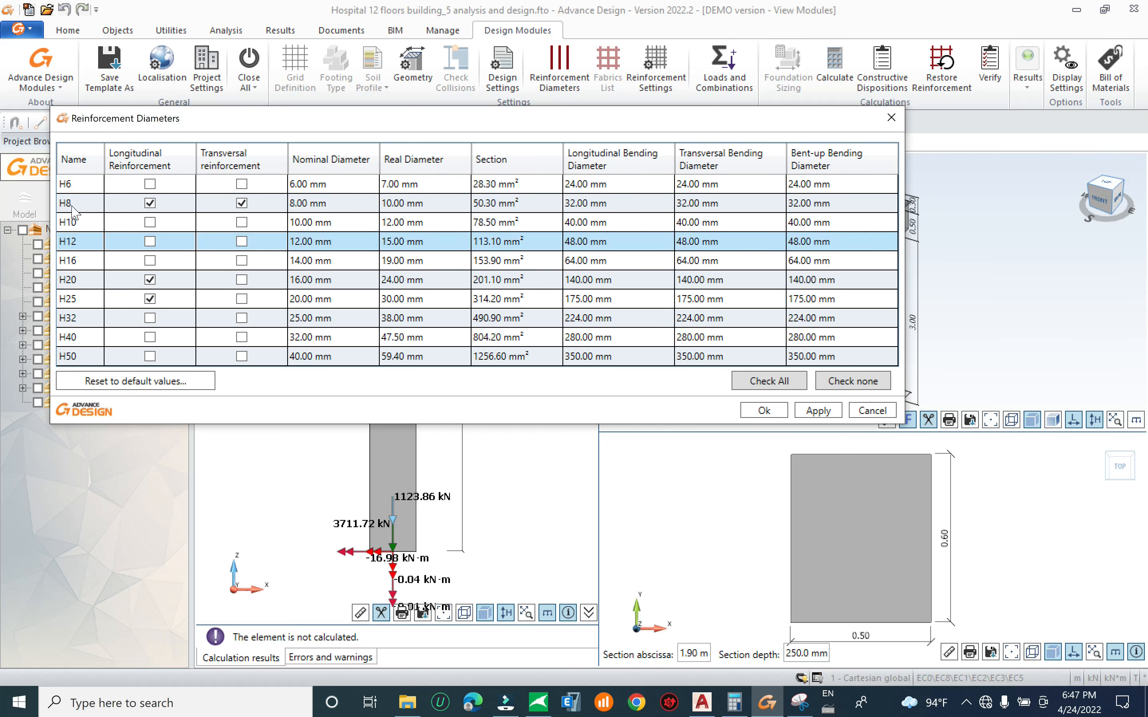
{"action": "left_click", "coordinate": [74, 206]}
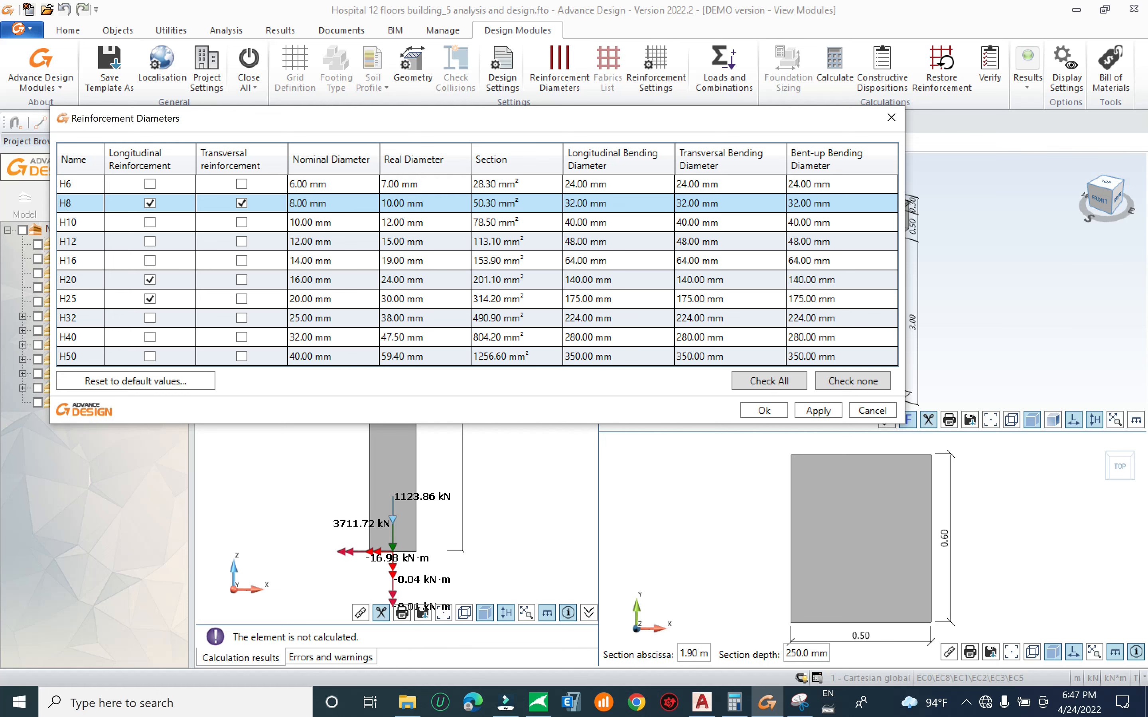
{"action": "left_click", "coordinate": [818, 411]}
{"action": "left_click", "coordinate": [773, 412]}
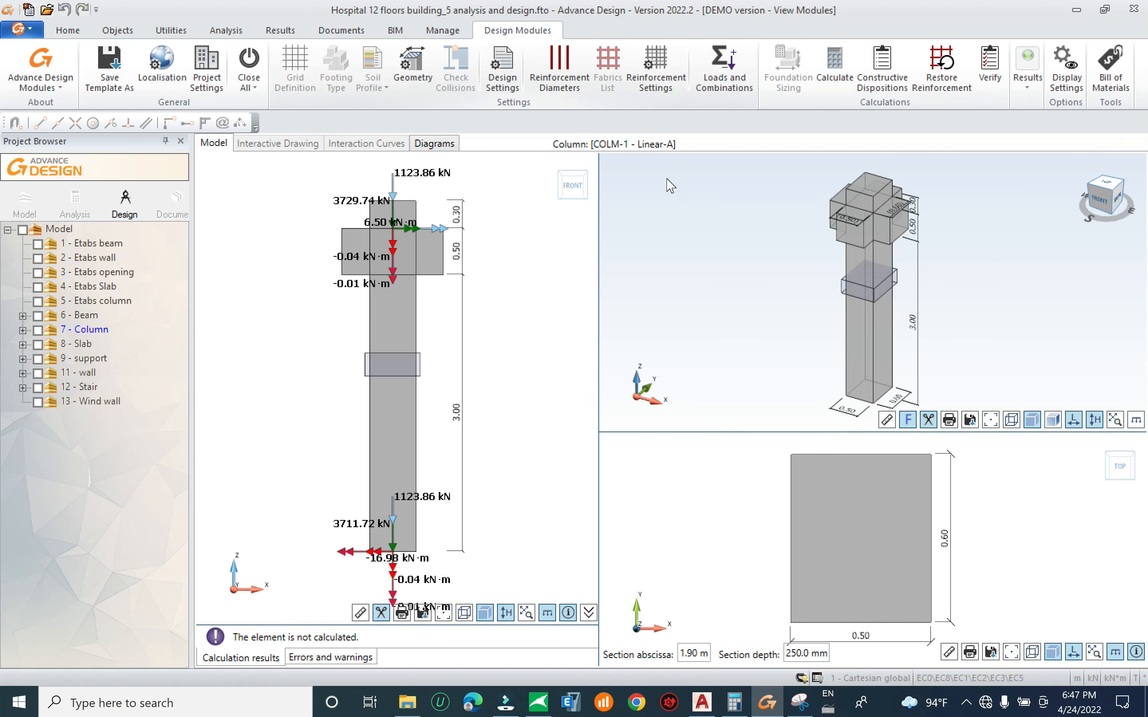
Generate the column's ULS STR and SLS load combinations with the default concomitance matrix and view the design combinations list
{"action": "left_click", "coordinate": [721, 85]}
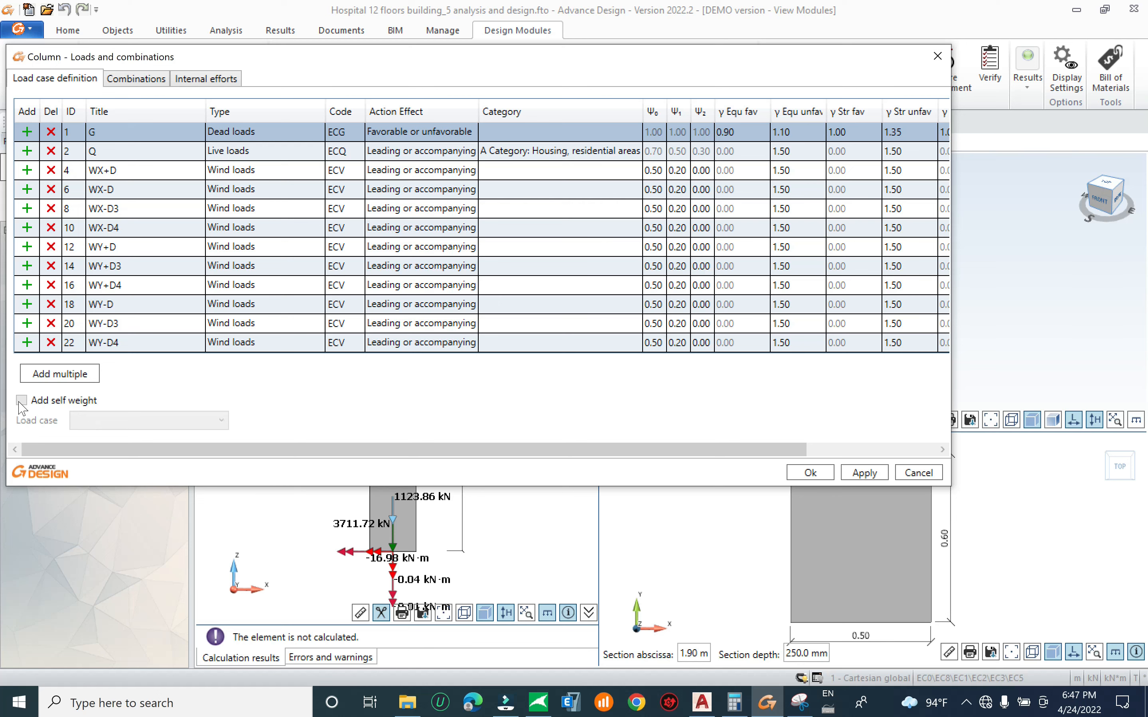
{"action": "left_click", "coordinate": [154, 82]}
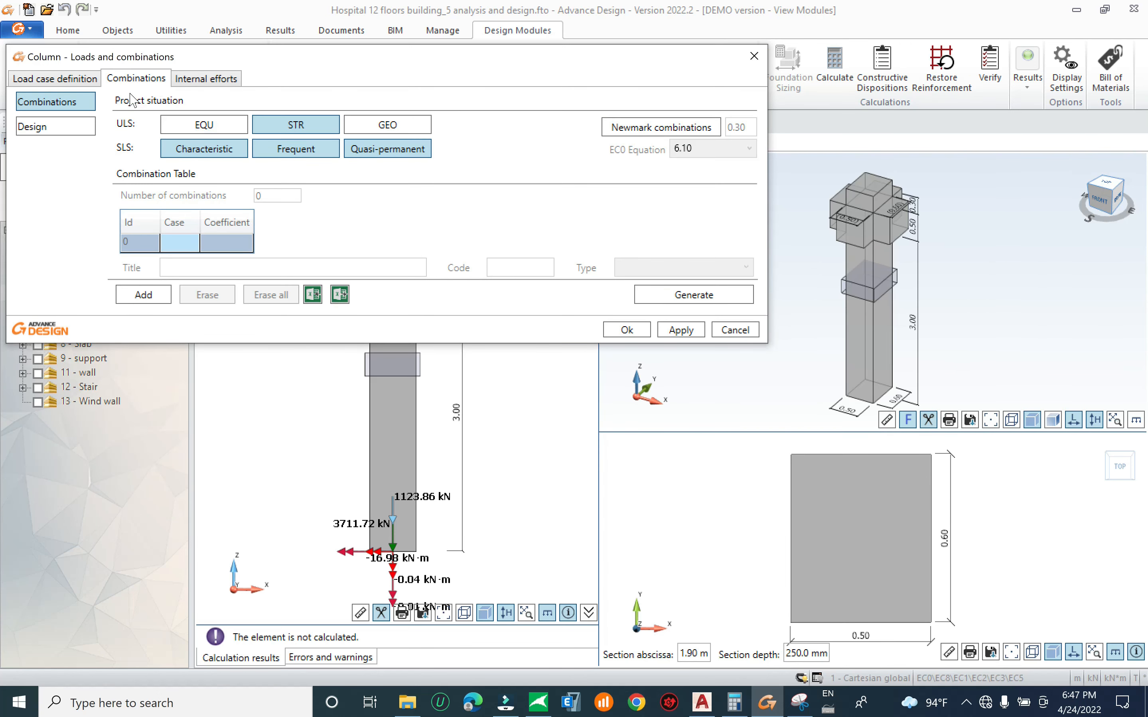
{"action": "left_click", "coordinate": [41, 129]}
{"action": "left_click", "coordinate": [55, 107]}
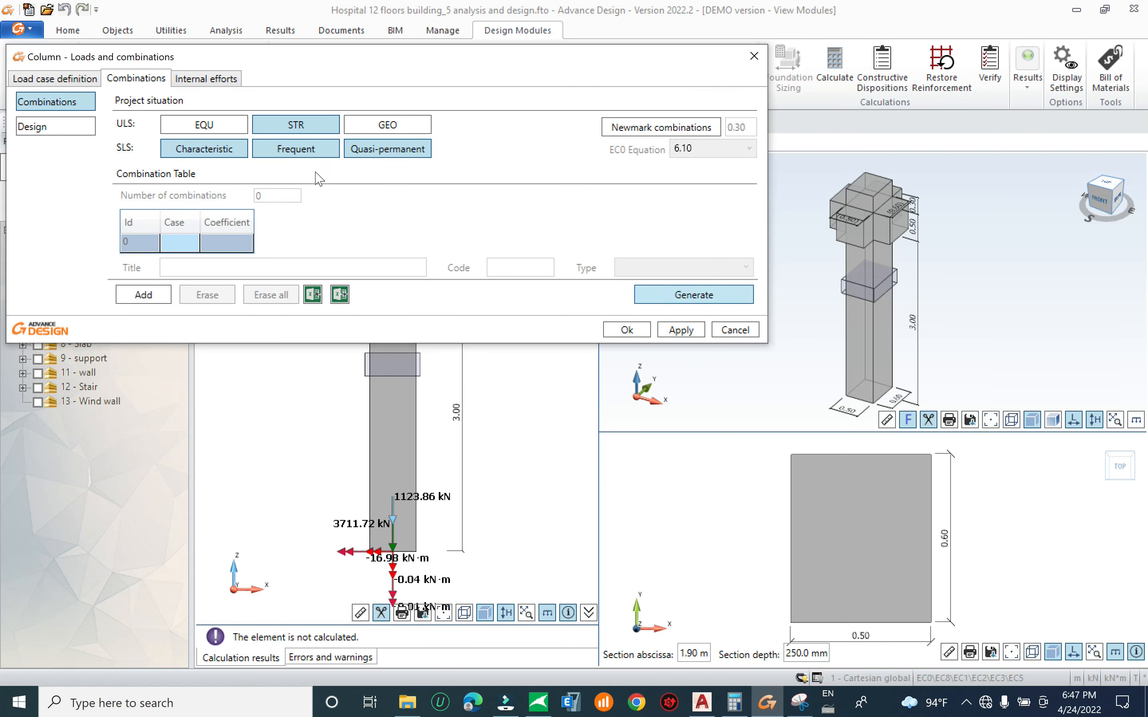
{"action": "left_click", "coordinate": [697, 296]}
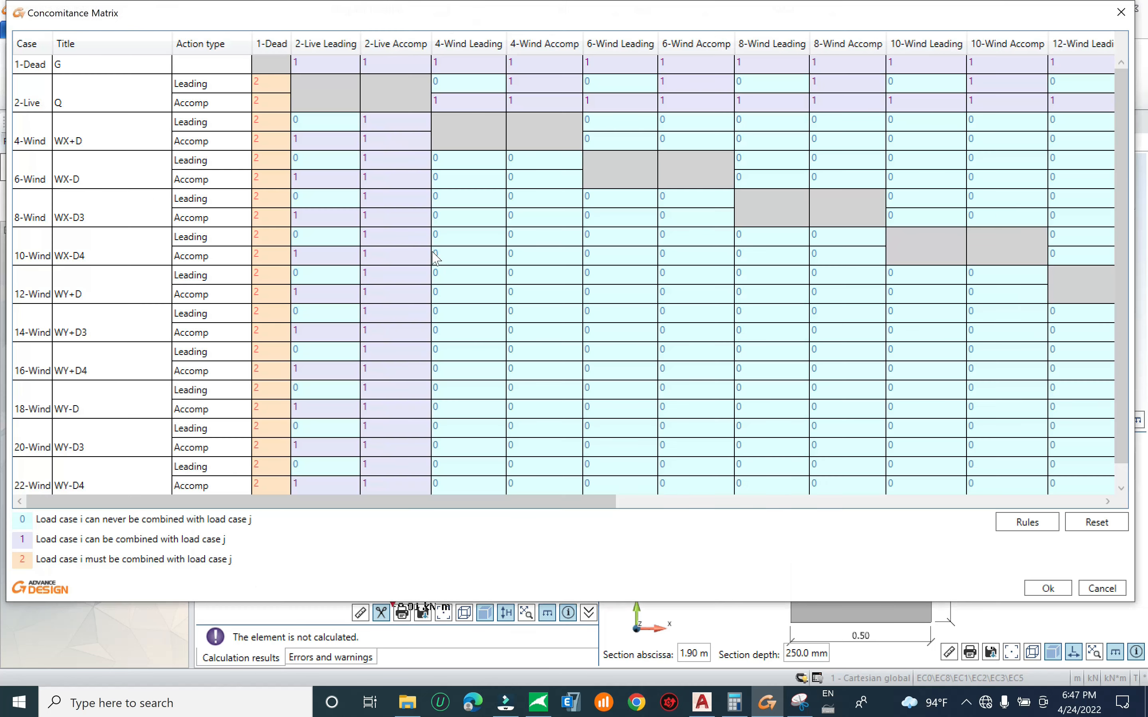
{"action": "left_click", "coordinate": [1046, 589]}
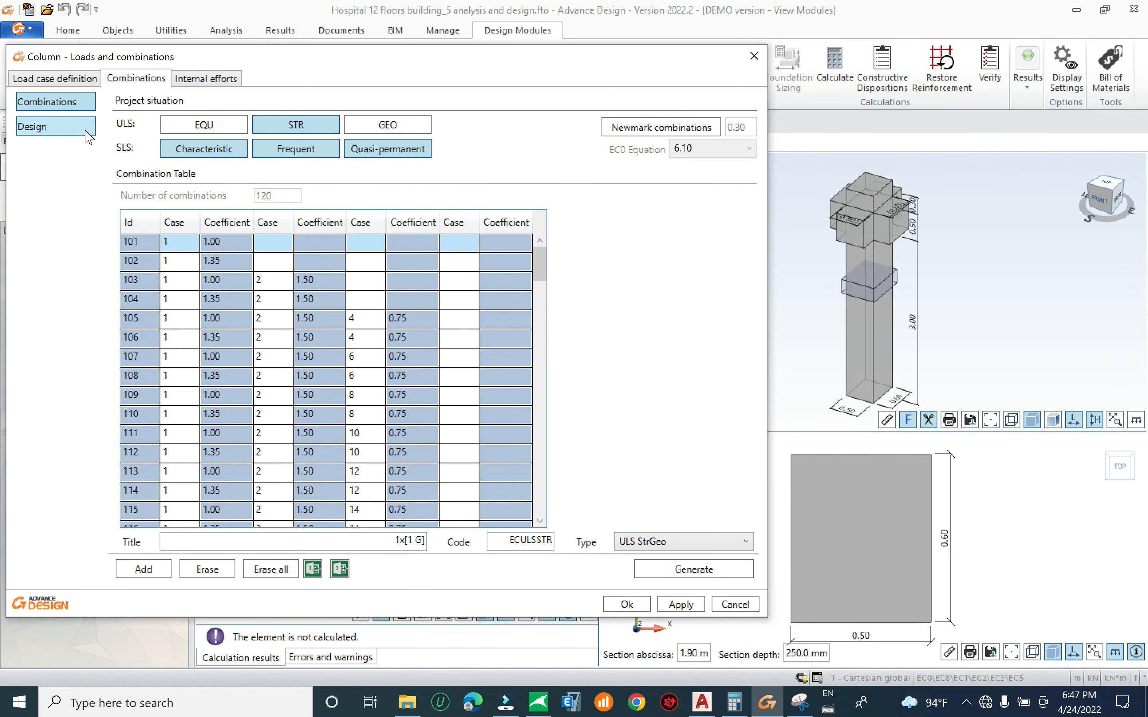
{"action": "left_click", "coordinate": [80, 134]}
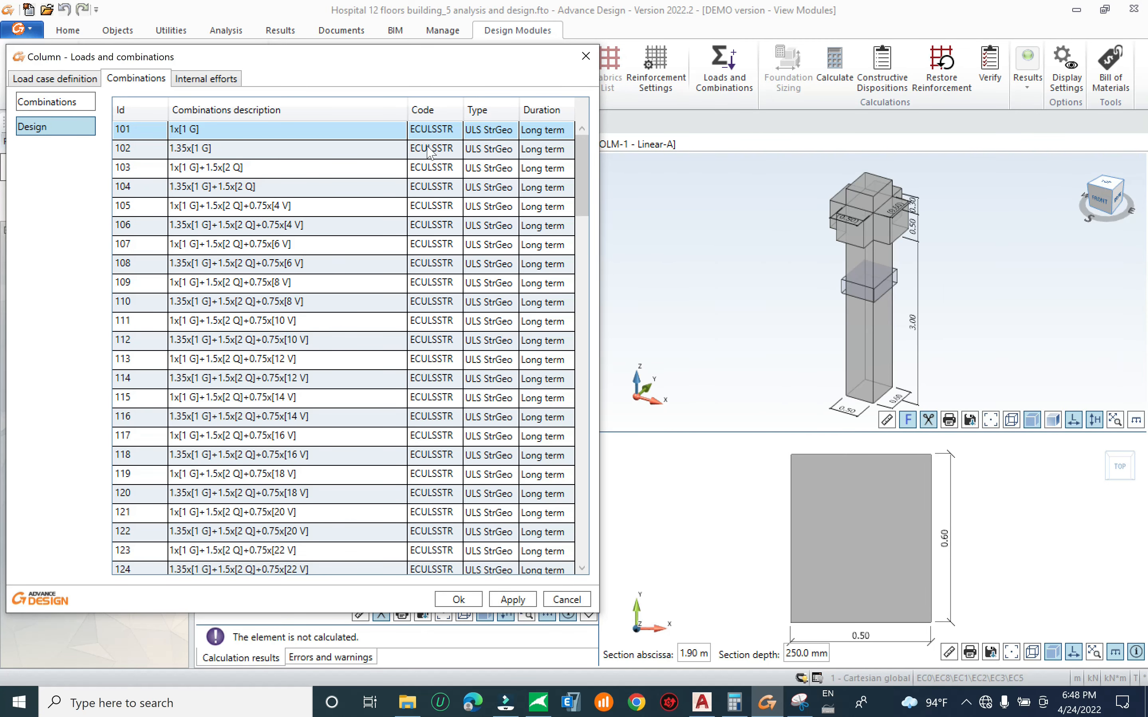
Inspect the internal efforts for the column's top and bottom loads, declining the apply prompt, and accept the loads and combinations
{"action": "left_click", "coordinate": [223, 80]}
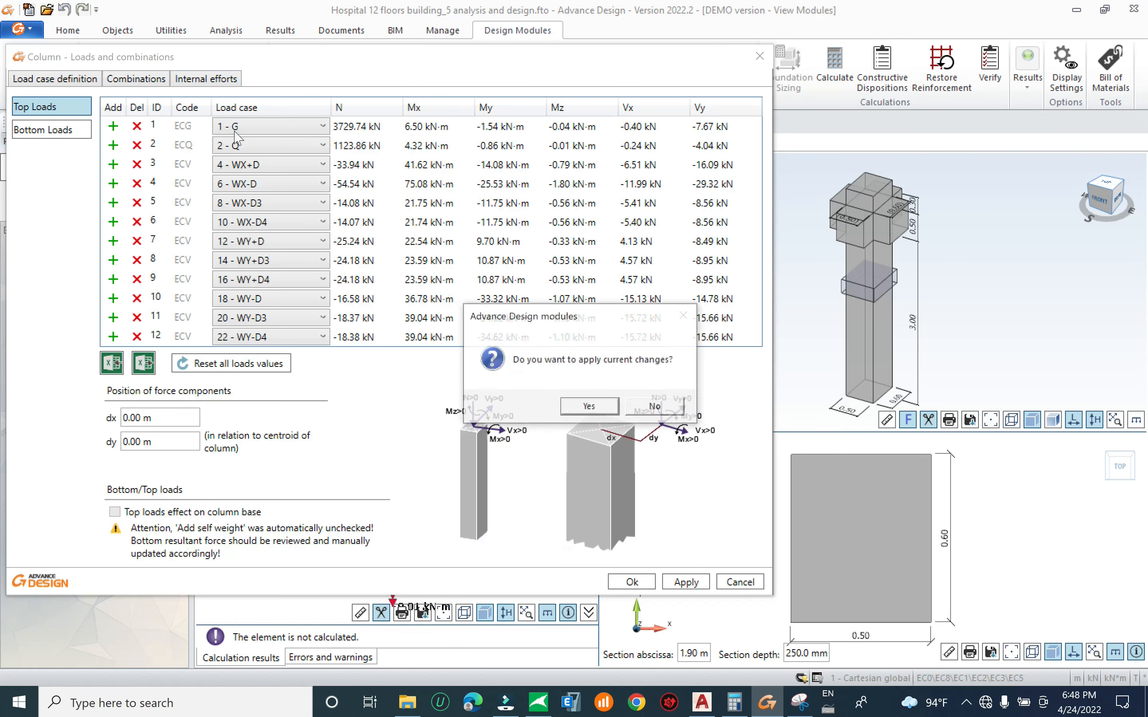
{"action": "left_click", "coordinate": [655, 405]}
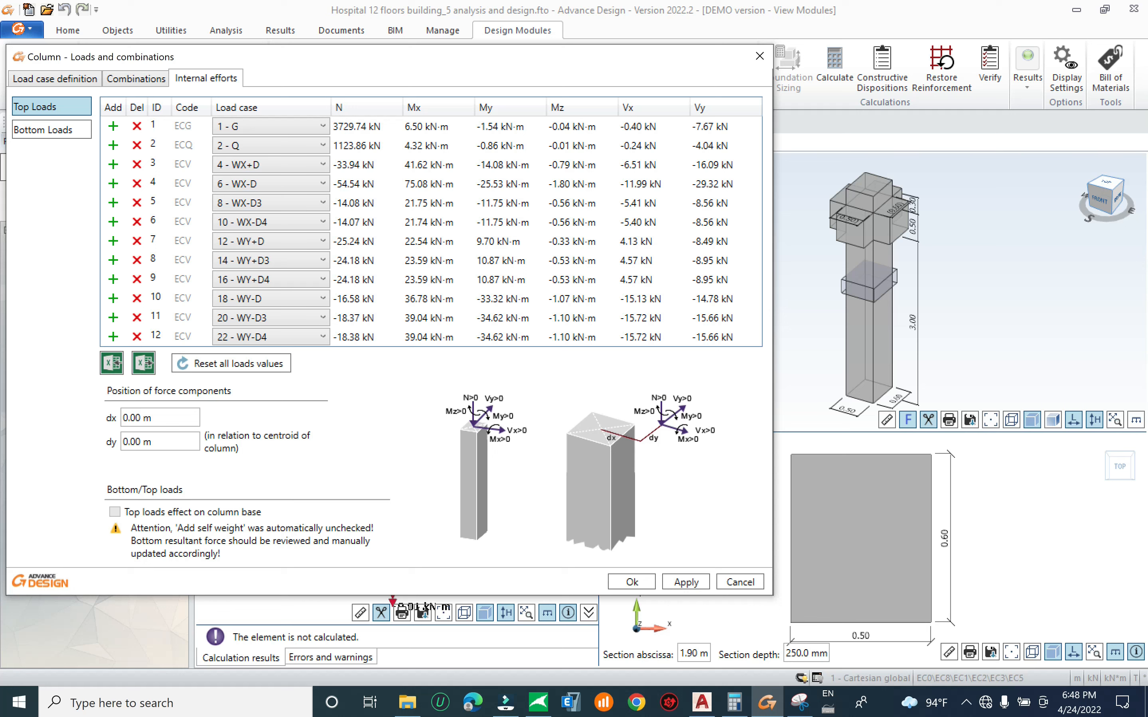
{"action": "left_click", "coordinate": [53, 131]}
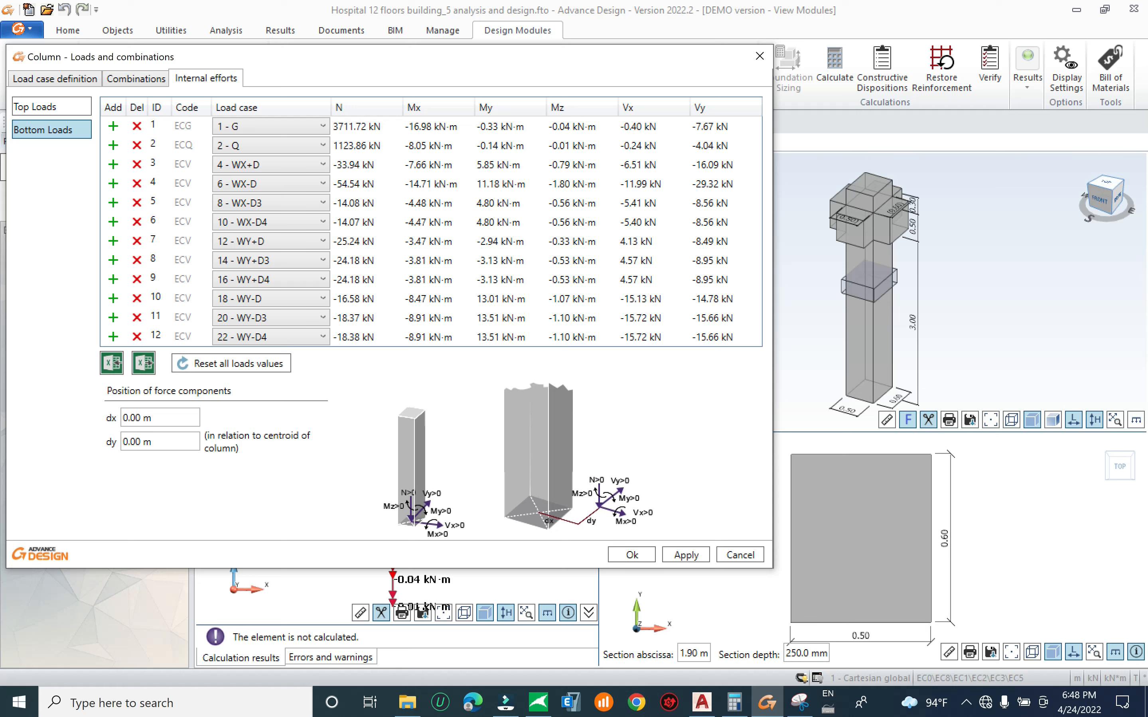
{"action": "left_click", "coordinate": [709, 188]}
{"action": "left_click", "coordinate": [578, 186]}
{"action": "left_click", "coordinate": [641, 185]}
{"action": "left_click", "coordinate": [47, 107]}
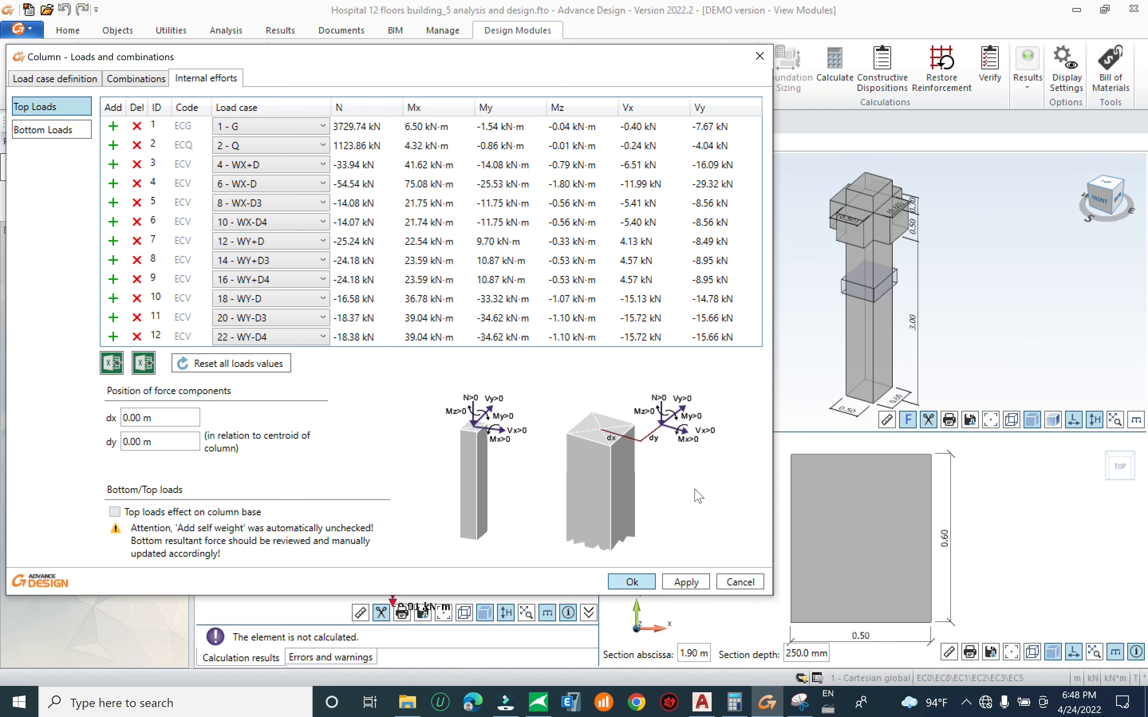
{"action": "left_click", "coordinate": [638, 582]}
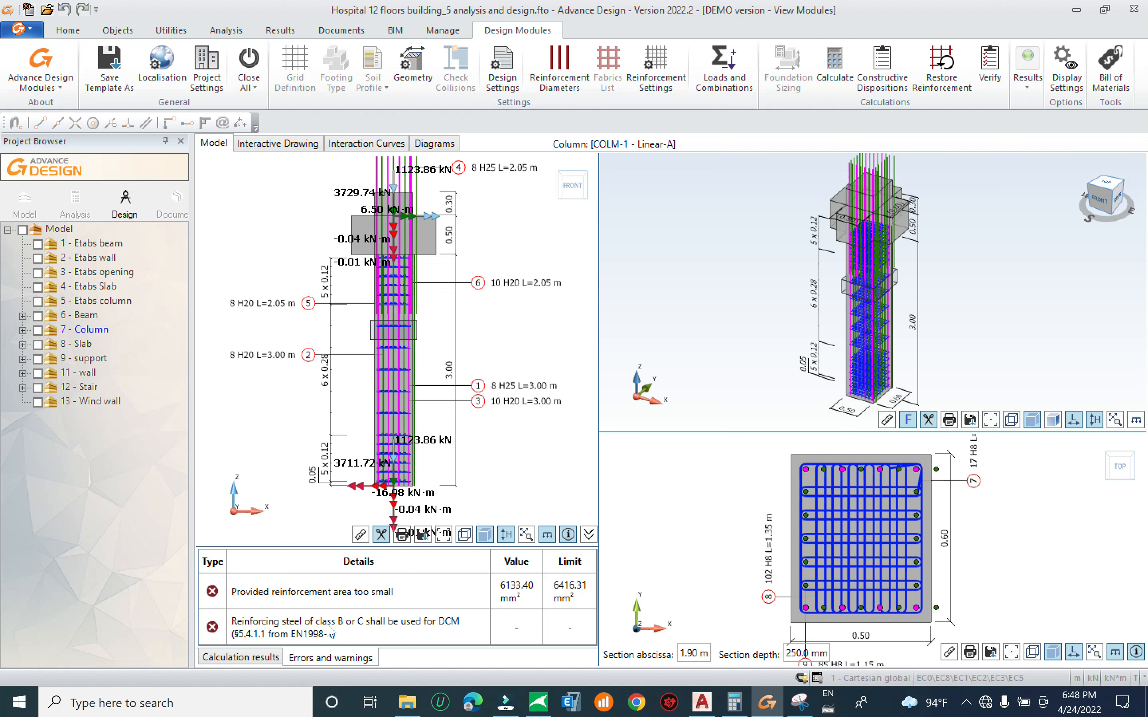
Examine the column's calculation results, widening the results area to show the design efforts, buckling values and reinforcement ratios
{"action": "left_click", "coordinate": [253, 659]}
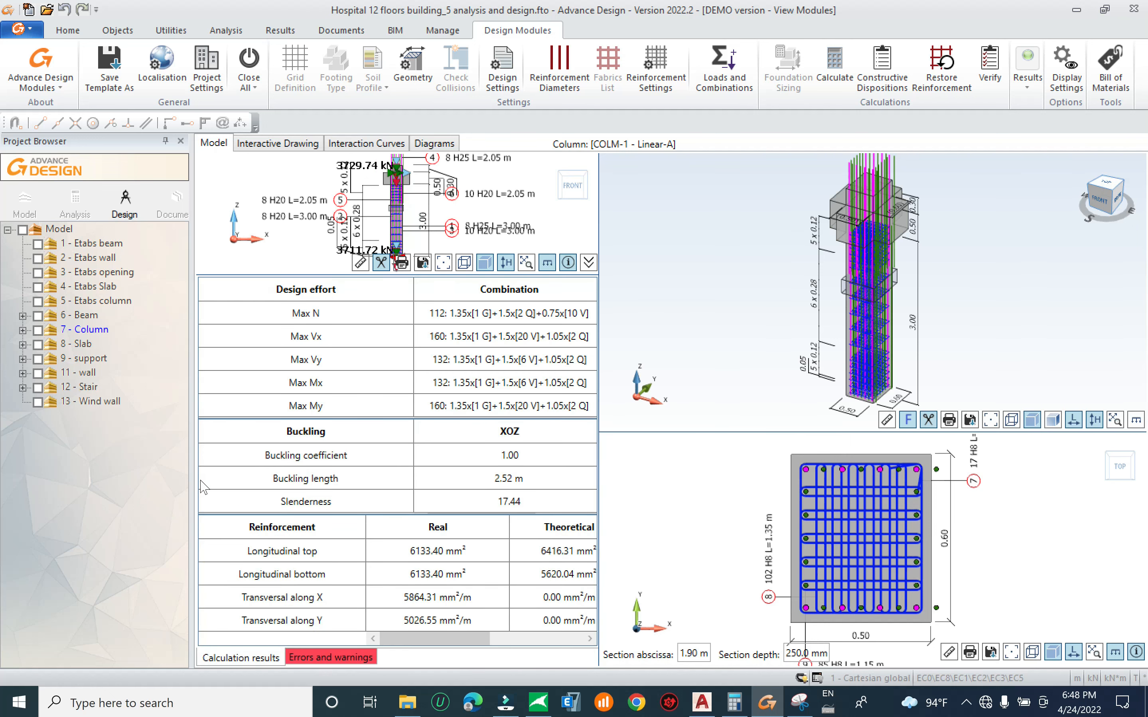
{"action": "left_click_drag", "start_coordinate": [191, 466], "coordinate": [101, 237]}
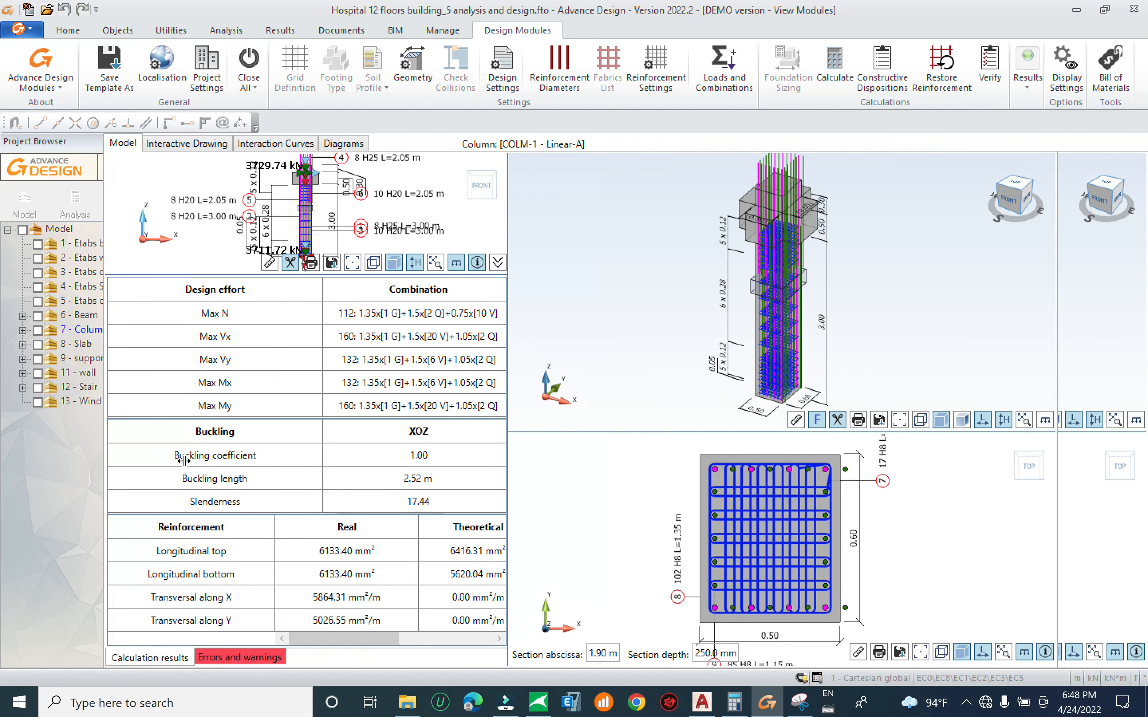
{"action": "left_click_drag", "start_coordinate": [547, 387], "coordinate": [828, 413]}
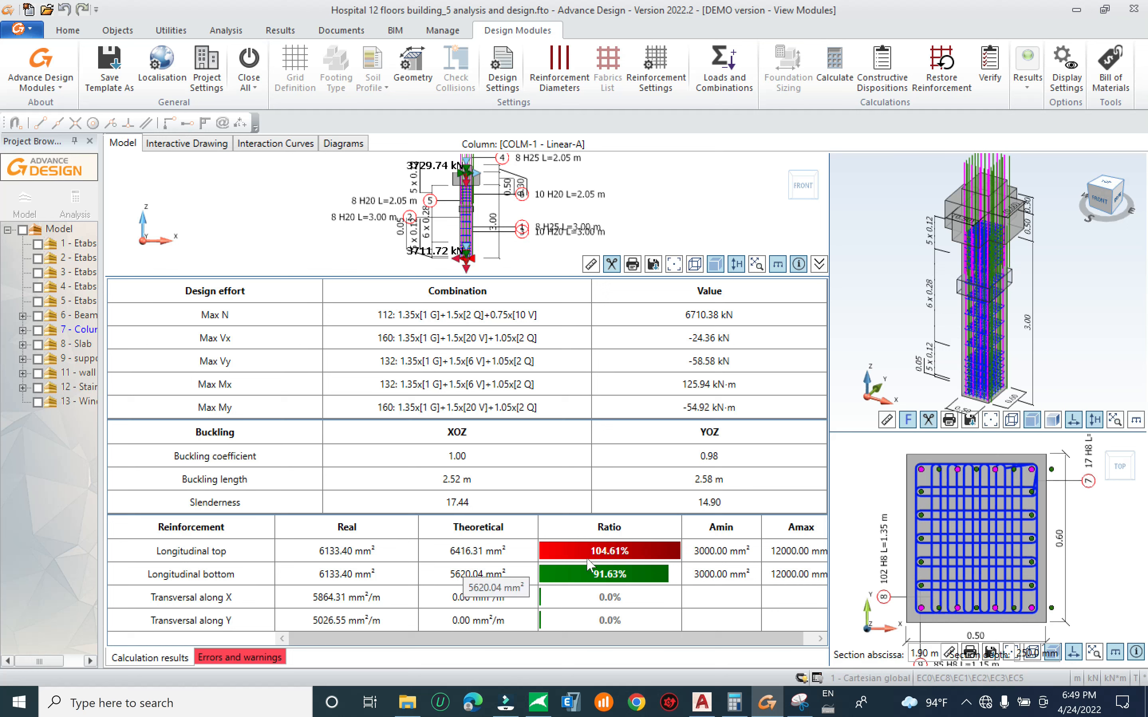
{"action": "left_click_drag", "start_coordinate": [574, 634], "coordinate": [474, 643]}
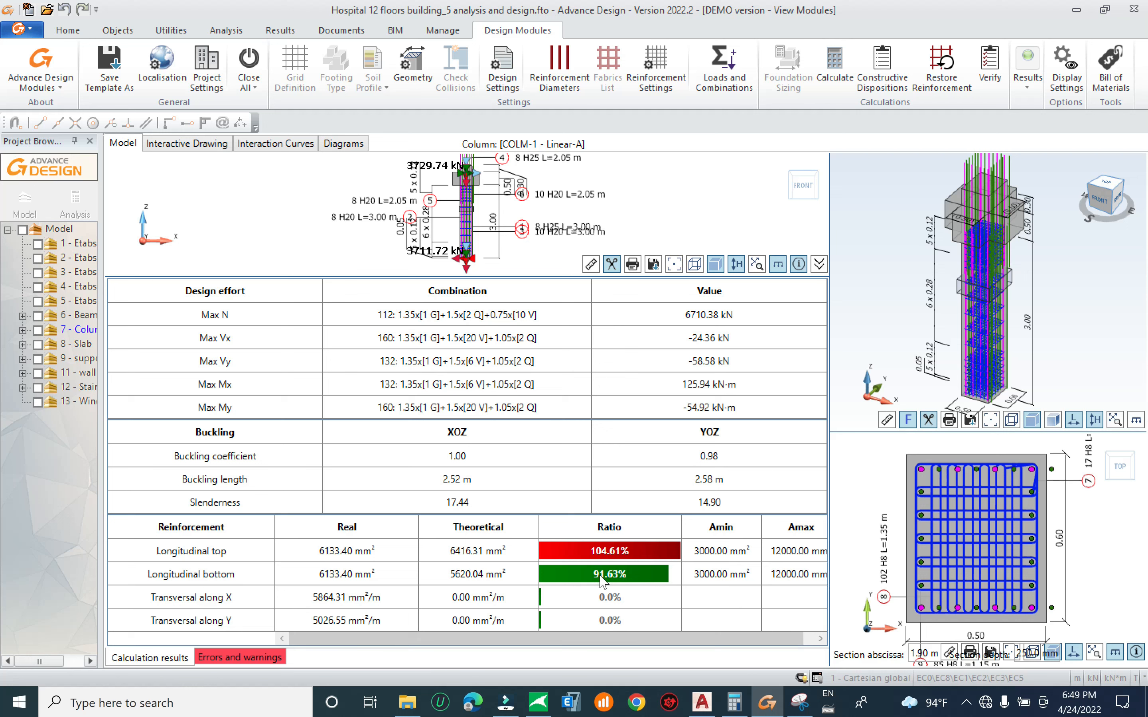
Set the column's section width to 60 cm in the geometry settings and accept the change
{"action": "left_click_drag", "start_coordinate": [577, 637], "coordinate": [531, 650]}
{"action": "left_click", "coordinate": [411, 66]}
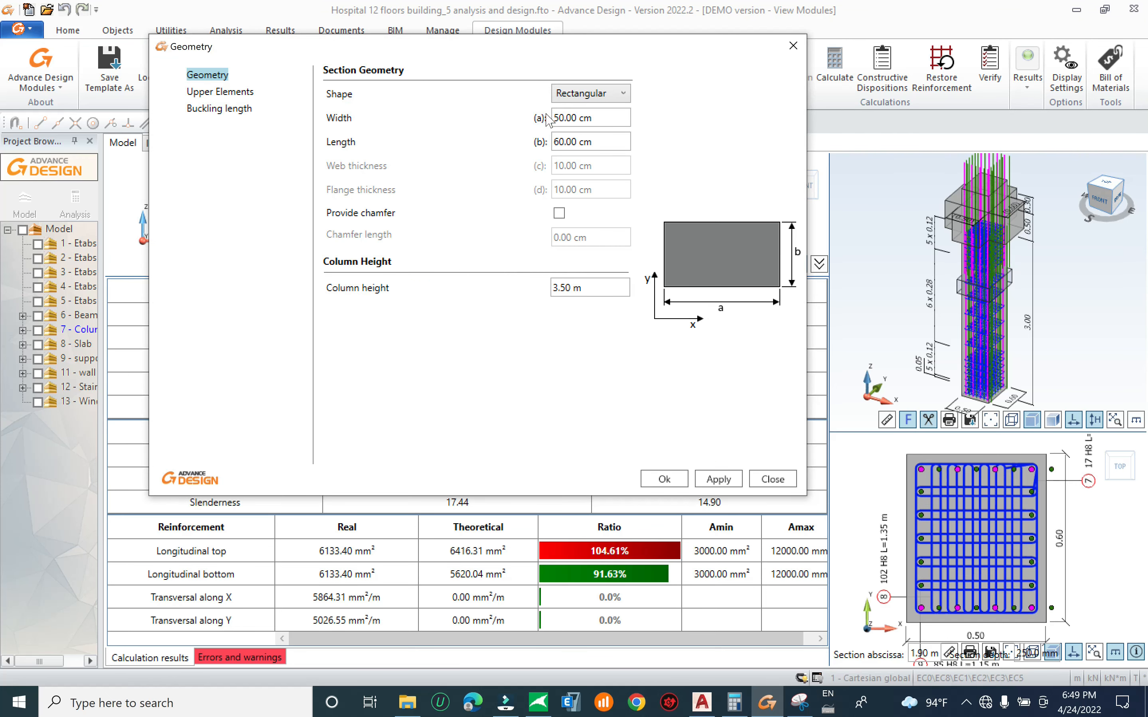
{"action": "left_click", "coordinate": [563, 118]}
{"action": "left_click_drag", "start_coordinate": [560, 118], "coordinate": [546, 118]}
{"action": "left_click", "coordinate": [702, 479]}
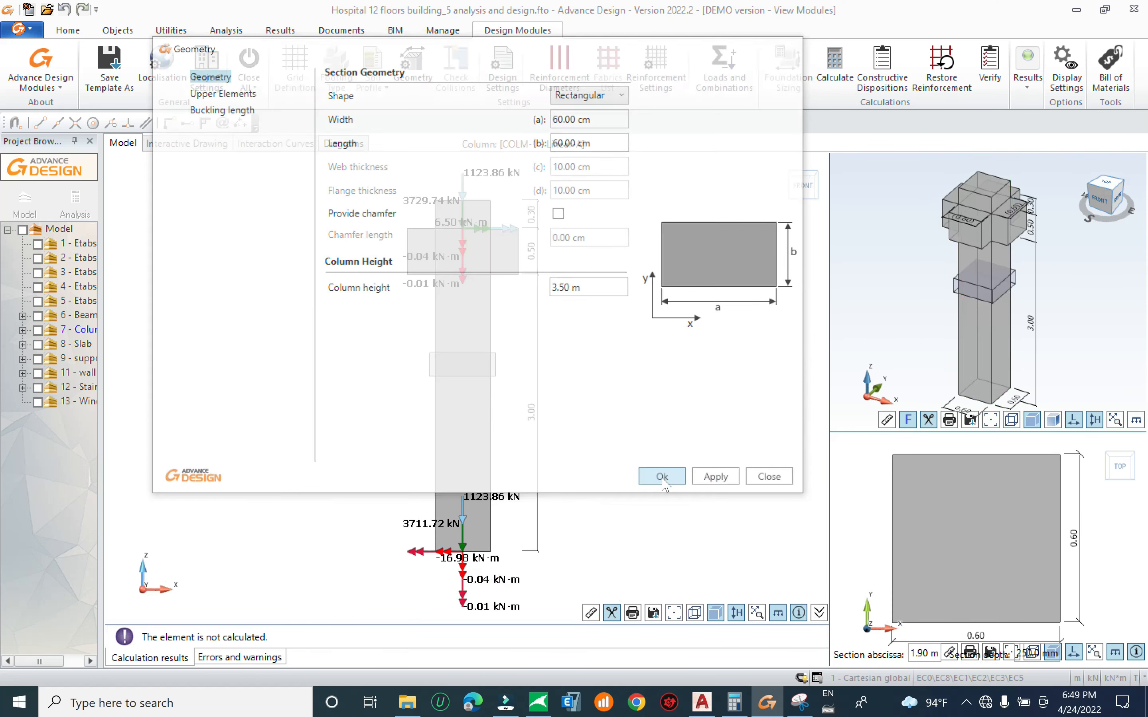
{"action": "left_click", "coordinate": [664, 479]}
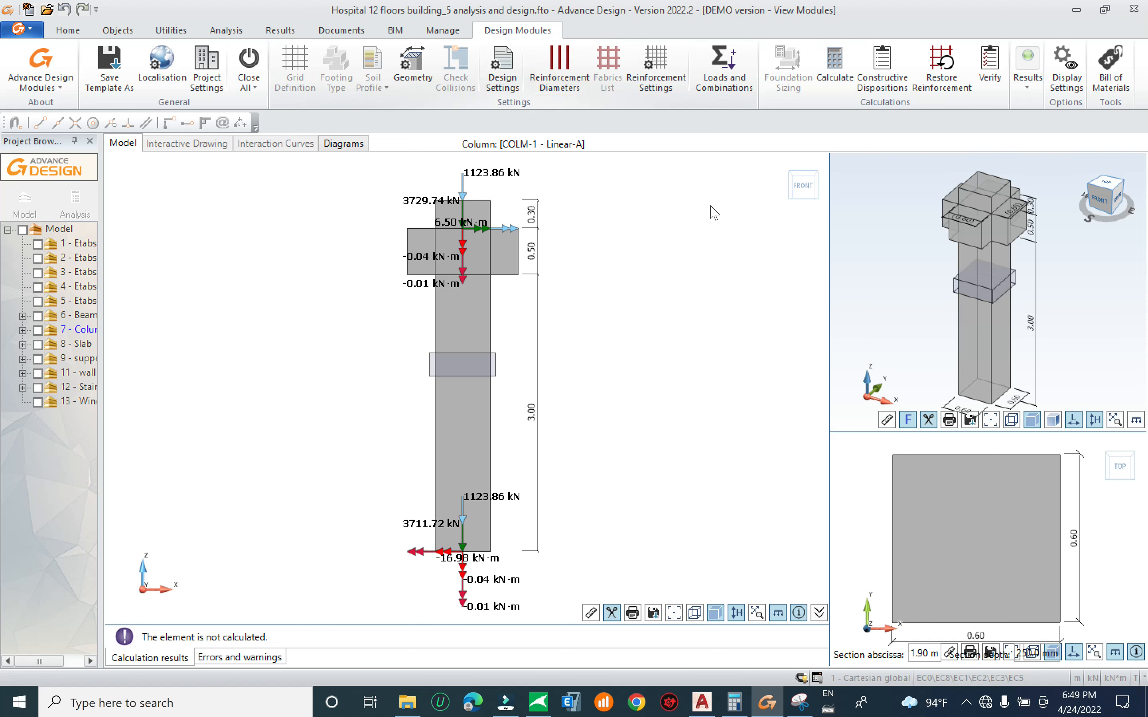
Check the column's load case definitions, recalculate the column and display its calculation results with the reinforcement ratios
{"action": "left_click", "coordinate": [722, 79]}
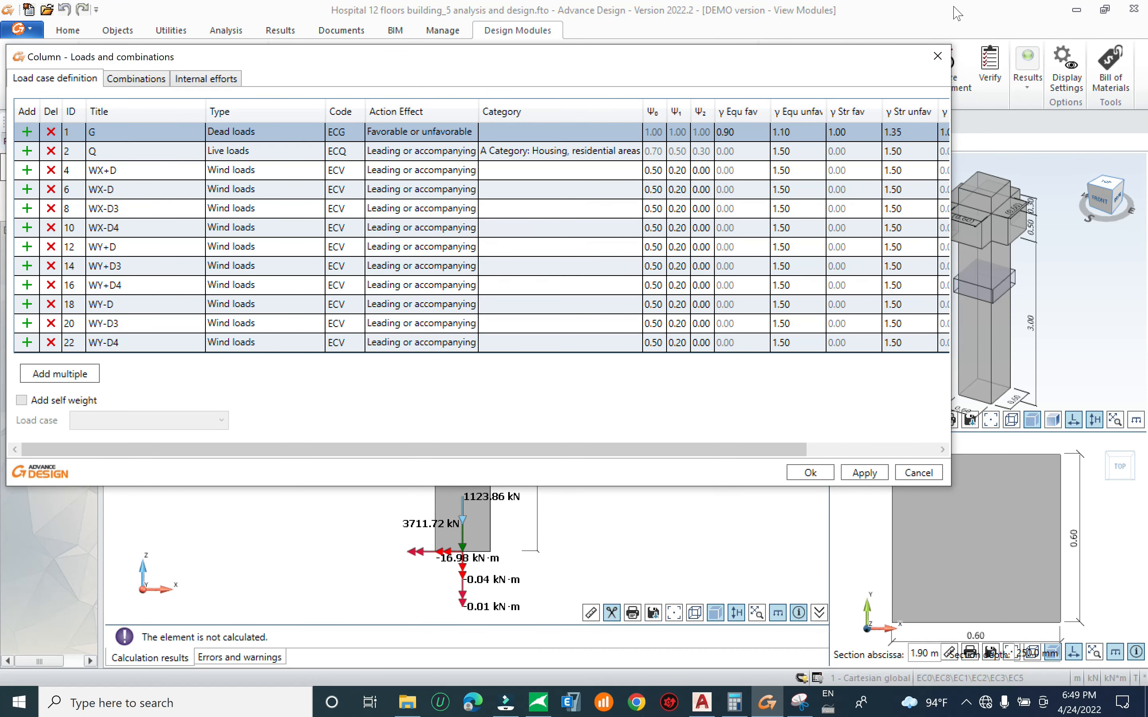
{"action": "left_click", "coordinate": [938, 55]}
{"action": "left_click", "coordinate": [843, 77]}
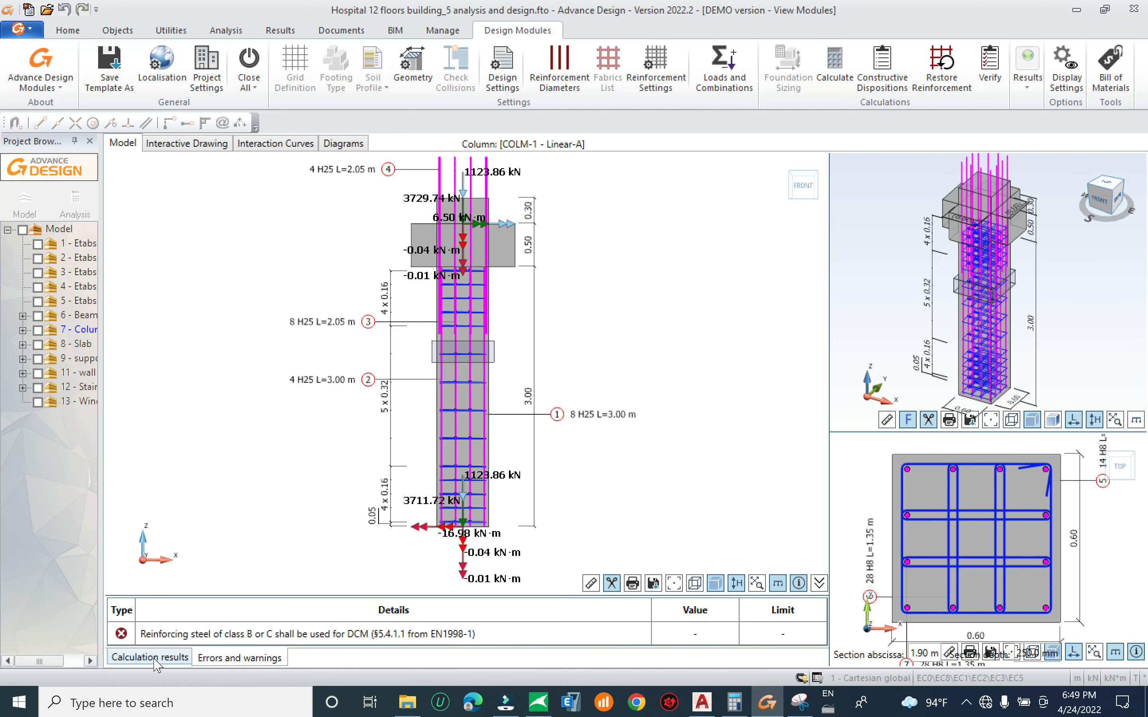
{"action": "left_click", "coordinate": [164, 658]}
{"action": "left_click_drag", "start_coordinate": [526, 641], "coordinate": [705, 646]}
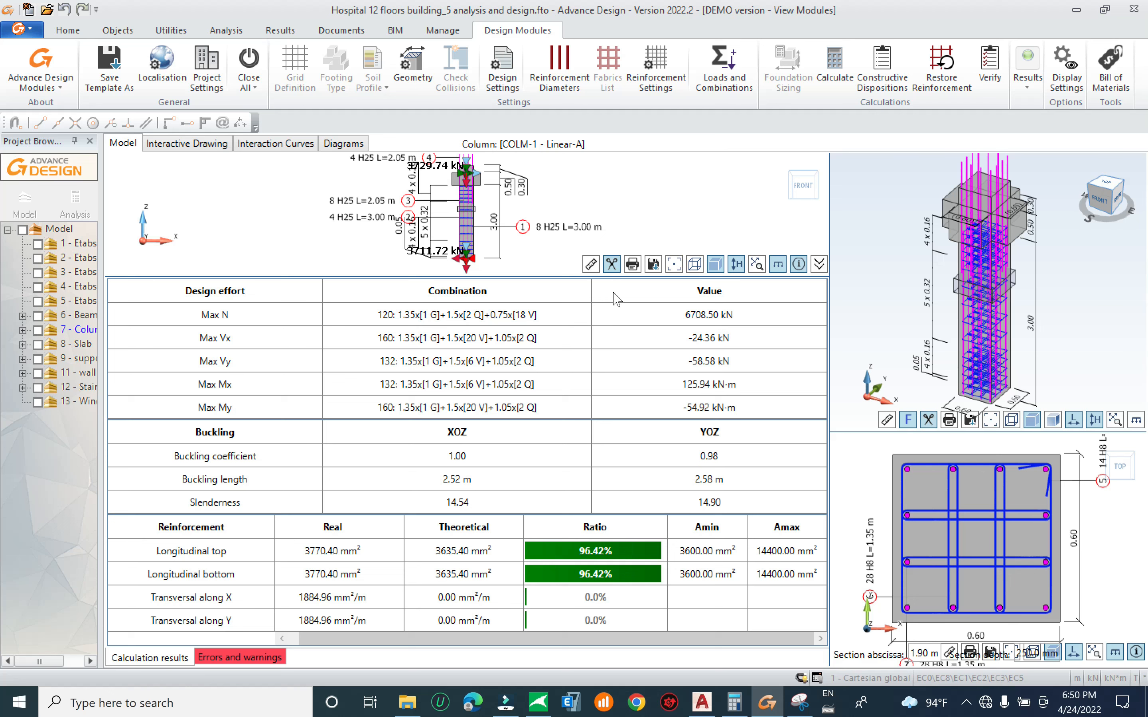
Change the main transverse reinforcement from stirrups to pins along both a and b, check all three packages and accept
{"action": "right_click", "coordinate": [958, 546]}
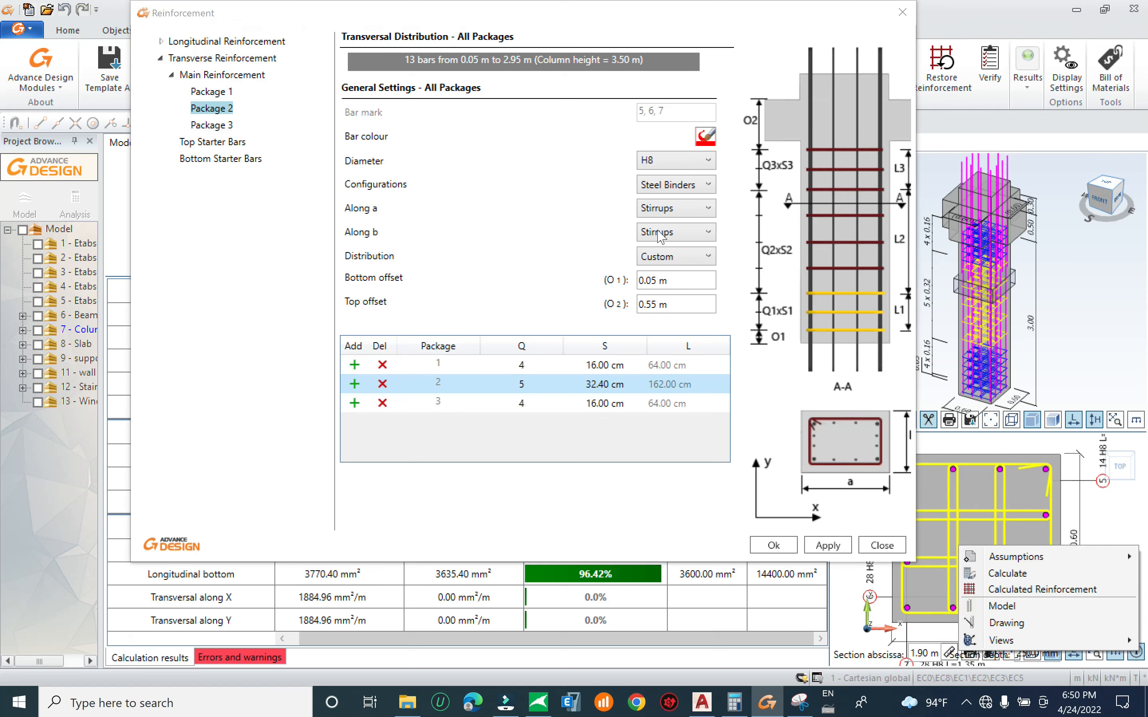
{"action": "left_click", "coordinate": [219, 92]}
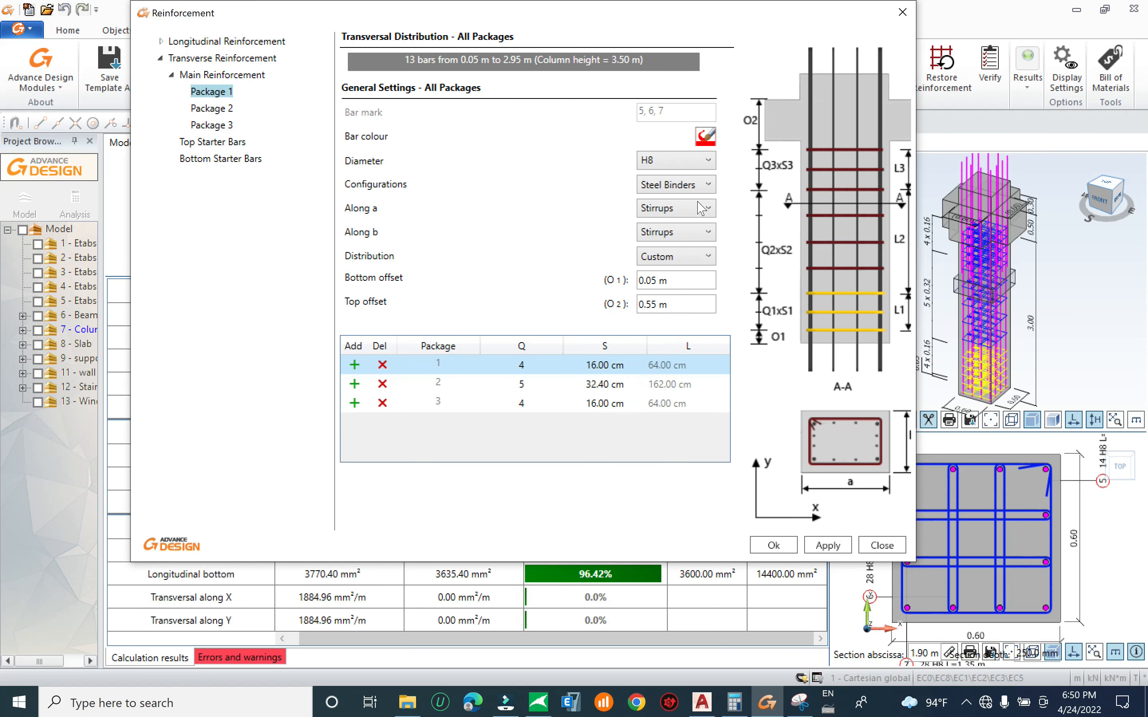
{"action": "left_click", "coordinate": [695, 240]}
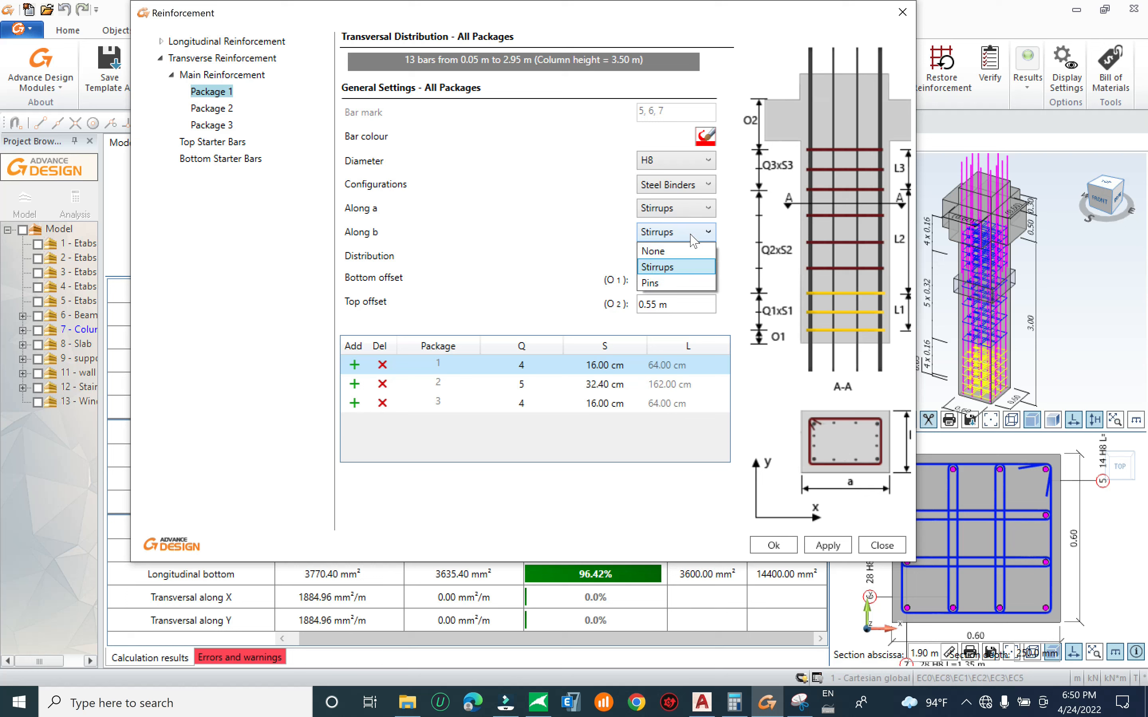
{"action": "left_click", "coordinate": [667, 281]}
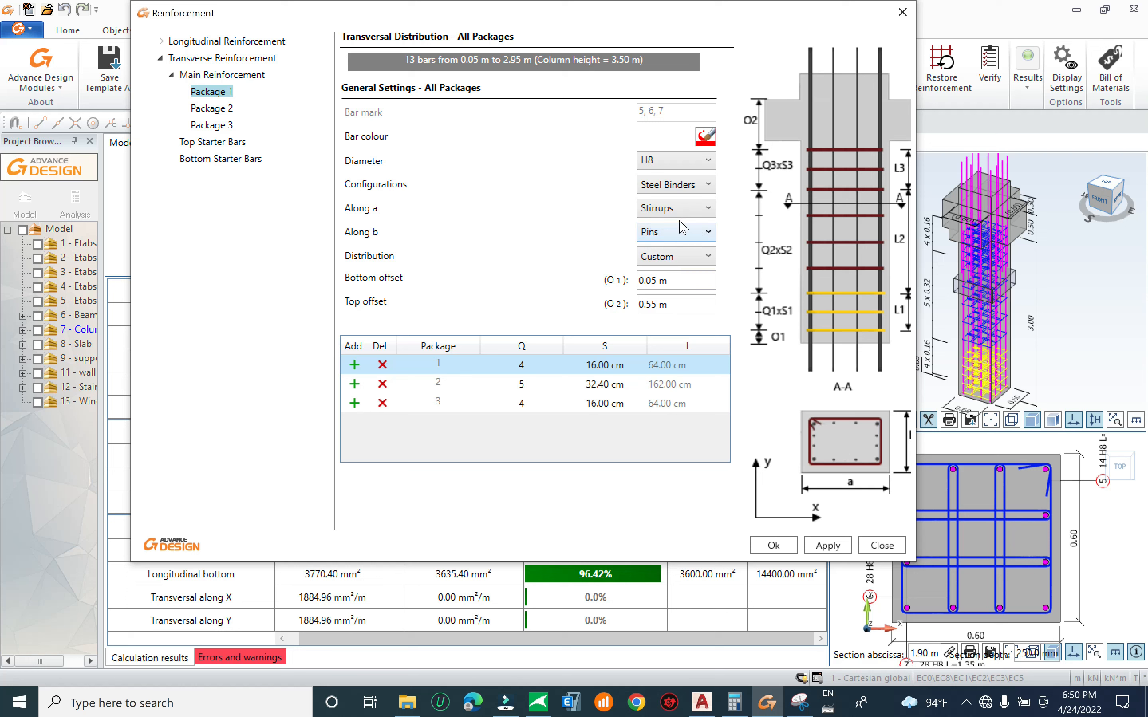
{"action": "left_click", "coordinate": [690, 213]}
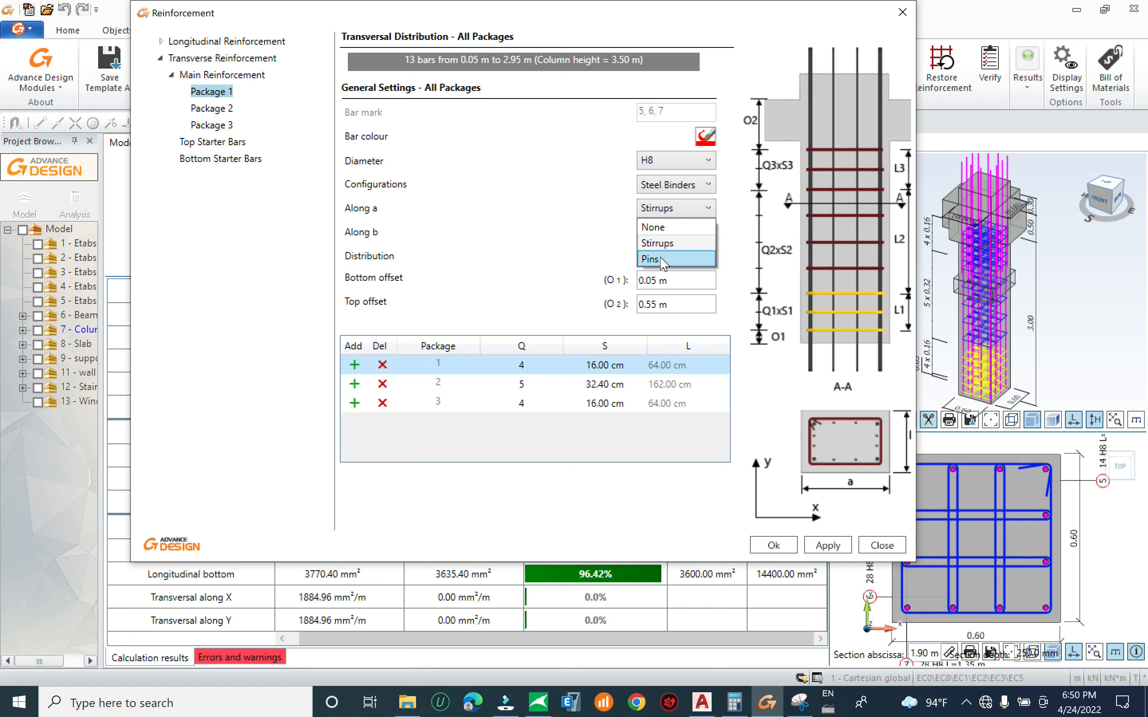
{"action": "left_click", "coordinate": [684, 263]}
{"action": "left_click", "coordinate": [223, 110]}
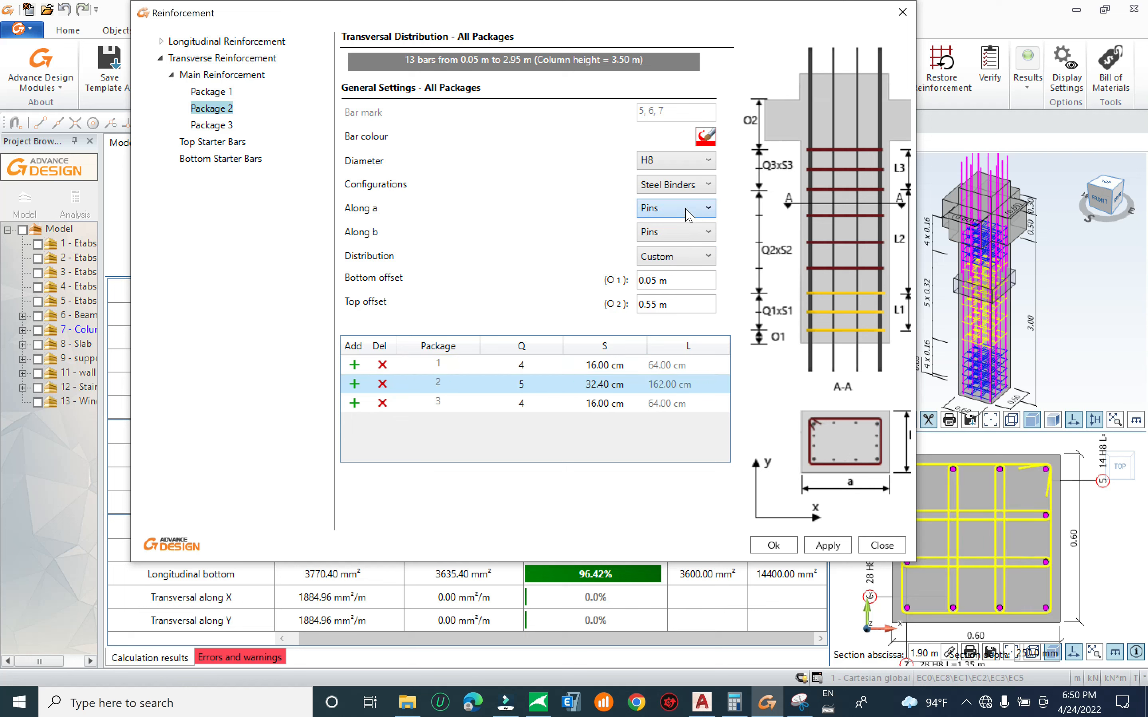
{"action": "left_click", "coordinate": [219, 126]}
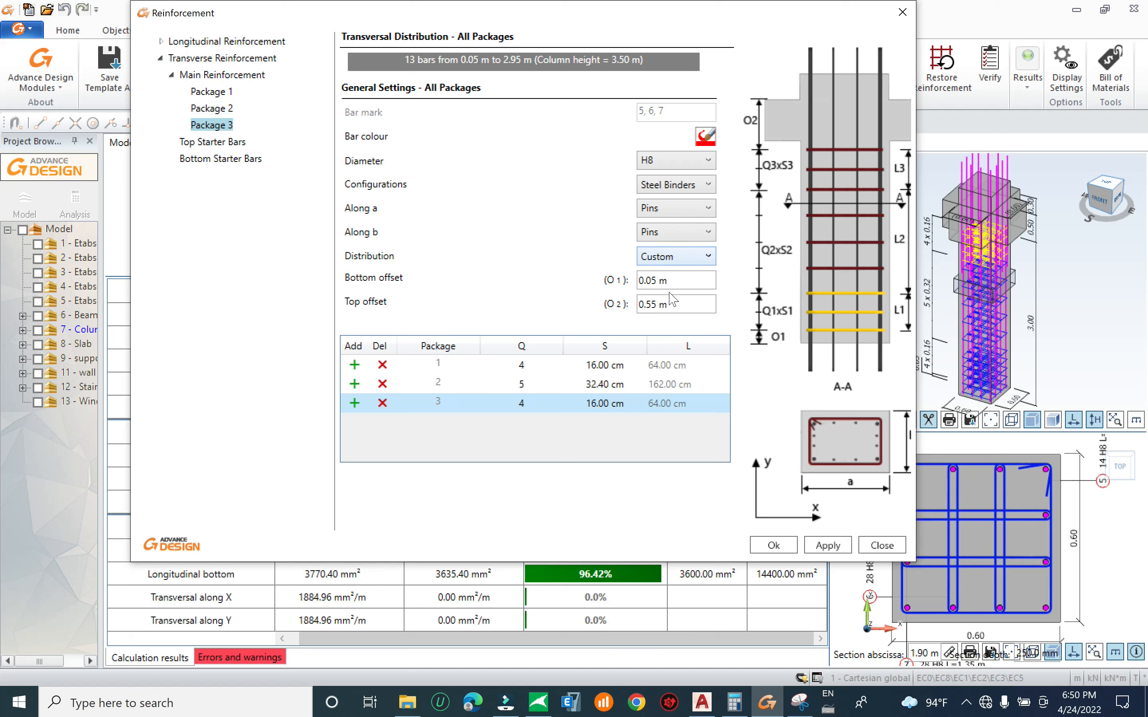
{"action": "left_click", "coordinate": [775, 550]}
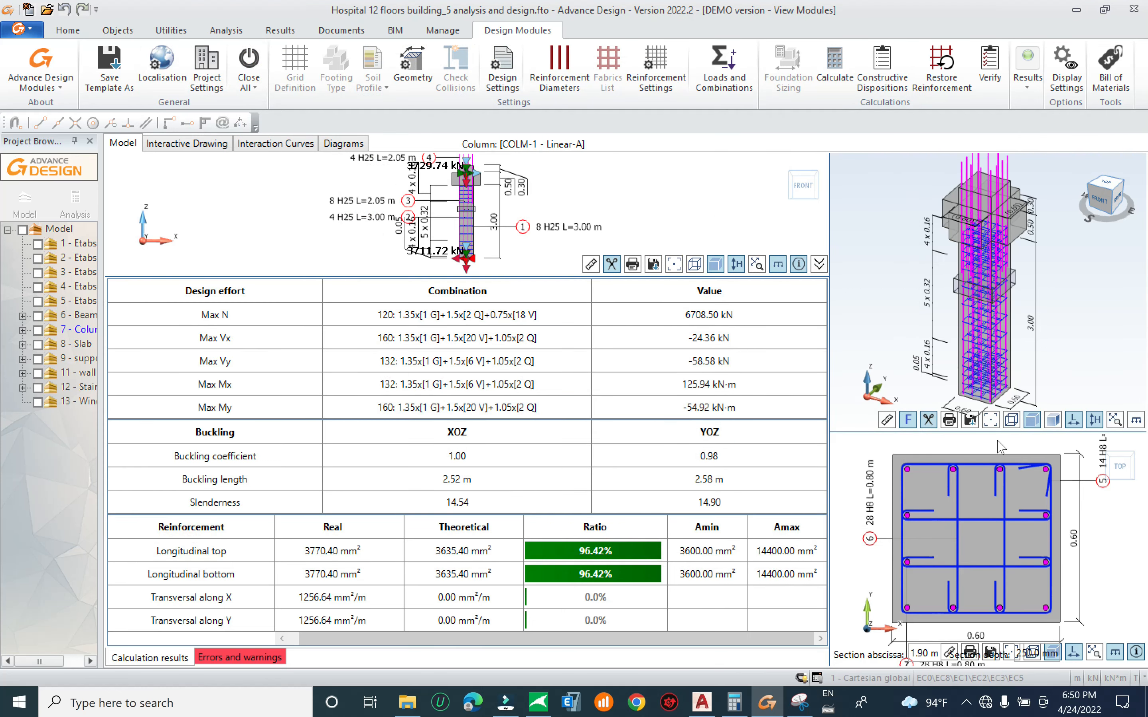
Set the main longitudinal bar quantities to 5 along a and 5 along b and apply the change
{"action": "left_click", "coordinate": [1006, 526]}
{"action": "left_click_drag", "start_coordinate": [821, 513], "coordinate": [848, 506]}
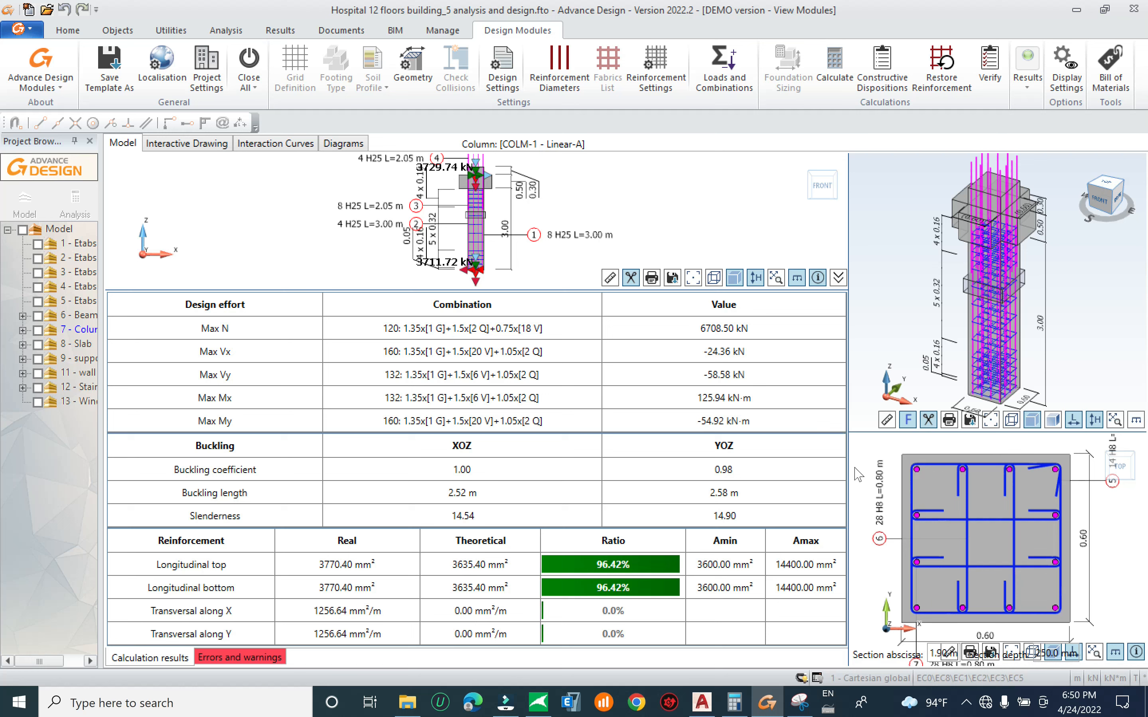
{"action": "right_click", "coordinate": [918, 470]}
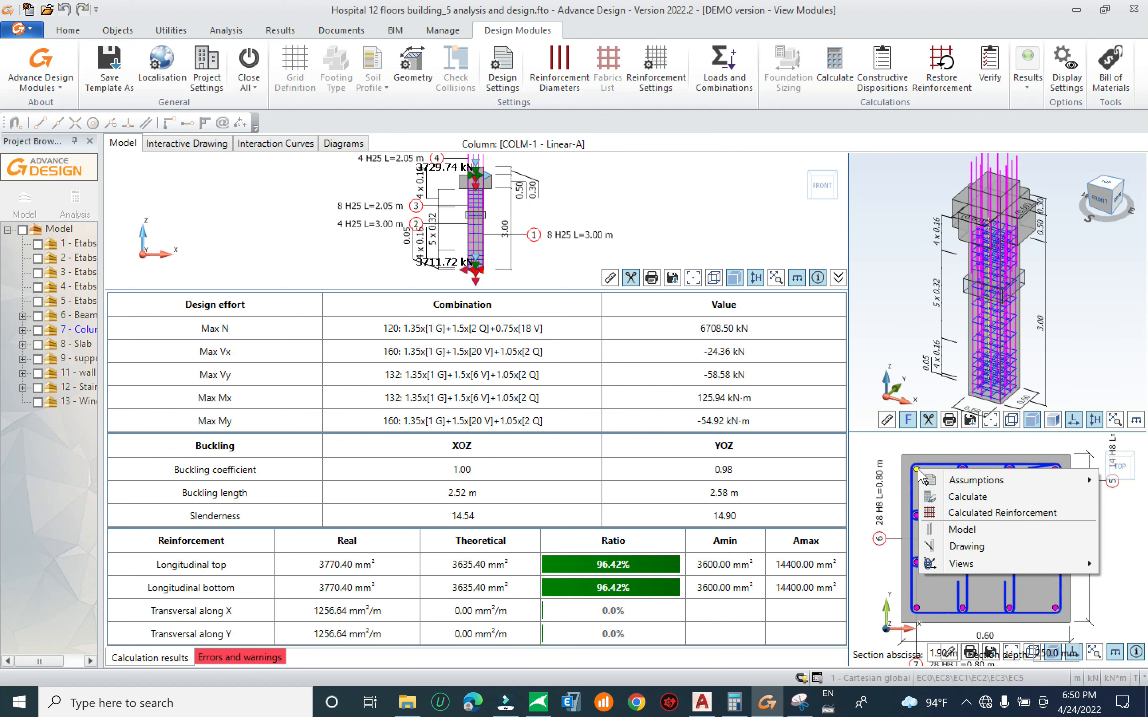
{"action": "double_click", "coordinate": [918, 469]}
{"action": "key", "text": "Escape"}
{"action": "left_click", "coordinate": [918, 469]}
{"action": "double_click", "coordinate": [918, 469]}
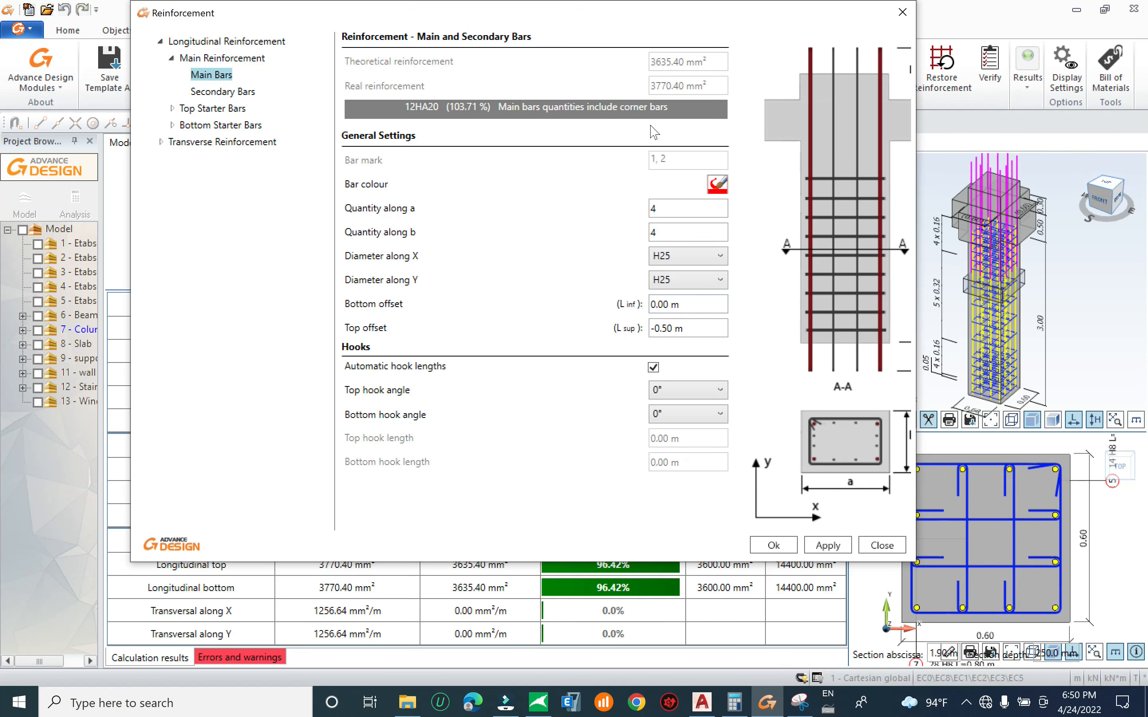
{"action": "left_click_drag", "start_coordinate": [656, 34], "coordinate": [435, 33]}
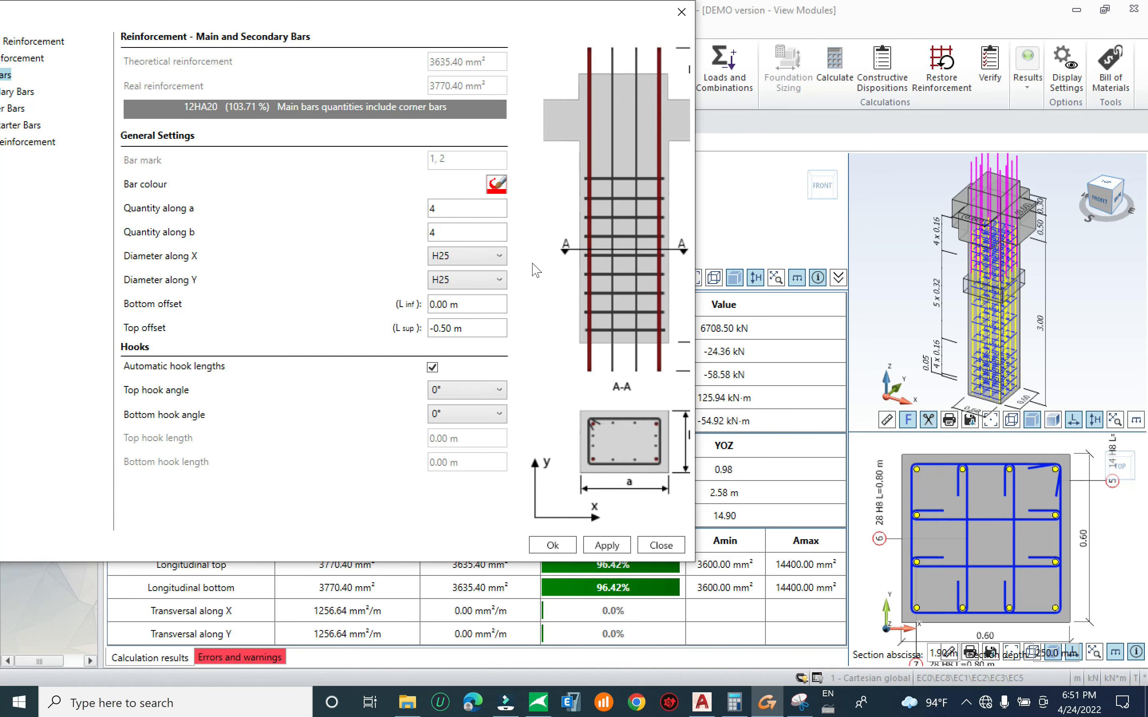
{"action": "key", "text": "shift+Tab"}
{"action": "type", "text": "5"}
{"action": "key", "text": "Tab"}
{"action": "type", "text": "5"}
{"action": "left_click", "coordinate": [607, 545]}
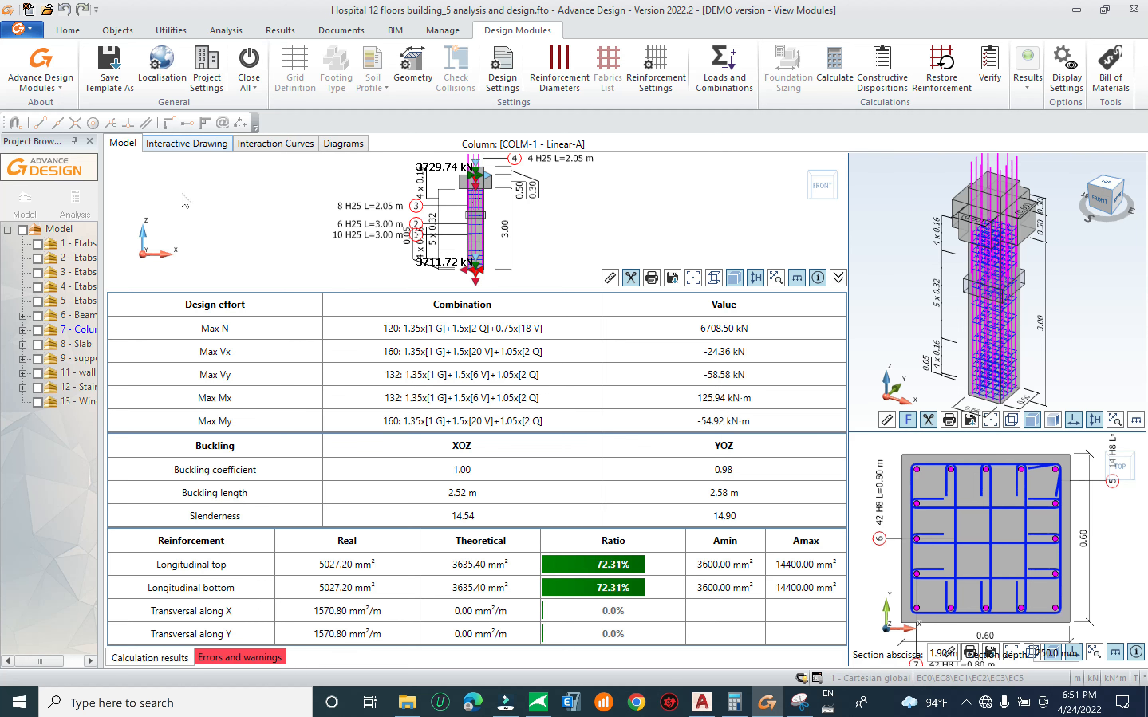
Open the column's interactive drawing and examine the sections and the concrete, steel and cover data on Sheet 1
{"action": "left_click", "coordinate": [187, 145]}
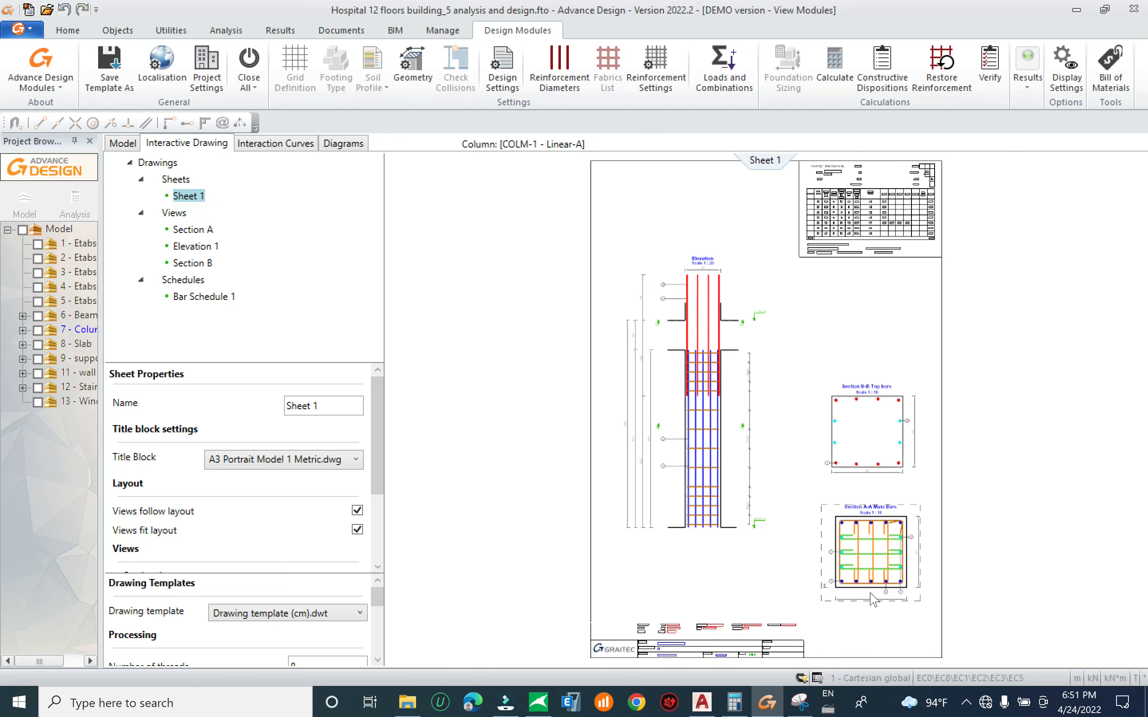
{"action": "scroll", "coordinate": [885, 588], "scroll_direction": "up", "scroll_amount": 5}
{"action": "scroll", "coordinate": [851, 567], "scroll_direction": "down", "scroll_amount": 4}
{"action": "scroll", "coordinate": [636, 645], "scroll_direction": "up", "scroll_amount": 2}
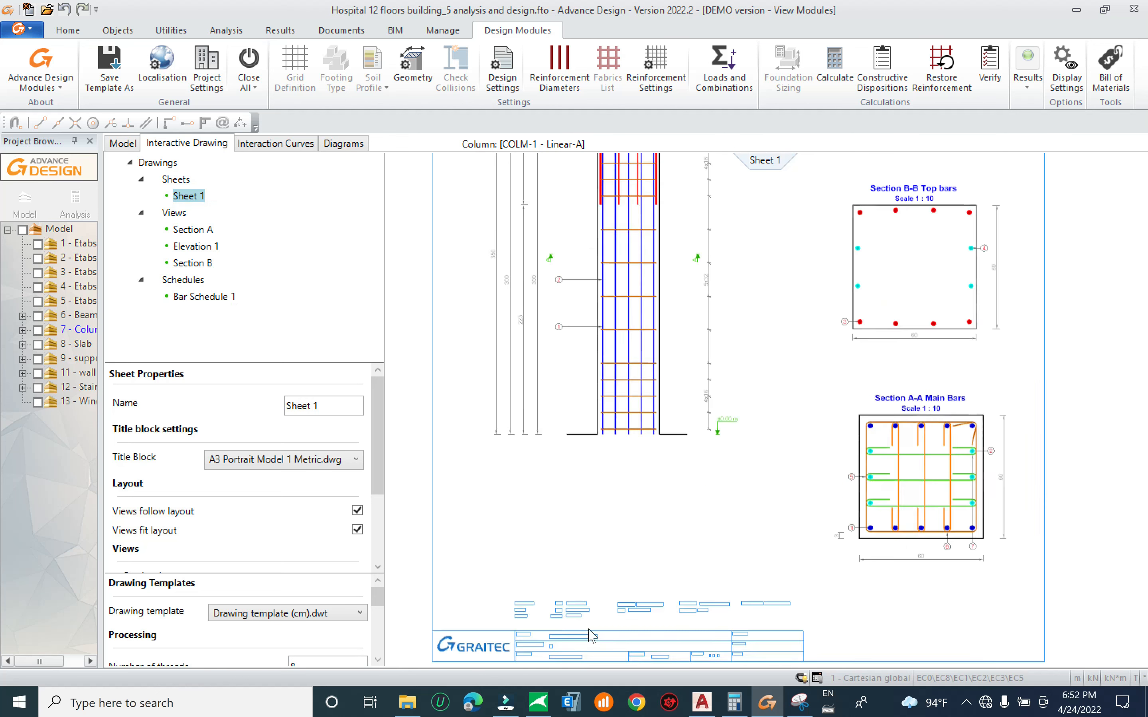
{"action": "scroll", "coordinate": [622, 645], "scroll_direction": "up", "scroll_amount": 3}
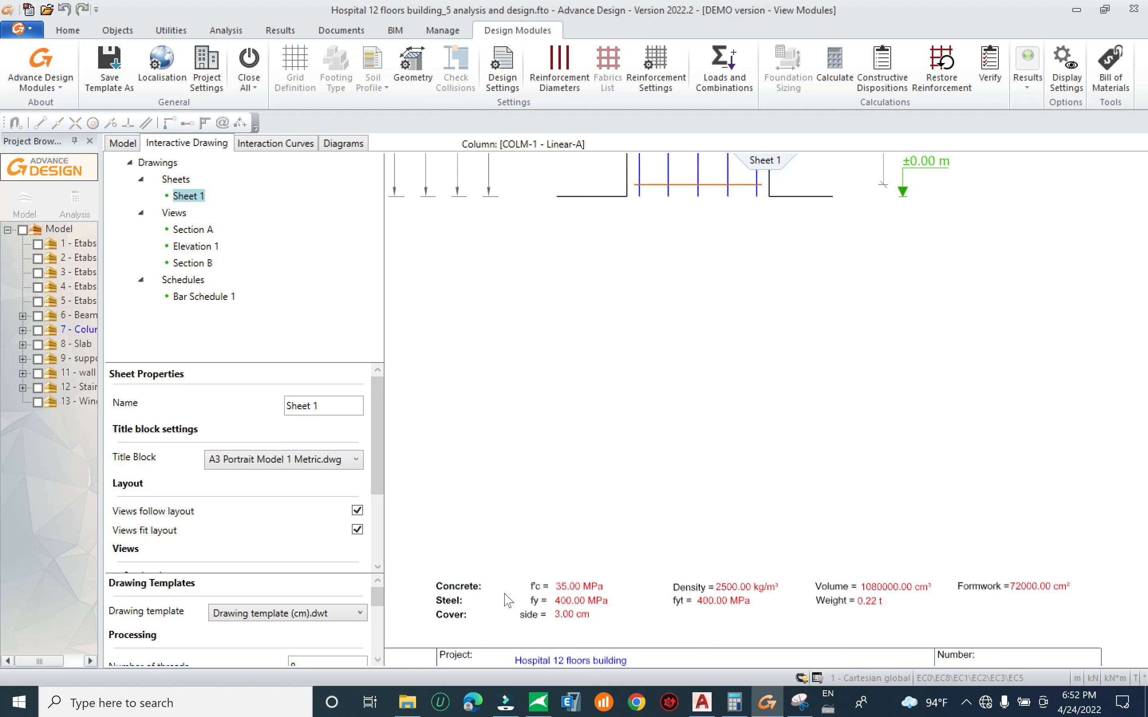
{"action": "middle_click_drag", "start_coordinate": [608, 611], "coordinate": [519, 603]}
{"action": "middle_click_drag", "start_coordinate": [658, 592], "coordinate": [487, 626]}
{"action": "scroll", "coordinate": [677, 660], "scroll_direction": "down", "scroll_amount": 2}
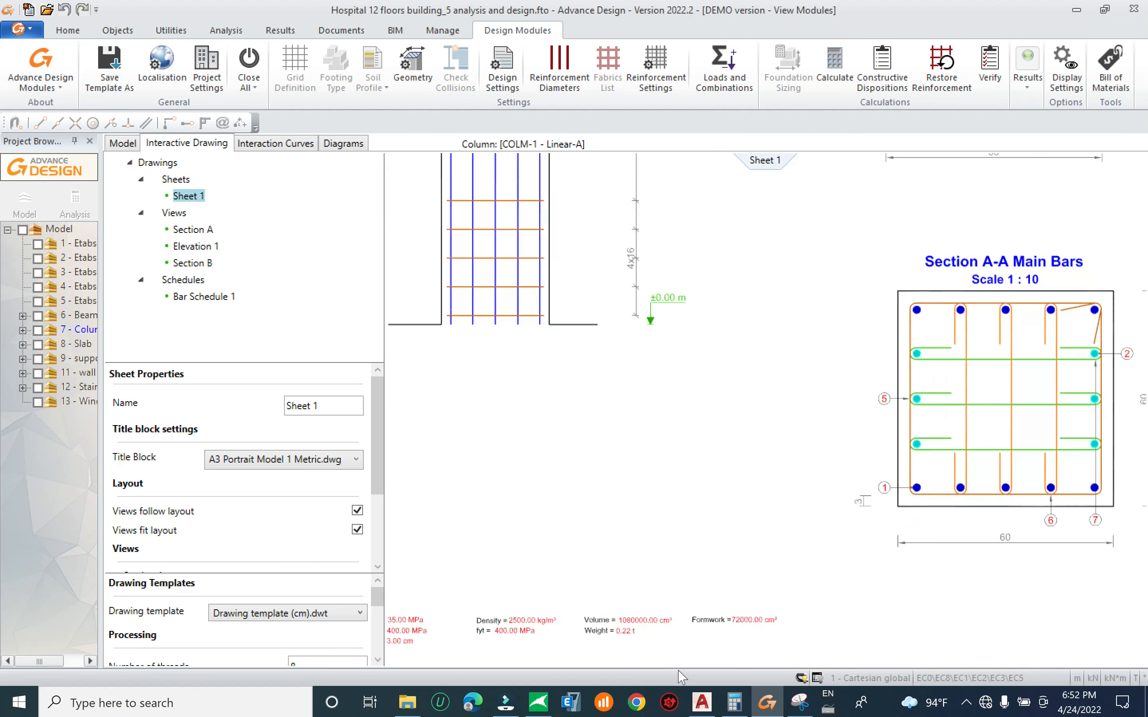
Examine the bar schedule on Sheet 1, including its bar marks, sizes, lengths and weights
{"action": "scroll", "coordinate": [678, 668], "scroll_direction": "down", "scroll_amount": 2}
{"action": "middle_click_drag", "start_coordinate": [888, 355], "coordinate": [825, 716]}
{"action": "middle_click_drag", "start_coordinate": [809, 525], "coordinate": [823, 657]}
{"action": "scroll", "coordinate": [823, 657], "scroll_direction": "down", "scroll_amount": 3}
{"action": "middle_click_drag", "start_coordinate": [768, 284], "coordinate": [853, 415]}
{"action": "scroll", "coordinate": [953, 592], "scroll_direction": "up", "scroll_amount": 4}
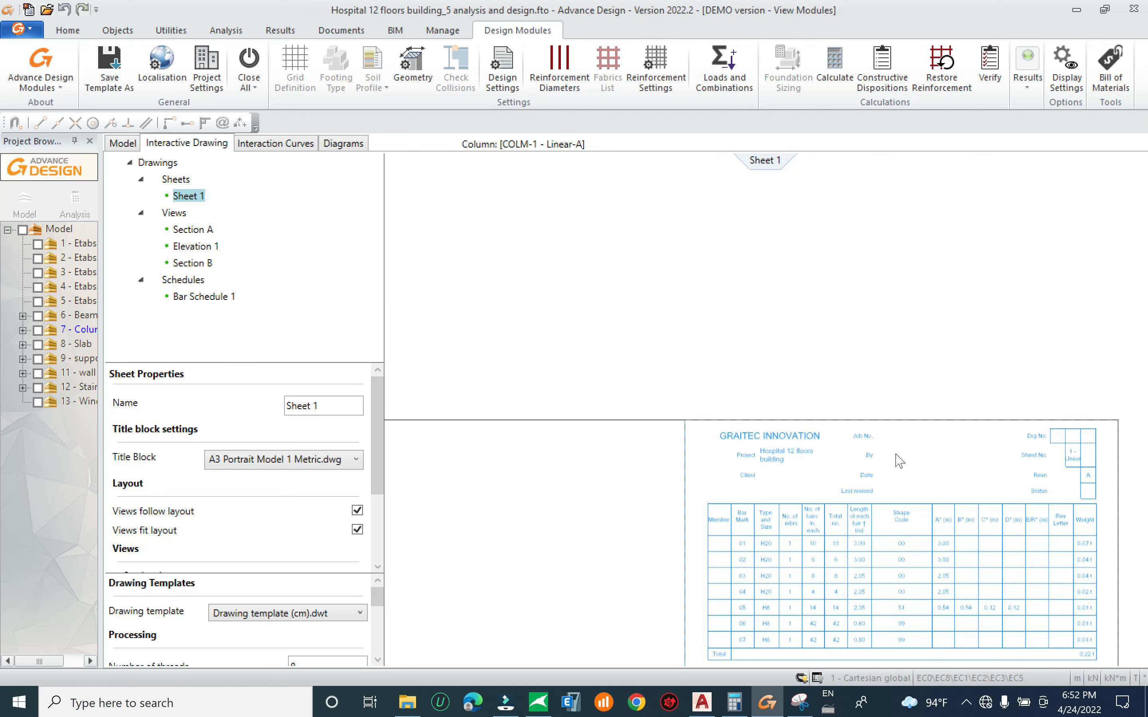
{"action": "middle_click_drag", "start_coordinate": [859, 470], "coordinate": [889, 205]}
Examine the column elevation with Section B-B Top bars and Section A-A Main Bars on the drawing sheet
{"action": "scroll", "coordinate": [889, 206], "scroll_direction": "down", "scroll_amount": 2}
{"action": "scroll", "coordinate": [892, 370], "scroll_direction": "down", "scroll_amount": 3}
{"action": "scroll", "coordinate": [807, 612], "scroll_direction": "down", "scroll_amount": 2}
{"action": "middle_click_drag", "start_coordinate": [818, 650], "coordinate": [803, 394]}
{"action": "scroll", "coordinate": [837, 285], "scroll_direction": "up", "scroll_amount": 5}
{"action": "middle_click_drag", "start_coordinate": [765, 275], "coordinate": [828, 514]}
View the column's interaction curves with the resultant forces, and open the internal force diagrams
{"action": "left_click", "coordinate": [266, 143]}
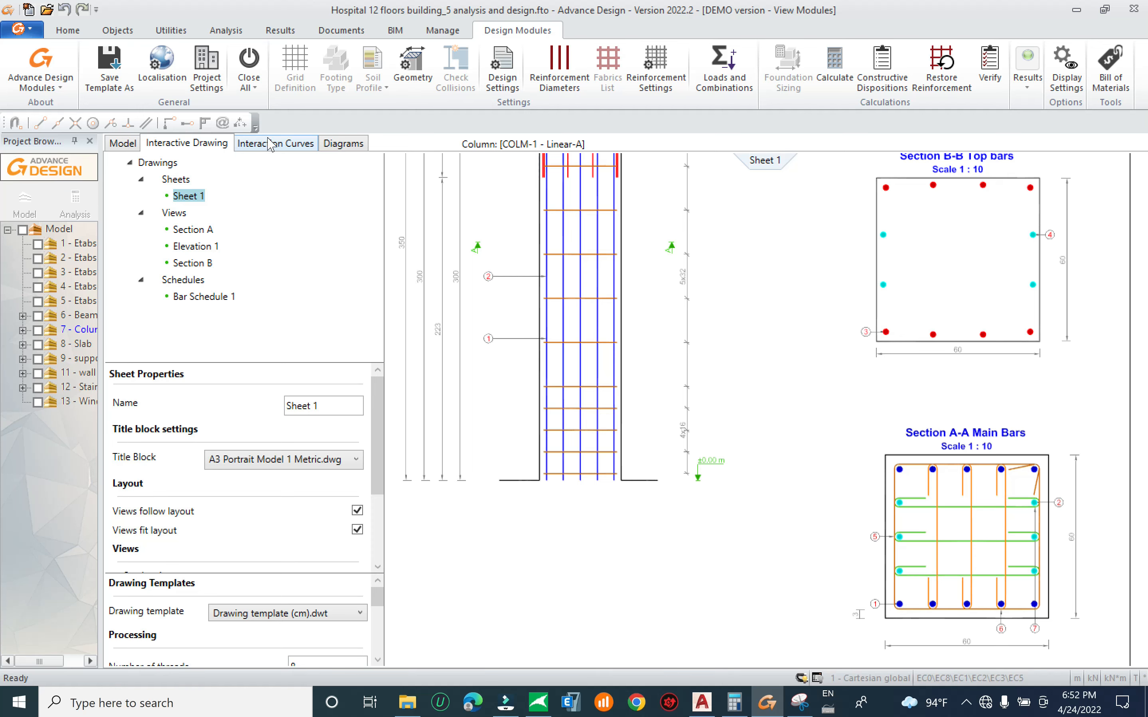
{"action": "left_click", "coordinate": [275, 151]}
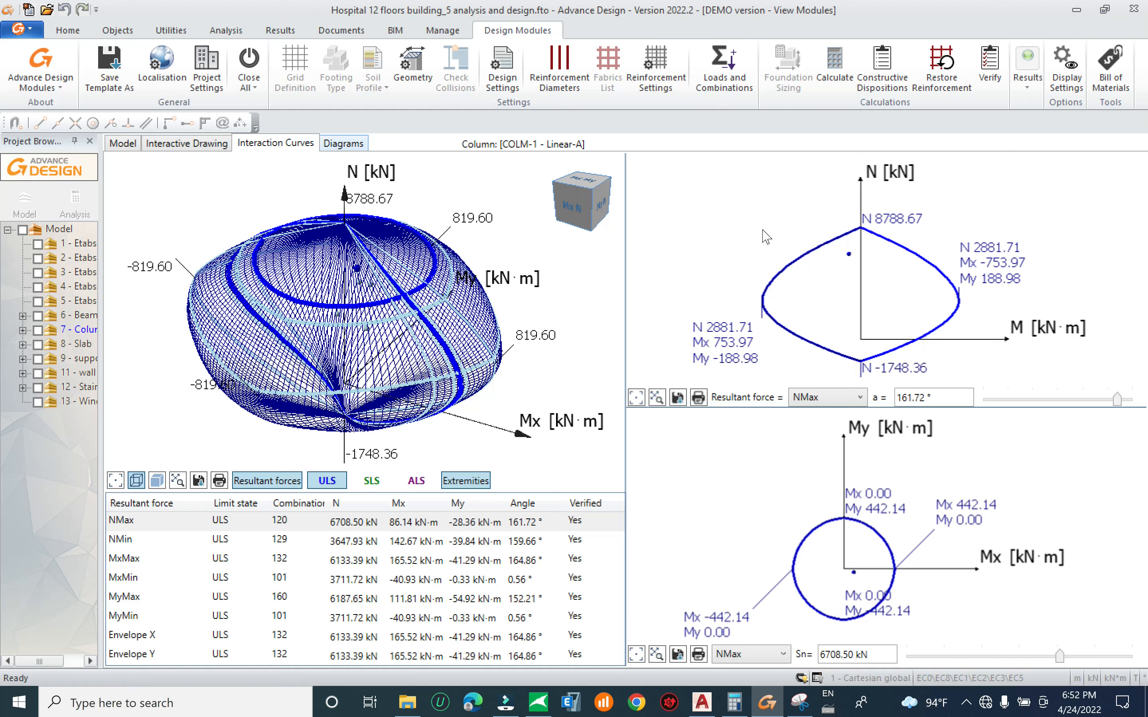
{"action": "left_click", "coordinate": [343, 143]}
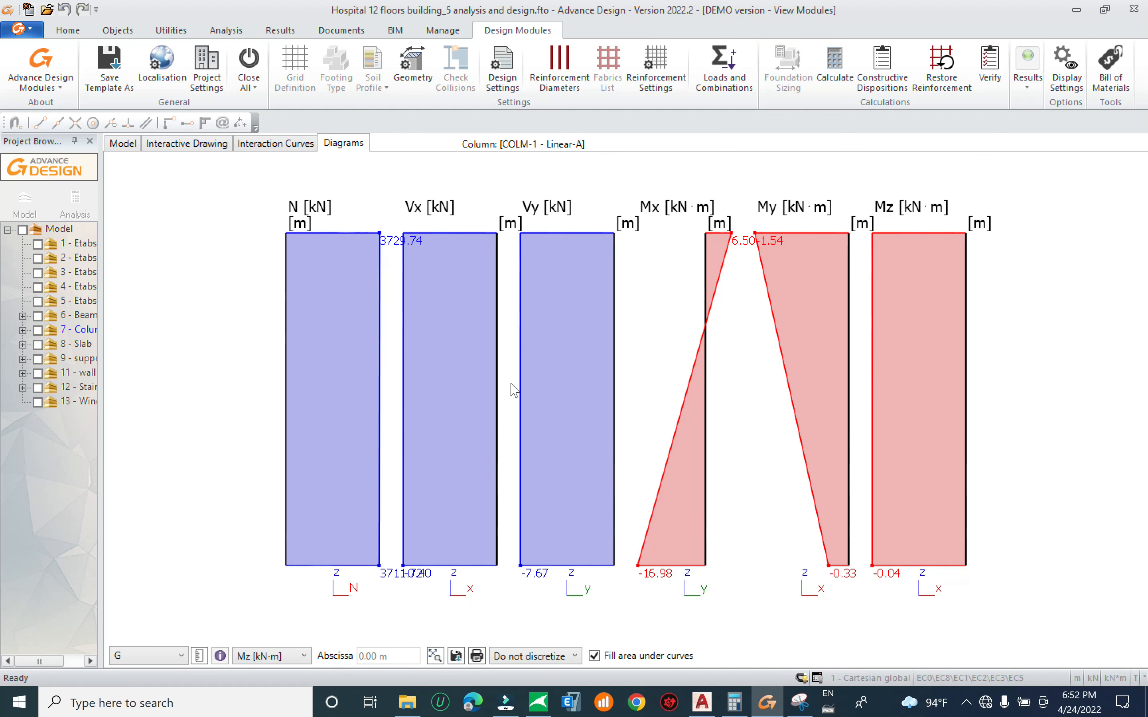
Browse the load cases and combinations available for the diagrams, keeping load case G selected
{"action": "left_click", "coordinate": [146, 659]}
{"action": "scroll", "coordinate": [183, 594], "scroll_direction": "down", "scroll_amount": 14}
{"action": "left_click_drag", "start_coordinate": [283, 484], "coordinate": [260, 434]}
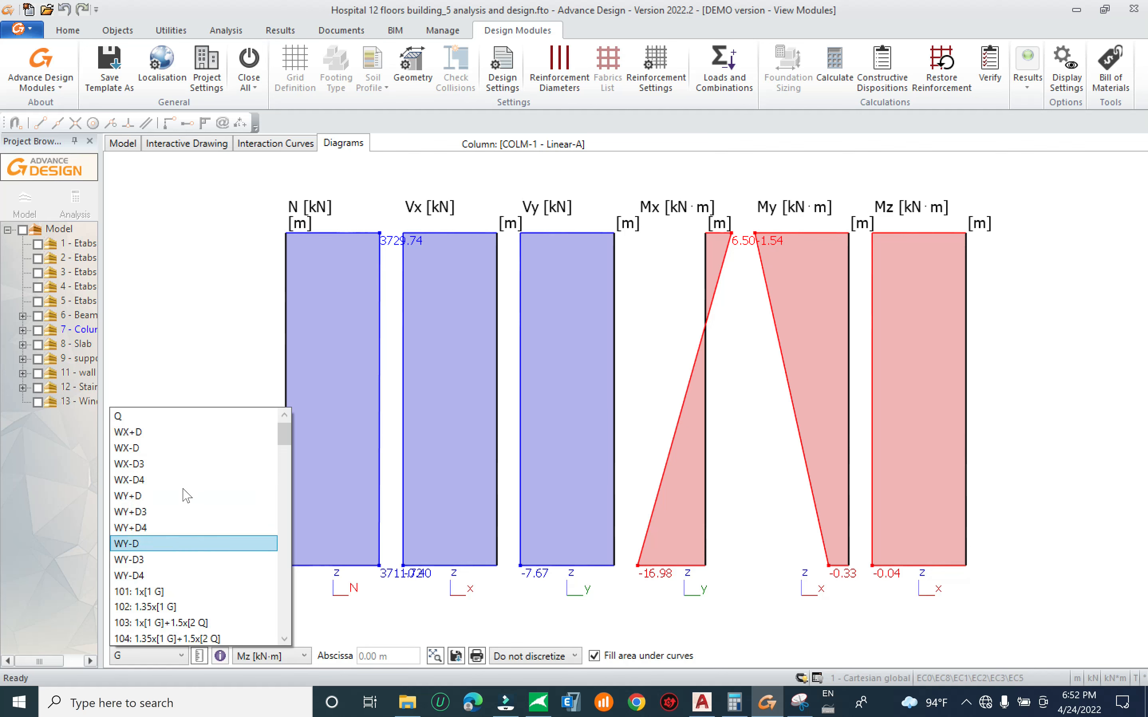
{"action": "left_click_drag", "start_coordinate": [283, 434], "coordinate": [273, 672]}
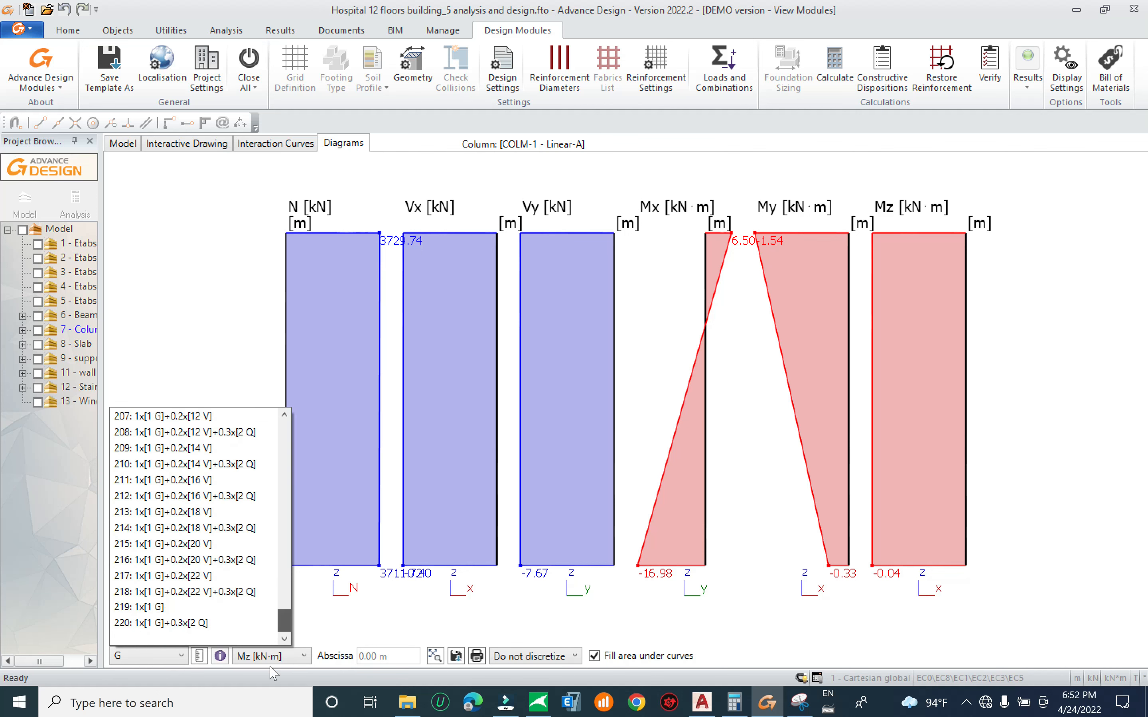
{"action": "left_click_drag", "start_coordinate": [279, 624], "coordinate": [286, 433]}
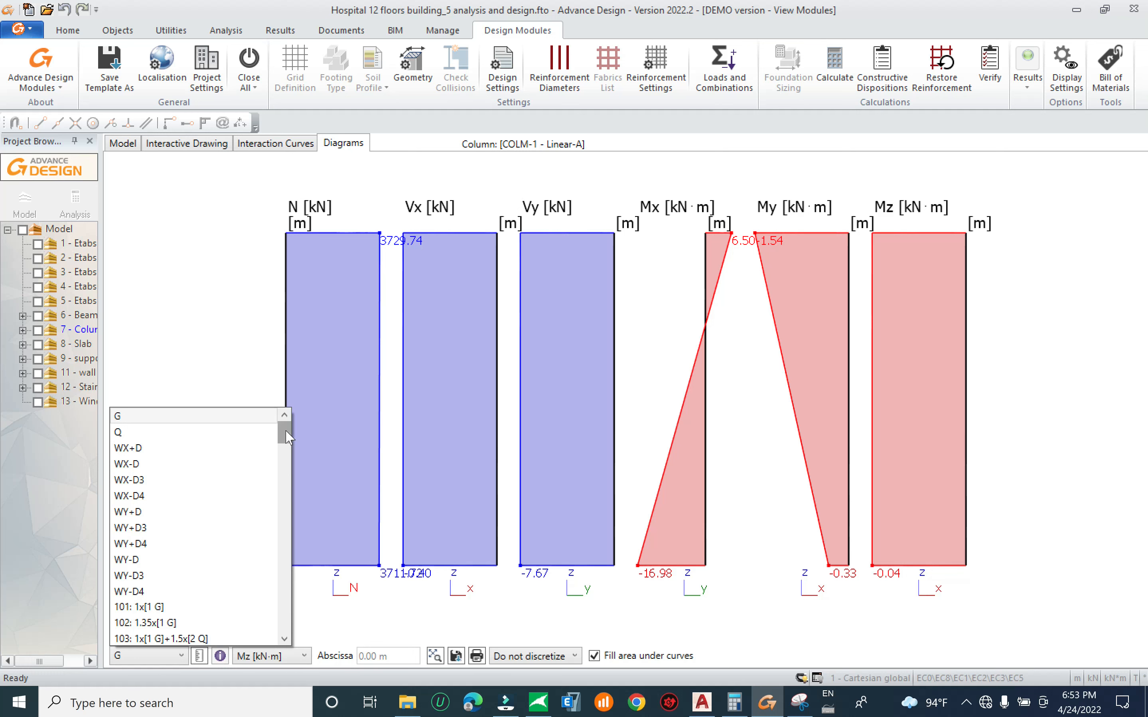
{"action": "left_click", "coordinate": [205, 199]}
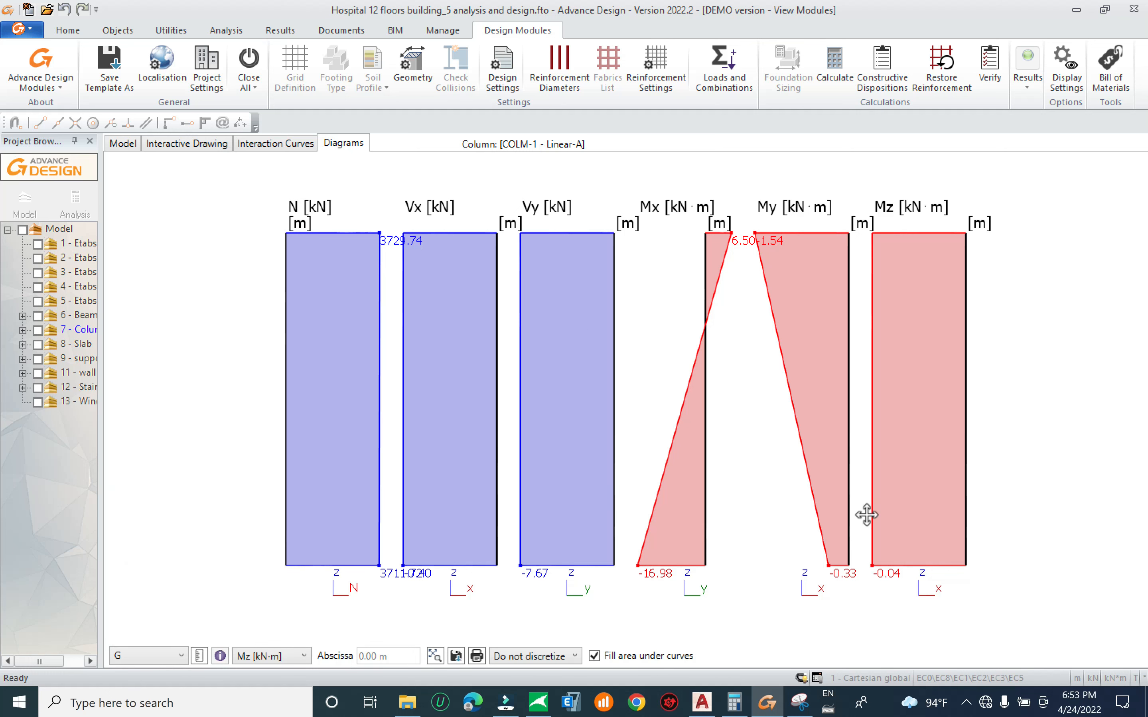
Examine the axial, shear and moment diagrams for load case G and return to the column's model view
{"action": "middle_click_drag", "start_coordinate": [867, 515], "coordinate": [865, 515]}
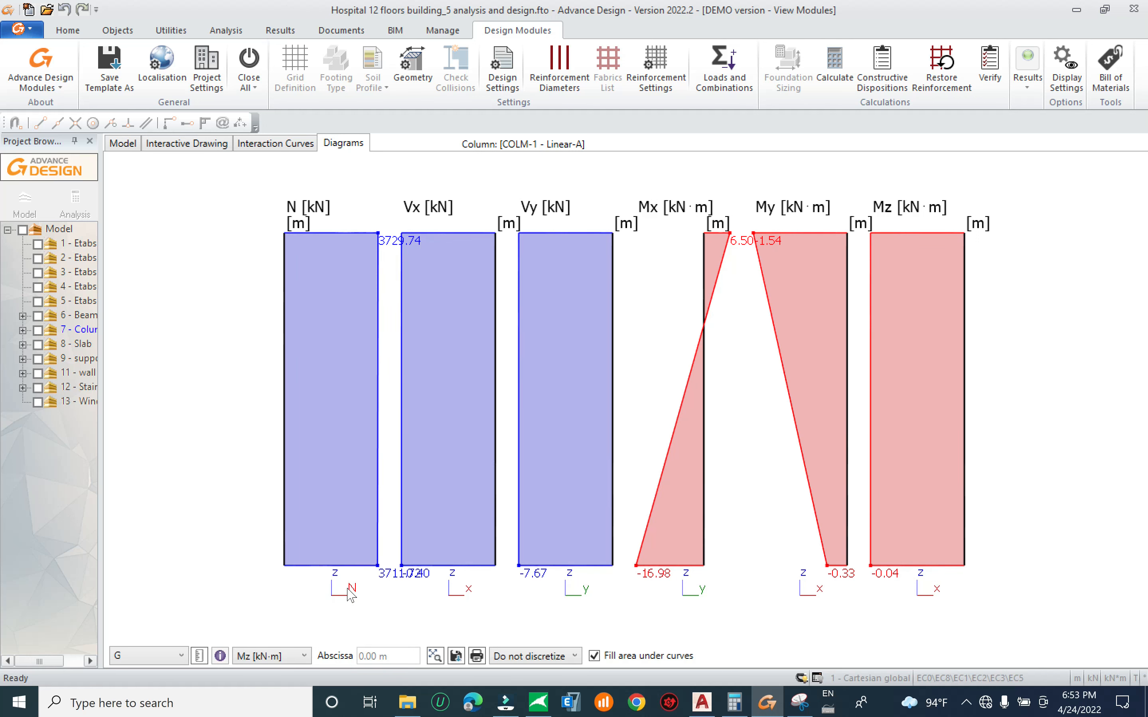
{"action": "scroll", "coordinate": [397, 607], "scroll_direction": "up", "scroll_amount": 2}
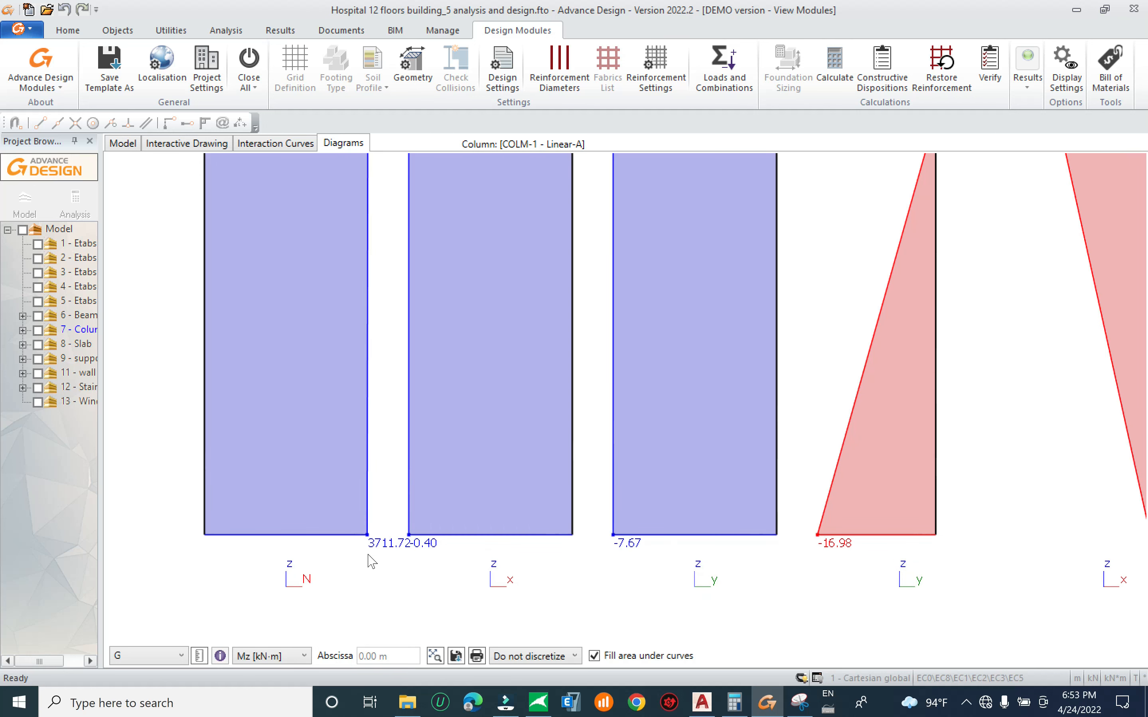
{"action": "scroll", "coordinate": [516, 613], "scroll_direction": "down", "scroll_amount": 3}
{"action": "scroll", "coordinate": [861, 451], "scroll_direction": "down", "scroll_amount": 3}
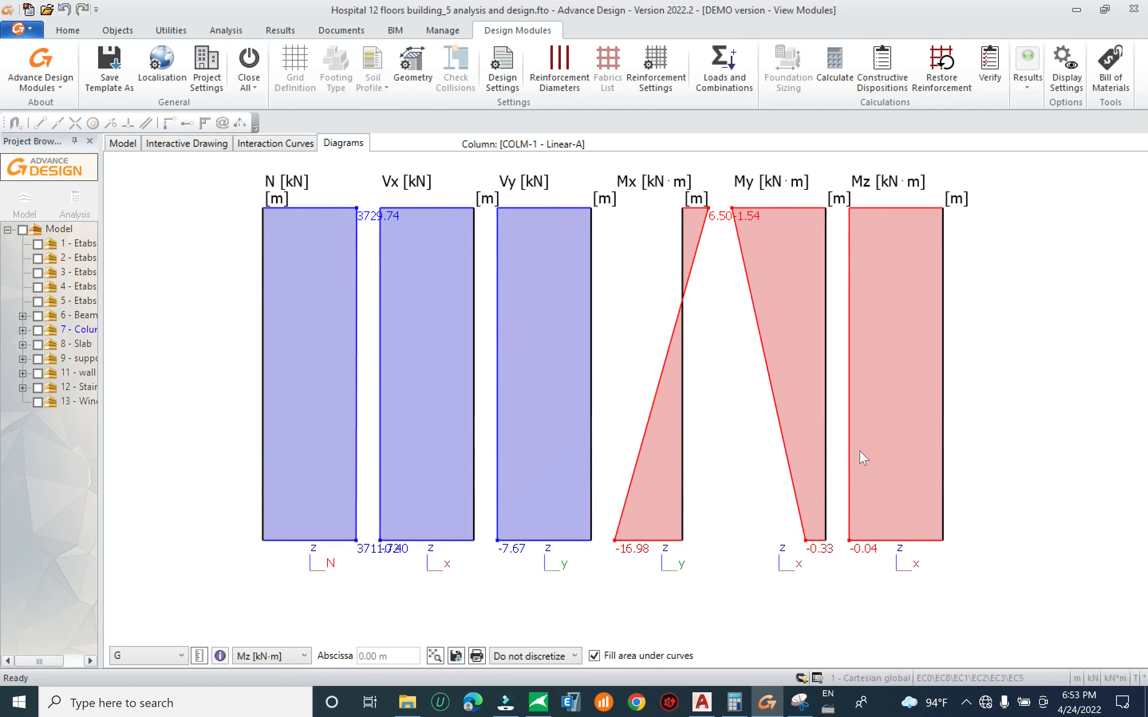
{"action": "left_click", "coordinate": [122, 145]}
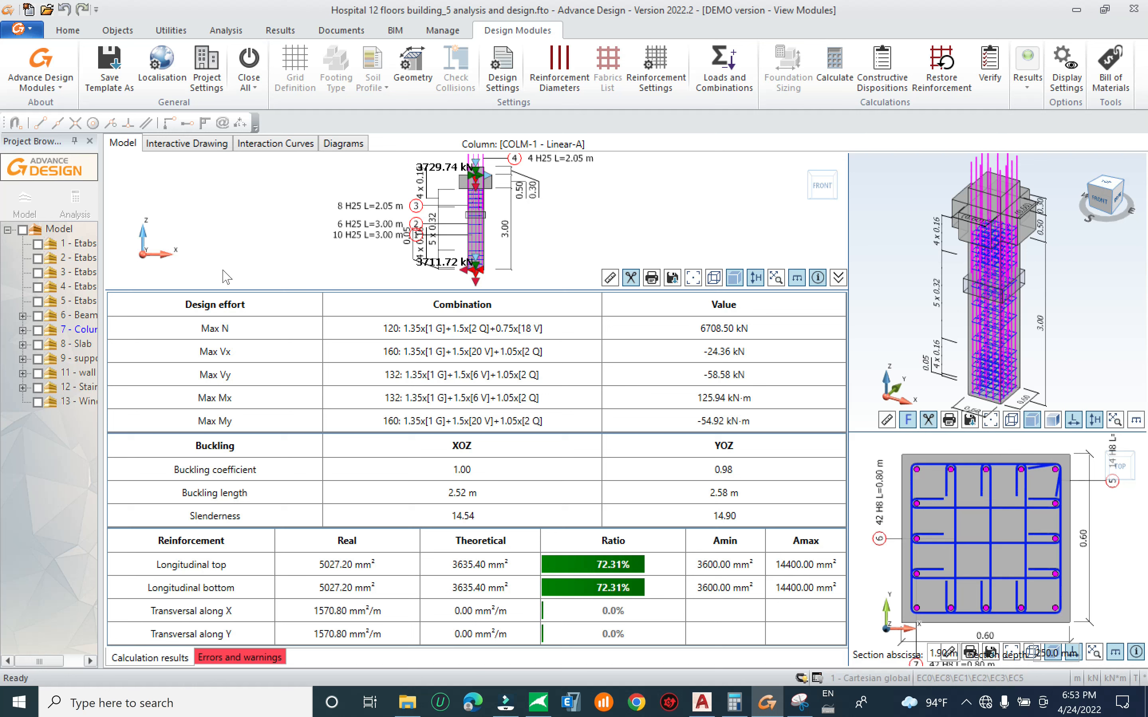
Close the column's design module, updating the model with its changes, and open the current analysis model
{"action": "left_click", "coordinate": [23, 201]}
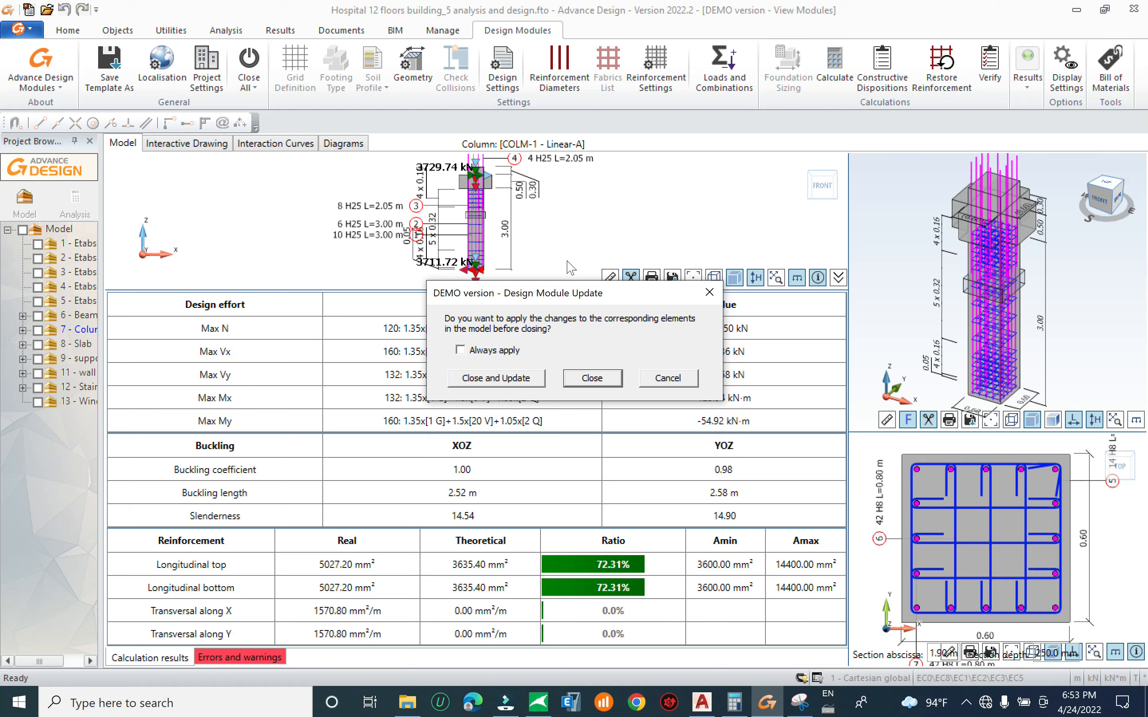
{"action": "left_click", "coordinate": [517, 383]}
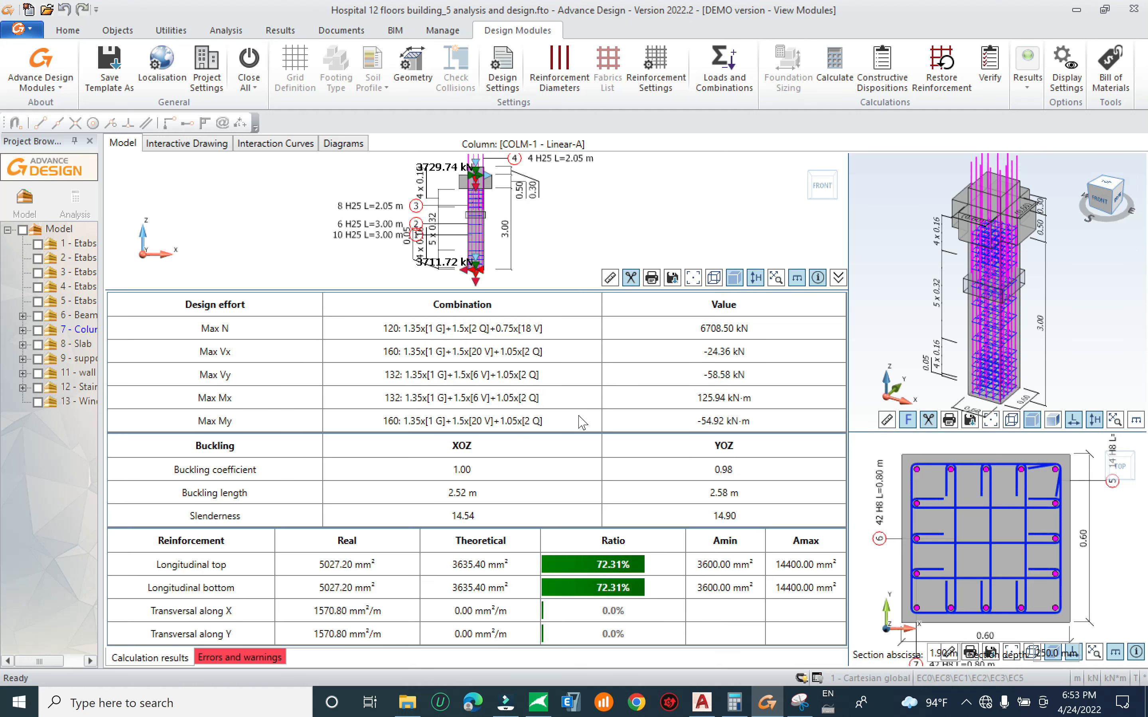
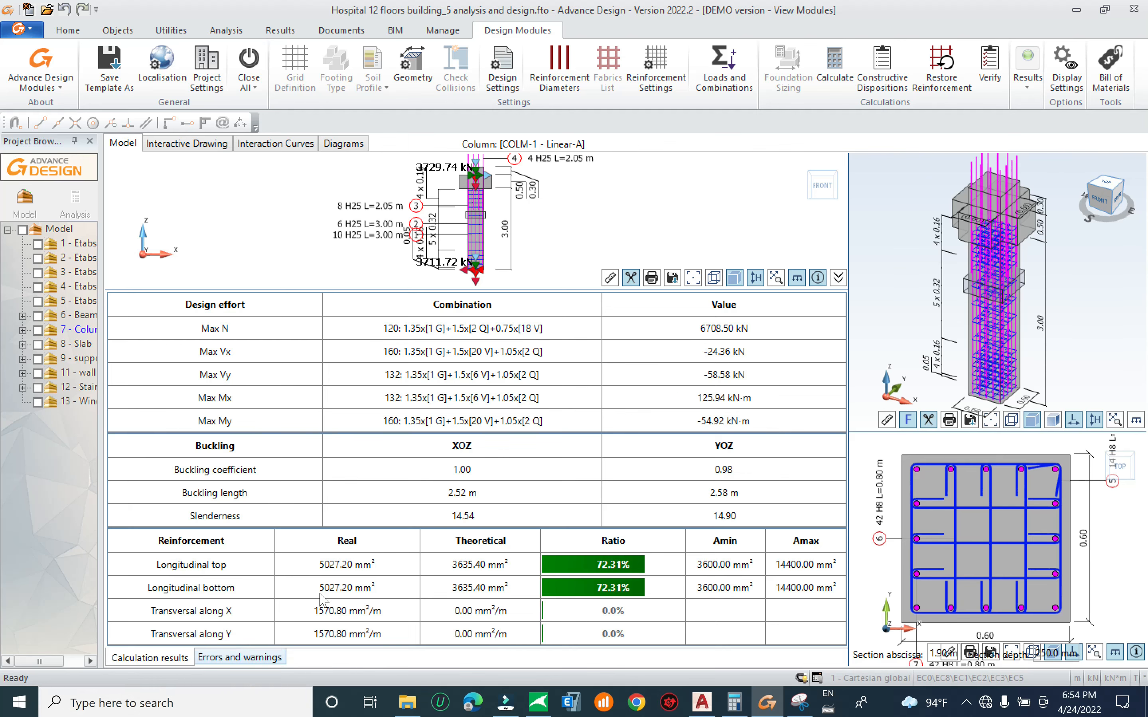
{"action": "left_click", "coordinate": [260, 657]}
{"action": "left_click", "coordinate": [82, 218]}
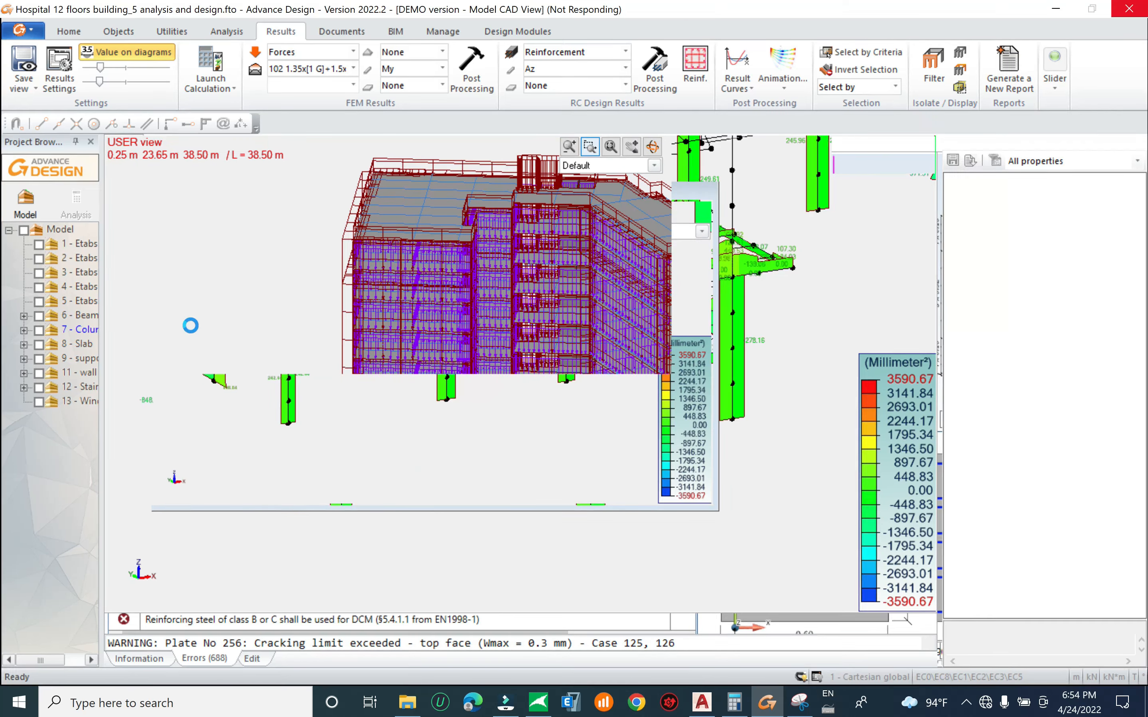
{"action": "left_click", "coordinate": [76, 196]}
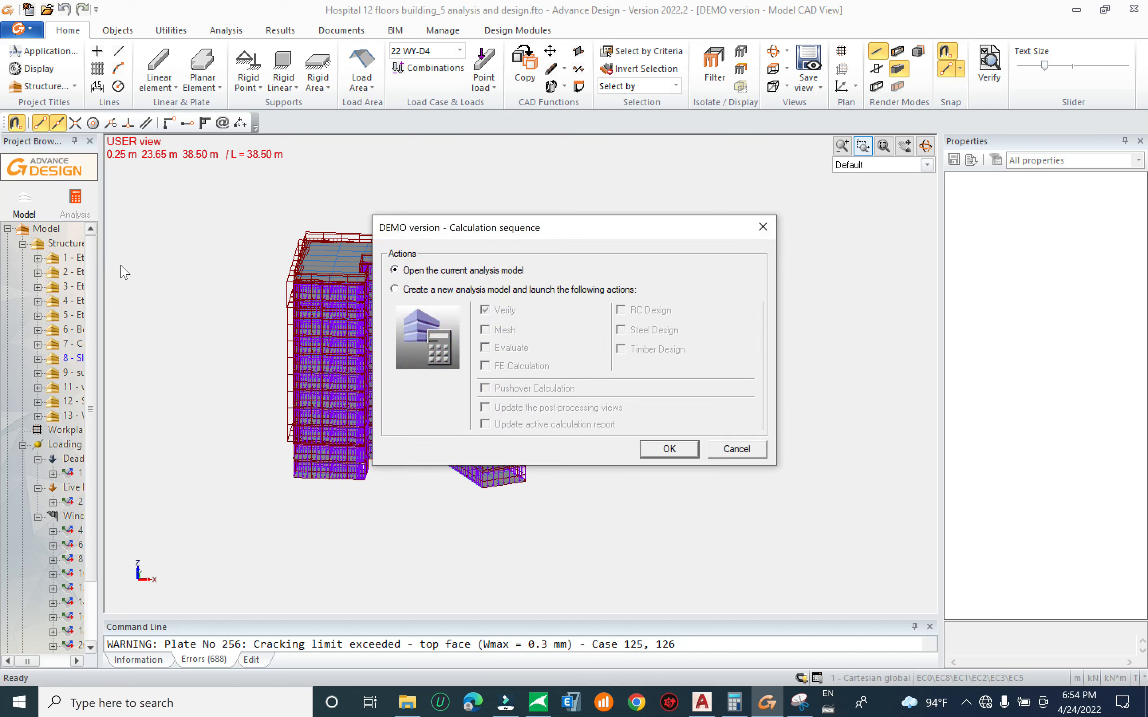
{"action": "left_click", "coordinate": [669, 450]}
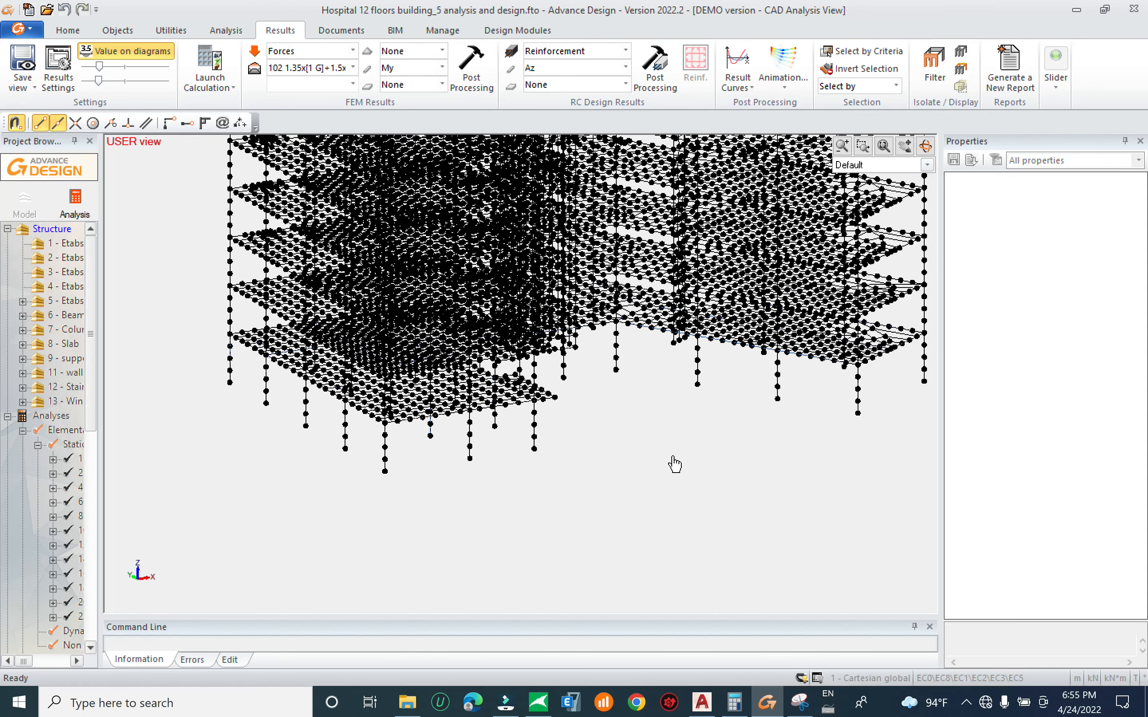
Examine the Az reinforcement envelope on the lowest-storey columns for another heavily reinforced one
{"action": "middle_click_drag", "start_coordinate": [313, 334], "coordinate": [640, 441]}
{"action": "scroll", "coordinate": [759, 402], "scroll_direction": "up", "scroll_amount": 3}
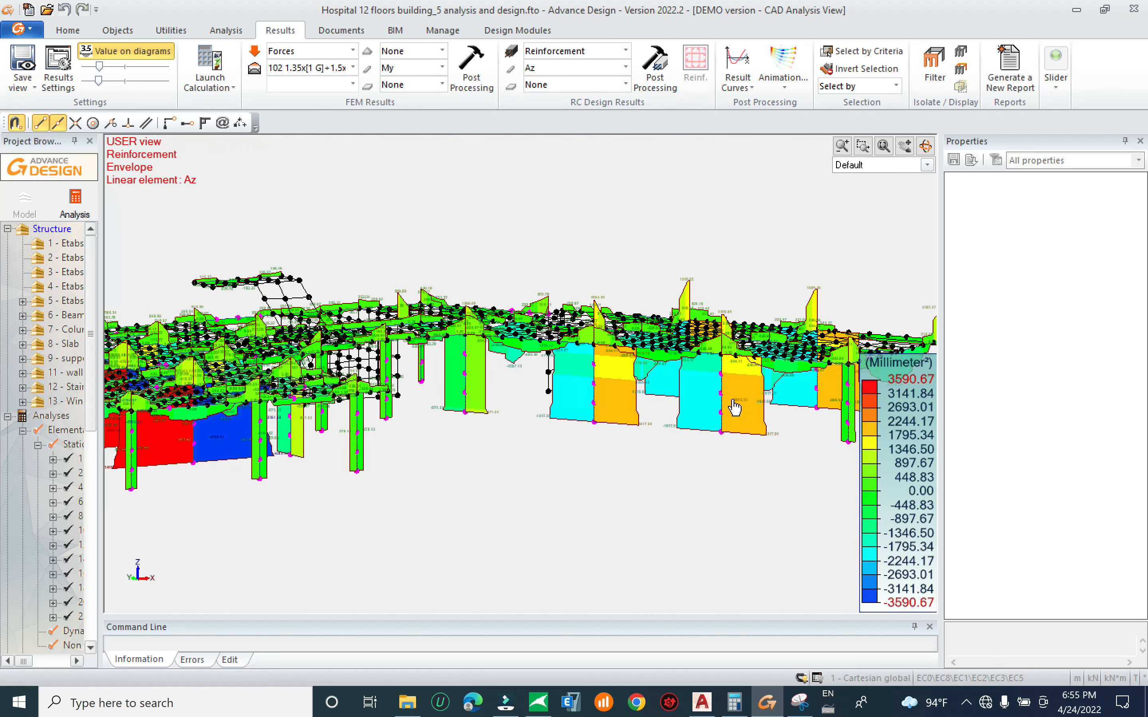
{"action": "middle_click_drag", "start_coordinate": [727, 419], "coordinate": [708, 482]}
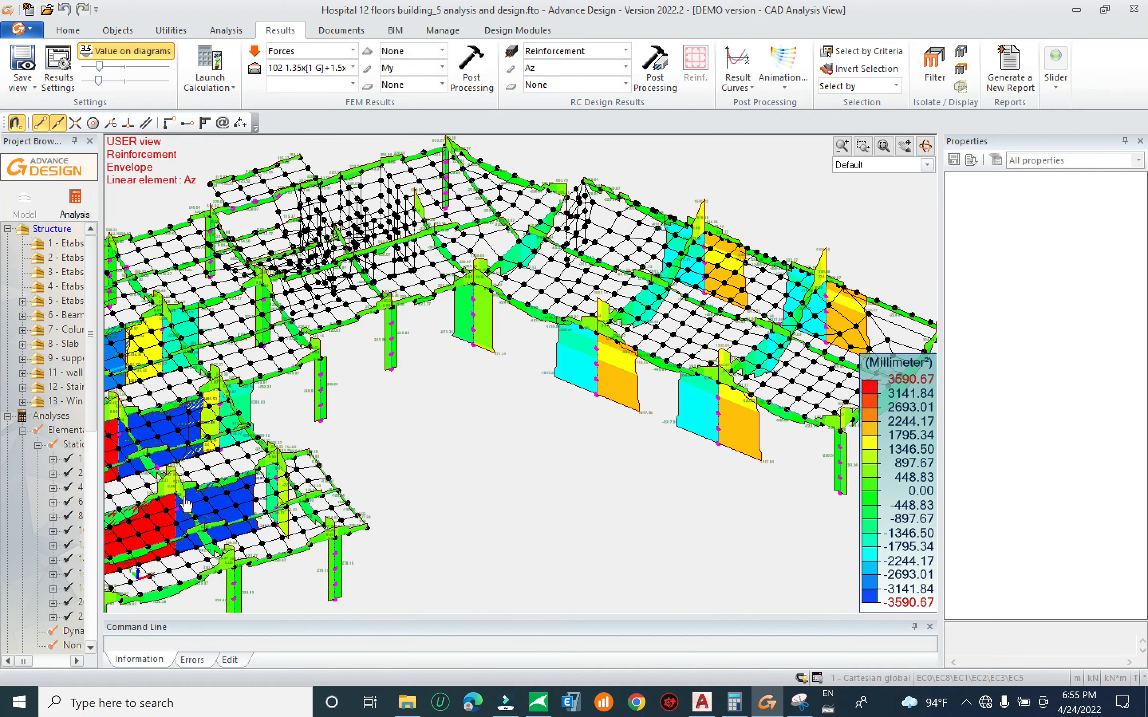
{"action": "middle_click_drag", "start_coordinate": [188, 502], "coordinate": [375, 443]}
{"action": "scroll", "coordinate": [353, 439], "scroll_direction": "up", "scroll_amount": 3}
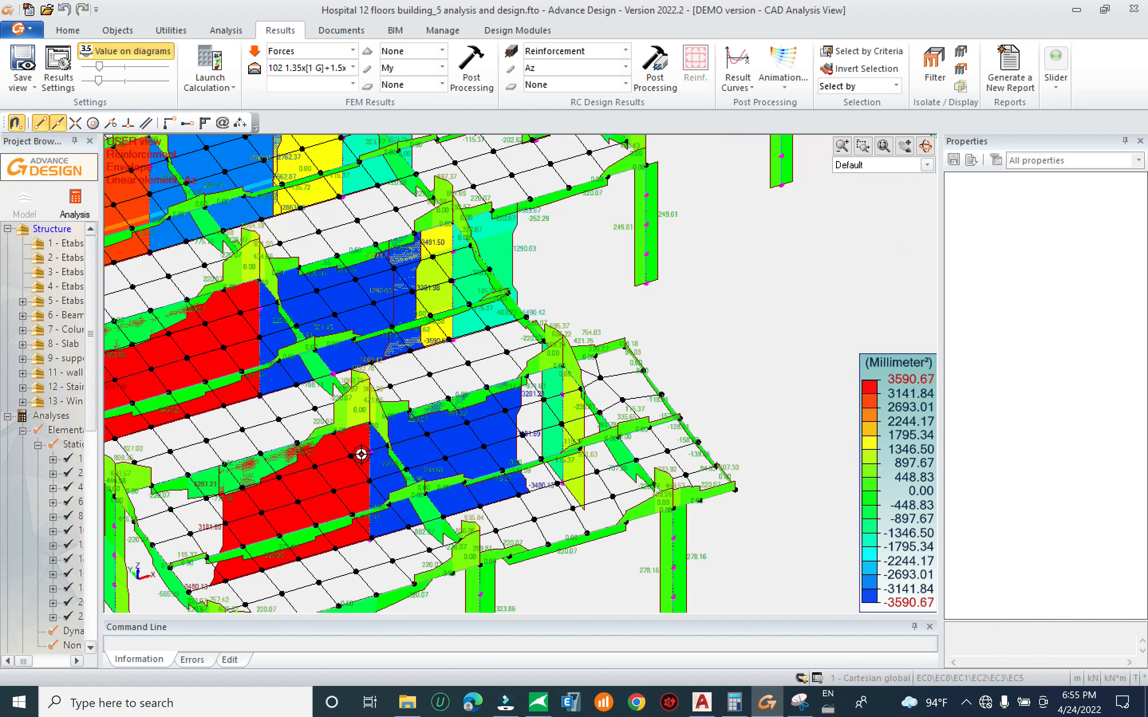
{"action": "scroll", "coordinate": [299, 464], "scroll_direction": "down", "scroll_amount": 5}
{"action": "middle_click_drag", "start_coordinate": [580, 393], "coordinate": [440, 429]}
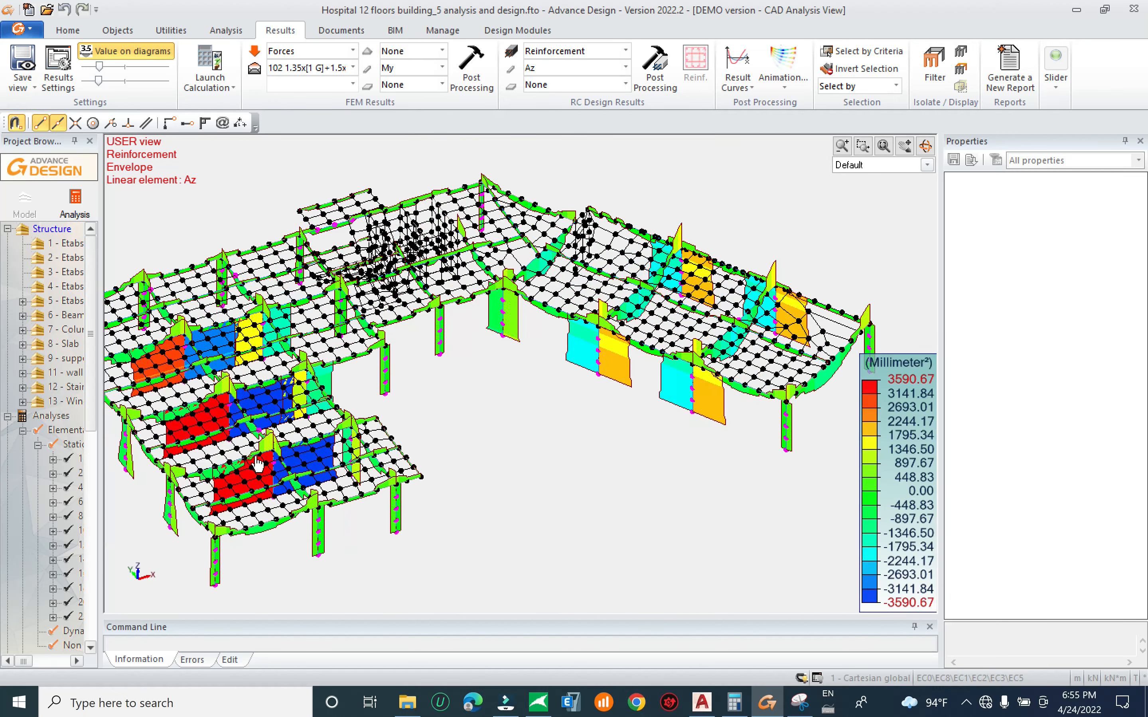
{"action": "scroll", "coordinate": [538, 428], "scroll_direction": "up", "scroll_amount": 5}
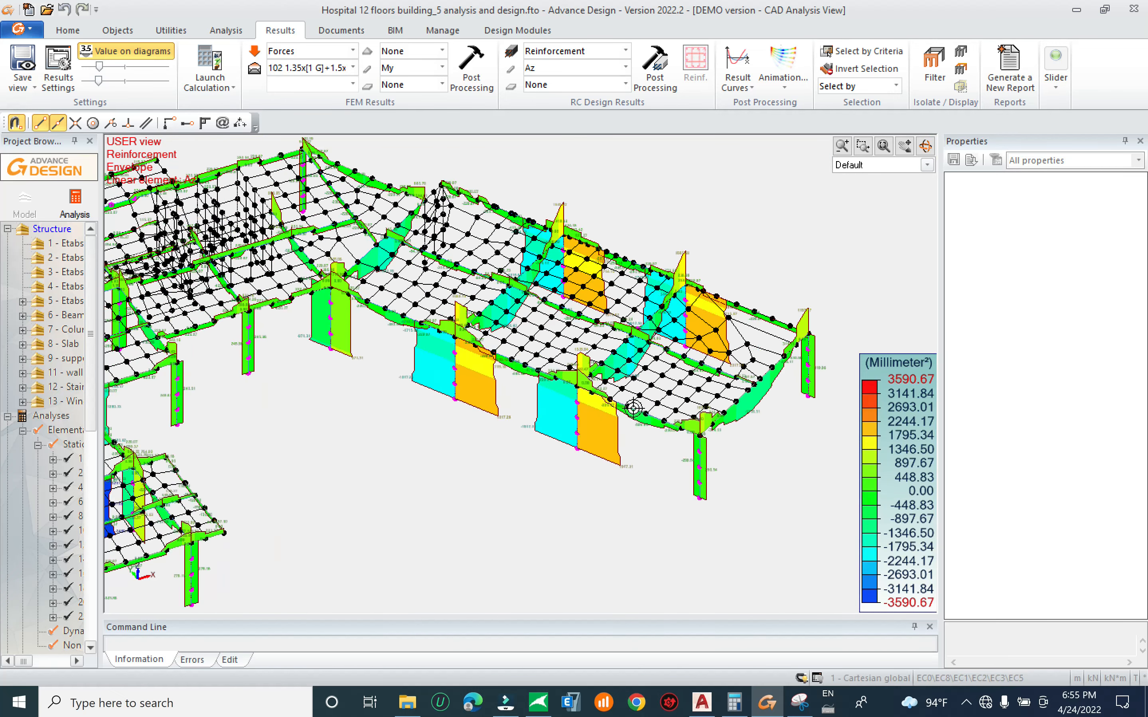
{"action": "scroll", "coordinate": [651, 405], "scroll_direction": "up", "scroll_amount": 1}
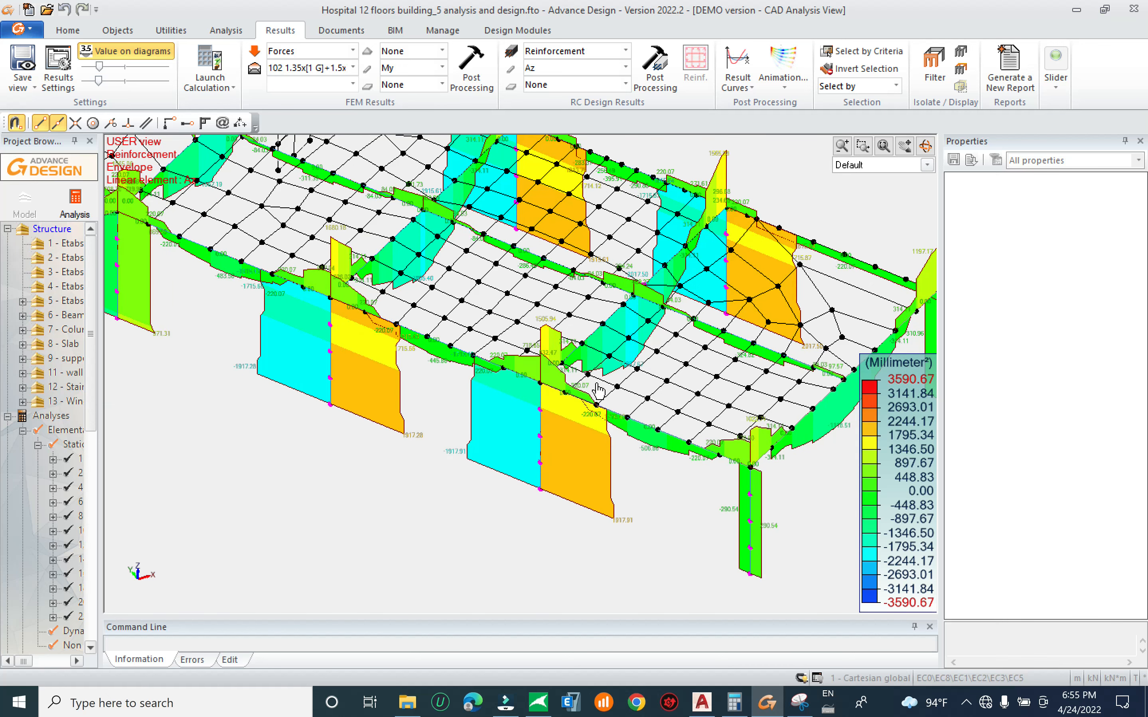
Open the R40*60 column with identifier 26 in the design modules
{"action": "left_click", "coordinate": [728, 280]}
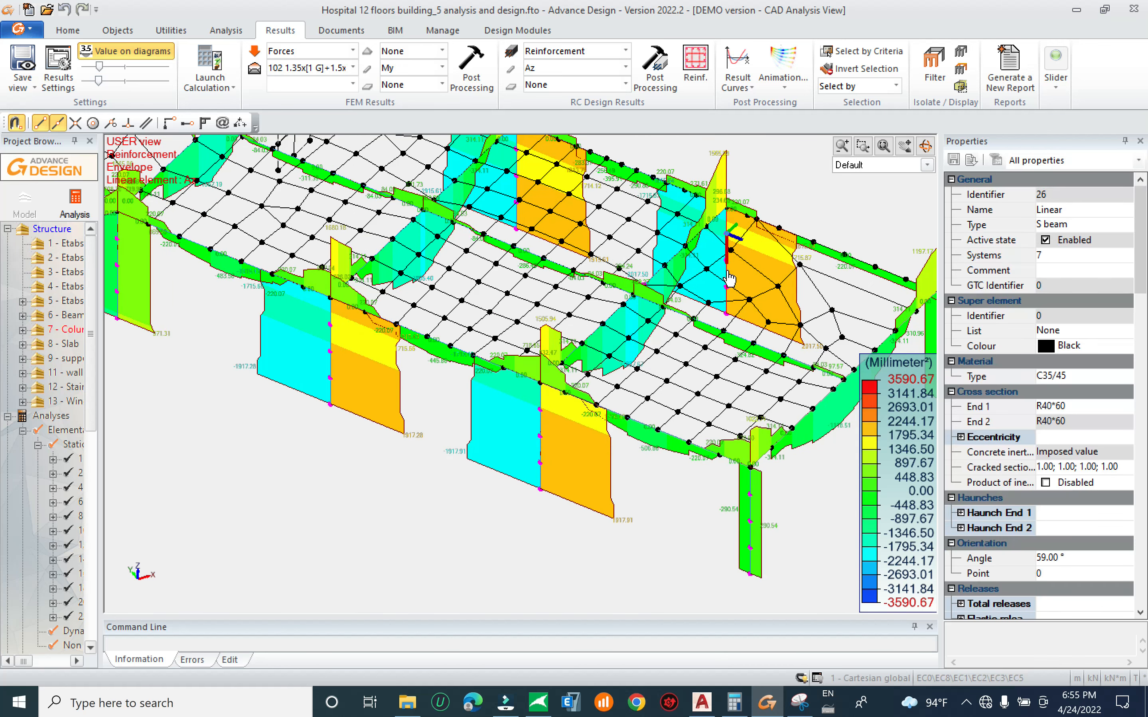
{"action": "right_click", "coordinate": [729, 276]}
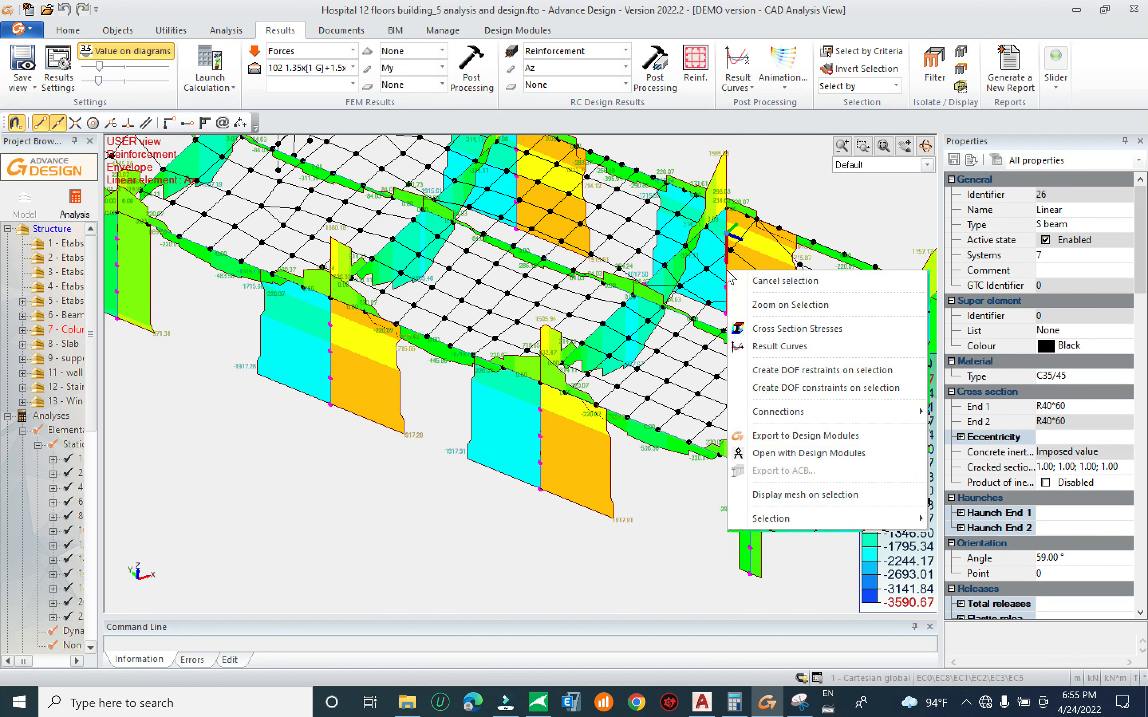
{"action": "left_click", "coordinate": [775, 455]}
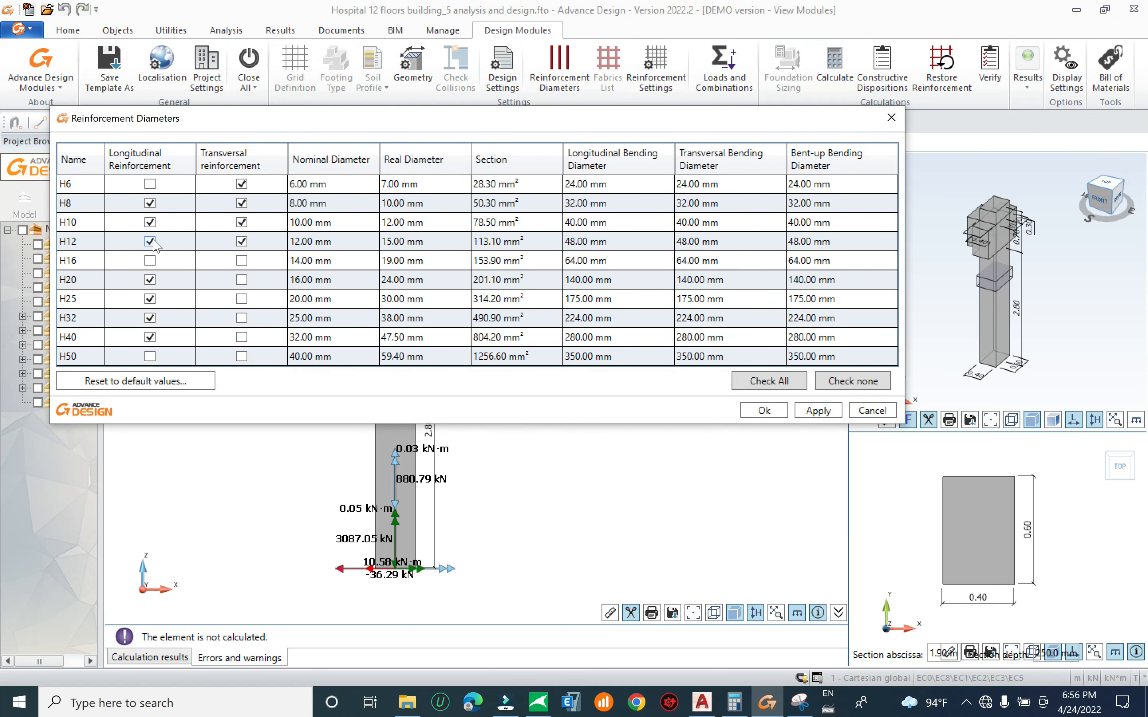
Limit the column's allowed longitudinal reinforcement diameters to H20 and H25
{"action": "left_click", "coordinate": [150, 318]}
{"action": "left_click", "coordinate": [150, 336]}
{"action": "left_click", "coordinate": [151, 248]}
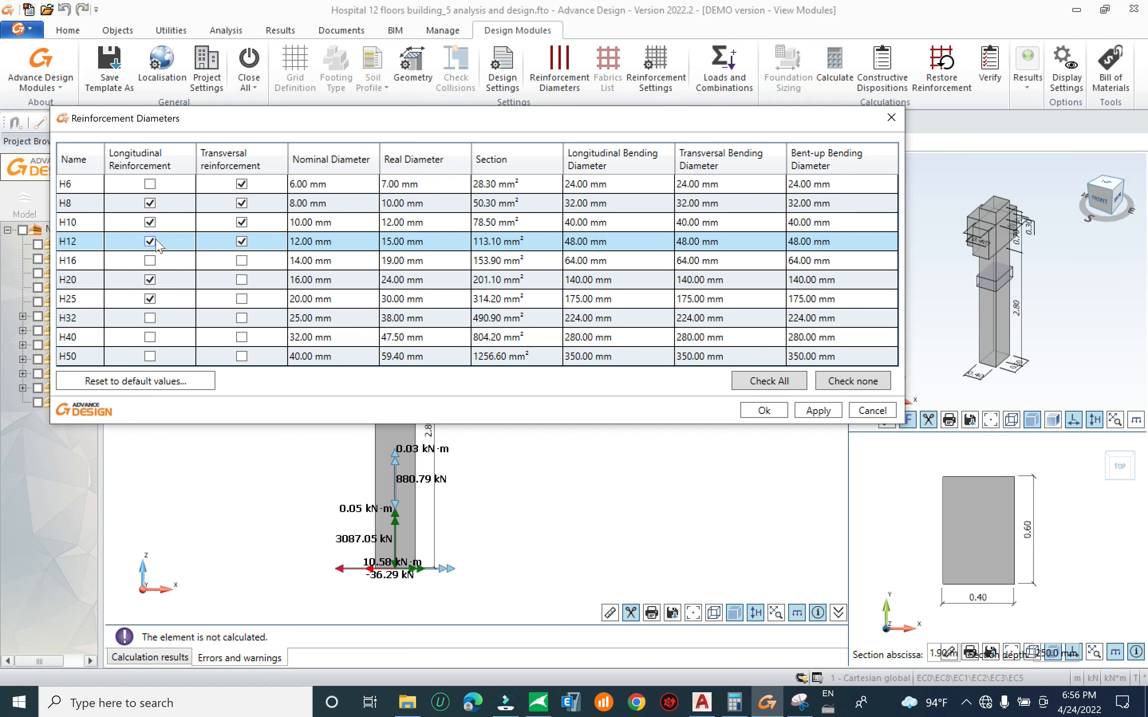
{"action": "left_click", "coordinate": [150, 222]}
{"action": "left_click", "coordinate": [150, 241]}
{"action": "left_click", "coordinate": [150, 203]}
{"action": "left_click", "coordinate": [150, 203]}
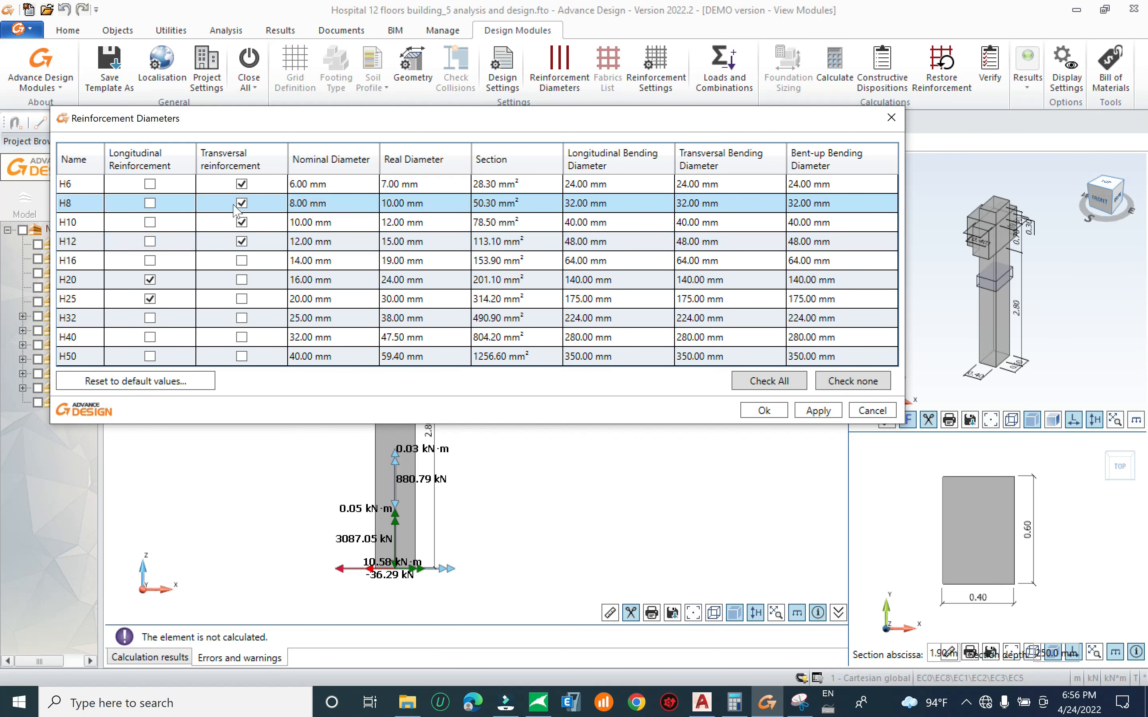
Keep only H8 for the transversal reinforcement and apply the diameter settings
{"action": "left_click", "coordinate": [242, 223]}
{"action": "left_click", "coordinate": [242, 183]}
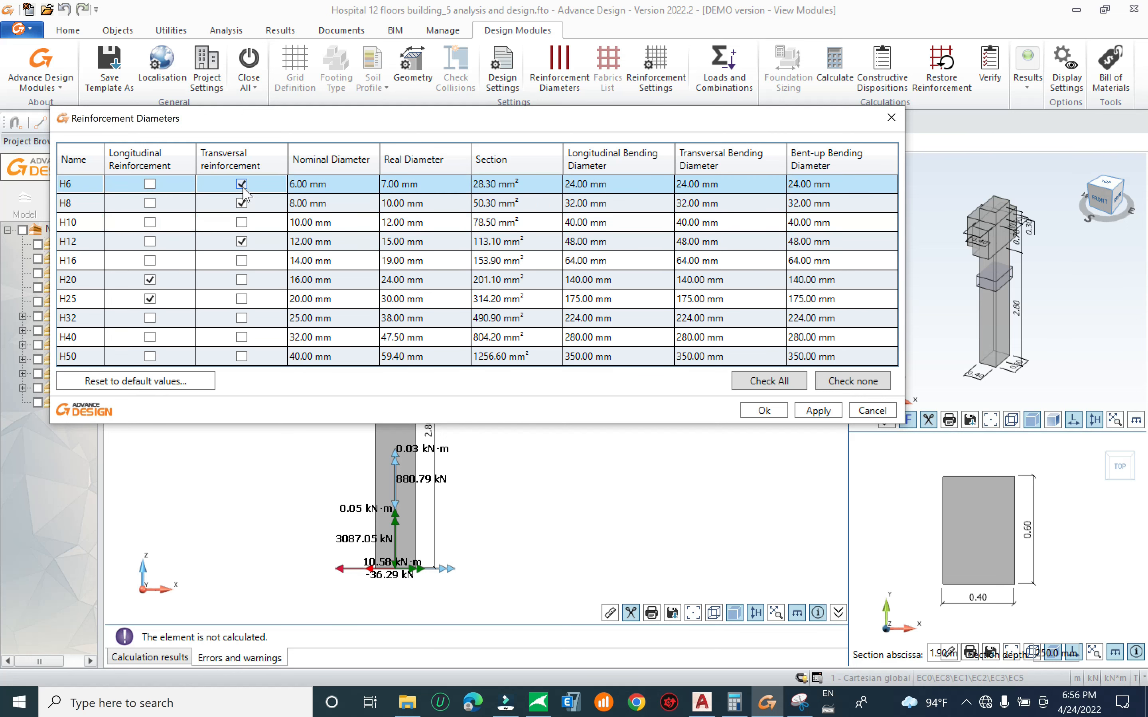
{"action": "left_click", "coordinate": [242, 241]}
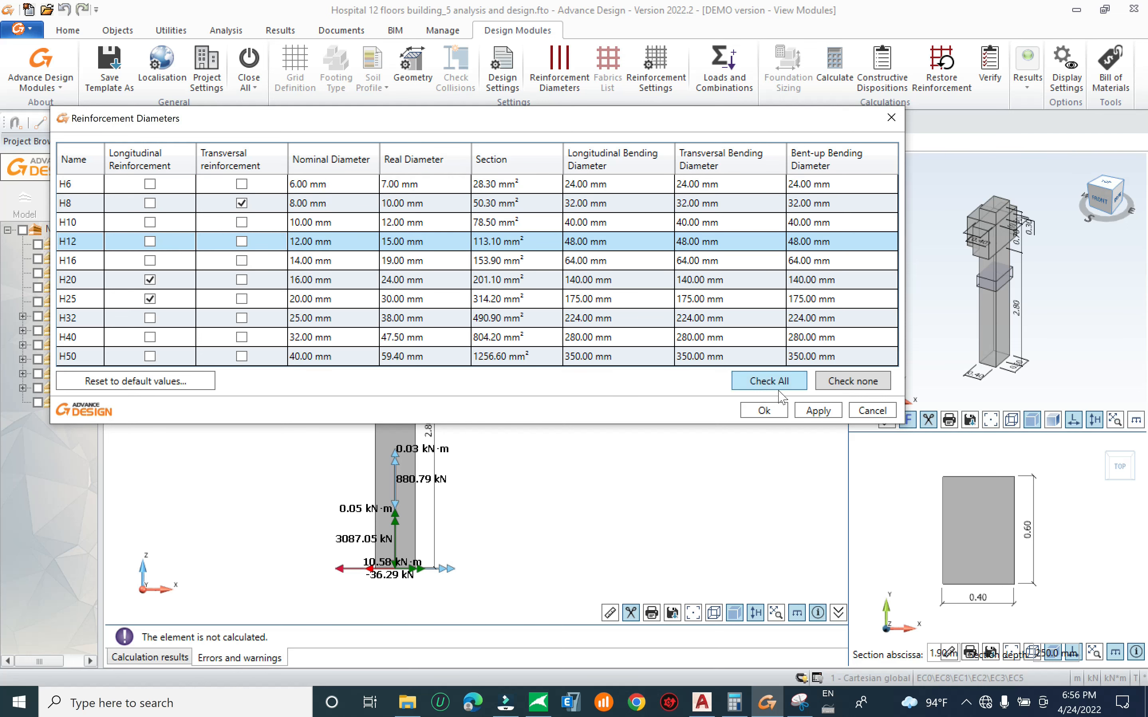
{"action": "left_click", "coordinate": [817, 411]}
{"action": "left_click", "coordinate": [762, 411]}
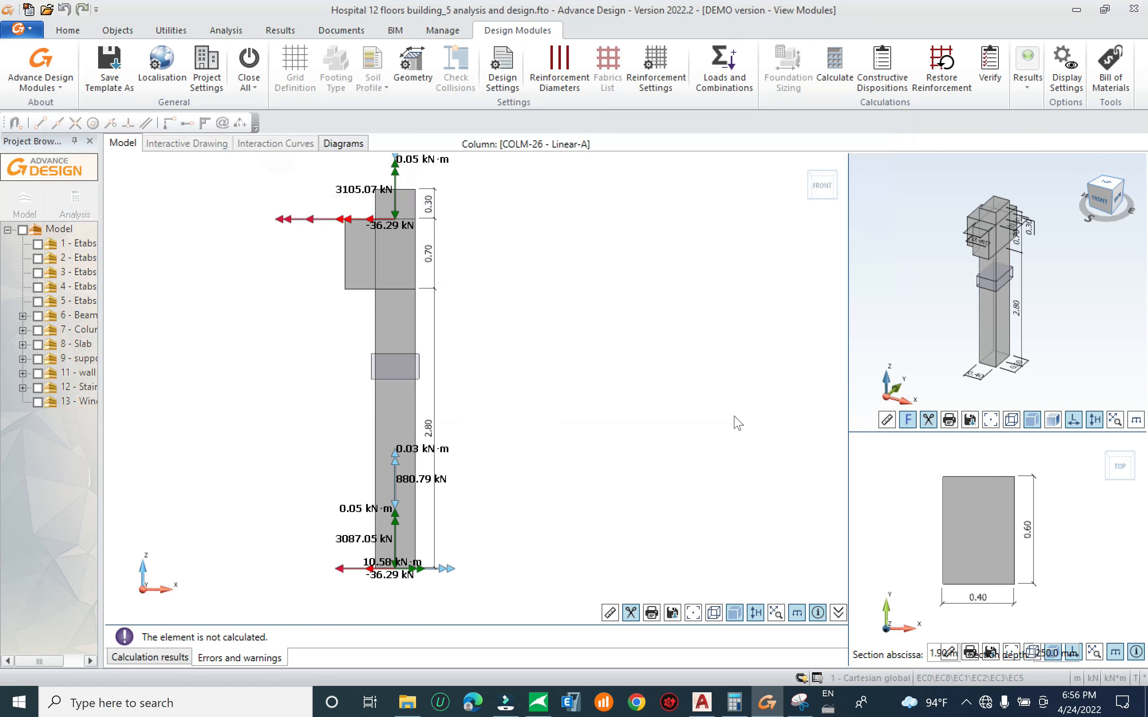
Set the width of the column's rectangular section to 50 cm in its geometry
{"action": "left_click", "coordinate": [418, 71]}
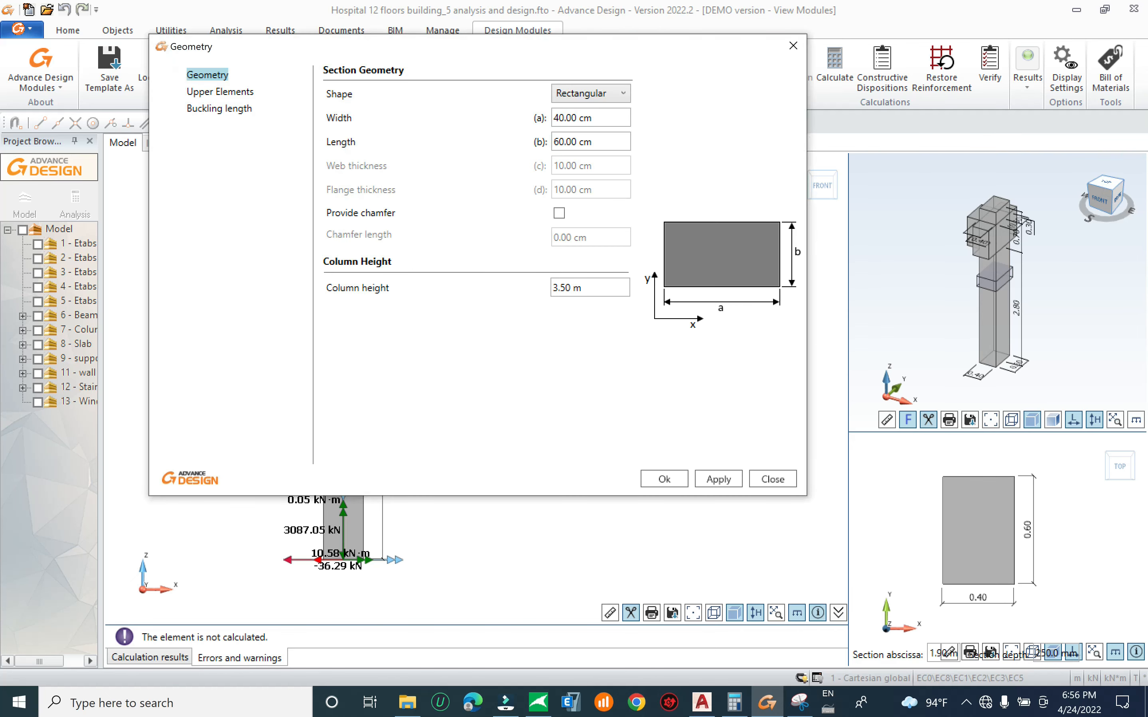
{"action": "left_click", "coordinate": [562, 119]}
{"action": "left_click", "coordinate": [560, 118]}
{"action": "type", "text": "5"}
{"action": "left_click", "coordinate": [663, 478]}
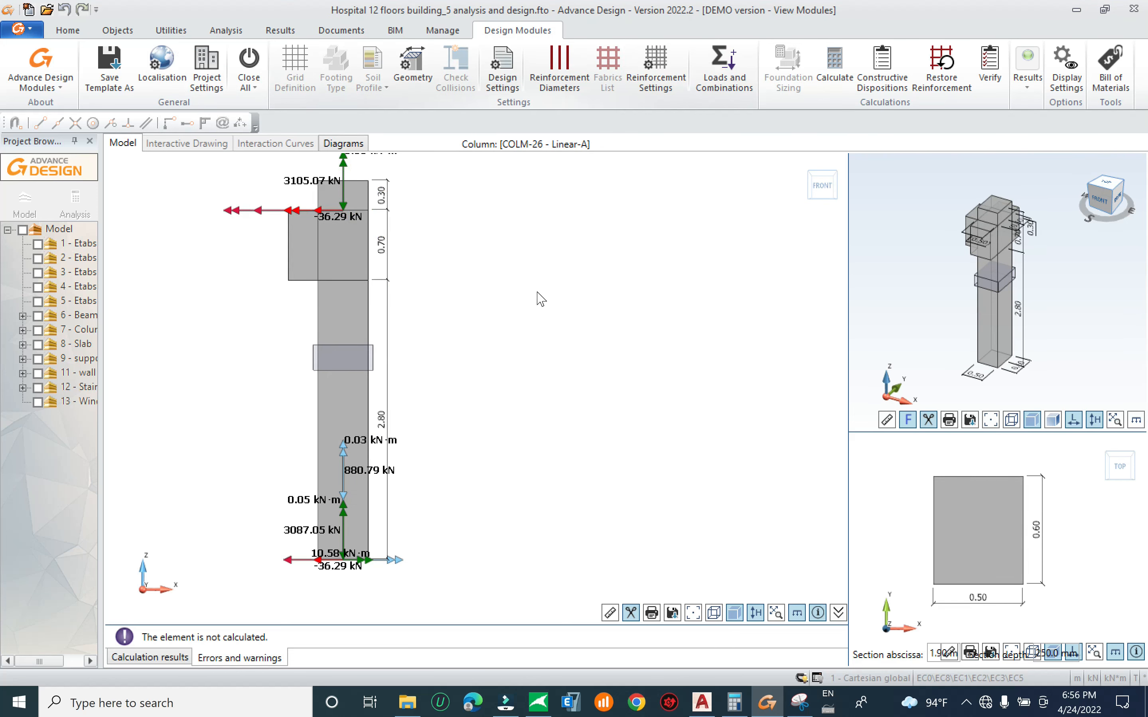
Review the concomitance matrix and the top-load internal efforts, declining to apply changes when switching, and close the load settings
{"action": "left_click", "coordinate": [136, 79]}
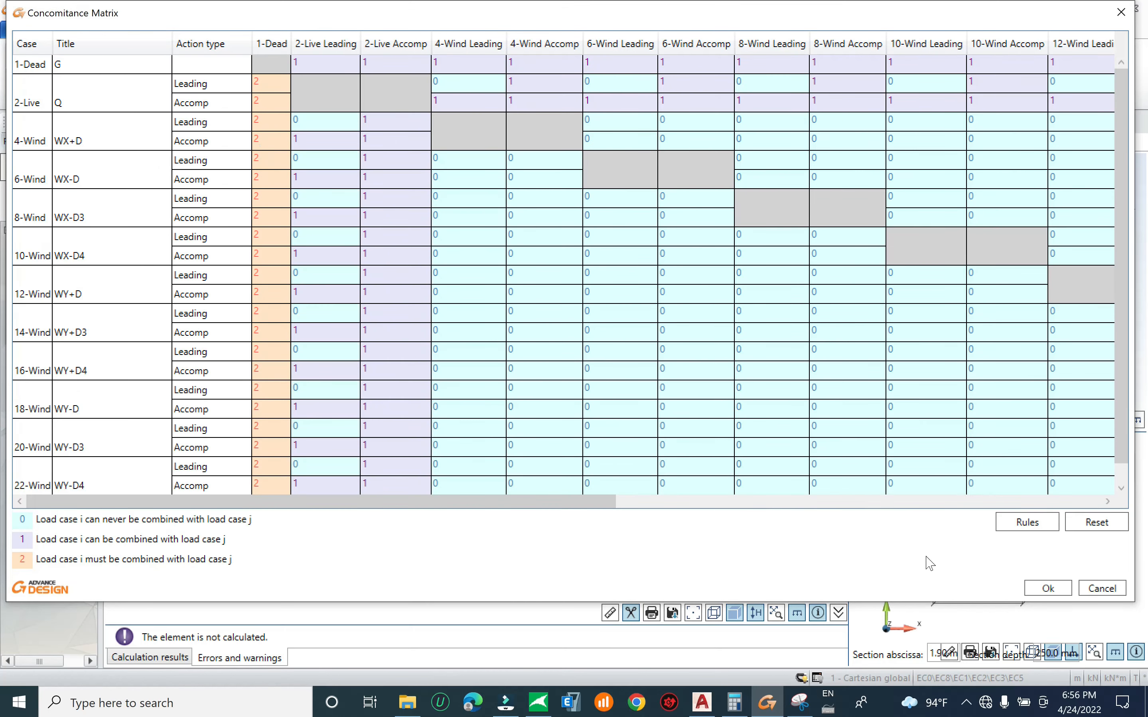
{"action": "left_click", "coordinate": [1028, 591]}
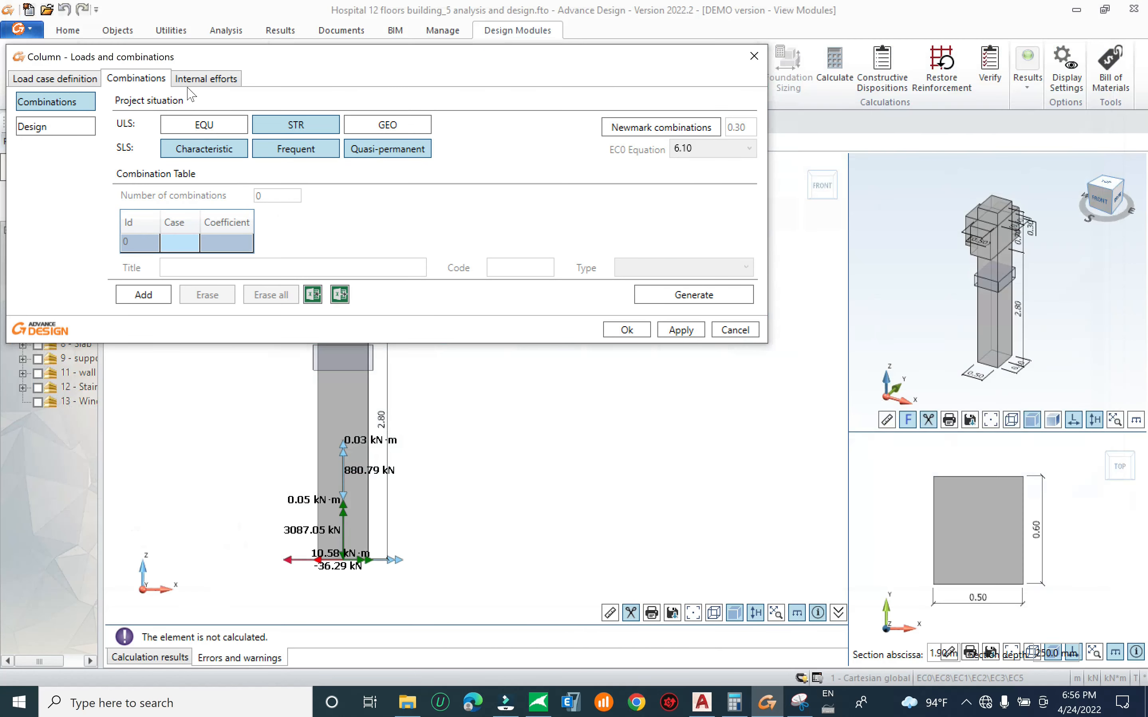
{"action": "left_click", "coordinate": [197, 78]}
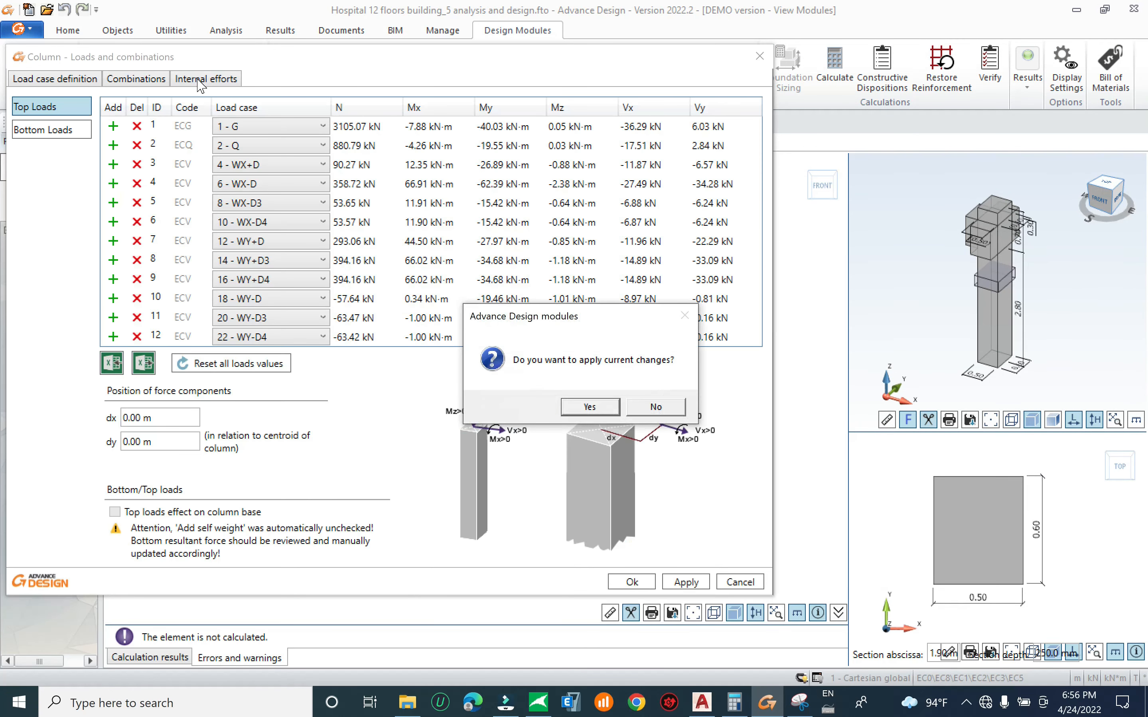
{"action": "left_click", "coordinate": [655, 406]}
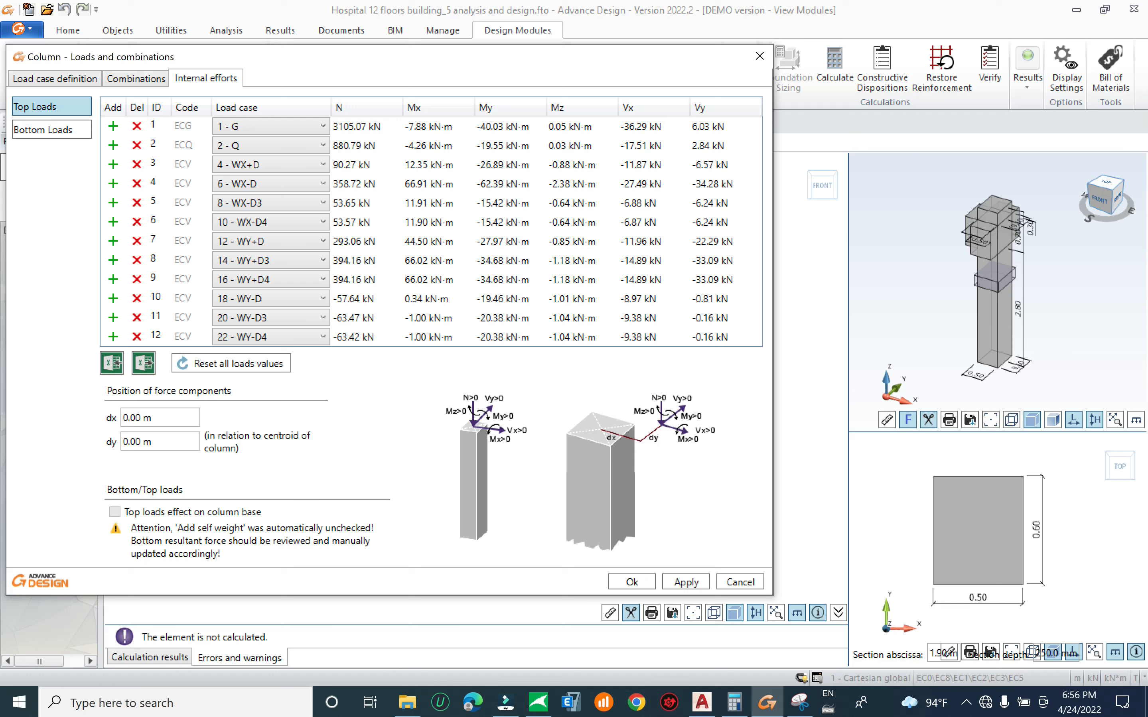
{"action": "double_click", "coordinate": [338, 126]}
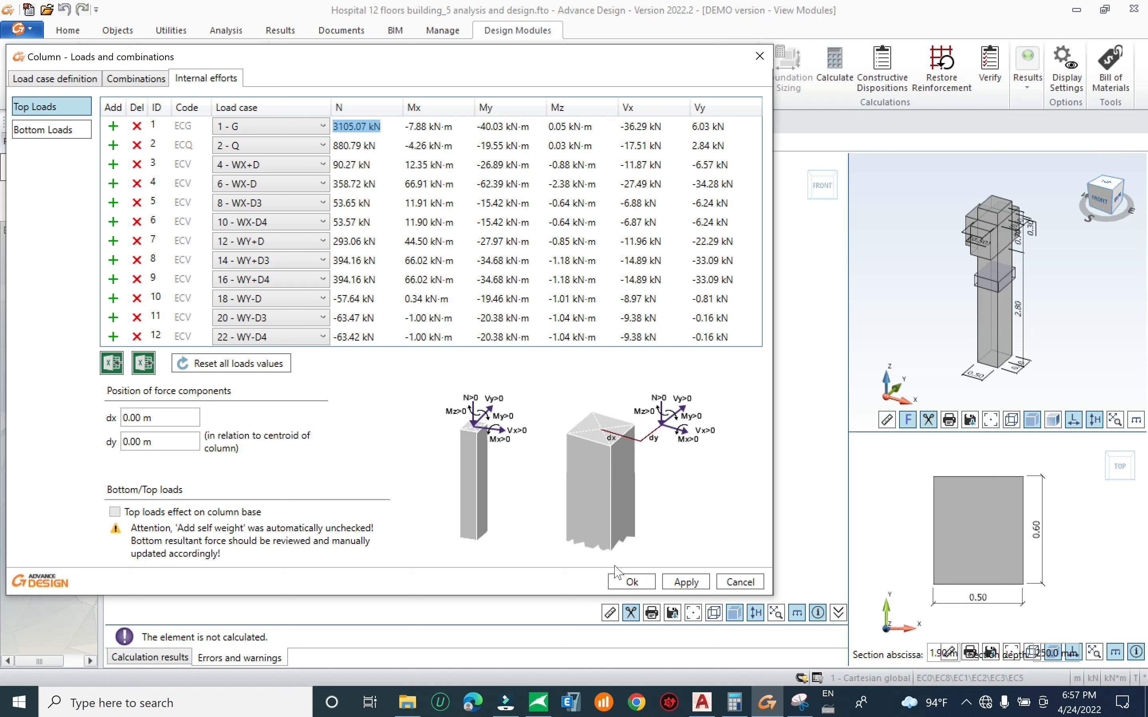
{"action": "left_click", "coordinate": [632, 582]}
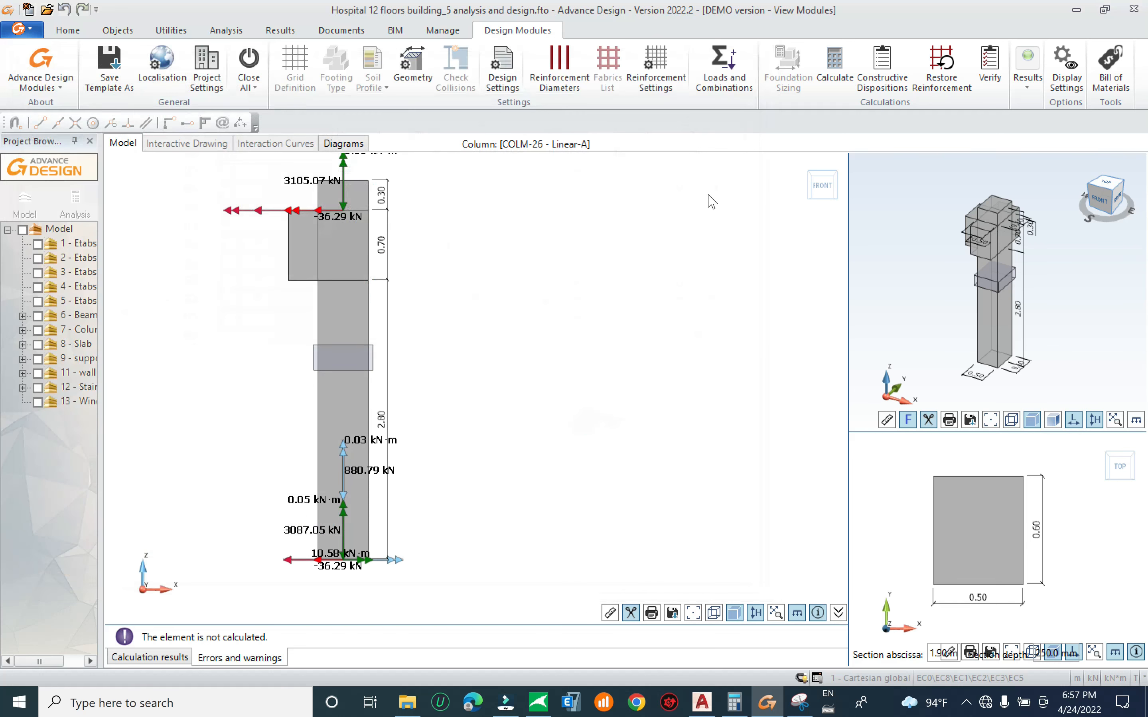
Calculate the column and show its calculation results in a narrower pane, leaving more room for the section view
{"action": "left_click", "coordinate": [833, 63]}
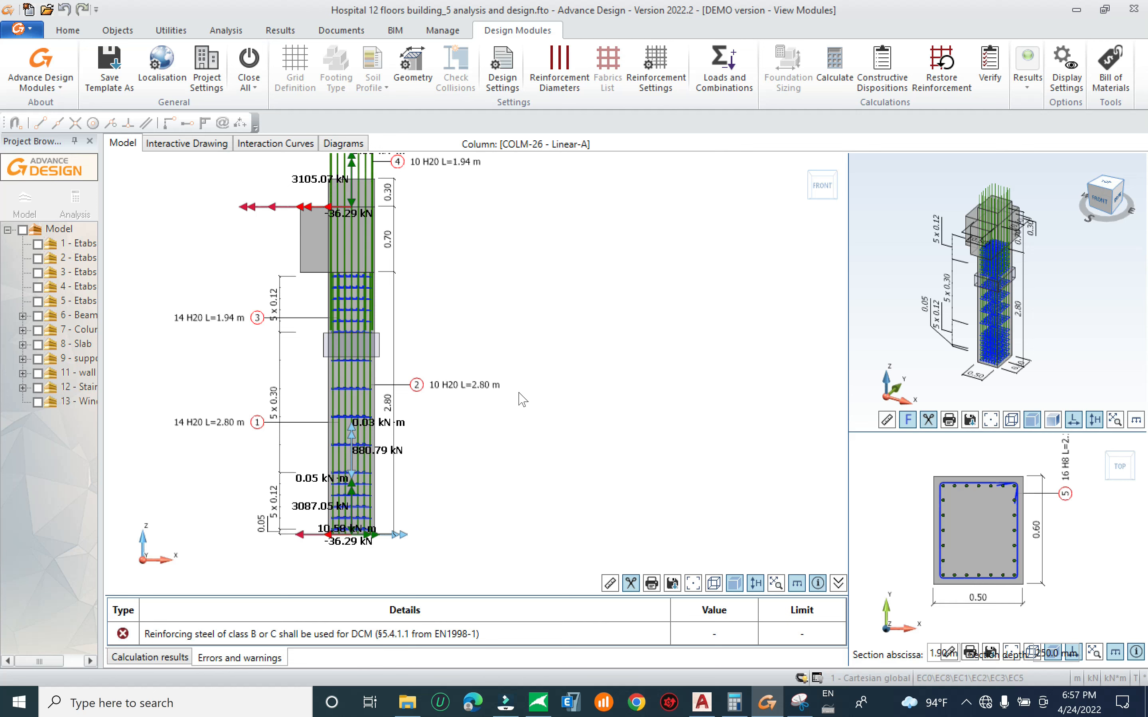
{"action": "left_click", "coordinate": [151, 658]}
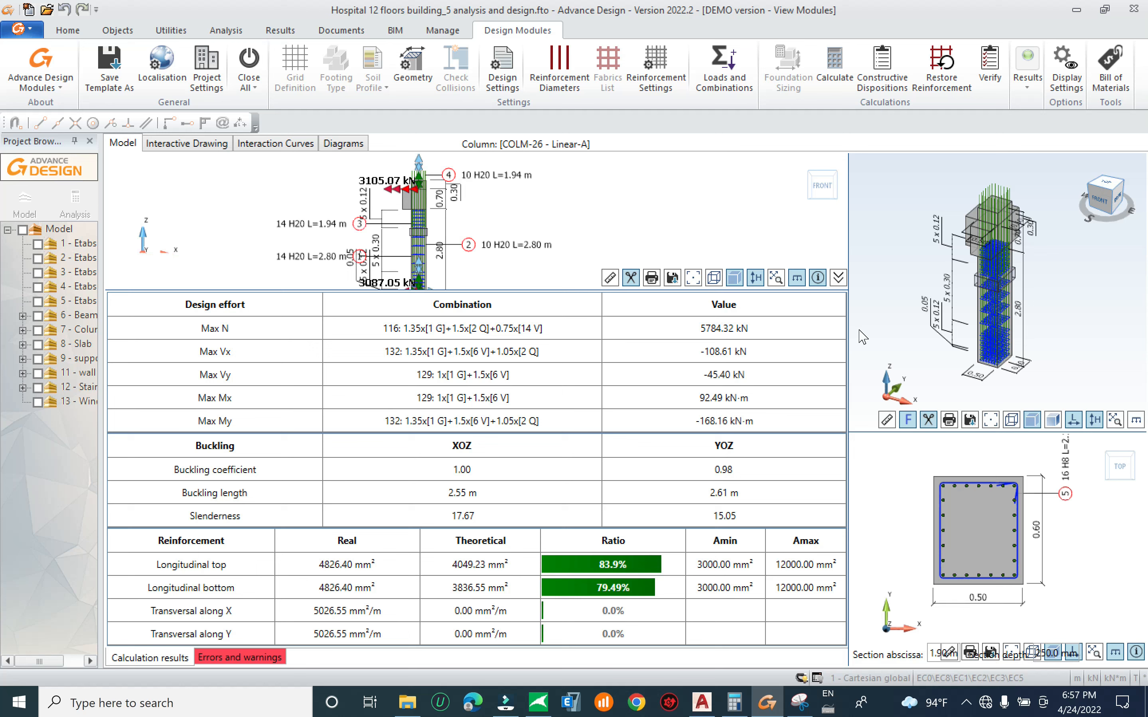
{"action": "left_click_drag", "start_coordinate": [846, 340], "coordinate": [626, 339]}
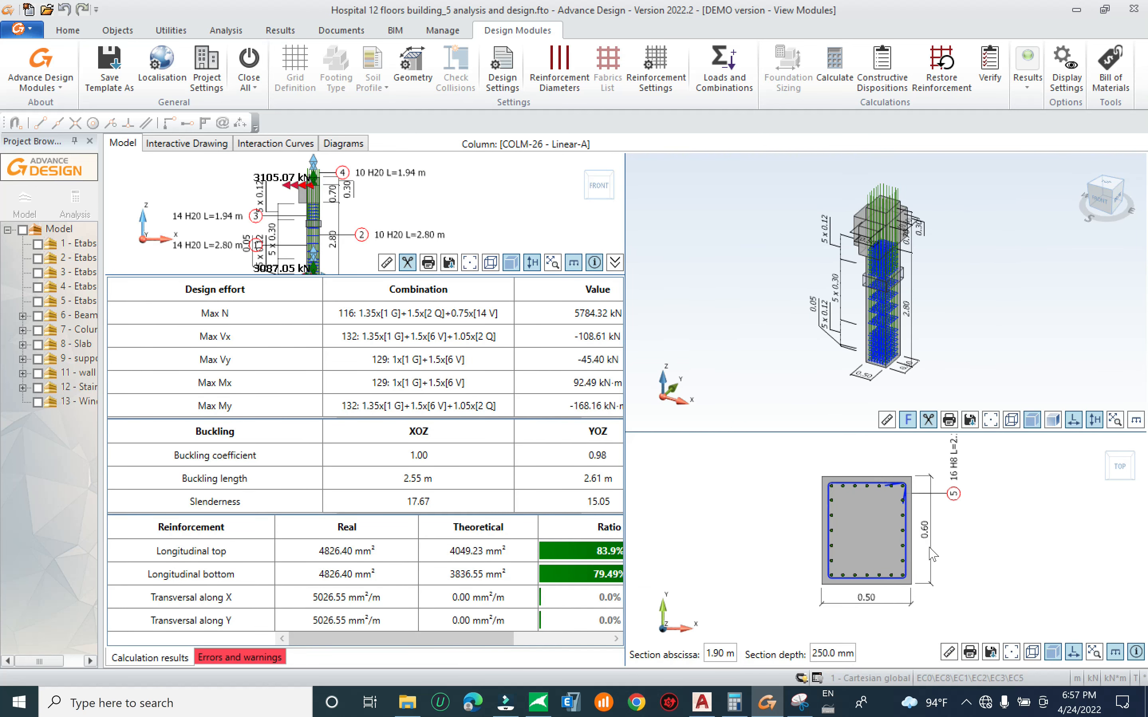
Inspect the column's cross-section and its main bar settings, closing them without changes
{"action": "scroll", "coordinate": [891, 553], "scroll_direction": "up", "scroll_amount": 3}
{"action": "scroll", "coordinate": [860, 537], "scroll_direction": "down", "scroll_amount": 2}
{"action": "scroll", "coordinate": [832, 508], "scroll_direction": "up", "scroll_amount": 2}
{"action": "left_click", "coordinate": [808, 502]}
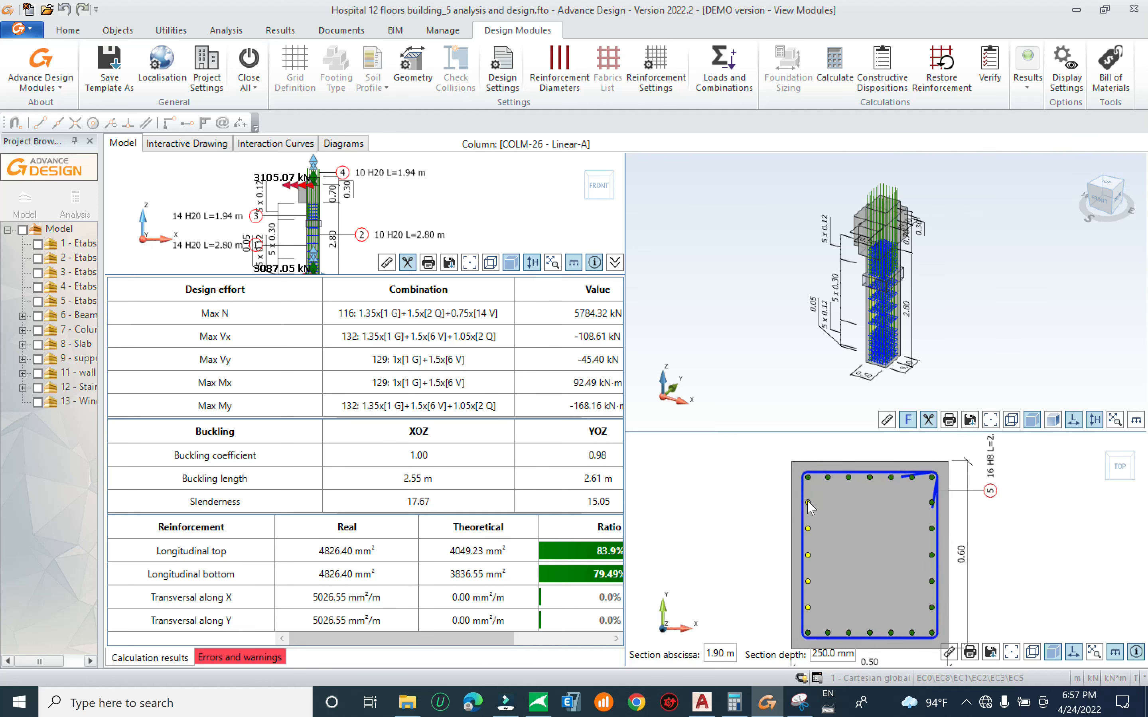
{"action": "double_click", "coordinate": [807, 501]}
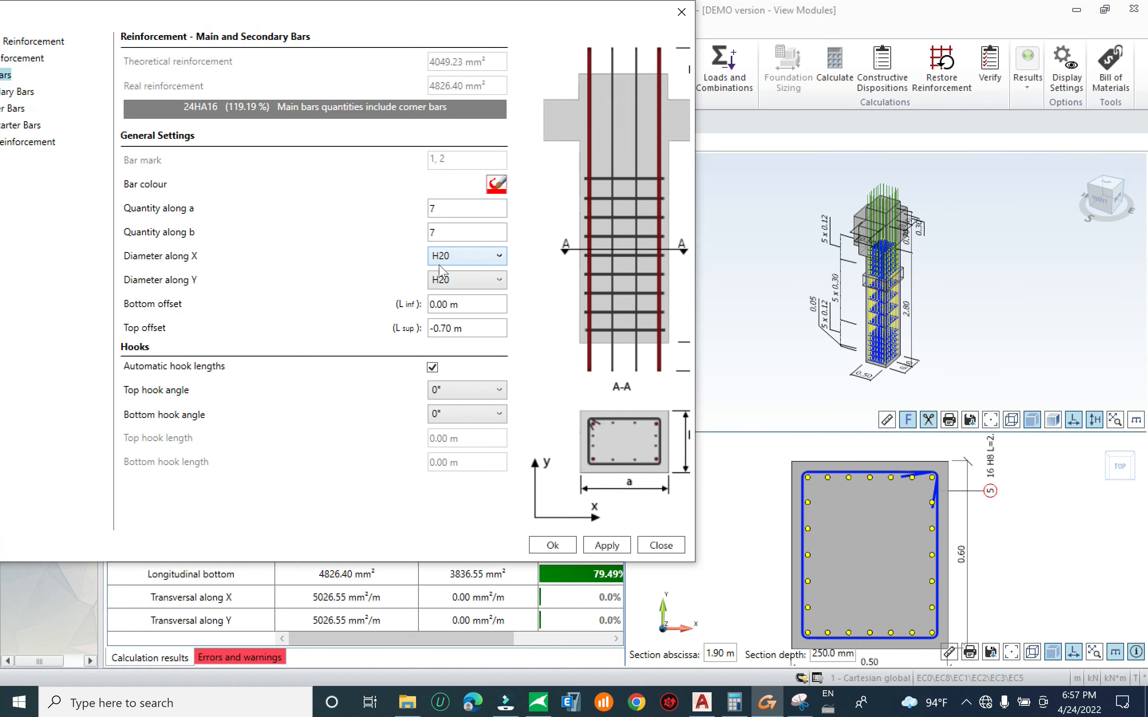
{"action": "left_click", "coordinate": [682, 12]}
{"action": "left_click", "coordinate": [858, 549]}
{"action": "scroll", "coordinate": [858, 549], "scroll_direction": "down", "scroll_amount": 2}
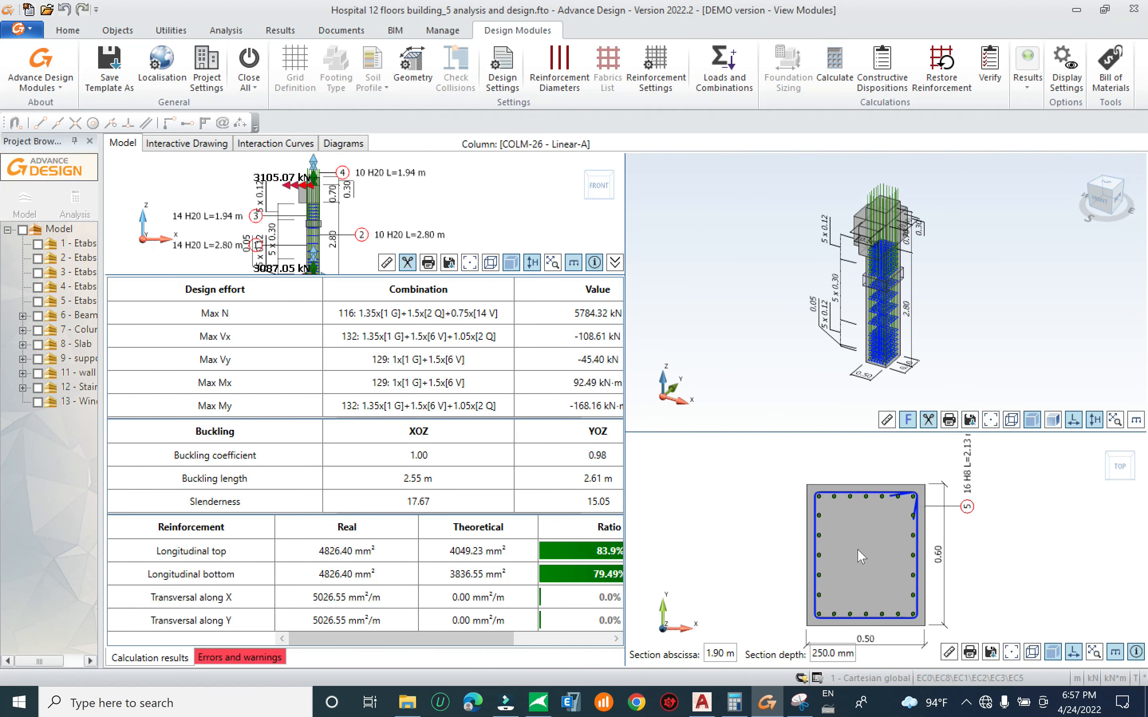
{"action": "scroll", "coordinate": [881, 609], "scroll_direction": "up", "scroll_amount": 1}
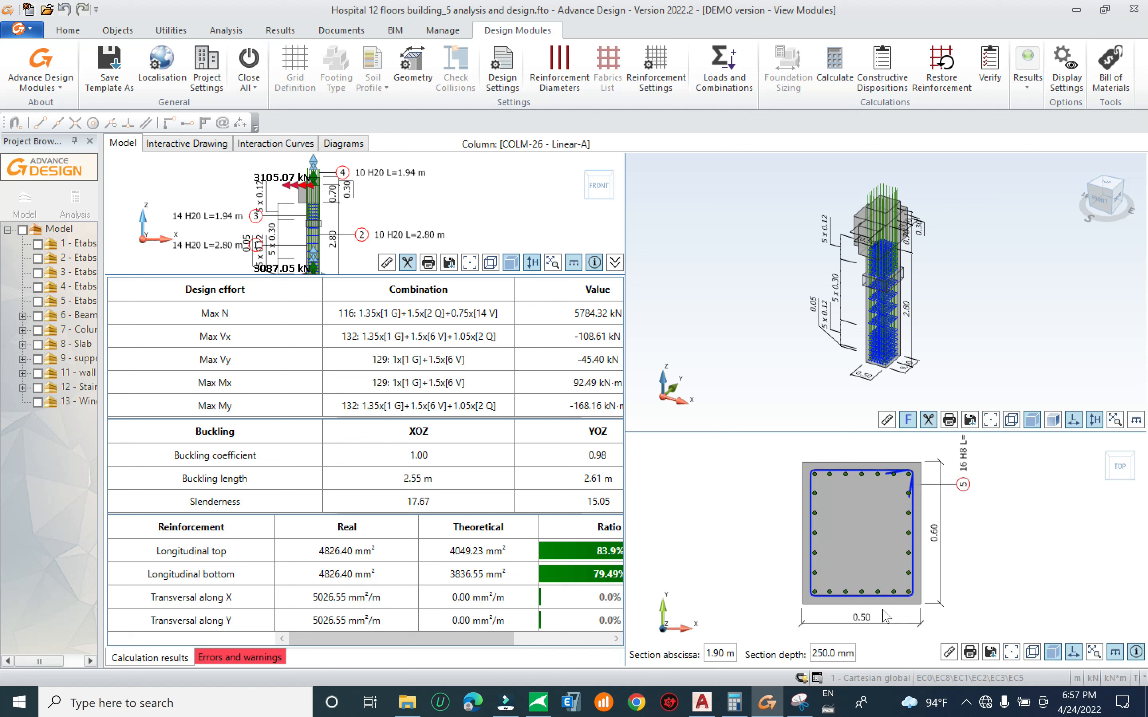
Check the quantities and diameters set for the main bars in the column's cross-section and close the reinforcement settings
{"action": "scroll", "coordinate": [873, 565], "scroll_direction": "down", "scroll_amount": 2}
{"action": "scroll", "coordinate": [918, 539], "scroll_direction": "up", "scroll_amount": 1}
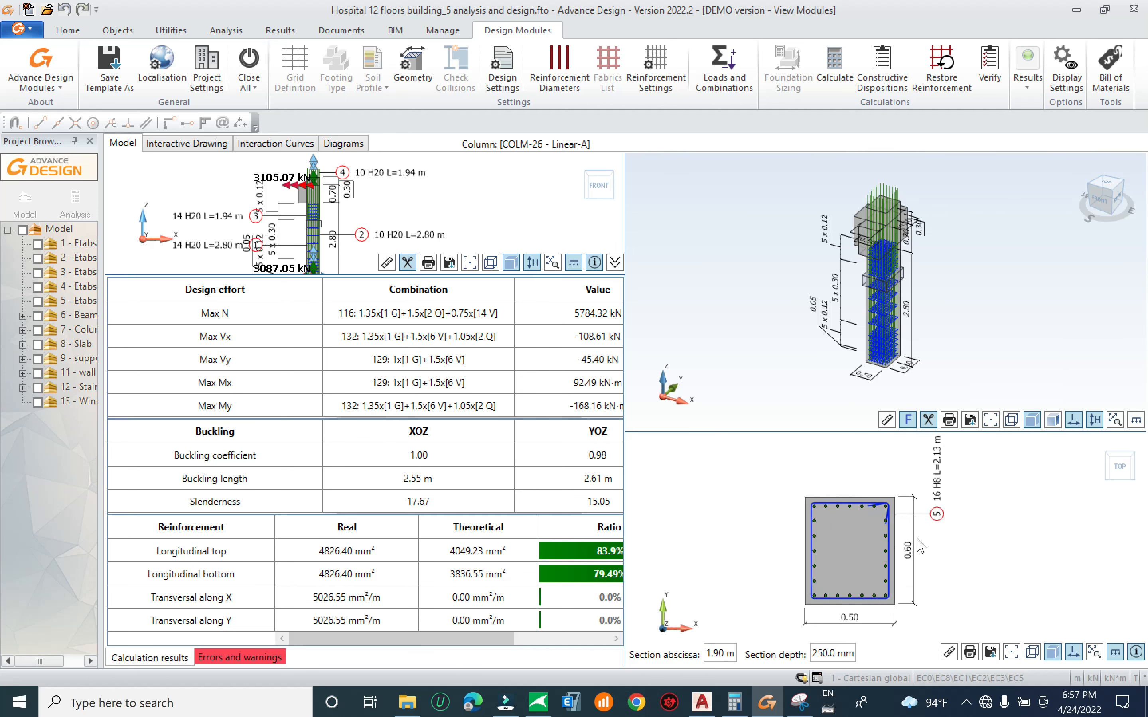
{"action": "double_click", "coordinate": [850, 505]}
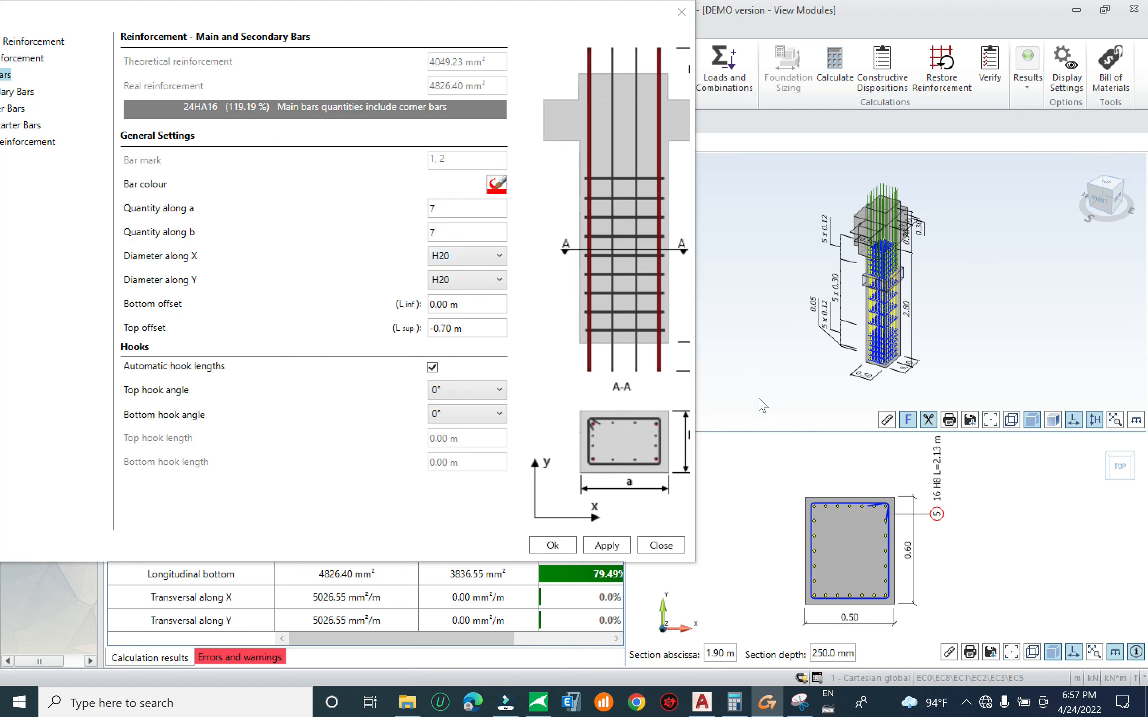
{"action": "left_click", "coordinate": [681, 13]}
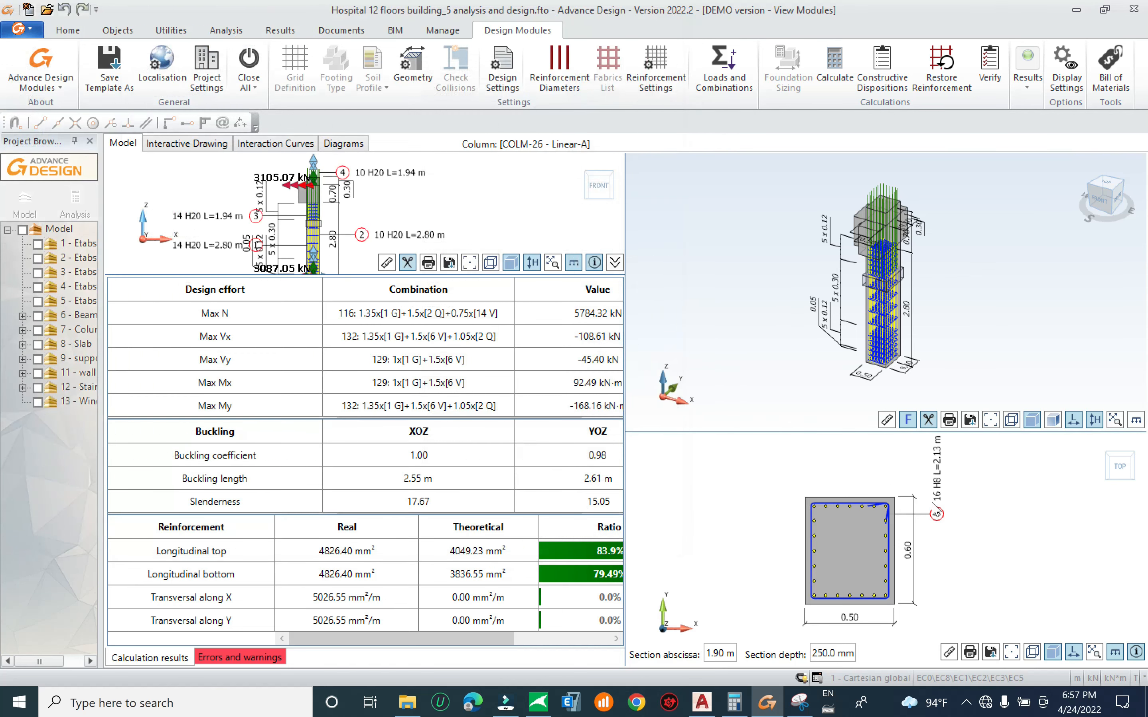
Examine the column's reinforcement cage in the 3D view from another angle and its full cross-section with dimensions
{"action": "middle_click_drag", "start_coordinate": [915, 305], "coordinate": [864, 276]}
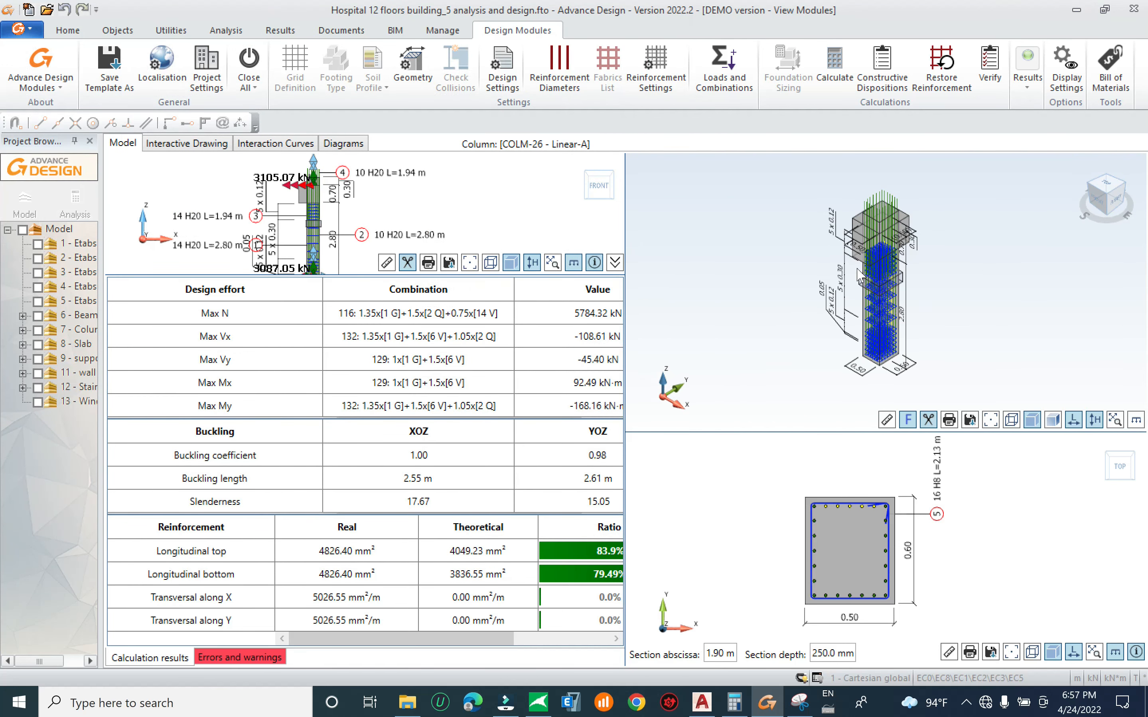
{"action": "scroll", "coordinate": [869, 278], "scroll_direction": "up", "scroll_amount": 5}
{"action": "scroll", "coordinate": [866, 295], "scroll_direction": "down", "scroll_amount": 7}
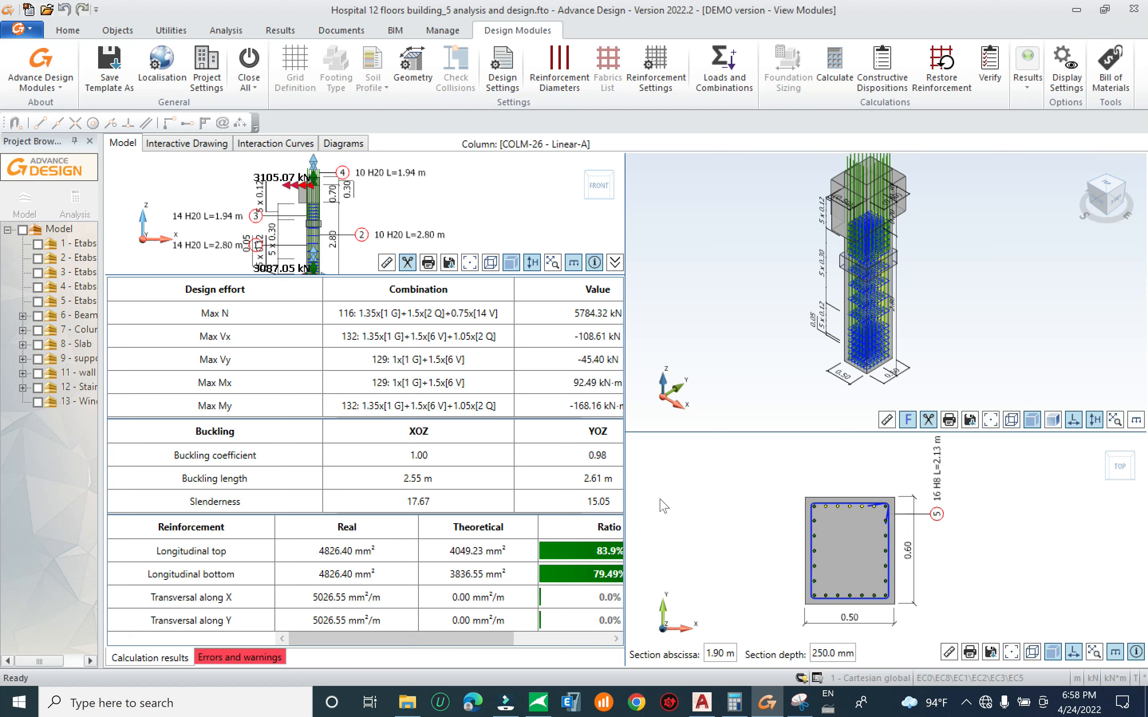
{"action": "scroll", "coordinate": [849, 632], "scroll_direction": "down", "scroll_amount": 1}
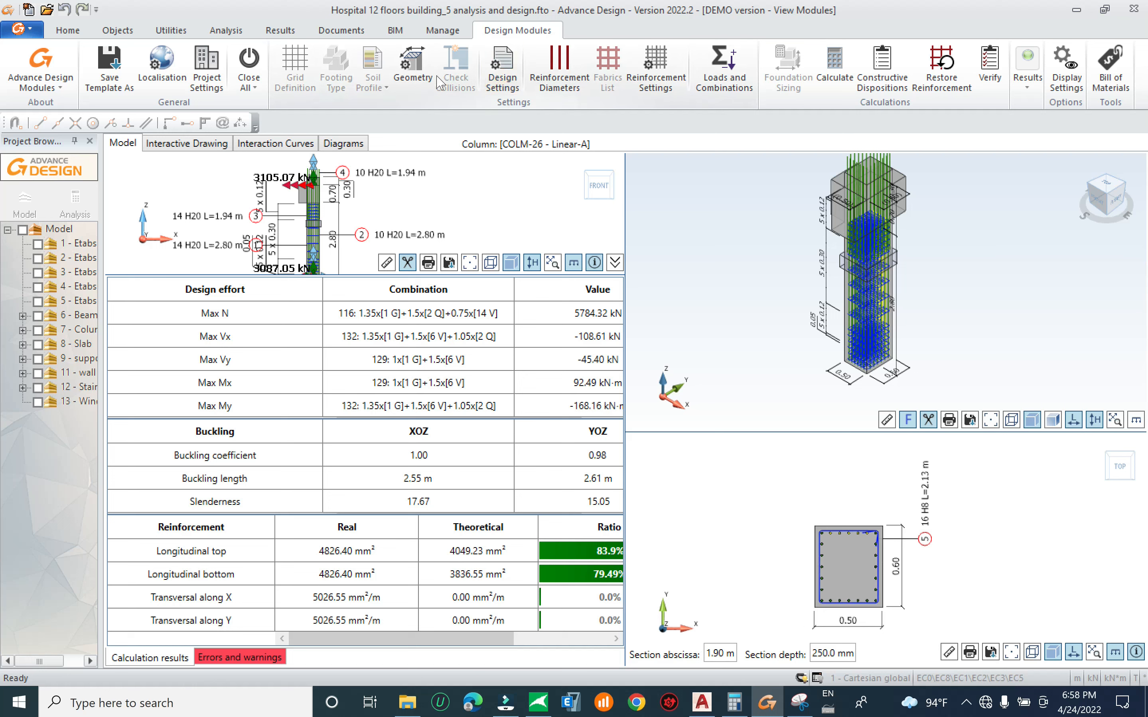
Set the column's section width to 40 cm and recalculate its reinforcement
{"action": "left_click", "coordinate": [412, 65]}
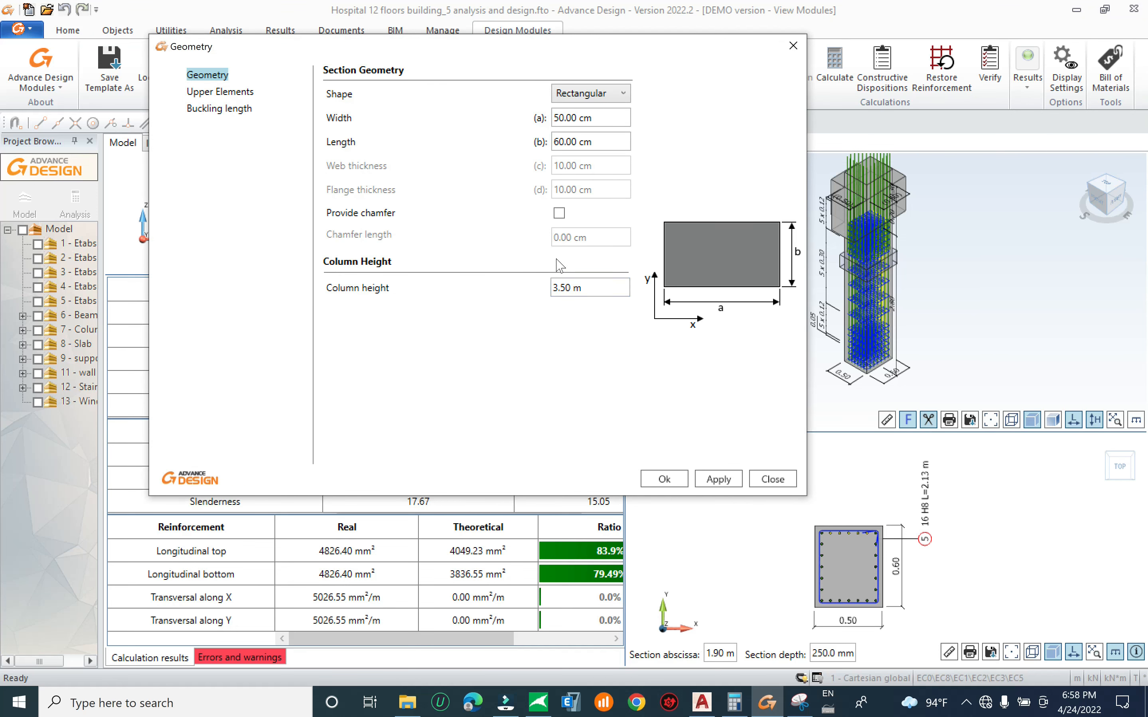
{"action": "left_click", "coordinate": [588, 118]}
{"action": "left_click_drag", "start_coordinate": [560, 119], "coordinate": [546, 120]}
{"action": "type", "text": "4"}
{"action": "left_click", "coordinate": [676, 483]}
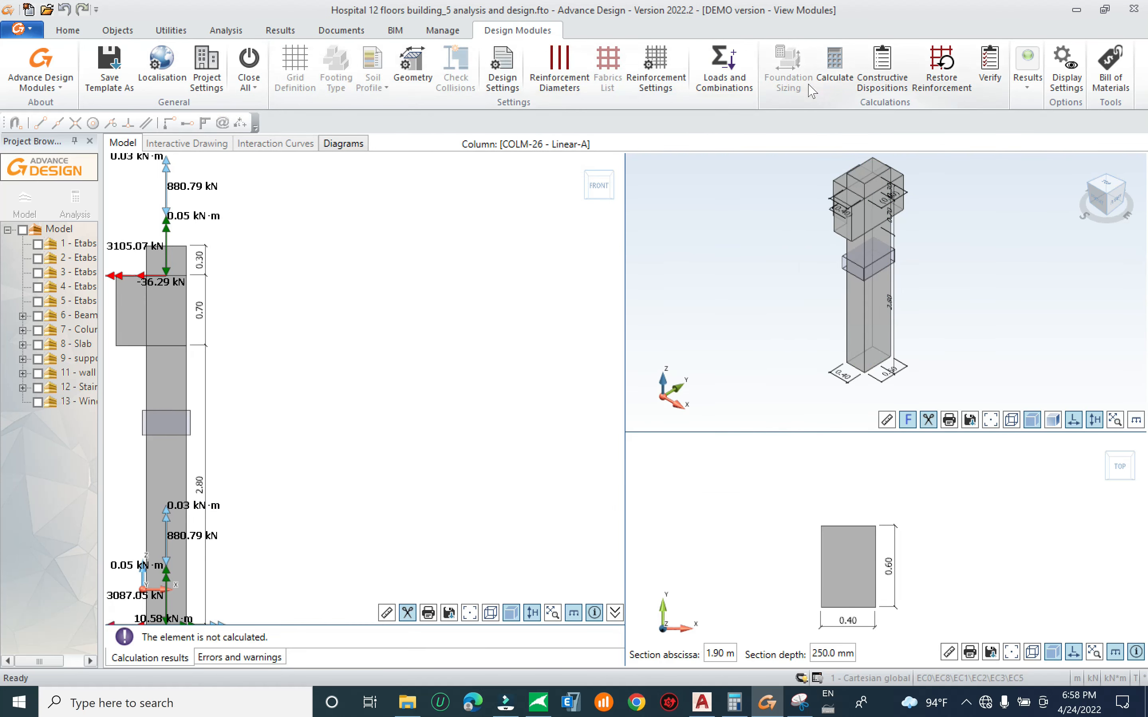
{"action": "left_click", "coordinate": [834, 67]}
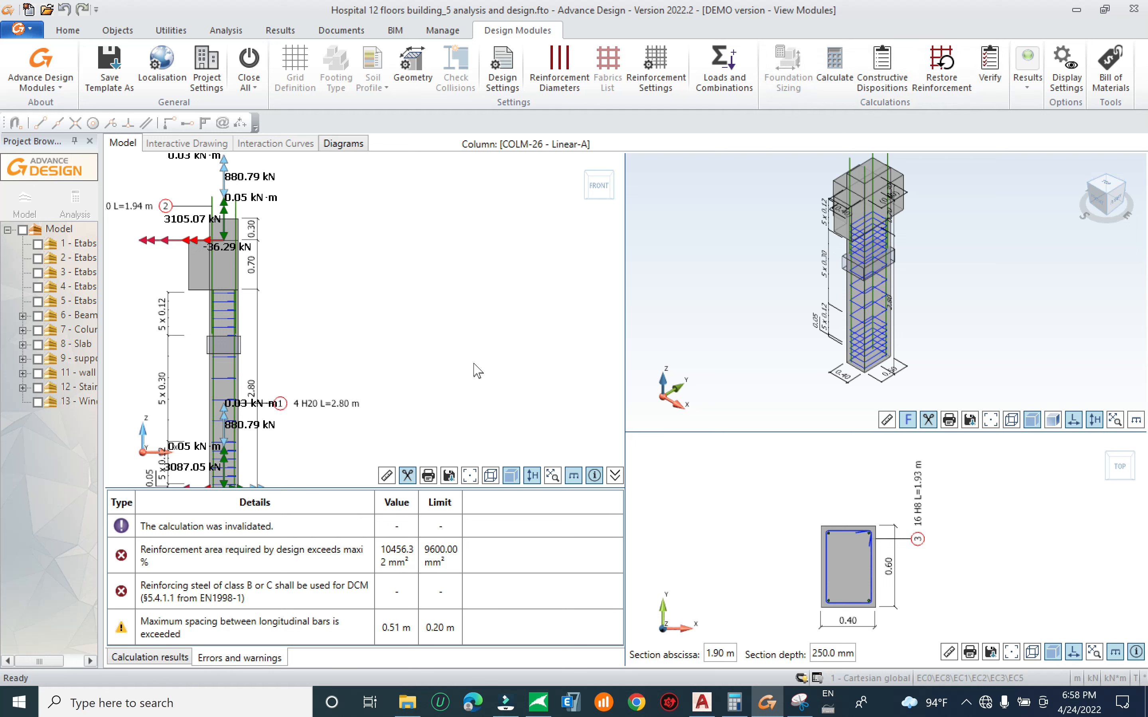
Check the calculation results for the narrower column and run its calculation again
{"action": "left_click", "coordinate": [162, 659]}
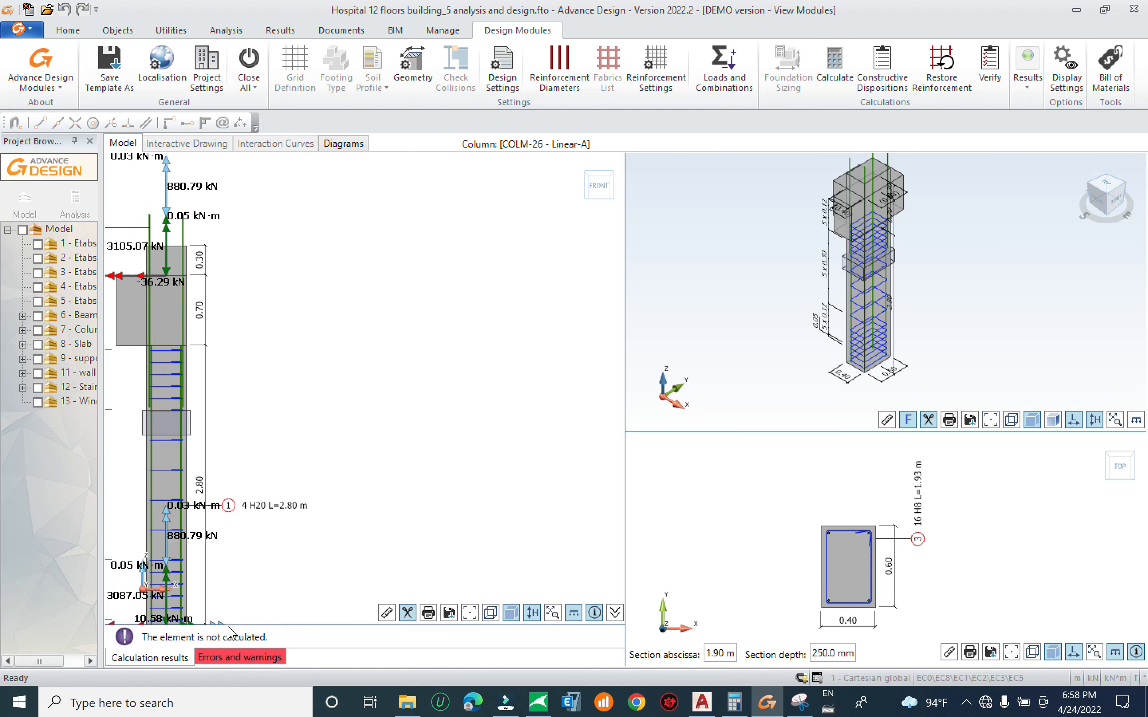
{"action": "scroll", "coordinate": [294, 597], "scroll_direction": "down", "scroll_amount": 1}
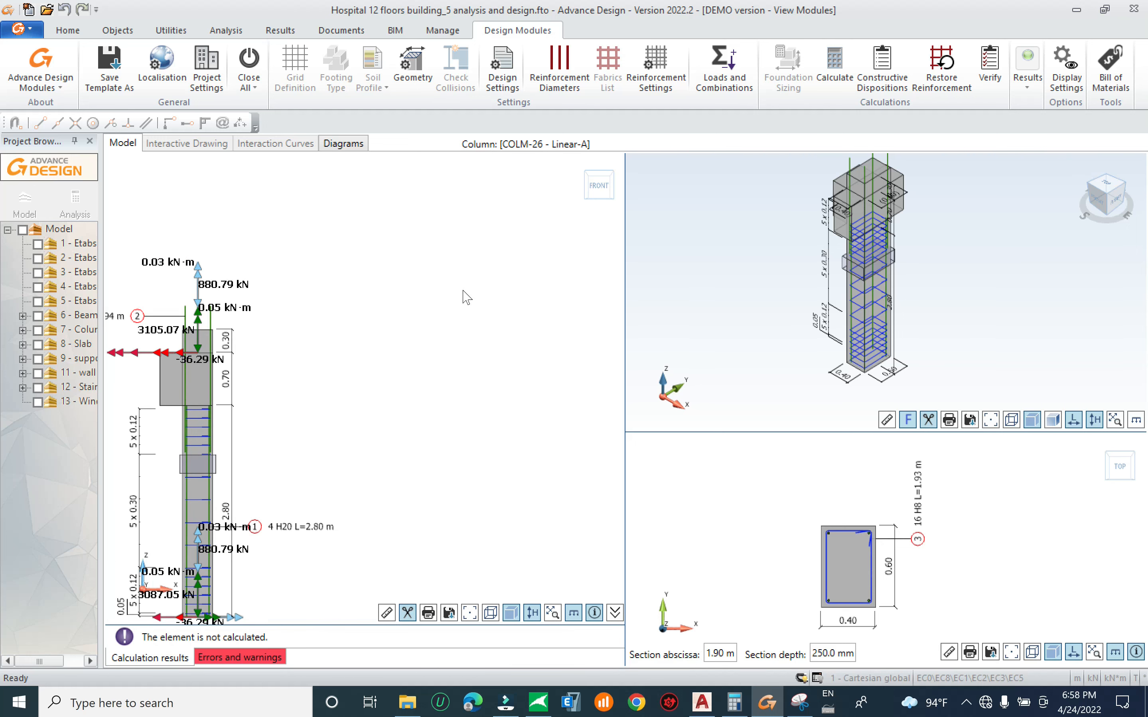
{"action": "left_click", "coordinate": [831, 66]}
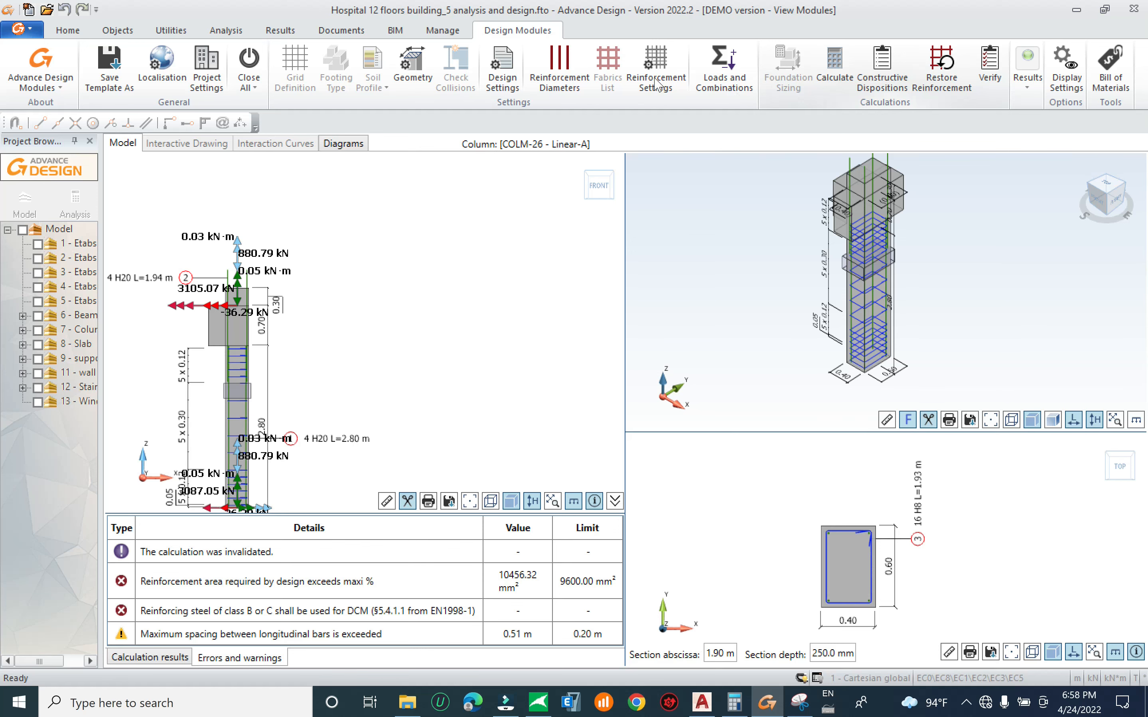
Recalculate the column with a 50 cm section width and review the calculation results, including the reinforcement ratios
{"action": "left_click", "coordinate": [410, 65]}
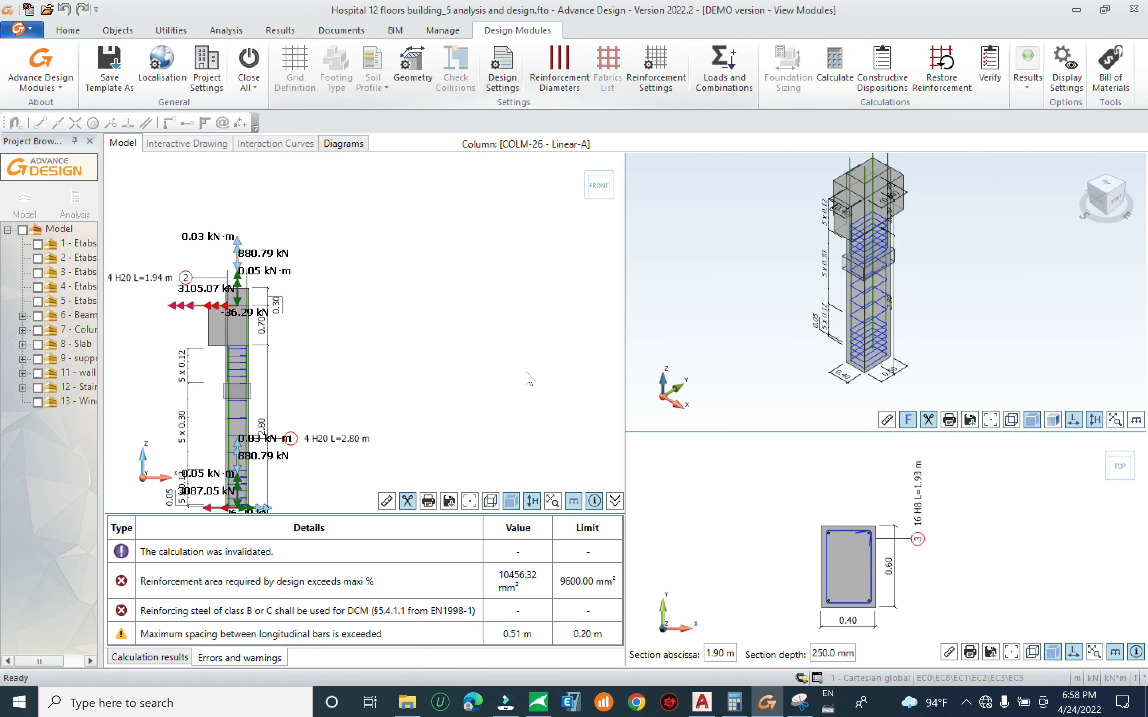
{"action": "triple_click", "coordinate": [560, 120]}
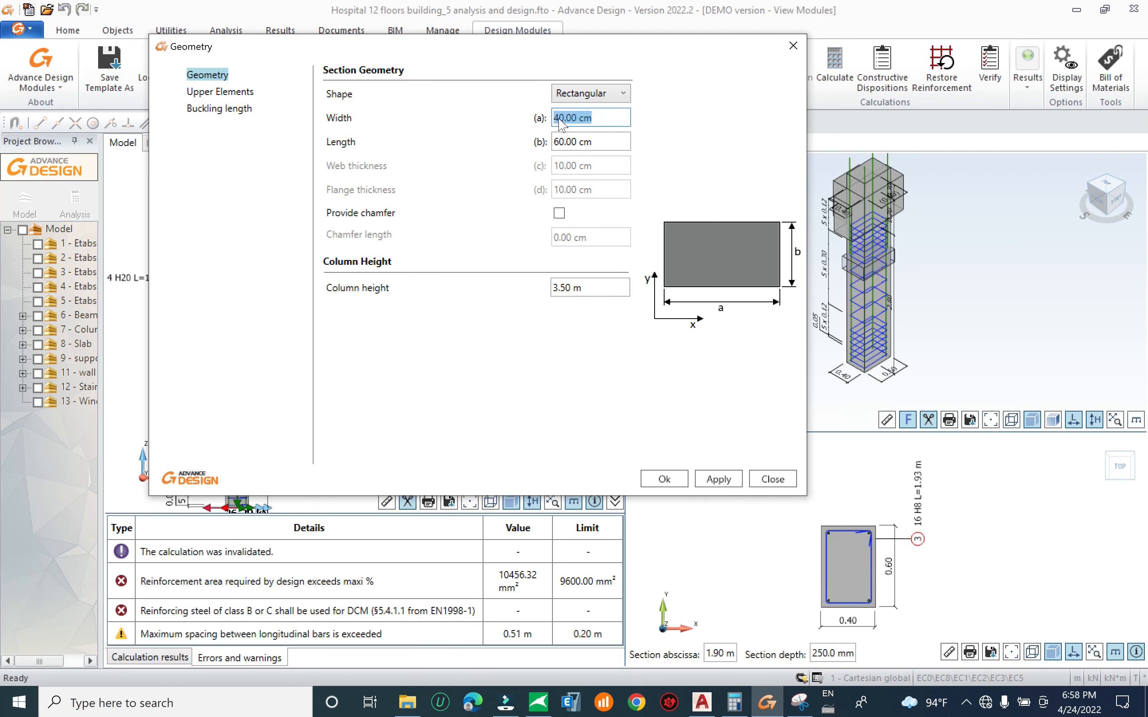
{"action": "left_click", "coordinate": [556, 118]}
{"action": "left_click", "coordinate": [664, 479]}
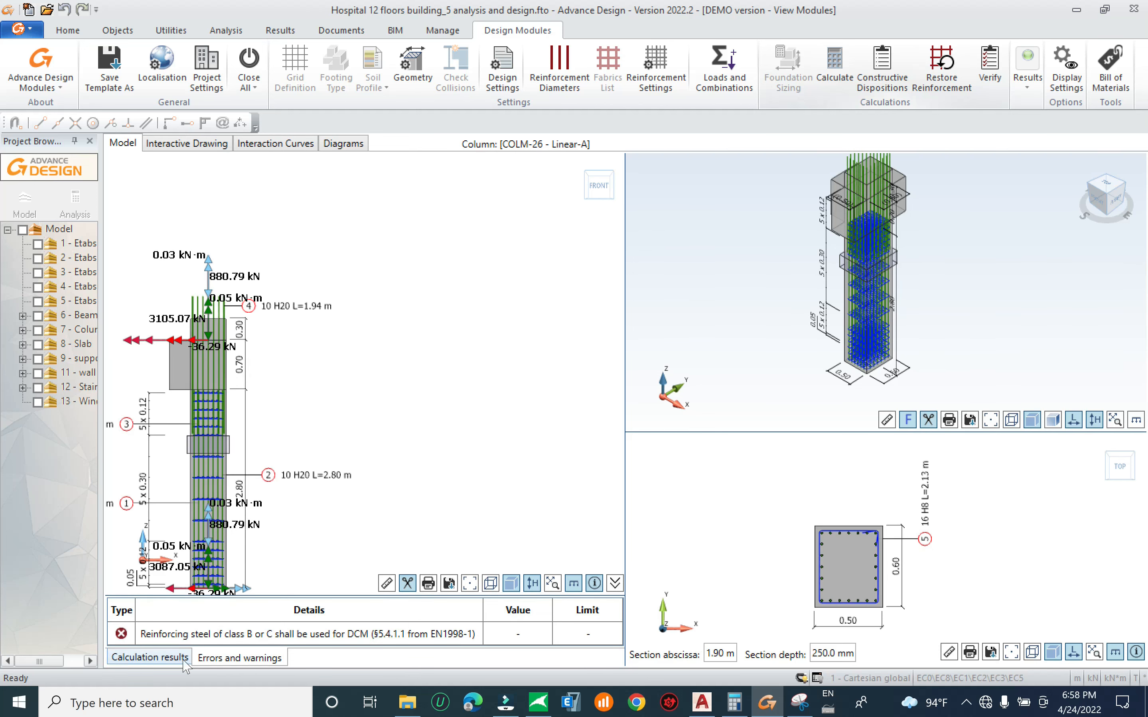
{"action": "left_click", "coordinate": [154, 660]}
{"action": "left_click_drag", "start_coordinate": [475, 642], "coordinate": [523, 642]}
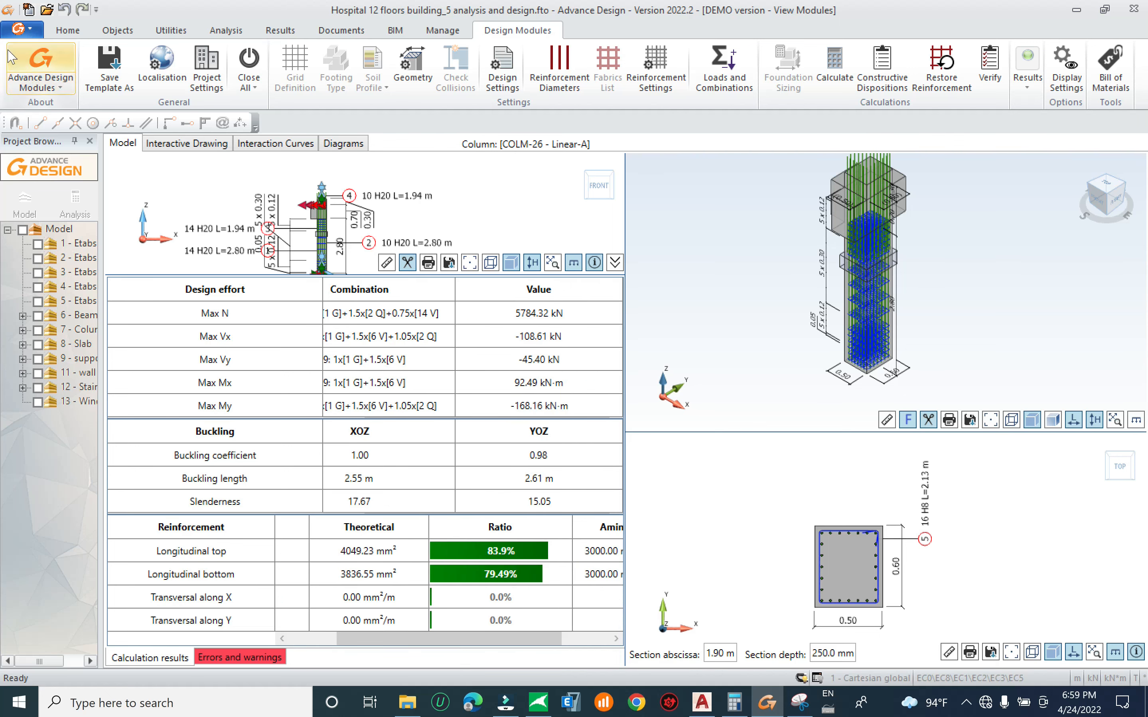
Save the project
{"action": "left_click", "coordinate": [19, 30]}
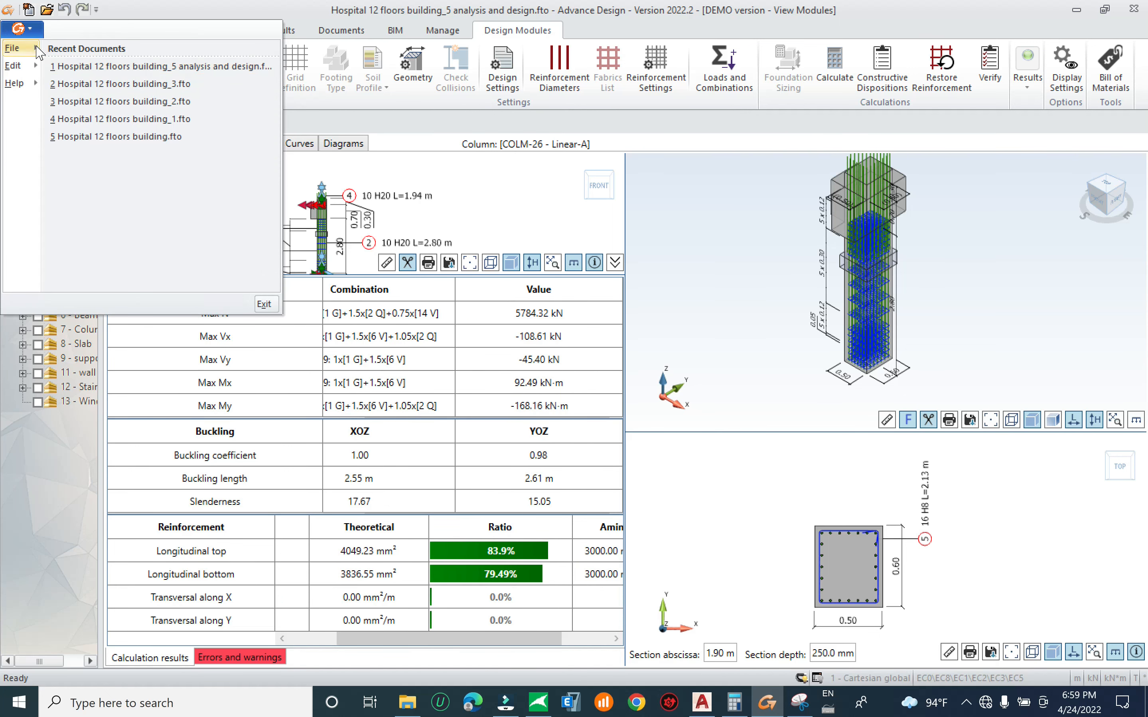
{"action": "mouse_move", "coordinate": [37, 49]}
{"action": "left_click", "coordinate": [104, 144]}
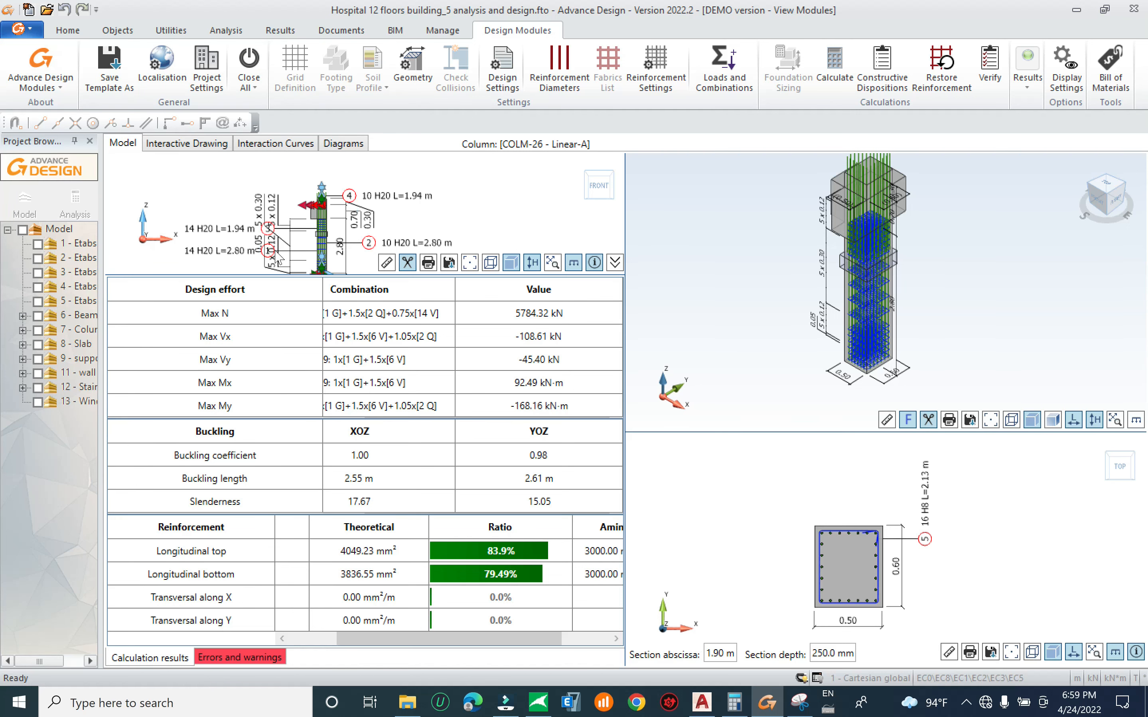
Return to the Analysis view, closing the column design module and updating the corresponding model elements with its changes
{"action": "left_click", "coordinate": [76, 204]}
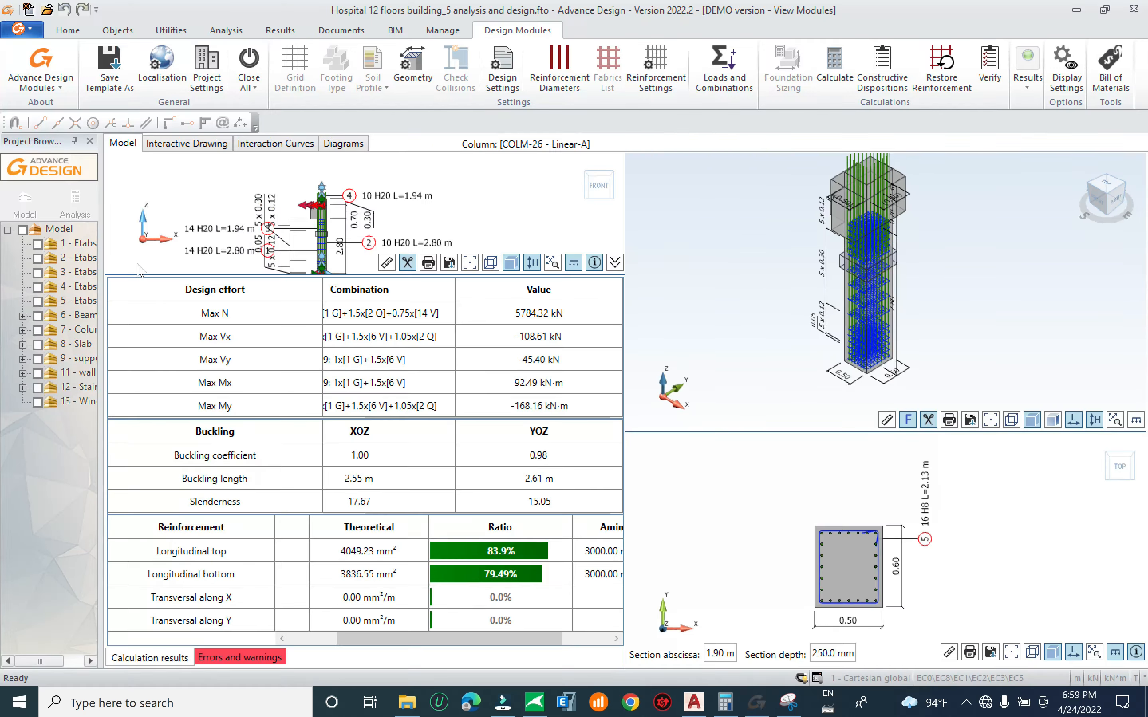
{"action": "left_click", "coordinate": [75, 202]}
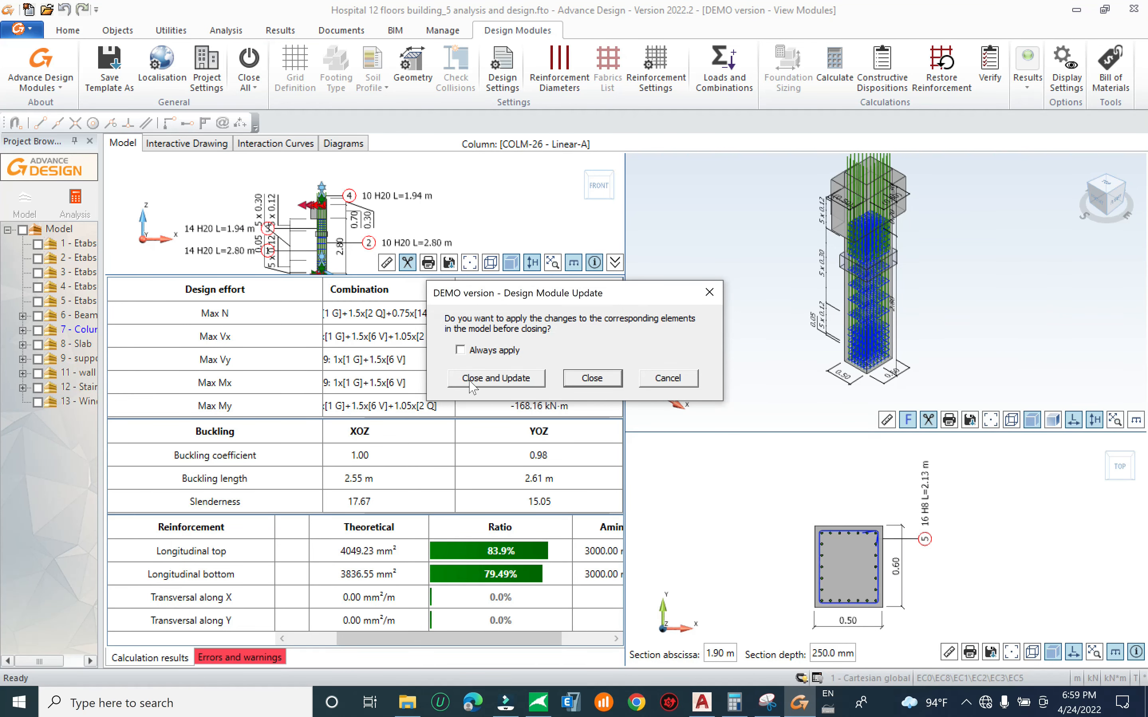
{"action": "left_click", "coordinate": [503, 353]}
{"action": "left_click", "coordinate": [491, 351]}
{"action": "left_click", "coordinate": [498, 379]}
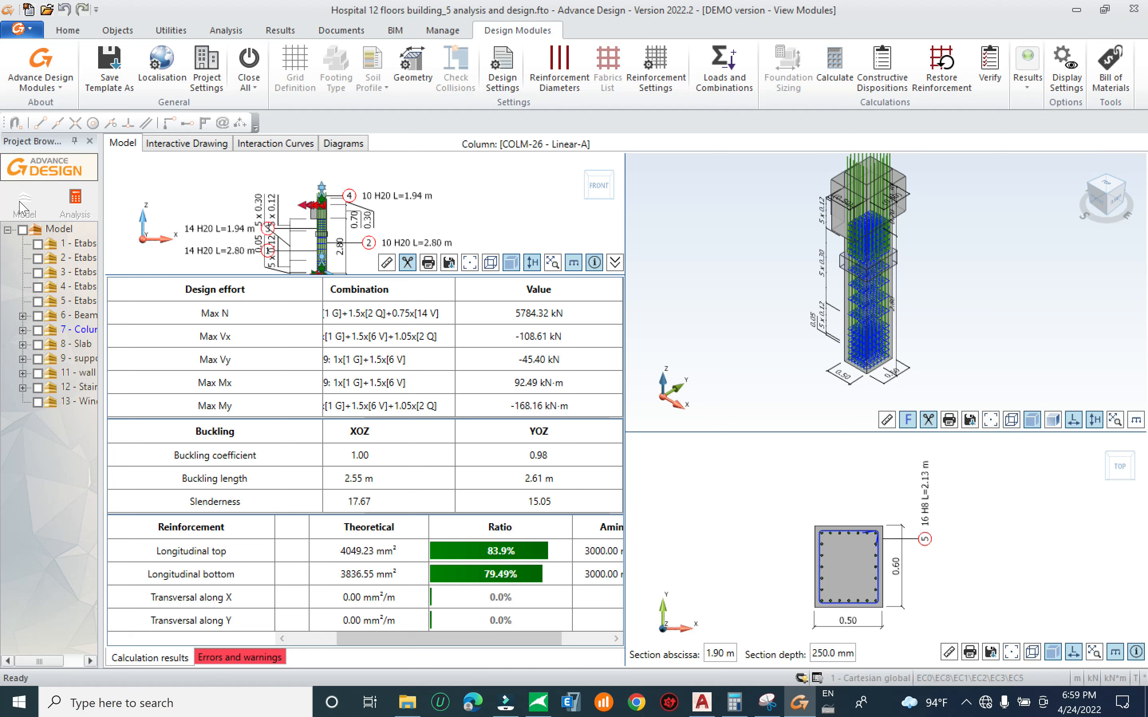
{"action": "left_click", "coordinate": [33, 201]}
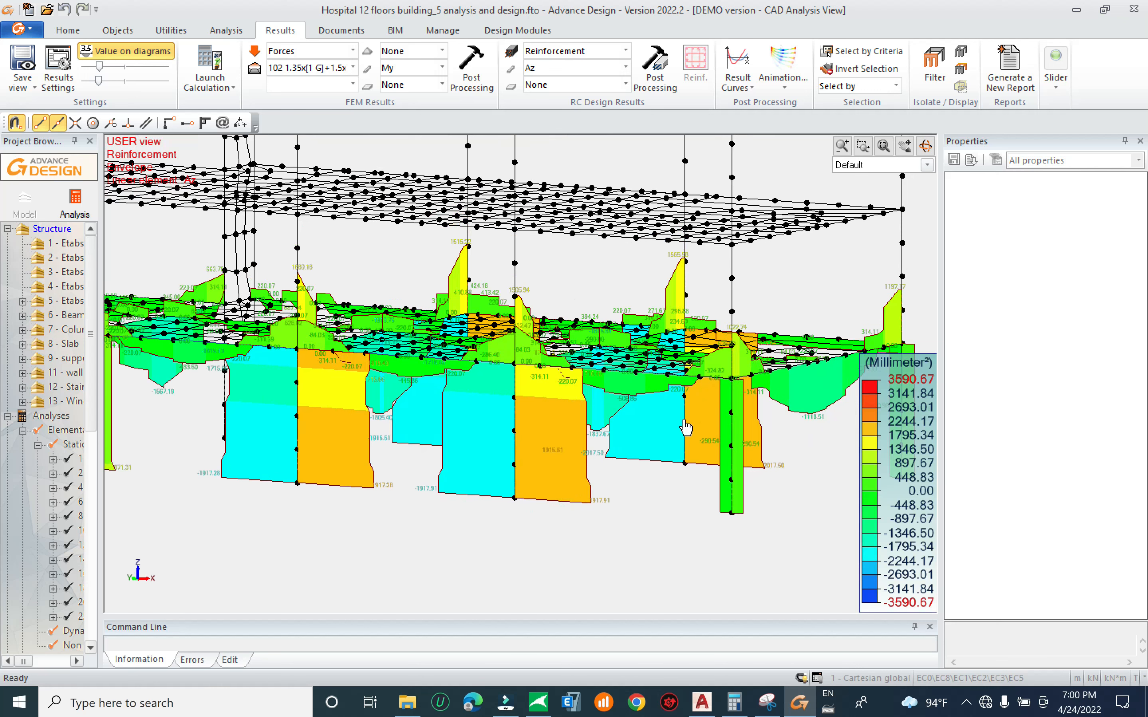
Inspect the cross-section properties of two ground-floor columns, starting with the one just designed
{"action": "left_click", "coordinate": [686, 429]}
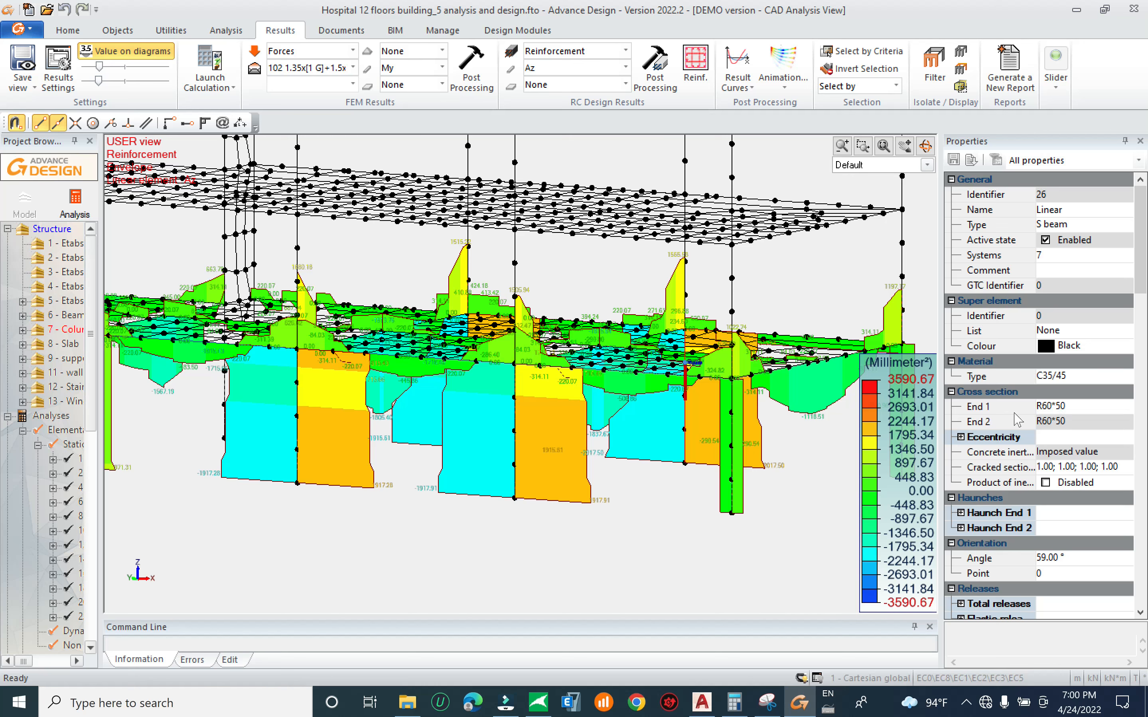
{"action": "key", "text": "Escape"}
{"action": "left_click", "coordinate": [516, 459]}
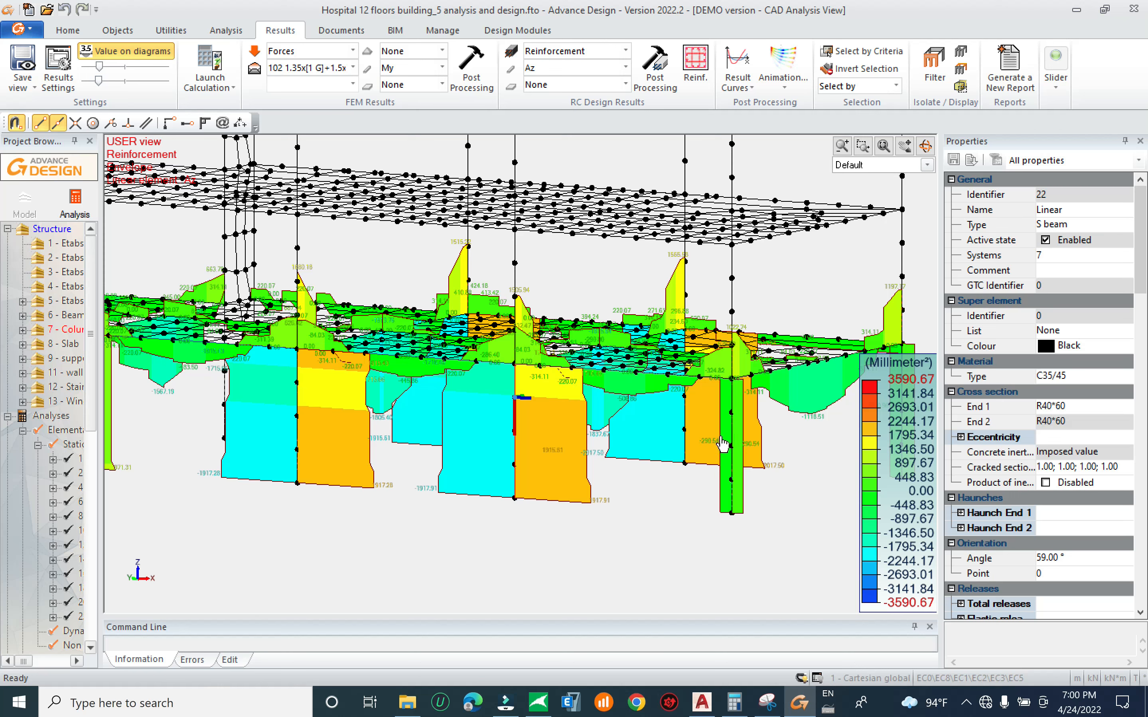
{"action": "key", "text": "Escape"}
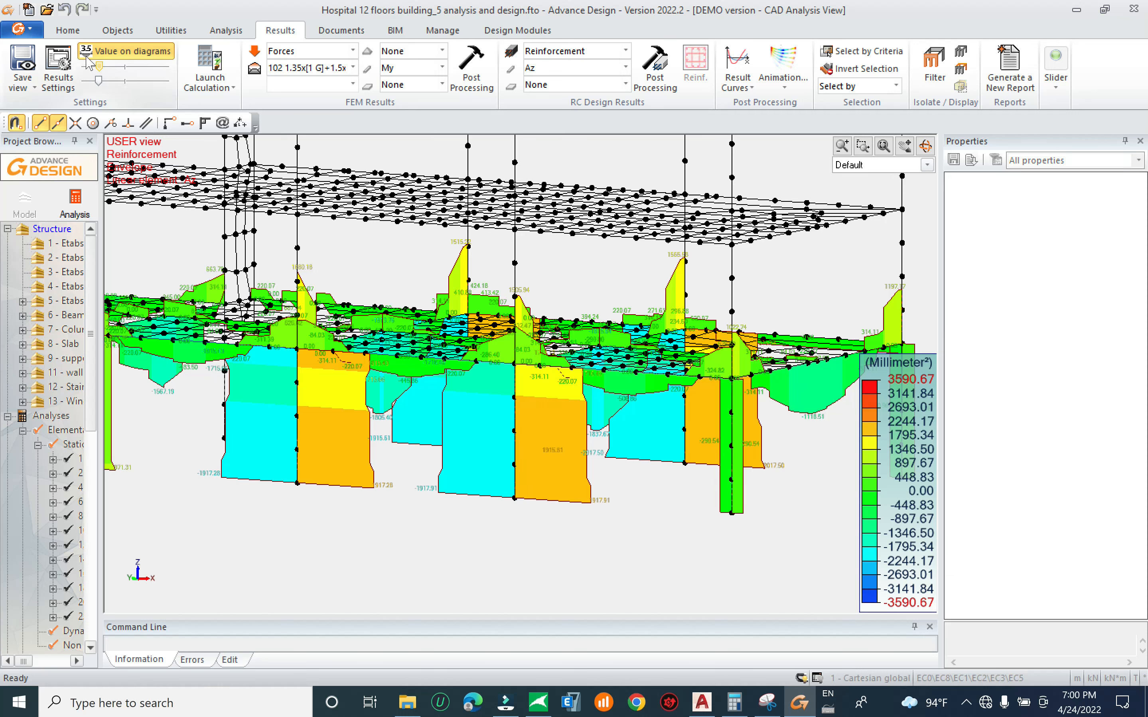
Render the floor's members as solid shapes and examine the columns' orientation in the top view
{"action": "left_click", "coordinate": [68, 30]}
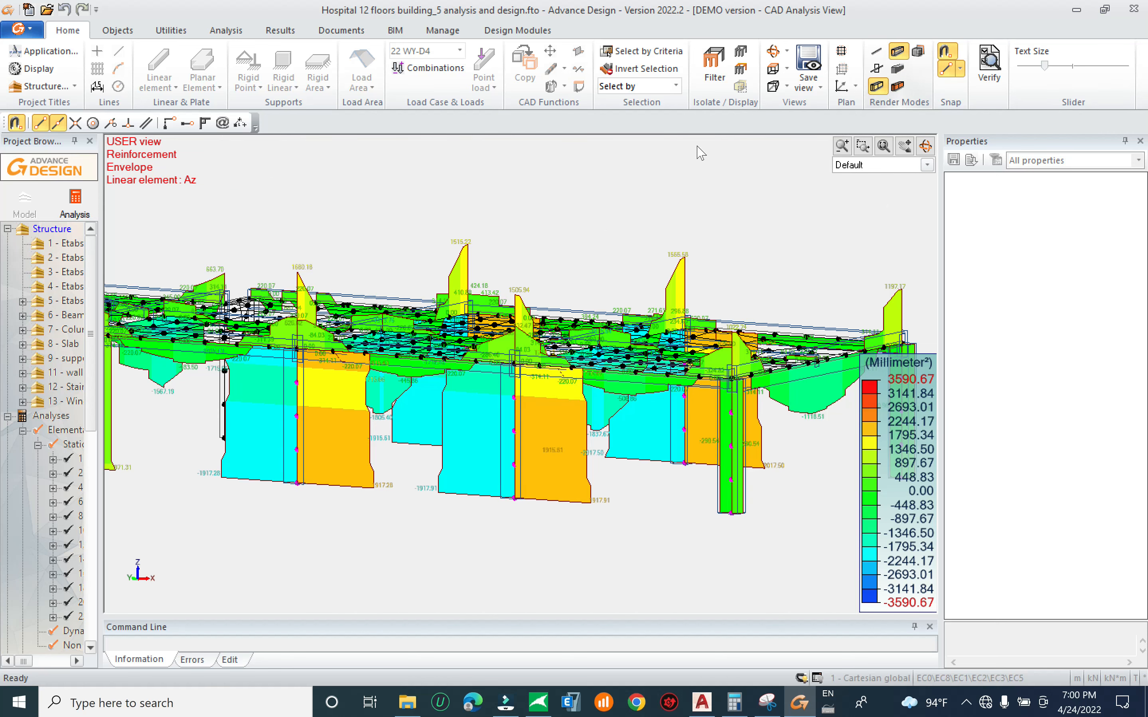
{"action": "left_click", "coordinate": [897, 87]}
{"action": "mouse_move", "coordinate": [762, 428]}
{"action": "middle_mouse_down"}
{"action": "mouse_move", "coordinate": [752, 476]}
{"action": "mouse_move", "coordinate": [469, 443]}
{"action": "mouse_move", "coordinate": [559, 411]}
{"action": "mouse_move", "coordinate": [709, 456]}
{"action": "mouse_move", "coordinate": [769, 435]}
{"action": "mouse_move", "coordinate": [774, 404]}
{"action": "mouse_move", "coordinate": [764, 428]}
{"action": "mouse_move", "coordinate": [746, 417]}
{"action": "mouse_move", "coordinate": [643, 477]}
{"action": "mouse_move", "coordinate": [569, 461]}
{"action": "mouse_move", "coordinate": [595, 533]}
{"action": "mouse_move", "coordinate": [707, 536]}
{"action": "middle_mouse_up"}
{"action": "scroll", "coordinate": [707, 536], "scroll_direction": "up", "scroll_amount": 2}
{"action": "middle_click_drag", "start_coordinate": [607, 499], "coordinate": [651, 491]}
{"action": "middle_click_drag", "start_coordinate": [579, 456], "coordinate": [516, 546]}
{"action": "left_click", "coordinate": [773, 69]}
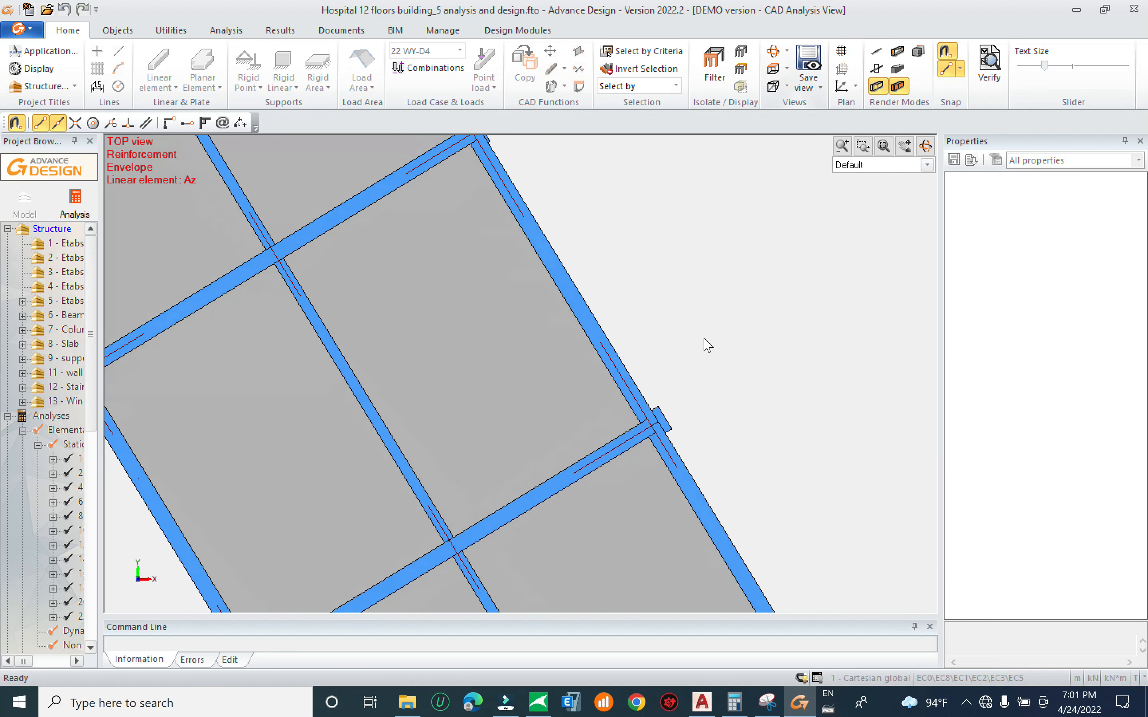
Switch to a rendering that shows the mesh with cross-section symbols and examine the edge column in plan and 3D
{"action": "left_click", "coordinate": [877, 70]}
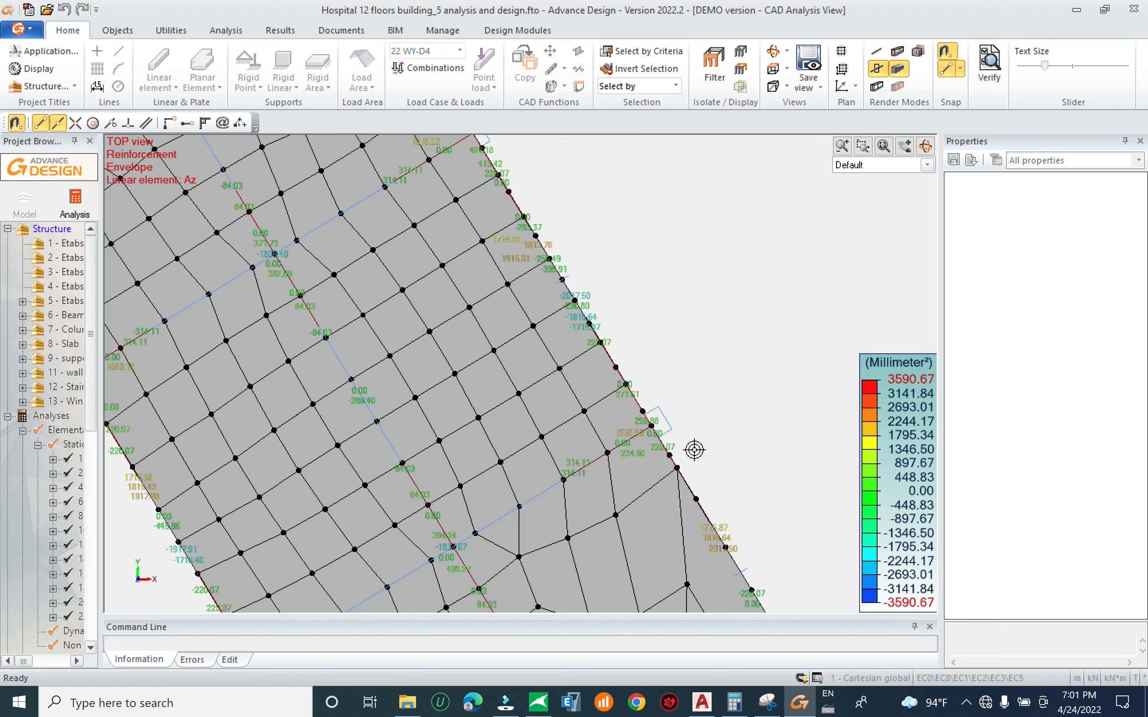
{"action": "scroll", "coordinate": [694, 449], "scroll_direction": "up", "scroll_amount": 5}
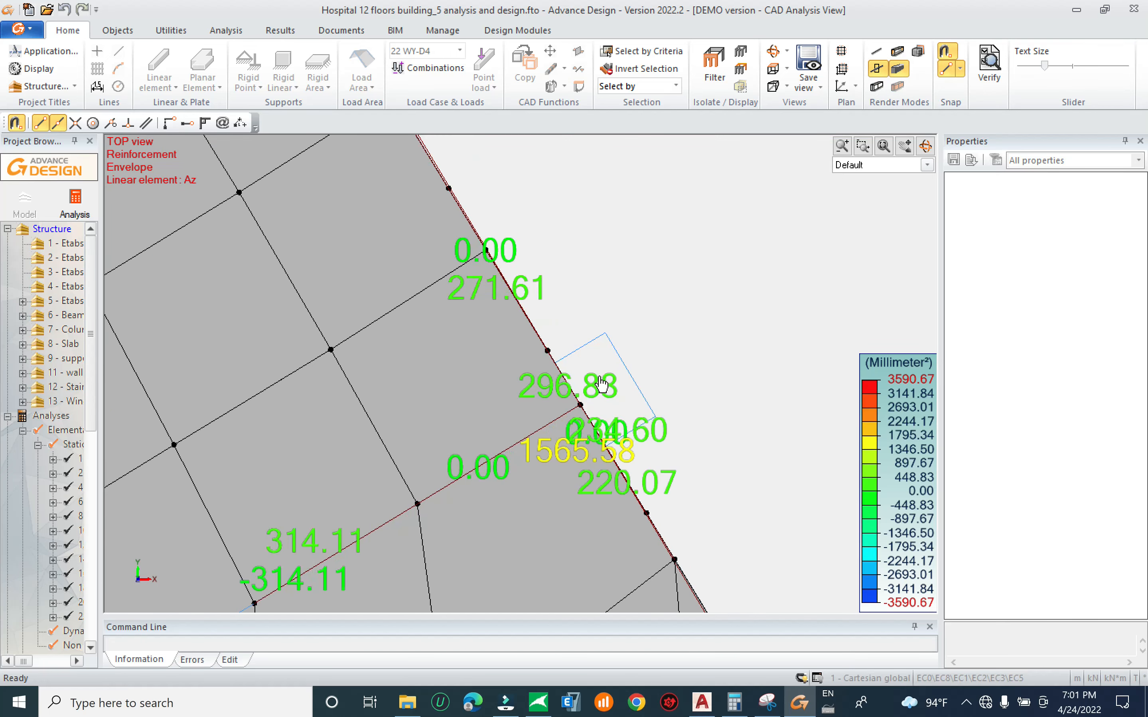
{"action": "scroll", "coordinate": [621, 375], "scroll_direction": "down", "scroll_amount": 5}
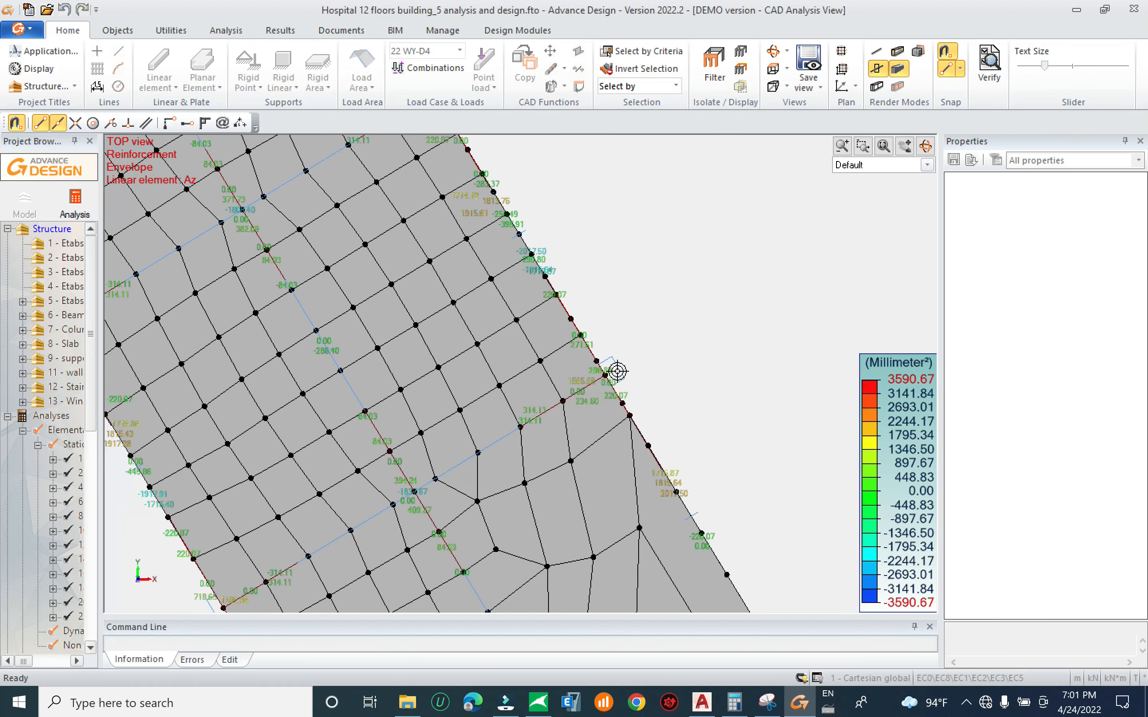
{"action": "scroll", "coordinate": [617, 374], "scroll_direction": "down", "scroll_amount": 4}
{"action": "middle_click_drag", "start_coordinate": [457, 433], "coordinate": [569, 383]}
{"action": "middle_click_drag", "start_coordinate": [439, 401], "coordinate": [536, 449]}
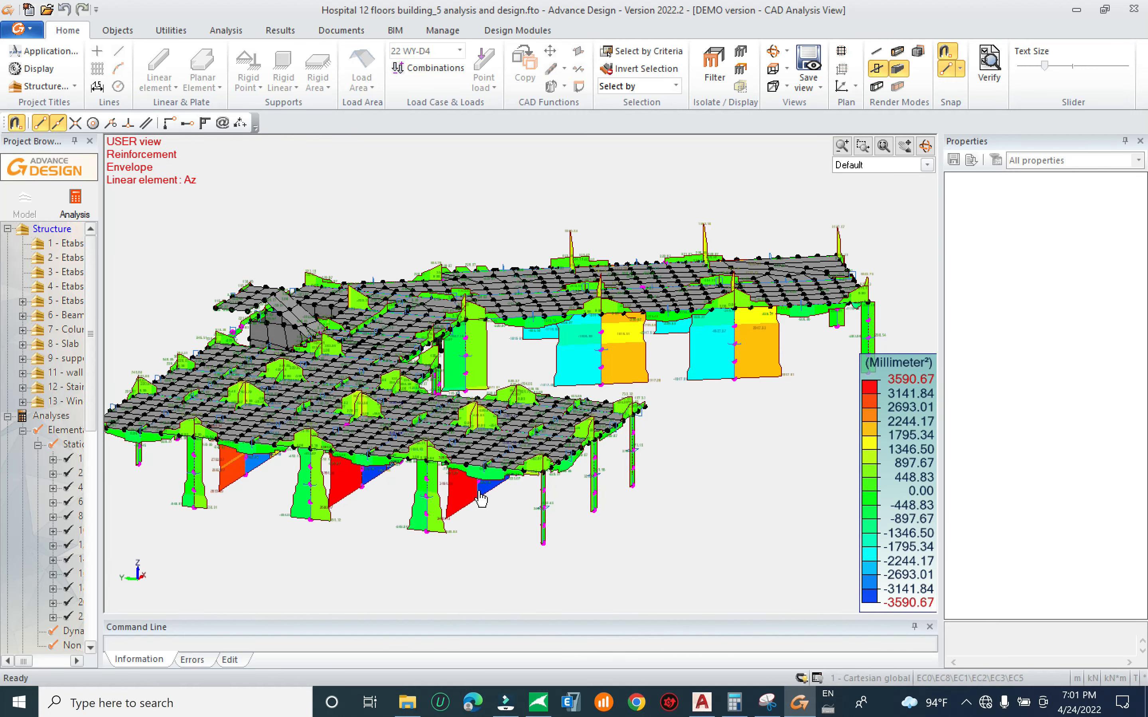
Check the cross section of the heavily reinforced column under the front wing, and examine the angled wing's reinforcement diagrams
{"action": "left_click", "coordinate": [482, 498]}
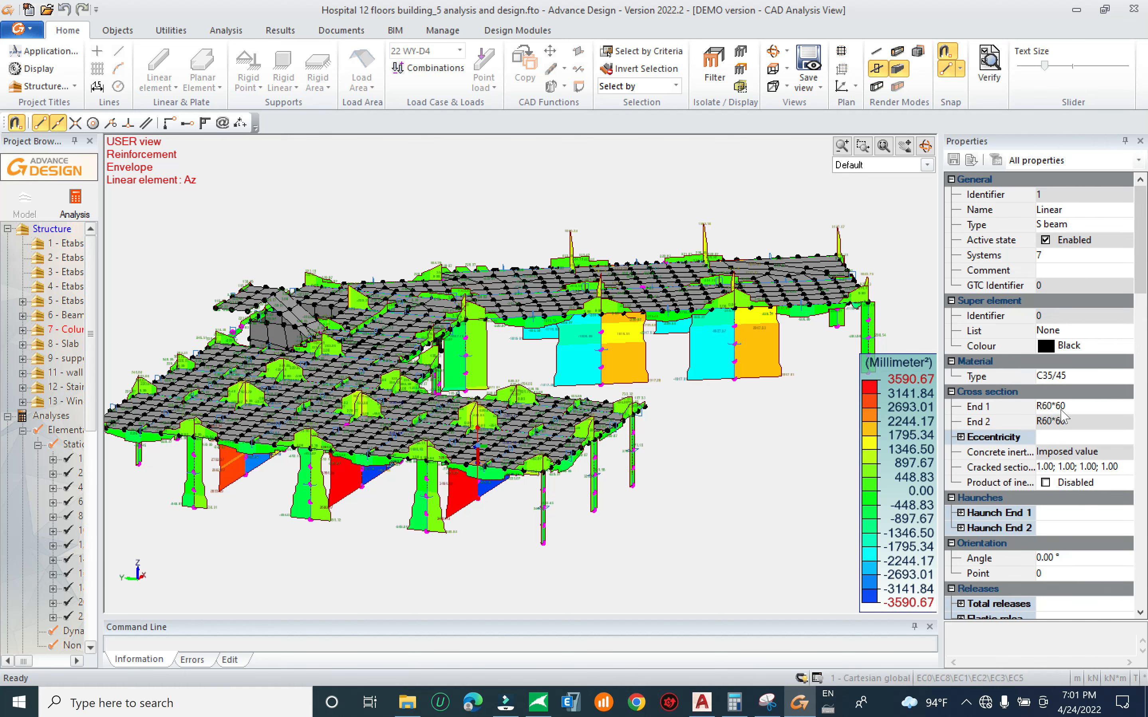
{"action": "left_click", "coordinate": [602, 411]}
{"action": "scroll", "coordinate": [637, 420], "scroll_direction": "up", "scroll_amount": 5}
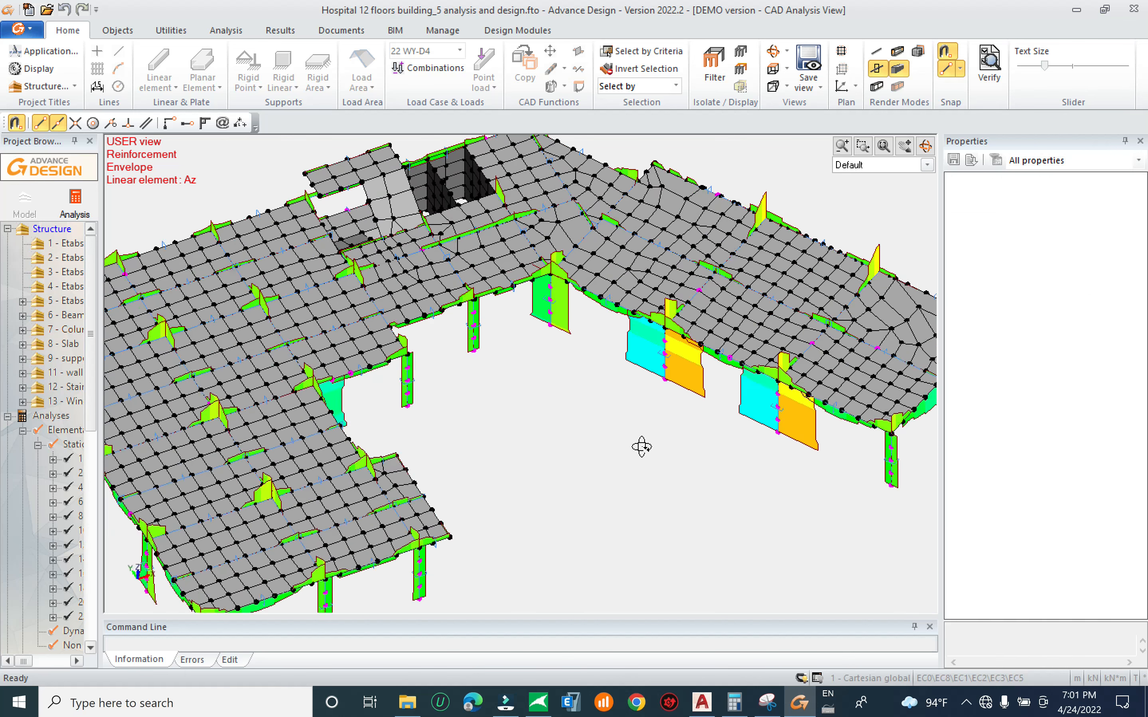
{"action": "scroll", "coordinate": [558, 454], "scroll_direction": "down", "scroll_amount": 5}
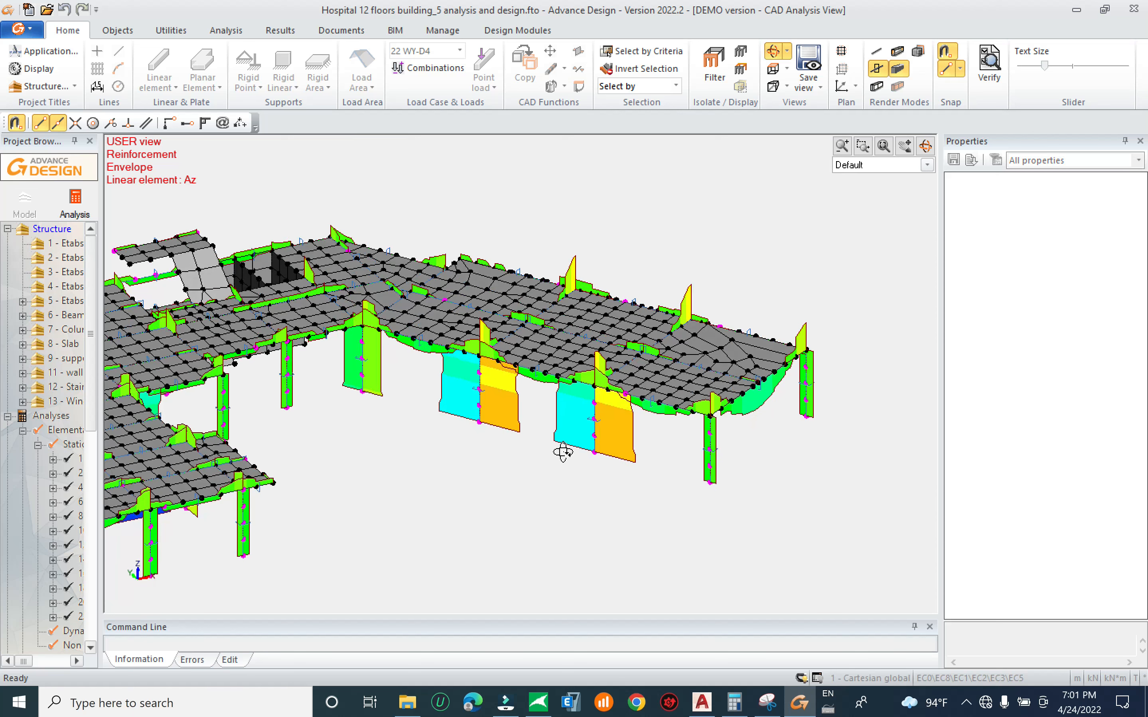
{"action": "middle_click_drag", "start_coordinate": [717, 299], "coordinate": [623, 306]}
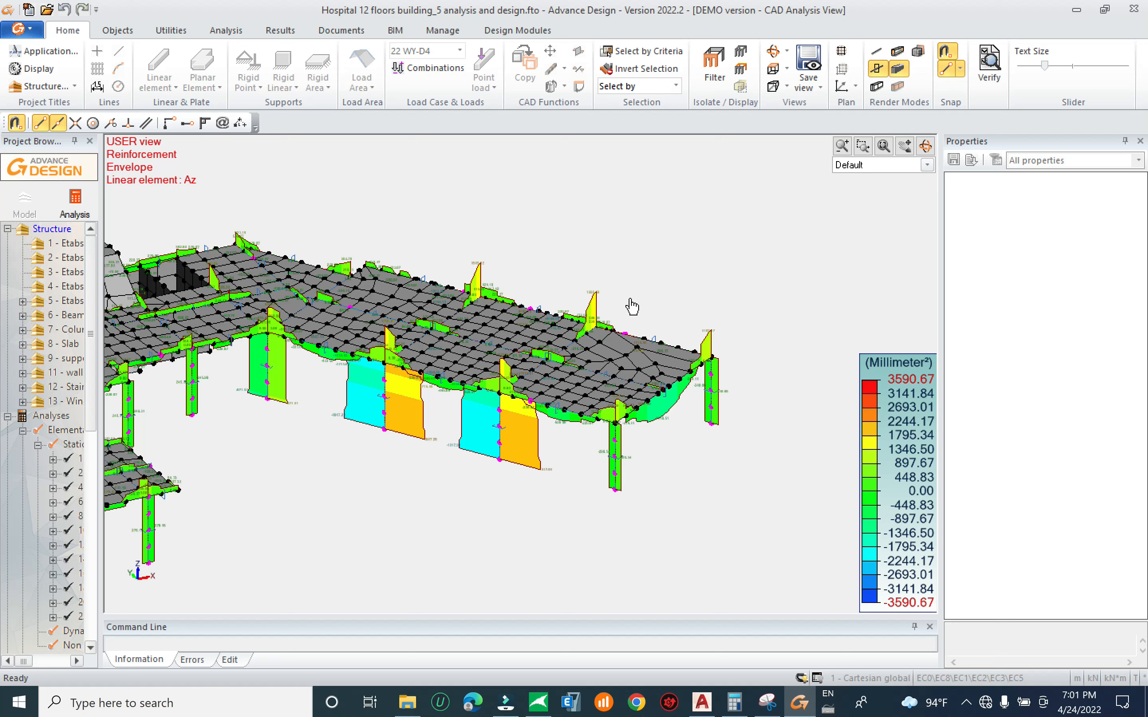
{"action": "left_click_drag", "start_coordinate": [641, 211], "coordinate": [581, 246]}
Render the members without filled slabs and examine the beam reinforcement diagrams in the angled wing
{"action": "left_click", "coordinate": [880, 52]}
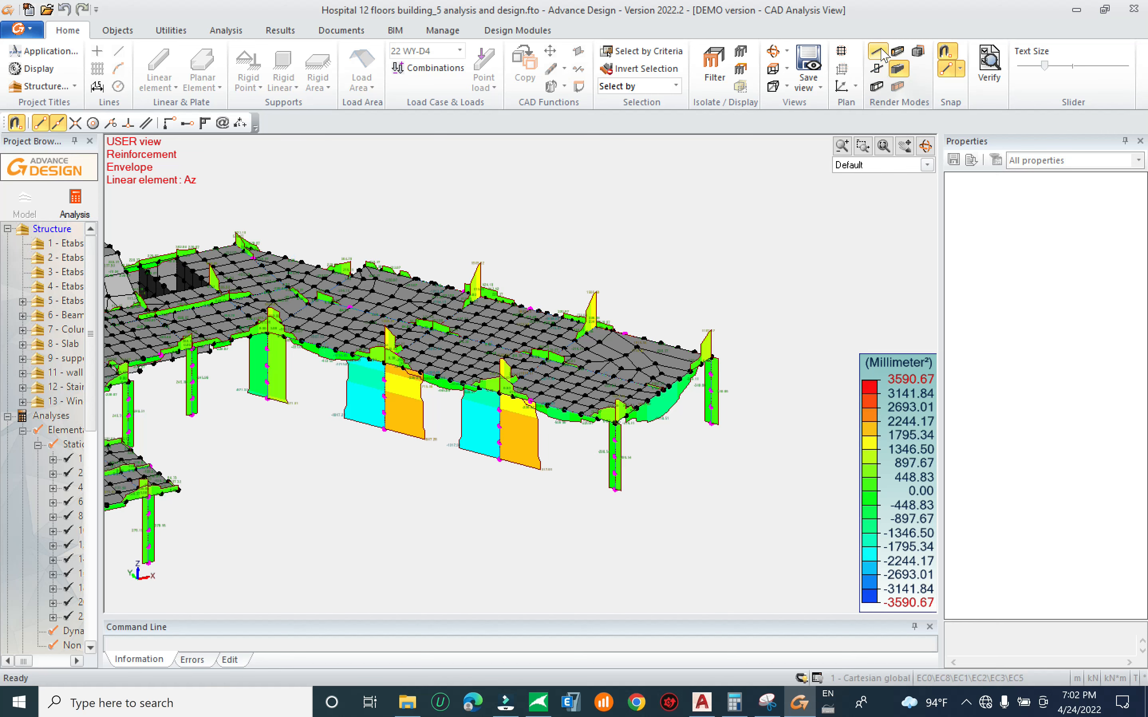
{"action": "left_click", "coordinate": [898, 51]}
{"action": "middle_click_drag", "start_coordinate": [712, 311], "coordinate": [558, 290], "text": "shift"}
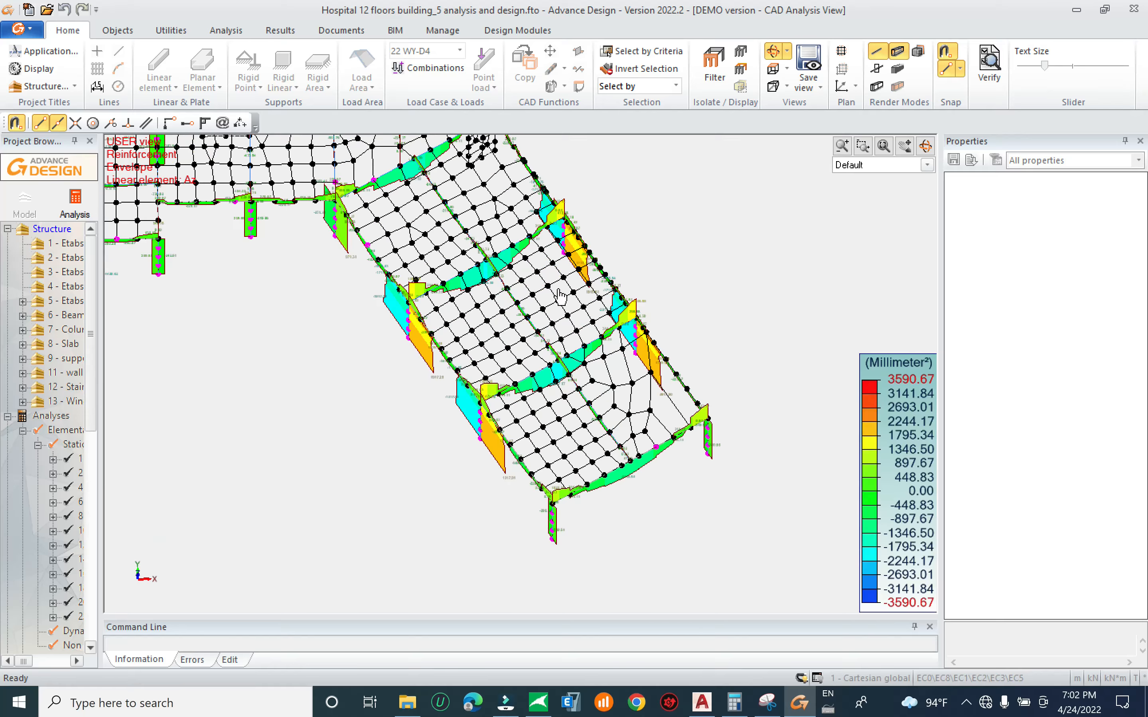
{"action": "middle_click_drag", "start_coordinate": [749, 284], "coordinate": [487, 356], "text": "shift"}
{"action": "middle_click_drag", "start_coordinate": [602, 289], "coordinate": [188, 410]}
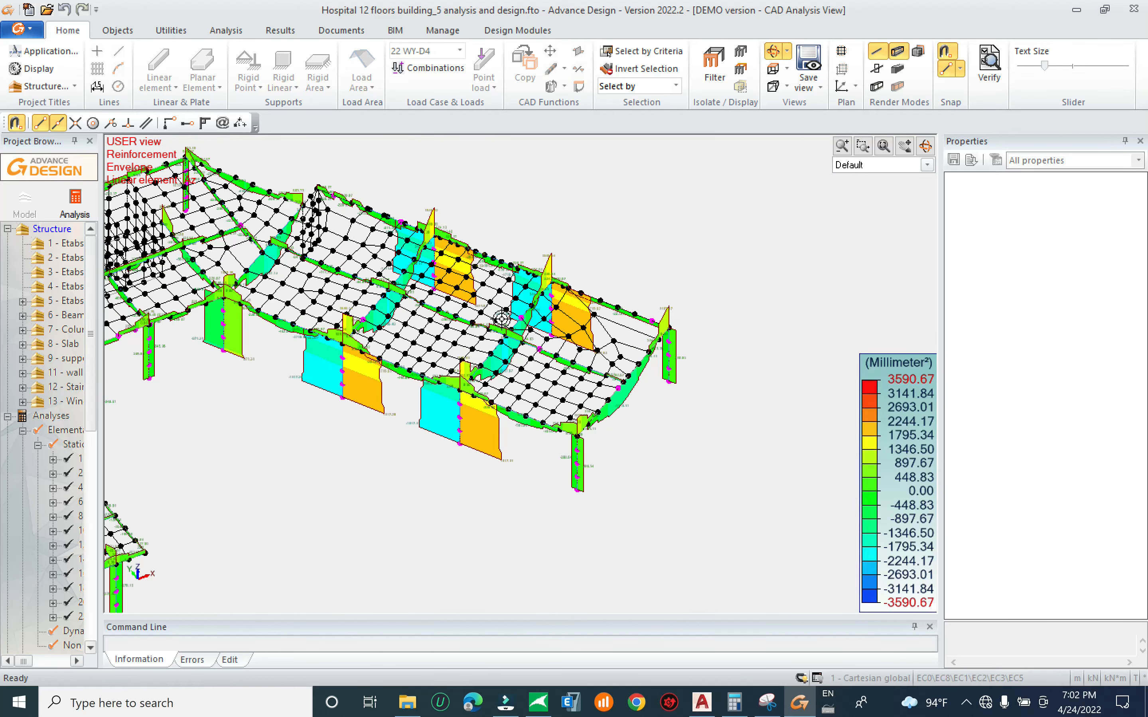
{"action": "scroll", "coordinate": [375, 304], "scroll_direction": "up", "scroll_amount": 2}
{"action": "scroll", "coordinate": [375, 305], "scroll_direction": "up", "scroll_amount": 2}
{"action": "key", "text": "Escape"}
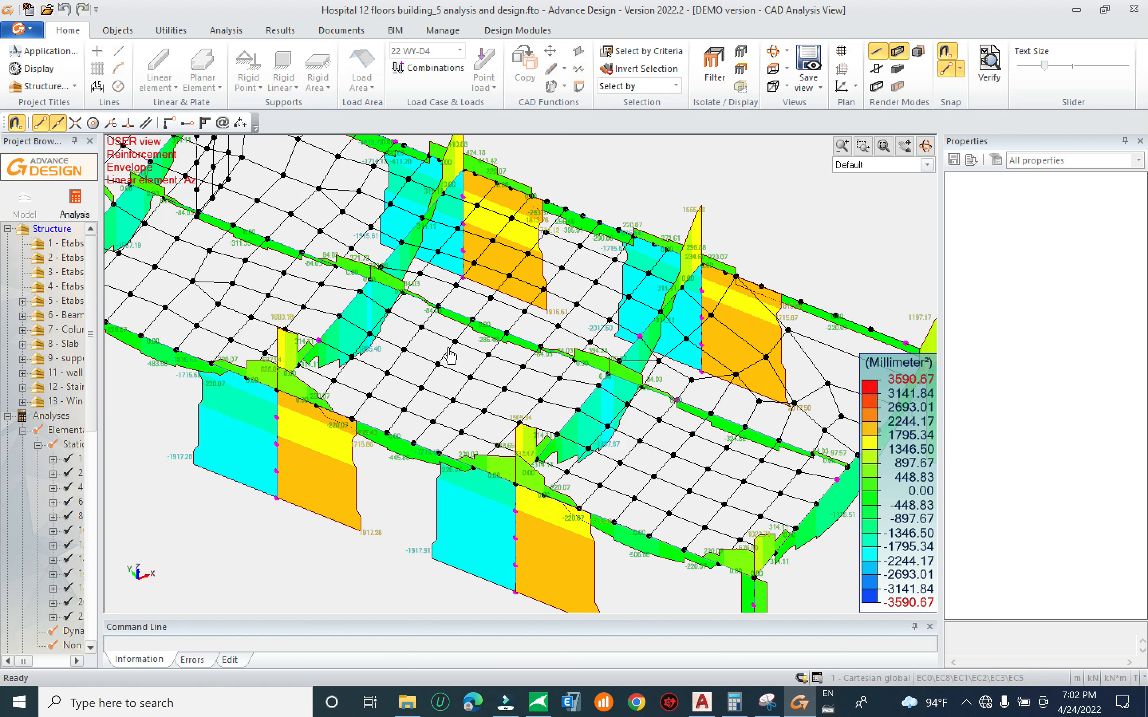
Open the 30×70 cm beam in the angled wing with the design modules and examine its 3D geometry
{"action": "left_click", "coordinate": [356, 311]}
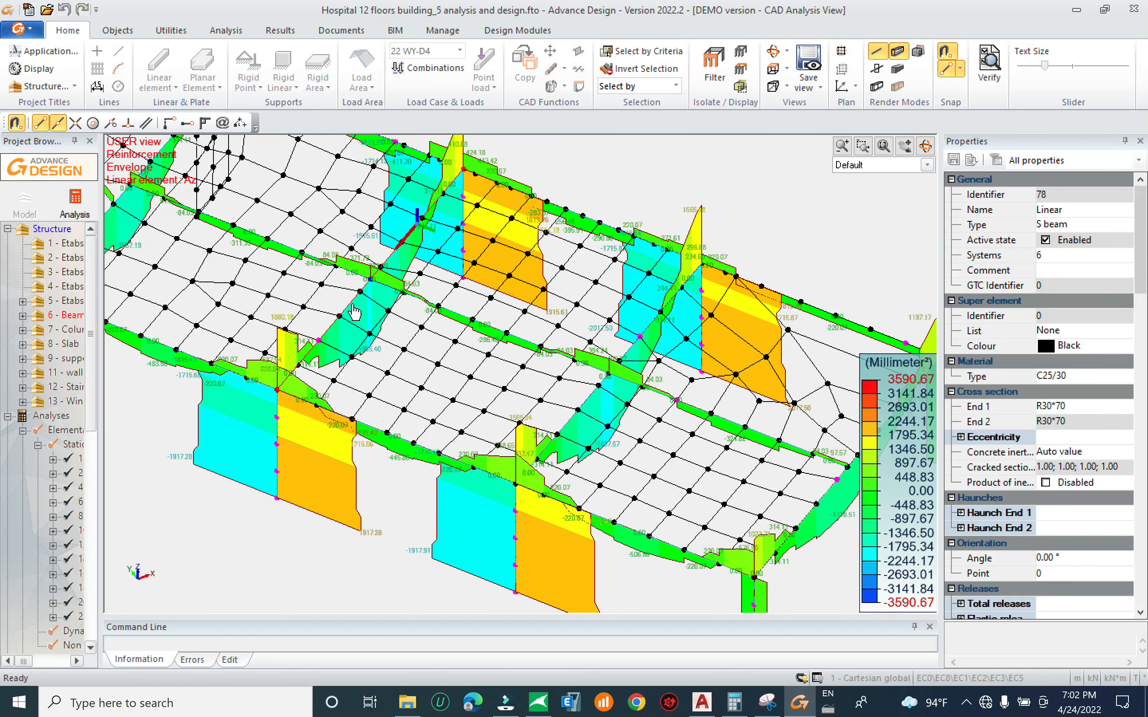
{"action": "right_click", "coordinate": [354, 307]}
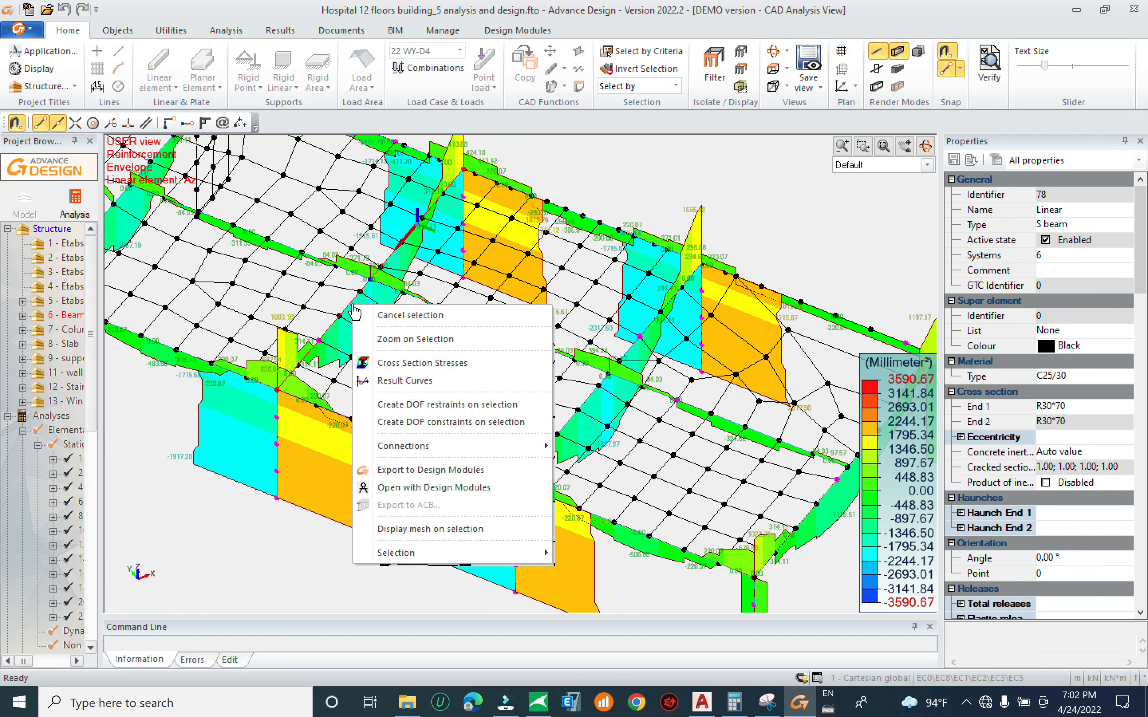
{"action": "left_click", "coordinate": [457, 492]}
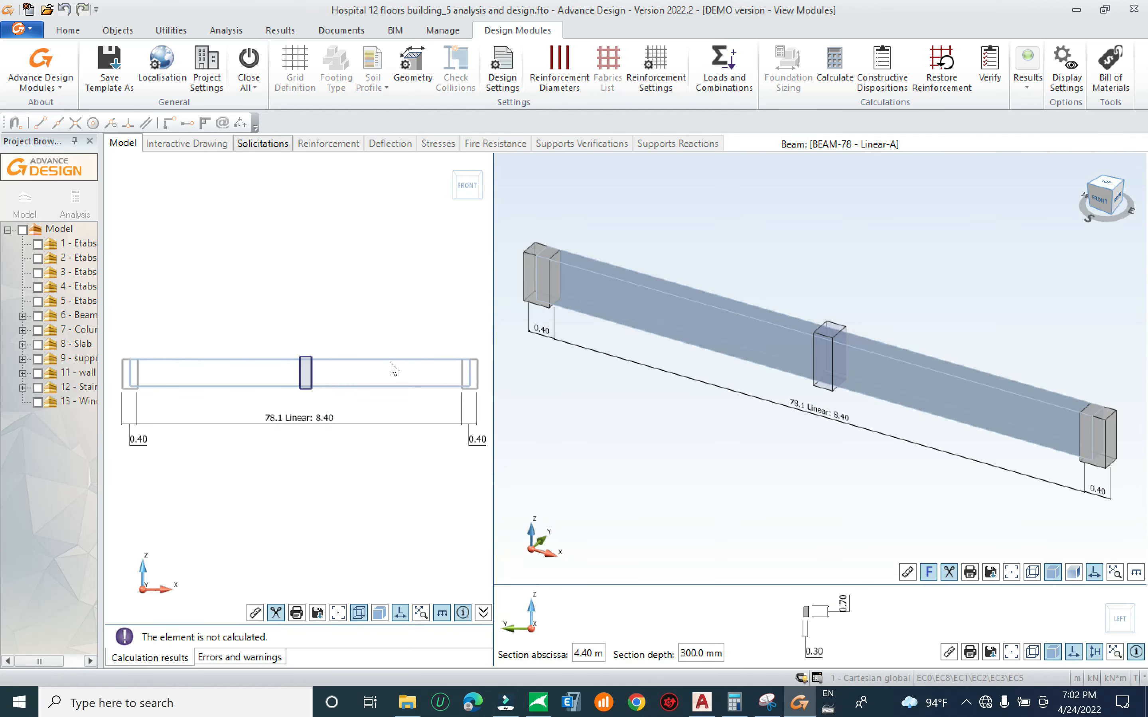
{"action": "middle_click_drag", "start_coordinate": [845, 464], "coordinate": [851, 456], "text": "shift"}
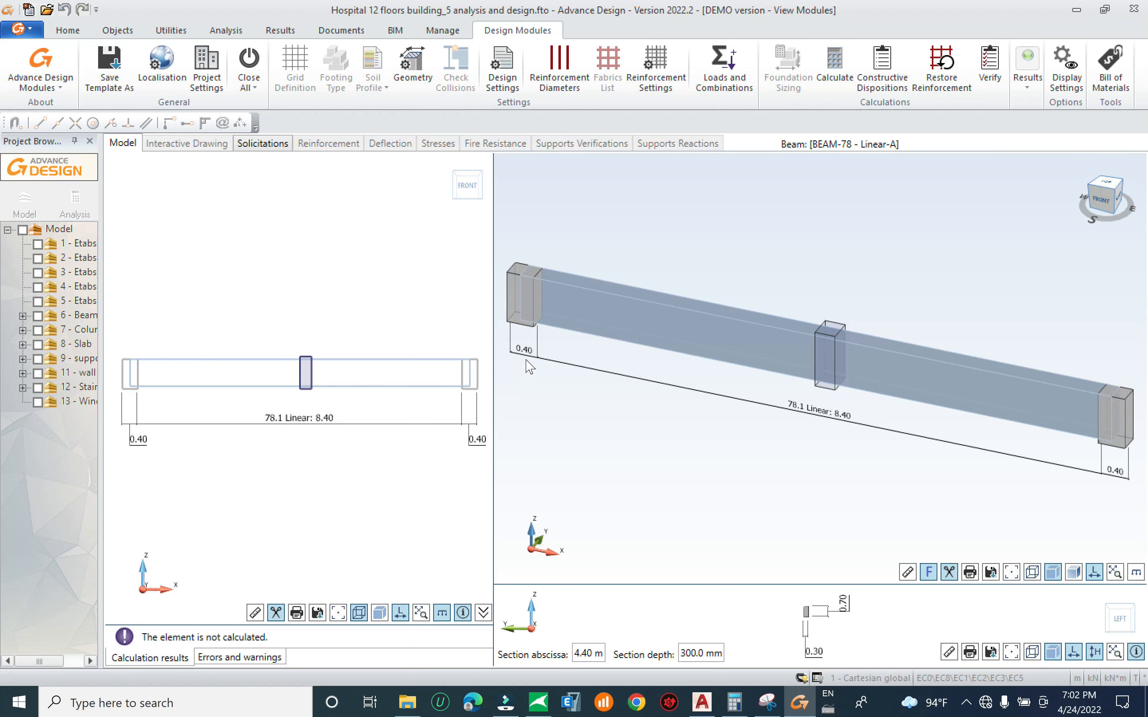
{"action": "middle_click_drag", "start_coordinate": [551, 372], "coordinate": [798, 429]}
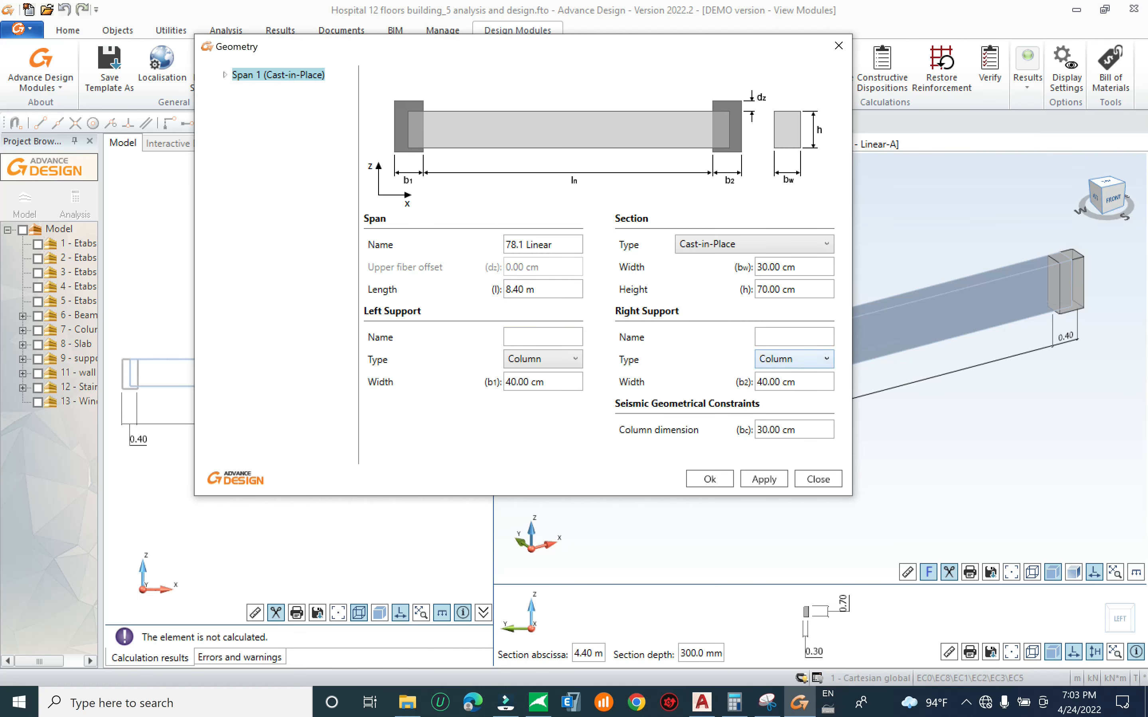
Set the widths of both the right and left column supports of the beam span to 50 cm and apply them
{"action": "left_click", "coordinate": [767, 382]}
{"action": "left_click", "coordinate": [789, 337]}
{"action": "left_click", "coordinate": [769, 478]}
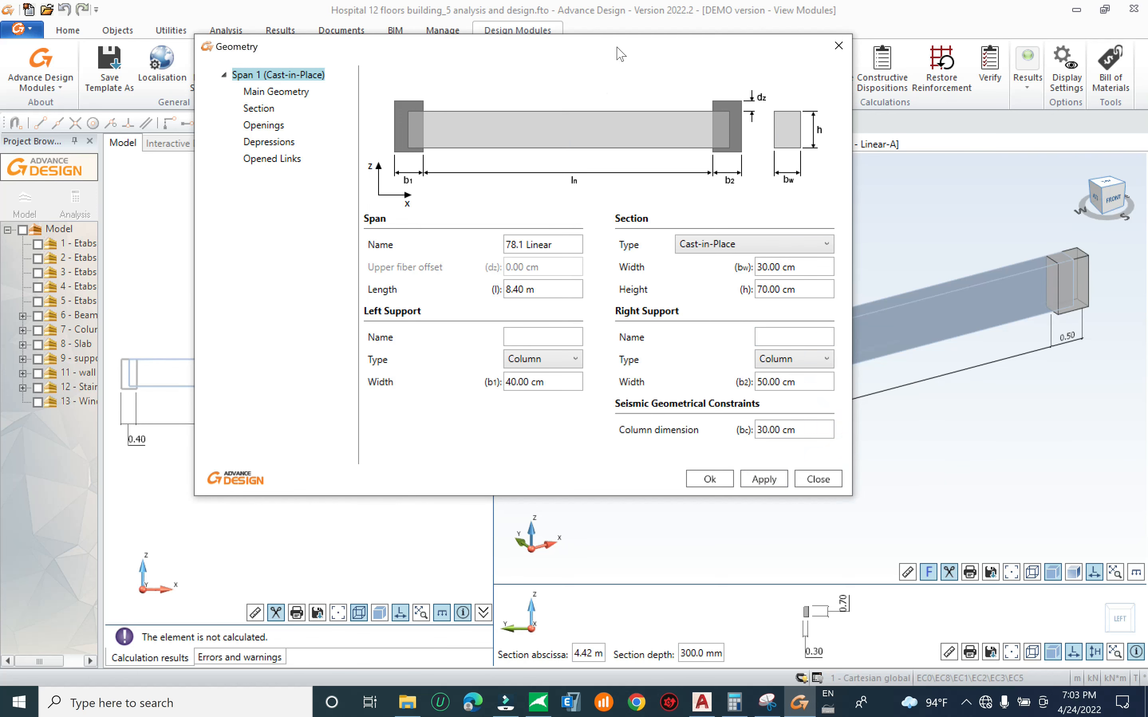
{"action": "left_click_drag", "start_coordinate": [621, 55], "coordinate": [228, 58]}
{"action": "left_click_drag", "start_coordinate": [312, 48], "coordinate": [697, 107]}
{"action": "left_click", "coordinate": [517, 452]}
{"action": "left_click", "coordinate": [502, 451]}
{"action": "type", "text": "5"}
{"action": "left_click", "coordinate": [759, 546]}
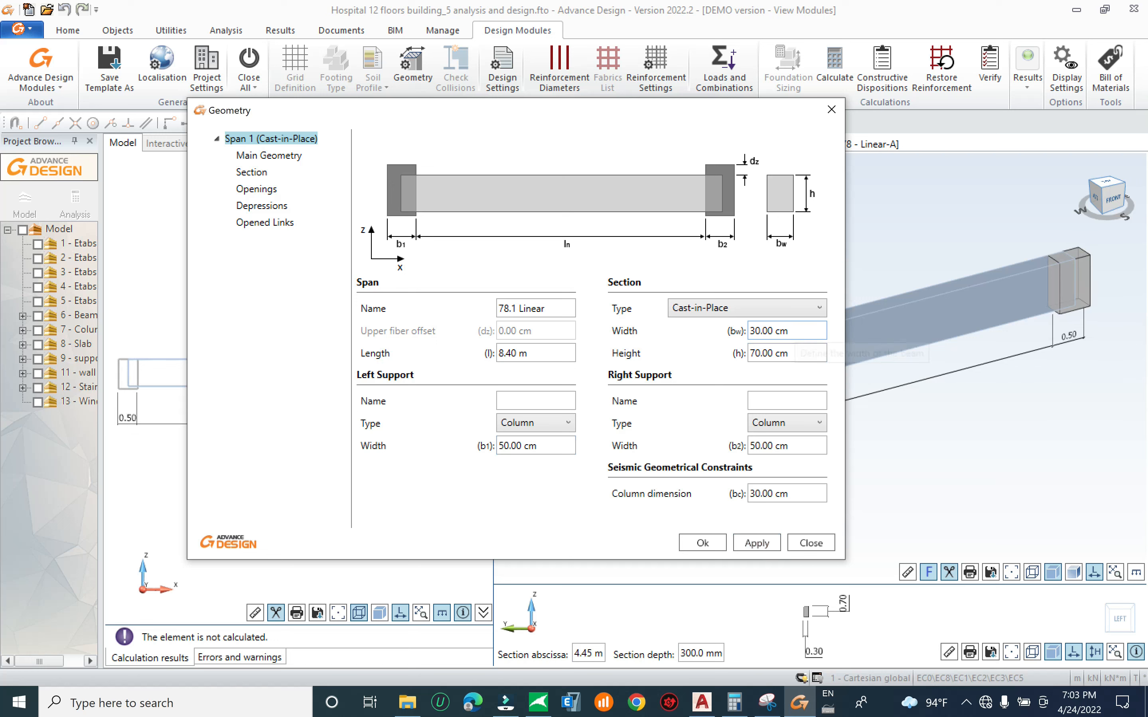
Review the span's main geometry, section flanges, openings, depressions and opened links settings, and accept the geometry
{"action": "left_click", "coordinate": [750, 332]}
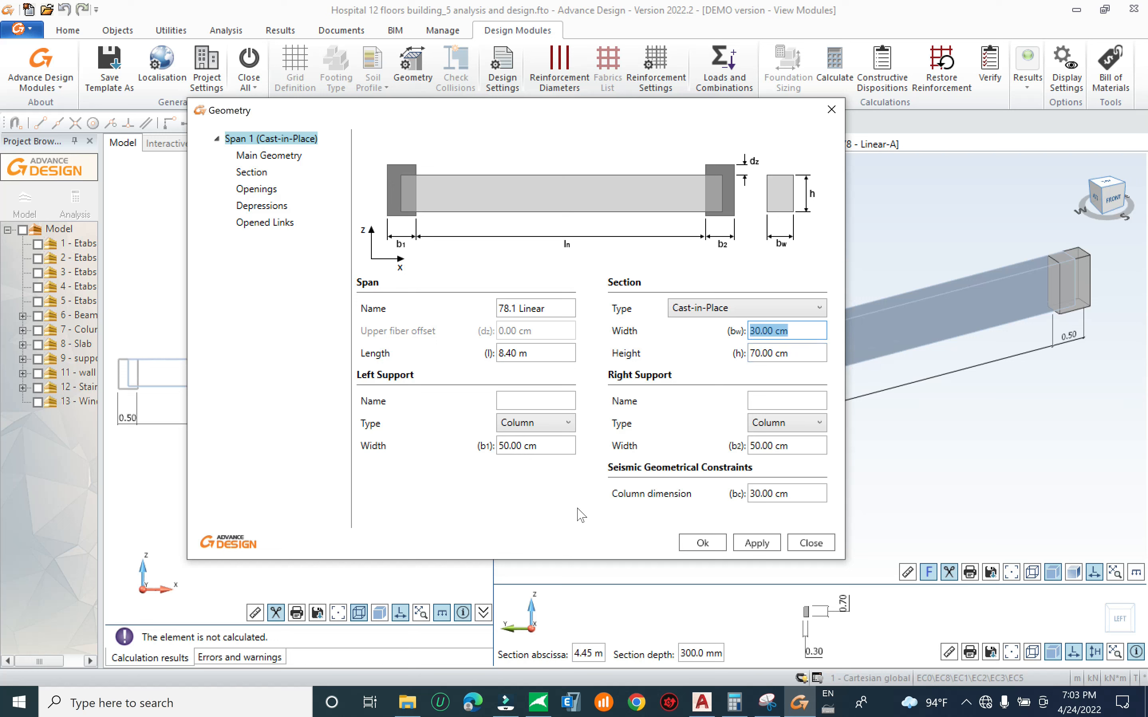
{"action": "left_click", "coordinate": [274, 158]}
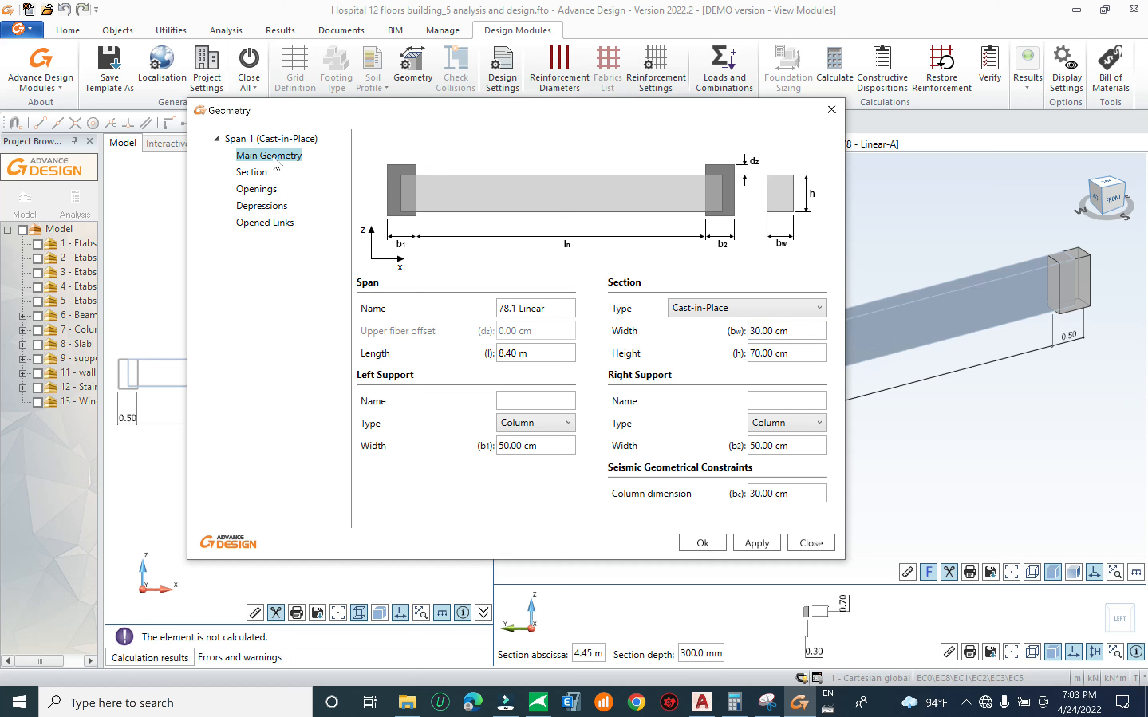
{"action": "left_click", "coordinate": [251, 172]}
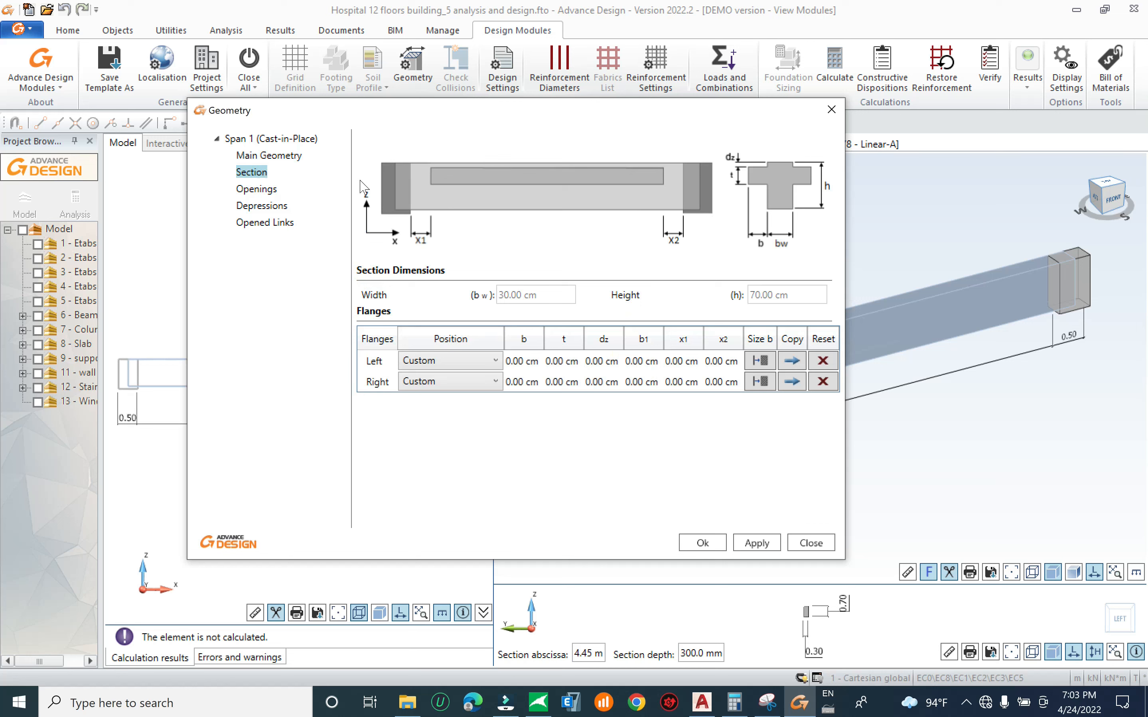
{"action": "left_click", "coordinate": [265, 189]}
{"action": "left_click", "coordinate": [263, 206]}
{"action": "left_click", "coordinate": [266, 223]}
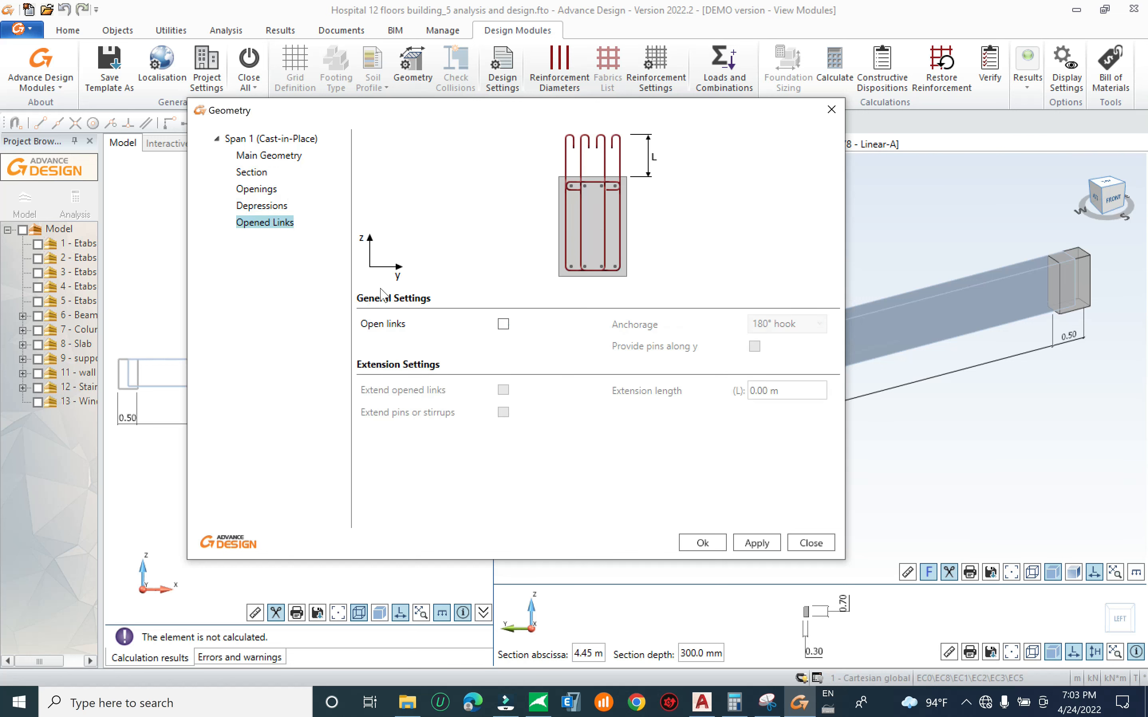
{"action": "left_click", "coordinate": [714, 544]}
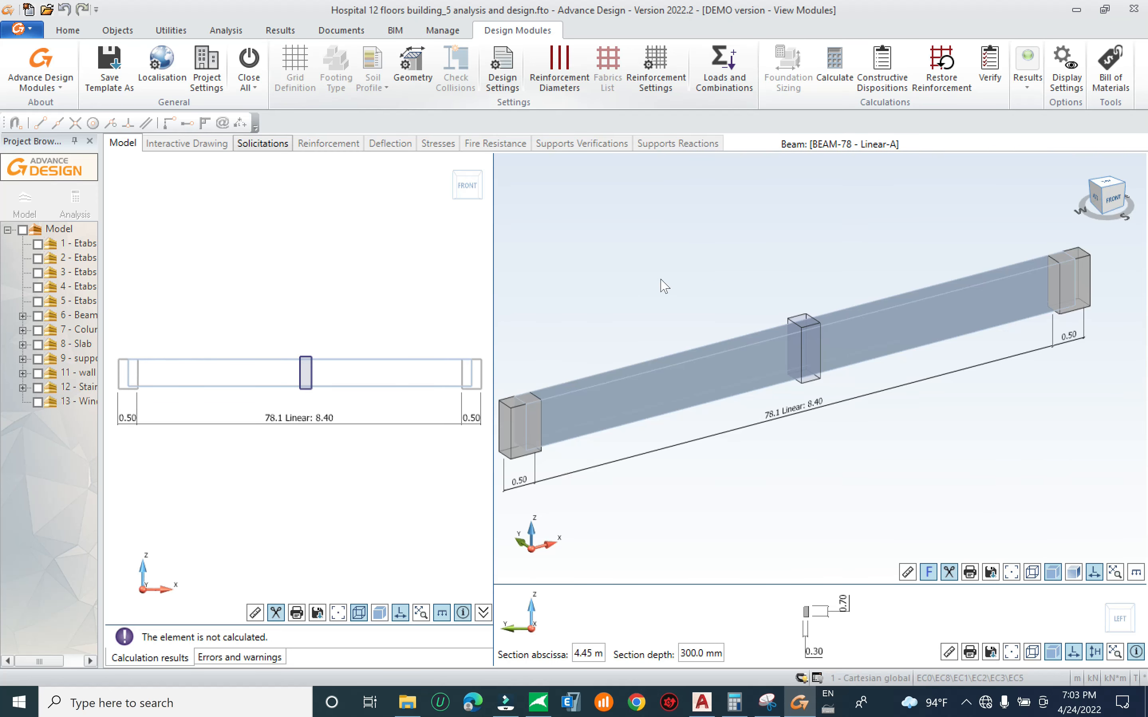
Restrict the allowed reinforcement diameters to H20 and H25 for longitudinal bars and H8 for transversal reinforcement
{"action": "left_click", "coordinate": [569, 76]}
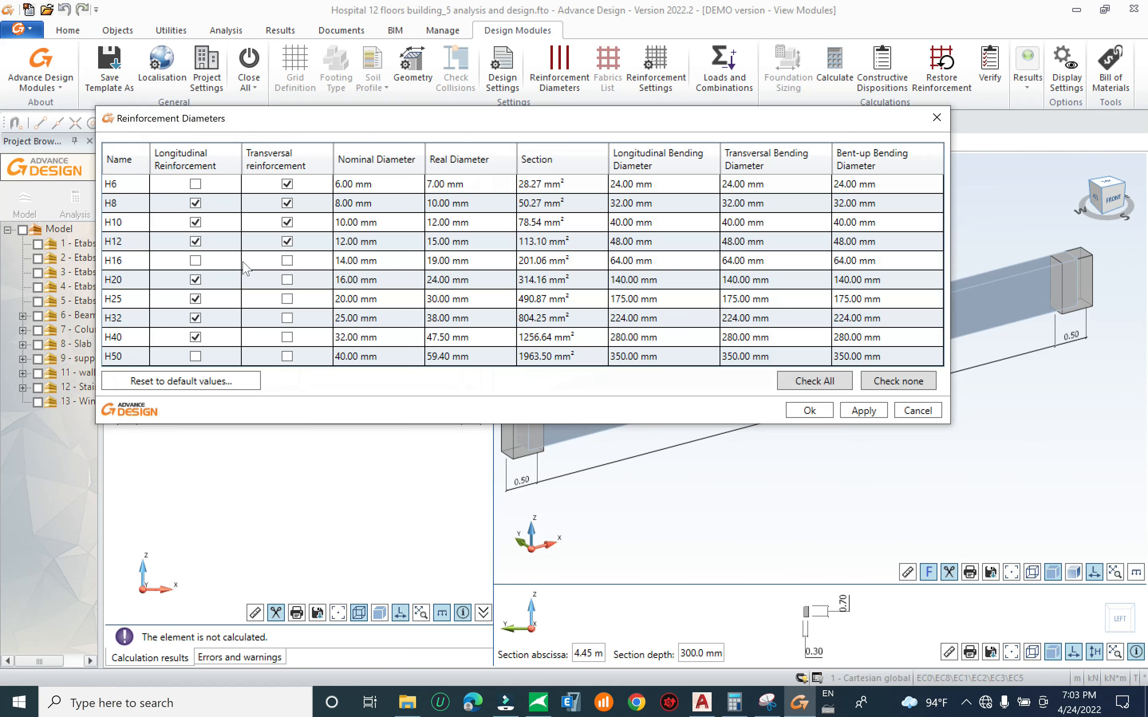
{"action": "left_click", "coordinate": [195, 203]}
{"action": "left_click", "coordinate": [195, 222]}
{"action": "left_click", "coordinate": [195, 241]}
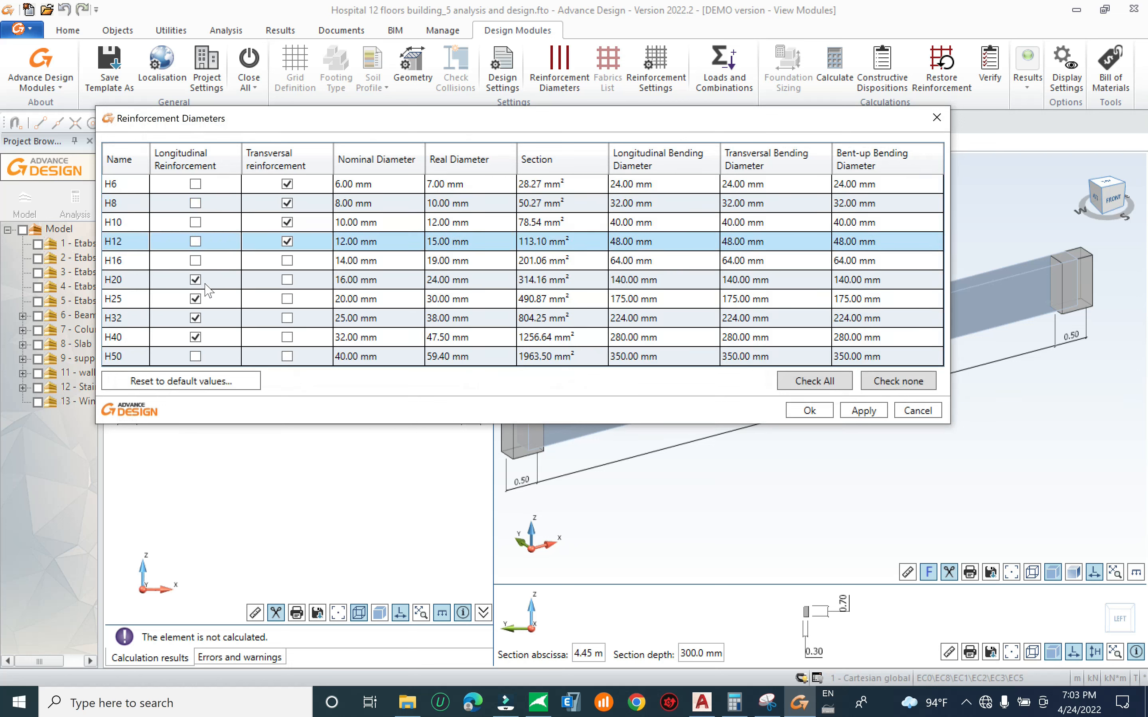
{"action": "left_click", "coordinate": [195, 318]}
{"action": "left_click", "coordinate": [195, 337]}
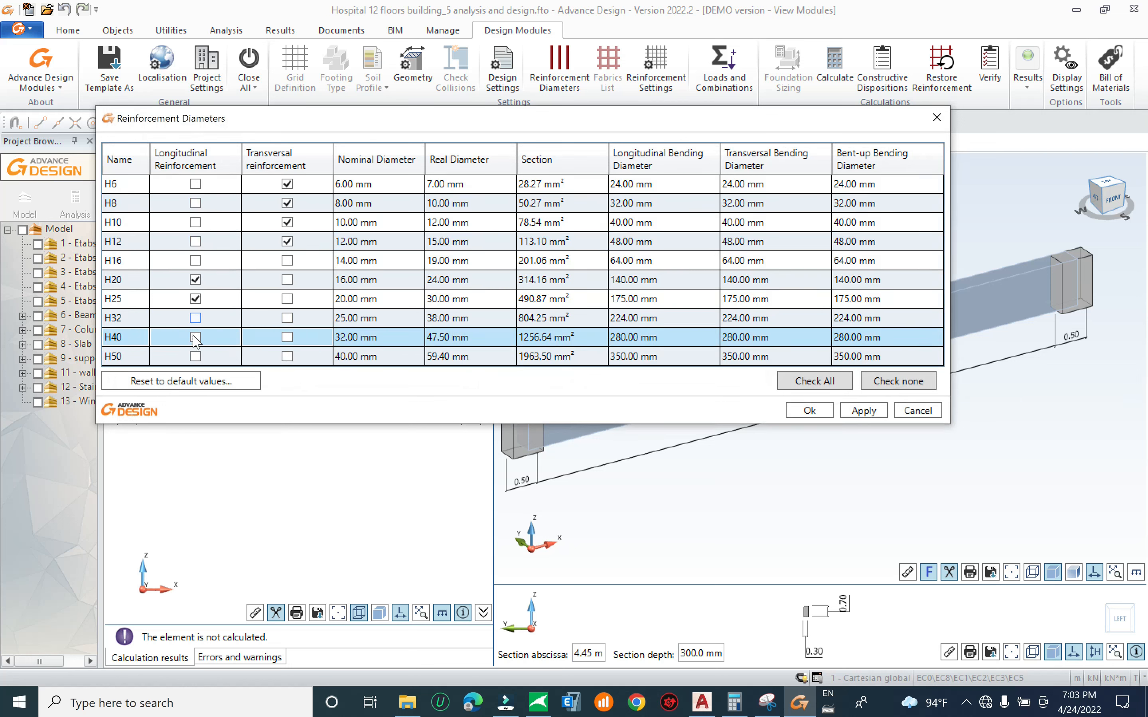
{"action": "left_click", "coordinate": [287, 184]}
{"action": "left_click", "coordinate": [288, 222]}
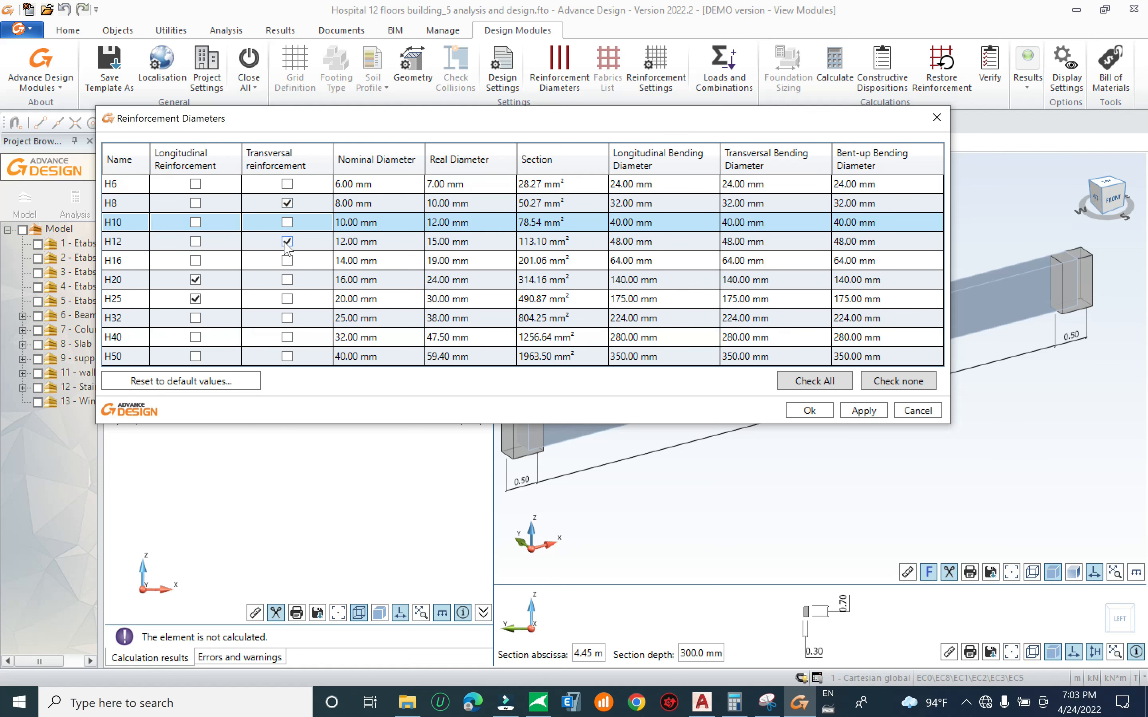
{"action": "left_click", "coordinate": [287, 241]}
{"action": "left_click", "coordinate": [789, 411]}
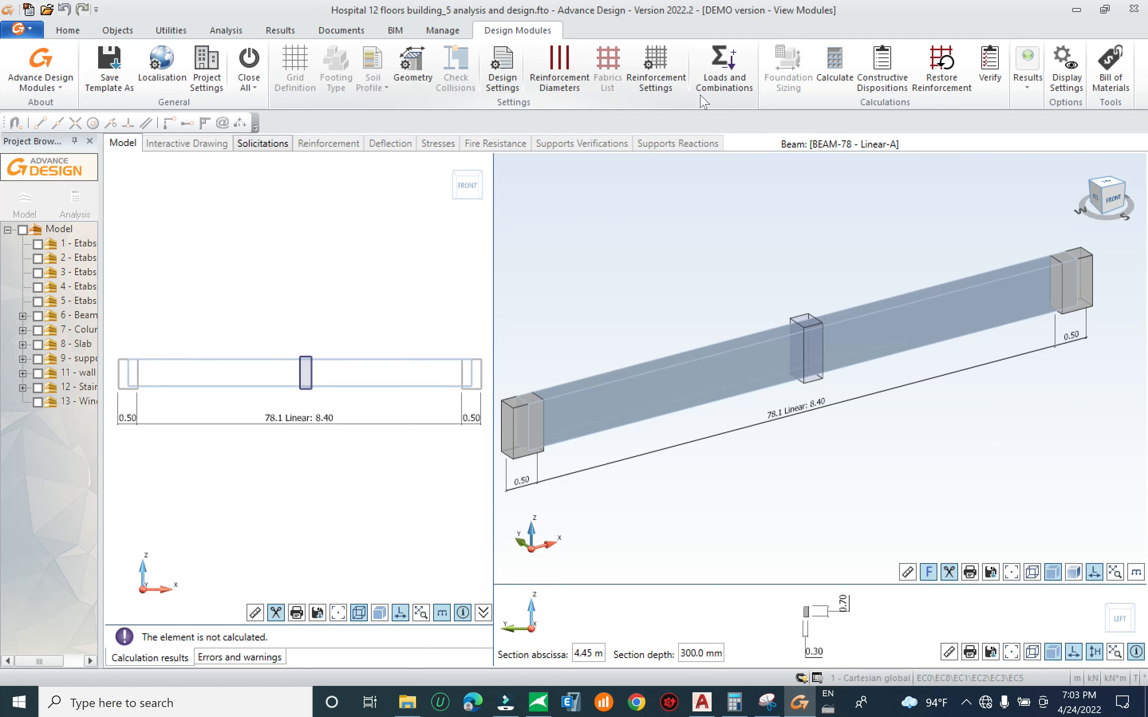
Review the beam's load cases, distributed and punctual load definitions, and imported internal efforts
{"action": "left_click", "coordinate": [726, 75]}
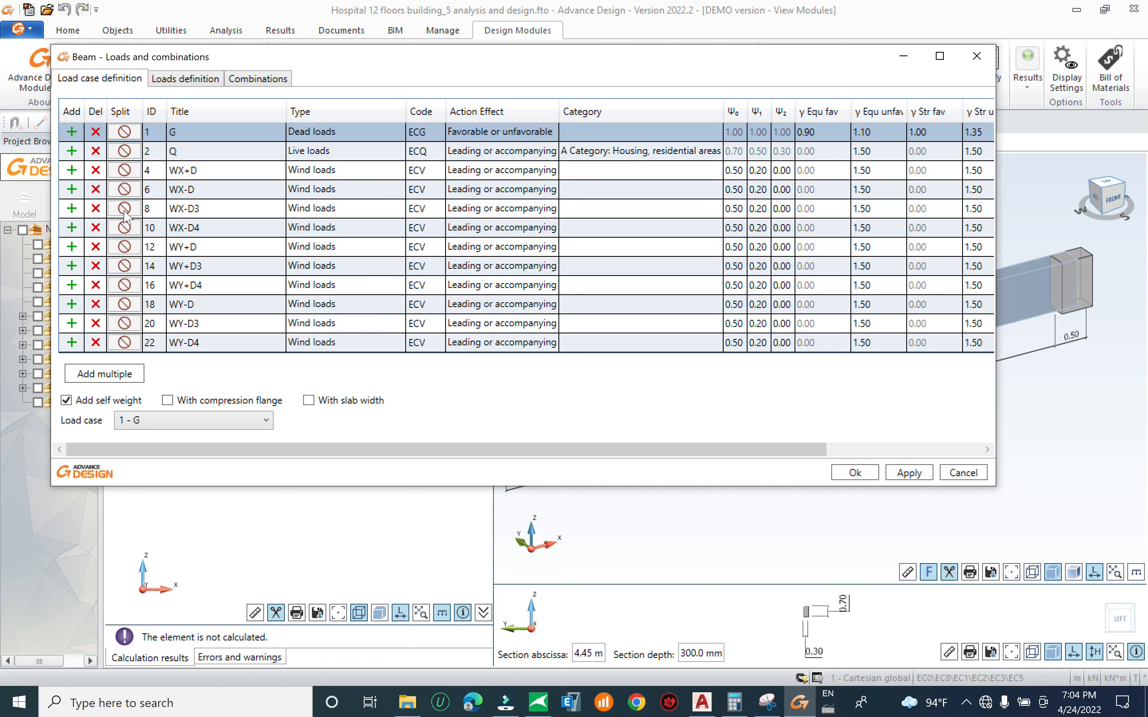
{"action": "left_click", "coordinate": [205, 84]}
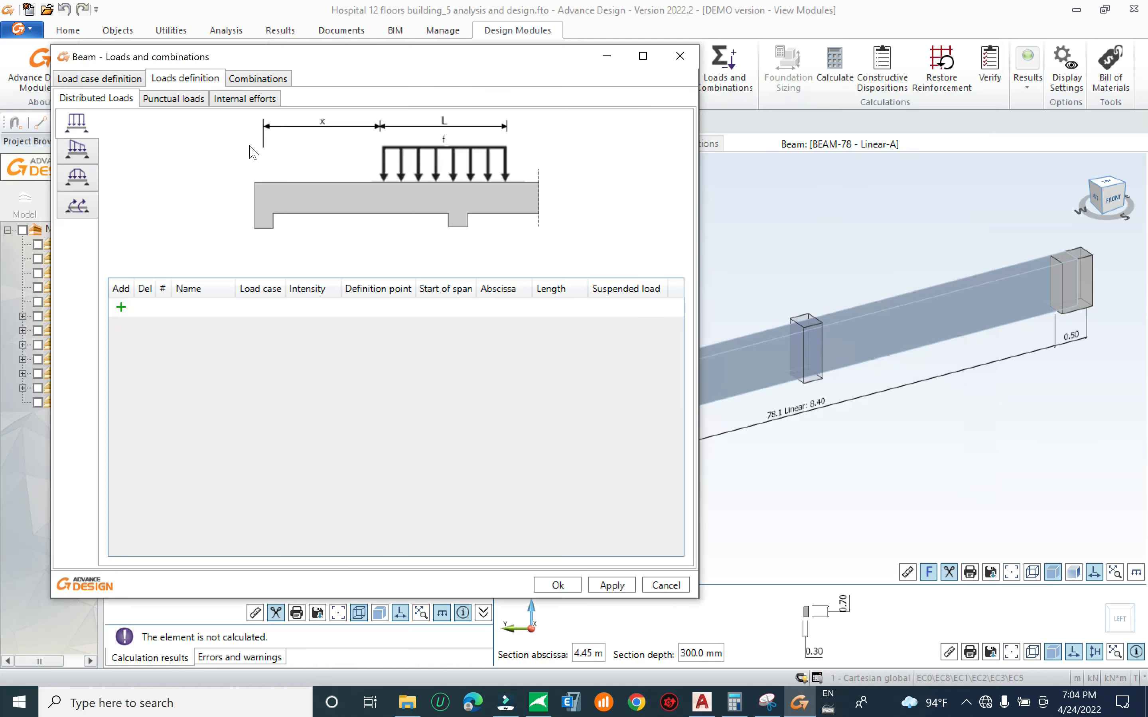
{"action": "left_click", "coordinate": [72, 153]}
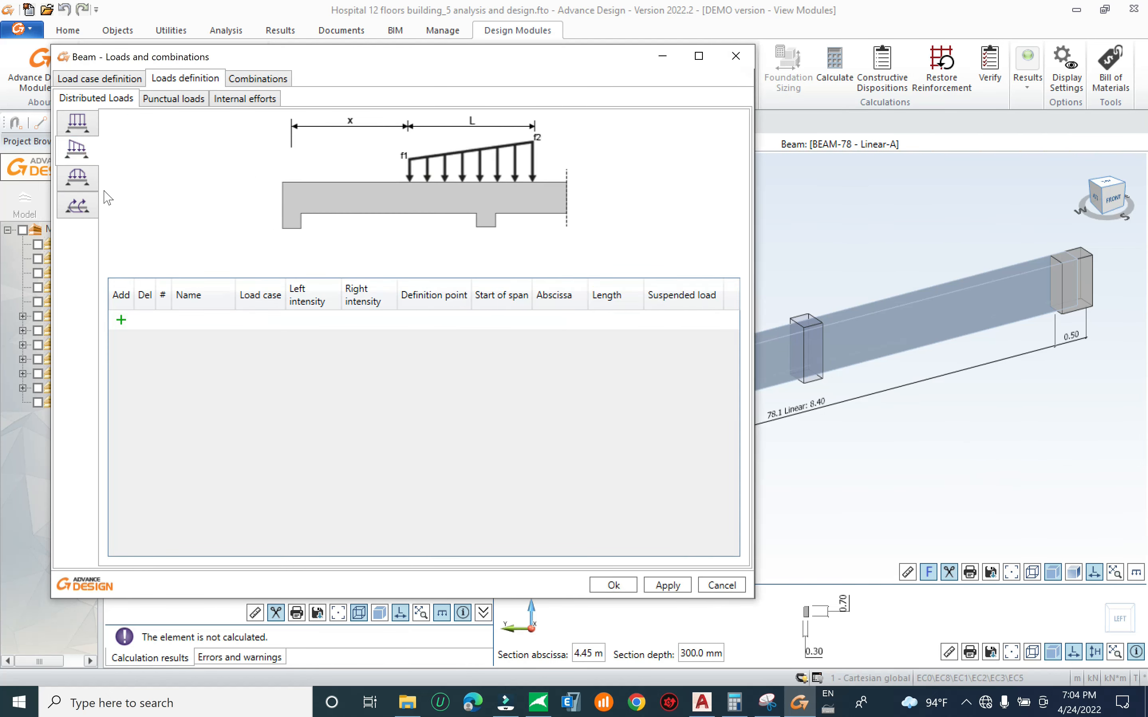
{"action": "left_click", "coordinate": [77, 180]}
{"action": "left_click", "coordinate": [85, 209]}
{"action": "left_click", "coordinate": [89, 122]}
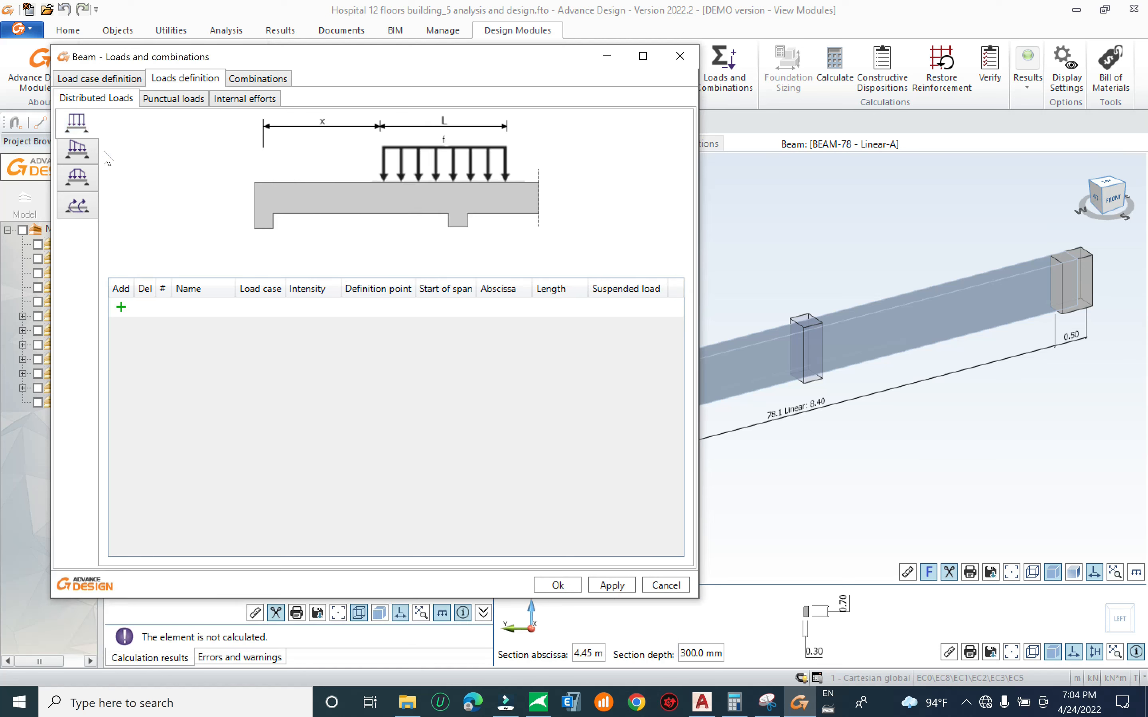
{"action": "left_click", "coordinate": [177, 99]}
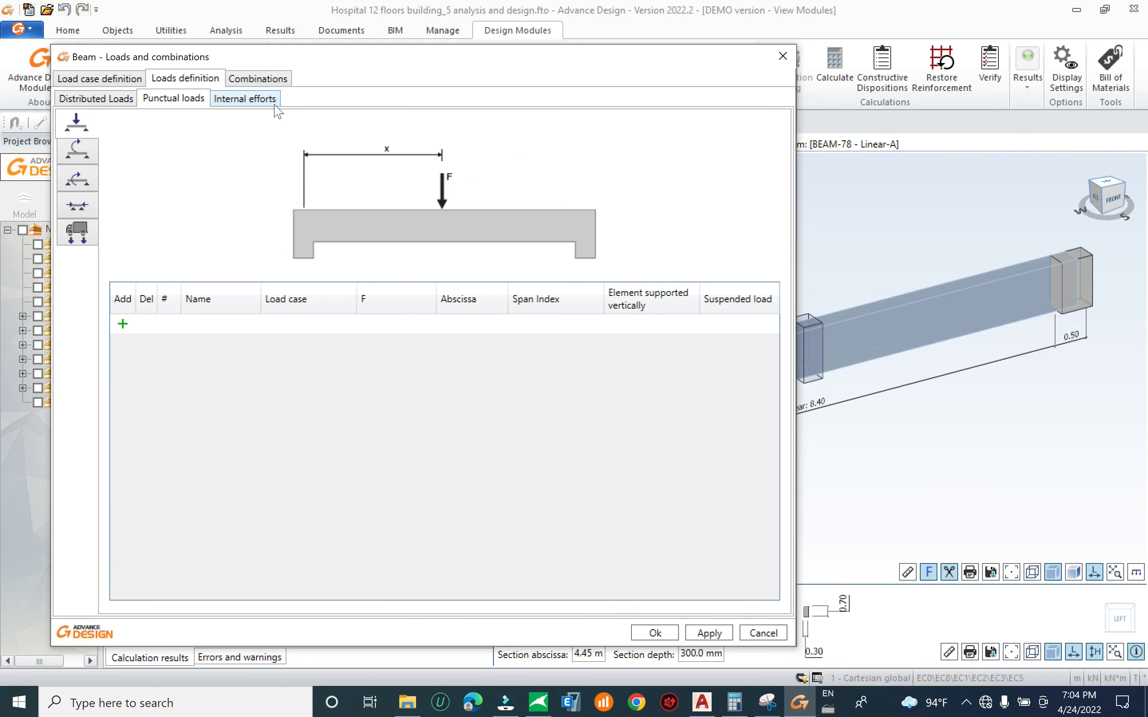
{"action": "left_click", "coordinate": [255, 101]}
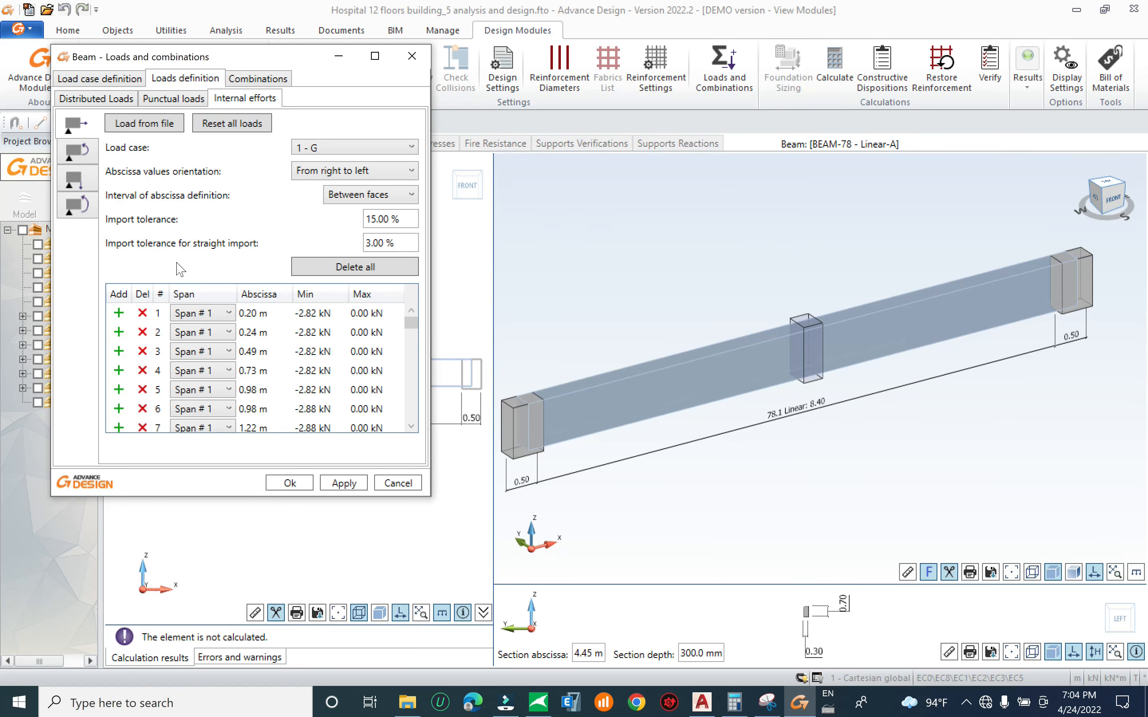
Generate the beam's load combinations with the default concomitance matrix
{"action": "left_click", "coordinate": [375, 55]}
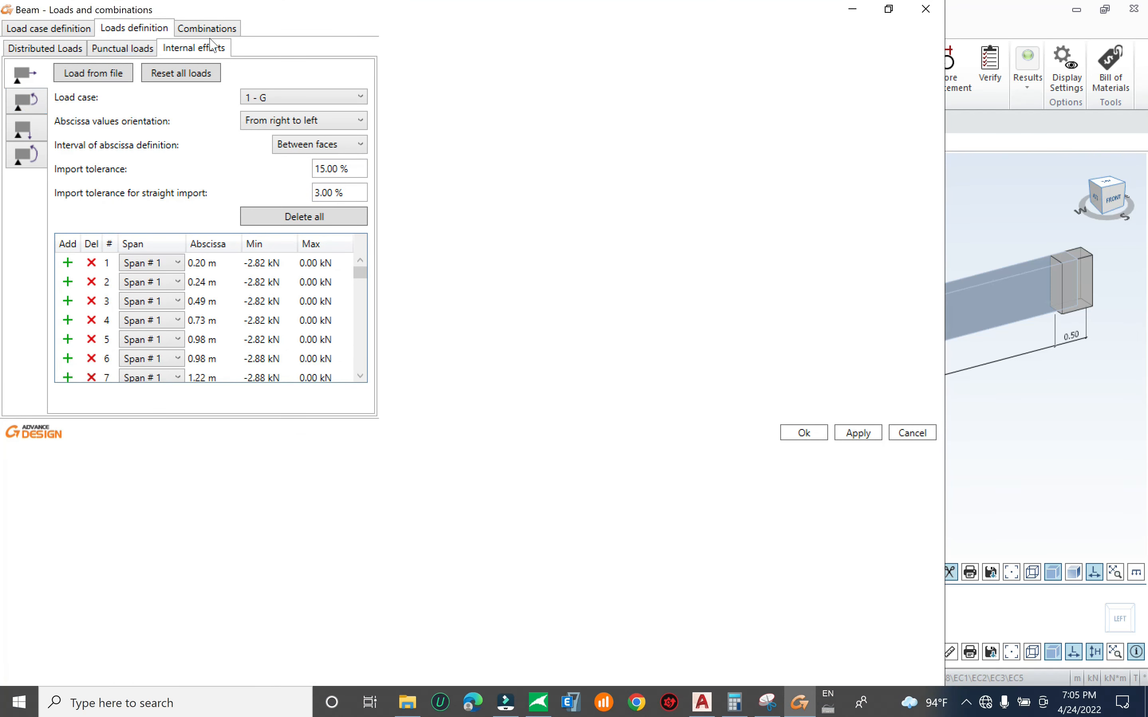
{"action": "left_click", "coordinate": [226, 29]}
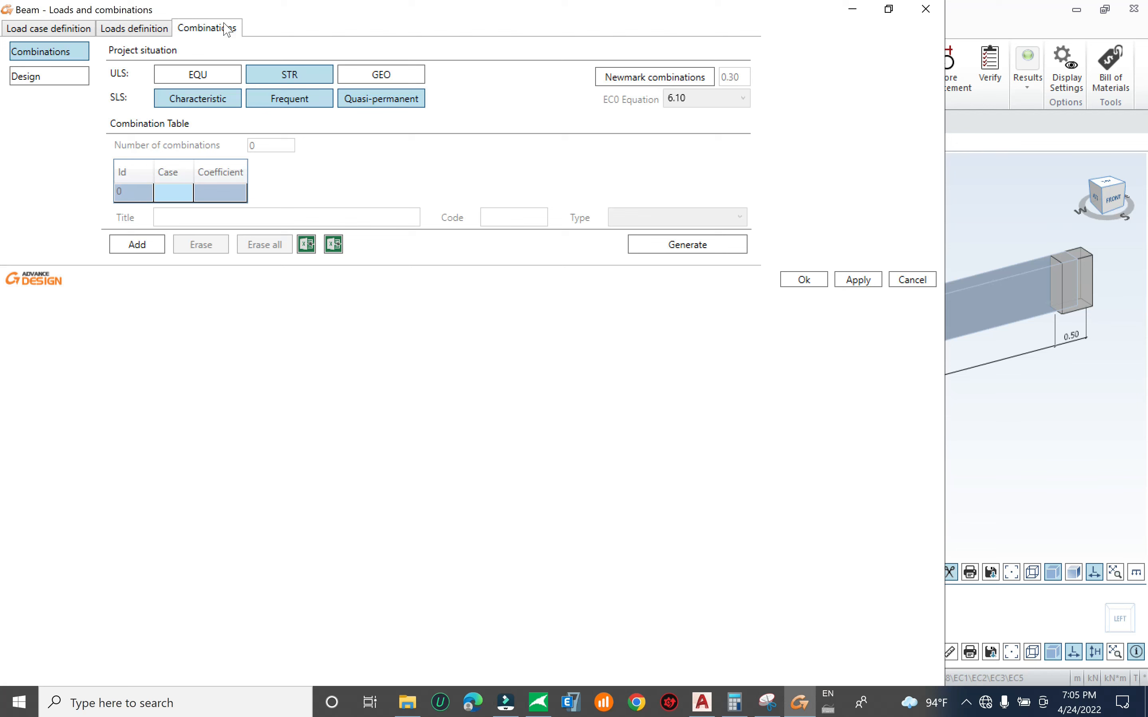
{"action": "left_click", "coordinate": [683, 246]}
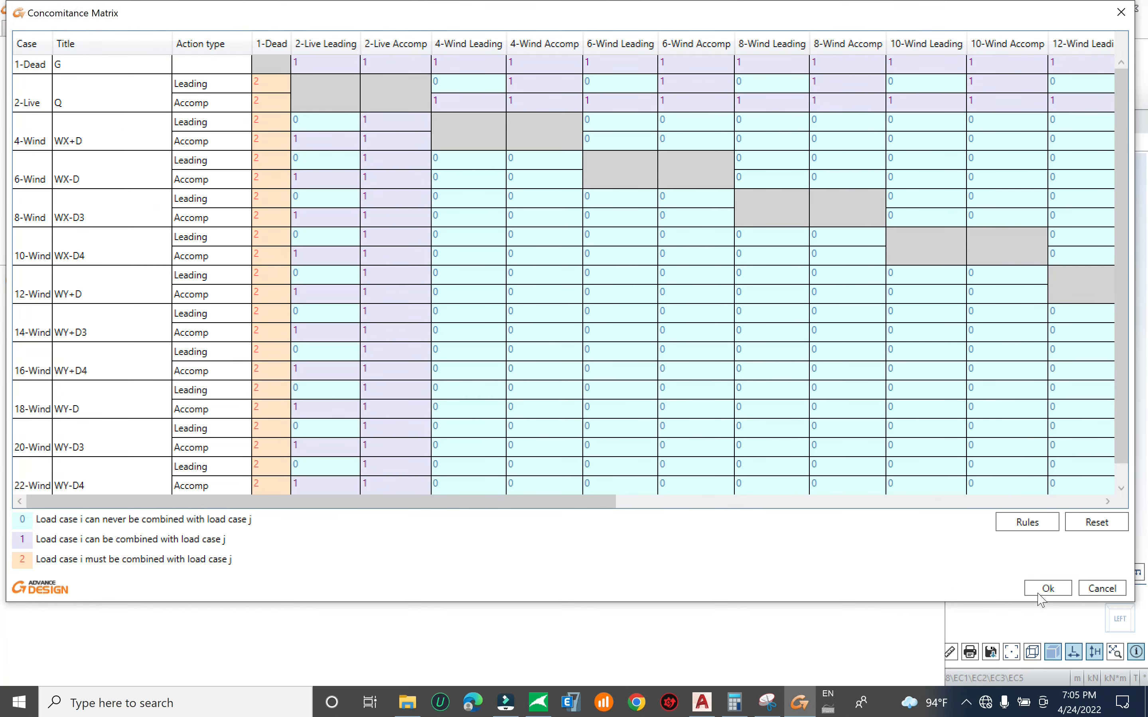
{"action": "left_click", "coordinate": [1039, 595]}
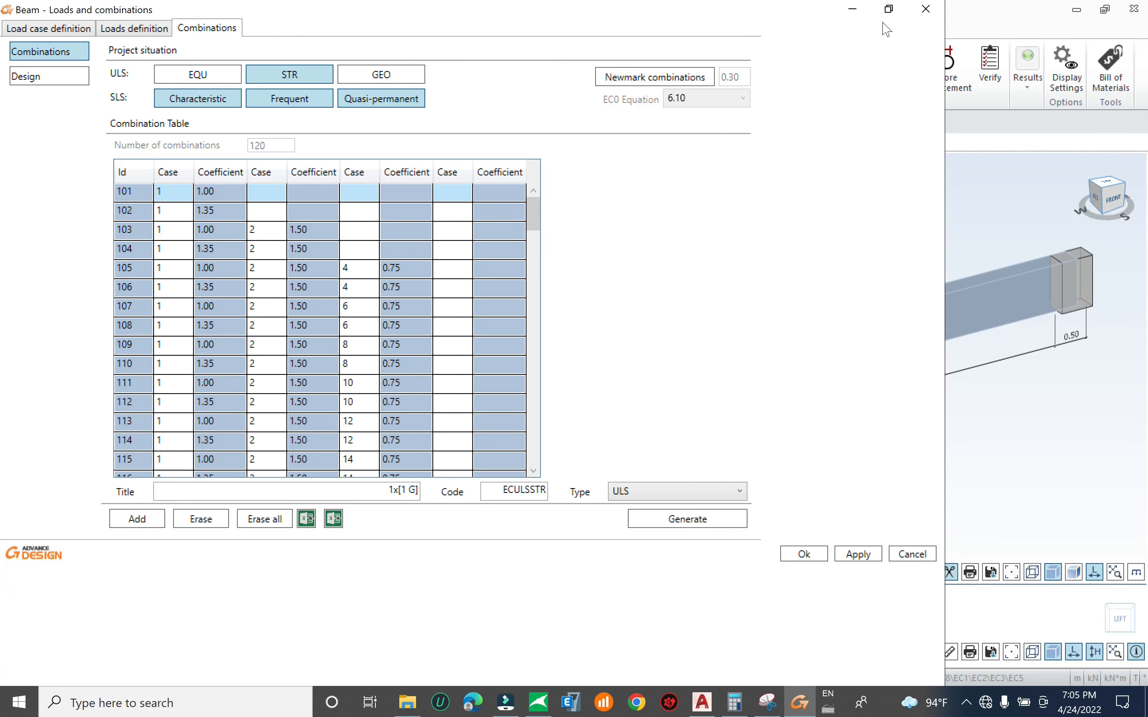
Review the descriptions of the generated design combinations and accept the beam's loads and combinations
{"action": "left_click", "coordinate": [888, 8]}
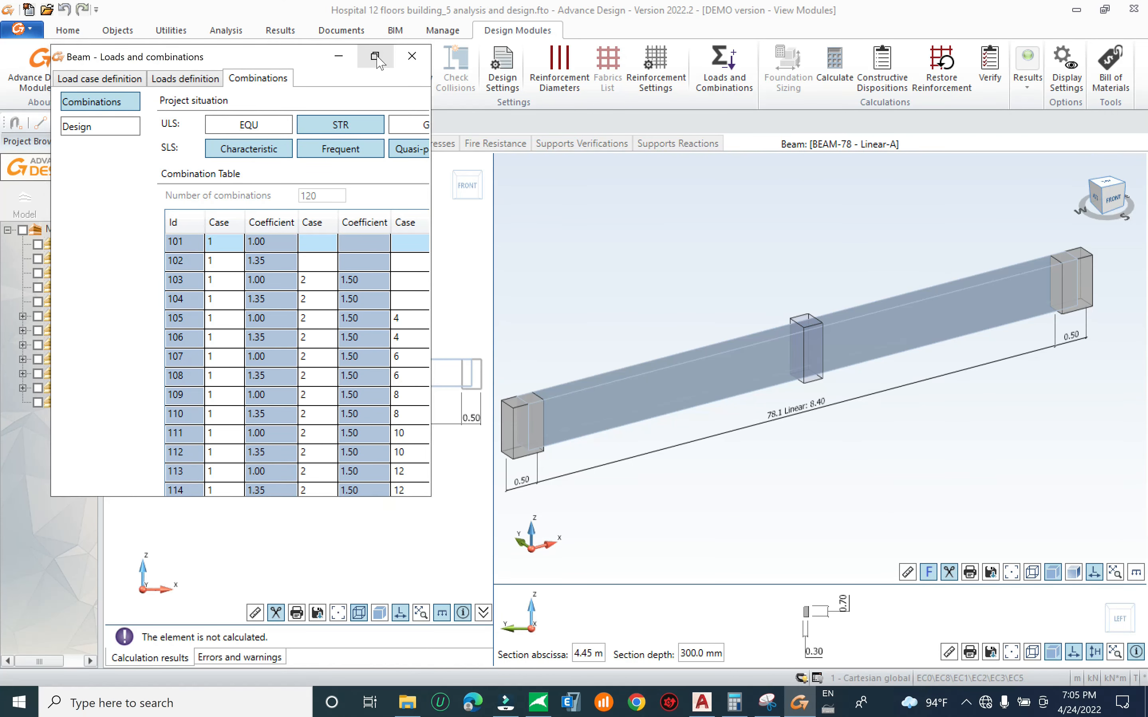
{"action": "left_click", "coordinate": [375, 56]}
{"action": "left_click", "coordinate": [69, 78]}
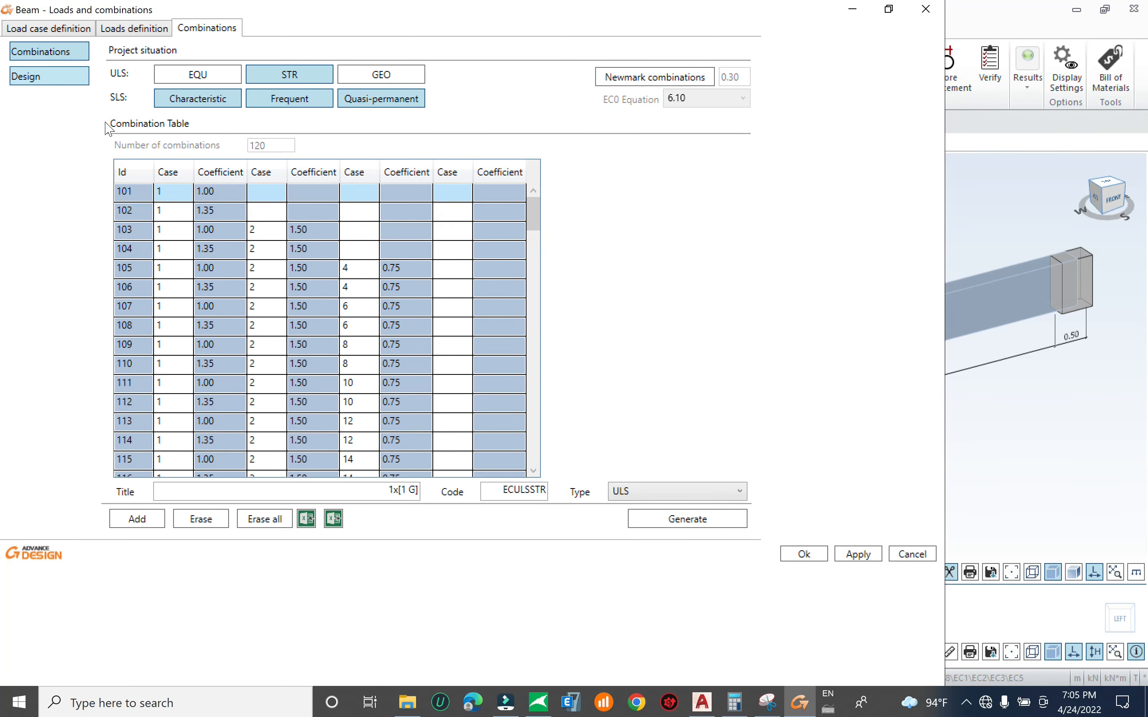
{"action": "scroll", "coordinate": [309, 219], "scroll_direction": "down", "scroll_amount": 6}
{"action": "left_click_drag", "start_coordinate": [576, 194], "coordinate": [557, 97]}
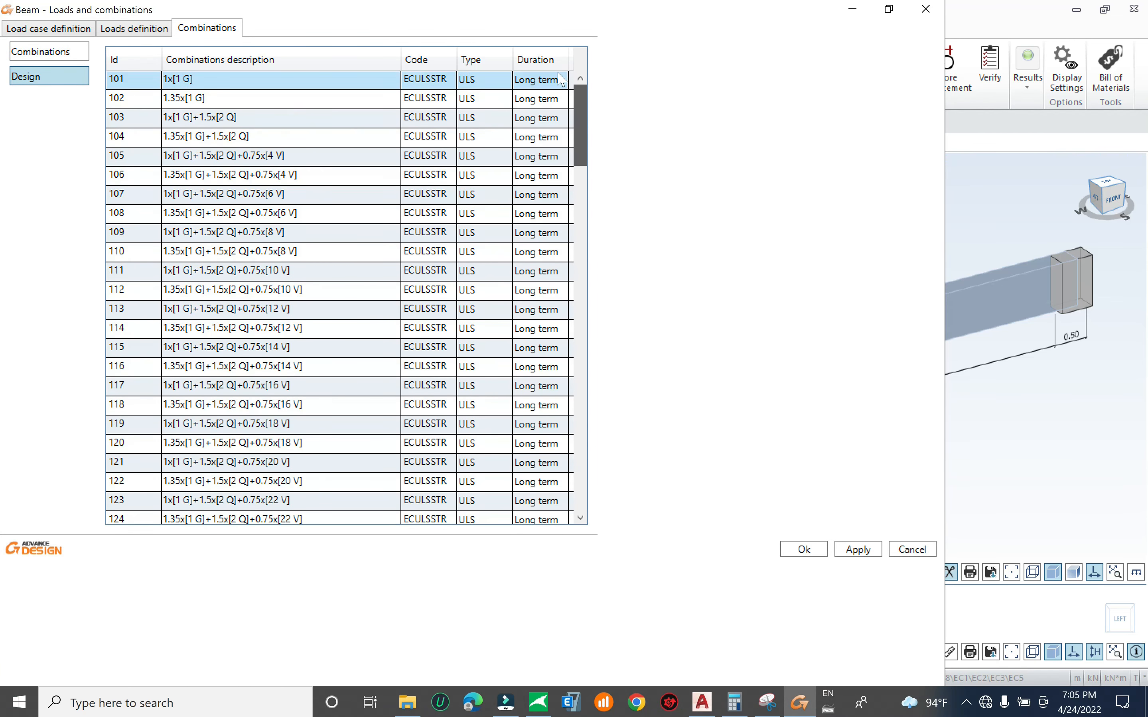
{"action": "left_click", "coordinate": [811, 549]}
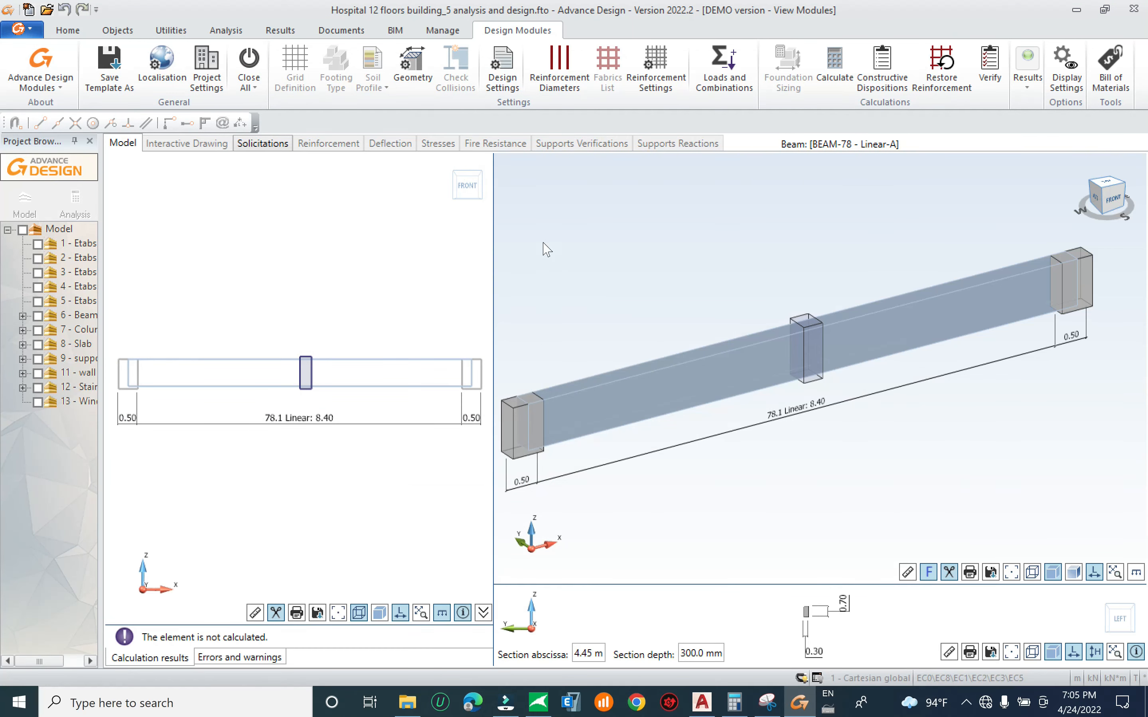
Calculate the beam's reinforcement and examine the resulting bars and stirrups in an enlarged 3D view
{"action": "left_click", "coordinate": [835, 67]}
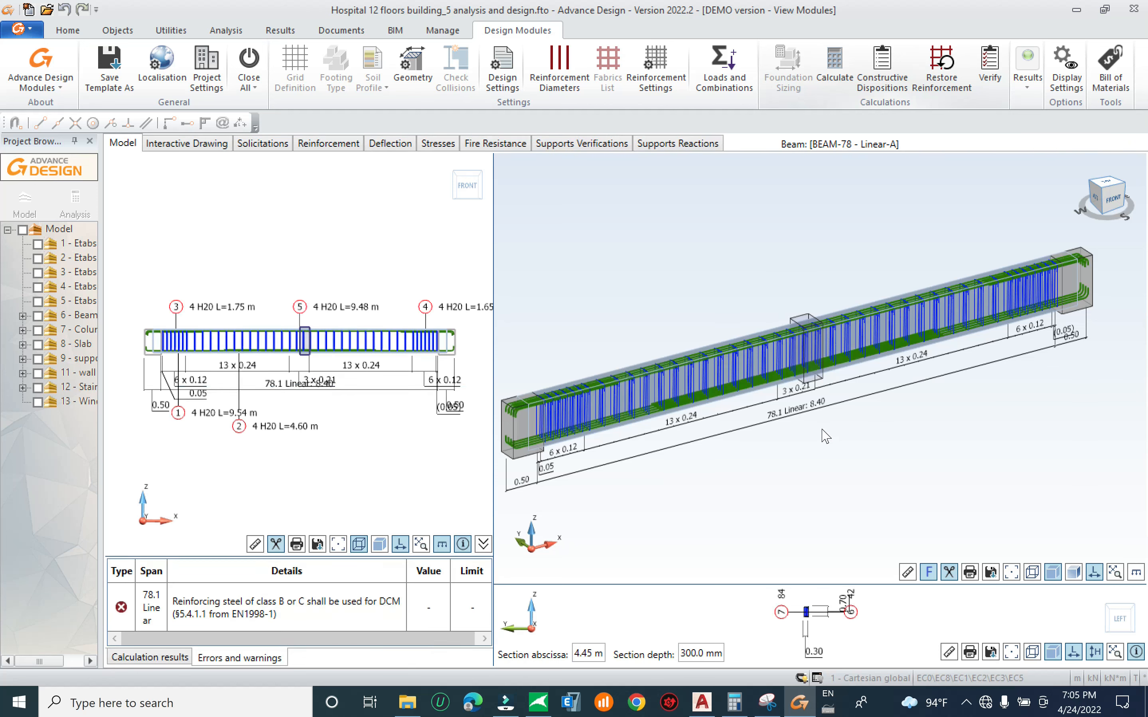
{"action": "middle_click_drag", "start_coordinate": [783, 446], "coordinate": [907, 439]}
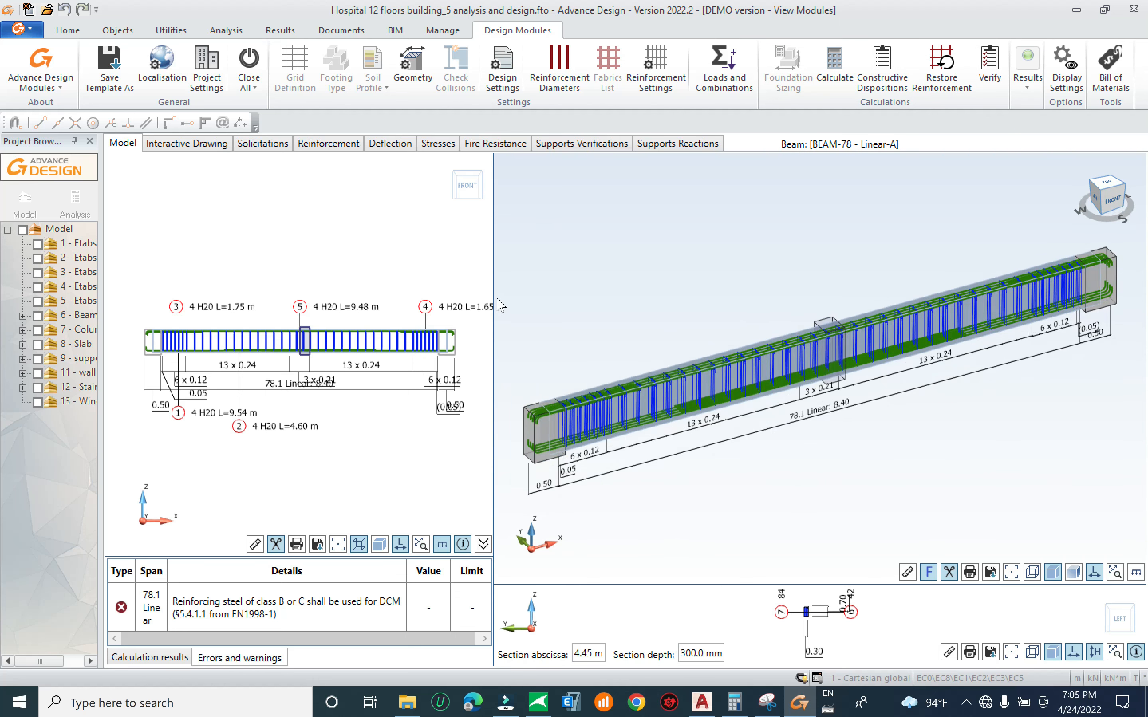
{"action": "scroll", "coordinate": [500, 306], "scroll_direction": "up", "scroll_amount": 3}
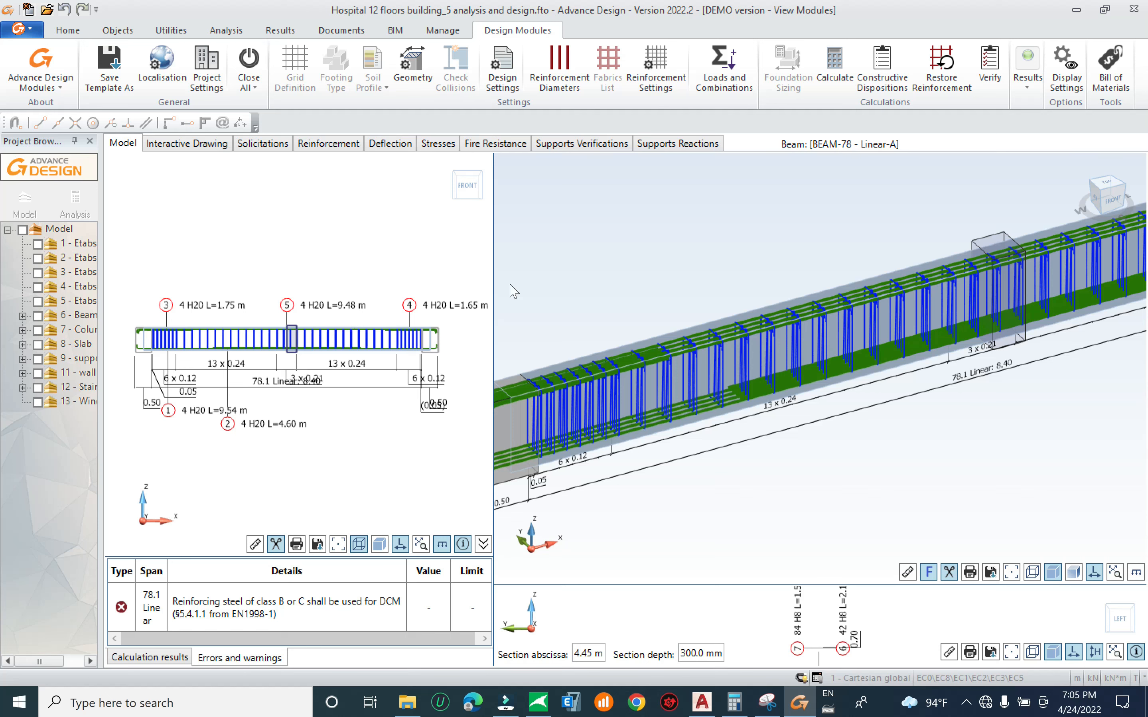
{"action": "left_click_drag", "start_coordinate": [492, 283], "coordinate": [332, 290]}
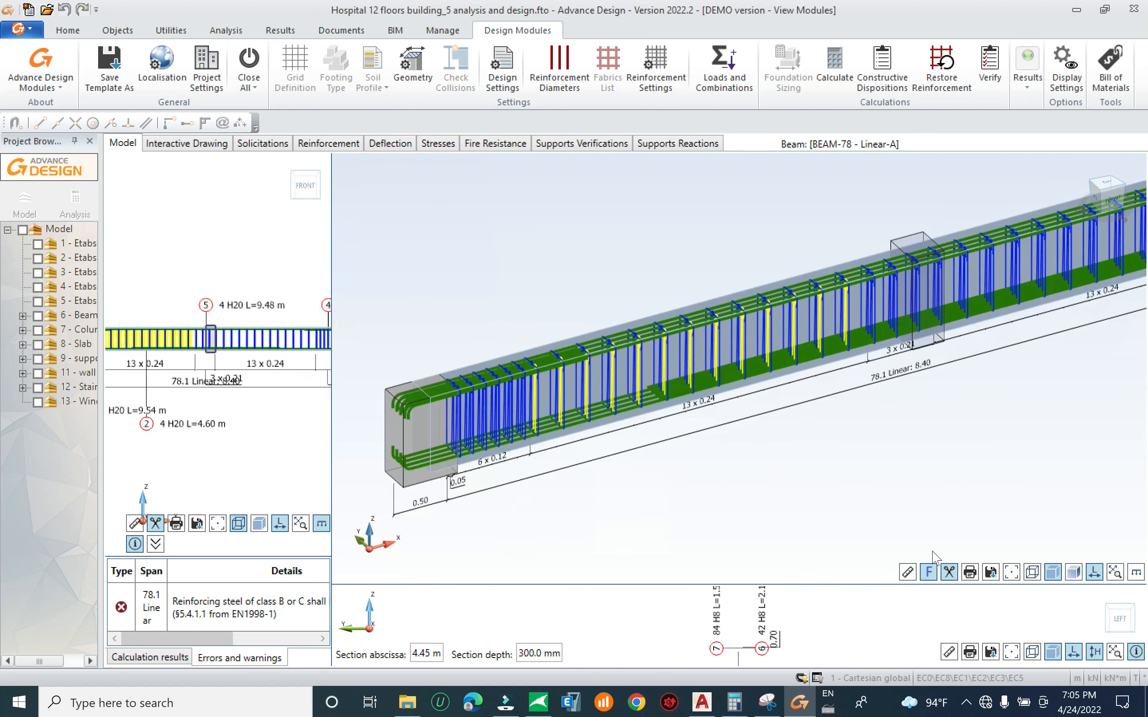
Maximize the beam's 3D view and inspect the bottom longitudinal bars and stirrups along the span
{"action": "left_click", "coordinate": [1011, 572]}
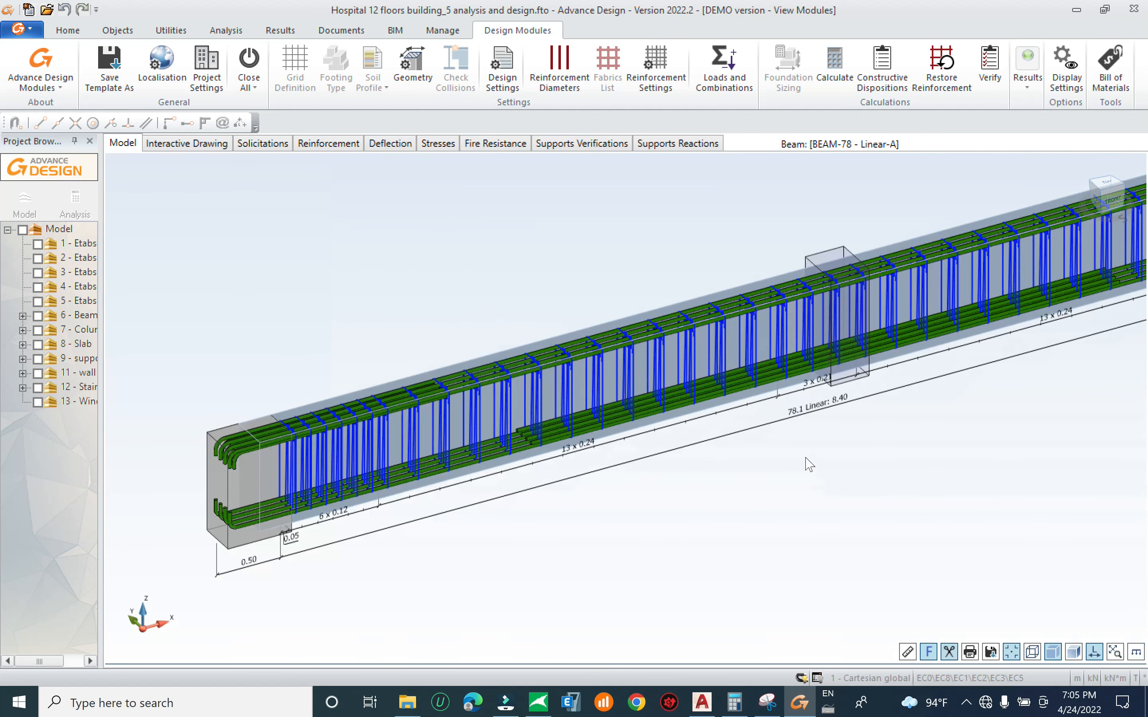
{"action": "scroll", "coordinate": [620, 470], "scroll_direction": "down", "scroll_amount": 5}
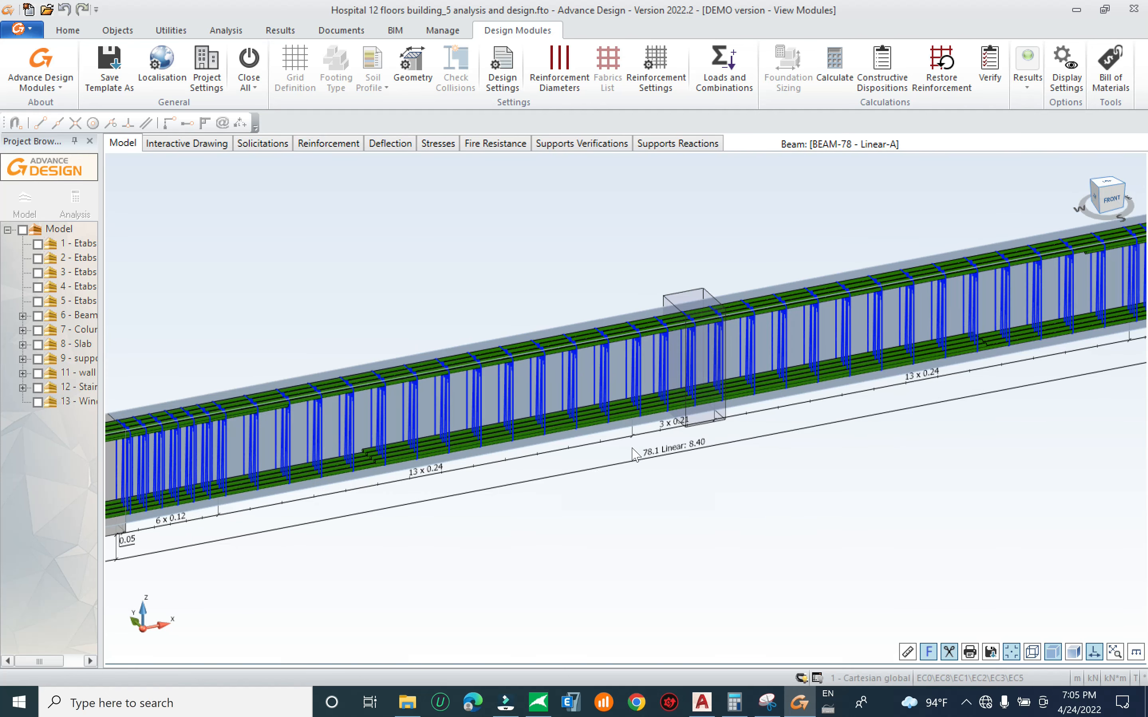
{"action": "scroll", "coordinate": [646, 452], "scroll_direction": "up", "scroll_amount": 2}
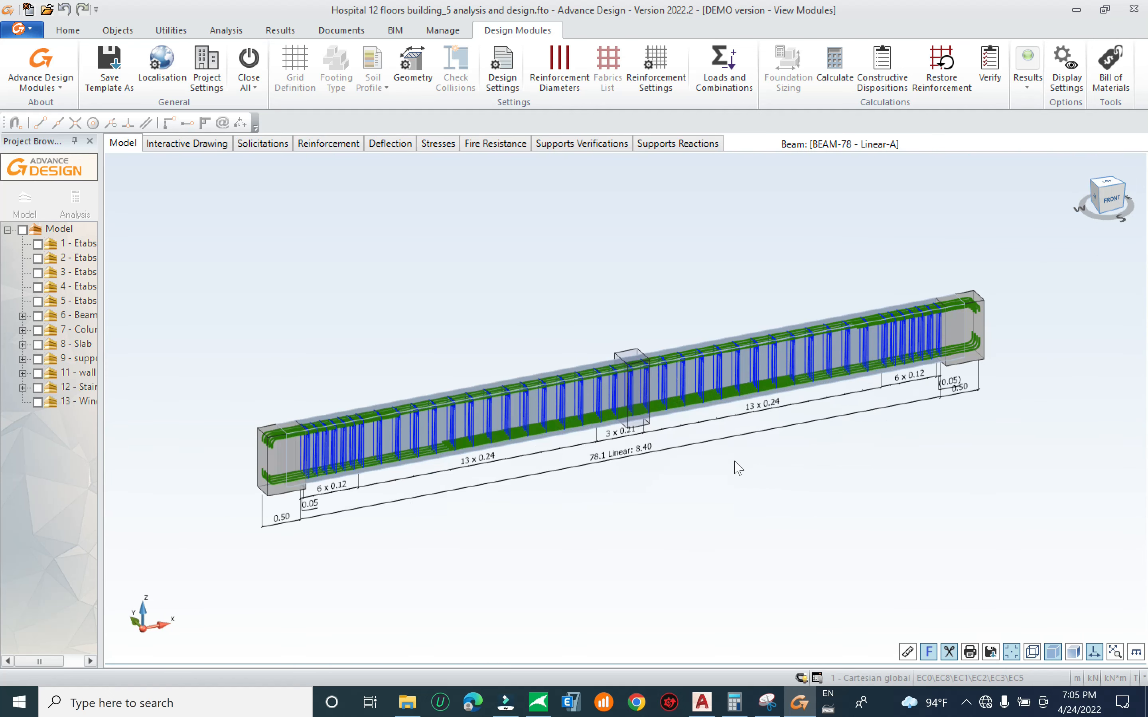
{"action": "scroll", "coordinate": [412, 453], "scroll_direction": "up", "scroll_amount": 5}
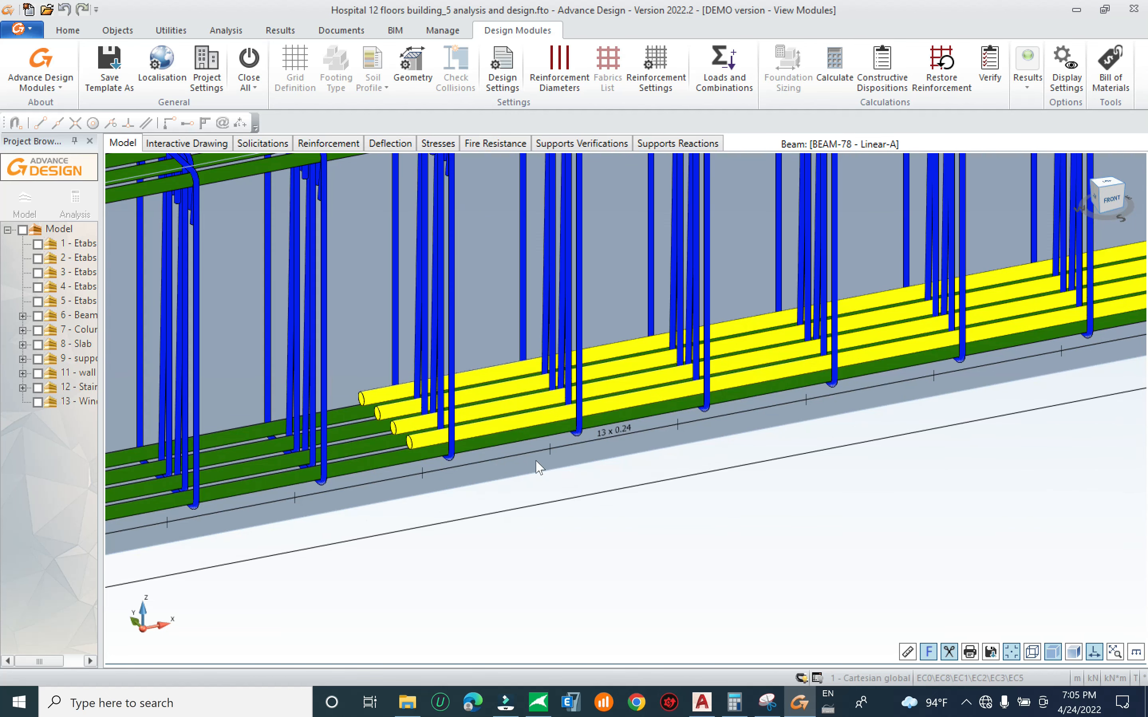
{"action": "scroll", "coordinate": [576, 462], "scroll_direction": "down", "scroll_amount": 5}
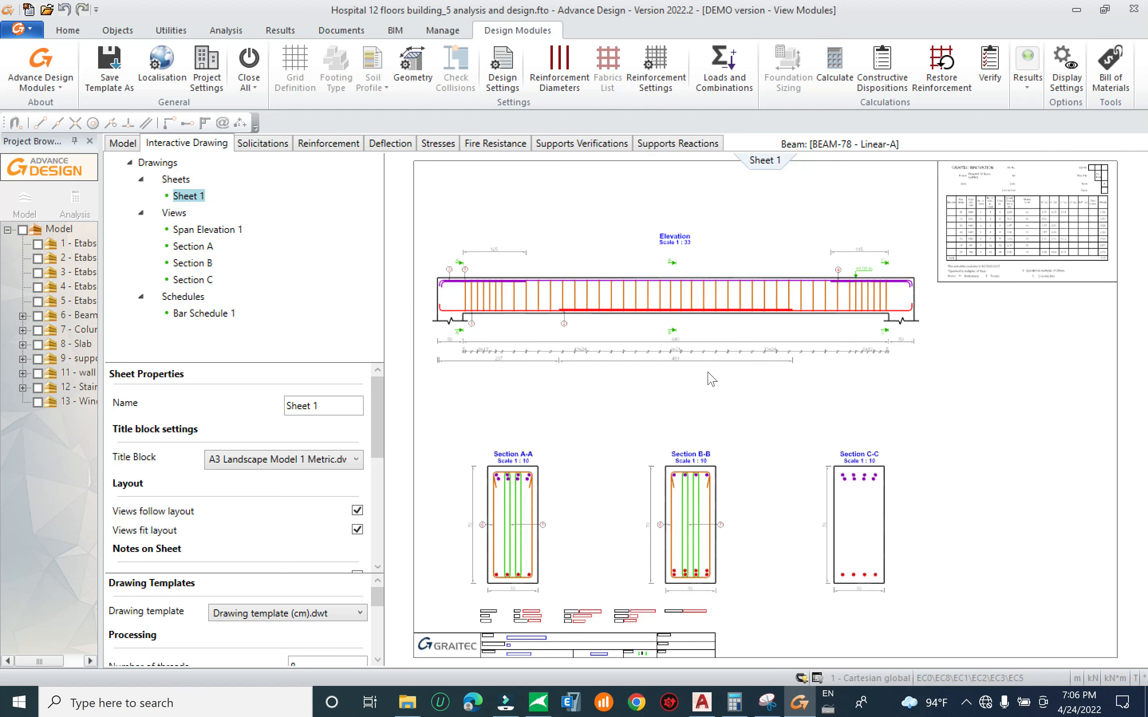
Examine the beam's elevation and cross-sections A-A, B-B and C-C on Sheet 1 of the interactive drawing
{"action": "scroll", "coordinate": [683, 611], "scroll_direction": "up", "scroll_amount": 3}
{"action": "scroll", "coordinate": [730, 513], "scroll_direction": "down", "scroll_amount": 2}
{"action": "scroll", "coordinate": [715, 446], "scroll_direction": "down", "scroll_amount": 2}
{"action": "scroll", "coordinate": [689, 295], "scroll_direction": "up", "scroll_amount": 4}
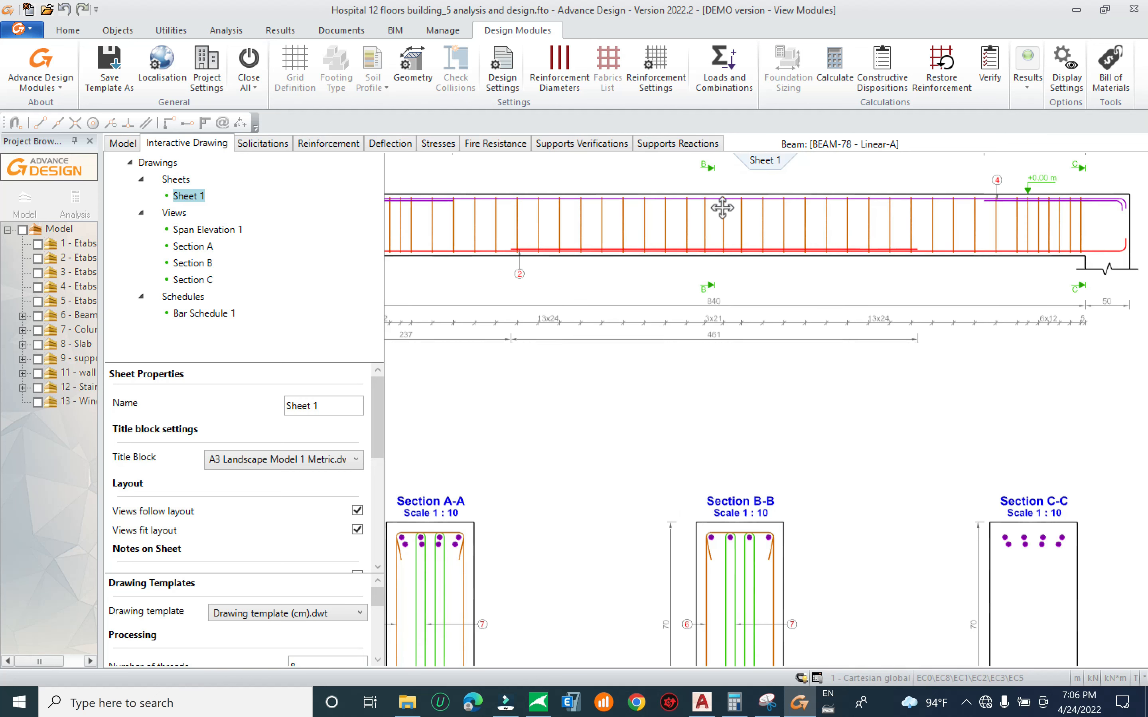
{"action": "middle_click_drag", "start_coordinate": [722, 208], "coordinate": [747, 196]}
{"action": "scroll", "coordinate": [536, 545], "scroll_direction": "up", "scroll_amount": 3}
{"action": "scroll", "coordinate": [636, 441], "scroll_direction": "down", "scroll_amount": 5}
{"action": "middle_click_drag", "start_coordinate": [838, 358], "coordinate": [799, 385]}
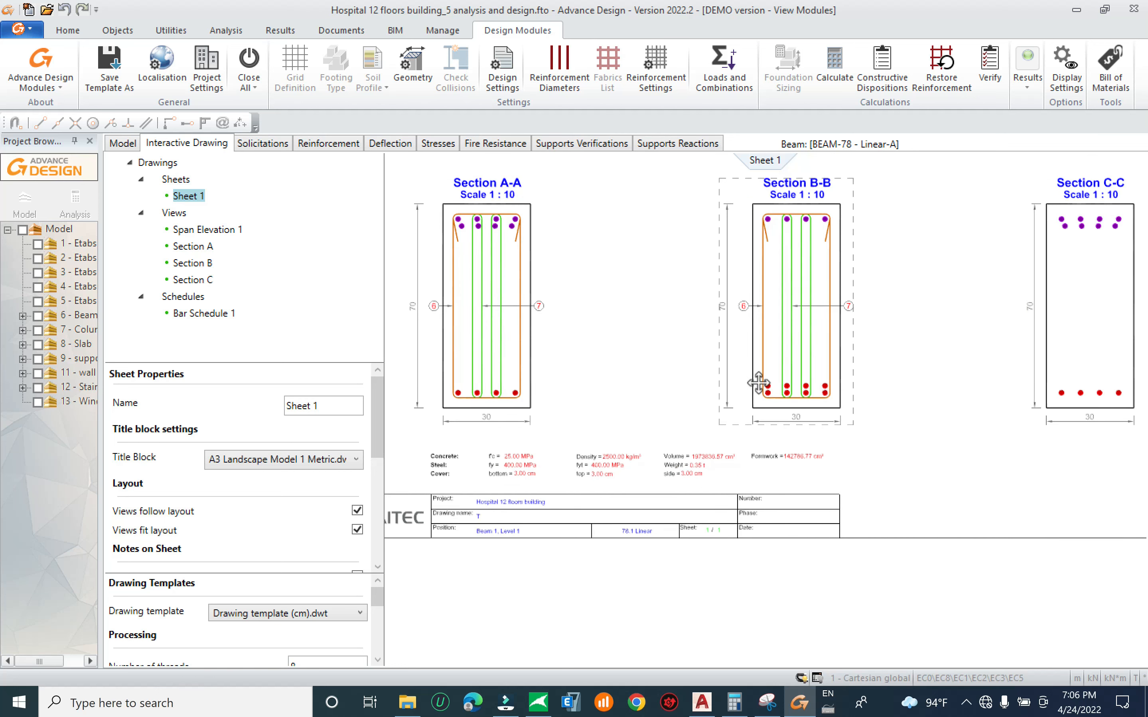
{"action": "scroll", "coordinate": [759, 384], "scroll_direction": "down", "scroll_amount": 4}
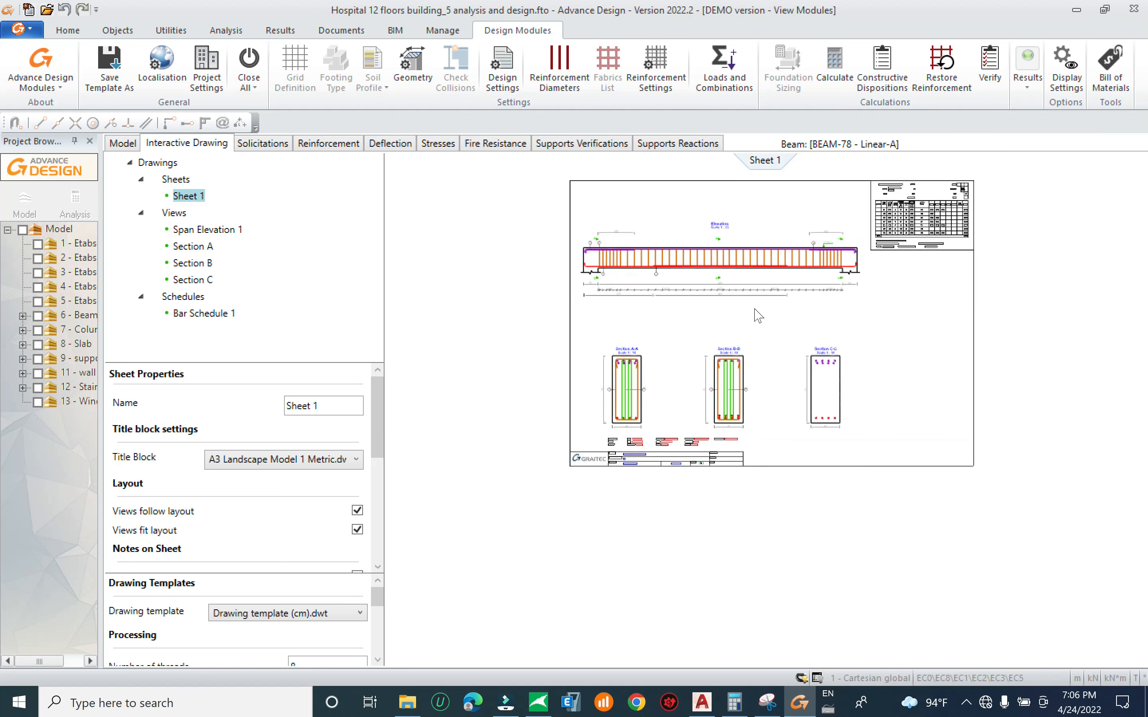
Inspect the bar marks and spacing in the elevation and read the bar schedule on Sheet 1
{"action": "scroll", "coordinate": [758, 315], "scroll_direction": "up", "scroll_amount": 3}
{"action": "scroll", "coordinate": [629, 429], "scroll_direction": "up", "scroll_amount": 5}
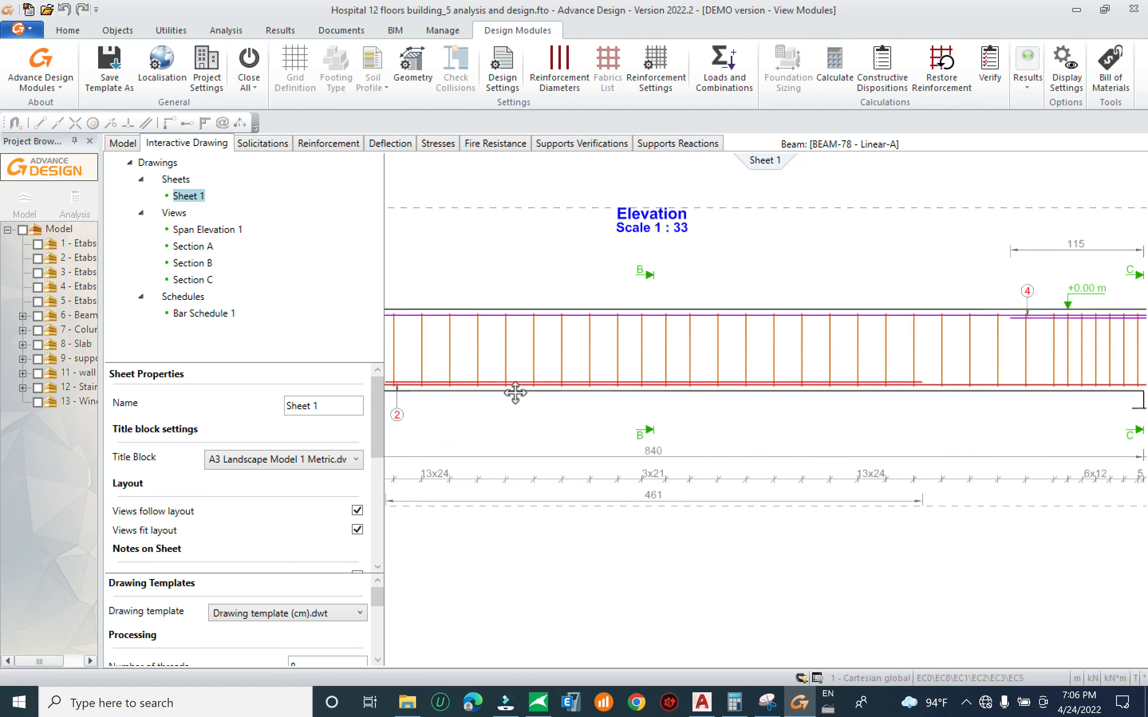
{"action": "middle_click_drag", "start_coordinate": [688, 417], "coordinate": [863, 423]}
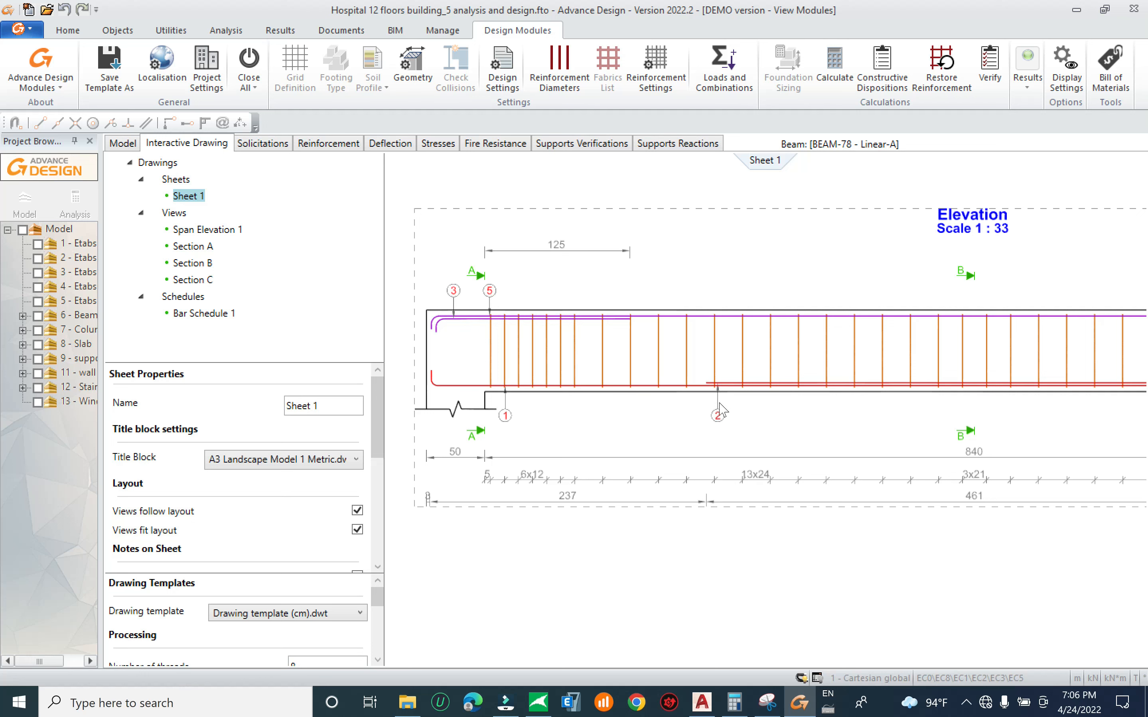
{"action": "middle_click_drag", "start_coordinate": [769, 415], "coordinate": [486, 584]}
{"action": "scroll", "coordinate": [545, 495], "scroll_direction": "down", "scroll_amount": 3}
{"action": "scroll", "coordinate": [833, 458], "scroll_direction": "up", "scroll_amount": 5}
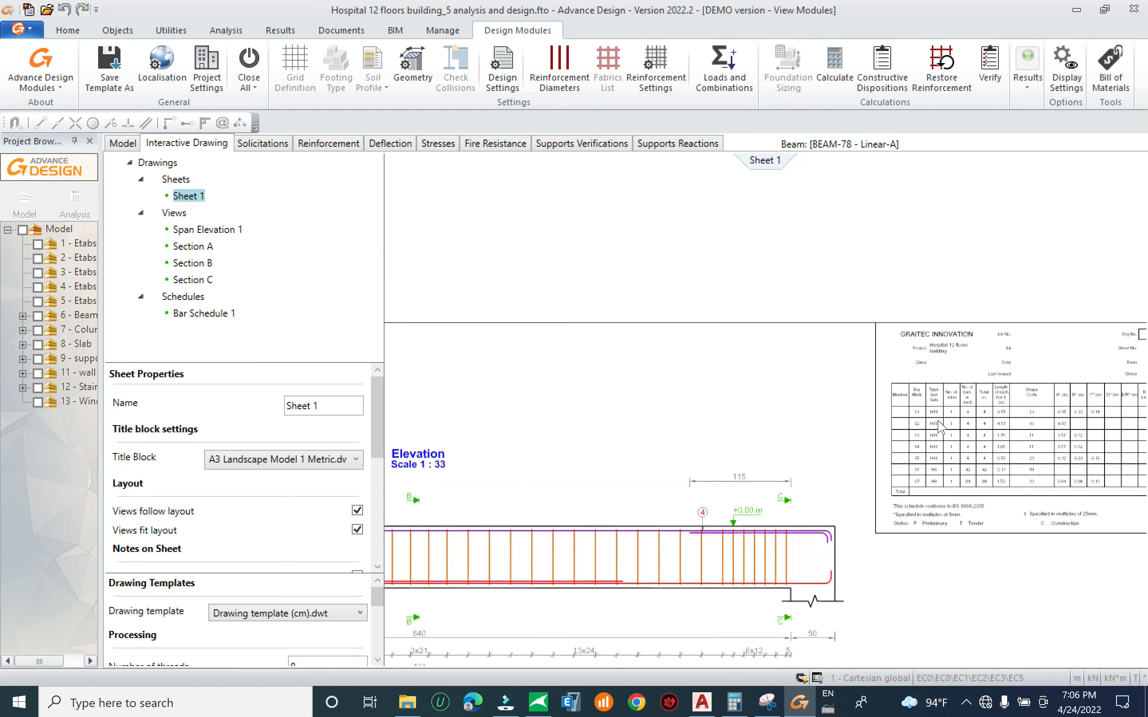
{"action": "middle_click_drag", "start_coordinate": [932, 424], "coordinate": [897, 426]}
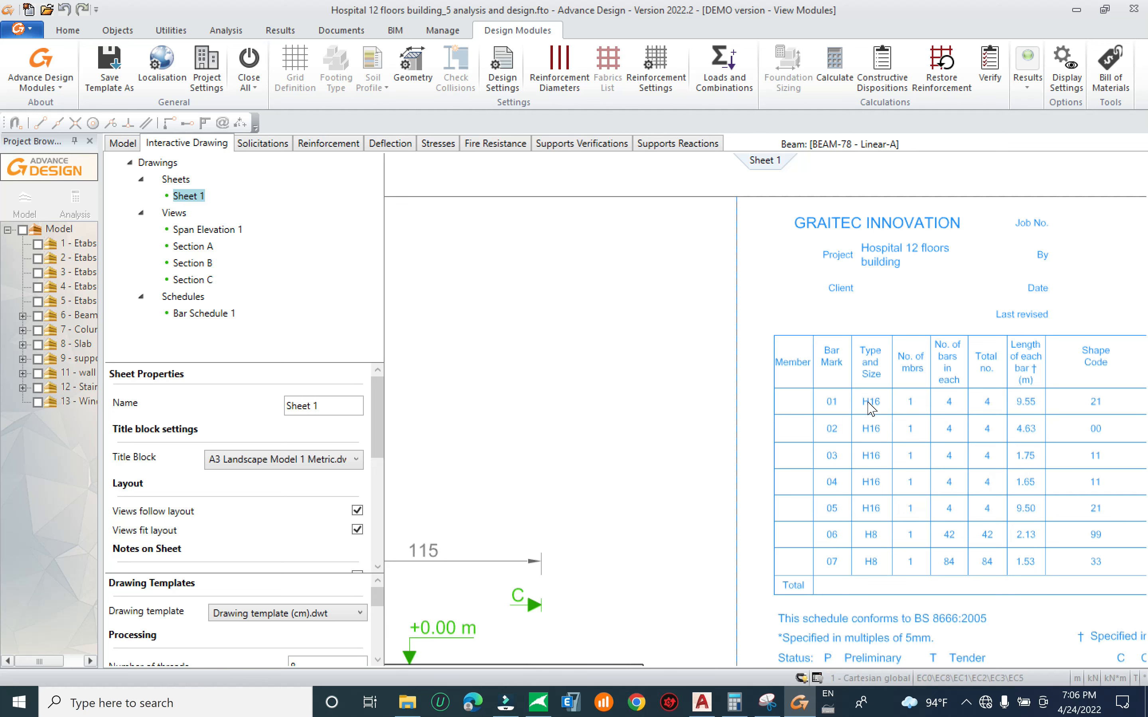
Return to the 3D model, review the diameters enabled for longitudinal and transversal reinforcement, and accept them
{"action": "left_click", "coordinate": [123, 144]}
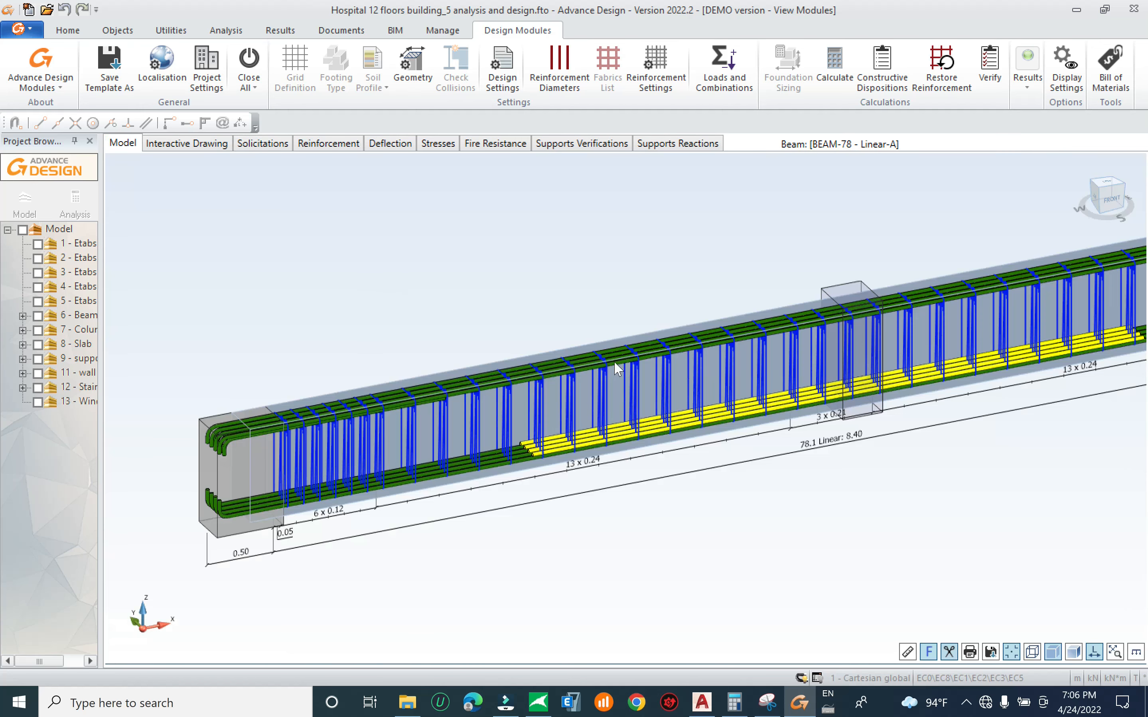
{"action": "scroll", "coordinate": [516, 359], "scroll_direction": "down", "scroll_amount": 5}
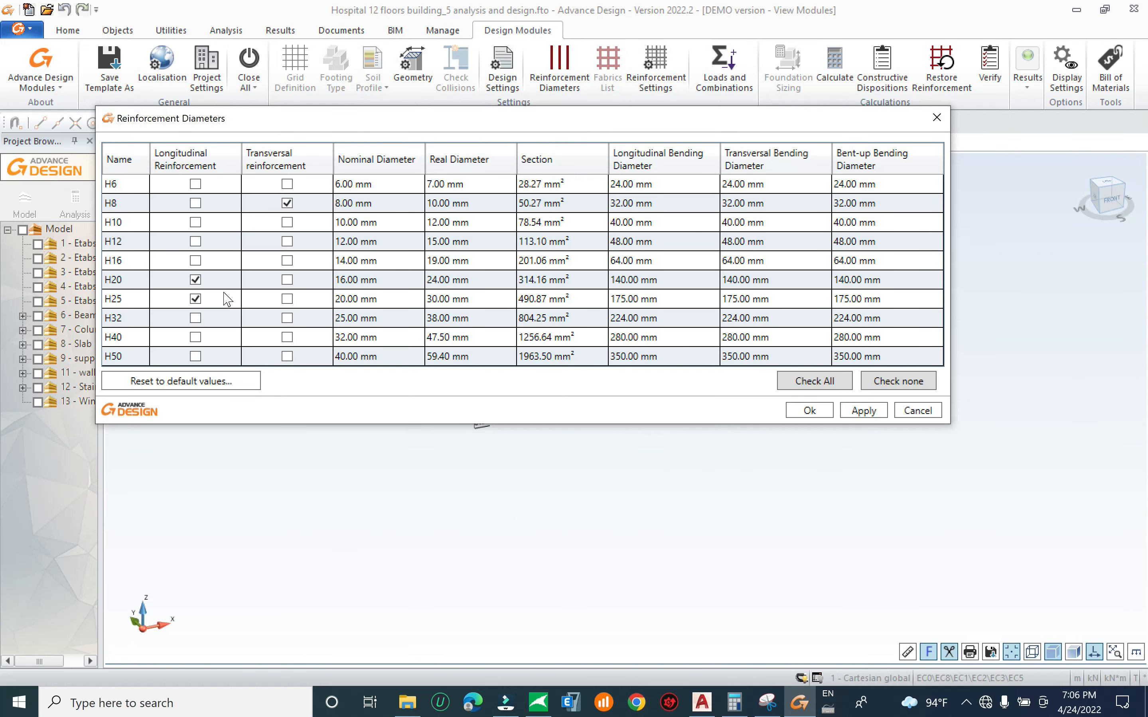
{"action": "left_click", "coordinate": [195, 280]}
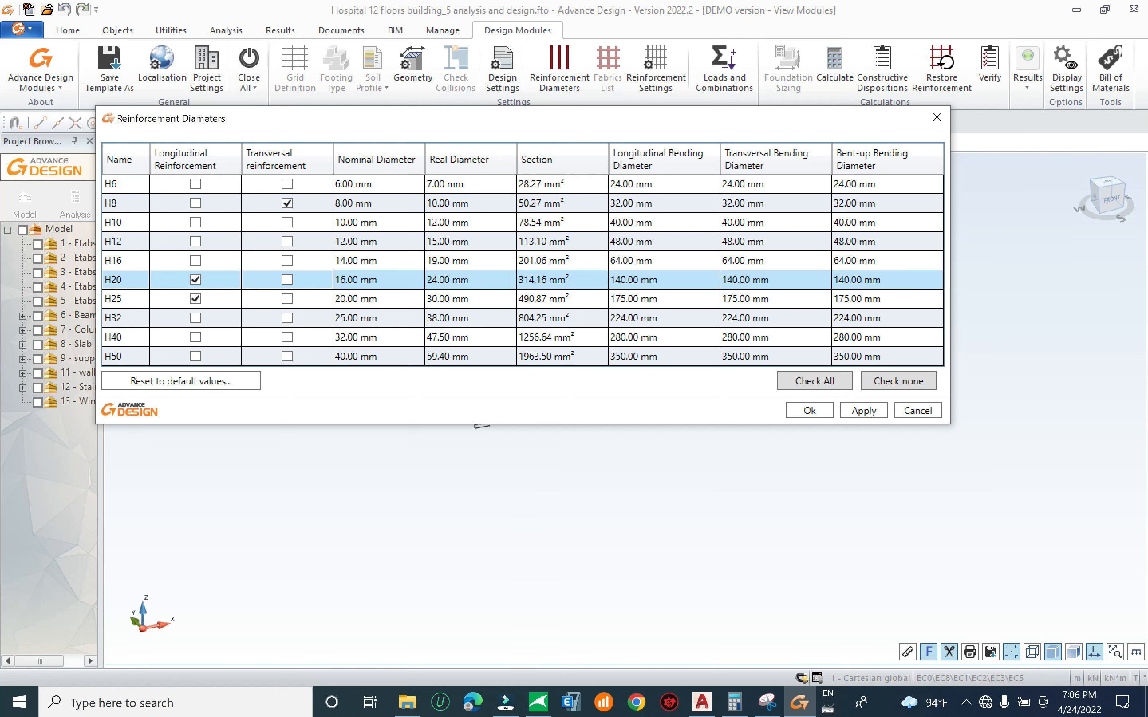
{"action": "left_click", "coordinate": [809, 410]}
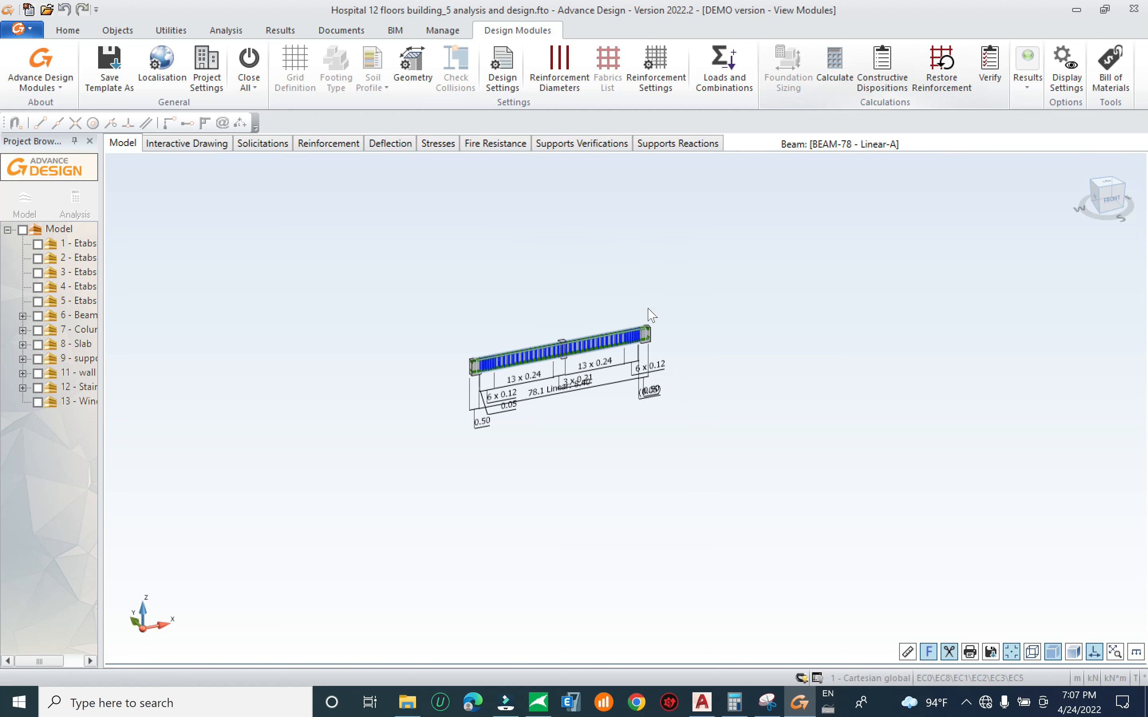
Check the properties of the bottom longitudinal bars in Layer 2 and Layer 1, accepting each unchanged
{"action": "scroll", "coordinate": [593, 309], "scroll_direction": "up", "scroll_amount": 5}
{"action": "scroll", "coordinate": [490, 324], "scroll_direction": "up", "scroll_amount": 3}
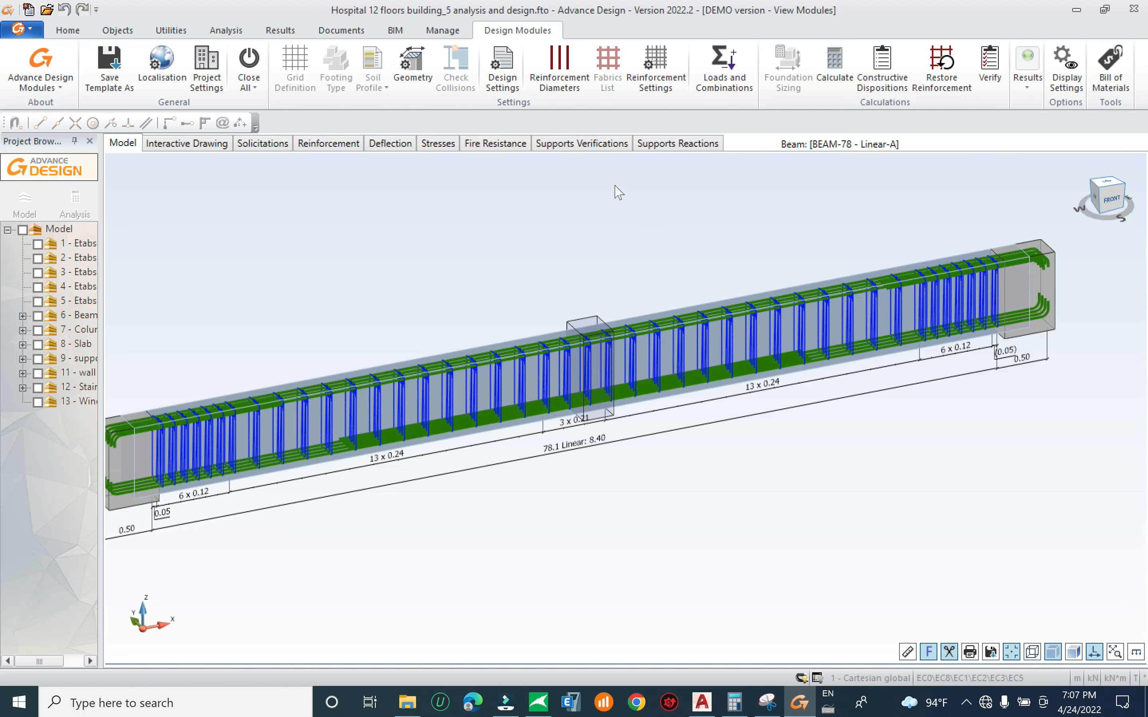
{"action": "middle_click_drag", "start_coordinate": [637, 280], "coordinate": [354, 425]}
{"action": "scroll", "coordinate": [354, 425], "scroll_direction": "up", "scroll_amount": 4}
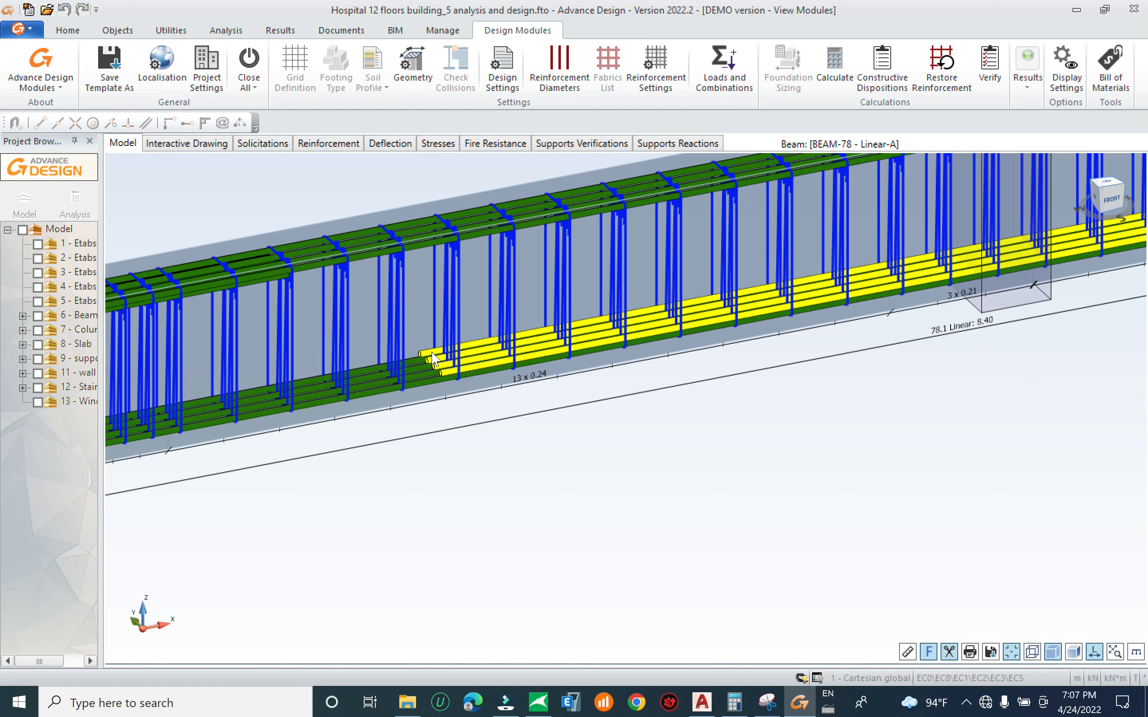
{"action": "double_click", "coordinate": [434, 361]}
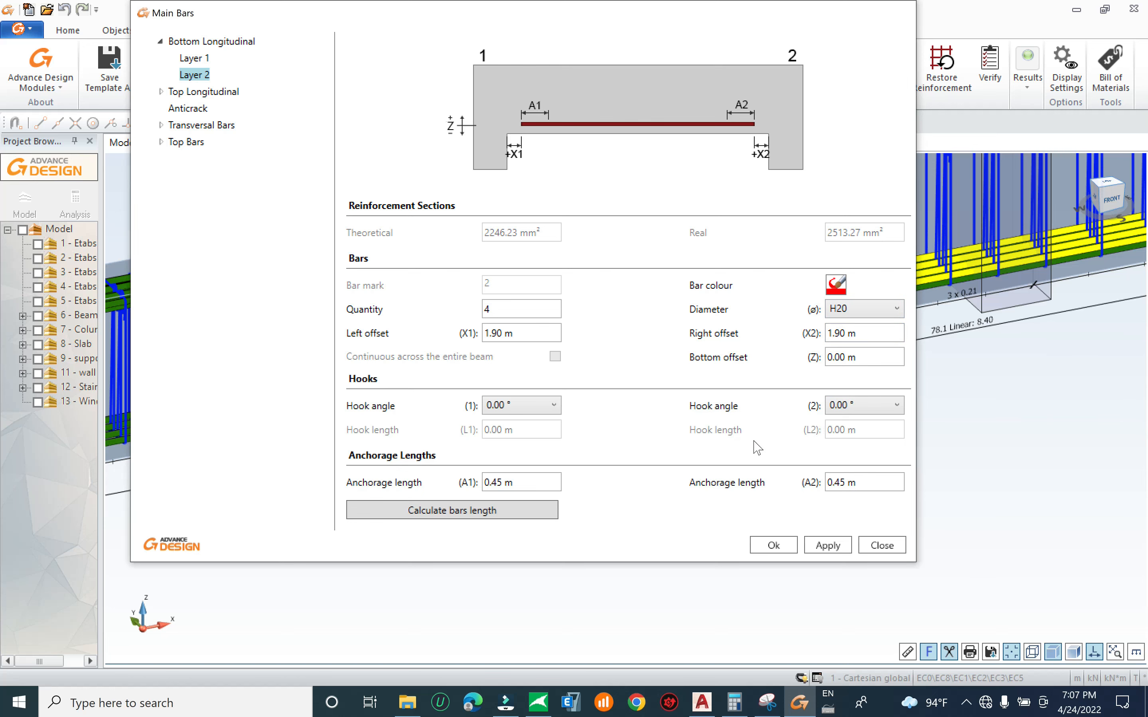
{"action": "key", "text": "Return"}
{"action": "left_click", "coordinate": [421, 381]}
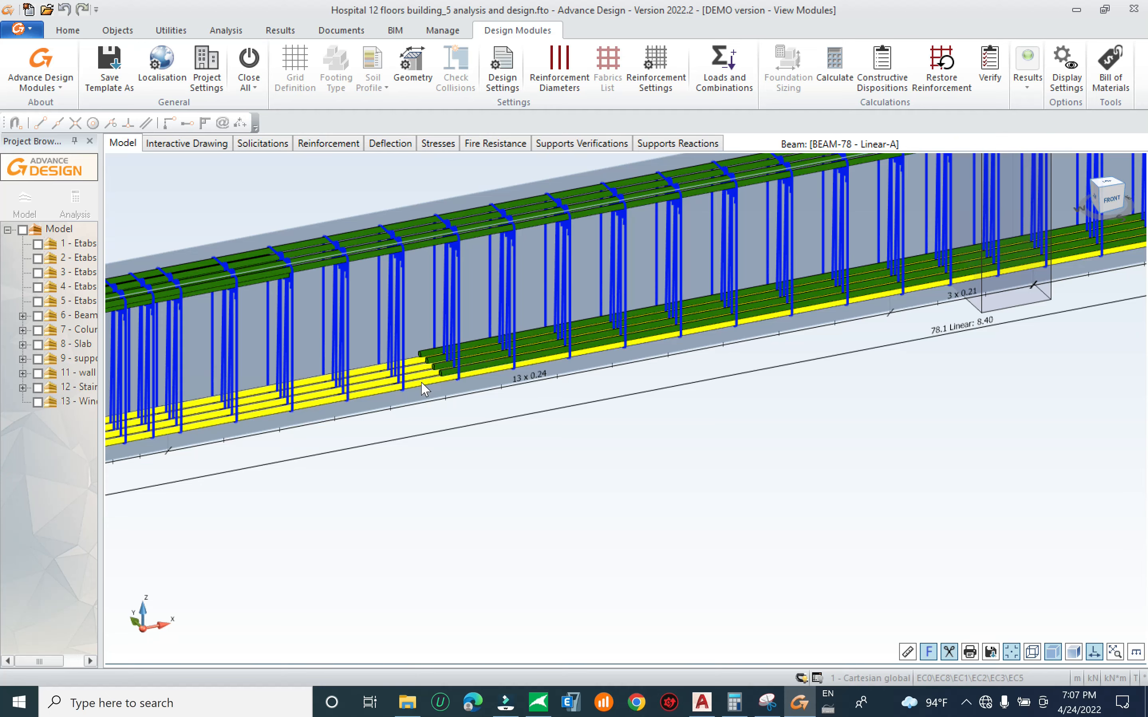
{"action": "double_click", "coordinate": [422, 382]}
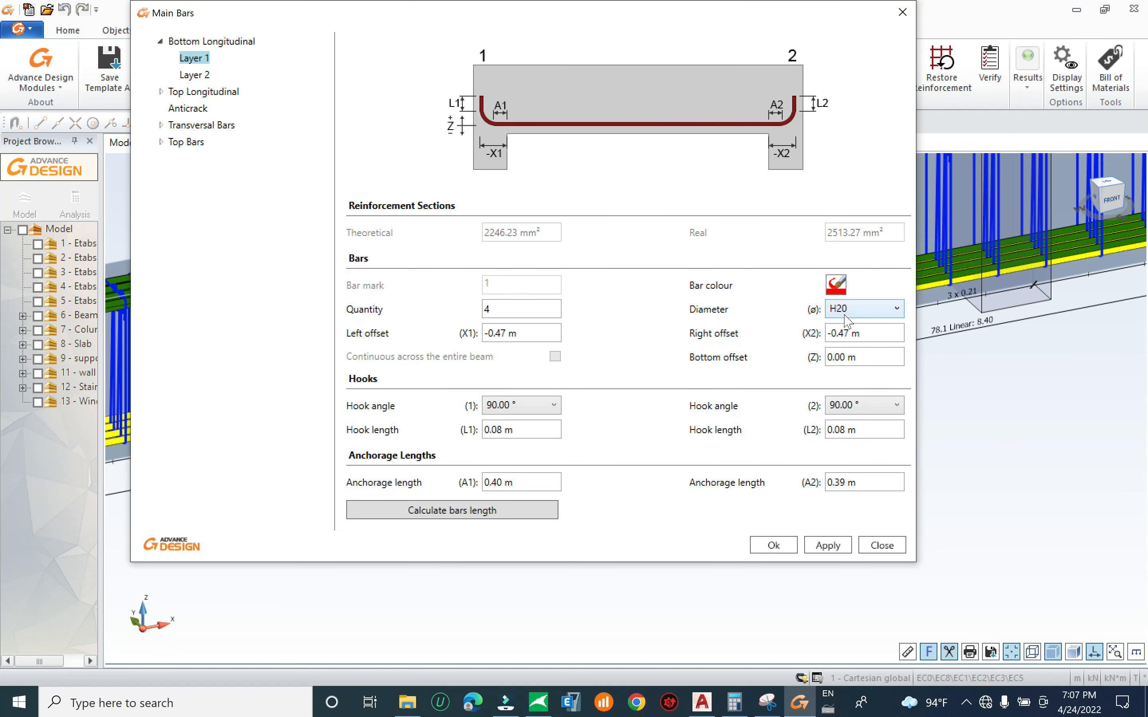
{"action": "key", "text": "Return"}
Examine the closely spaced stirrups and hooked longitudinal bars at the beam's right support
{"action": "scroll", "coordinate": [654, 469], "scroll_direction": "down", "scroll_amount": 5}
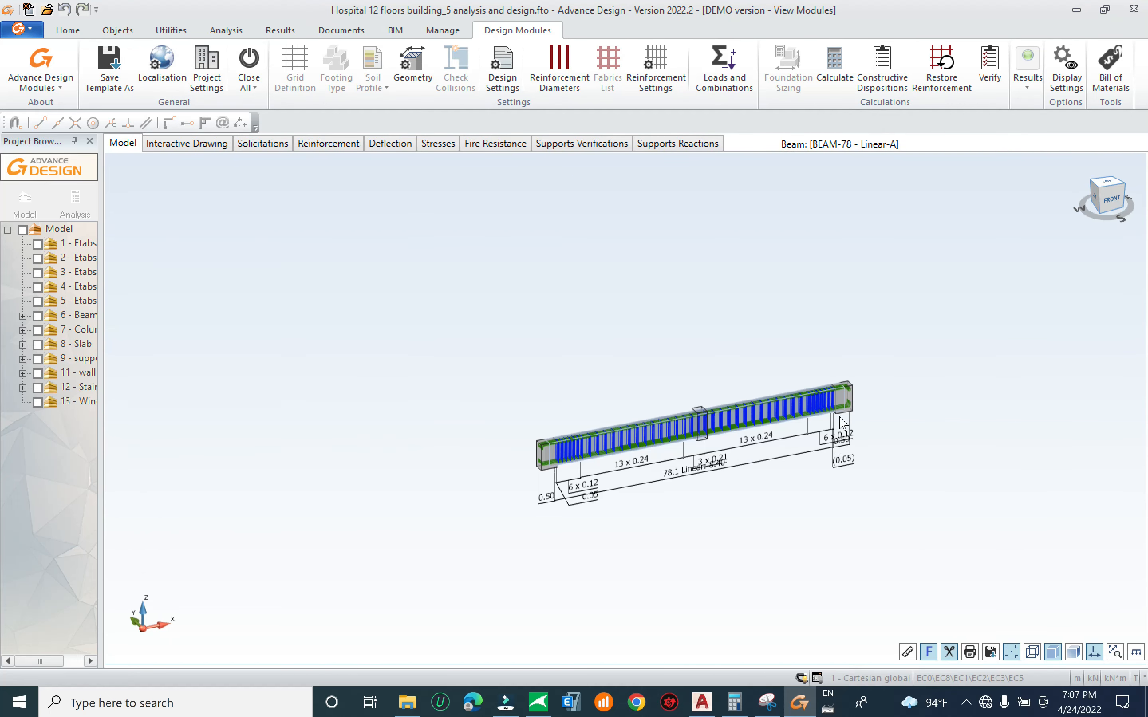
{"action": "scroll", "coordinate": [857, 401], "scroll_direction": "up", "scroll_amount": 5}
{"action": "middle_click_drag", "start_coordinate": [558, 353], "coordinate": [436, 359]}
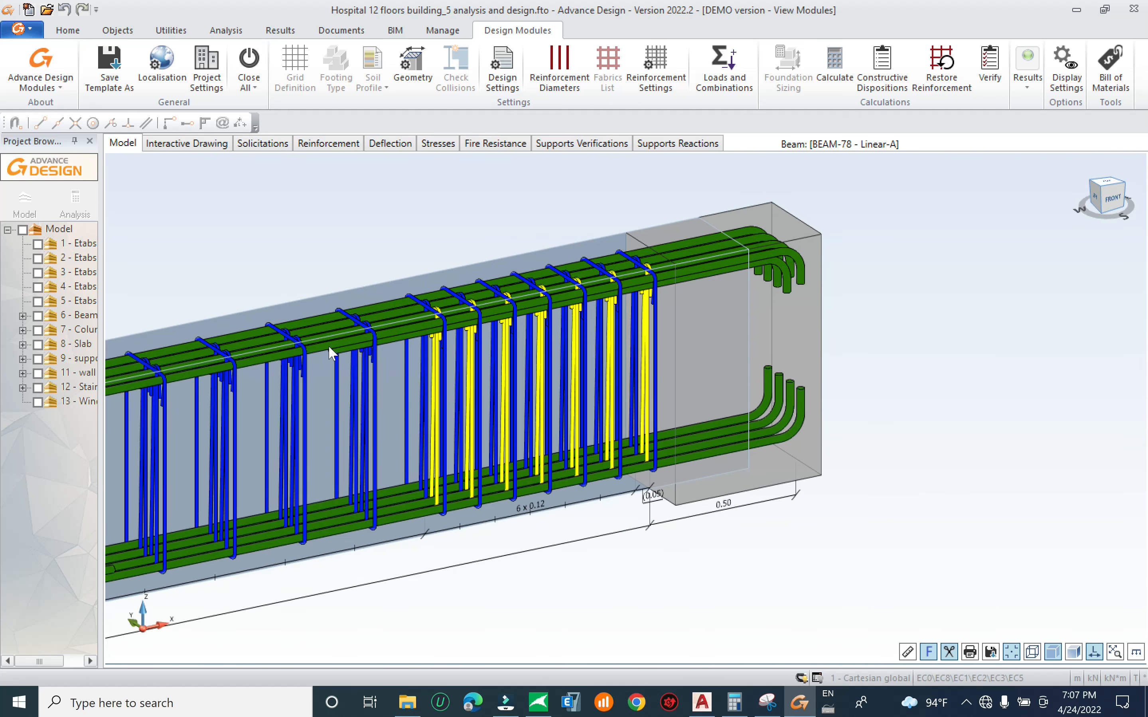
{"action": "middle_click_drag", "start_coordinate": [328, 345], "coordinate": [346, 331]}
{"action": "middle_click", "coordinate": [330, 333]}
{"action": "middle_click", "coordinate": [330, 333]}
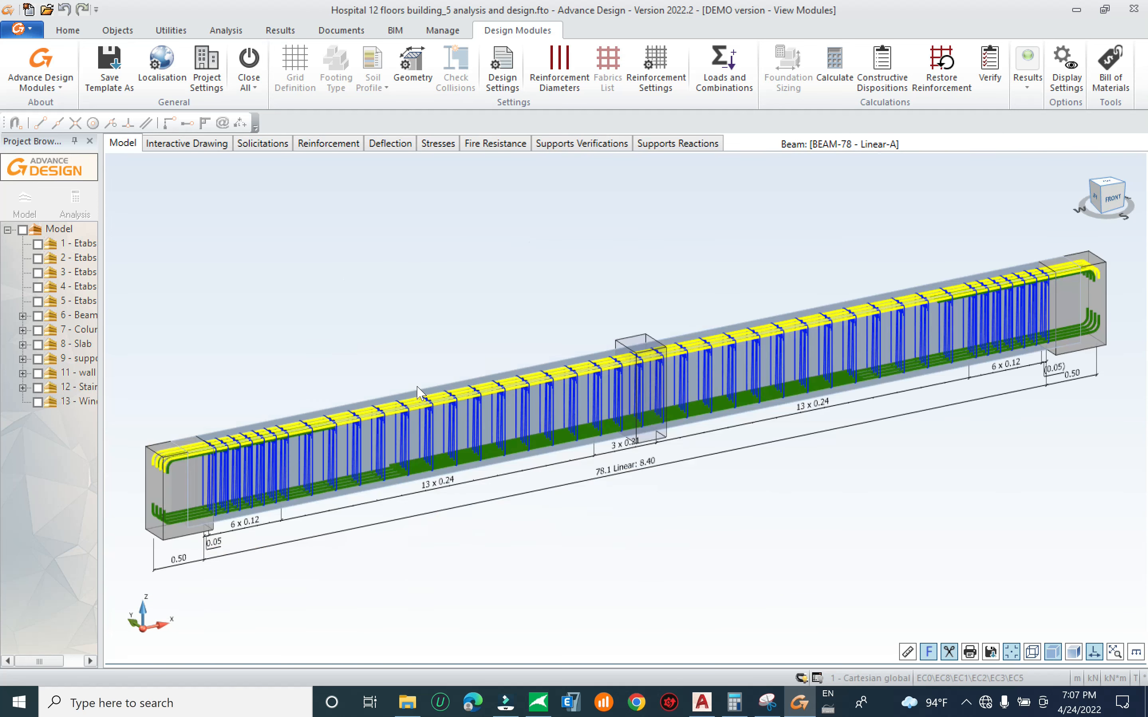
Inspect the top reinforcement near the right support and check the properties of the Support 2 Layer 1 top bars
{"action": "middle_click_drag", "start_coordinate": [892, 347], "coordinate": [585, 382]}
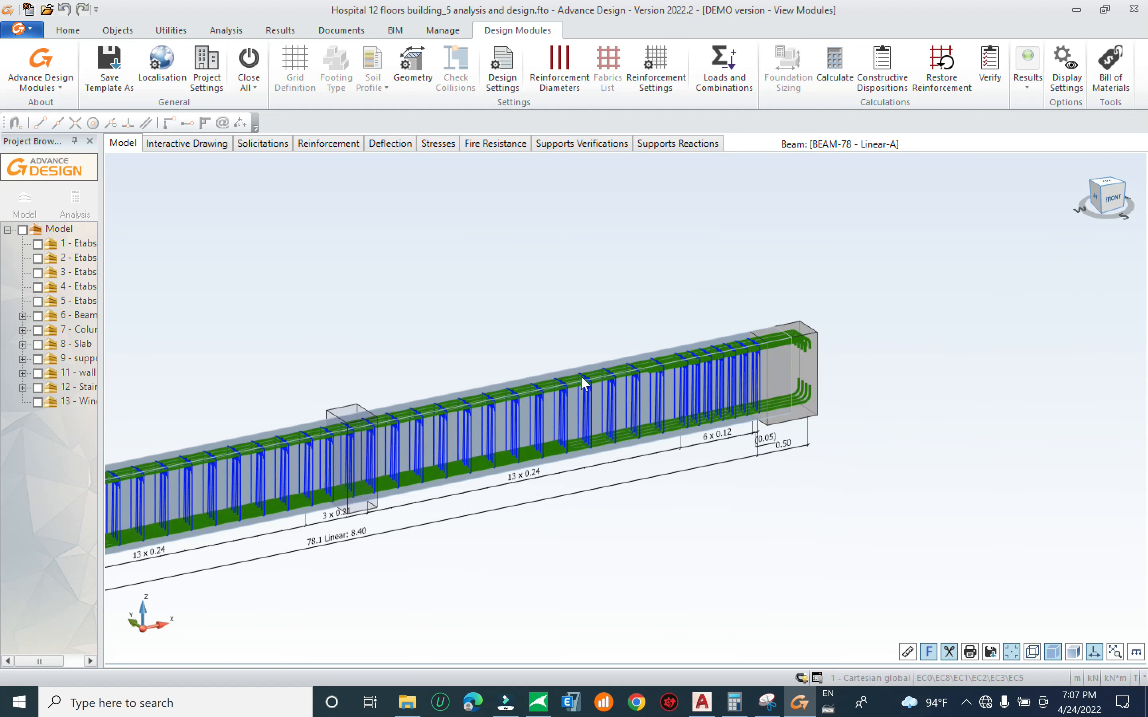
{"action": "scroll", "coordinate": [711, 372], "scroll_direction": "up", "scroll_amount": 5}
{"action": "scroll", "coordinate": [477, 379], "scroll_direction": "up", "scroll_amount": 2}
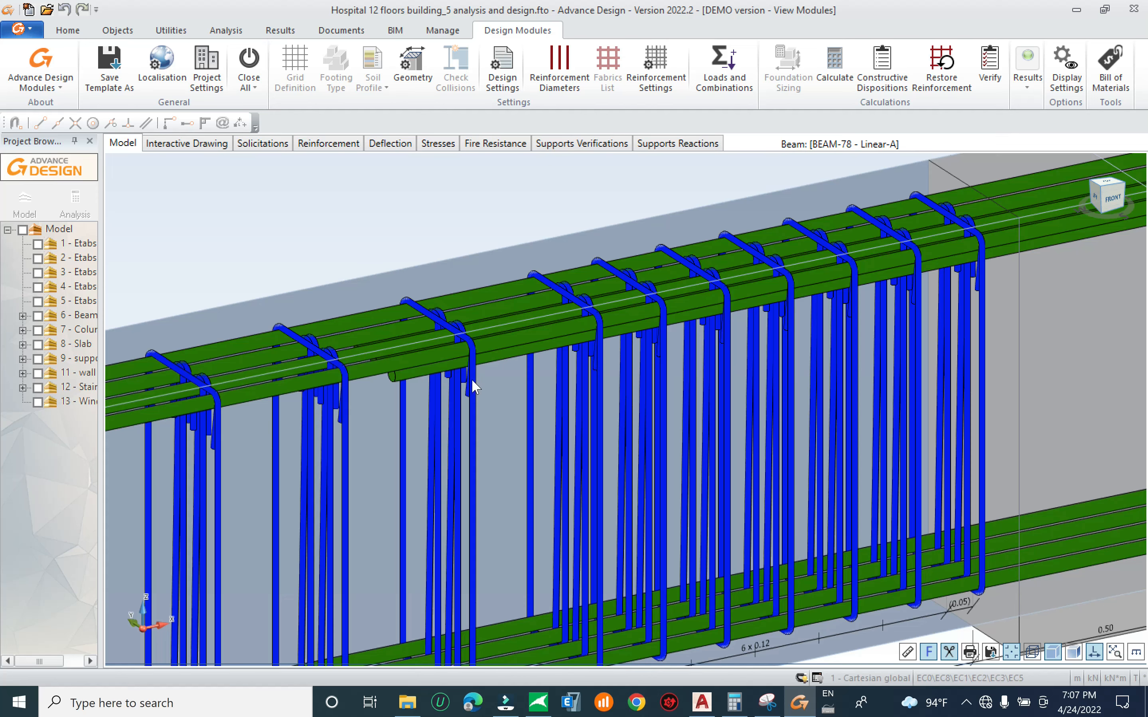
{"action": "middle_click_drag", "start_coordinate": [489, 366], "coordinate": [567, 363]}
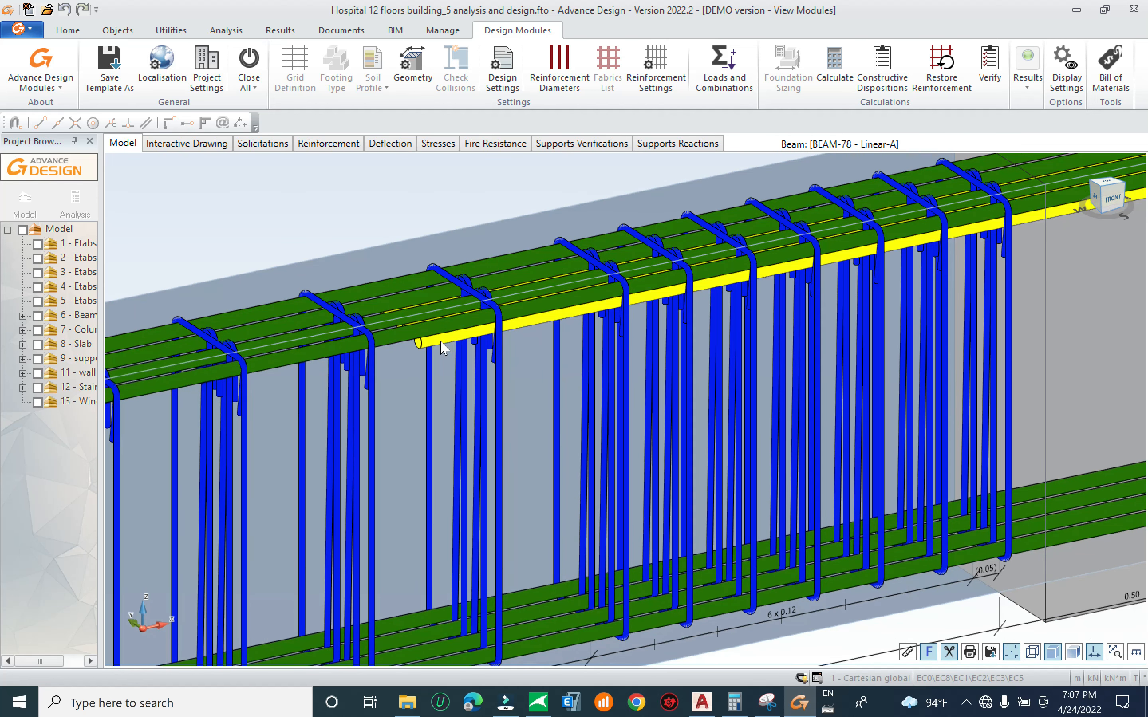
{"action": "left_click", "coordinate": [1099, 189]}
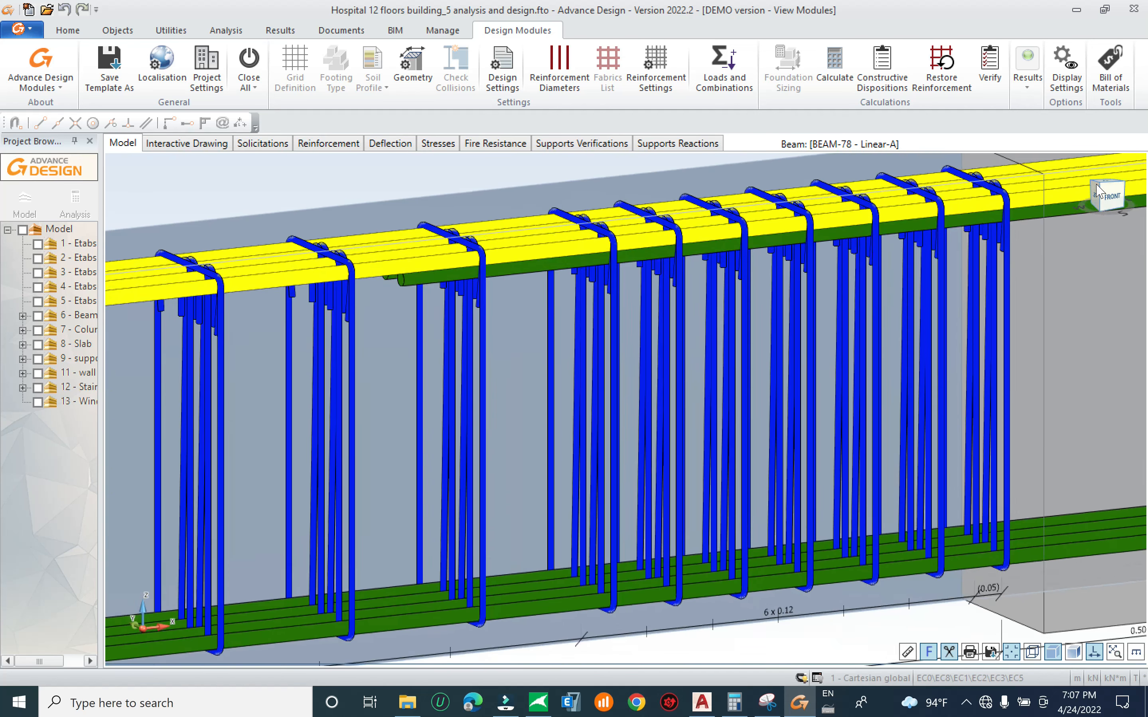
{"action": "left_click_drag", "start_coordinate": [1096, 185], "coordinate": [1100, 171]}
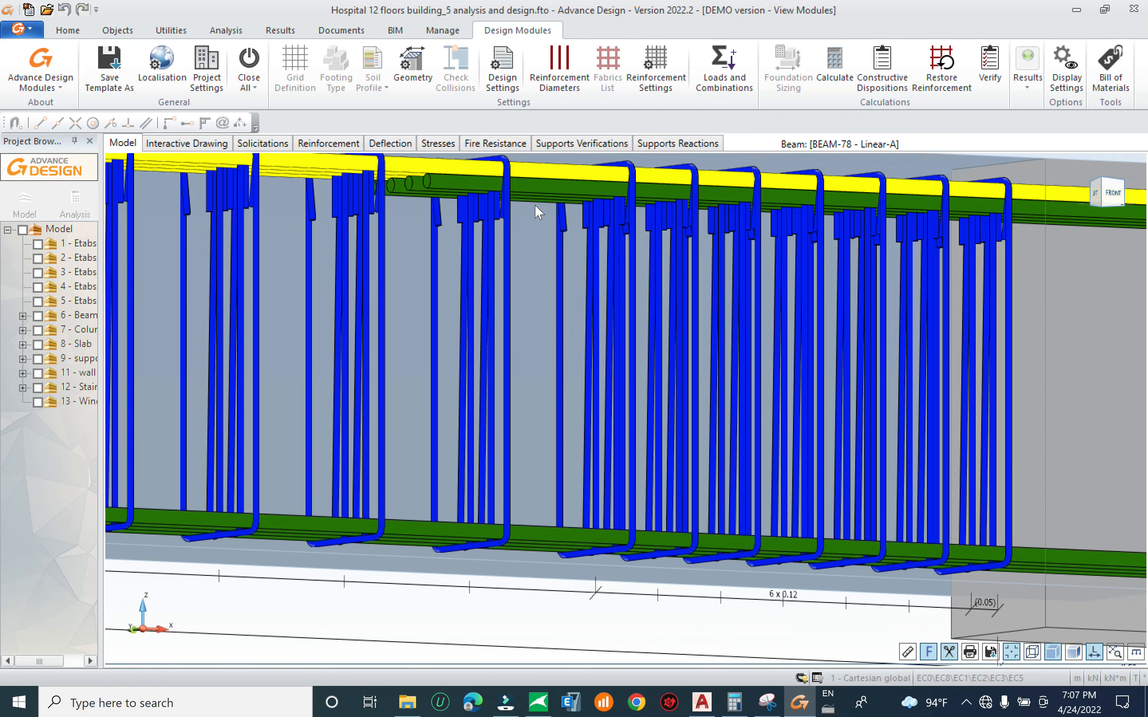
{"action": "double_click", "coordinate": [442, 190]}
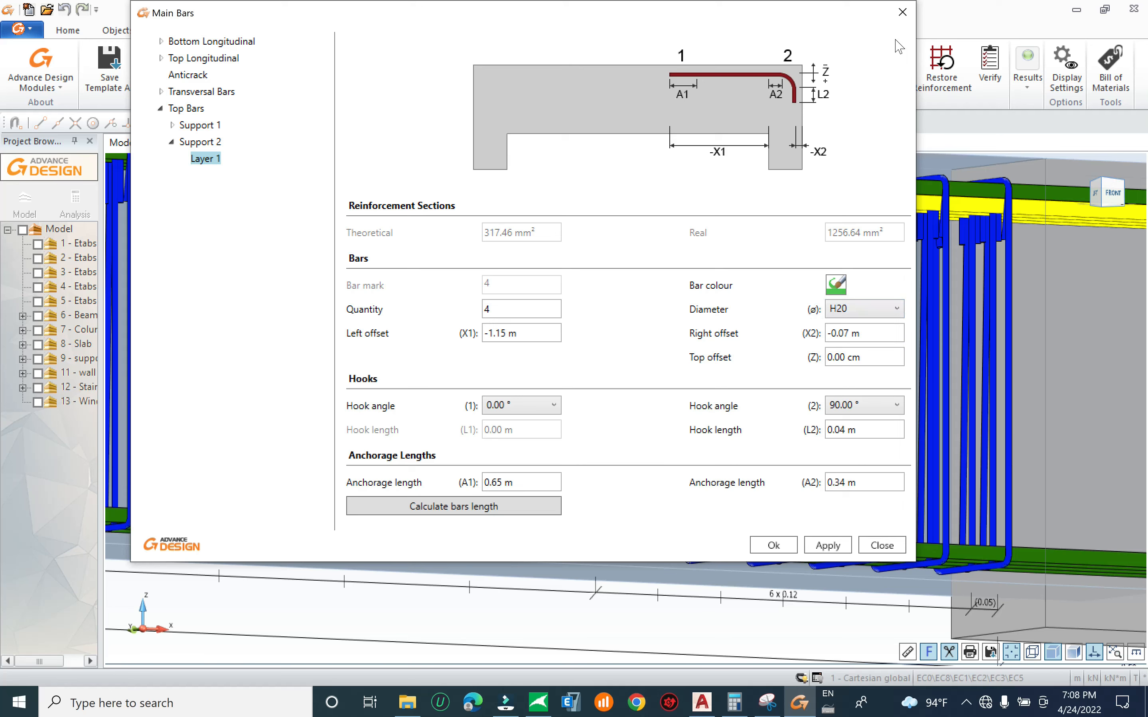
{"action": "left_click", "coordinate": [902, 11]}
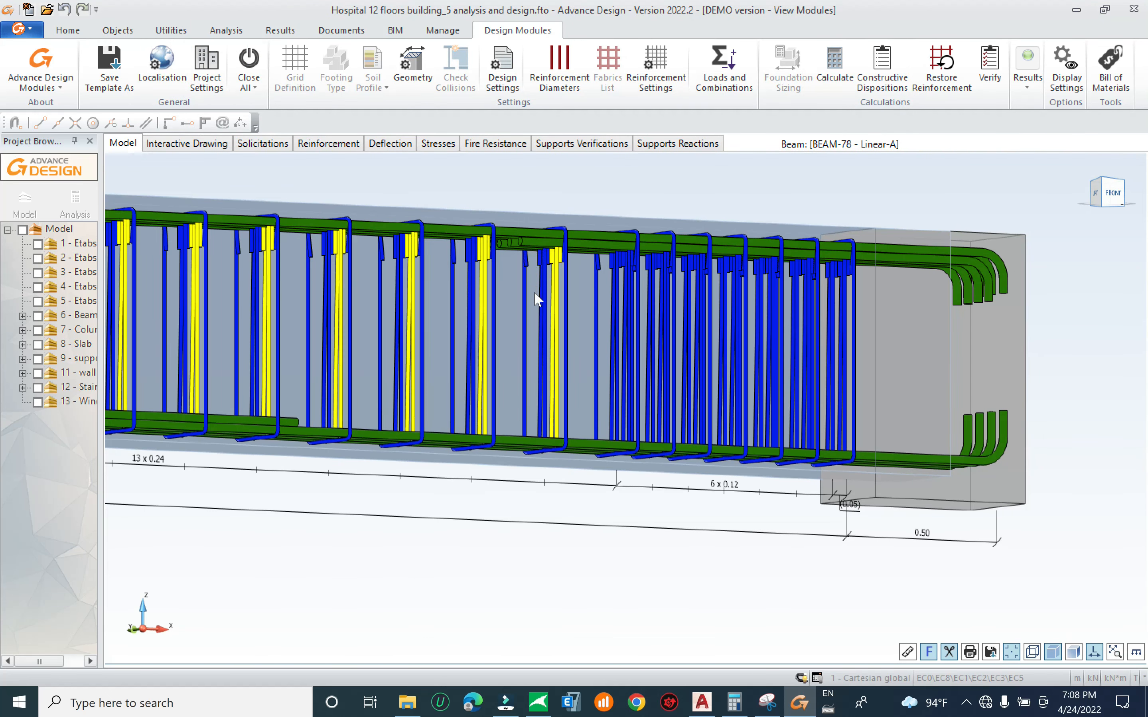
Review the whole beam's reinforcement, open its bending moment and shear force diagrams, and check the envelope options, keeping ULS
{"action": "middle_click_drag", "start_coordinate": [535, 293], "coordinate": [506, 329], "text": "shift"}
{"action": "middle_click_drag", "start_coordinate": [207, 302], "coordinate": [796, 473]}
{"action": "scroll", "coordinate": [456, 468], "scroll_direction": "down", "scroll_amount": 5}
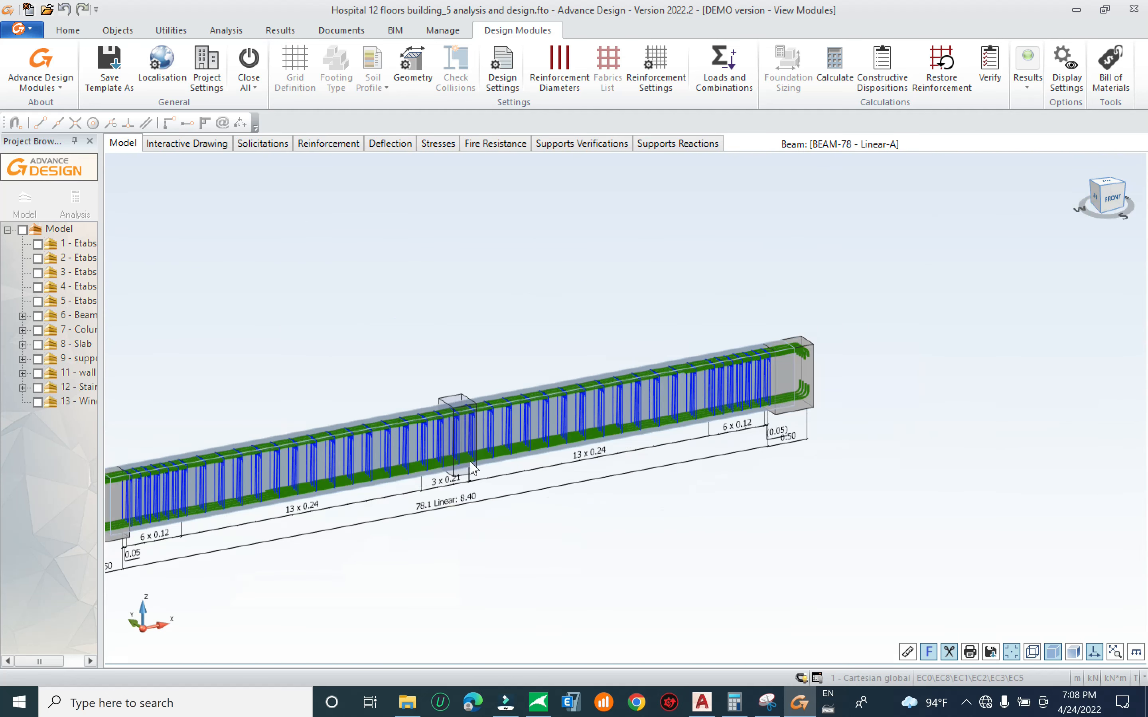
{"action": "scroll", "coordinate": [537, 442], "scroll_direction": "down", "scroll_amount": 2}
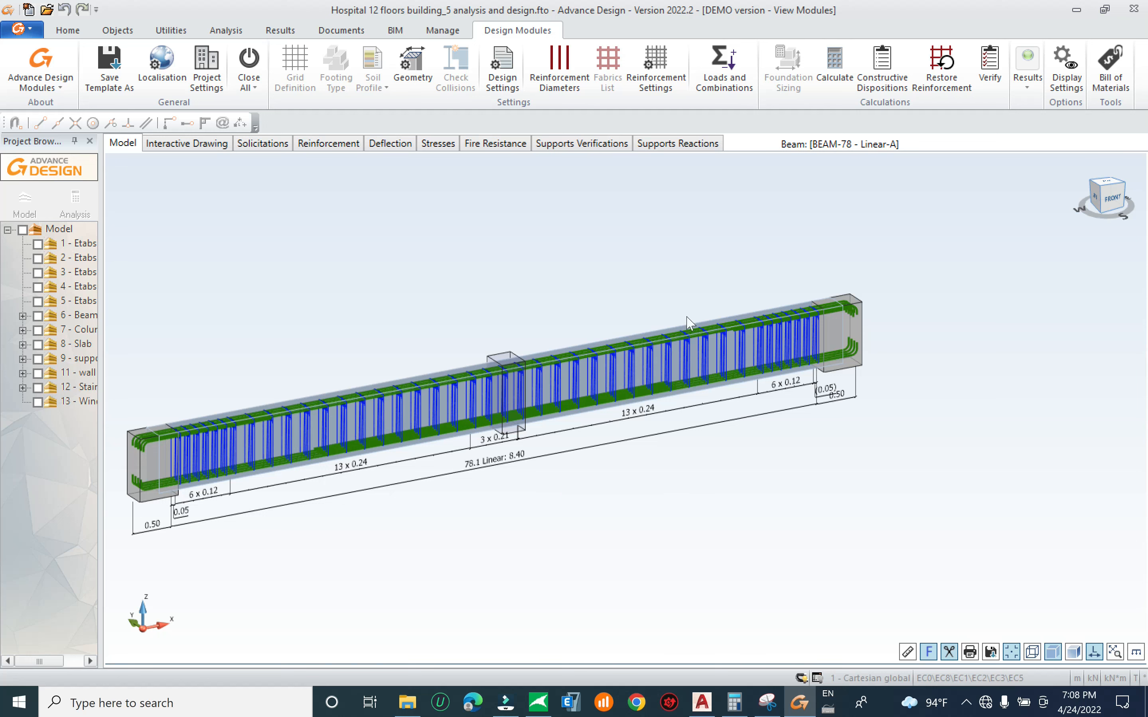
{"action": "left_click", "coordinate": [278, 153]}
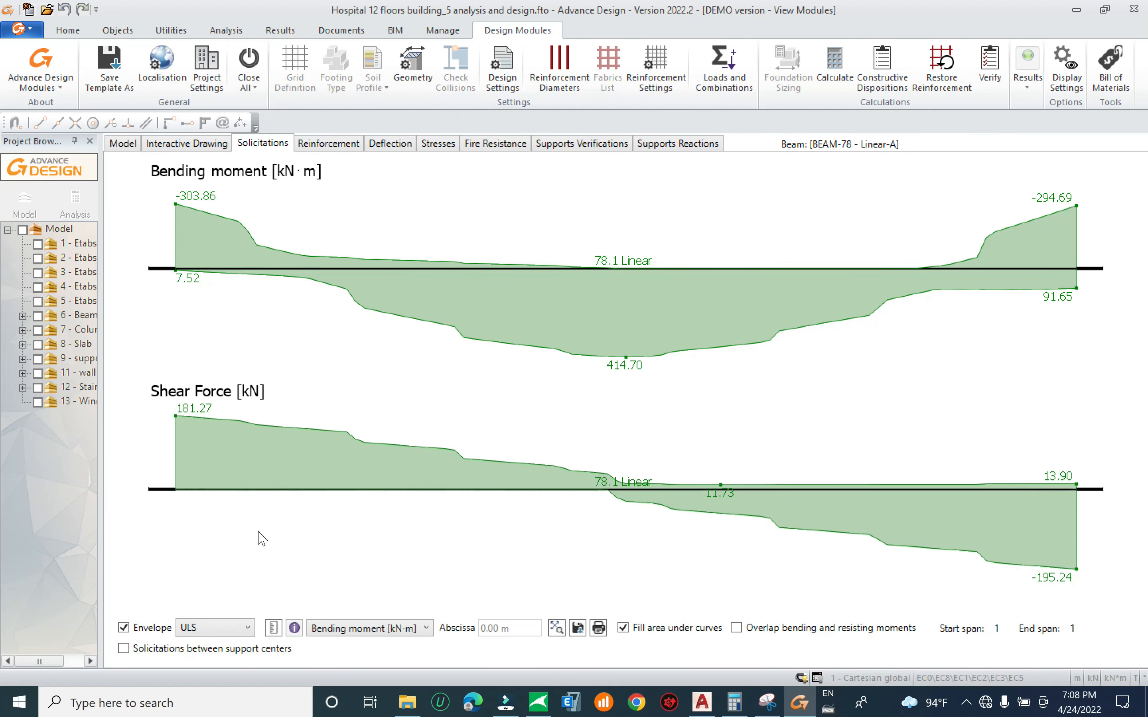
{"action": "left_click", "coordinate": [233, 632]}
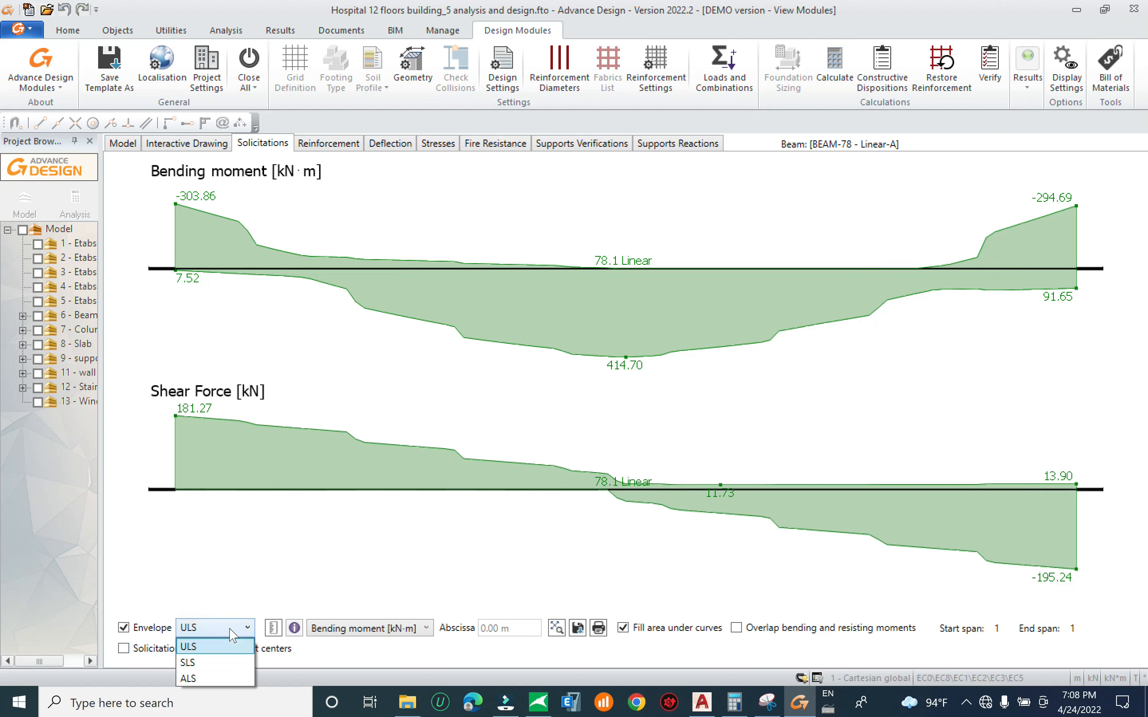
{"action": "left_click", "coordinate": [230, 630]}
Add the axial force, torsional moment and resisting moment diagrams to the beam's ULS solicitations
{"action": "left_click", "coordinate": [407, 628]}
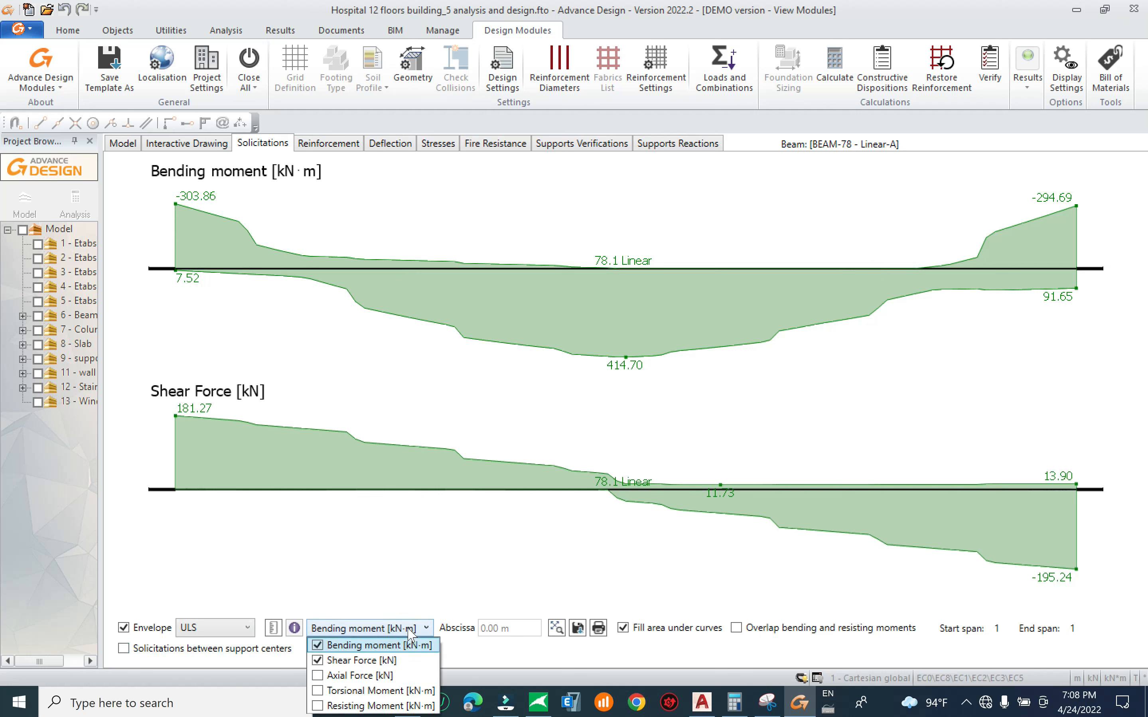
{"action": "left_click", "coordinate": [402, 635]}
{"action": "left_click", "coordinate": [402, 634]}
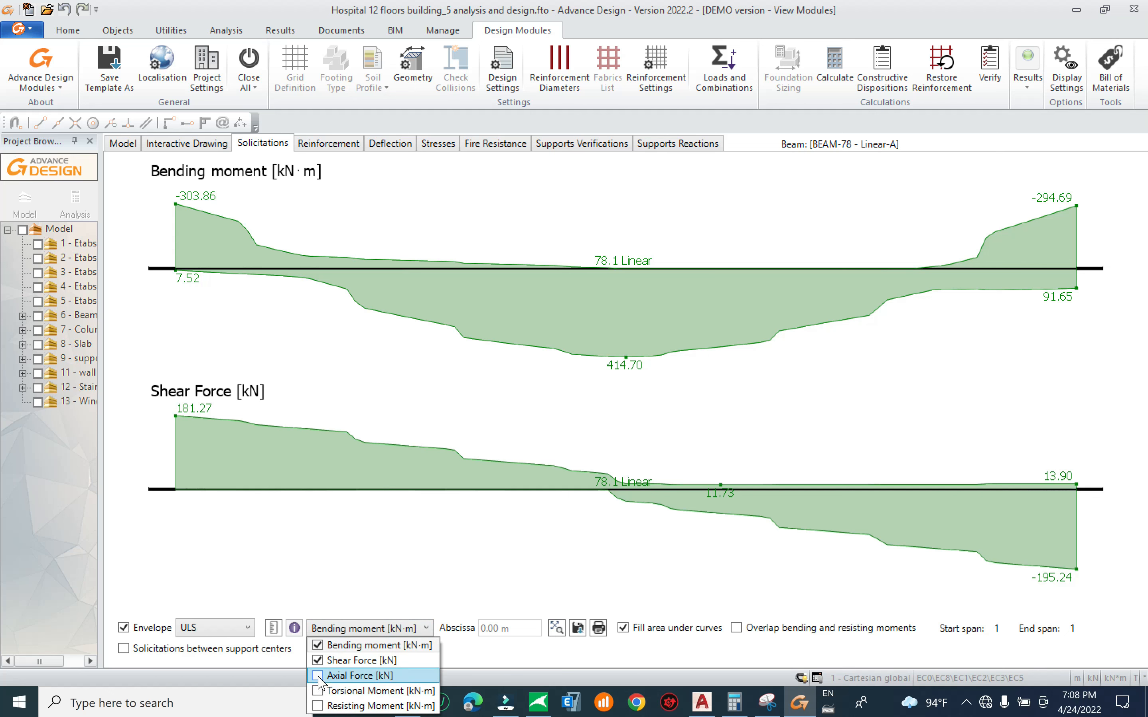
{"action": "left_click", "coordinate": [319, 679]}
{"action": "left_click", "coordinate": [318, 691]}
{"action": "left_click", "coordinate": [319, 706]}
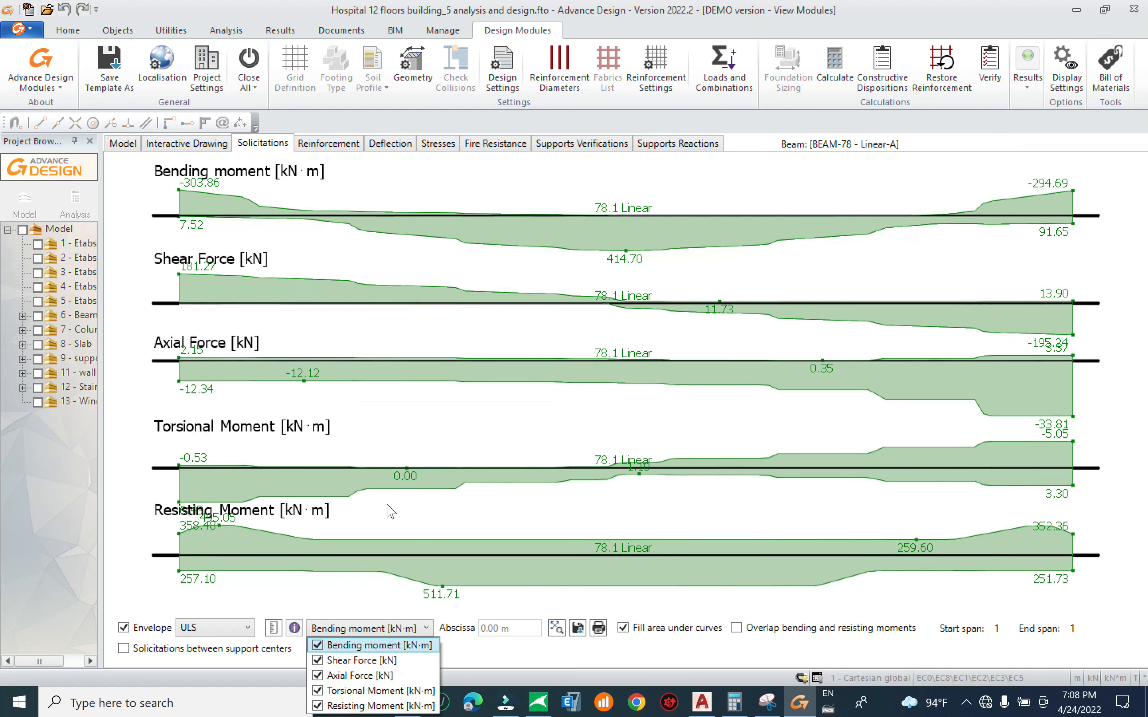
{"action": "left_click", "coordinate": [430, 242]}
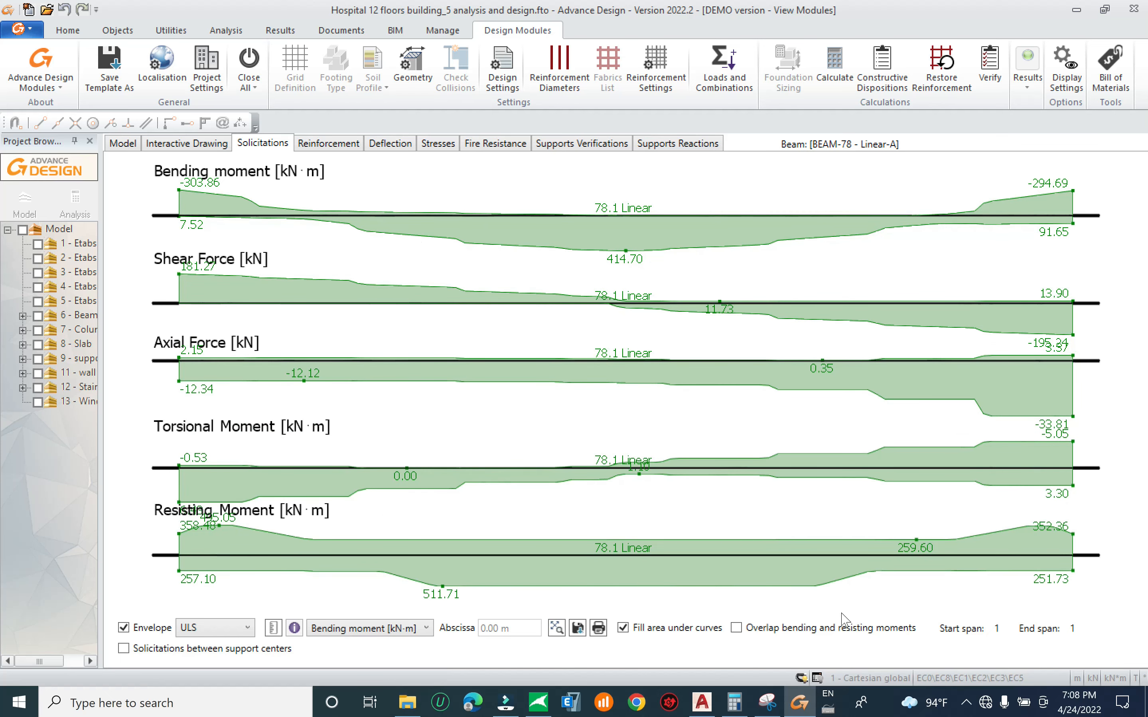
Compare theoretical and real longitudinal reinforcement areas along the left half of the beam, focusing on the bottom curves
{"action": "left_click", "coordinate": [328, 146]}
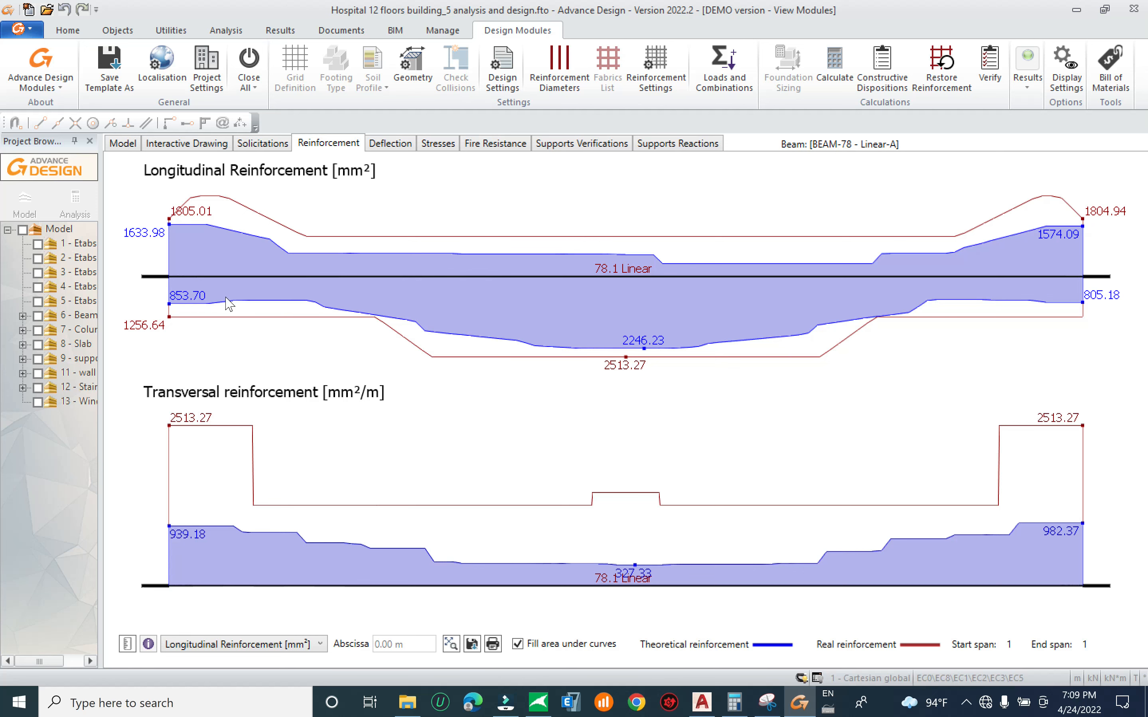
{"action": "scroll", "coordinate": [349, 317], "scroll_direction": "up", "scroll_amount": 3}
{"action": "scroll", "coordinate": [384, 326], "scroll_direction": "down", "scroll_amount": 3}
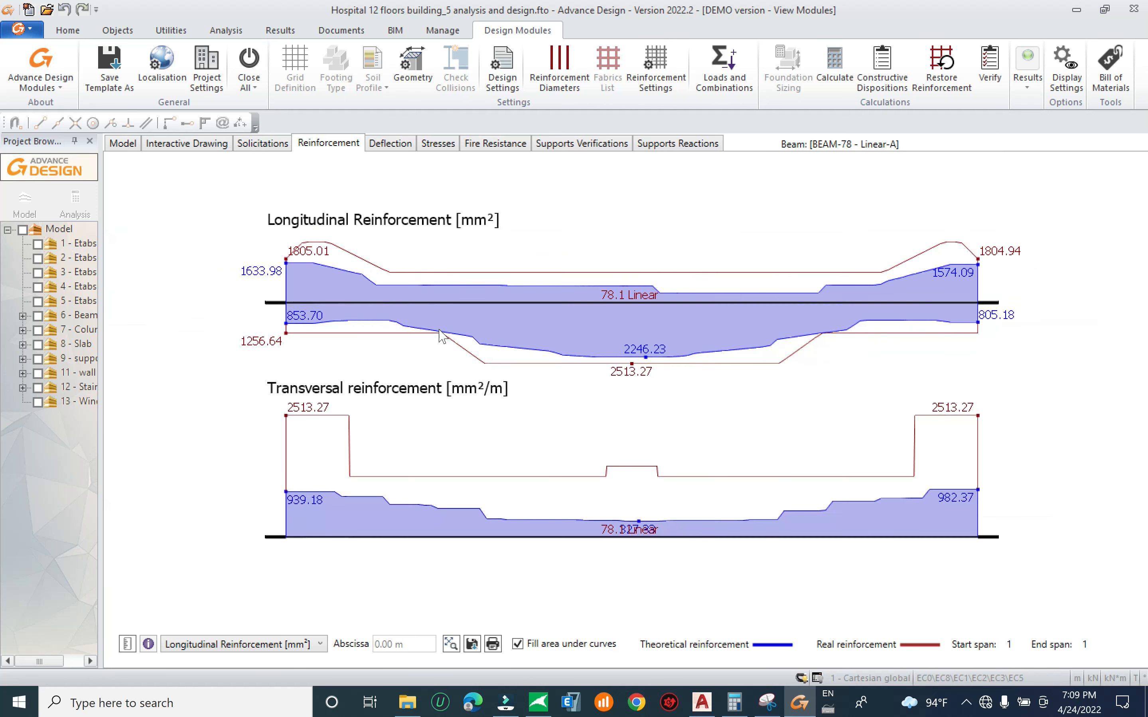
{"action": "scroll", "coordinate": [401, 327], "scroll_direction": "up", "scroll_amount": 3}
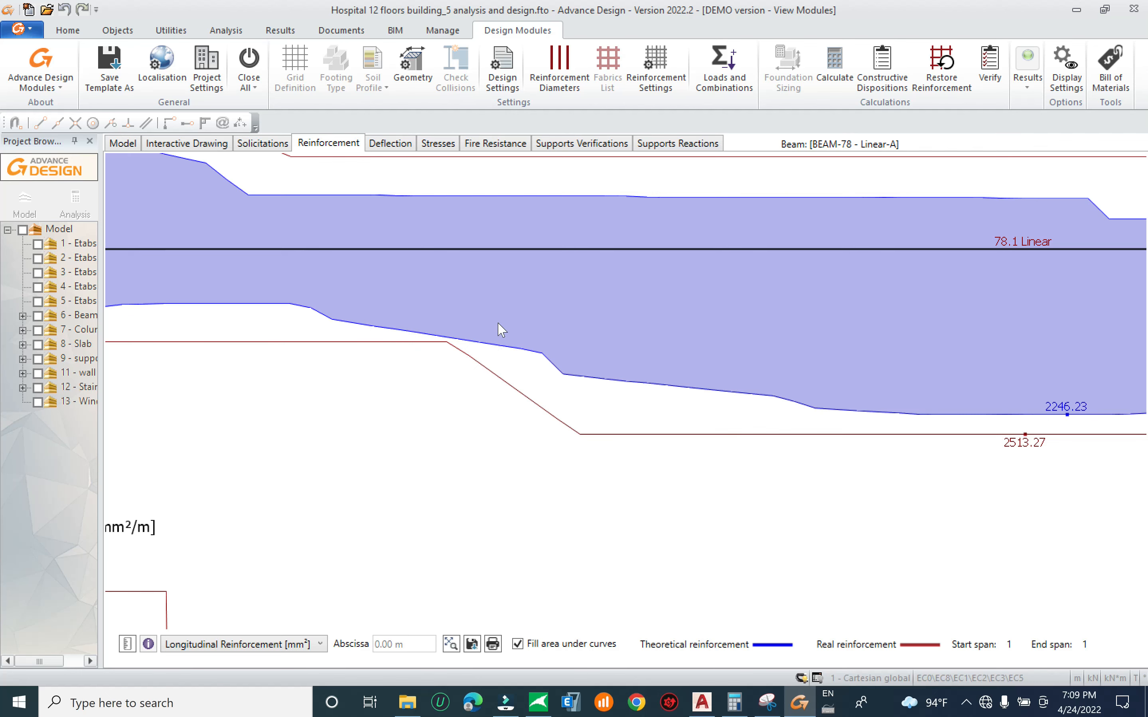
{"action": "scroll", "coordinate": [486, 323], "scroll_direction": "down", "scroll_amount": 3}
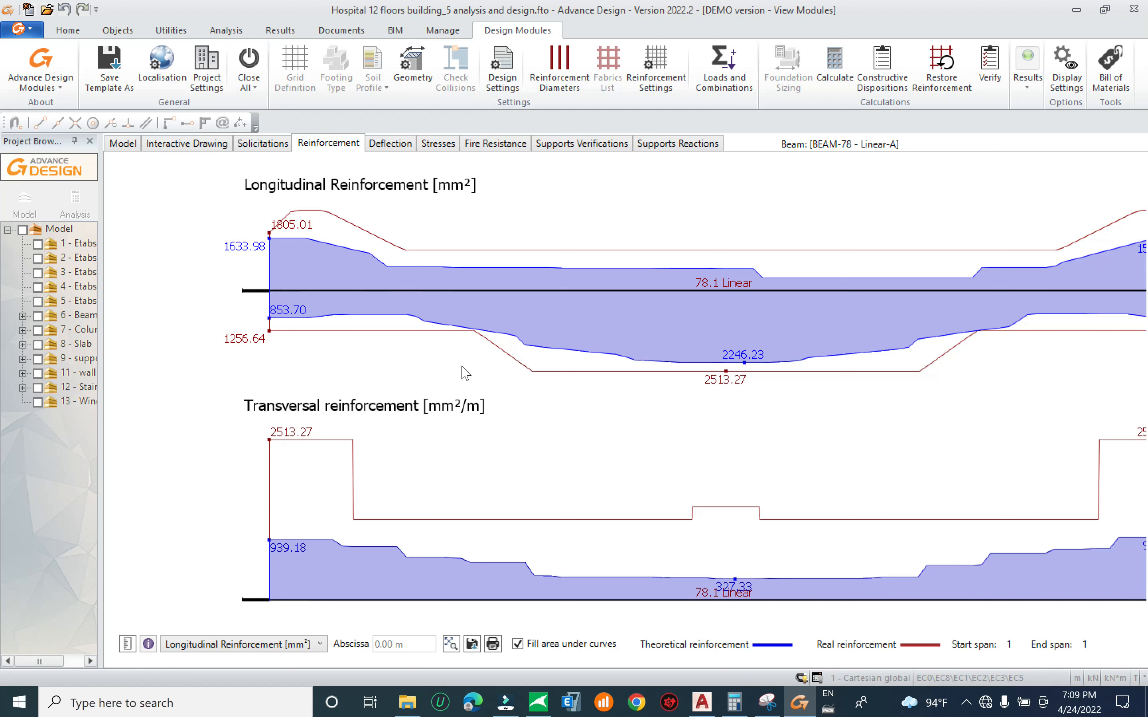
Examine where the theoretical and real bottom reinforcement curves meet in the right half of the beam, along with the transversal reinforcement
{"action": "middle_click_drag", "start_coordinate": [419, 333], "coordinate": [352, 337]}
{"action": "middle_click_drag", "start_coordinate": [553, 332], "coordinate": [446, 334]}
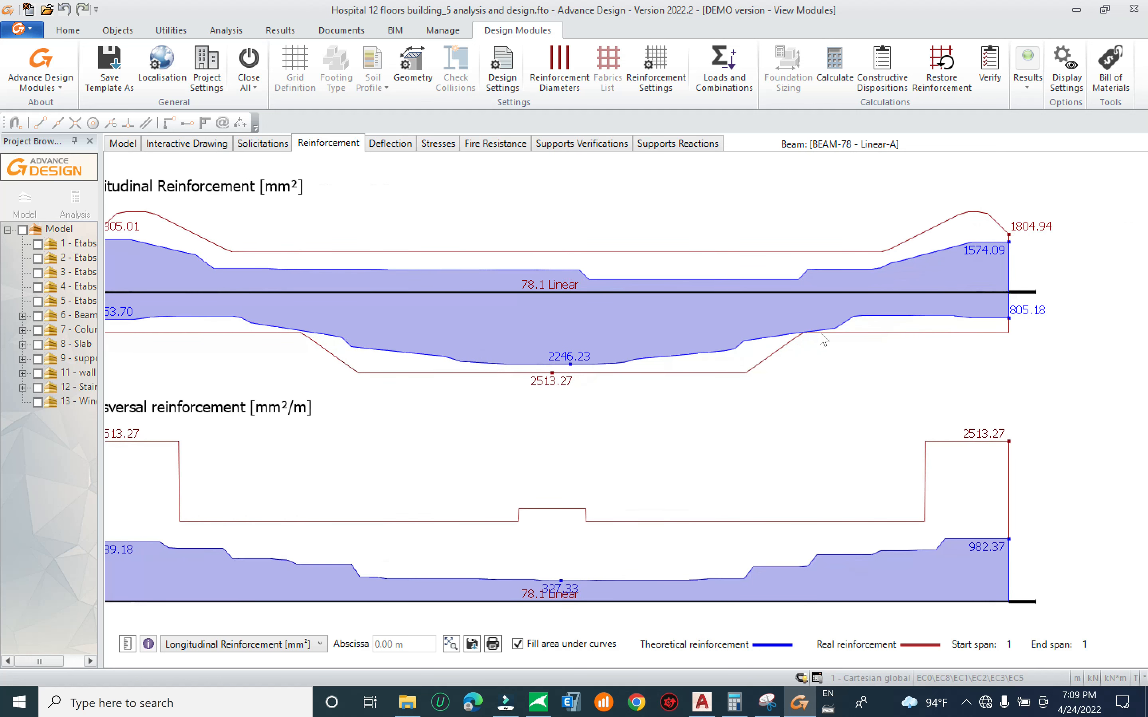
{"action": "scroll", "coordinate": [811, 331], "scroll_direction": "up", "scroll_amount": 7}
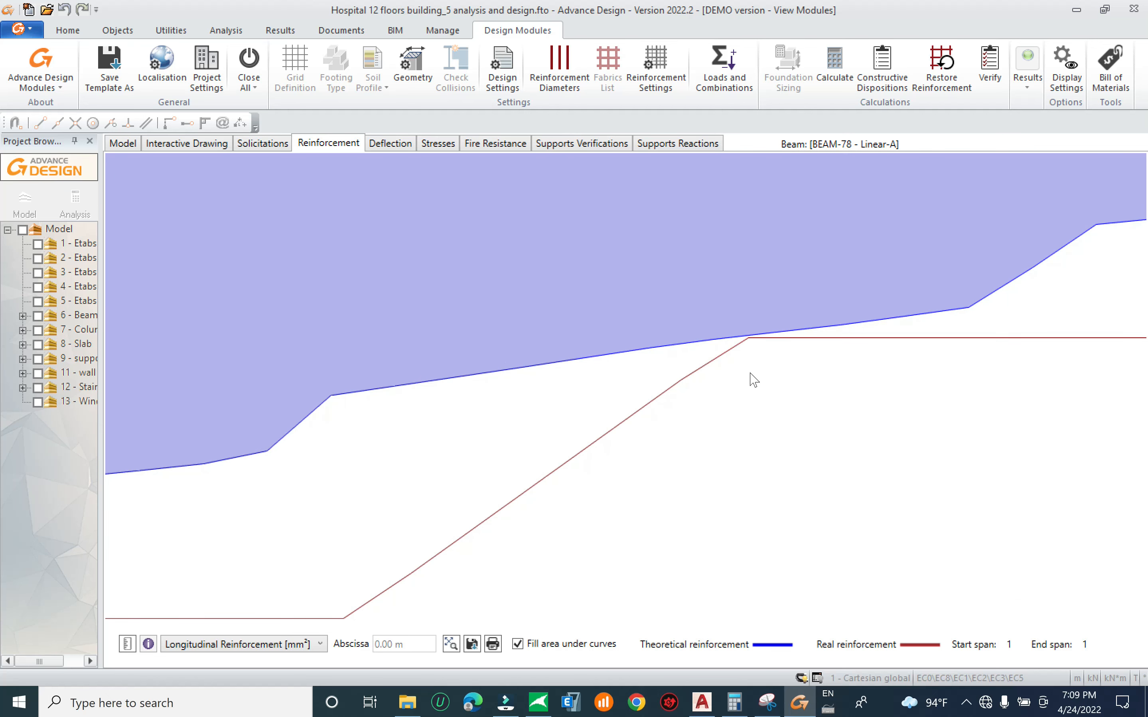
{"action": "scroll", "coordinate": [757, 374], "scroll_direction": "down", "scroll_amount": 4}
{"action": "middle_click_drag", "start_coordinate": [761, 356], "coordinate": [707, 342]}
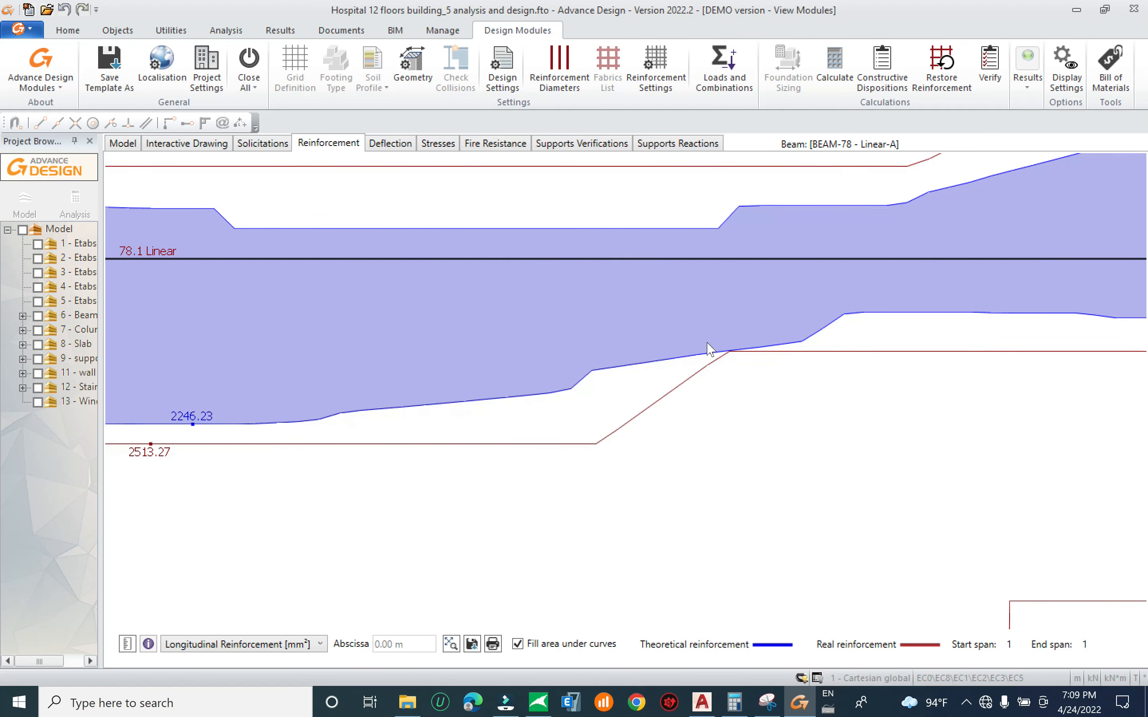
{"action": "scroll", "coordinate": [707, 344], "scroll_direction": "down", "scroll_amount": 3}
{"action": "scroll", "coordinate": [709, 346], "scroll_direction": "up", "scroll_amount": 5}
{"action": "scroll", "coordinate": [697, 359], "scroll_direction": "down", "scroll_amount": 6}
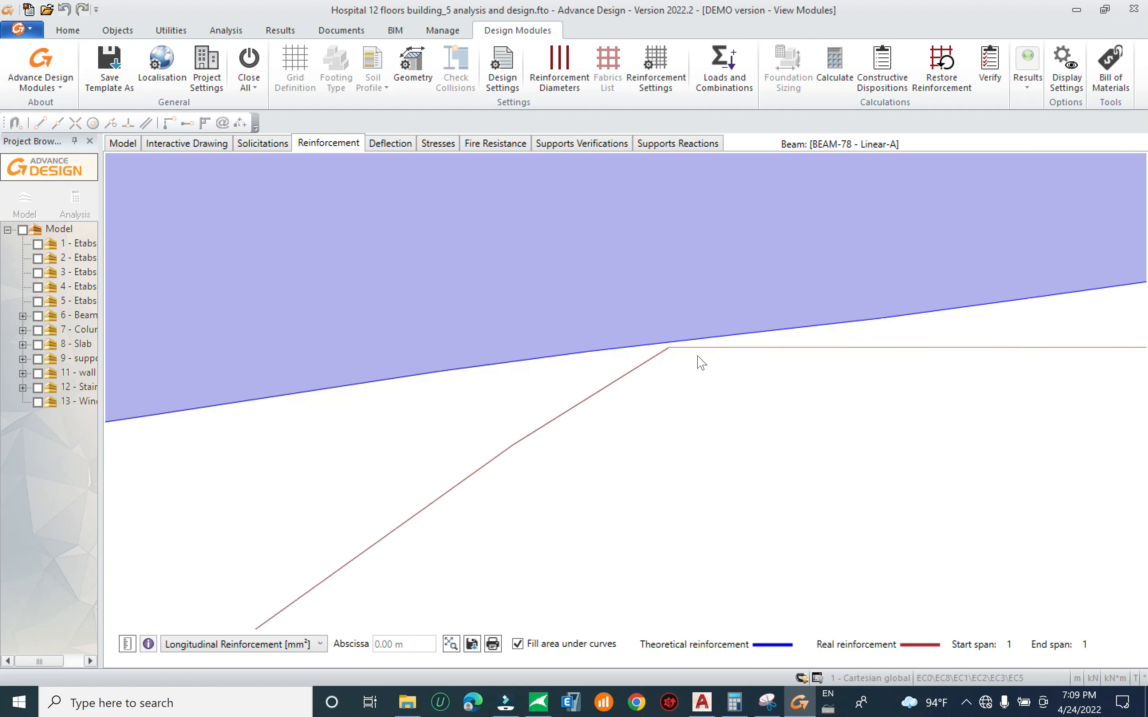
{"action": "scroll", "coordinate": [582, 389], "scroll_direction": "up", "scroll_amount": 4}
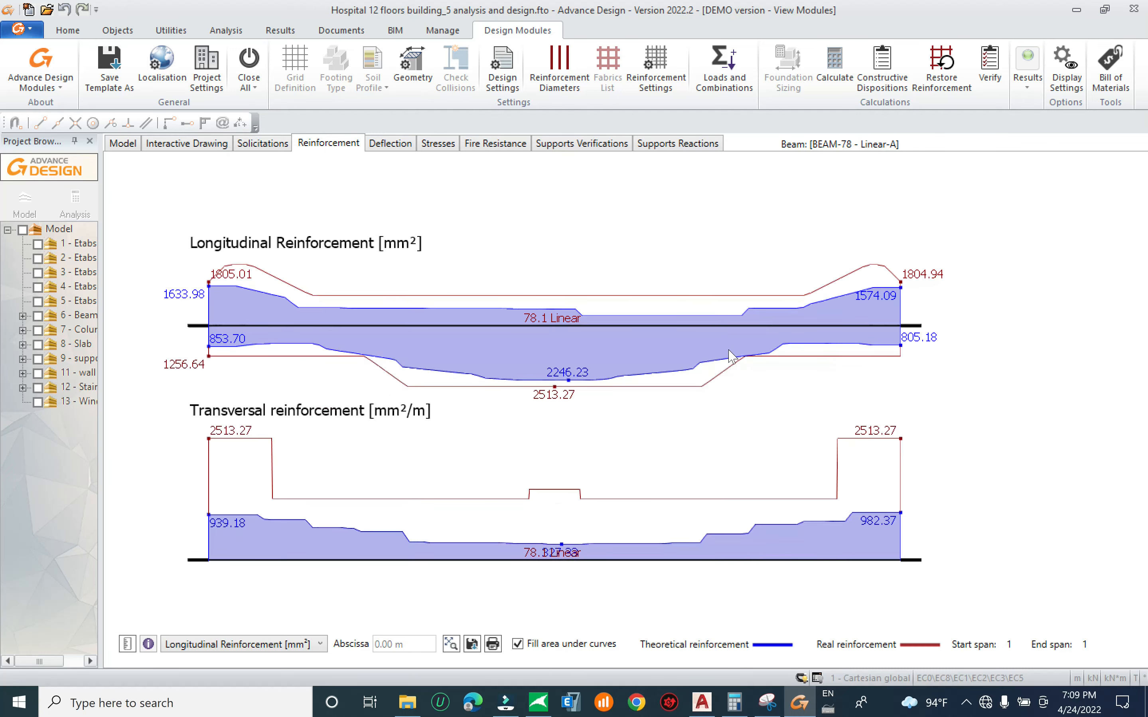
{"action": "scroll", "coordinate": [768, 344], "scroll_direction": "down", "scroll_amount": 3}
{"action": "middle_click_drag", "start_coordinate": [750, 294], "coordinate": [397, 498]}
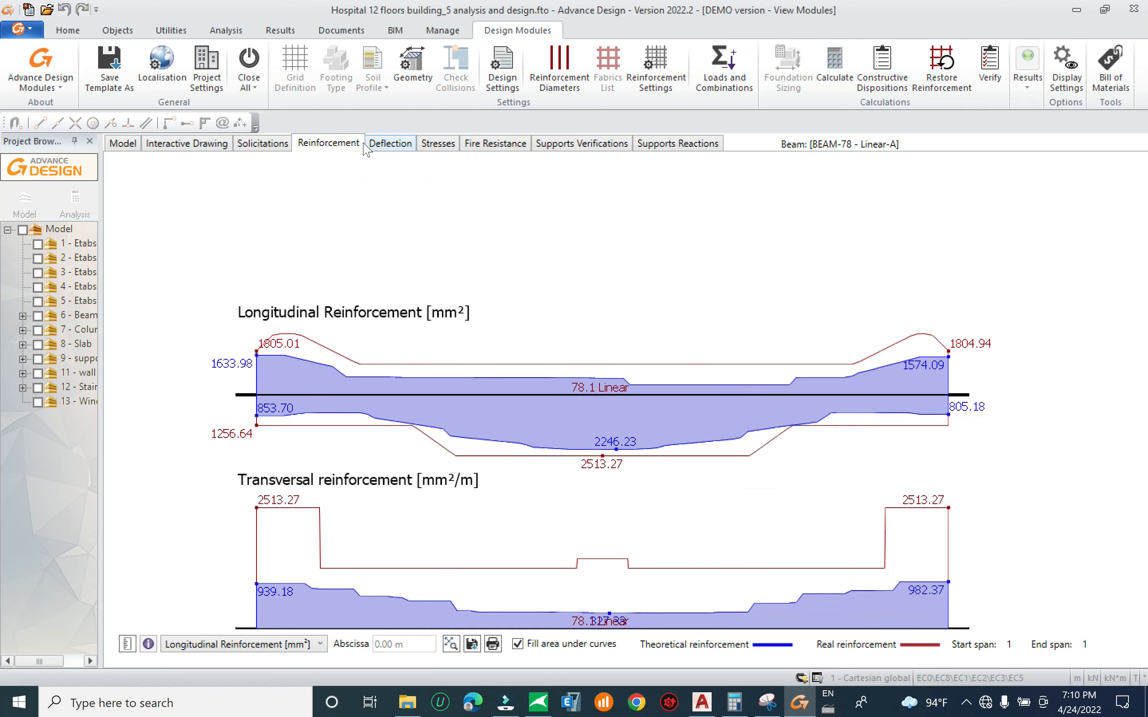
Check the beam's elastic deflection diagram and compare its L/d ratio with the EC2 7.4.2 simplified method limit
{"action": "left_click", "coordinate": [390, 143]}
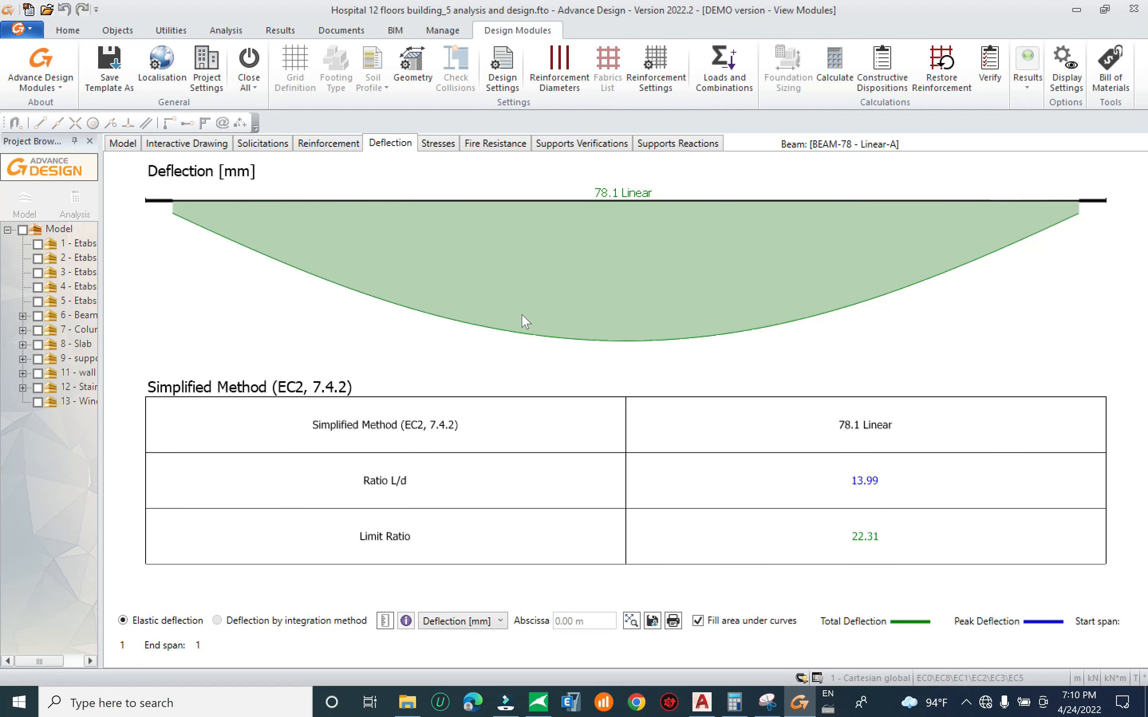
{"action": "scroll", "coordinate": [565, 354], "scroll_direction": "down", "scroll_amount": 2}
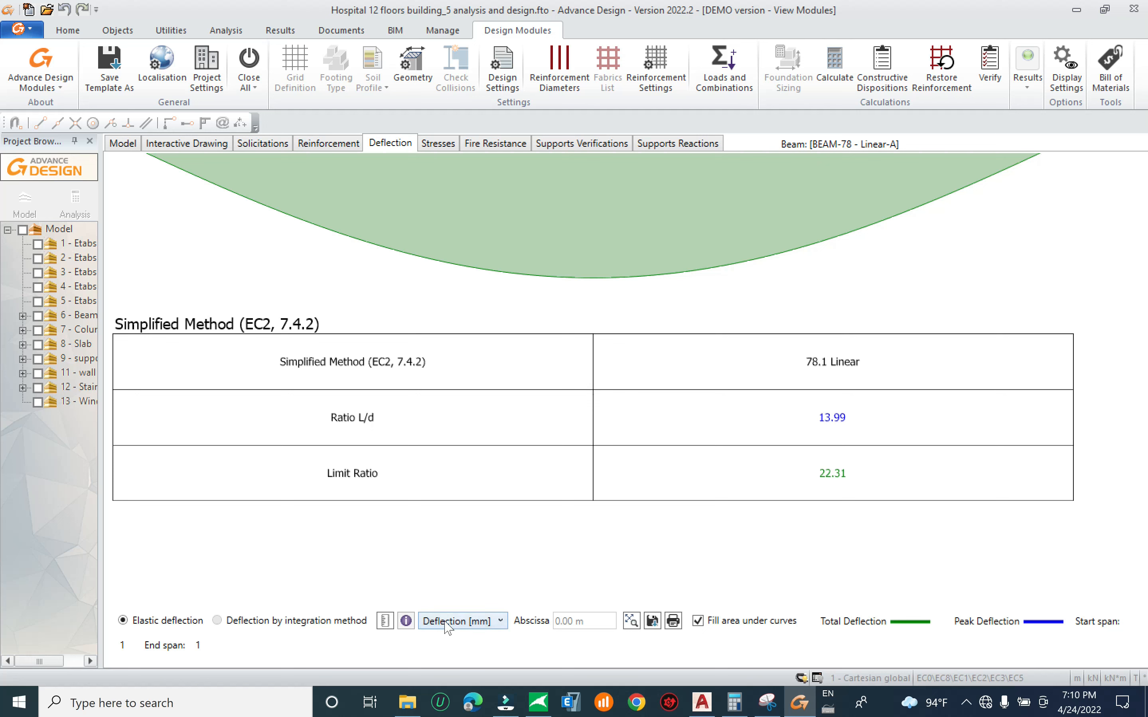
{"action": "scroll", "coordinate": [599, 467], "scroll_direction": "up", "scroll_amount": 2}
{"action": "scroll", "coordinate": [654, 431], "scroll_direction": "down", "scroll_amount": 3}
{"action": "scroll", "coordinate": [611, 432], "scroll_direction": "up", "scroll_amount": 3}
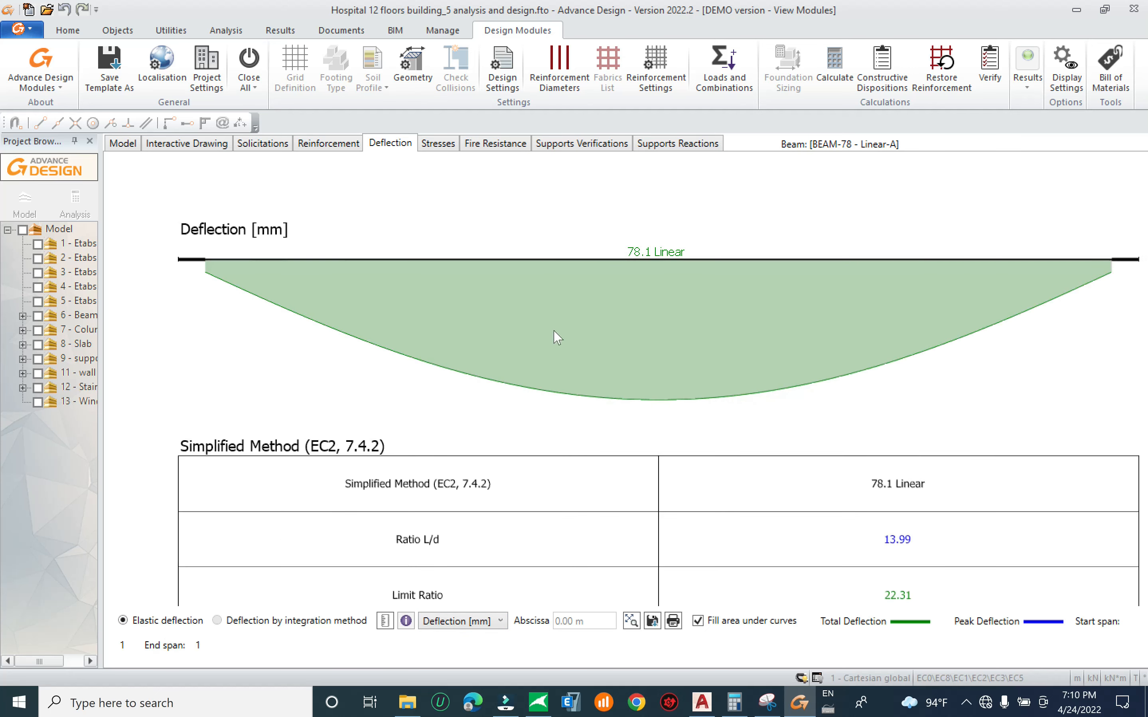
Check the beam's SLS concrete compressive stress, reinforcement tensile stress and crack width diagrams against their limits
{"action": "left_click", "coordinate": [444, 145]}
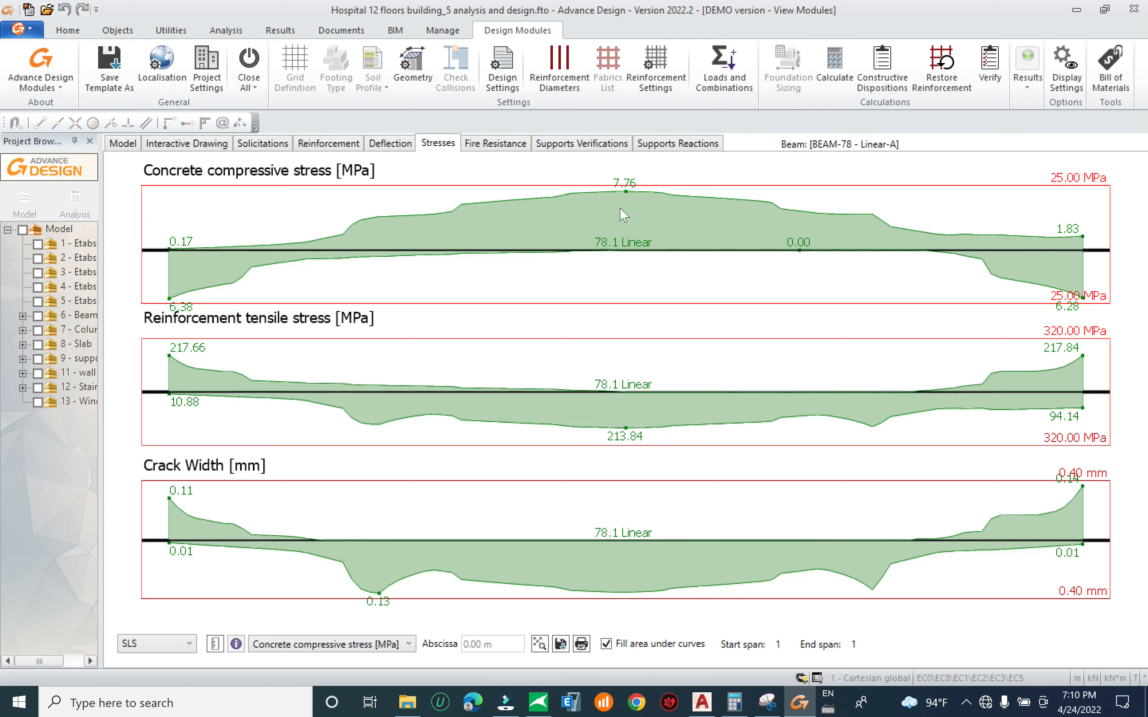
{"action": "middle_click_drag", "start_coordinate": [694, 319], "coordinate": [700, 298]}
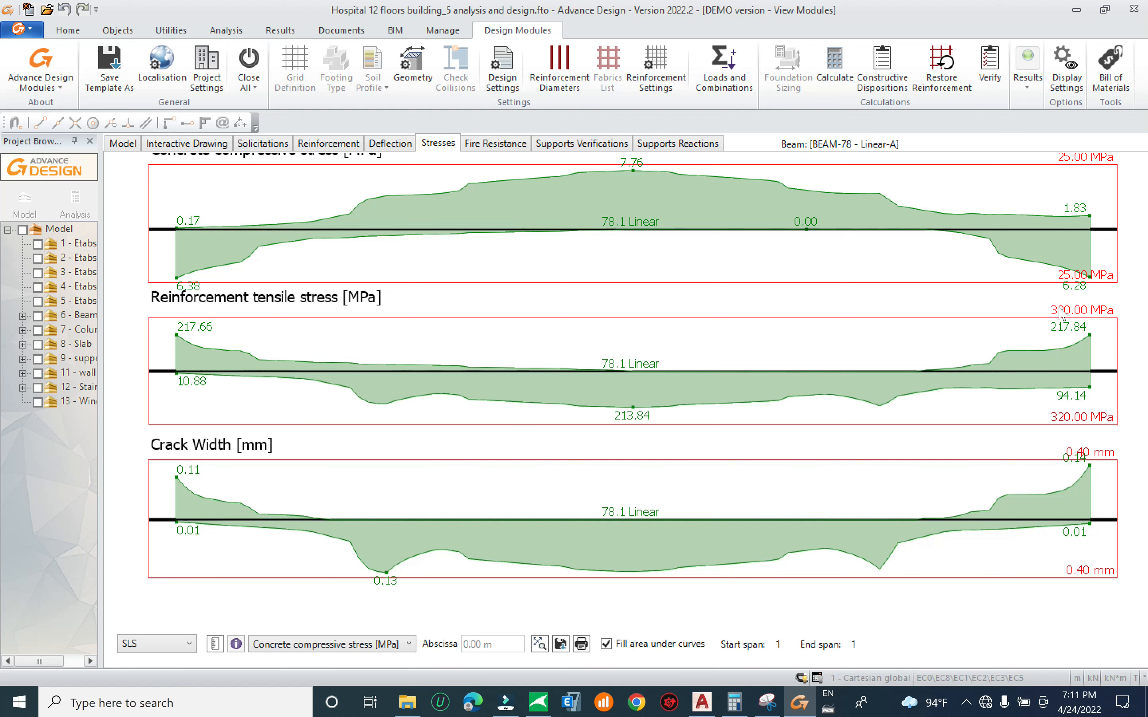
{"action": "middle_click_drag", "start_coordinate": [224, 435], "coordinate": [216, 436]}
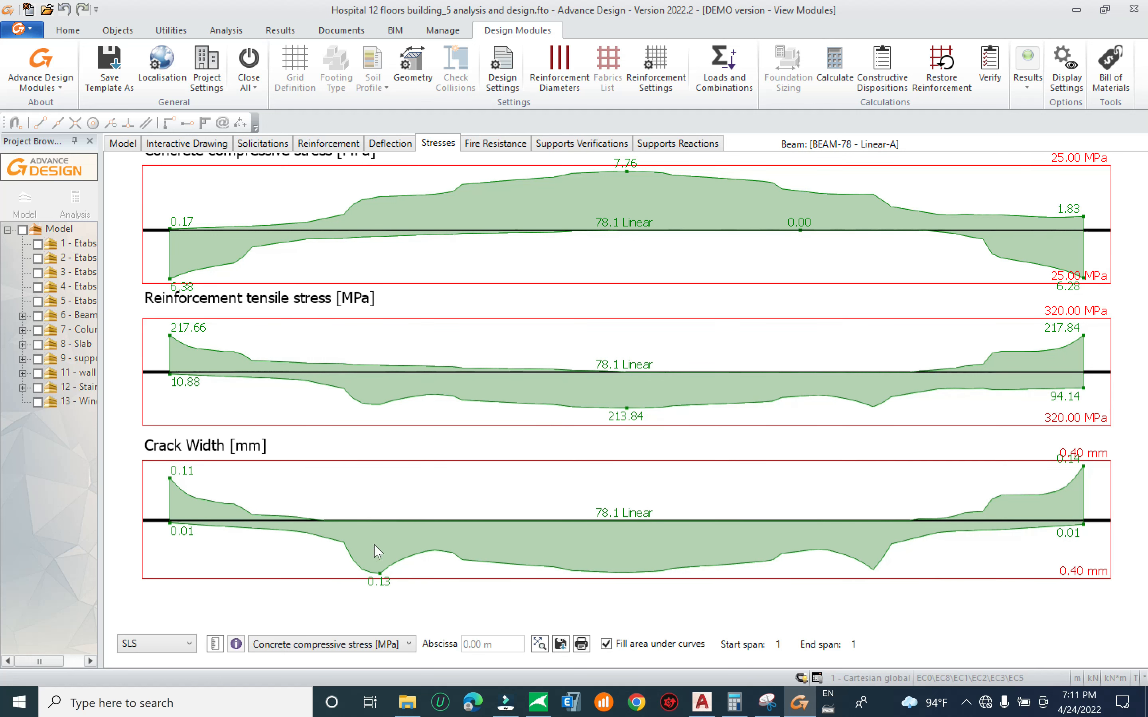
Review the beam's fire resistance analysis, supports verifications and supports reactions tables
{"action": "left_click", "coordinate": [494, 144]}
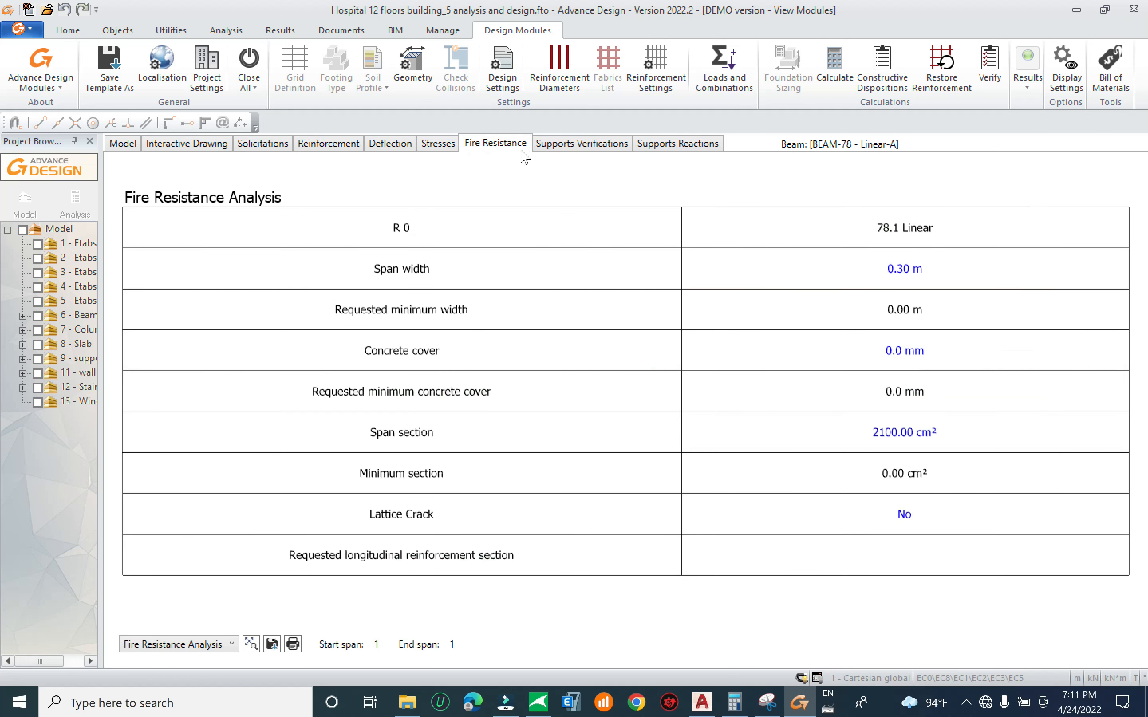
{"action": "left_click", "coordinate": [583, 145]}
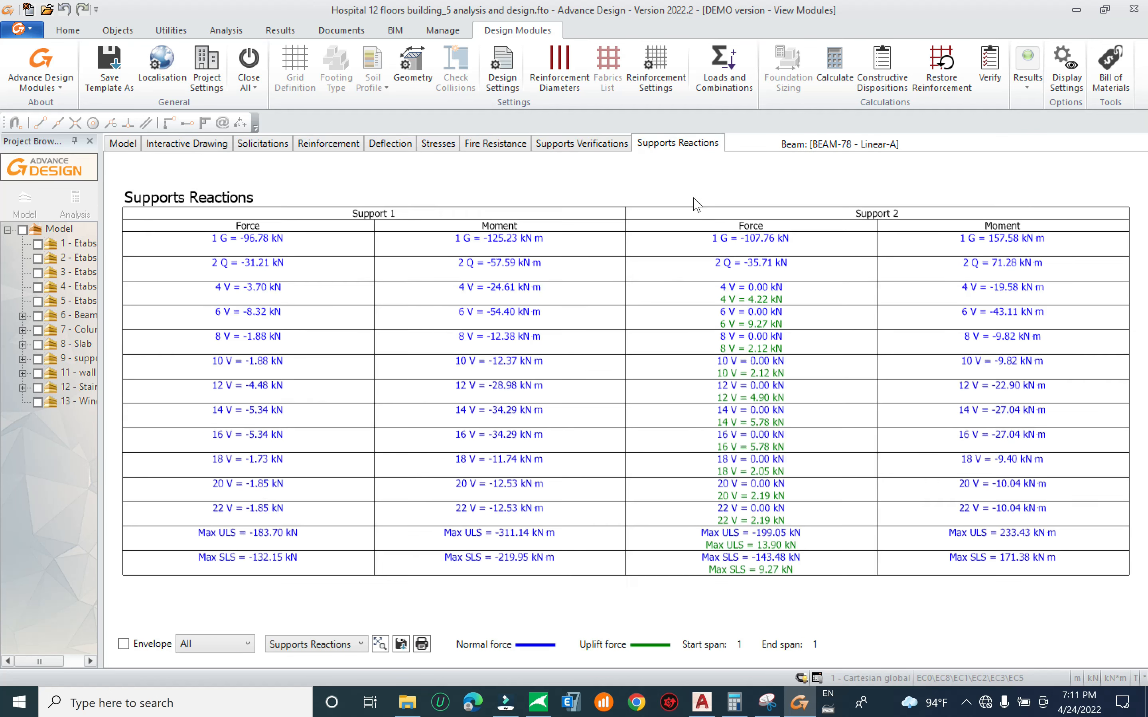
{"action": "scroll", "coordinate": [697, 507], "scroll_direction": "down", "scroll_amount": 3}
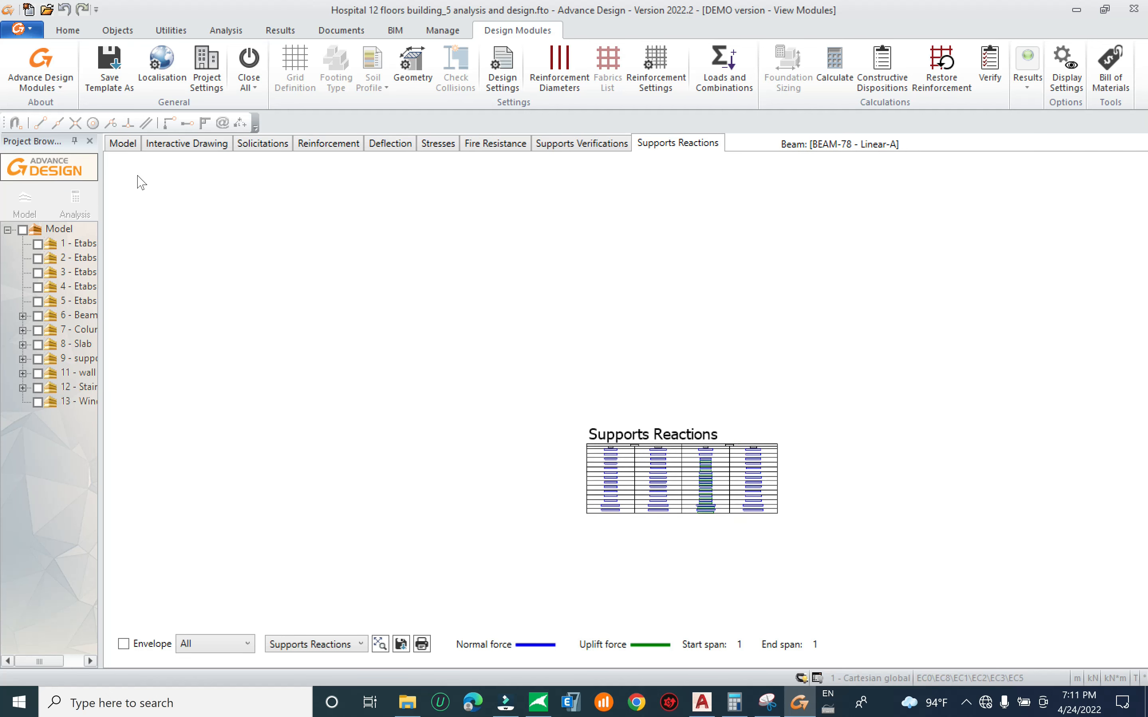
Return to the beam's 3D model, then close the design module and update the corresponding elements in the analysis model
{"action": "left_click", "coordinate": [122, 144]}
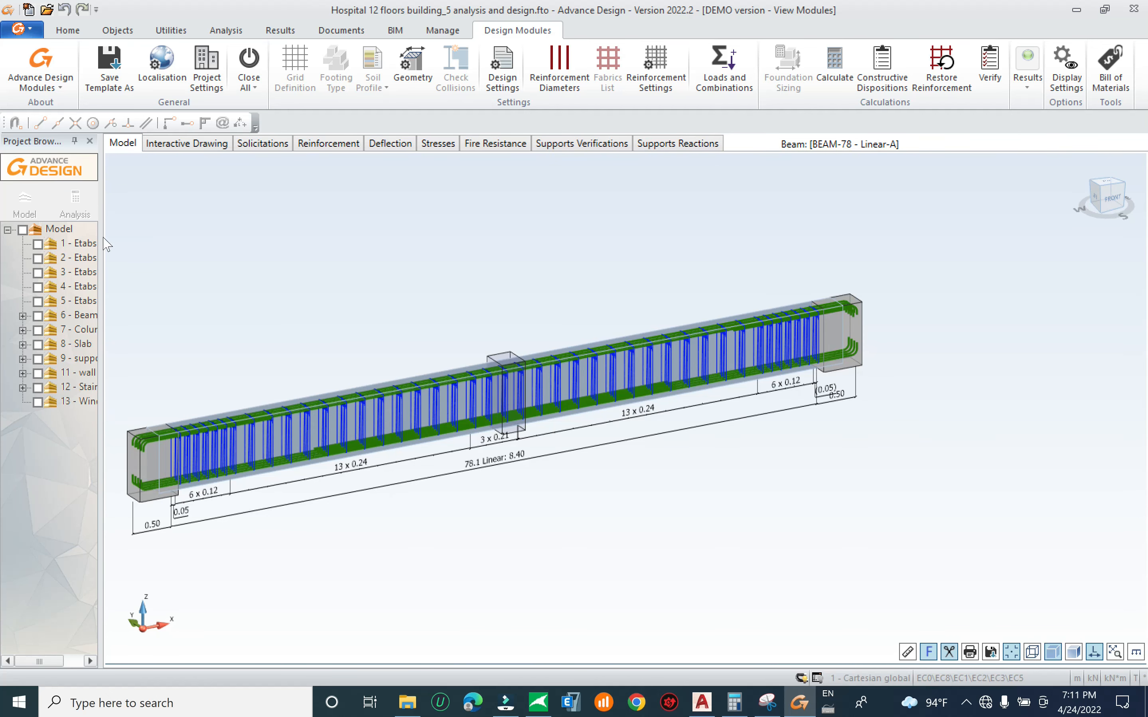
{"action": "left_click", "coordinate": [75, 199]}
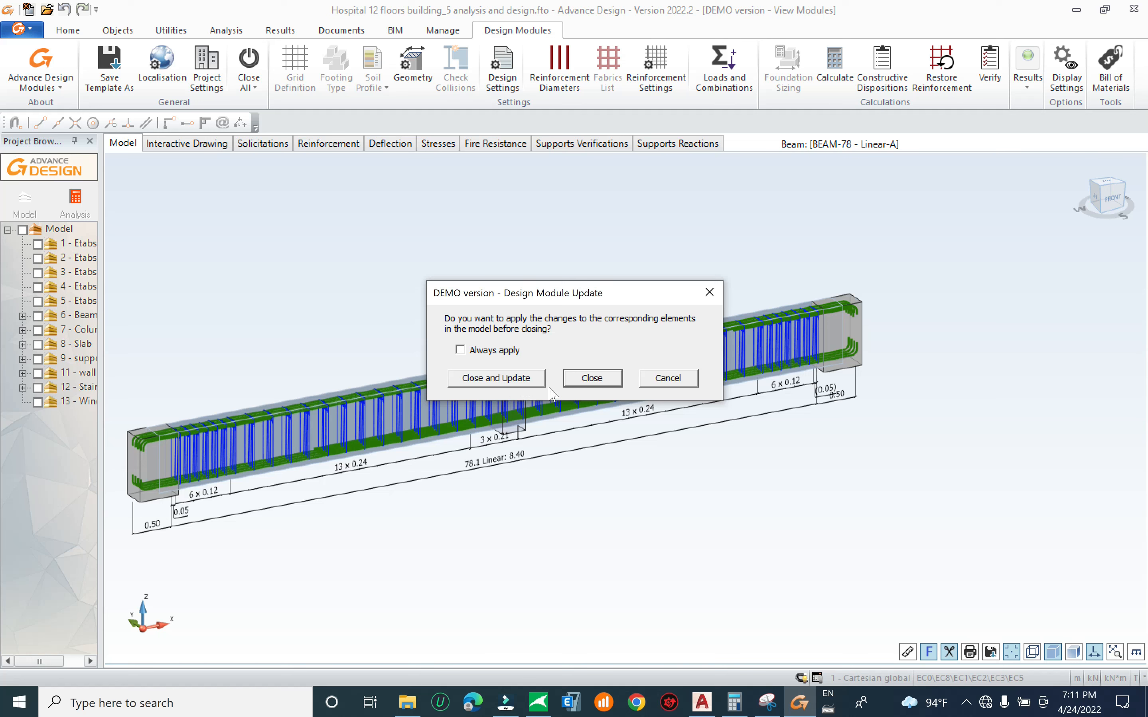
{"action": "left_click", "coordinate": [499, 379]}
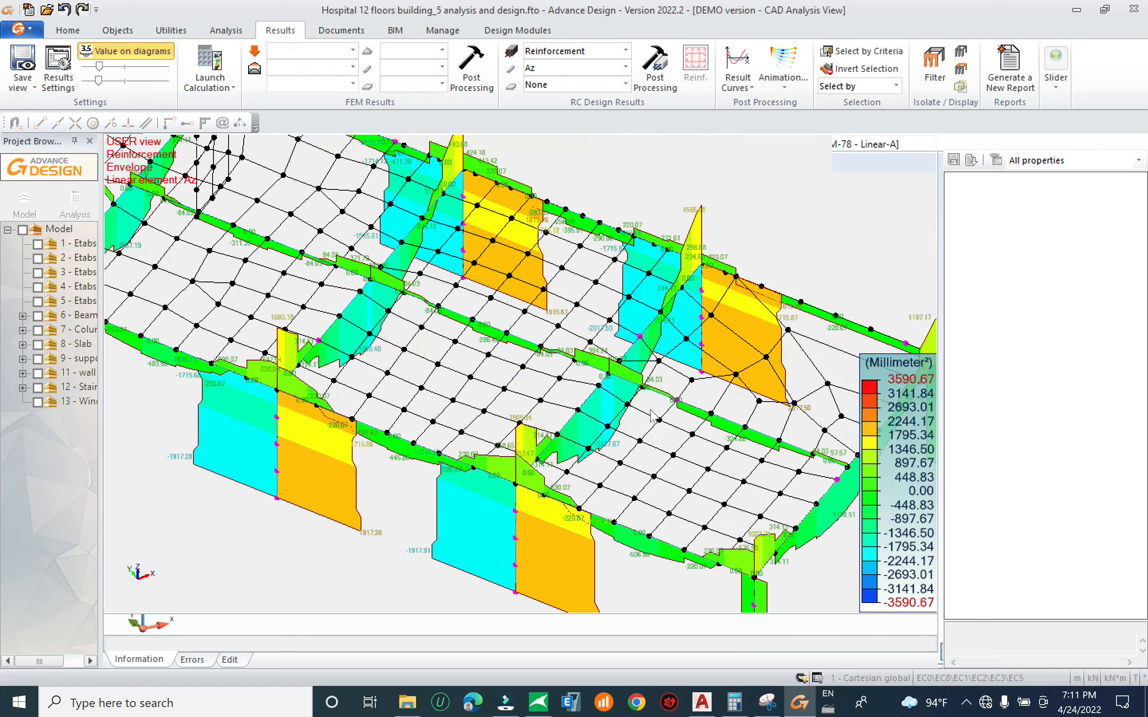
Show the whole storey's Az reinforcement results and widen the Project Browser to reveal the full system and load case names
{"action": "scroll", "coordinate": [679, 397], "scroll_direction": "down", "scroll_amount": 4}
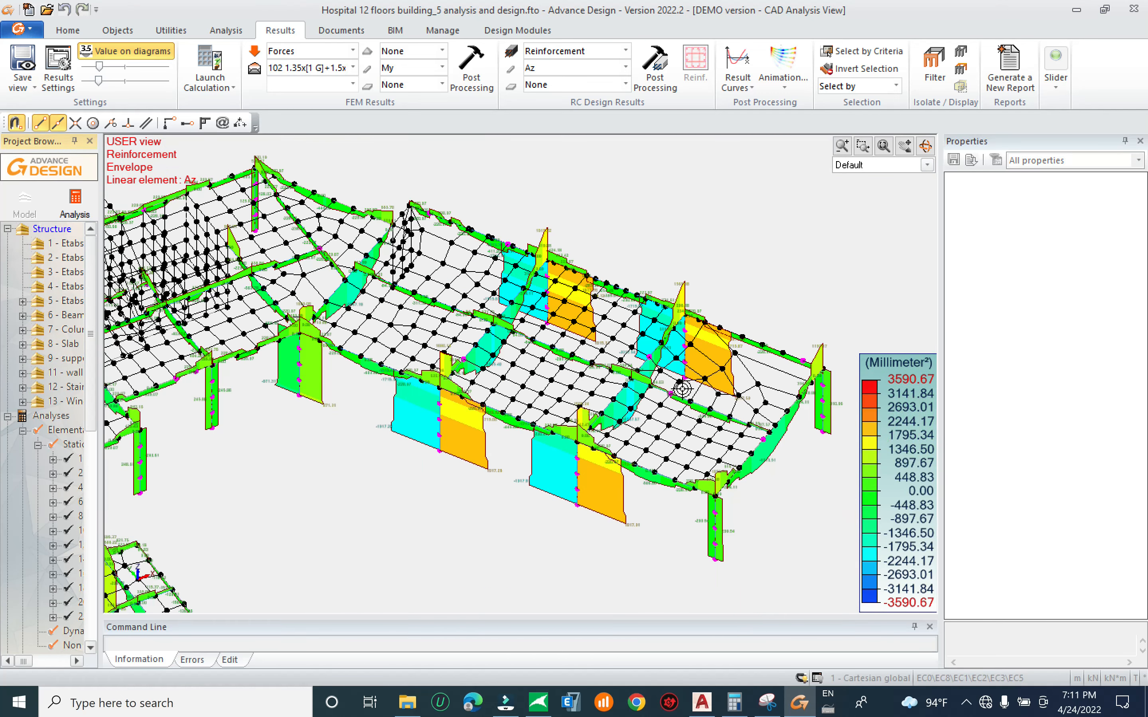
{"action": "scroll", "coordinate": [682, 389], "scroll_direction": "down", "scroll_amount": 3}
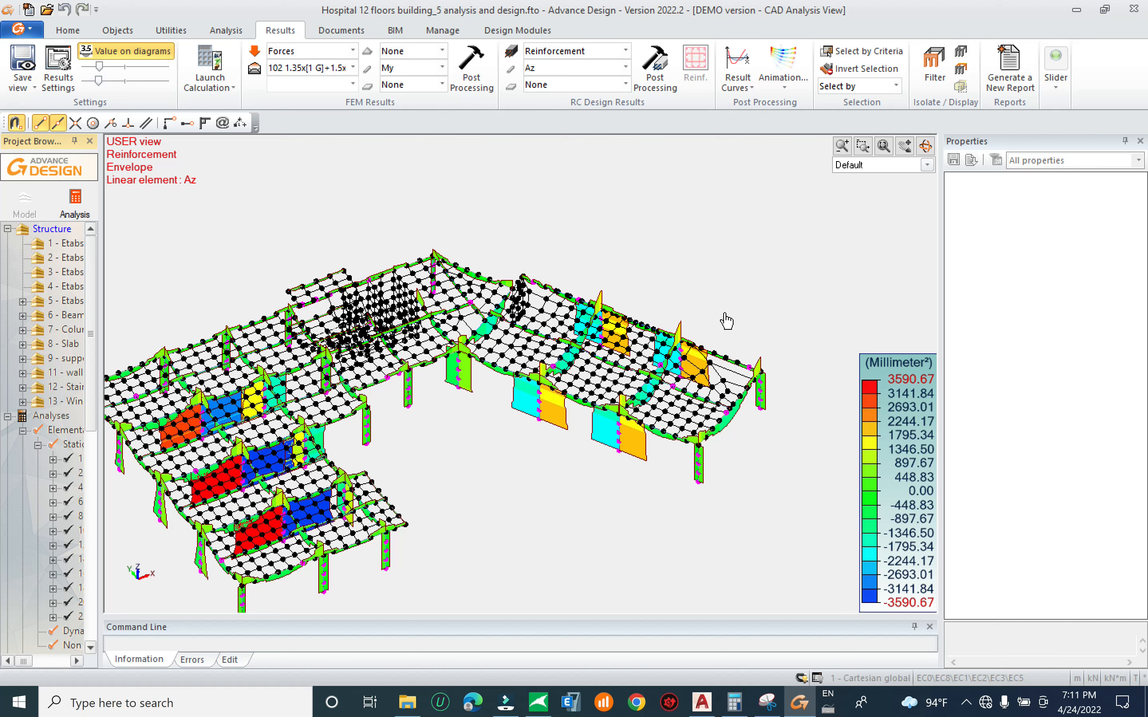
{"action": "middle_click_drag", "start_coordinate": [462, 417], "coordinate": [186, 419], "text": "shift"}
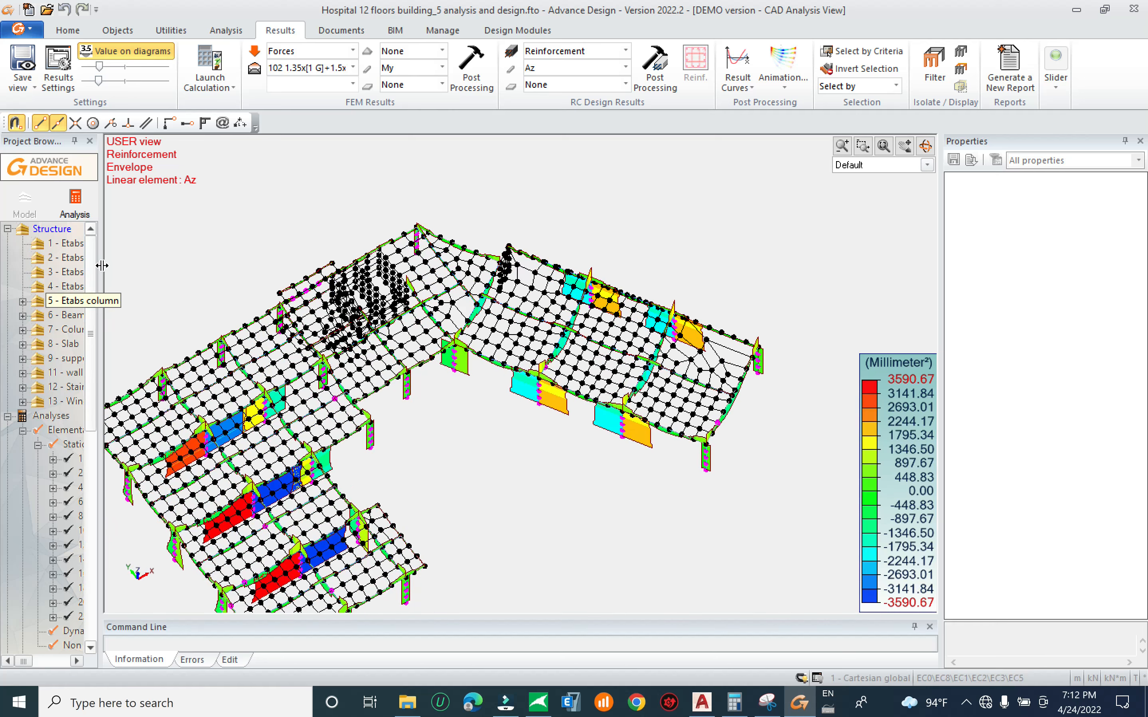
{"action": "left_click_drag", "start_coordinate": [103, 267], "coordinate": [186, 286]}
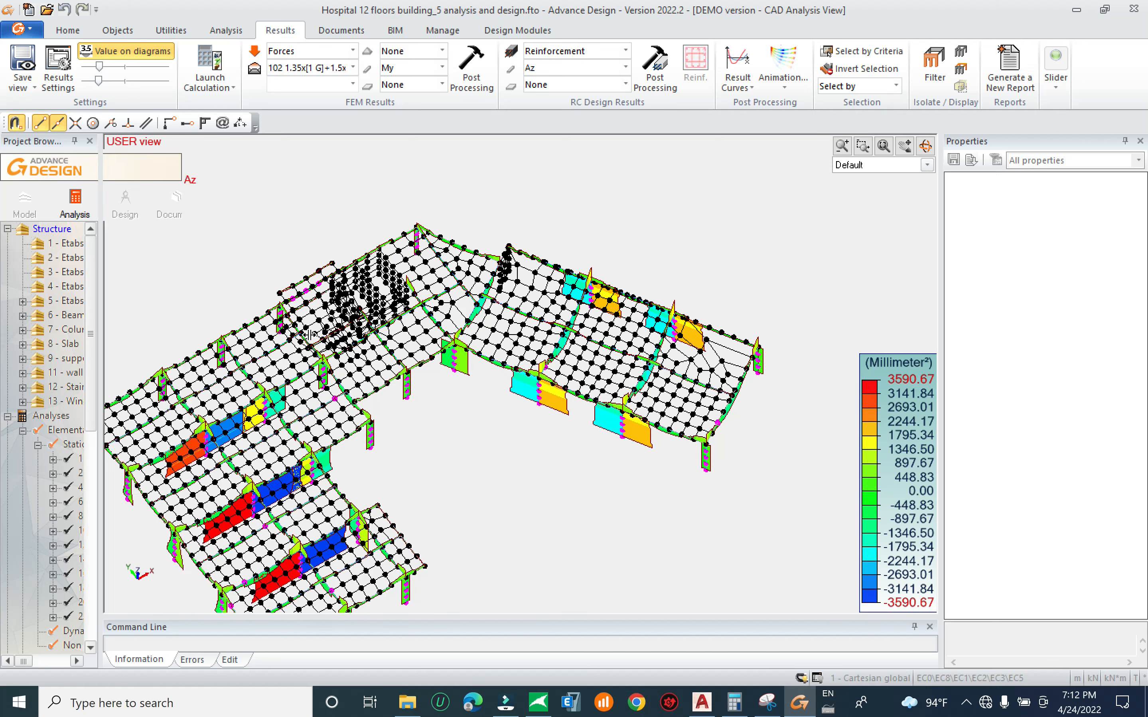
{"action": "middle_click_drag", "start_coordinate": [479, 419], "coordinate": [389, 419], "text": "shift"}
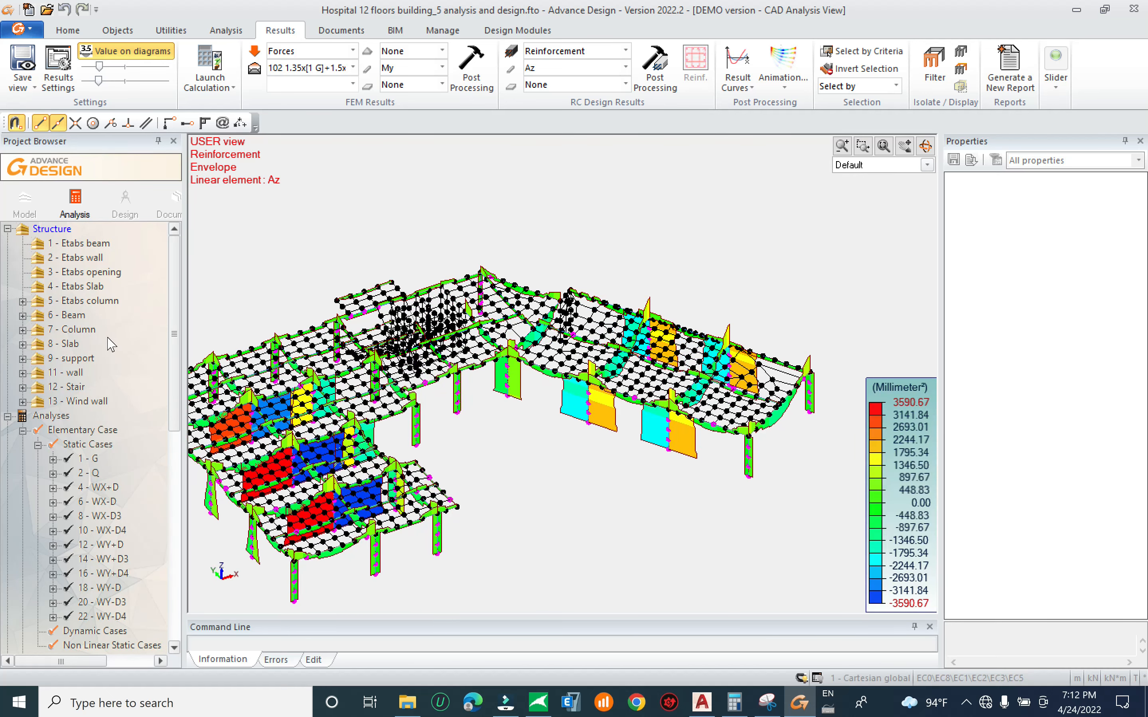
Hide the systems from 1 - Etabs beam to 7 - Column, along with the 13 - Wind wall and 8 - Slab systems
{"action": "left_click", "coordinate": [71, 244]}
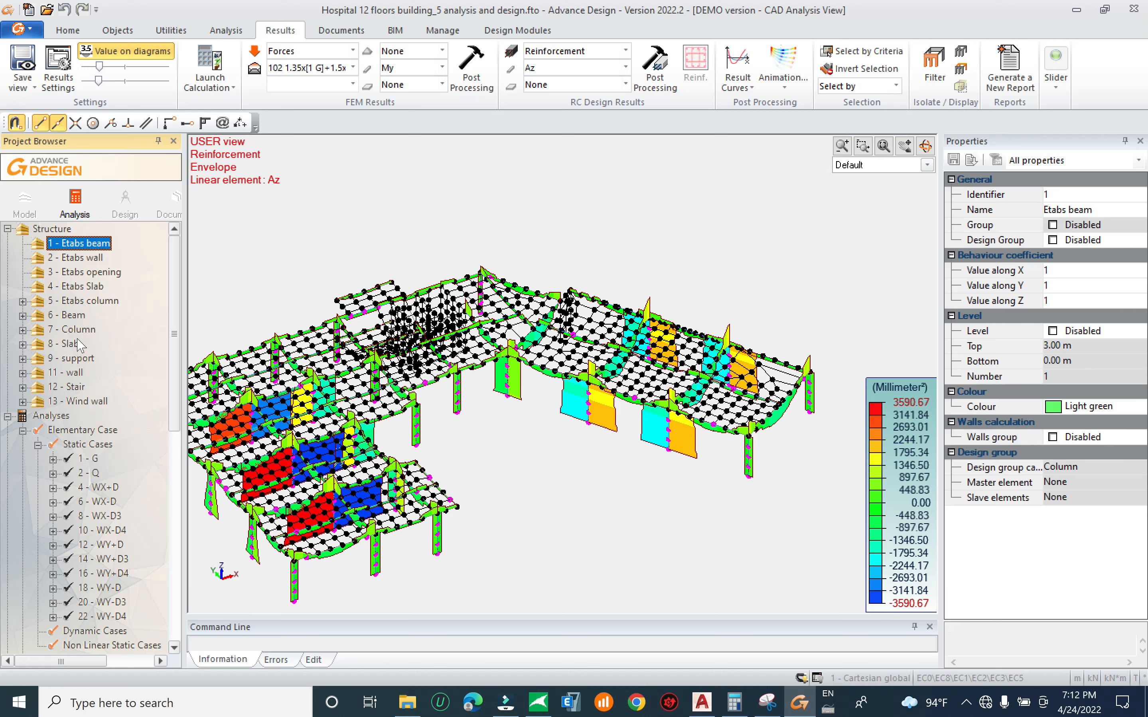
{"action": "left_click", "coordinate": [75, 328], "text": "shift"}
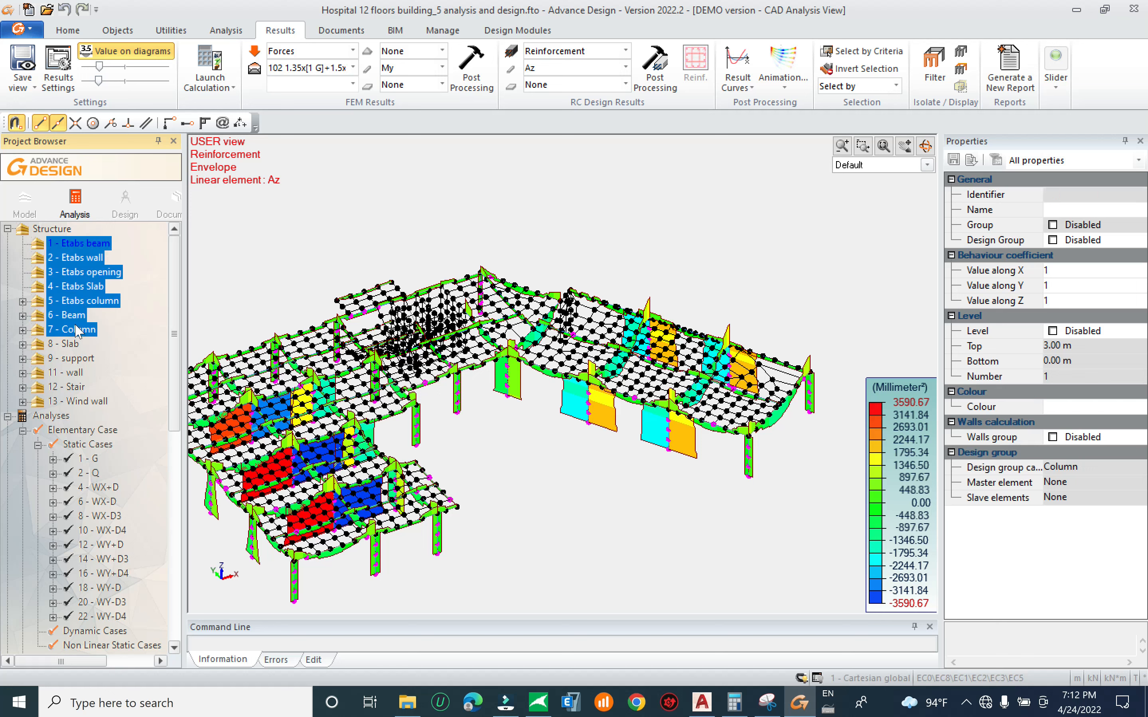
{"action": "key", "text": "space"}
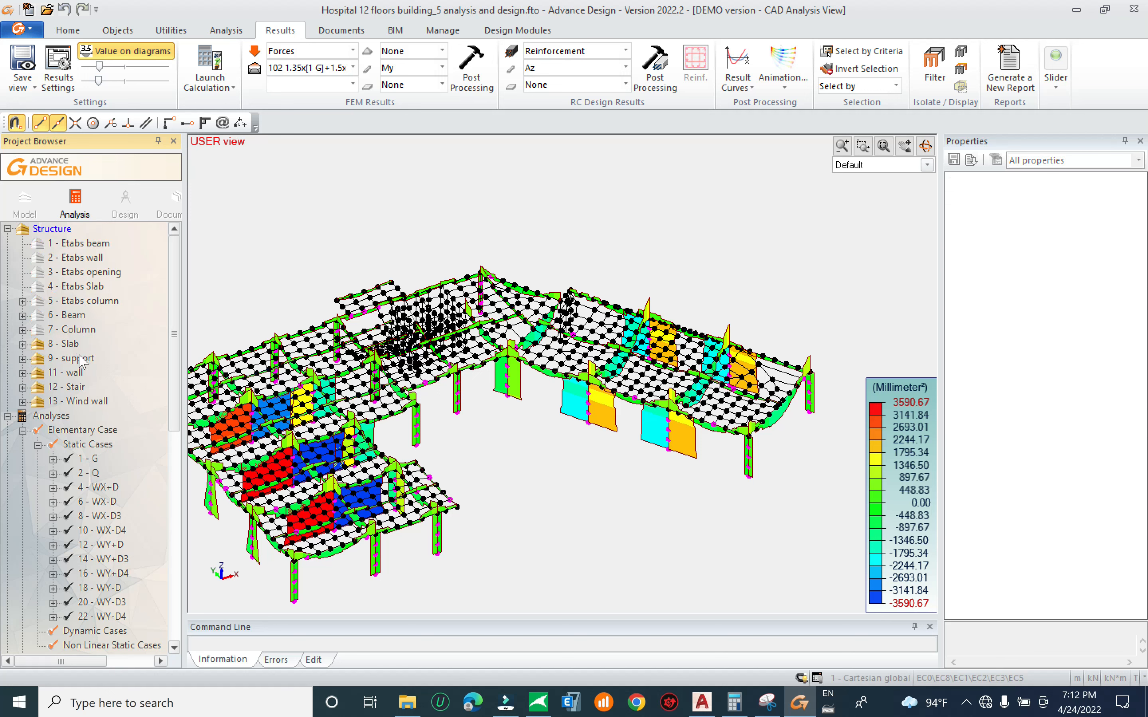
{"action": "left_click", "coordinate": [76, 401]}
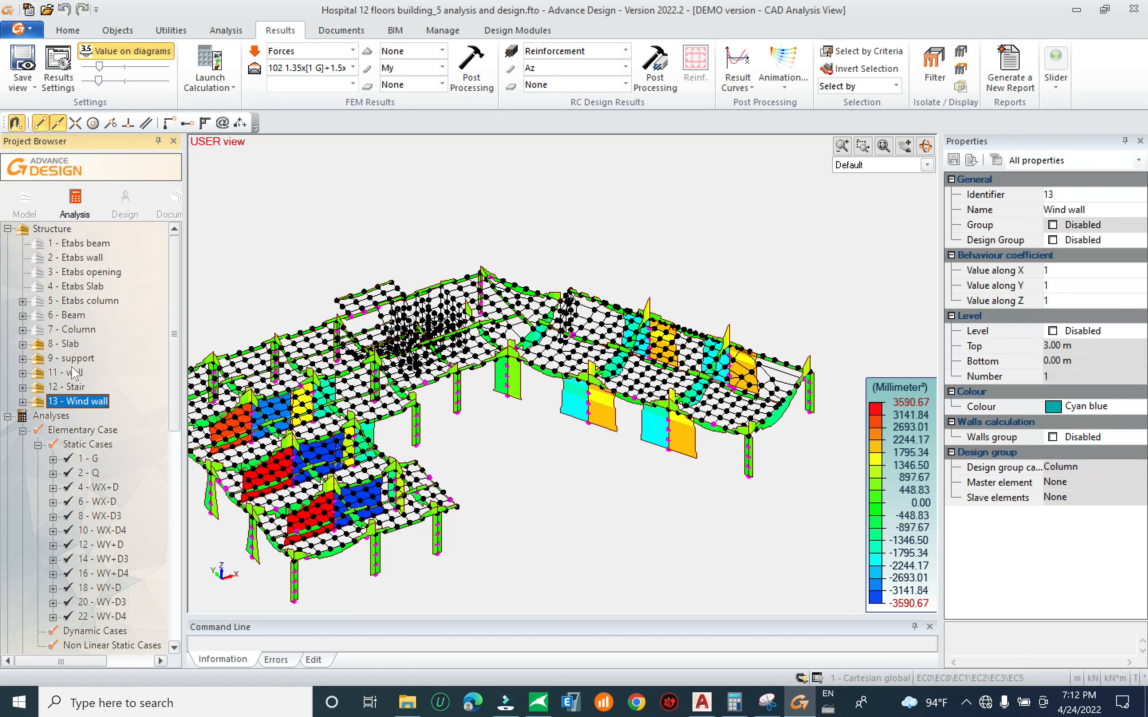
{"action": "key", "text": "space"}
{"action": "left_click", "coordinate": [71, 344]}
{"action": "key", "text": "space"}
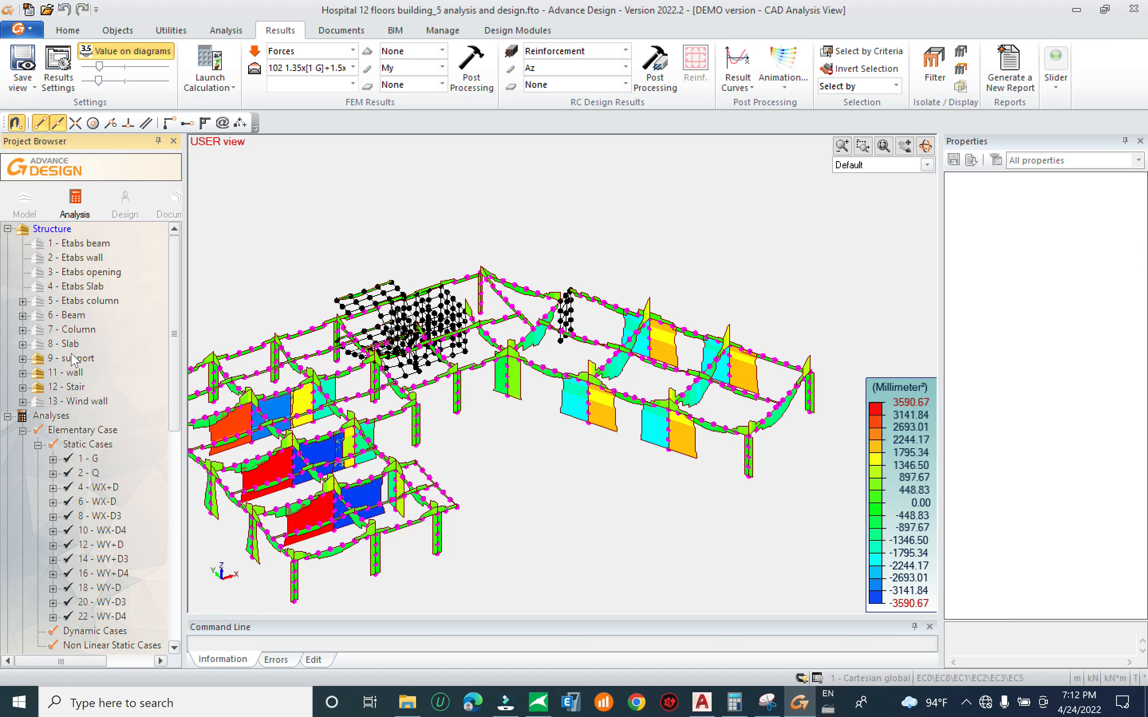
Hide the support, wall and stair systems and show the 8 - Slab system again
{"action": "left_click", "coordinate": [71, 358]}
{"action": "key", "text": "space"}
{"action": "left_click", "coordinate": [70, 372]}
{"action": "key", "text": "space"}
{"action": "left_click", "coordinate": [67, 386]}
{"action": "key", "text": "space"}
{"action": "left_click", "coordinate": [71, 344]}
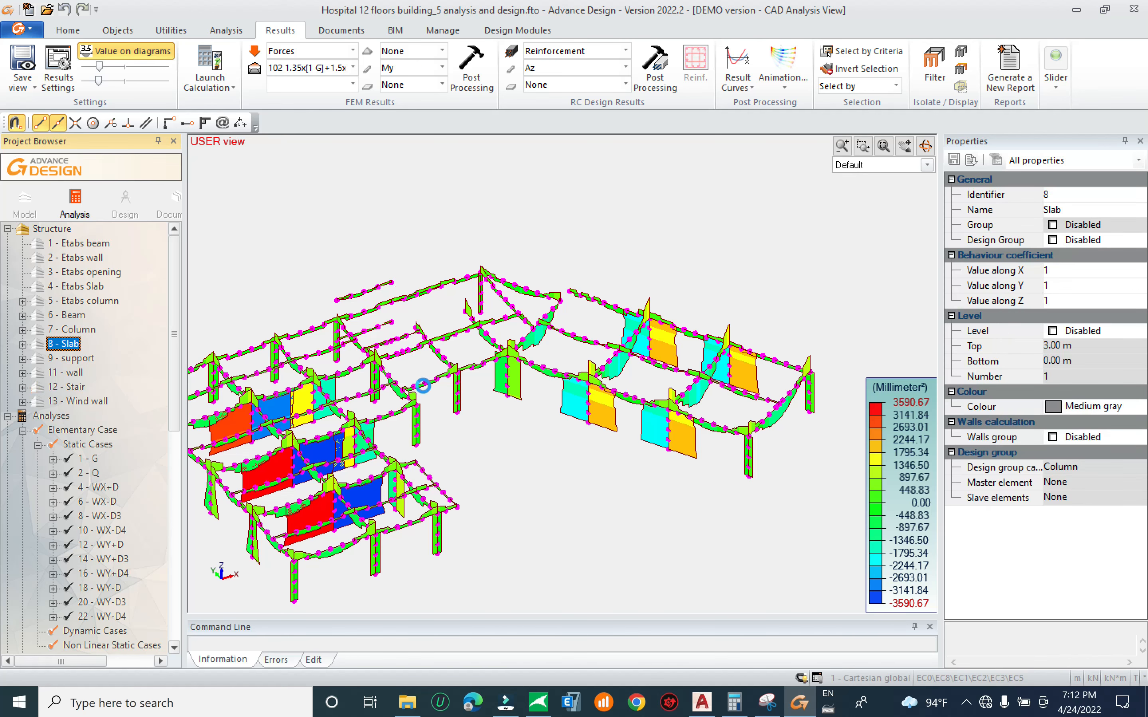
{"action": "key", "text": "space"}
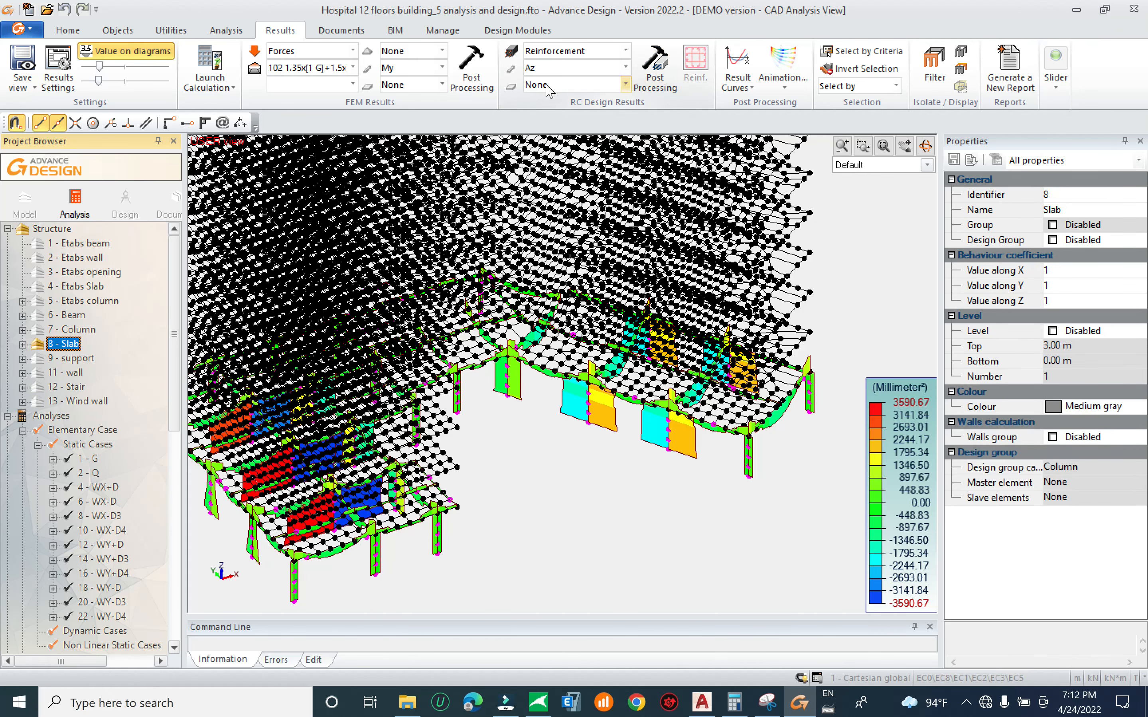
Set the RC design results to None for linear elements and Axb for planar elements, and display them on all slabs
{"action": "left_click", "coordinate": [566, 71]}
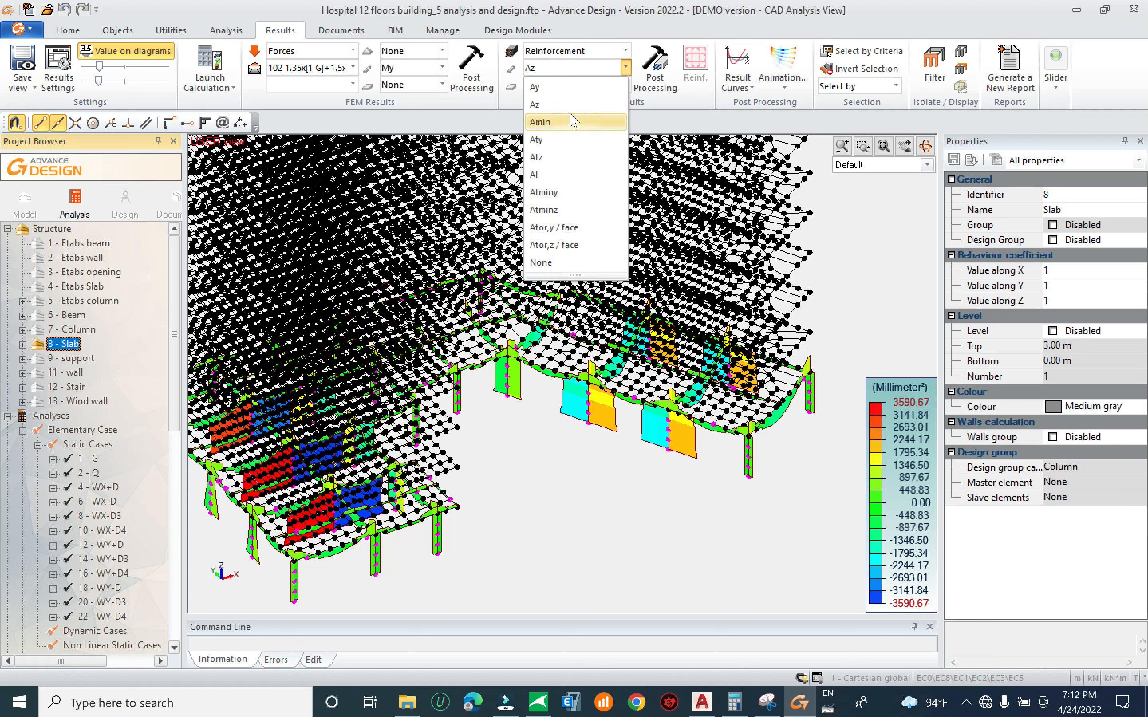
{"action": "left_click", "coordinate": [571, 264]}
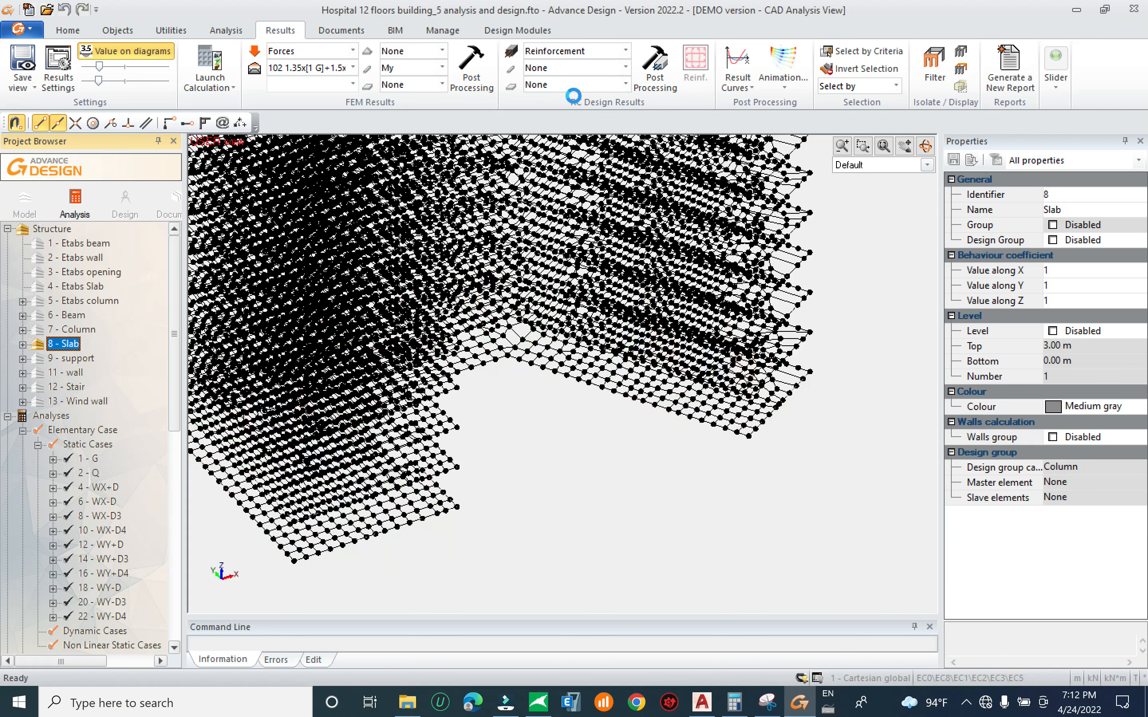
{"action": "left_click", "coordinate": [575, 86]}
{"action": "left_click", "coordinate": [573, 109]}
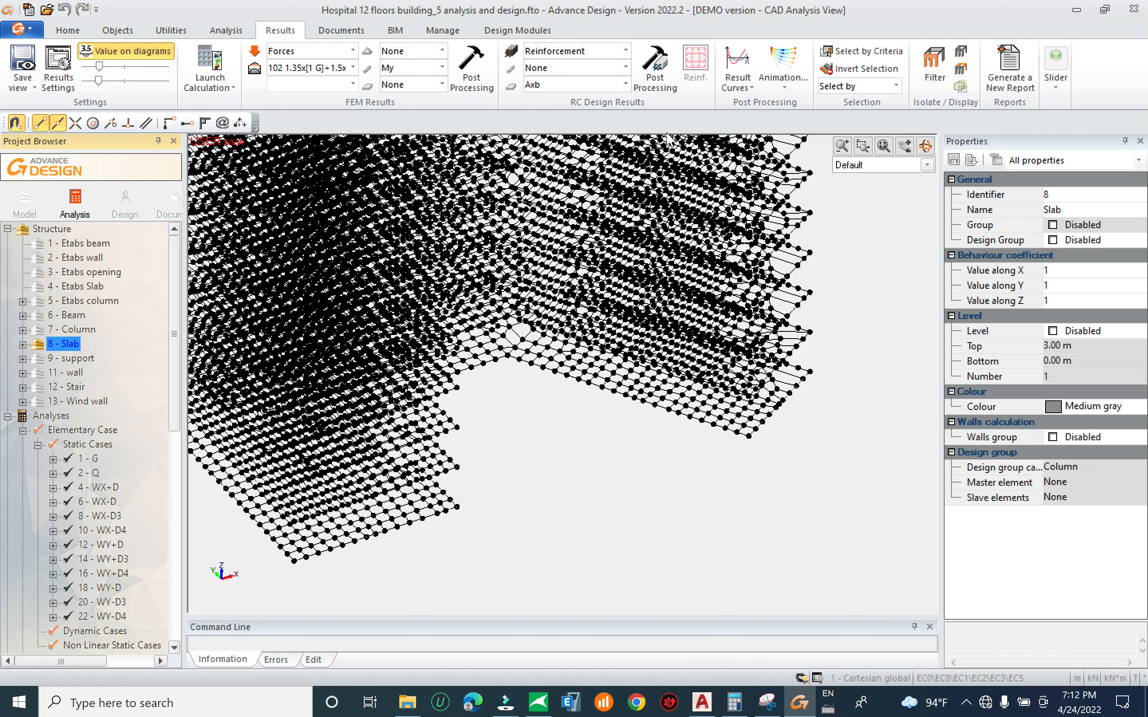
{"action": "mouse_move", "coordinate": [607, 446]}
{"action": "middle_mouse_down"}
{"action": "mouse_move", "coordinate": [602, 459]}
{"action": "mouse_move", "coordinate": [612, 431]}
{"action": "middle_mouse_up"}
{"action": "scroll", "coordinate": [615, 486], "scroll_direction": "down", "scroll_amount": 5}
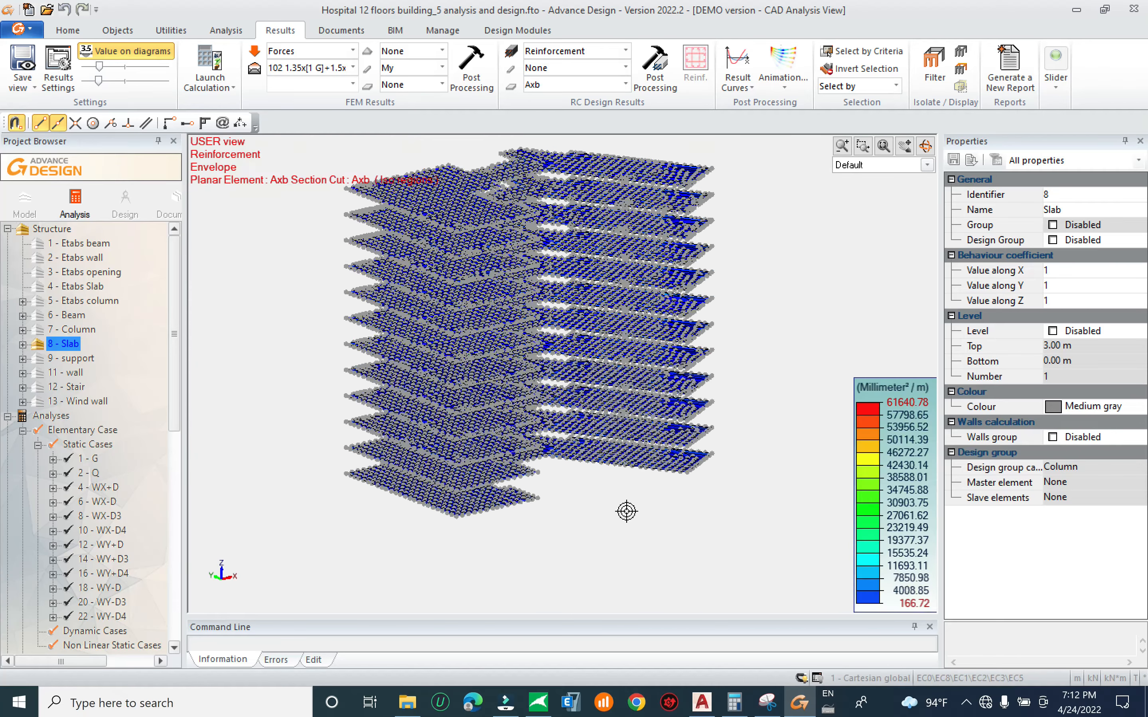
{"action": "scroll", "coordinate": [489, 525], "scroll_direction": "up", "scroll_amount": 5}
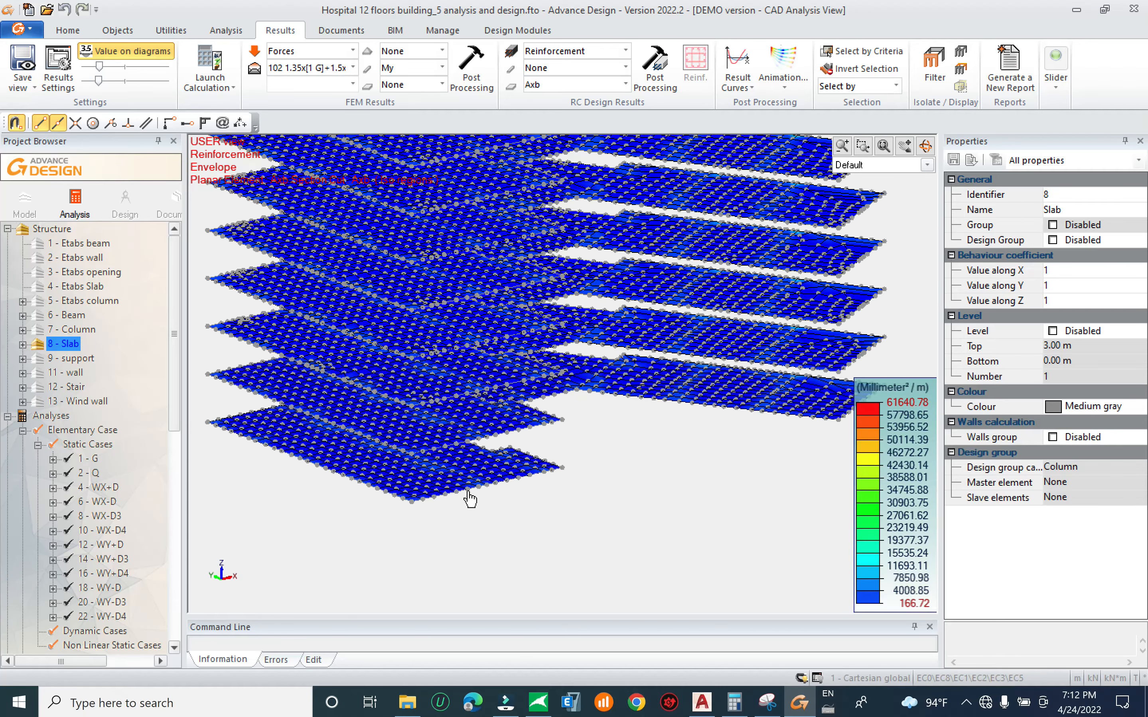
Isolate the lowest storey's slab in the model view
{"action": "left_click", "coordinate": [471, 495]}
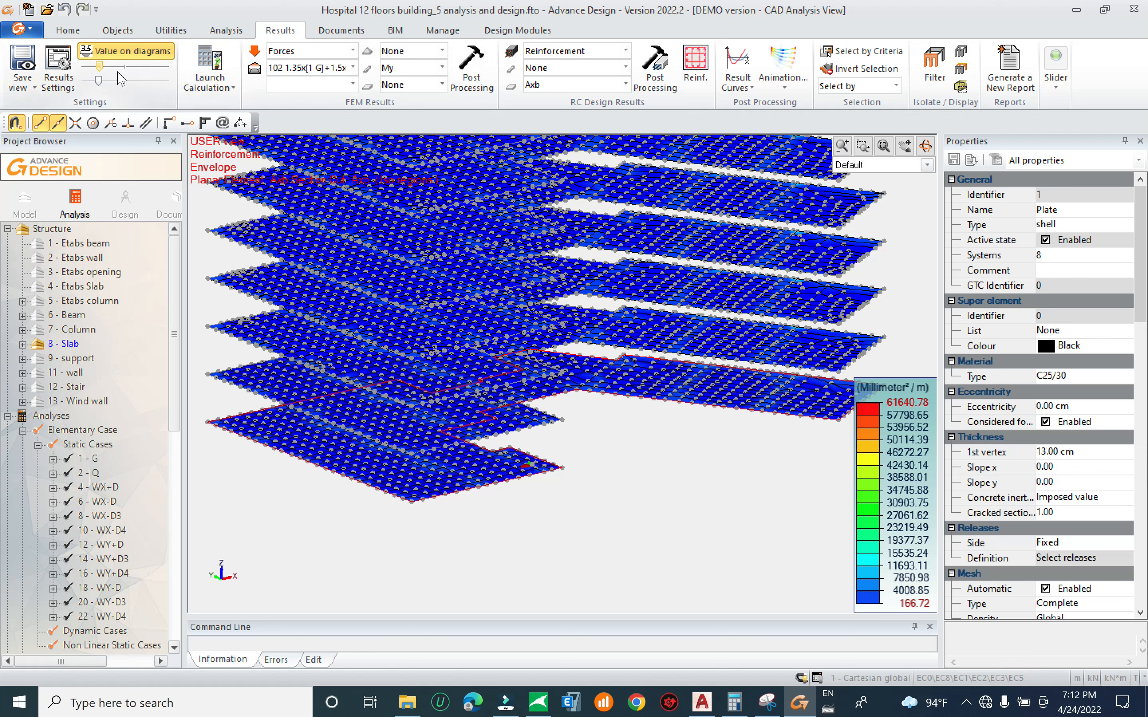
{"action": "left_click", "coordinate": [68, 31]}
{"action": "left_click", "coordinate": [559, 395]}
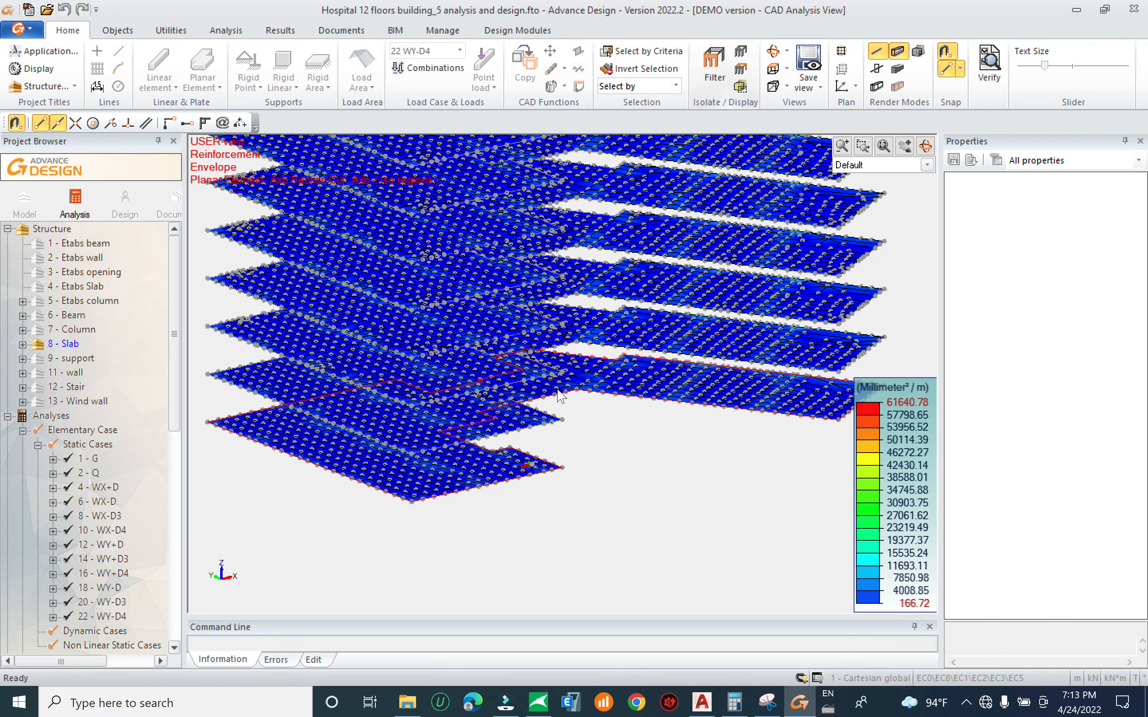
{"action": "middle_click_drag", "start_coordinate": [599, 416], "coordinate": [614, 374]}
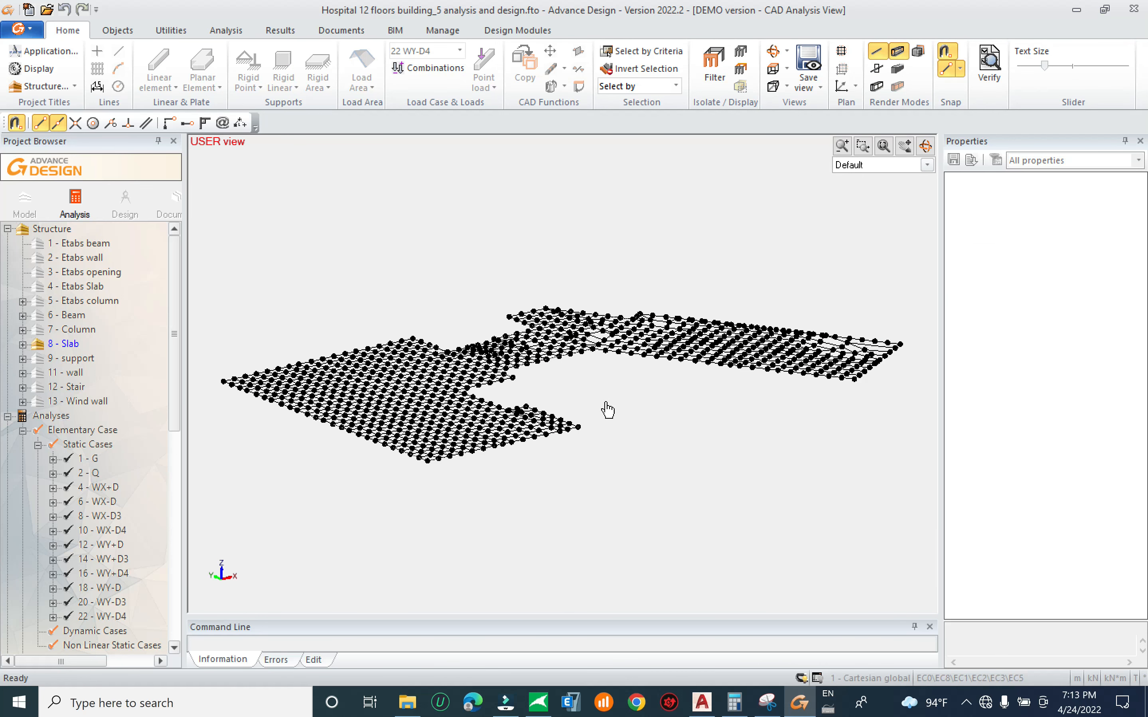
Set the FEM force results to None for linear elements and Mxx for planar elements, and display them on the isolated slab
{"action": "left_click", "coordinate": [237, 31]}
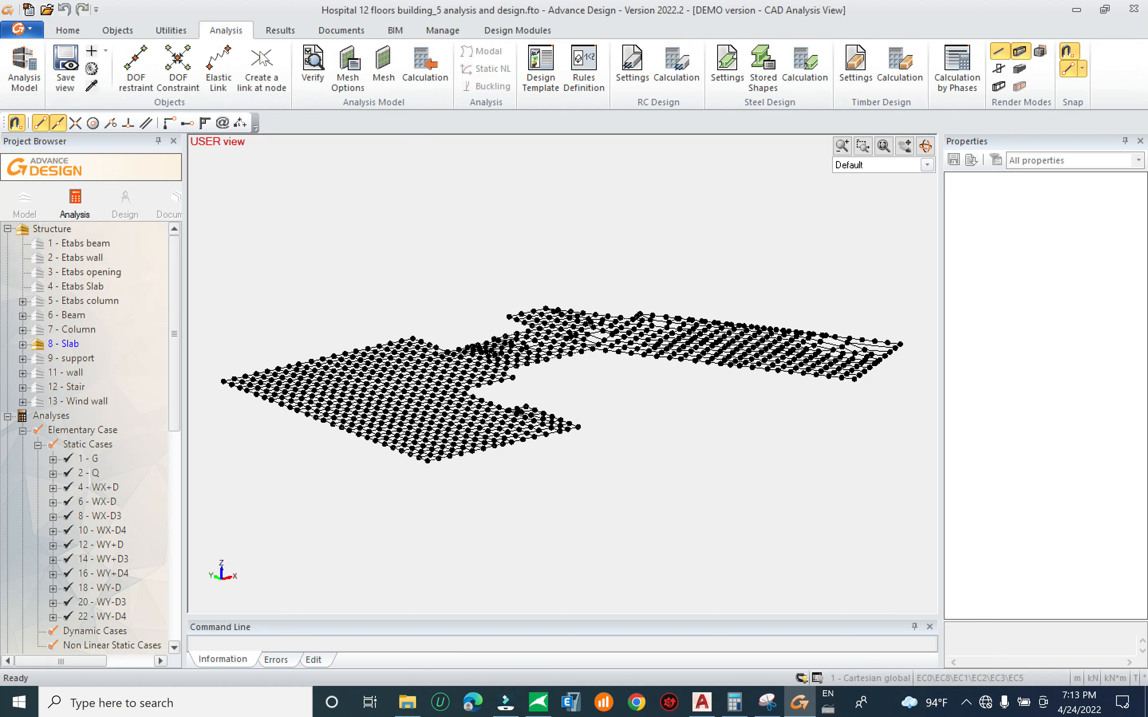
{"action": "left_click", "coordinate": [283, 30]}
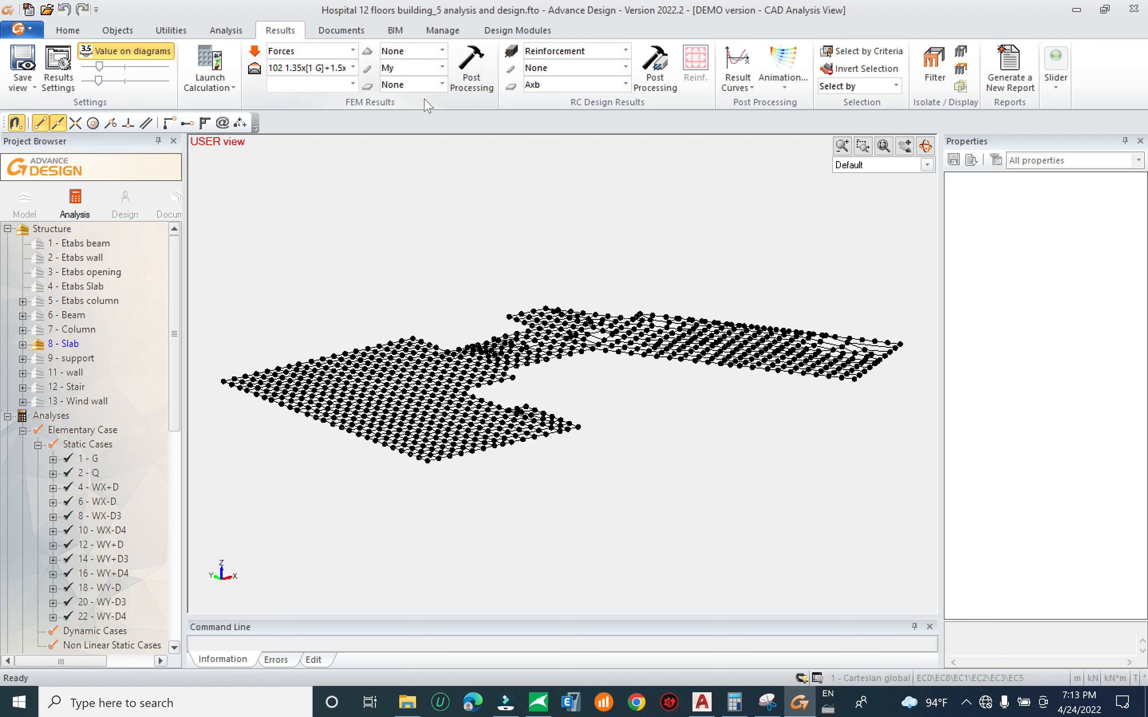
{"action": "left_click", "coordinate": [638, 386]}
{"action": "left_click", "coordinate": [437, 67]}
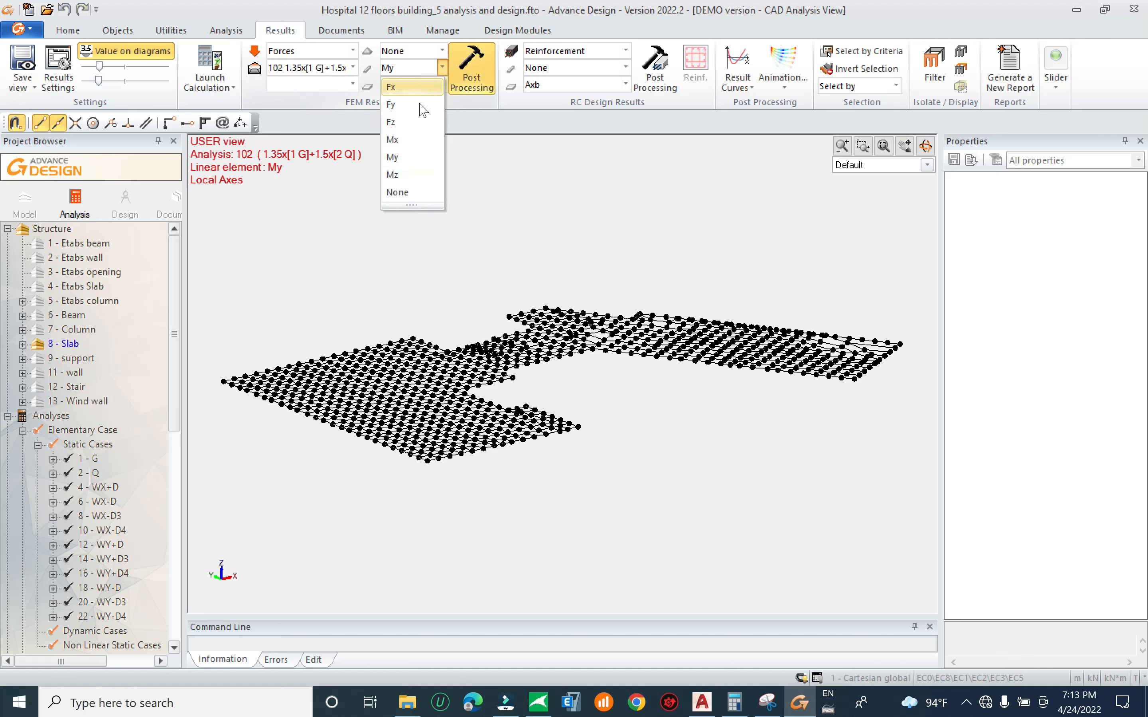
{"action": "left_click", "coordinate": [415, 198]}
{"action": "left_click", "coordinate": [441, 85]}
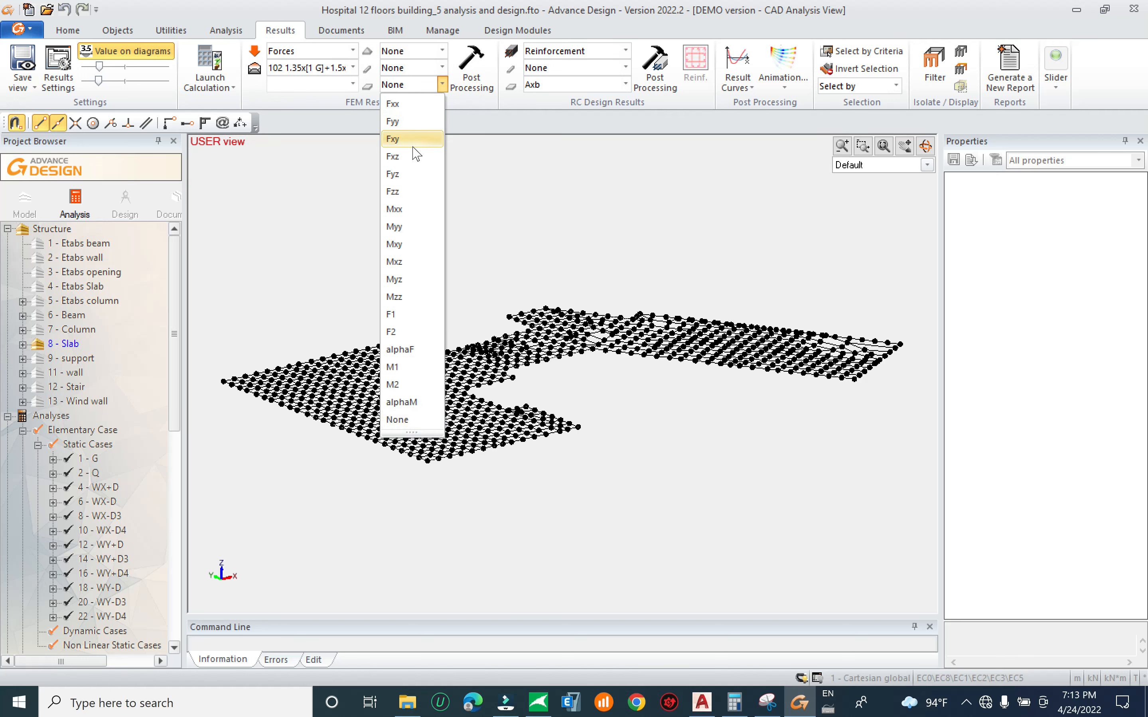
{"action": "left_click", "coordinate": [410, 209]}
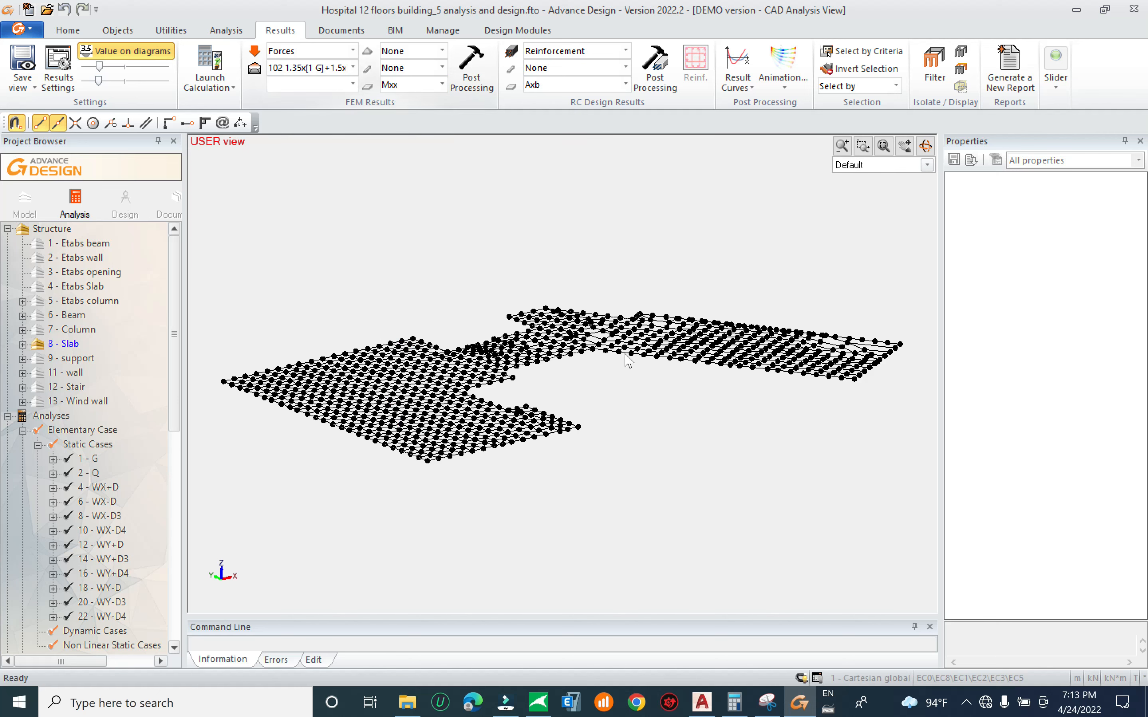
{"action": "middle_click_drag", "start_coordinate": [716, 439], "coordinate": [682, 492]}
{"action": "scroll", "coordinate": [541, 465], "scroll_direction": "down", "scroll_amount": 1}
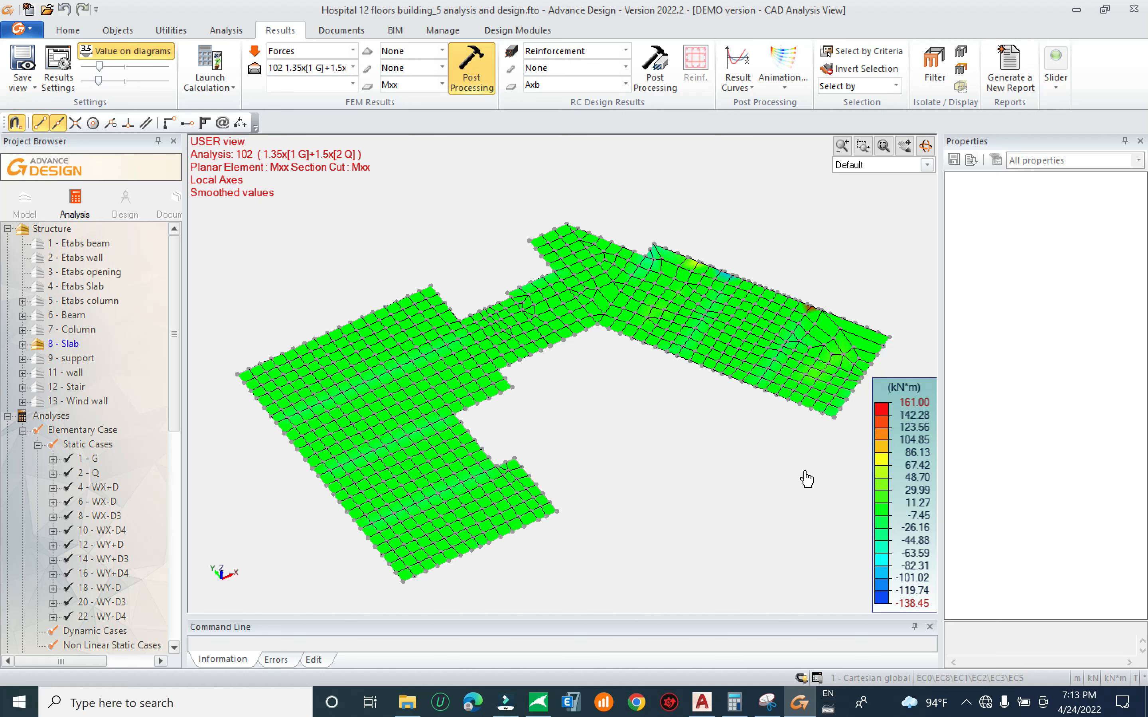
{"action": "middle_click_drag", "start_coordinate": [783, 477], "coordinate": [751, 481]}
{"action": "scroll", "coordinate": [634, 469], "scroll_direction": "up", "scroll_amount": 3}
{"action": "scroll", "coordinate": [639, 433], "scroll_direction": "down", "scroll_amount": 2}
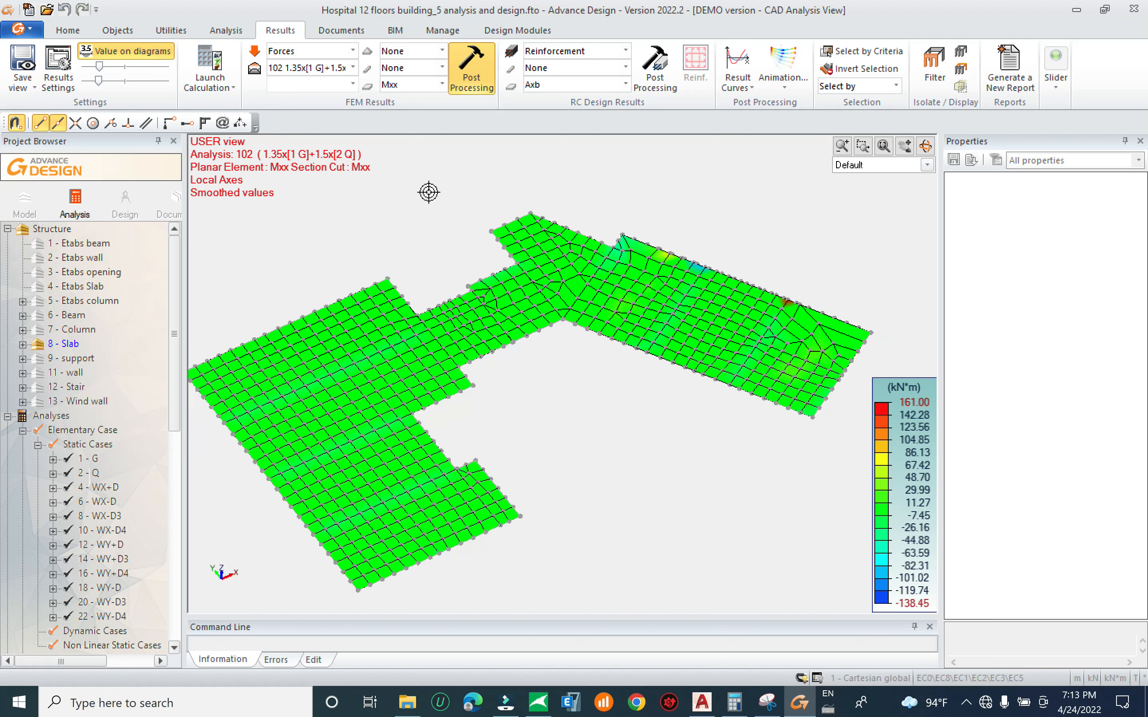
Display the slab's Myy bending moment results for combination 102
{"action": "left_click", "coordinate": [418, 84]}
{"action": "left_click", "coordinate": [430, 219]}
{"action": "left_click", "coordinate": [472, 68]}
{"action": "left_click", "coordinate": [473, 71]}
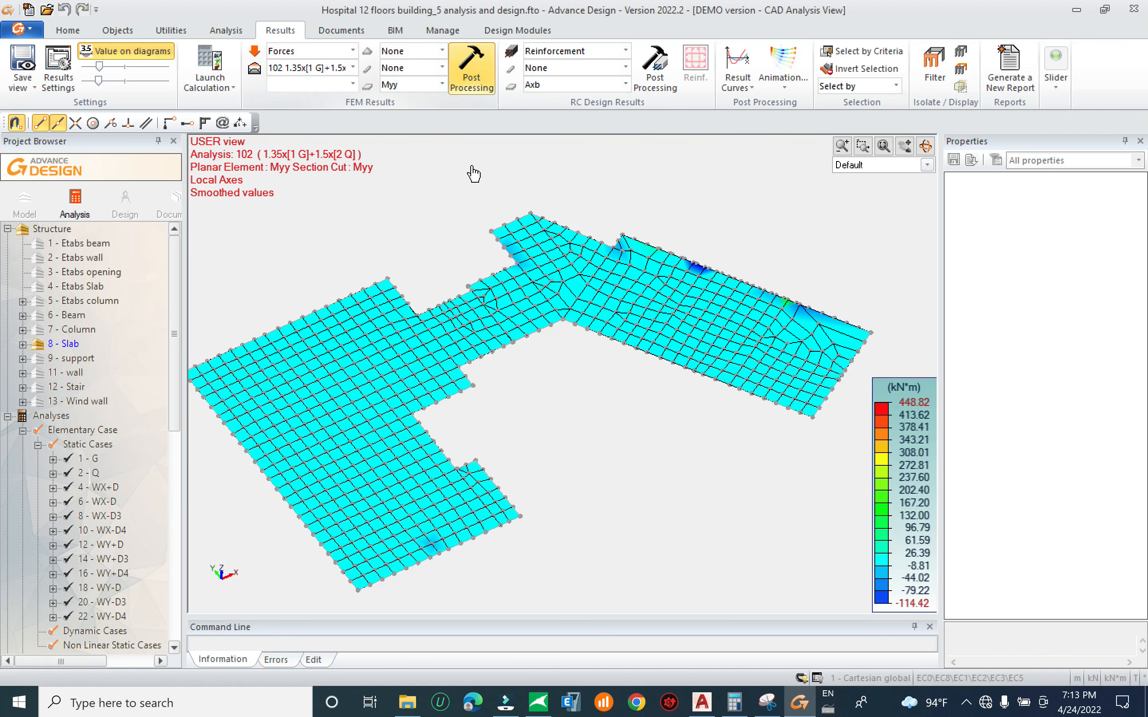
{"action": "middle_click_drag", "start_coordinate": [591, 387], "coordinate": [605, 379]}
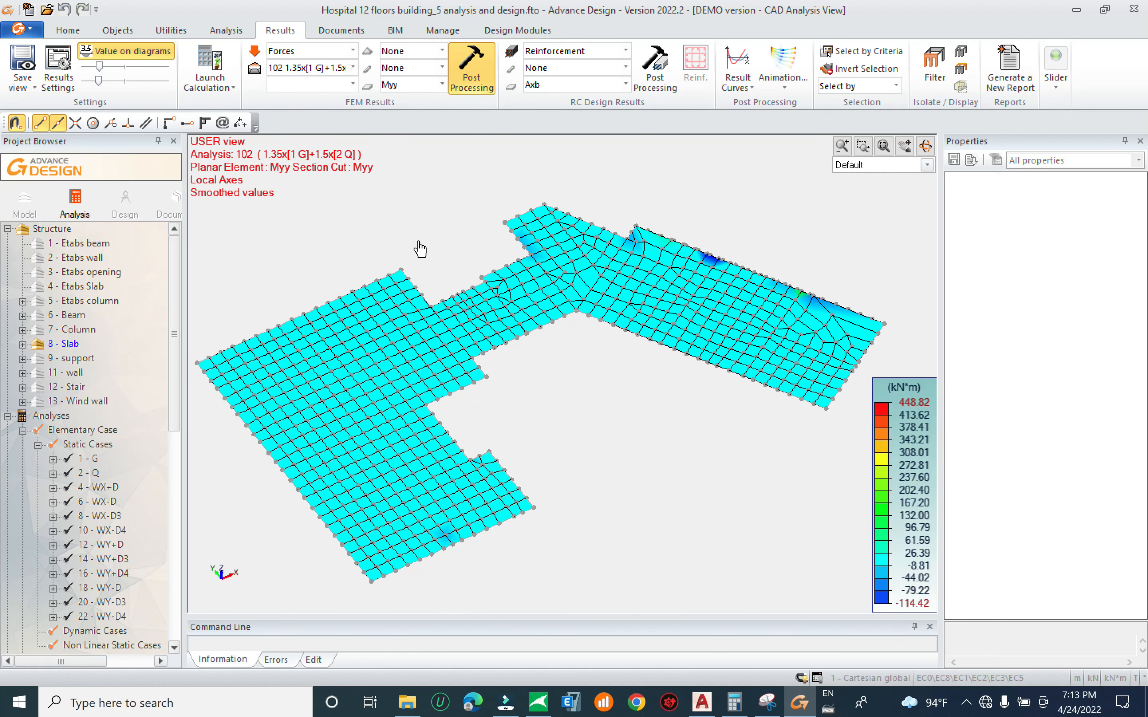
Browse the load cases and combinations, reselect 102 1.35x[1 G]+1.5x[2 Q] and regenerate the slab's Myy results
{"action": "left_click", "coordinate": [311, 51]}
{"action": "left_click", "coordinate": [311, 50]}
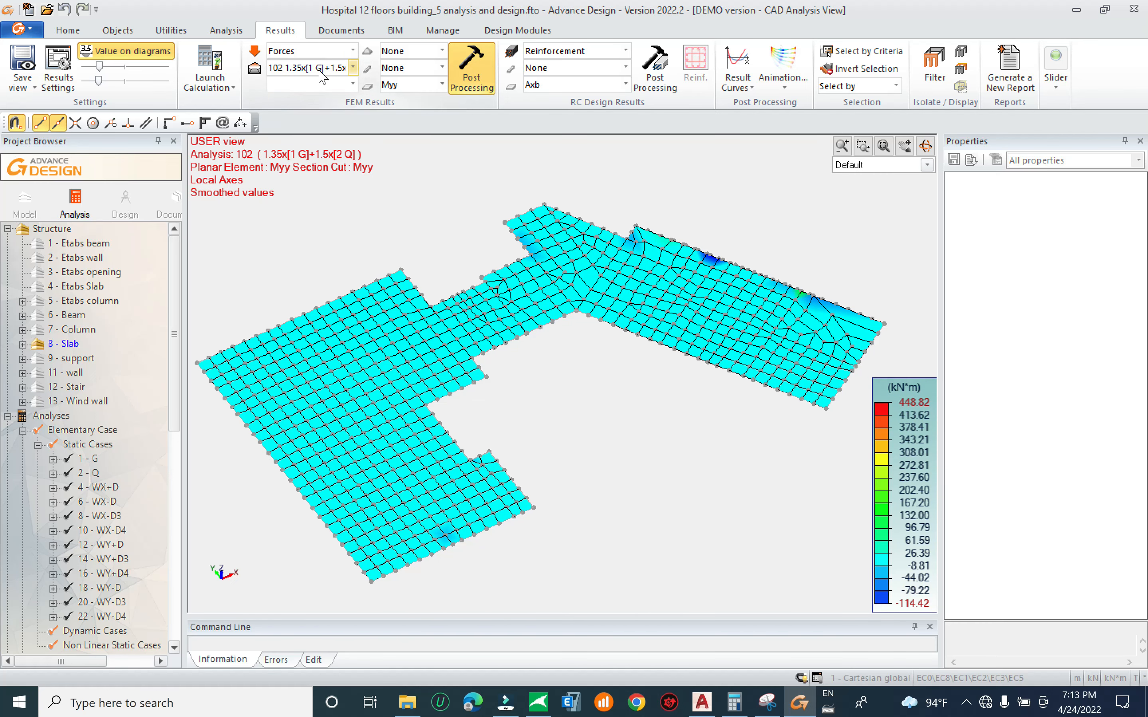
{"action": "left_click", "coordinate": [320, 71]}
{"action": "scroll", "coordinate": [418, 214], "scroll_direction": "up", "scroll_amount": 3}
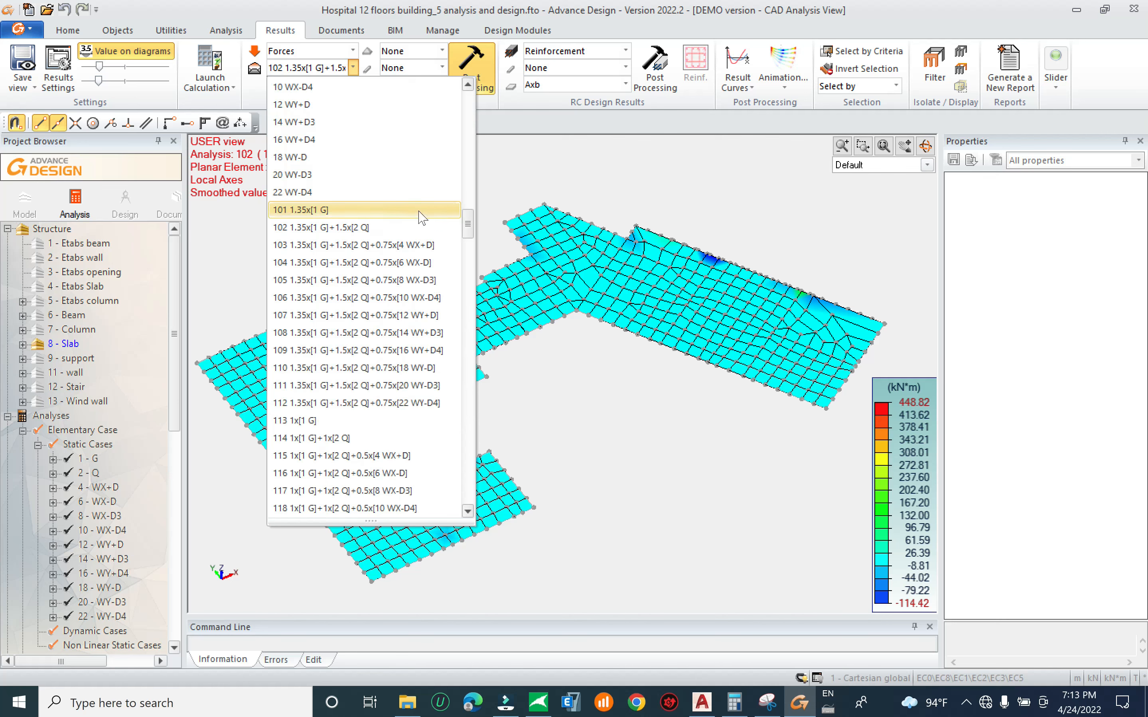
{"action": "scroll", "coordinate": [420, 216], "scroll_direction": "up", "scroll_amount": 3}
{"action": "scroll", "coordinate": [404, 271], "scroll_direction": "down", "scroll_amount": 4}
{"action": "left_click", "coordinate": [379, 211]}
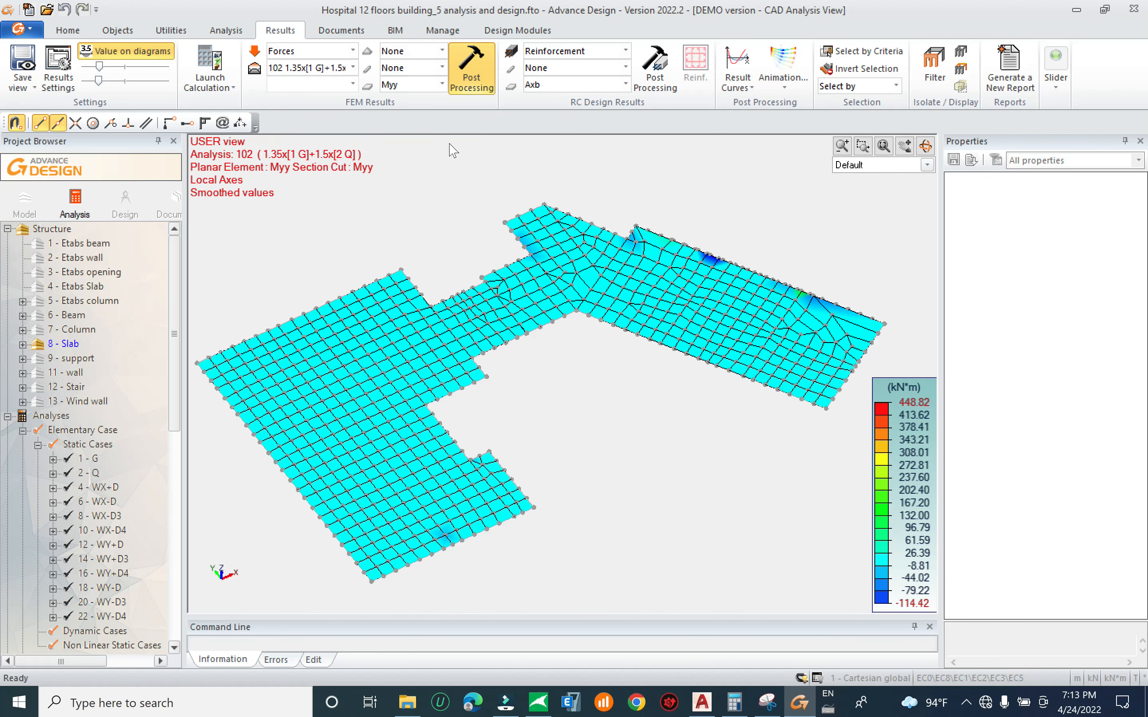
{"action": "left_click", "coordinate": [469, 85]}
Examine the Myy moment values on the mesh elements across the slab's larger wing
{"action": "scroll", "coordinate": [408, 531], "scroll_direction": "up", "scroll_amount": 3}
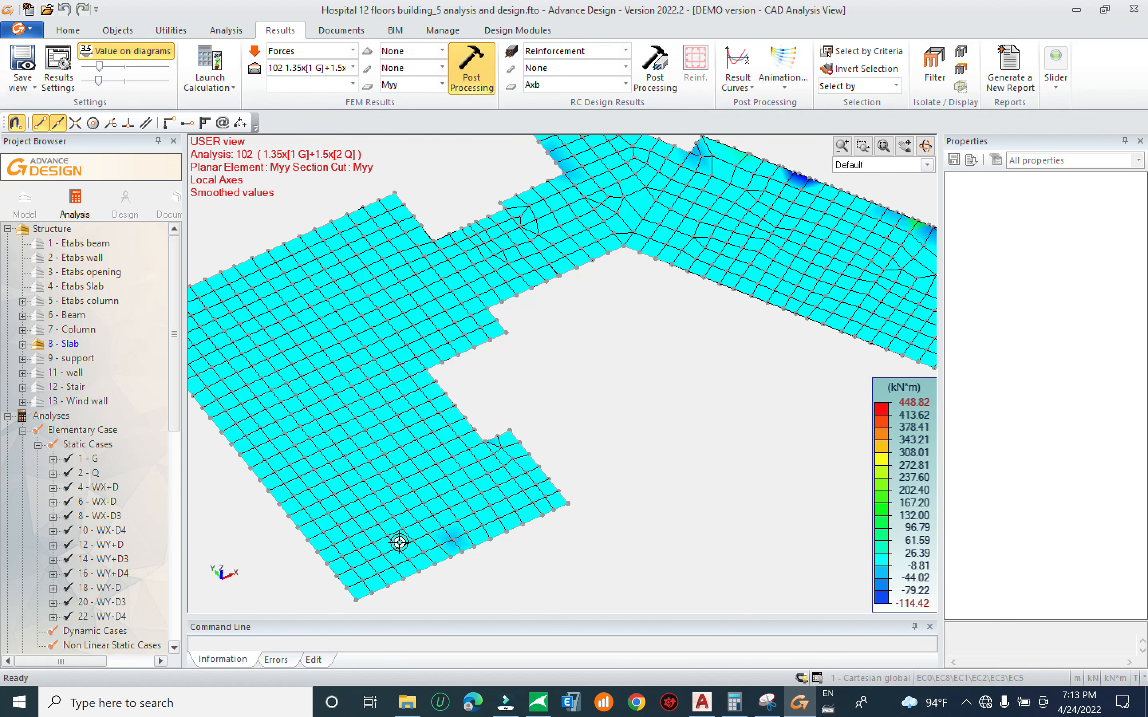
{"action": "scroll", "coordinate": [479, 536], "scroll_direction": "up", "scroll_amount": 2}
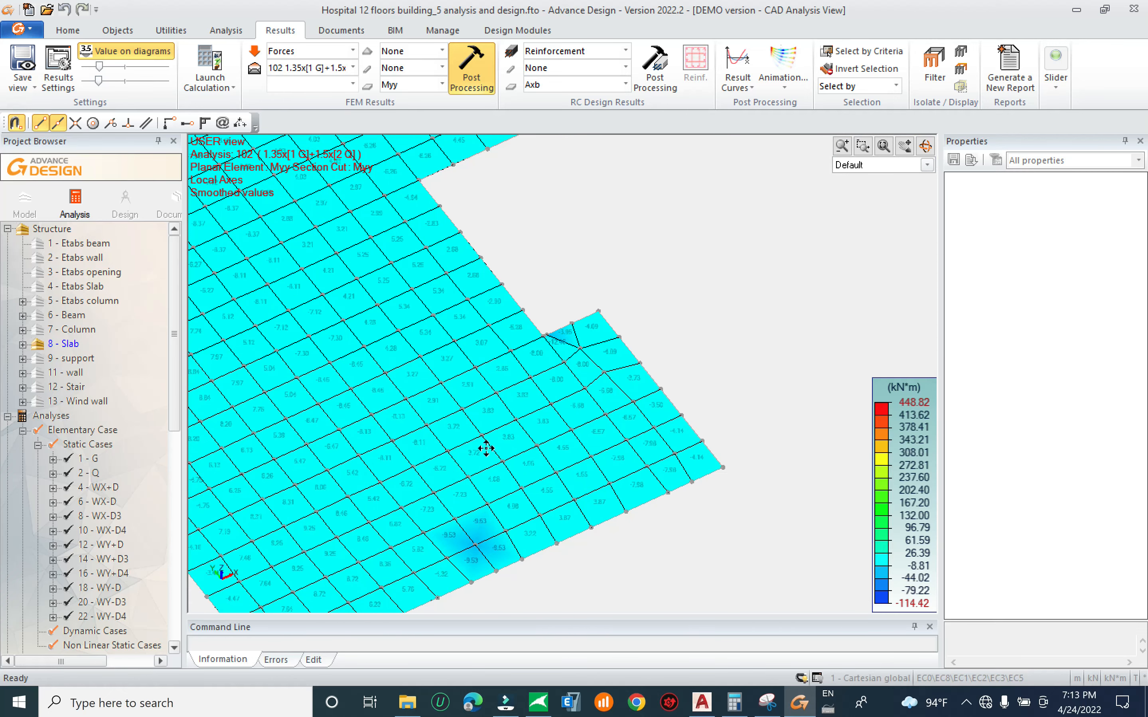
{"action": "middle_click_drag", "start_coordinate": [463, 458], "coordinate": [670, 441]}
{"action": "middle_click_drag", "start_coordinate": [372, 254], "coordinate": [569, 494]}
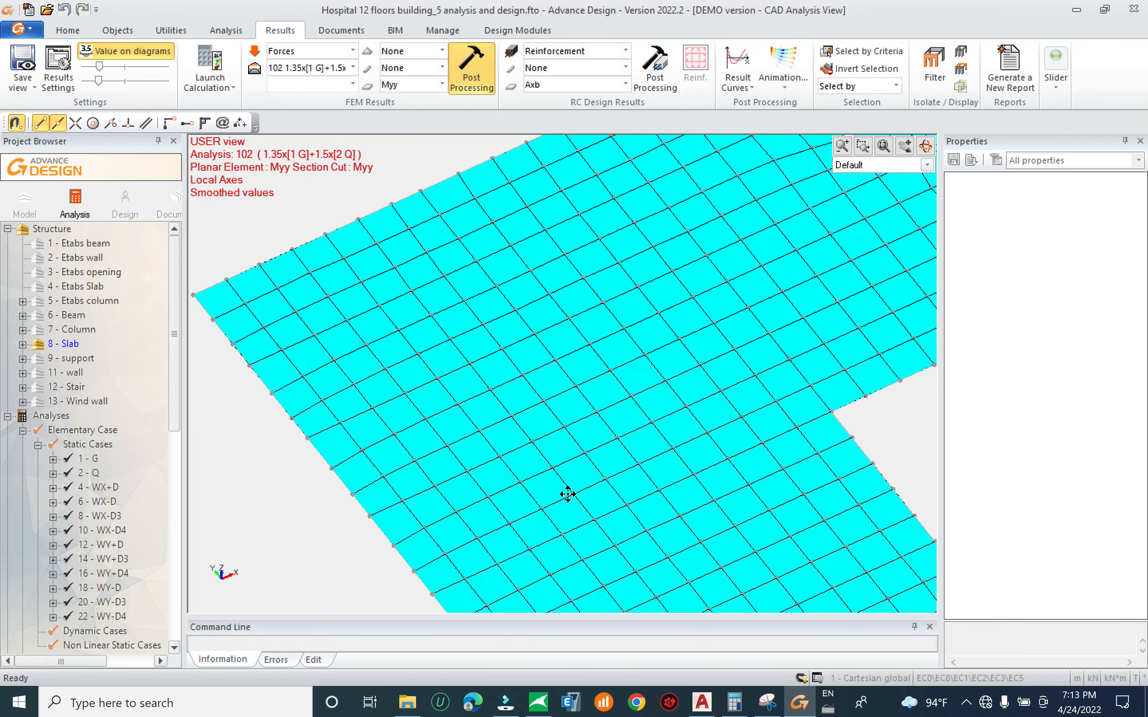
{"action": "middle_click_drag", "start_coordinate": [653, 405], "coordinate": [451, 246]}
Switch the slab's force results back to Mxx and examine their distribution over the whole slab
{"action": "left_click", "coordinate": [422, 86]}
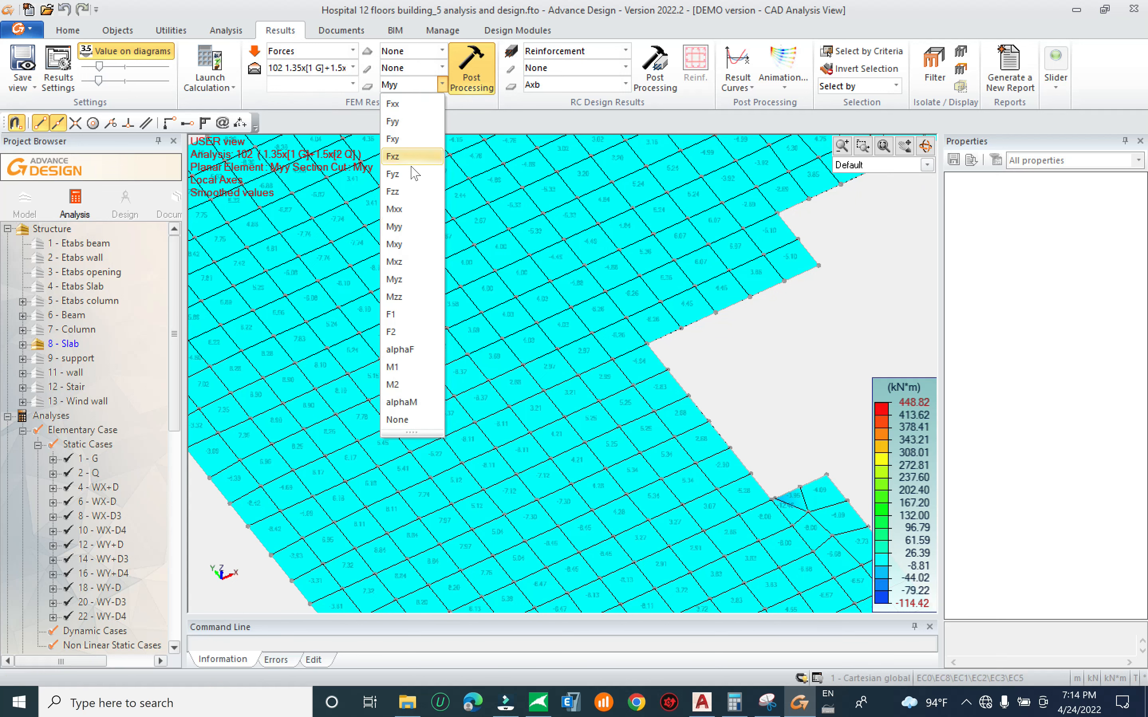
{"action": "left_click", "coordinate": [427, 207]}
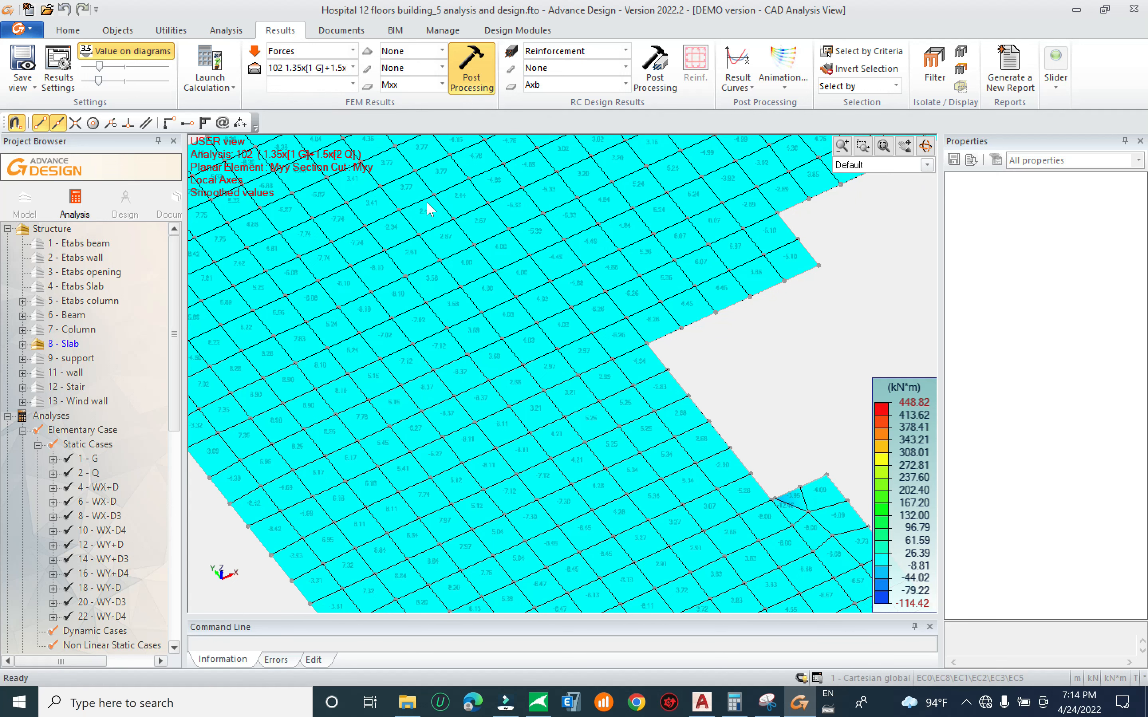
{"action": "left_click", "coordinate": [475, 73]}
{"action": "left_click", "coordinate": [460, 58]}
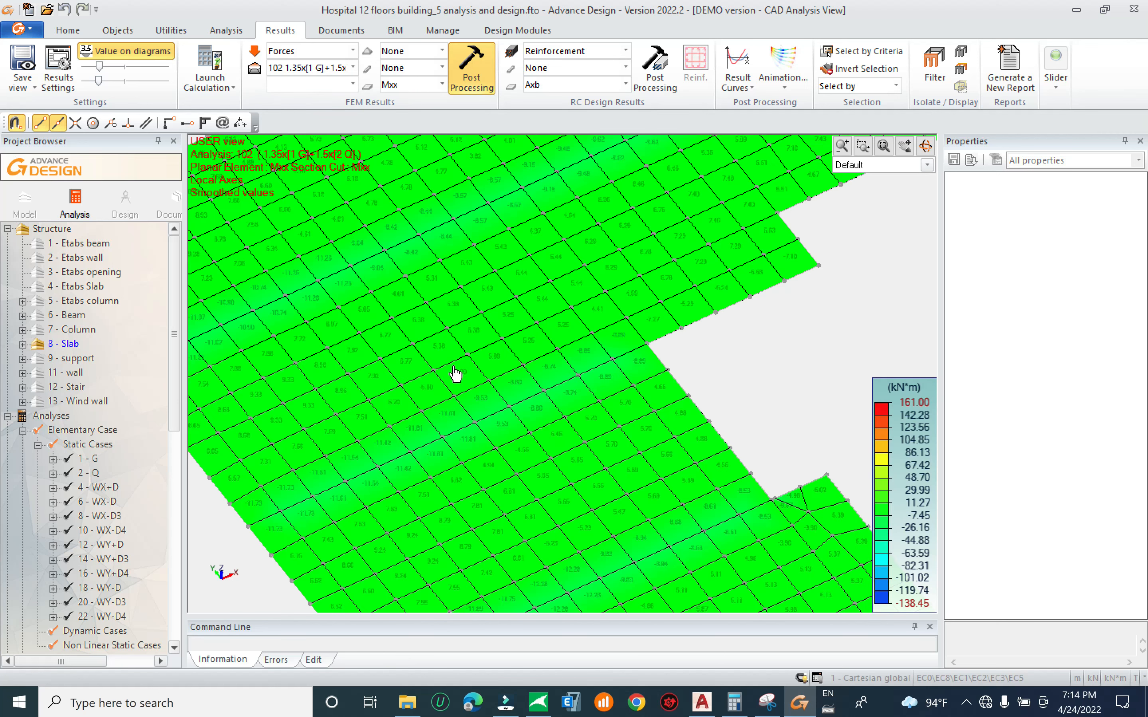
{"action": "scroll", "coordinate": [456, 368], "scroll_direction": "down", "scroll_amount": 2}
{"action": "scroll", "coordinate": [482, 408], "scroll_direction": "down", "scroll_amount": 2}
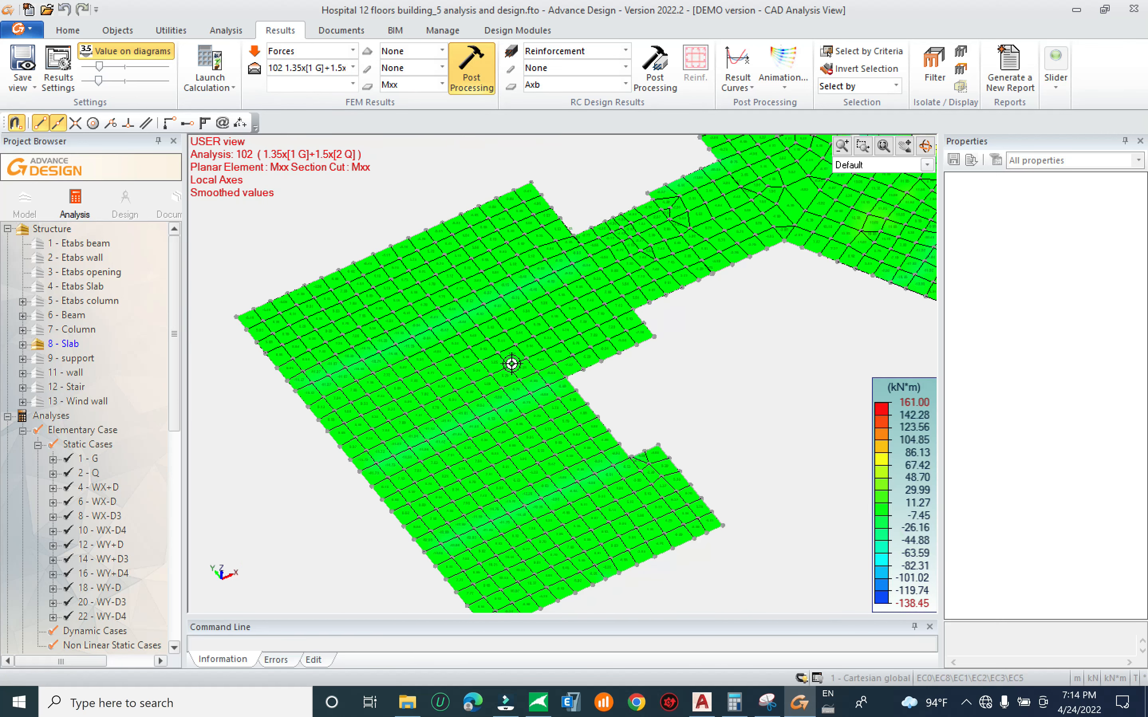
{"action": "scroll", "coordinate": [503, 358], "scroll_direction": "down", "scroll_amount": 2}
{"action": "scroll", "coordinate": [404, 383], "scroll_direction": "down", "scroll_amount": 2}
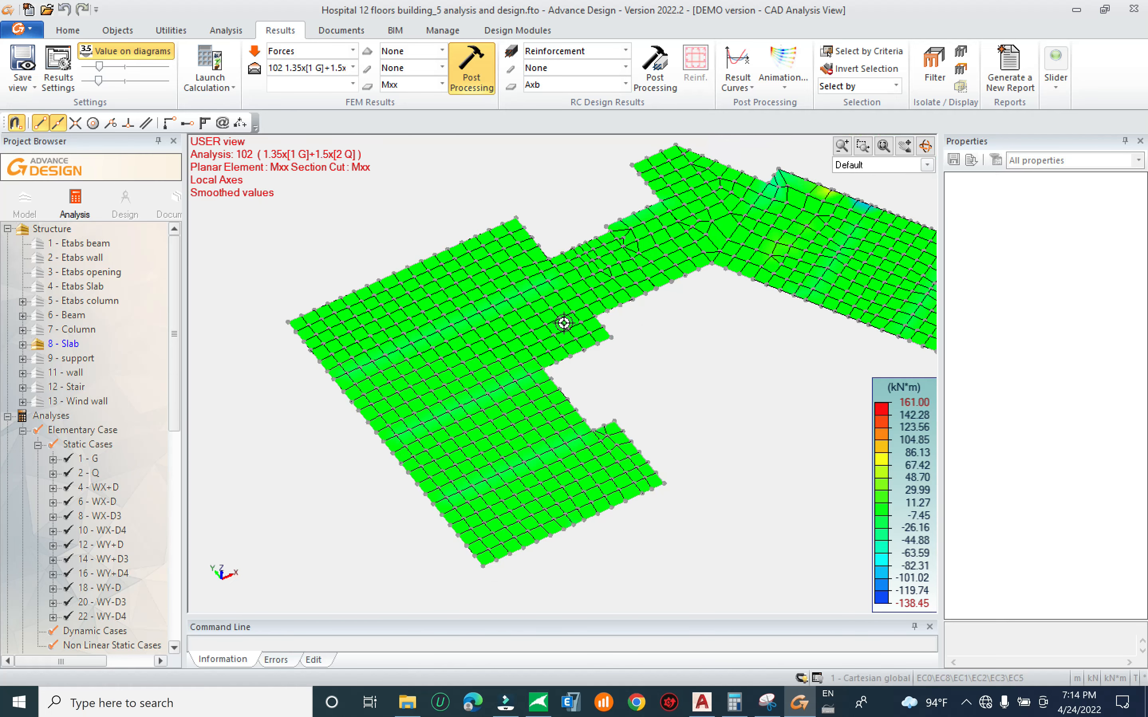
Display the Axb reinforcement results over the whole slab in place of the Mxx moments
{"action": "middle_click_drag", "start_coordinate": [544, 325], "coordinate": [397, 325]}
{"action": "scroll", "coordinate": [498, 335], "scroll_direction": "down", "scroll_amount": 1}
{"action": "scroll", "coordinate": [503, 332], "scroll_direction": "down", "scroll_amount": 2}
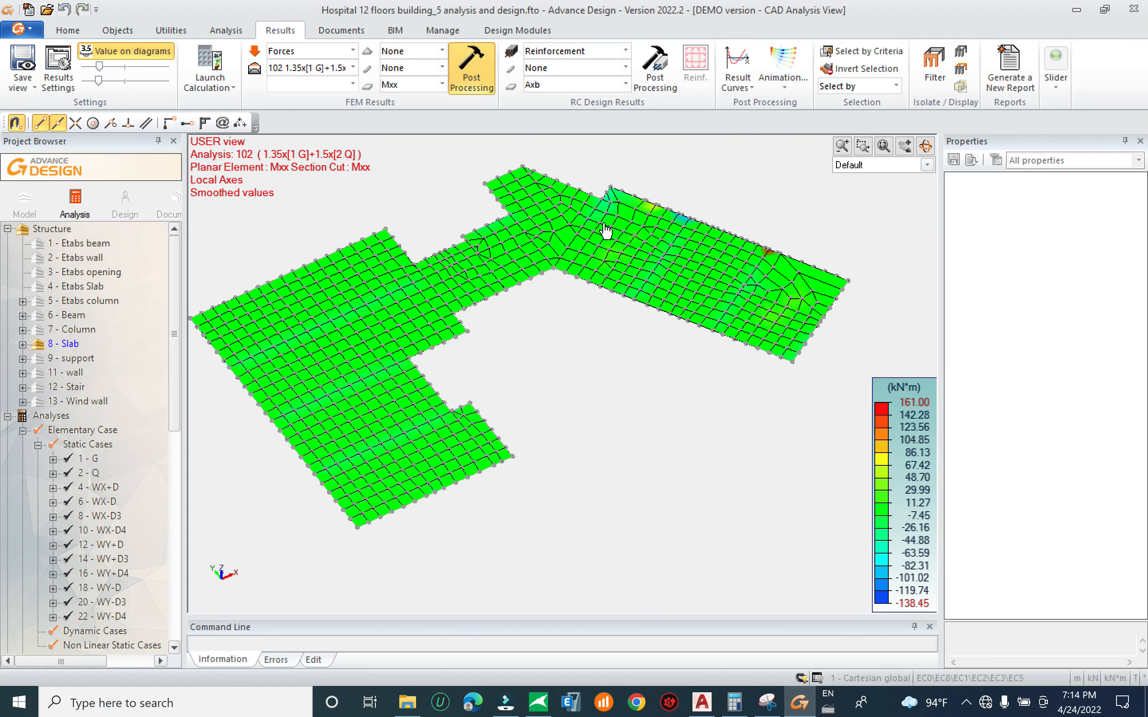
{"action": "left_click", "coordinate": [584, 88]}
{"action": "left_click", "coordinate": [566, 106]}
{"action": "left_click", "coordinate": [665, 67]}
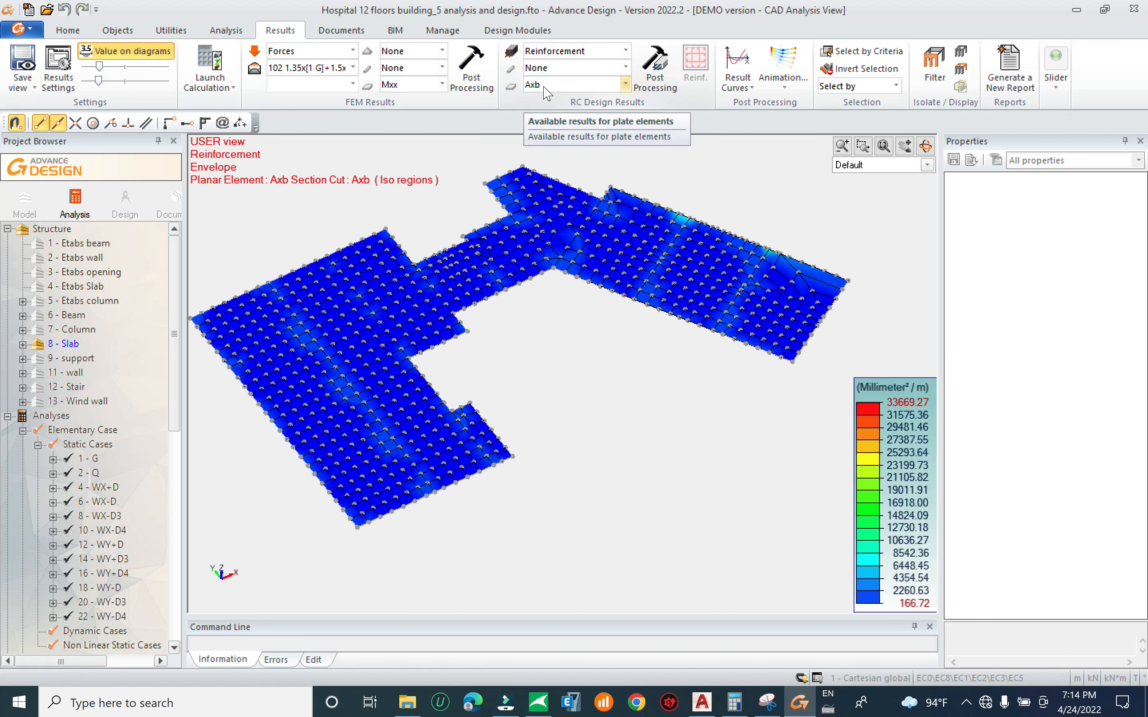
Generate the slab's Ayb reinforcement results, followed by its Axt reinforcement results
{"action": "left_click", "coordinate": [546, 85]}
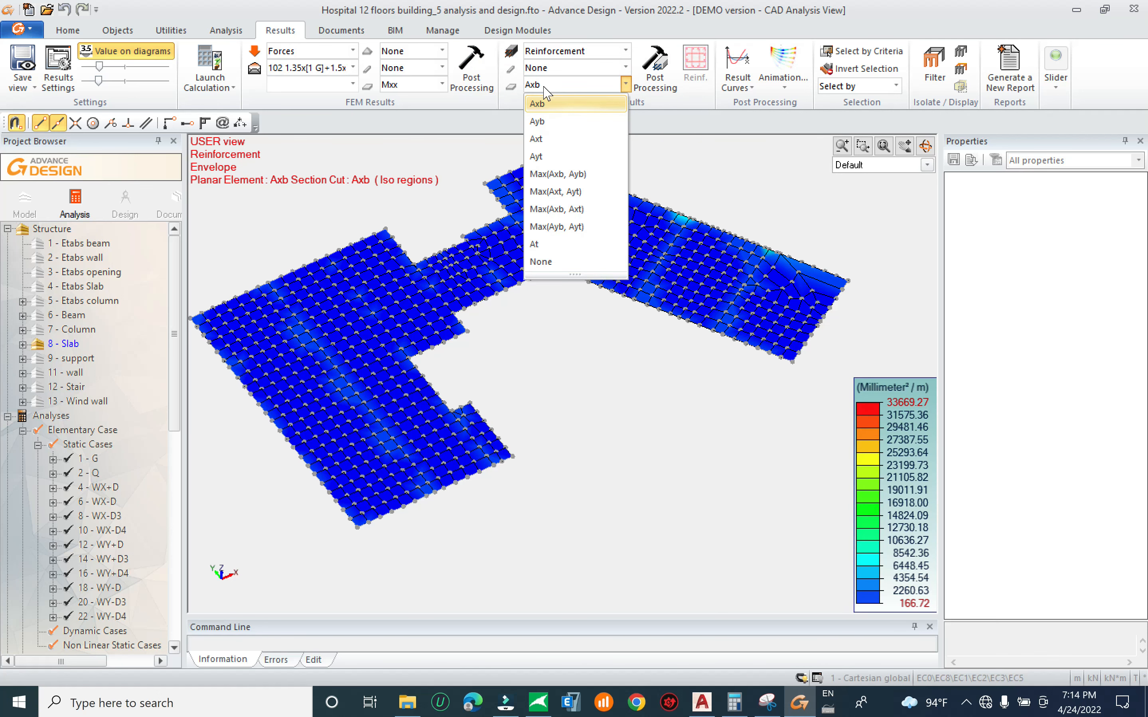
{"action": "left_click", "coordinate": [555, 122]}
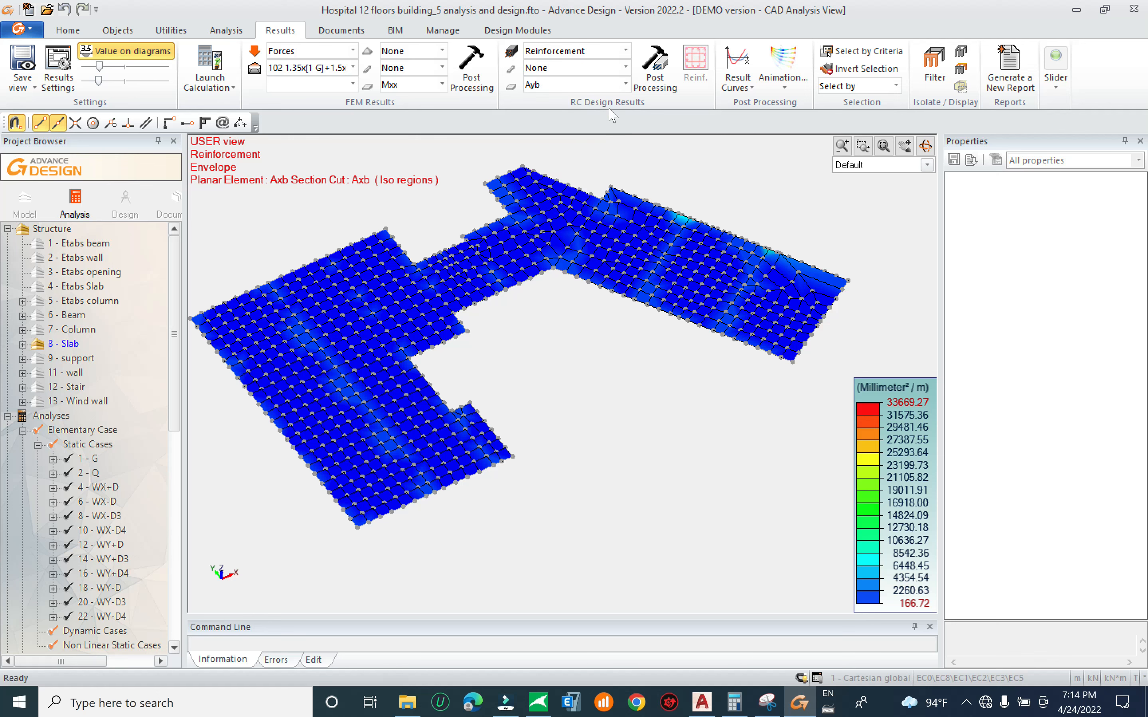
{"action": "left_click", "coordinate": [654, 76]}
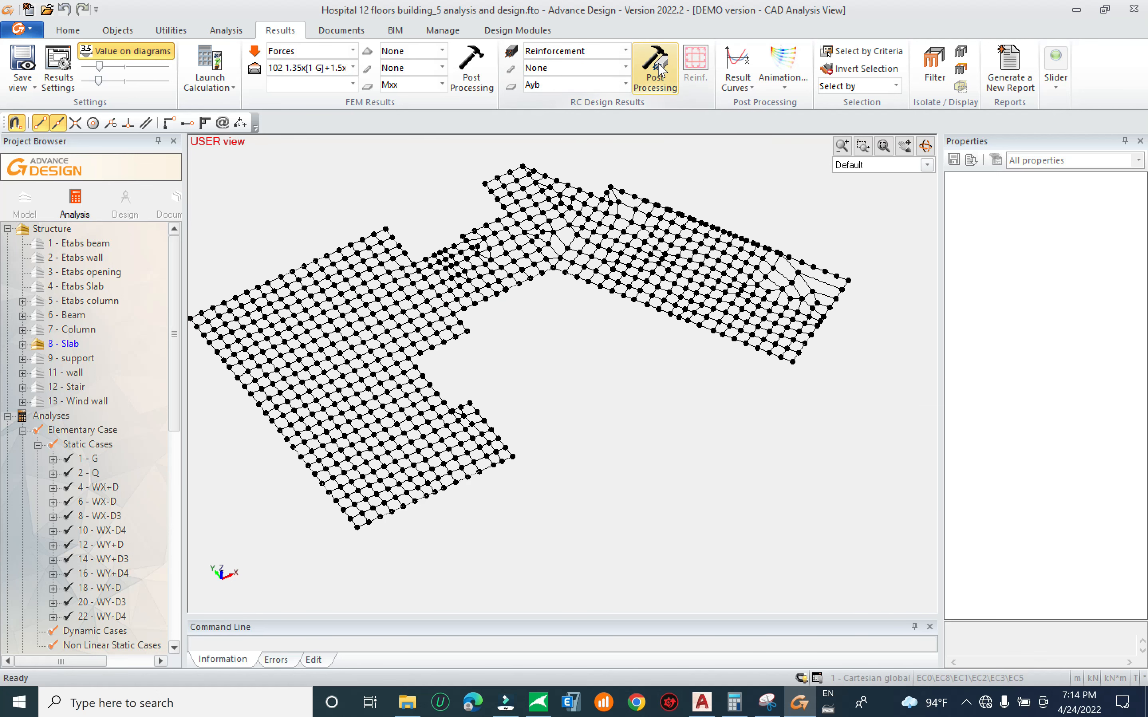
{"action": "left_click", "coordinate": [552, 86]}
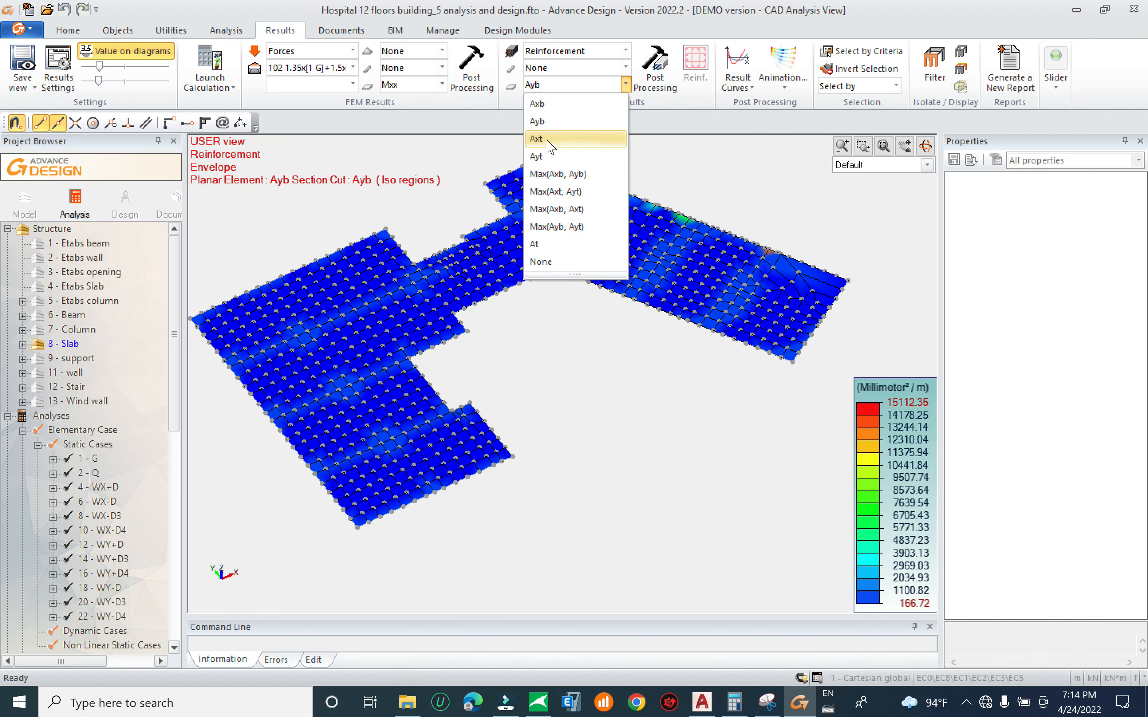
{"action": "left_click", "coordinate": [546, 143]}
{"action": "left_click", "coordinate": [655, 69]}
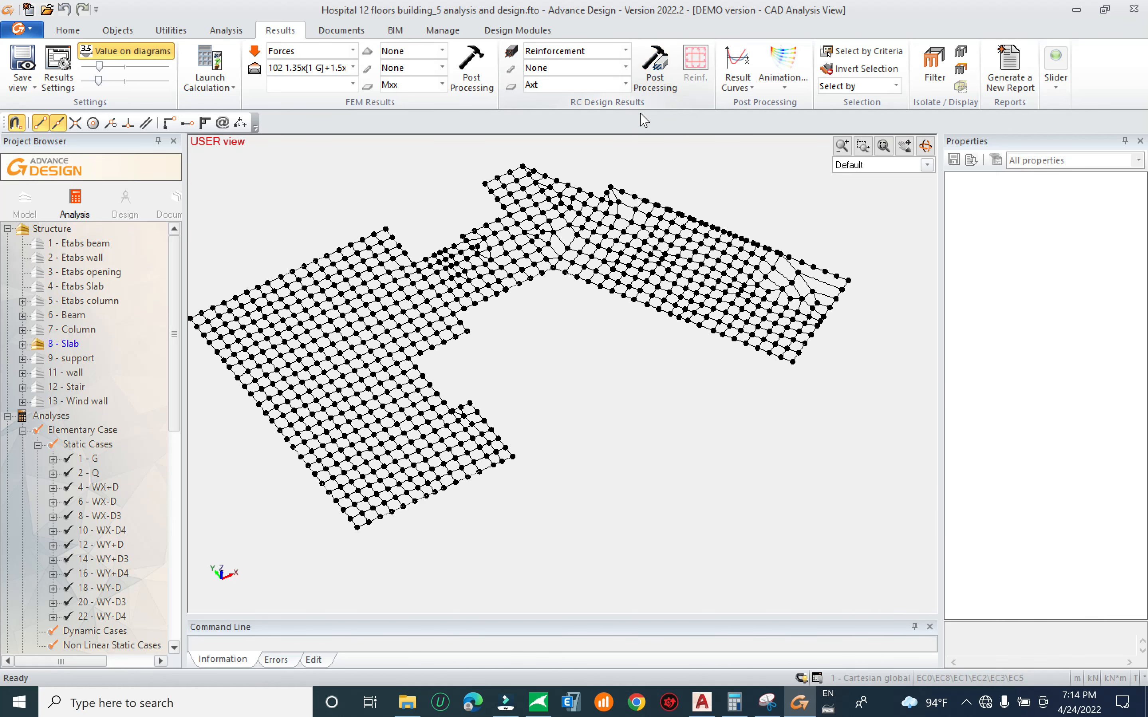
Display the slab's Ayt reinforcement results
{"action": "left_click", "coordinate": [562, 90]}
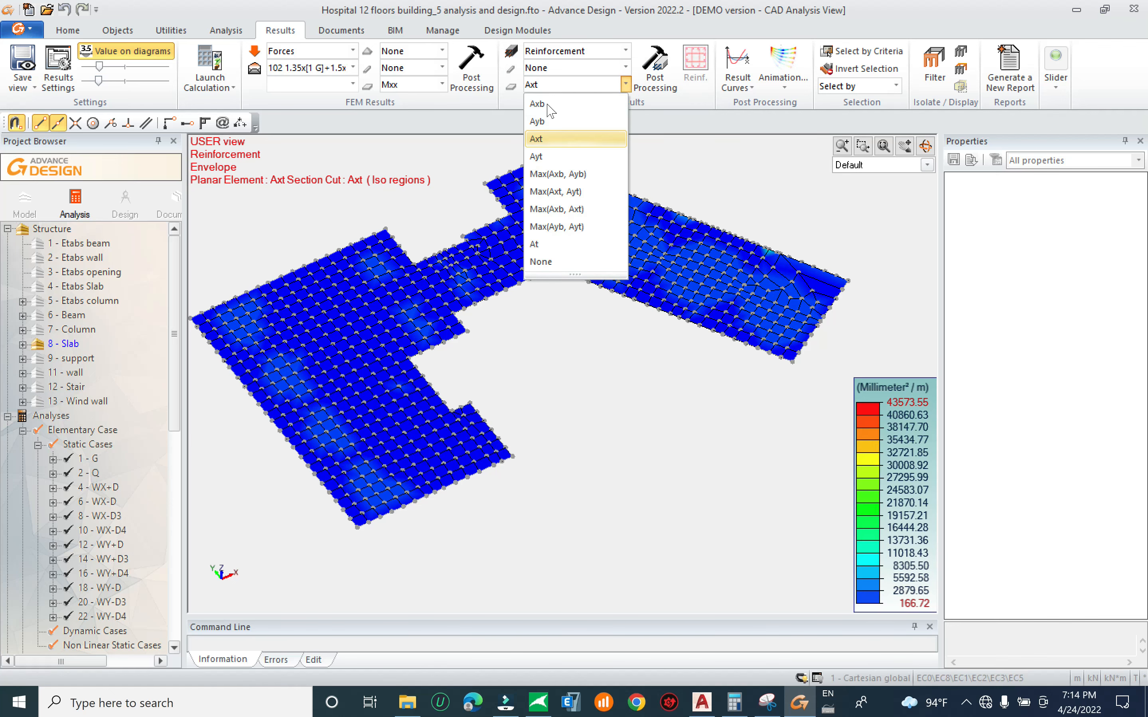
{"action": "left_click", "coordinate": [541, 157]}
{"action": "left_click", "coordinate": [667, 70]}
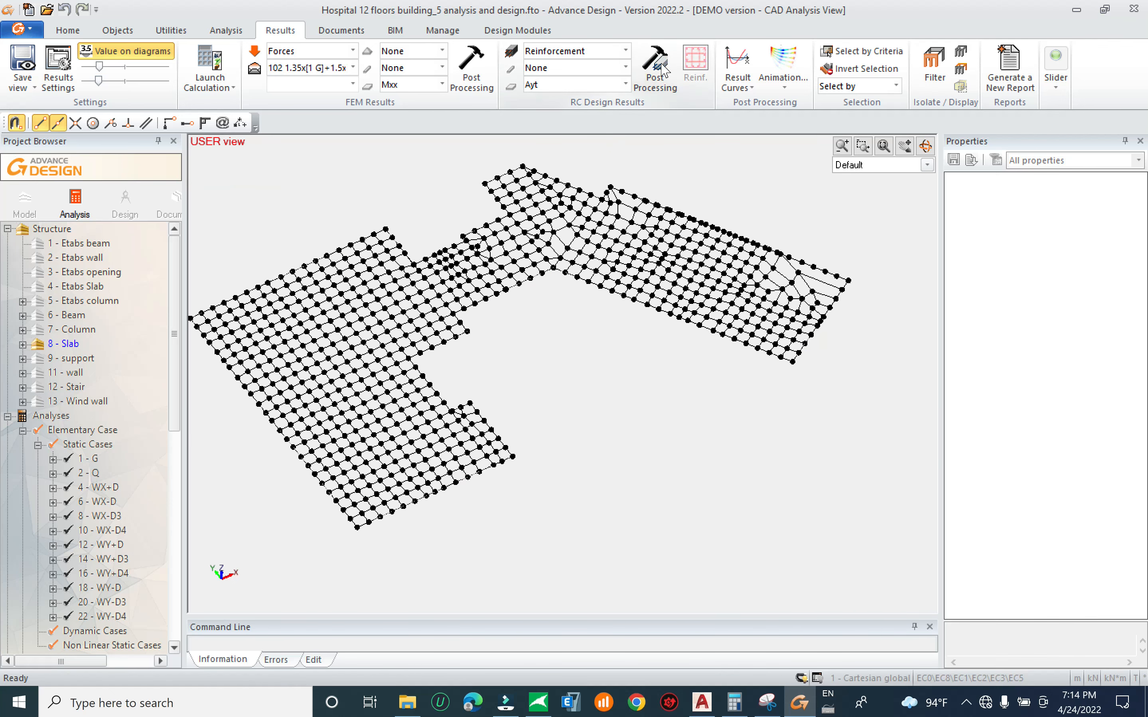
{"action": "left_click", "coordinate": [664, 71]}
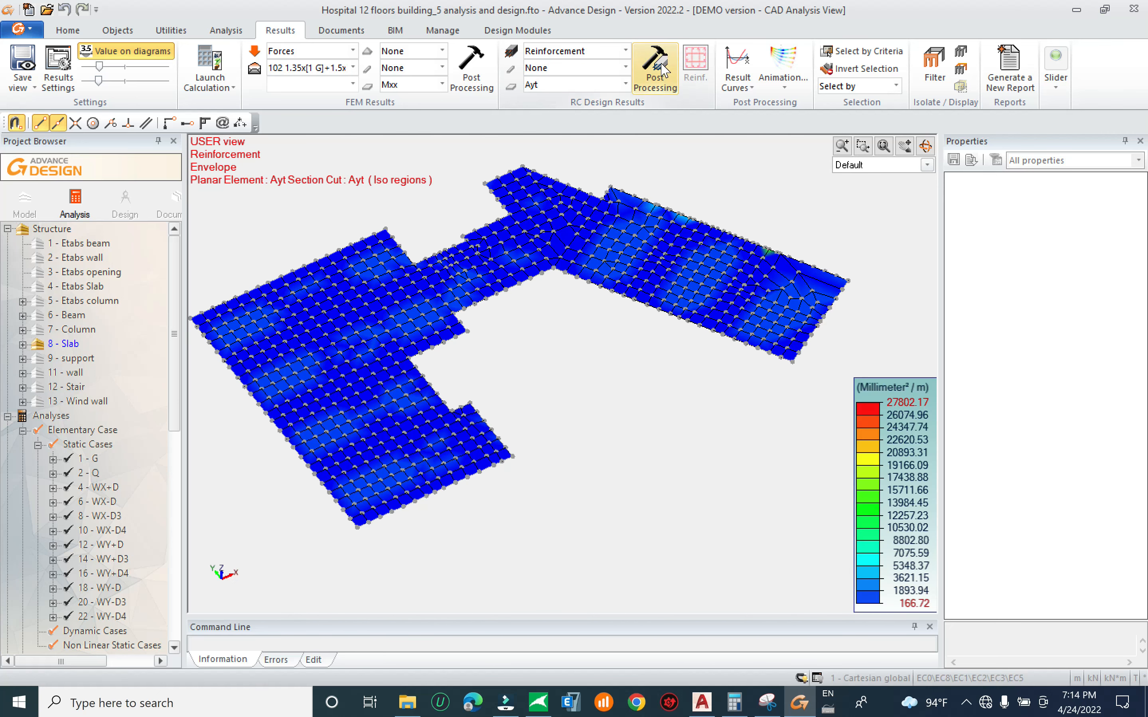
Examine the Ayt reinforcement values on the mesh elements of both slab wings, including the peak along the angled wing's outer edge
{"action": "scroll", "coordinate": [485, 338], "scroll_direction": "up", "scroll_amount": 3}
{"action": "middle_click_drag", "start_coordinate": [696, 401], "coordinate": [788, 311]}
{"action": "scroll", "coordinate": [569, 436], "scroll_direction": "up", "scroll_amount": 4}
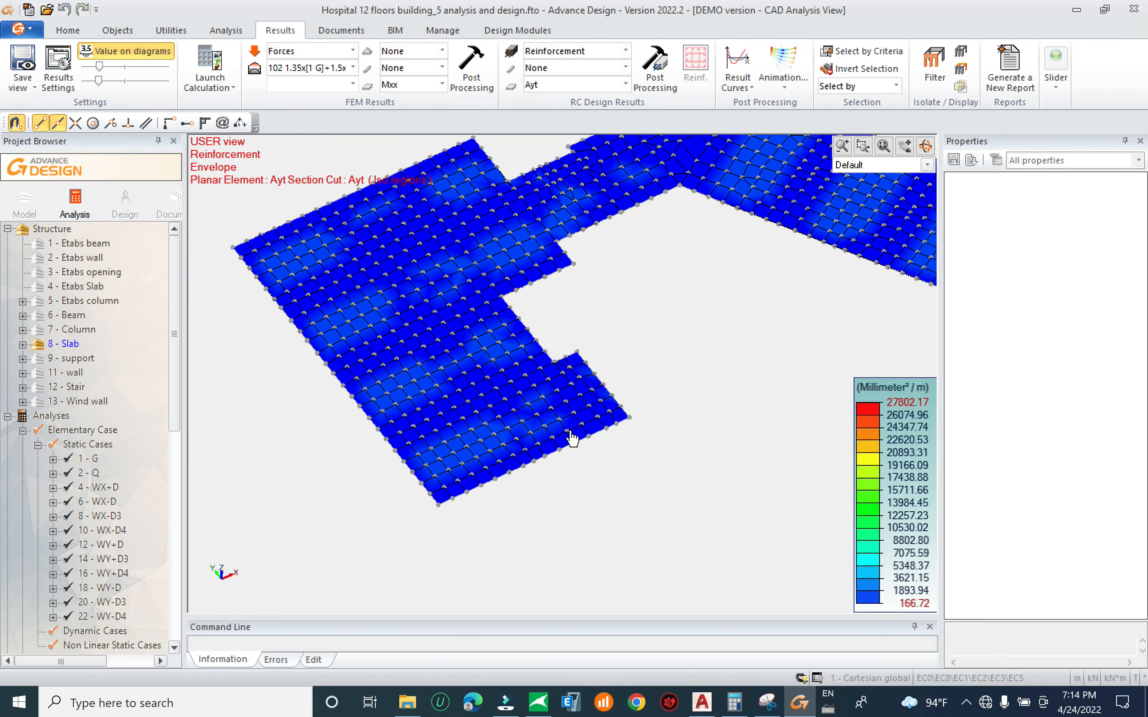
{"action": "scroll", "coordinate": [604, 456], "scroll_direction": "up", "scroll_amount": 3}
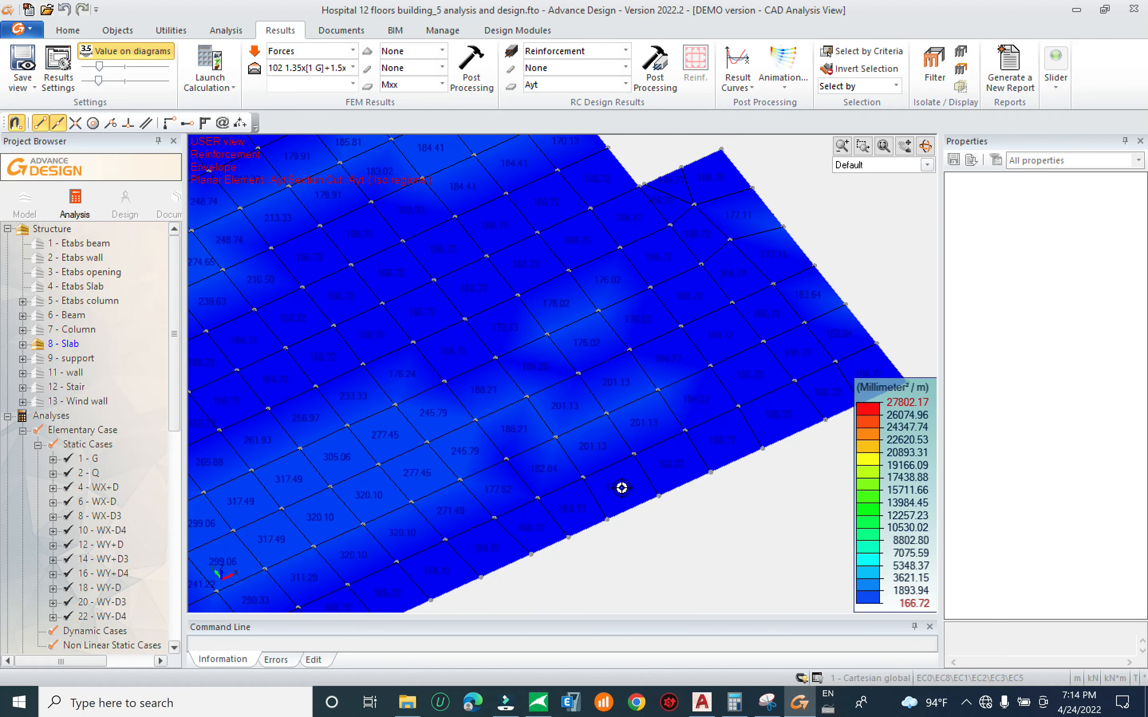
{"action": "scroll", "coordinate": [638, 506], "scroll_direction": "down", "scroll_amount": 5}
{"action": "middle_click_drag", "start_coordinate": [652, 321], "coordinate": [561, 323]}
{"action": "scroll", "coordinate": [792, 323], "scroll_direction": "up", "scroll_amount": 6}
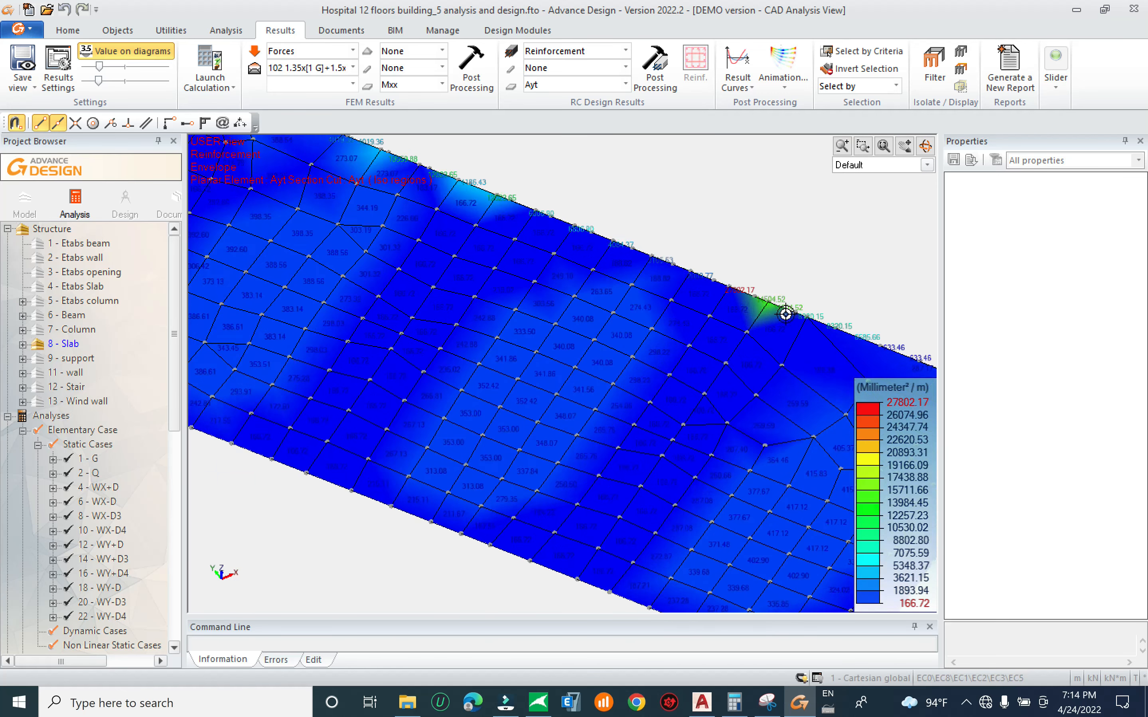
{"action": "scroll", "coordinate": [738, 323], "scroll_direction": "down", "scroll_amount": 2}
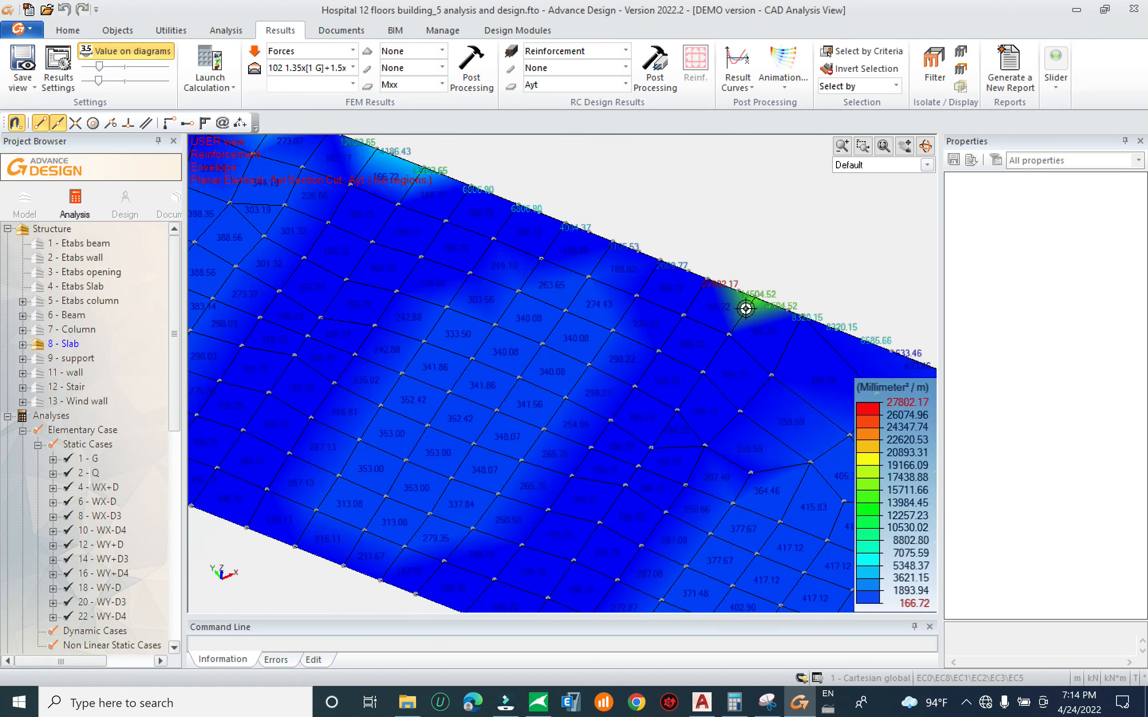
{"action": "scroll", "coordinate": [741, 324], "scroll_direction": "down", "scroll_amount": 3}
{"action": "middle_click_drag", "start_coordinate": [558, 318], "coordinate": [584, 310]}
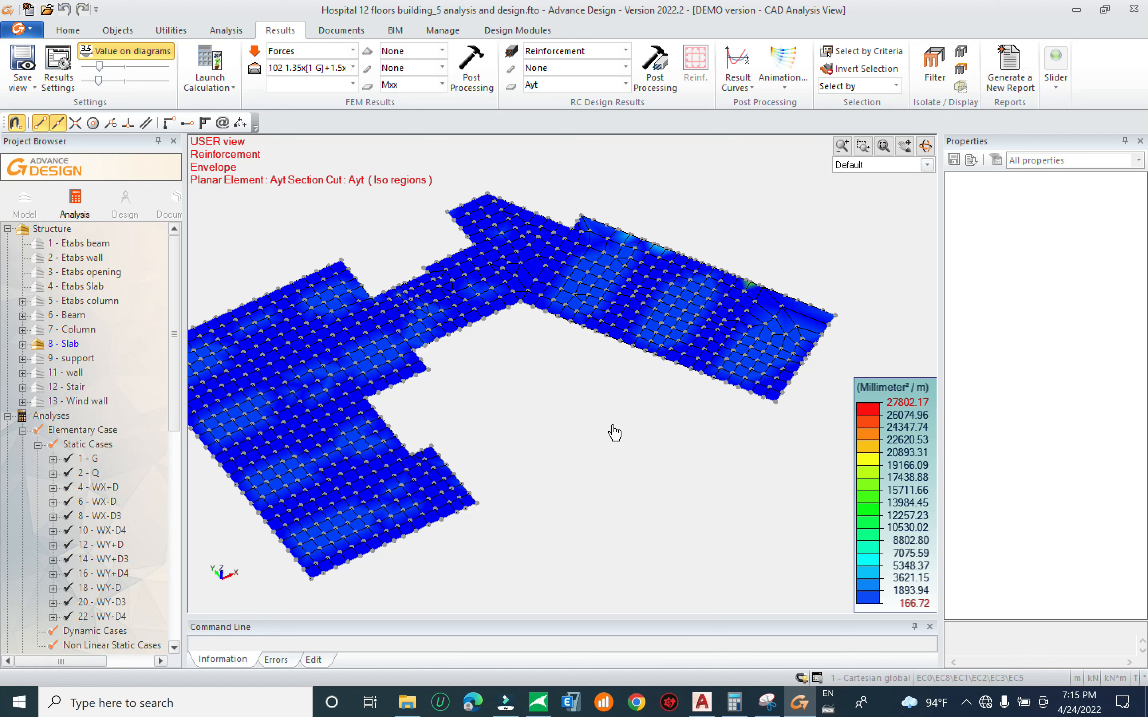
{"action": "middle_click_drag", "start_coordinate": [511, 367], "coordinate": [550, 351]}
{"action": "scroll", "coordinate": [475, 361], "scroll_direction": "down", "scroll_amount": 1}
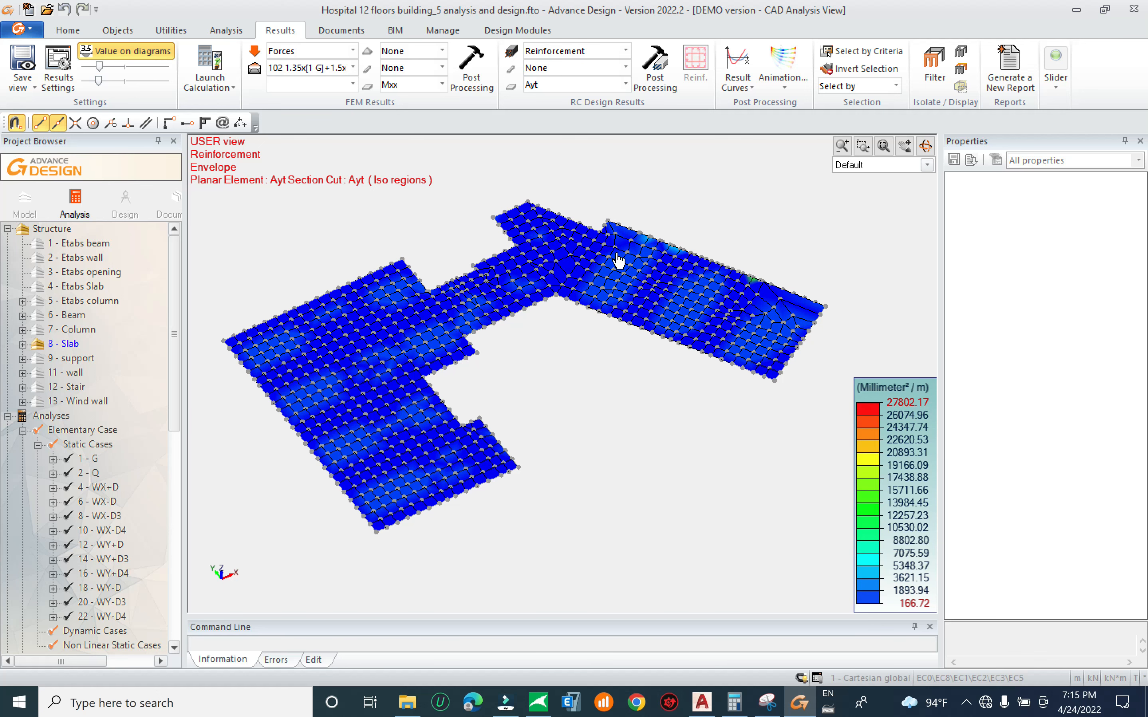
{"action": "left_click", "coordinate": [559, 89]}
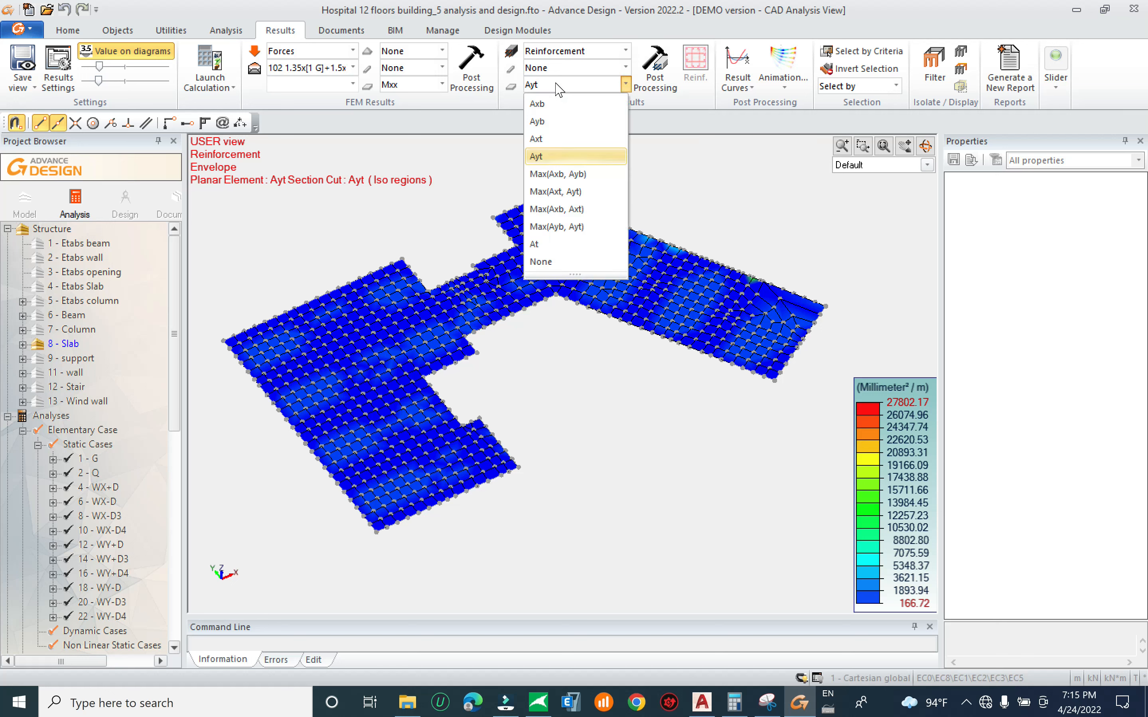
{"action": "left_click", "coordinate": [734, 220]}
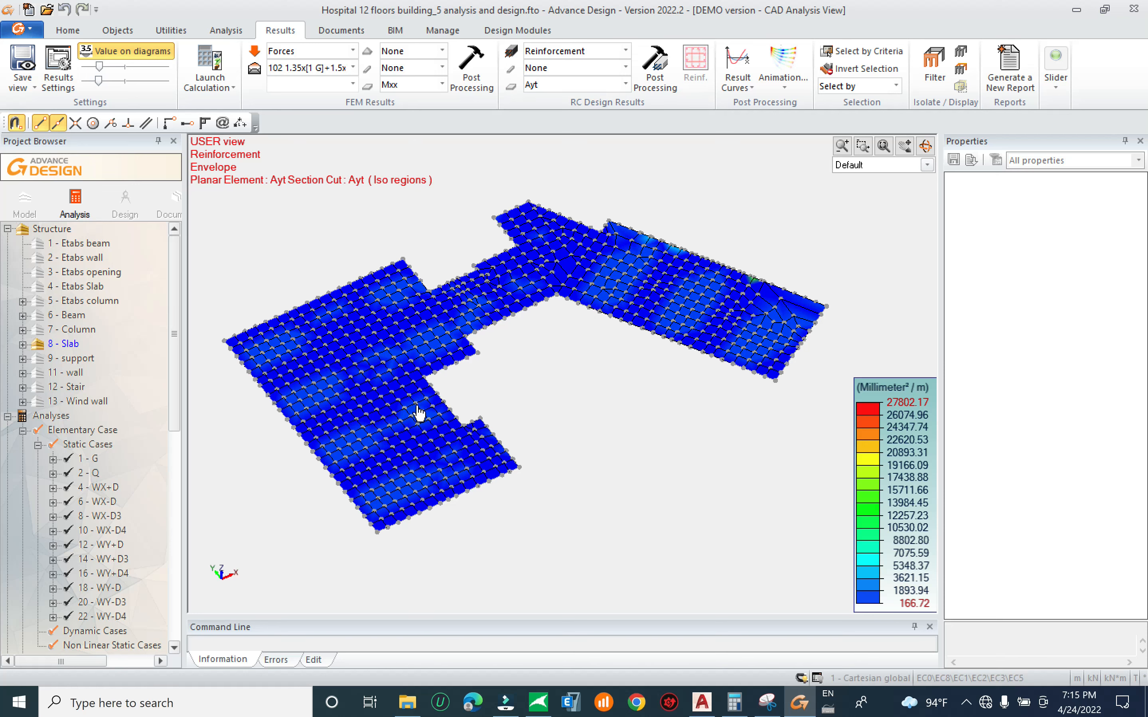
Open the selected slab in Design Modules and check its plan and 3D model
{"action": "left_click", "coordinate": [454, 369]}
{"action": "right_click", "coordinate": [453, 365]}
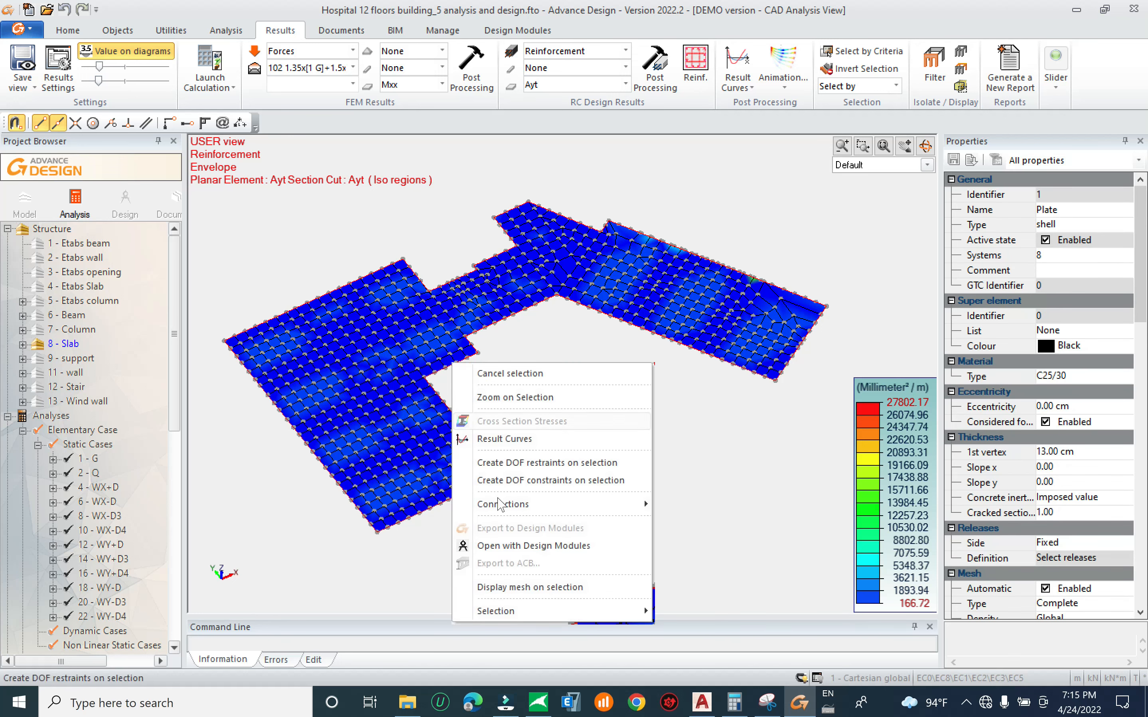
{"action": "left_click", "coordinate": [526, 546]}
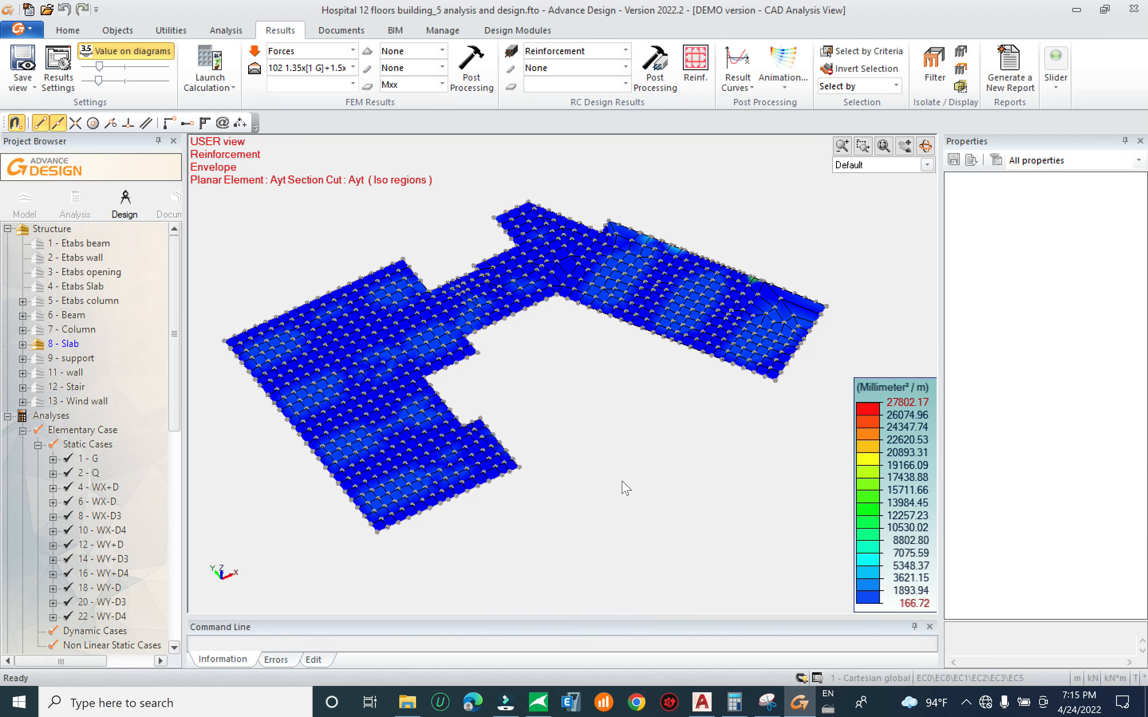
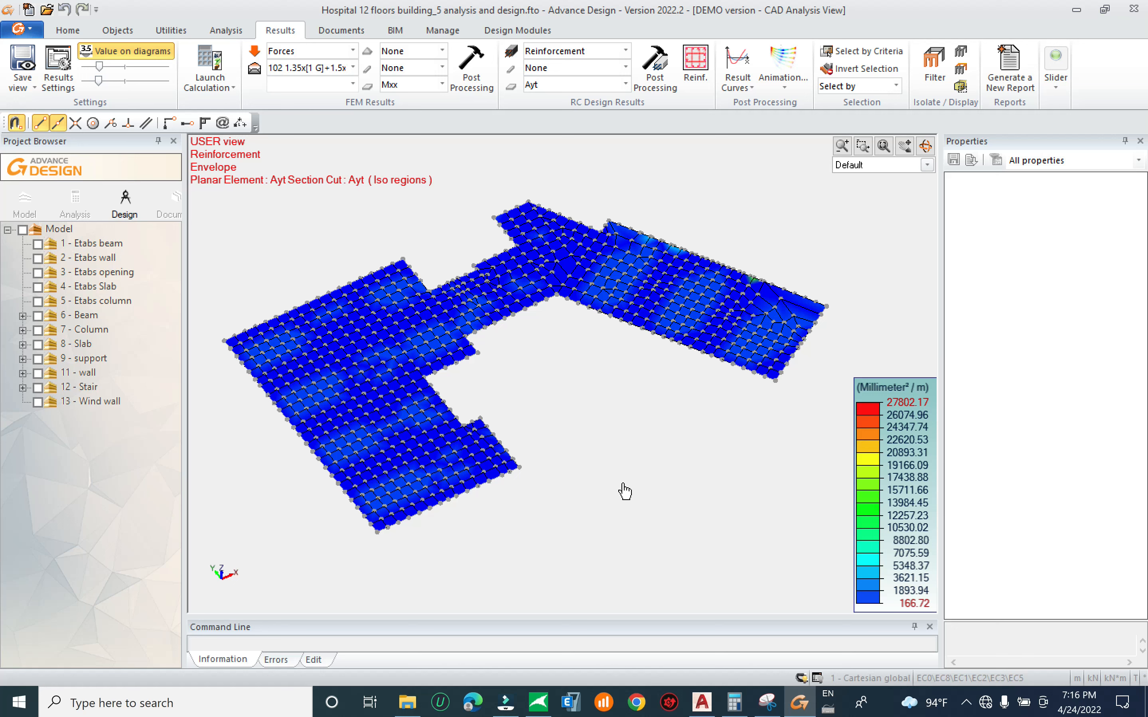
{"action": "scroll", "coordinate": [623, 485], "scroll_direction": "down", "scroll_amount": 4}
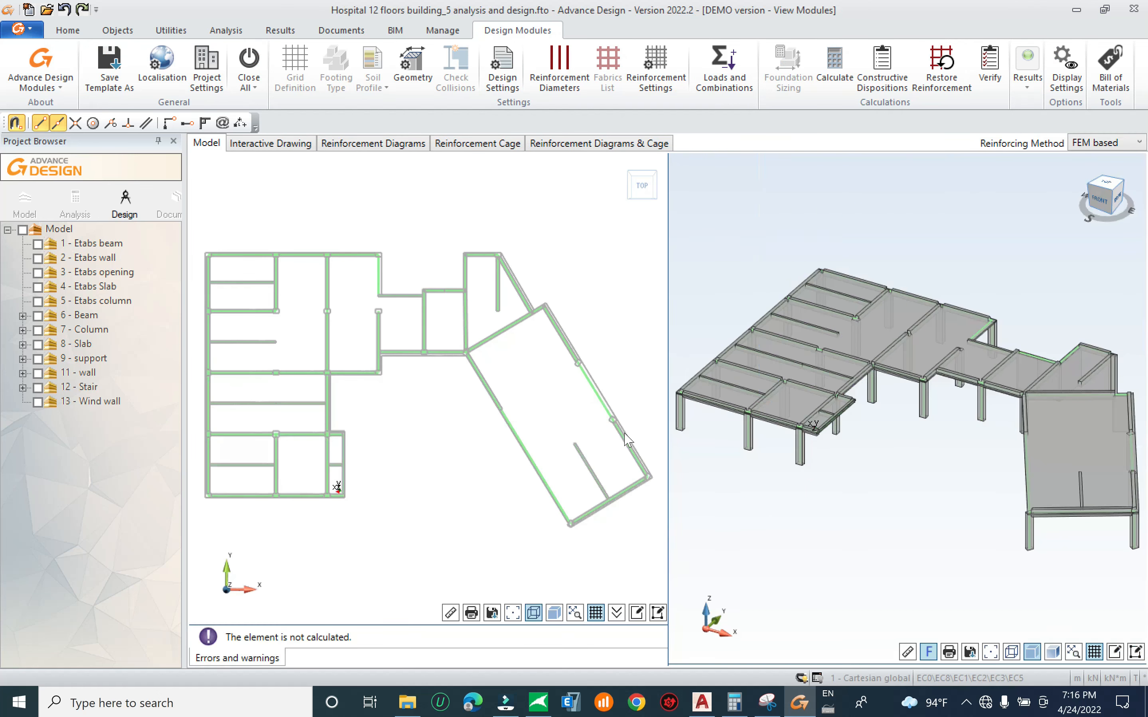
{"action": "scroll", "coordinate": [462, 417], "scroll_direction": "down", "scroll_amount": 2}
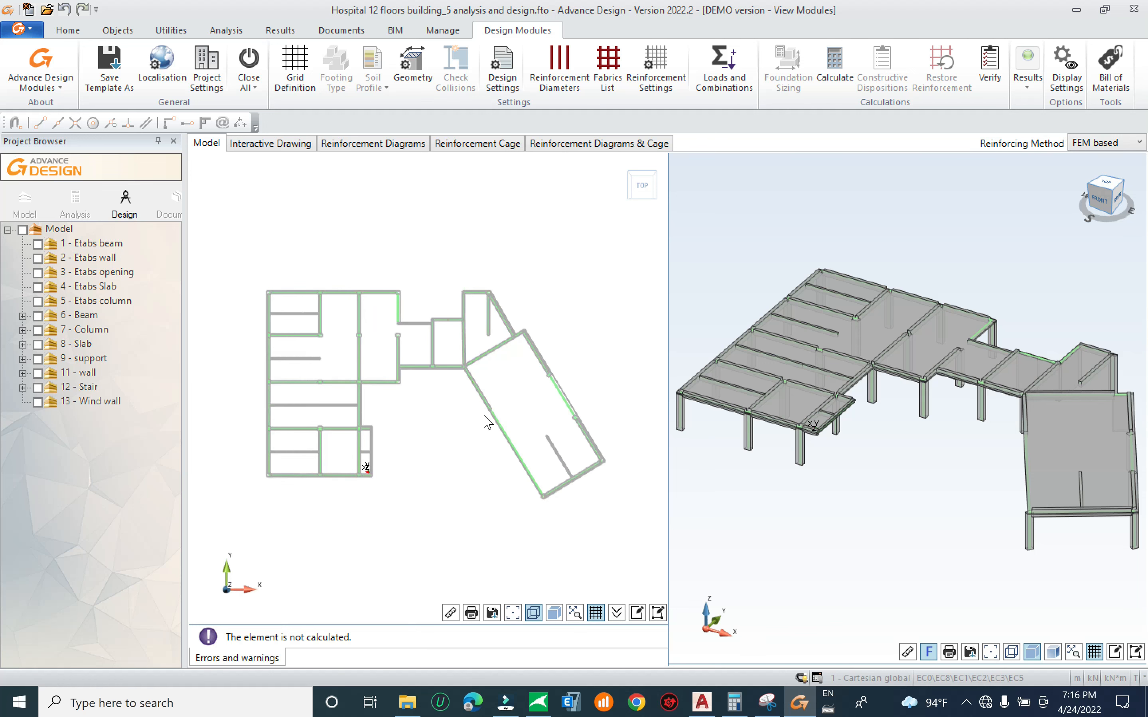
{"action": "middle_click_drag", "start_coordinate": [845, 406], "coordinate": [853, 393]}
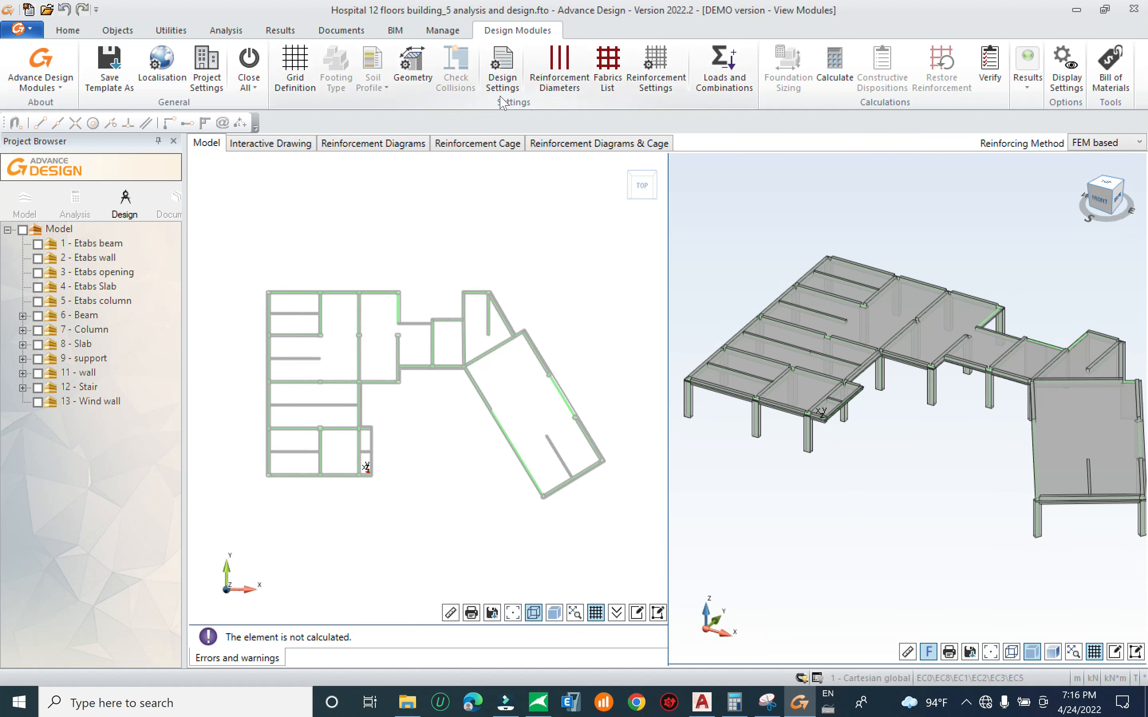
Review the slab's design assumptions for general design, slab strips, reinforced concrete and concrete covers, leaving the settings as they are
{"action": "left_click", "coordinate": [508, 66]}
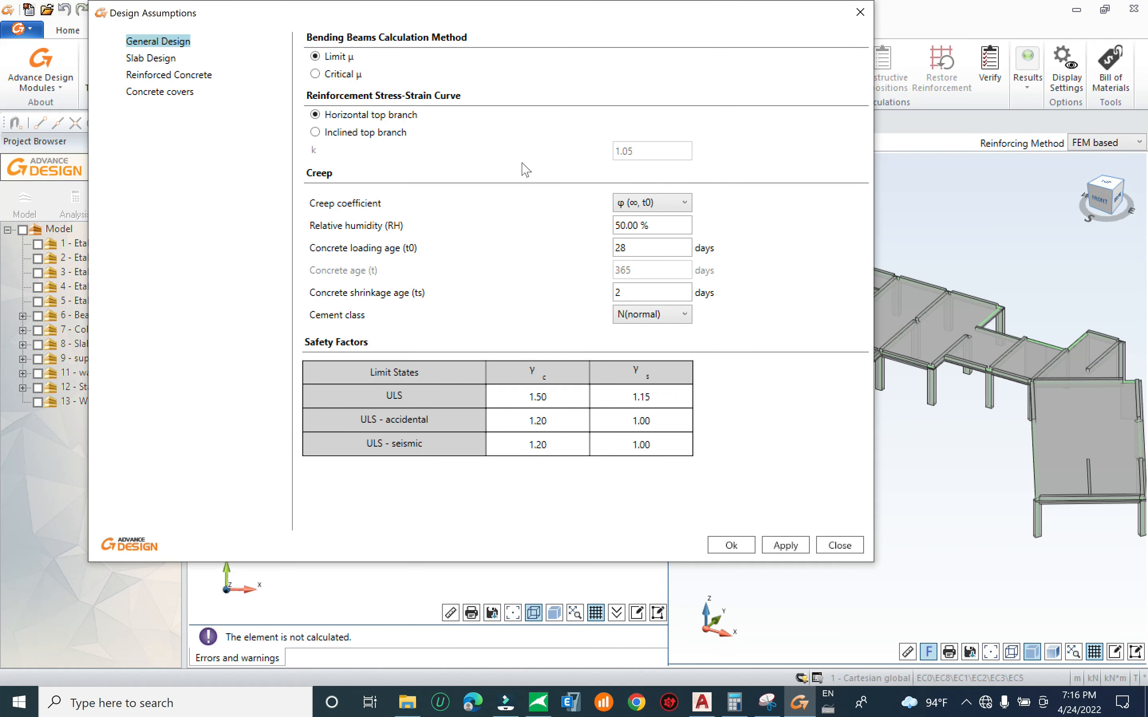
{"action": "left_click", "coordinate": [173, 58]}
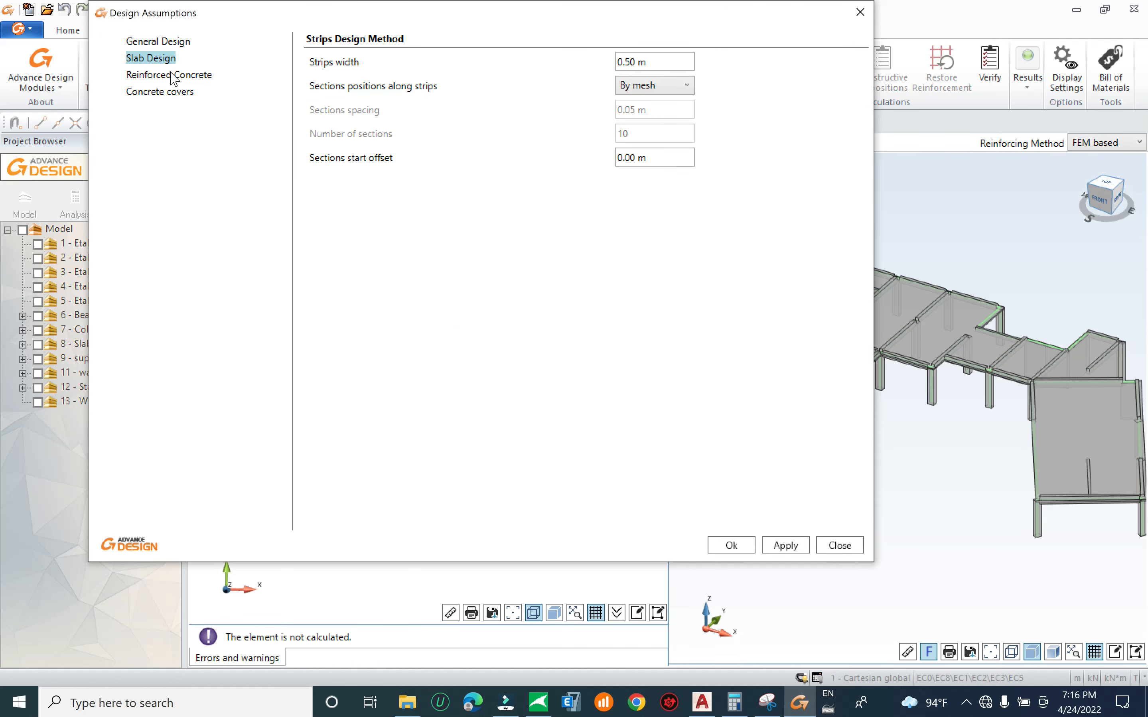
{"action": "left_click", "coordinate": [172, 77]}
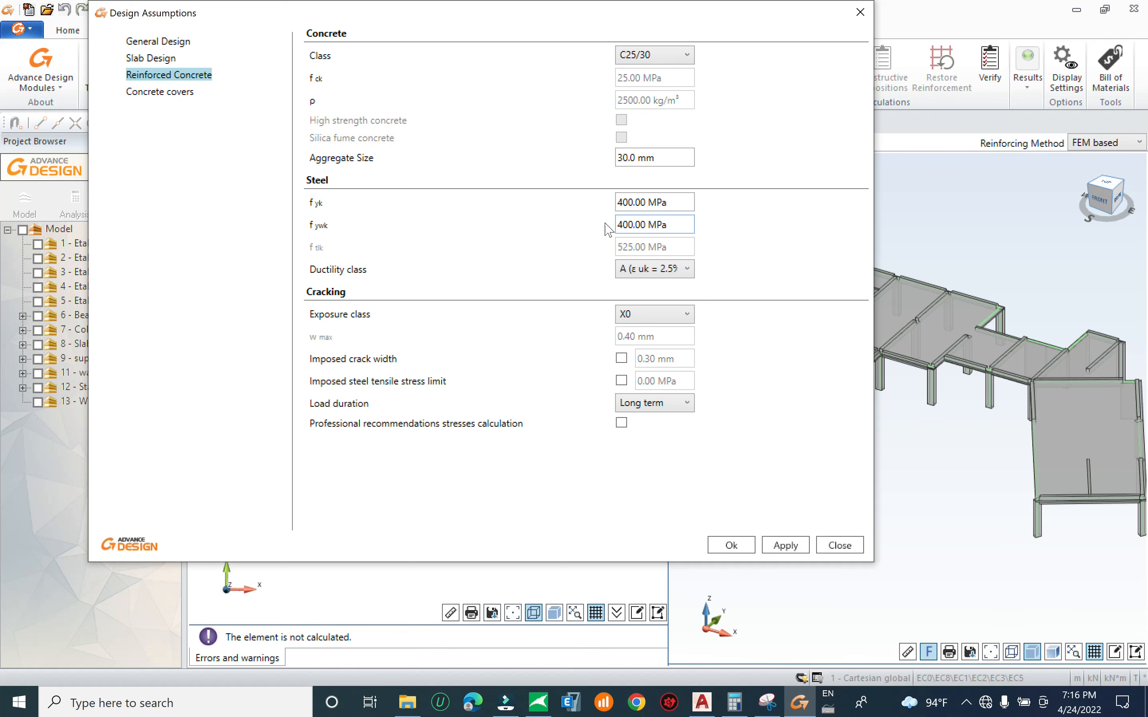
{"action": "left_click", "coordinate": [187, 94]}
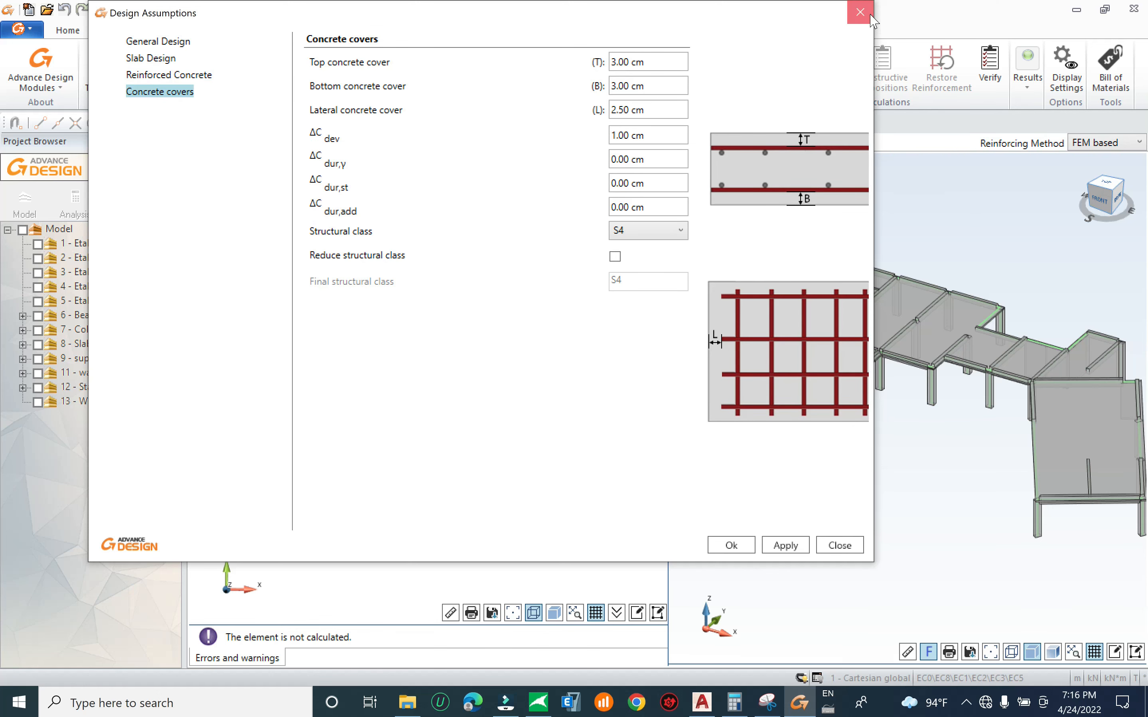
{"action": "left_click", "coordinate": [861, 13]}
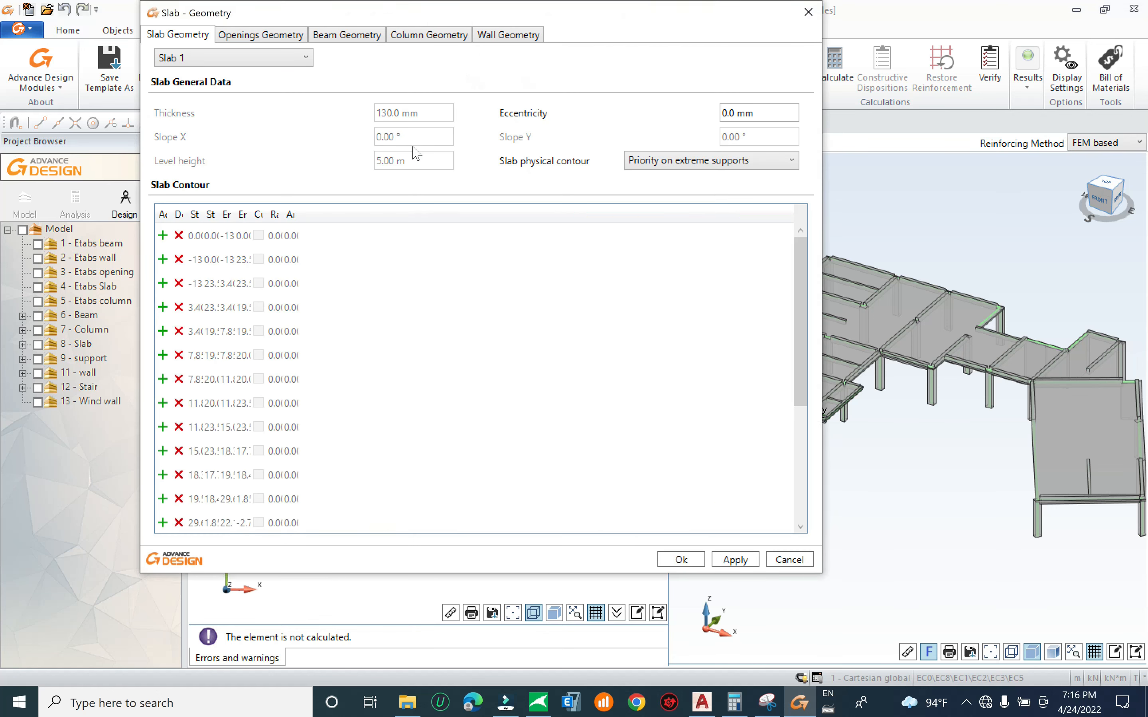
Inspect the slab's geometry data and contour definition, and exit without changes
{"action": "key", "text": "Escape"}
{"action": "left_click", "coordinate": [417, 58]}
{"action": "key", "text": "Escape"}
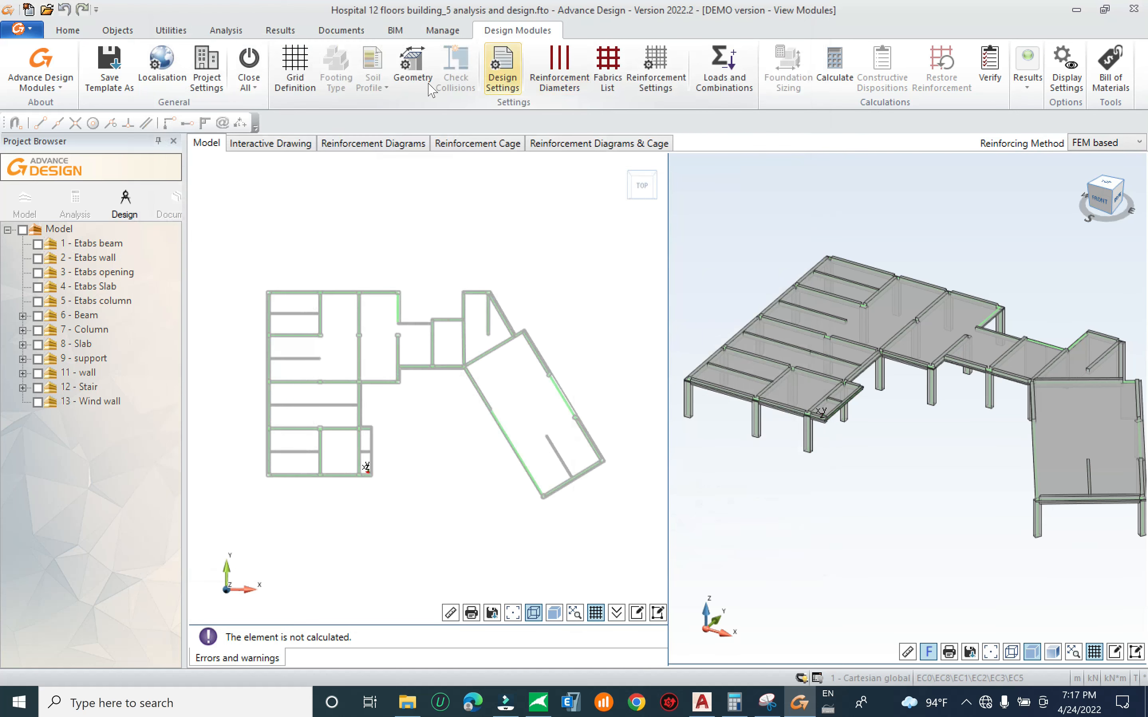
Reopen the slab's design assumptions and go through the general, strip, material, cracking and concrete cover settings again
{"action": "left_click", "coordinate": [500, 70]}
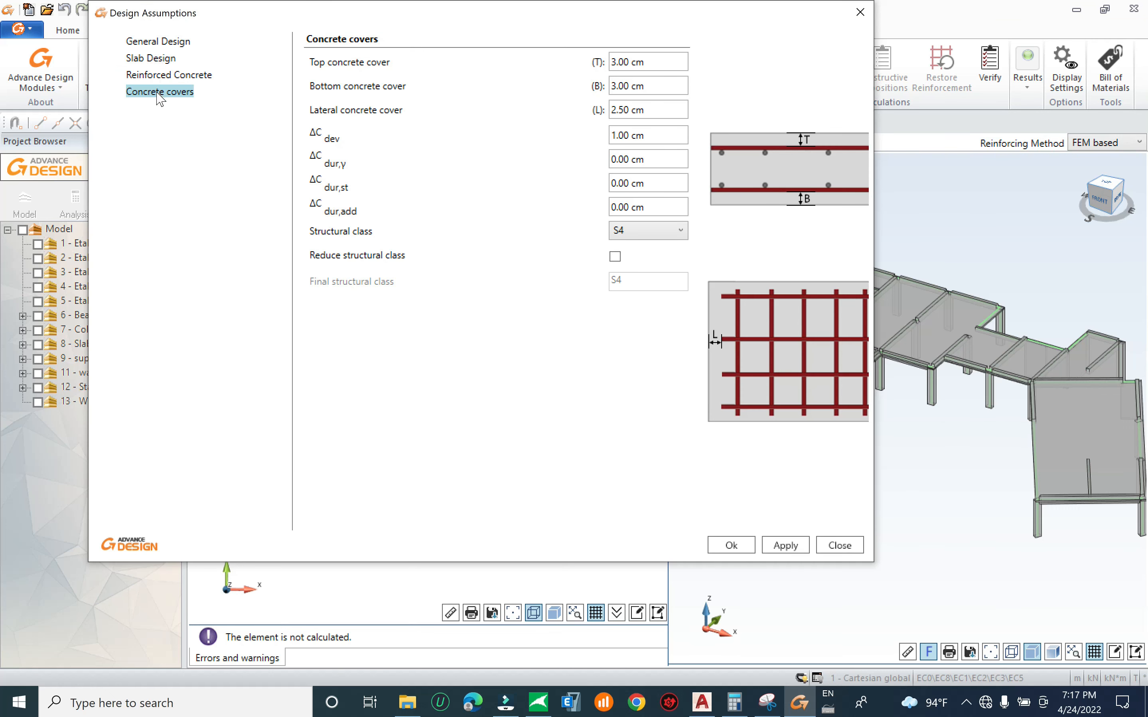
{"action": "left_click", "coordinate": [163, 44]}
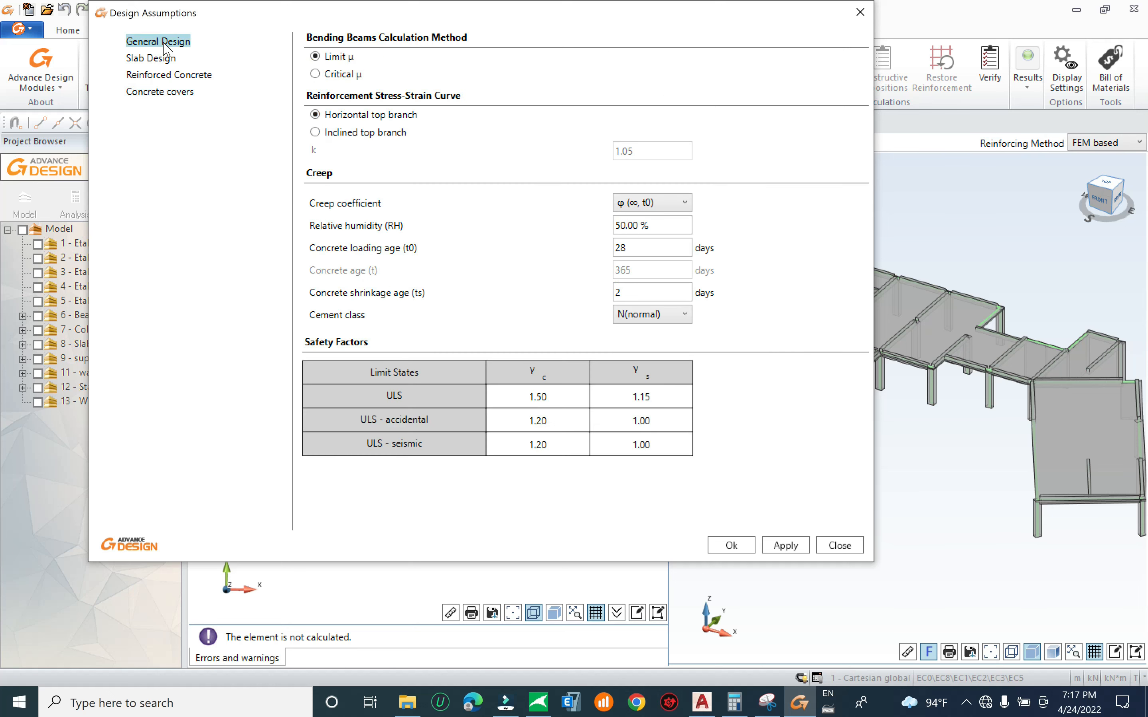
{"action": "left_click", "coordinate": [161, 59]}
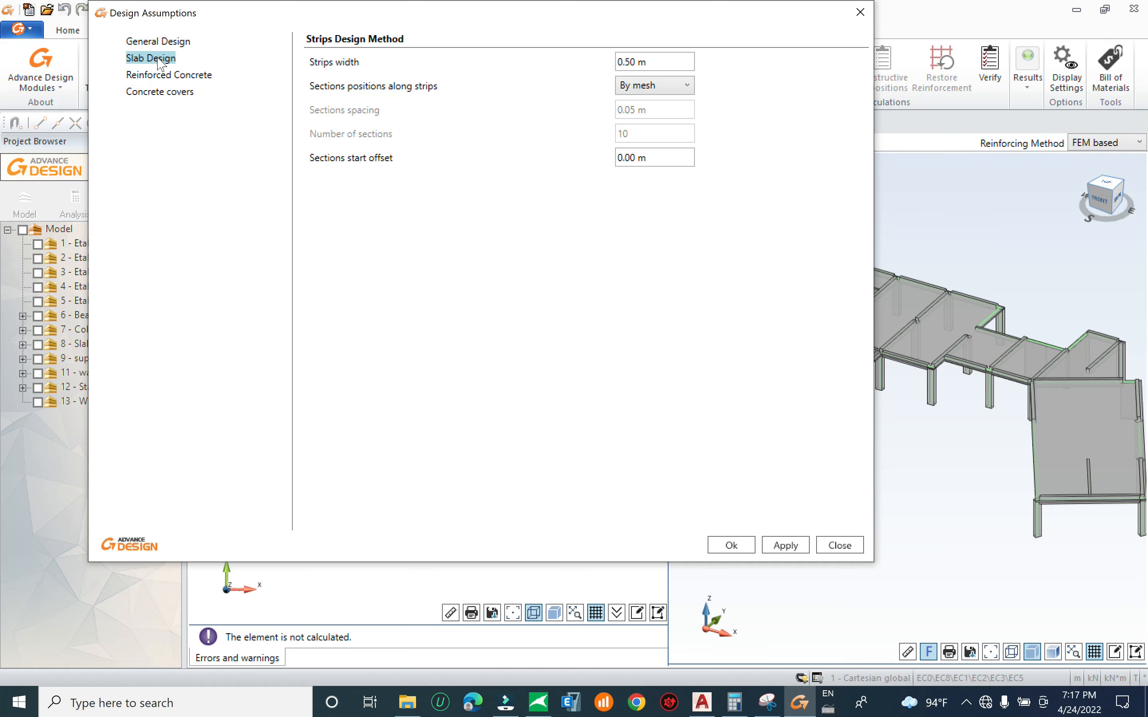
{"action": "left_click", "coordinate": [167, 75]}
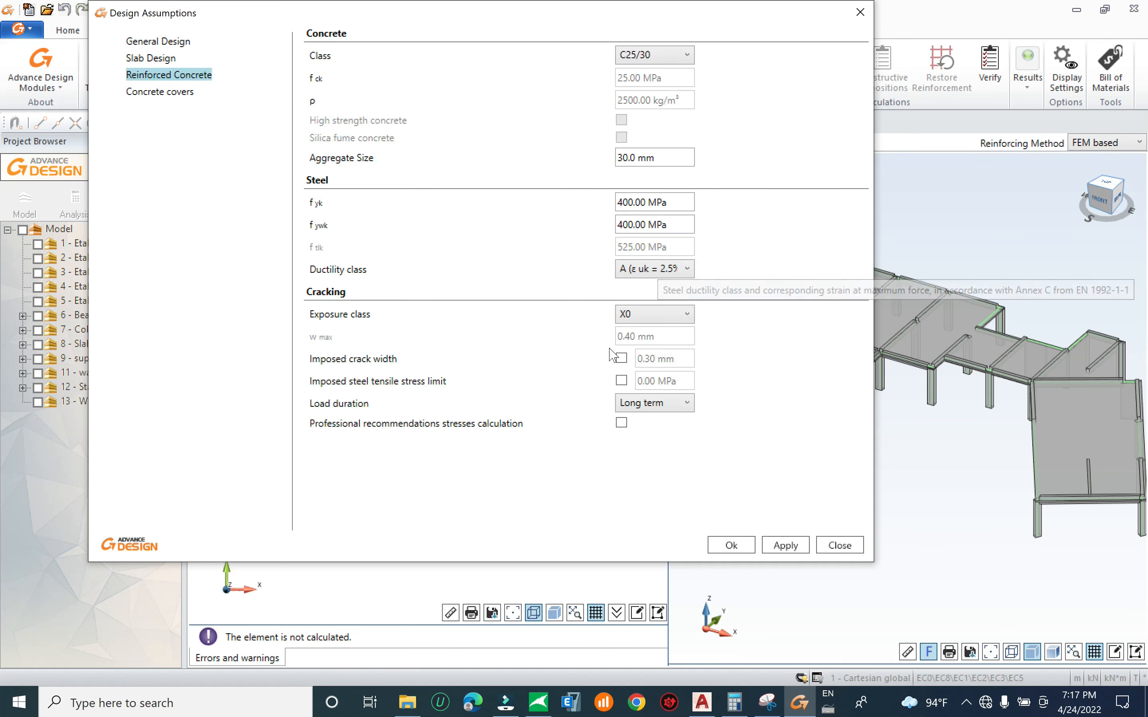
{"action": "left_click", "coordinate": [180, 93]}
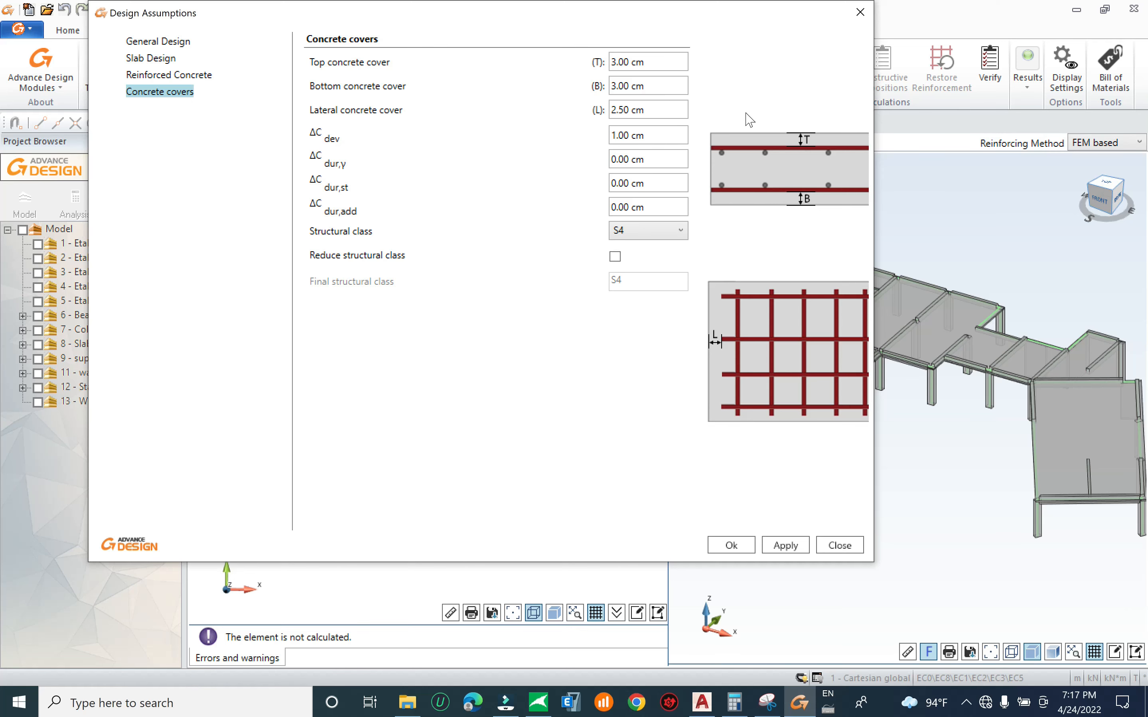
Close the design assumptions and examine the slab plan, focusing on the slanted wing's beams and column supports
{"action": "key", "text": "Escape"}
{"action": "middle_click_drag", "start_coordinate": [570, 357], "coordinate": [589, 327]}
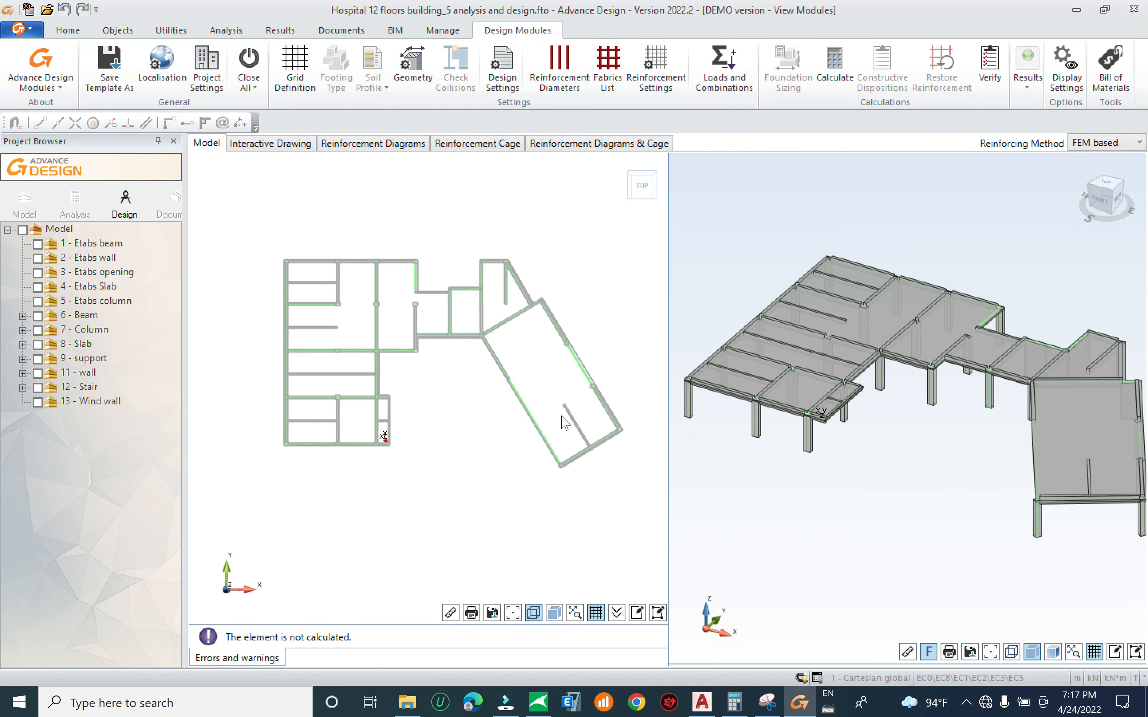
{"action": "scroll", "coordinate": [584, 404], "scroll_direction": "up", "scroll_amount": 5}
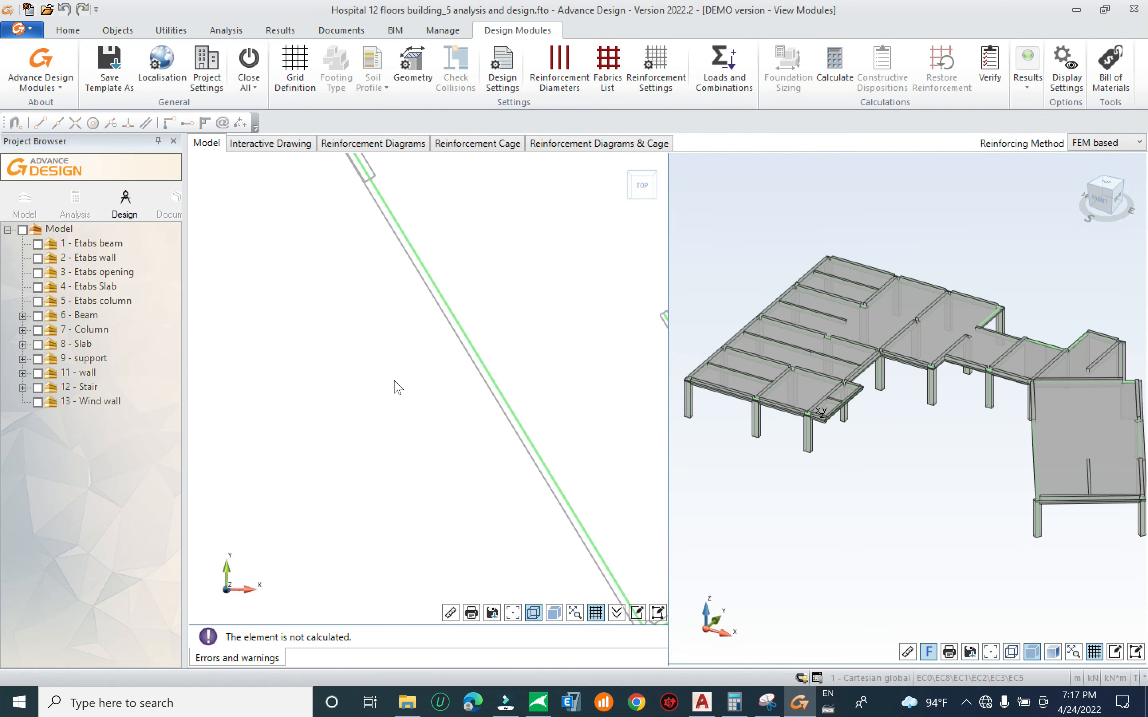
{"action": "scroll", "coordinate": [394, 389], "scroll_direction": "down", "scroll_amount": 5}
{"action": "scroll", "coordinate": [323, 341], "scroll_direction": "up", "scroll_amount": 1}
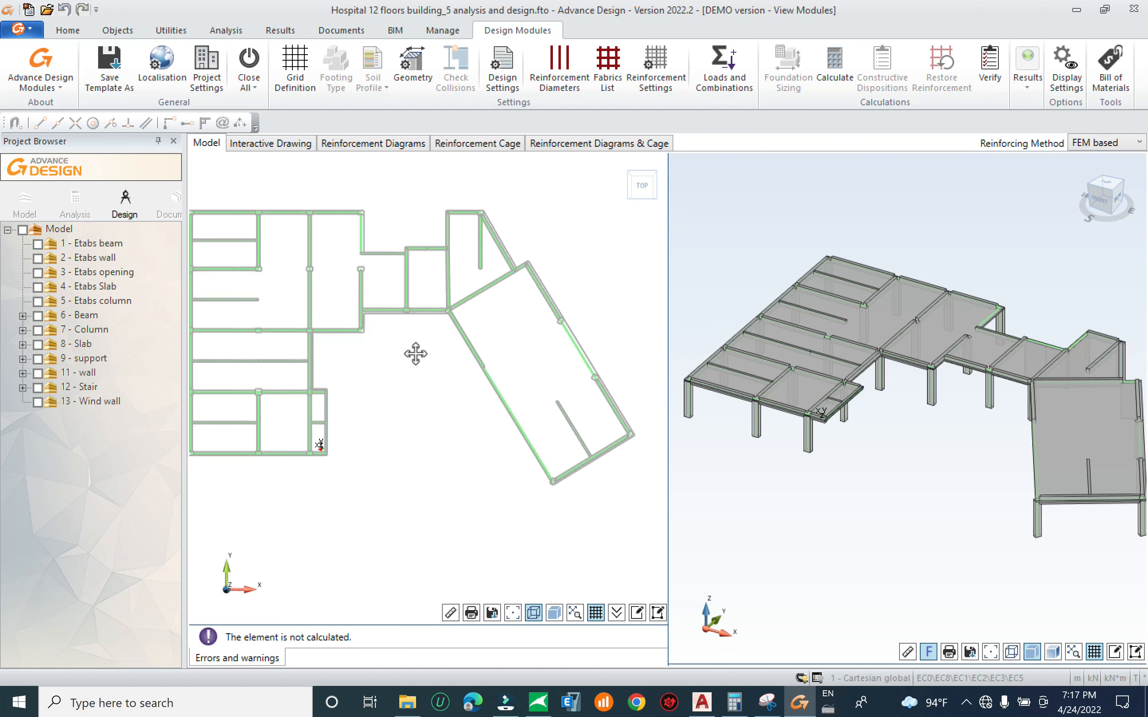
{"action": "scroll", "coordinate": [592, 423], "scroll_direction": "up", "scroll_amount": 2}
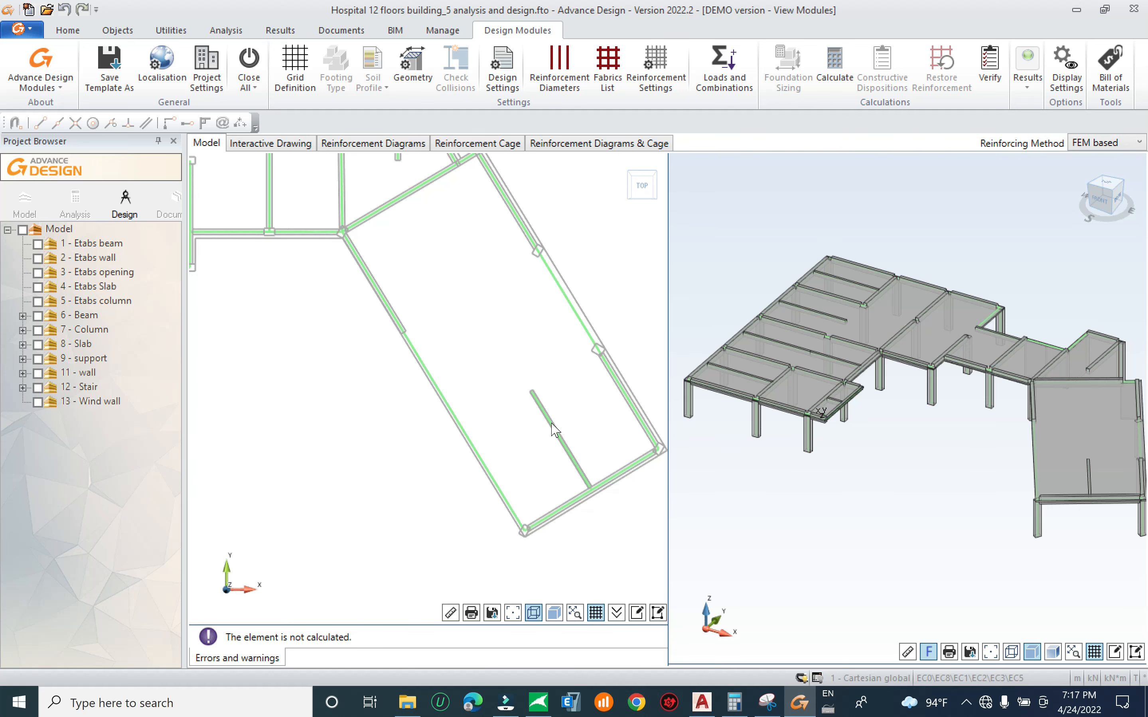
{"action": "scroll", "coordinate": [494, 427], "scroll_direction": "up", "scroll_amount": 5}
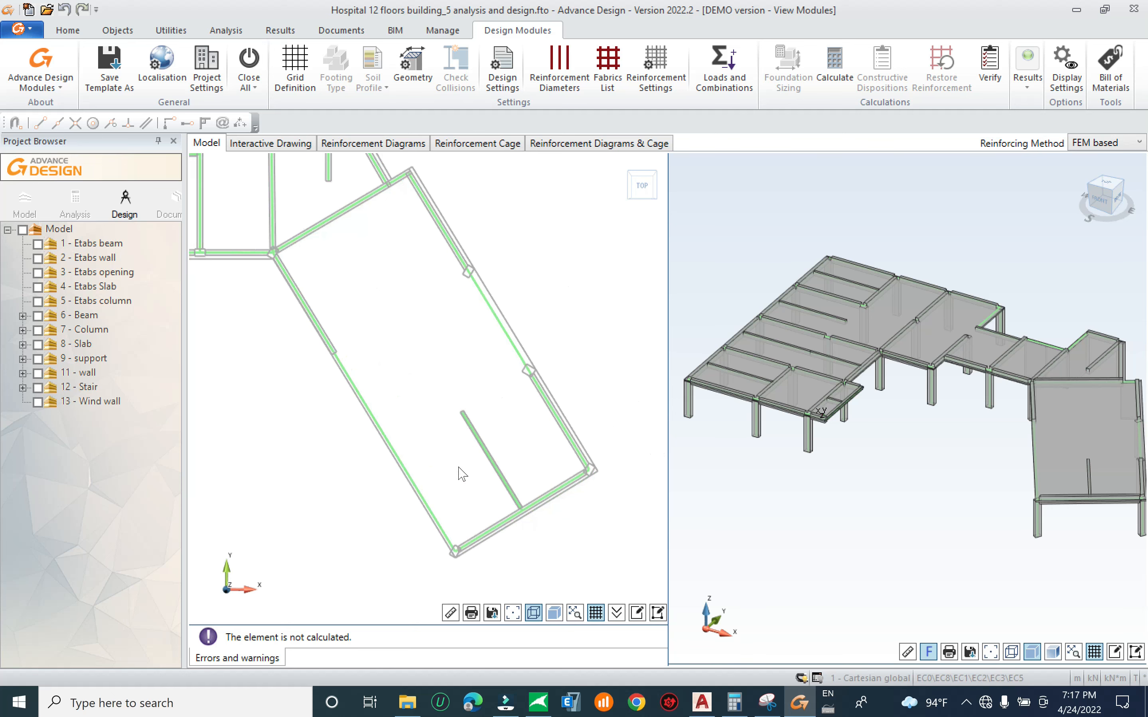
{"action": "scroll", "coordinate": [491, 453], "scroll_direction": "down", "scroll_amount": 5}
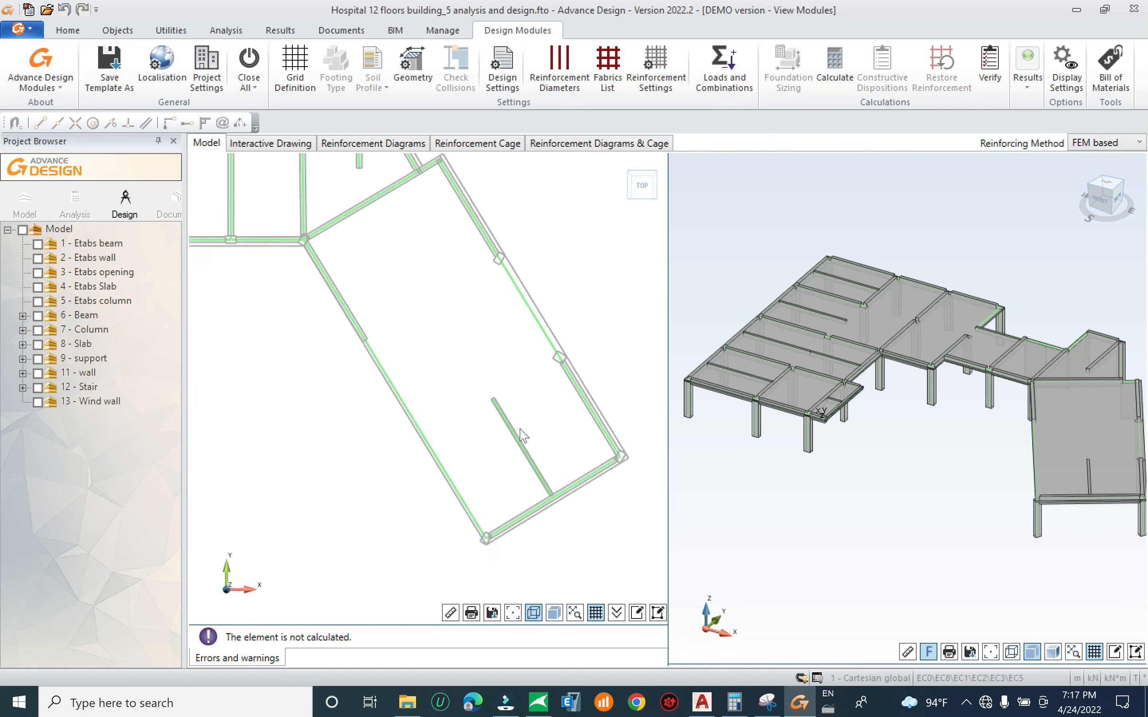
{"action": "scroll", "coordinate": [520, 423], "scroll_direction": "up", "scroll_amount": 3}
{"action": "scroll", "coordinate": [537, 407], "scroll_direction": "down", "scroll_amount": 5}
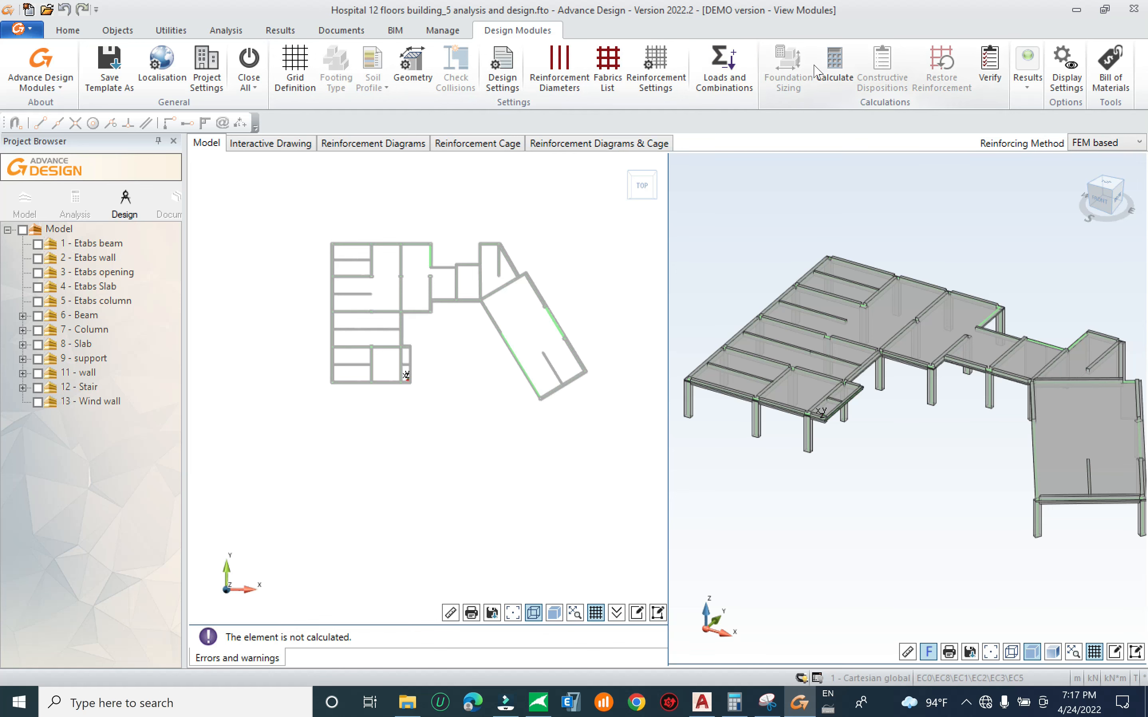
In the reinforcement diameters, keep only H10 enabled for main reinforcement and disable every other bar size
{"action": "left_click", "coordinate": [503, 71]}
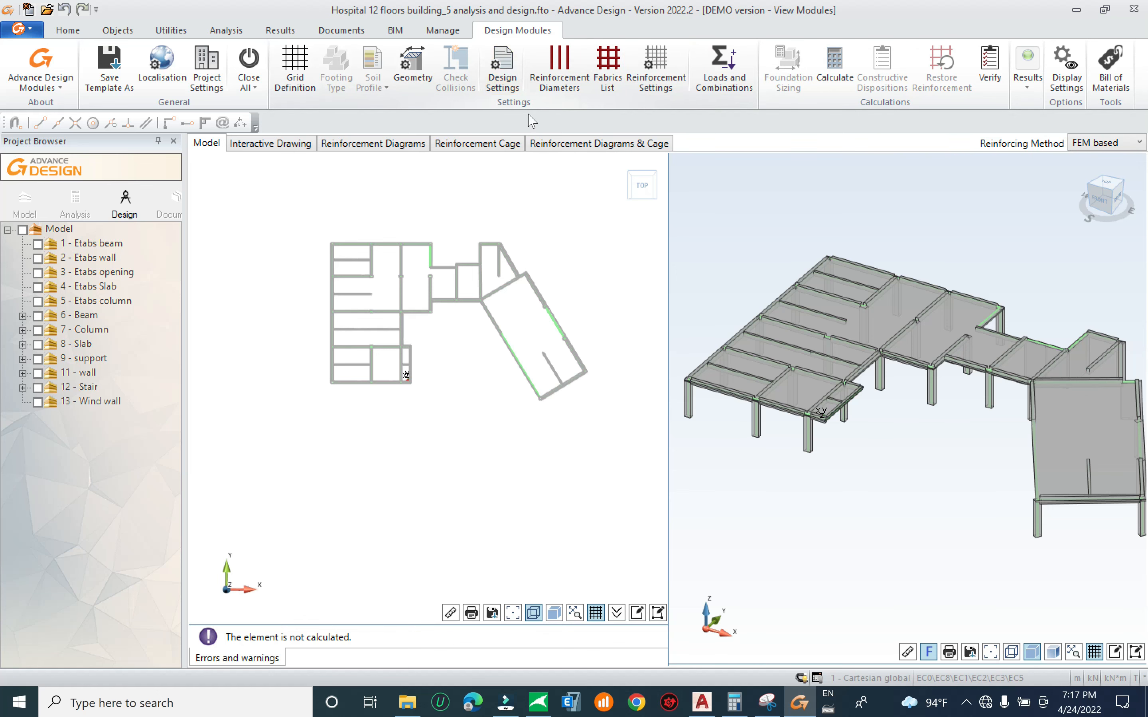
{"action": "key", "text": "Escape"}
{"action": "left_click", "coordinate": [566, 81]}
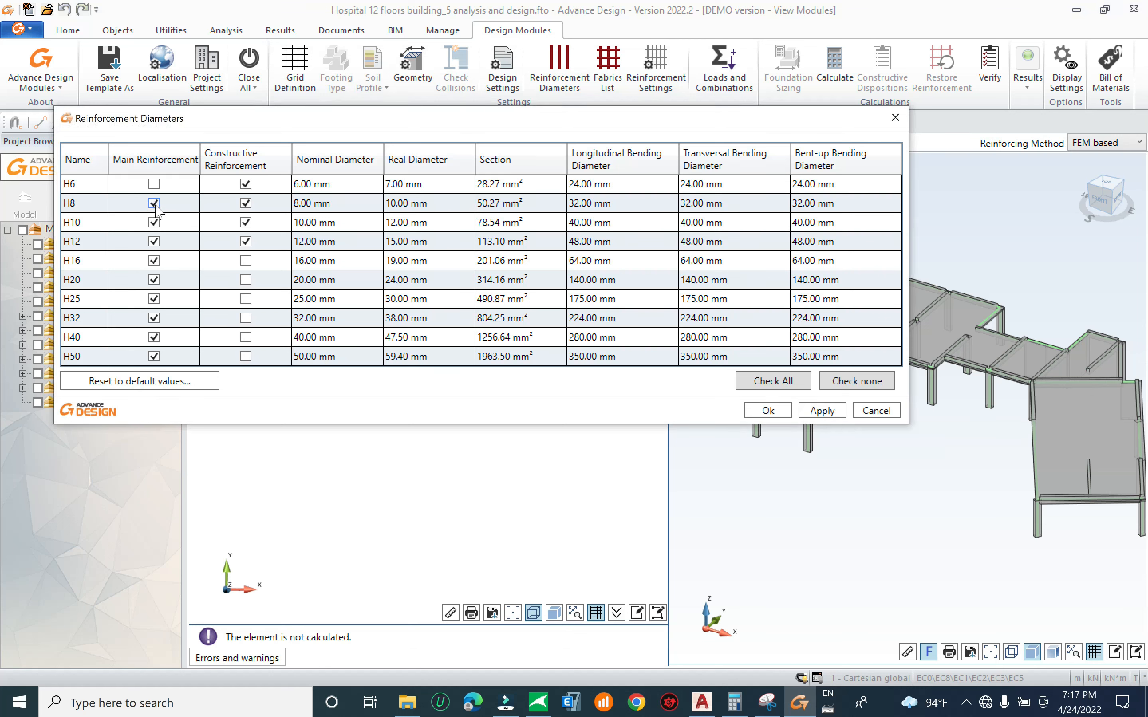
{"action": "left_click", "coordinate": [154, 241]}
{"action": "left_click", "coordinate": [153, 203]}
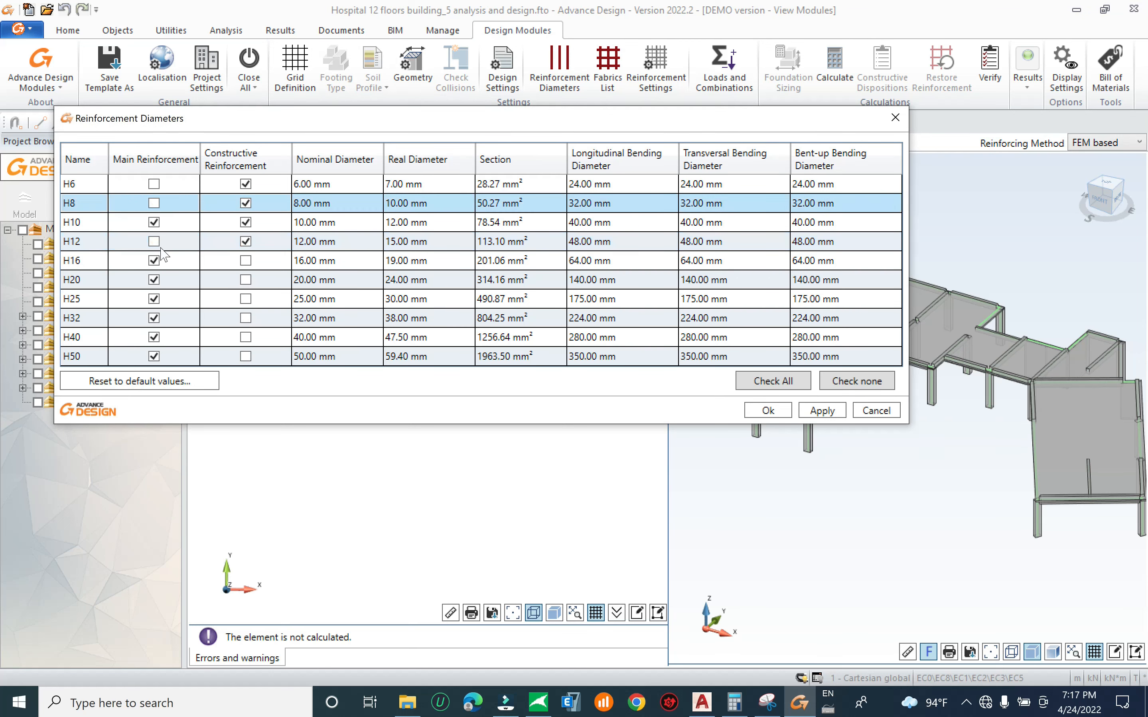
{"action": "left_click", "coordinate": [154, 260]}
{"action": "left_click", "coordinate": [154, 280]}
{"action": "left_click", "coordinate": [153, 299]}
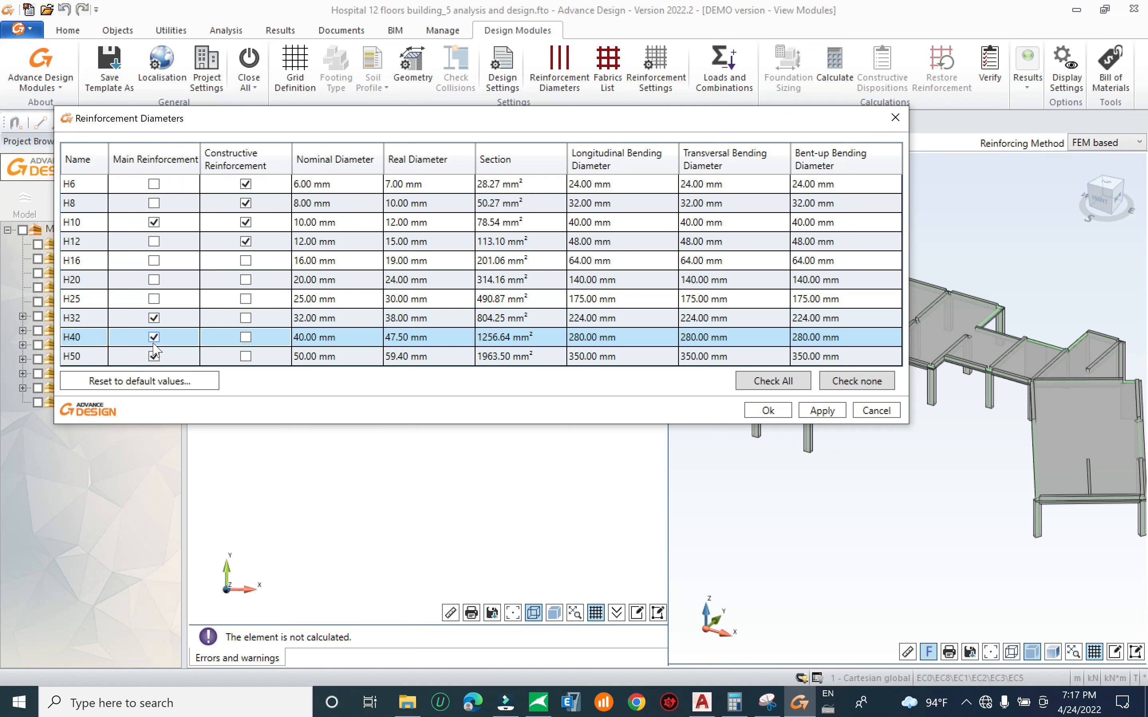
{"action": "left_click", "coordinate": [154, 356]}
{"action": "left_click", "coordinate": [153, 337]}
{"action": "left_click", "coordinate": [153, 318]}
Limit constructive reinforcement to H6 by disabling H8, H10 and H12, and accept the diameter settings
{"action": "left_click", "coordinate": [245, 203]}
{"action": "left_click", "coordinate": [245, 184]}
{"action": "left_click", "coordinate": [245, 203]}
{"action": "left_click", "coordinate": [245, 184]}
{"action": "left_click", "coordinate": [246, 222]}
{"action": "left_click", "coordinate": [245, 241]}
{"action": "left_click", "coordinate": [771, 411]}
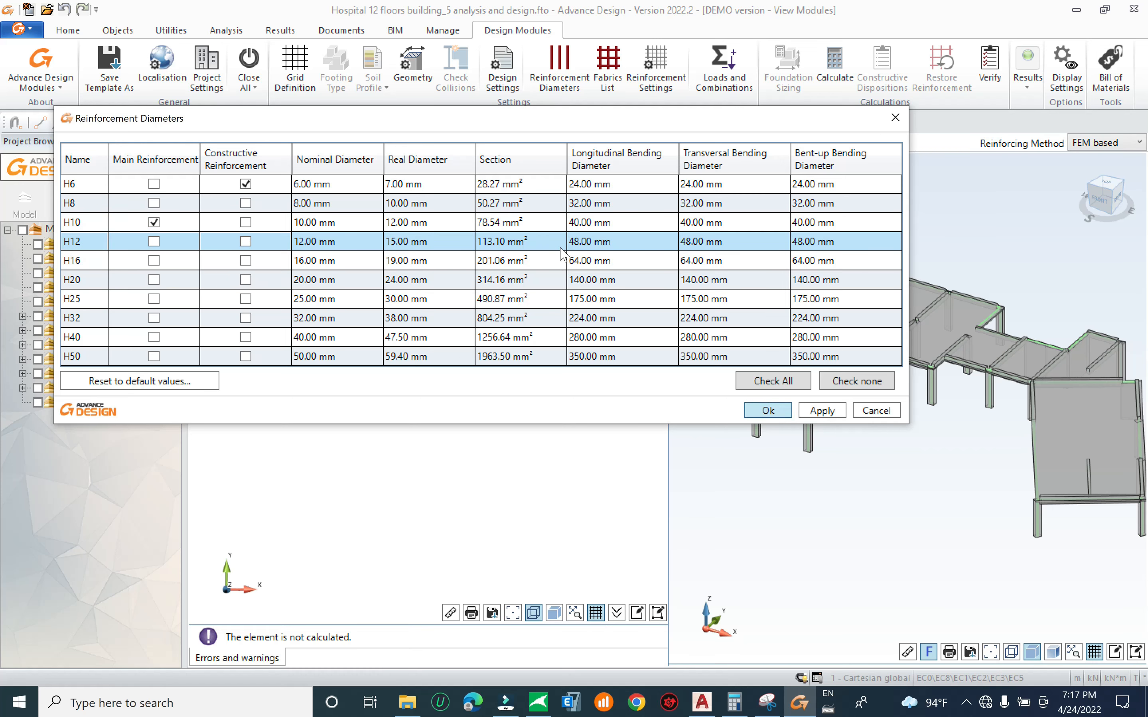
Review the slab's load case definitions and combinations, and exit without changes
{"action": "left_click", "coordinate": [721, 67]}
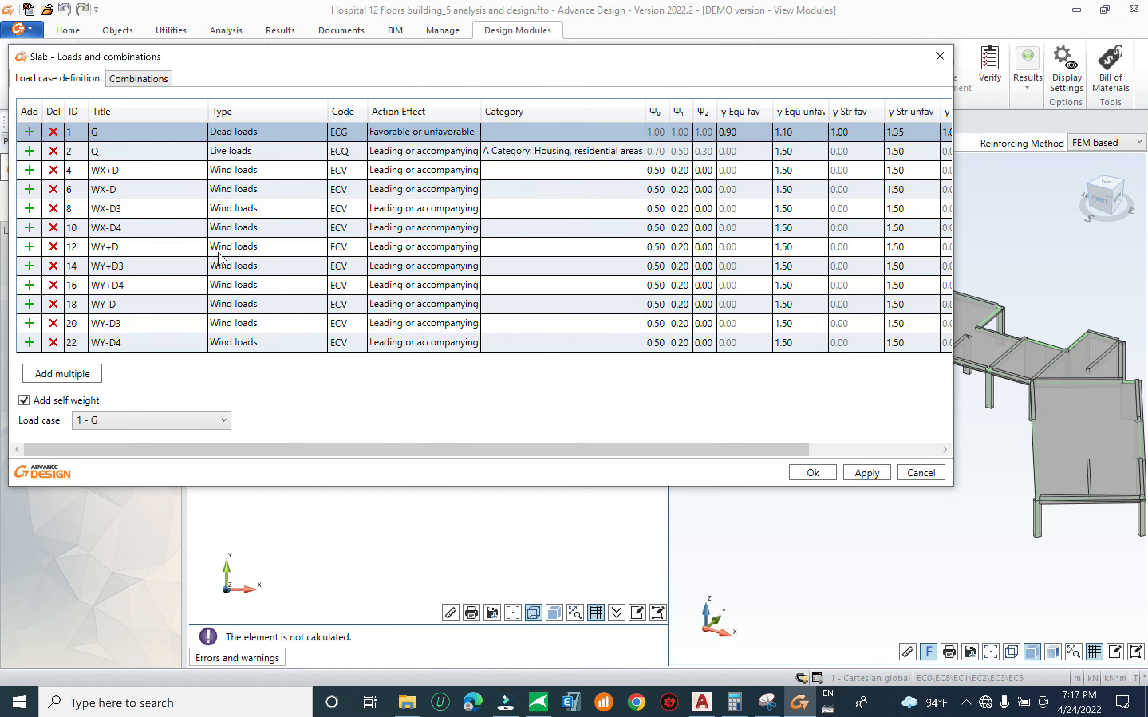
{"action": "left_click", "coordinate": [168, 93]}
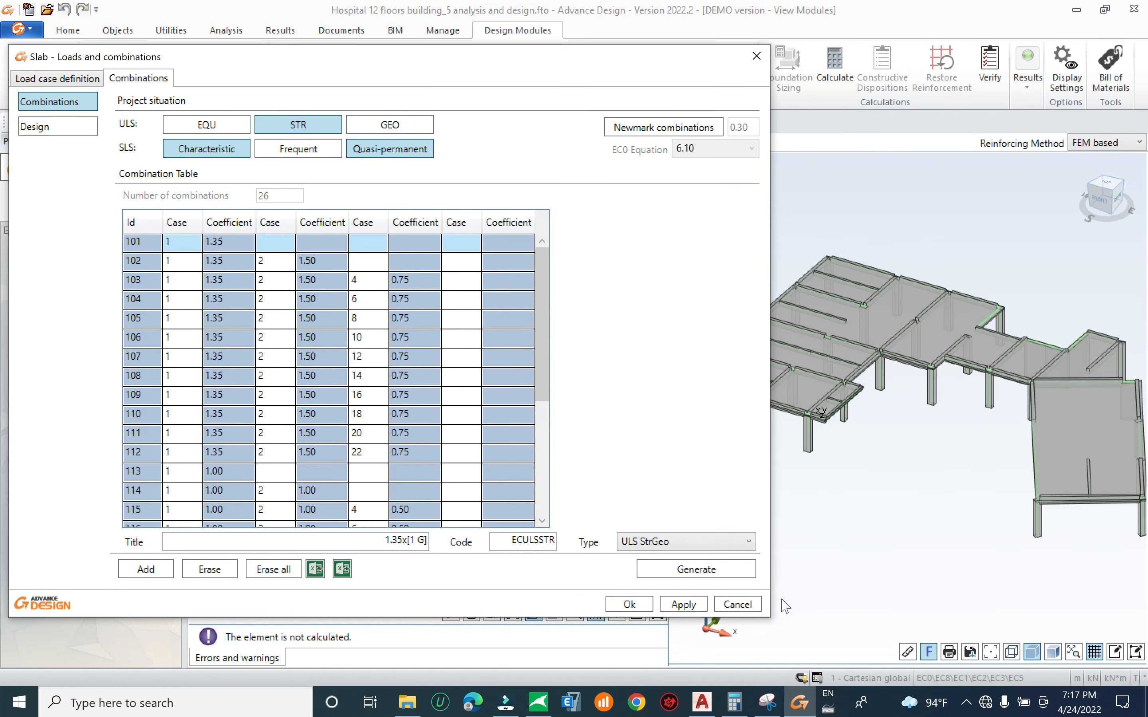
{"action": "left_click", "coordinate": [738, 605]}
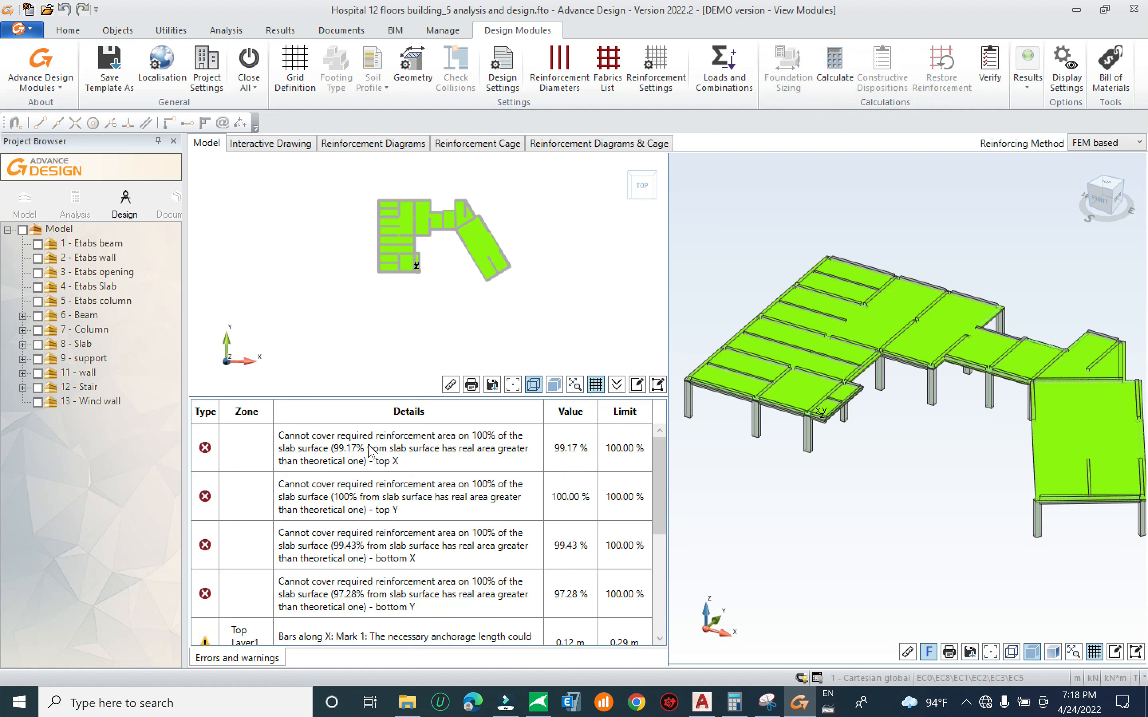
Widen the errors and warnings area and read through the slab's reinforcement coverage and anchorage messages
{"action": "scroll", "coordinate": [662, 502], "scroll_direction": "down", "scroll_amount": 1}
{"action": "scroll", "coordinate": [662, 502], "scroll_direction": "up", "scroll_amount": 1}
{"action": "left_click_drag", "start_coordinate": [185, 339], "coordinate": [105, 346]}
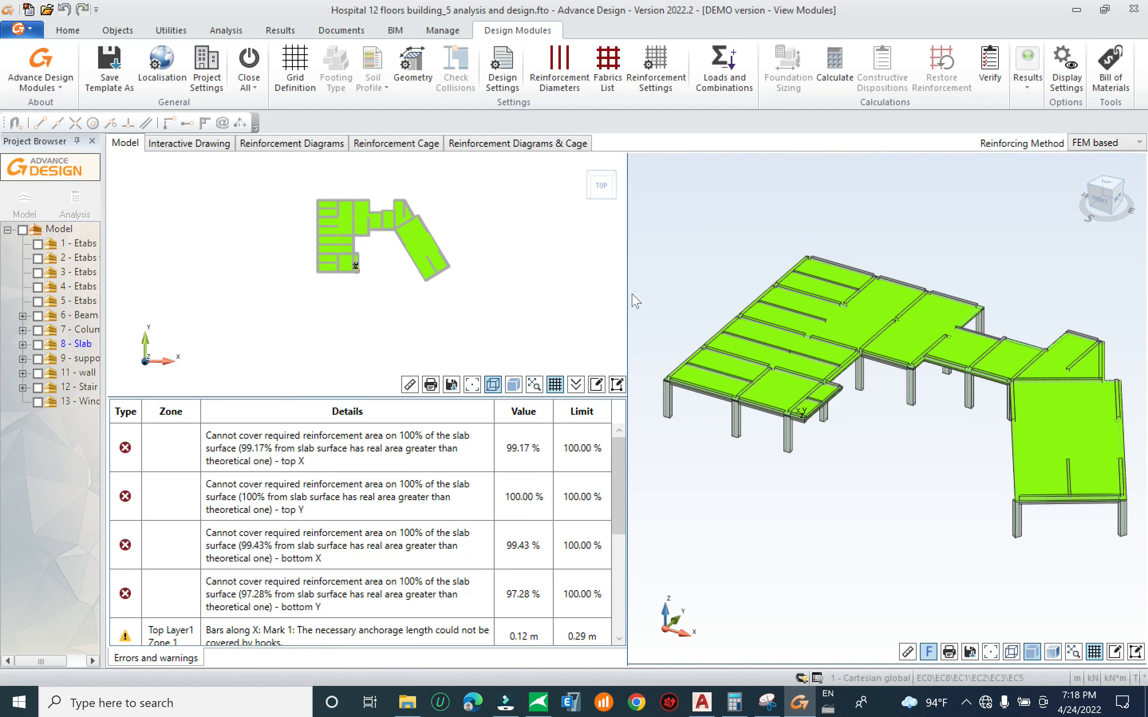
{"action": "left_click_drag", "start_coordinate": [627, 295], "coordinate": [839, 340]}
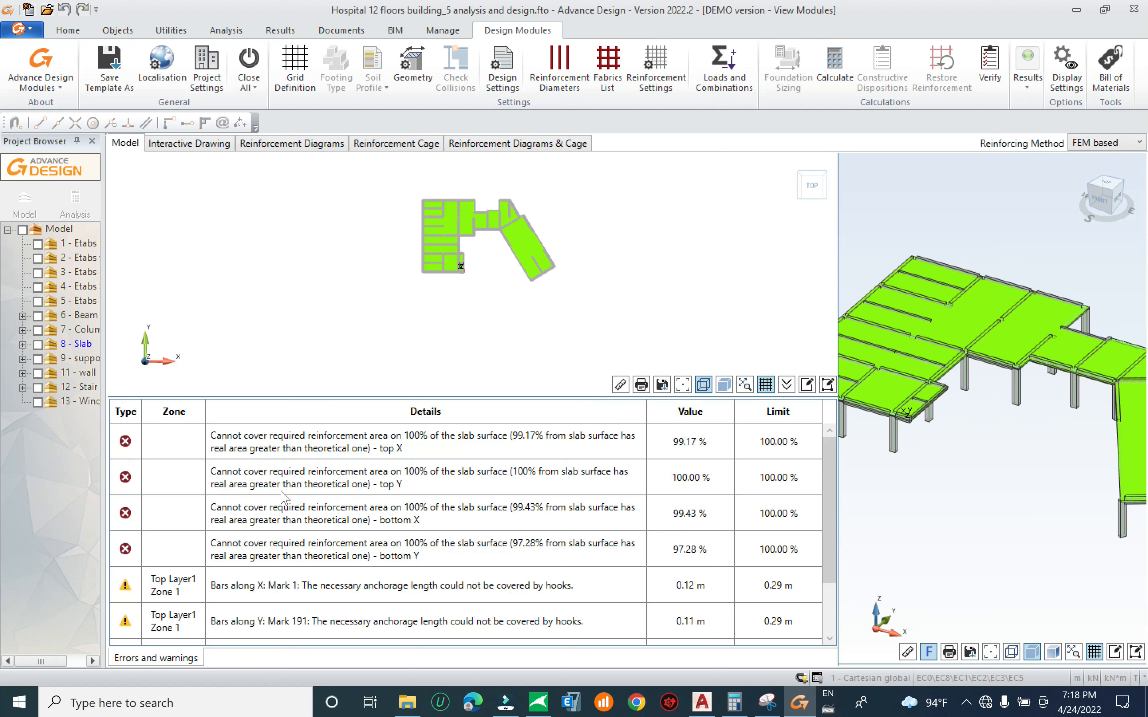
{"action": "scroll", "coordinate": [504, 590], "scroll_direction": "down", "scroll_amount": 1}
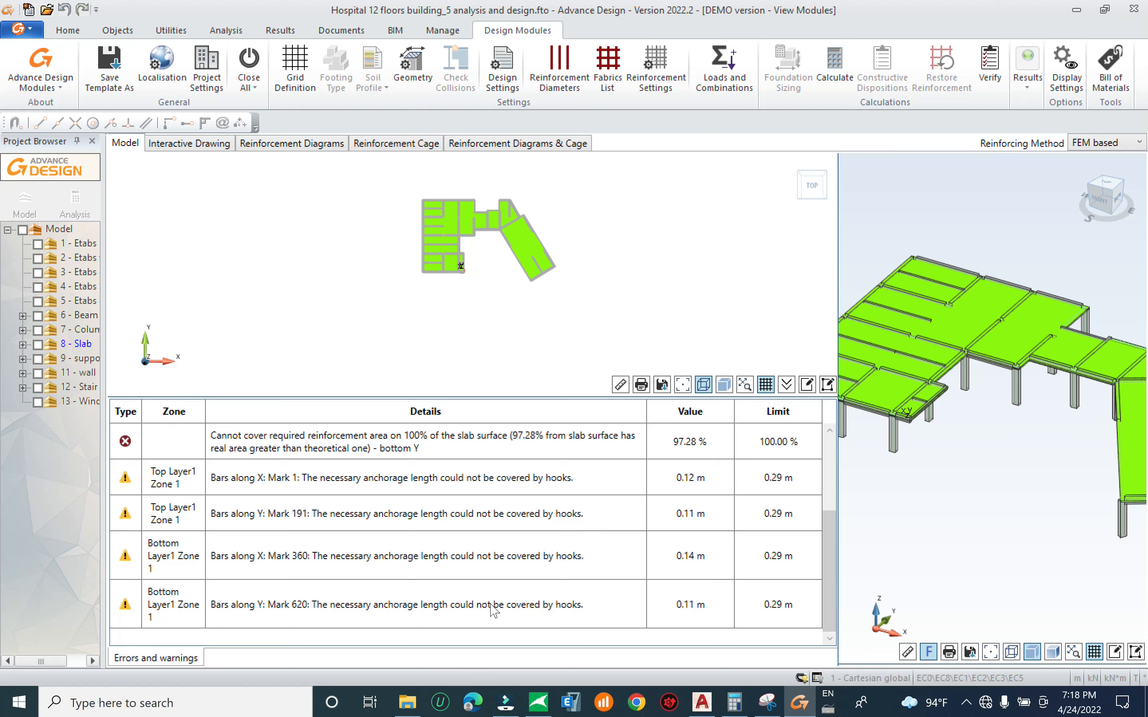
{"action": "scroll", "coordinate": [359, 587], "scroll_direction": "up", "scroll_amount": 1}
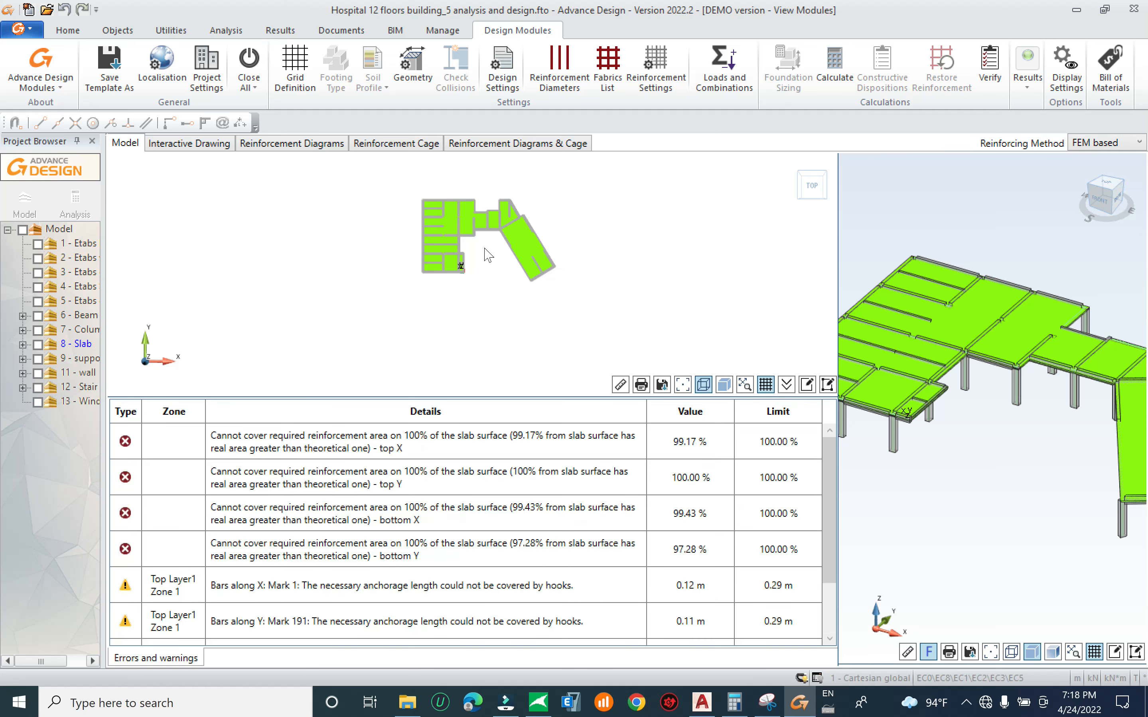
Inspect the calculated slab's plan around the slanted wing and its supporting walls and beams
{"action": "scroll", "coordinate": [546, 258], "scroll_direction": "up", "scroll_amount": 4}
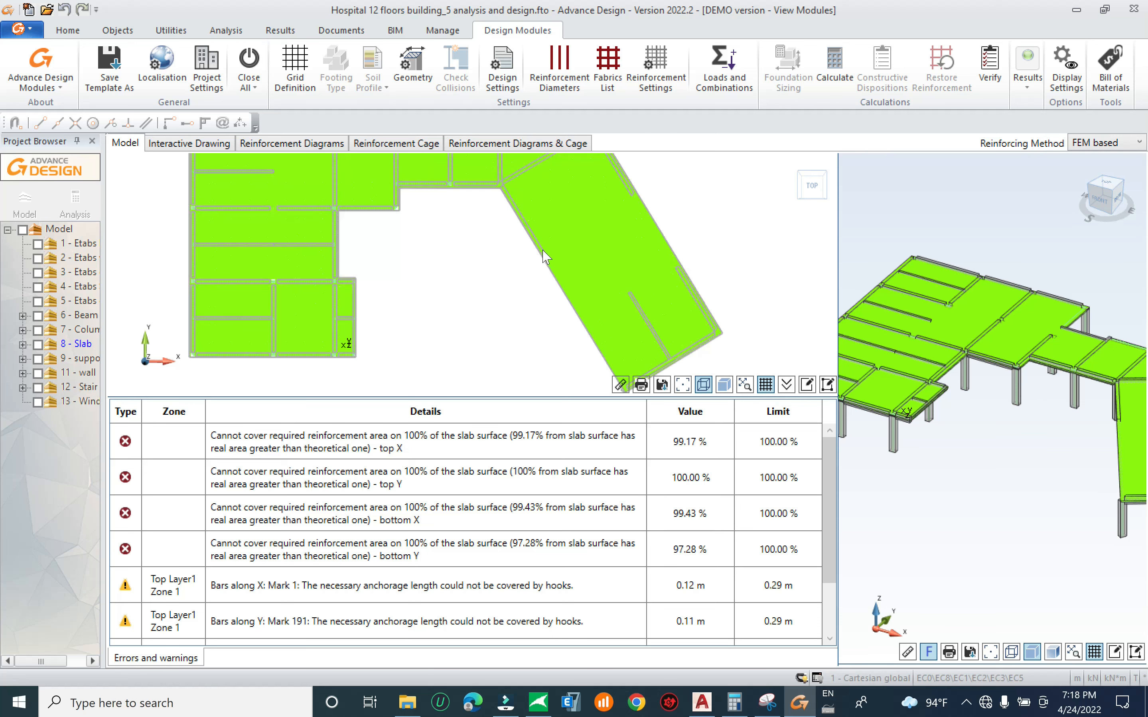
{"action": "middle_click_drag", "start_coordinate": [569, 280], "coordinate": [531, 288]}
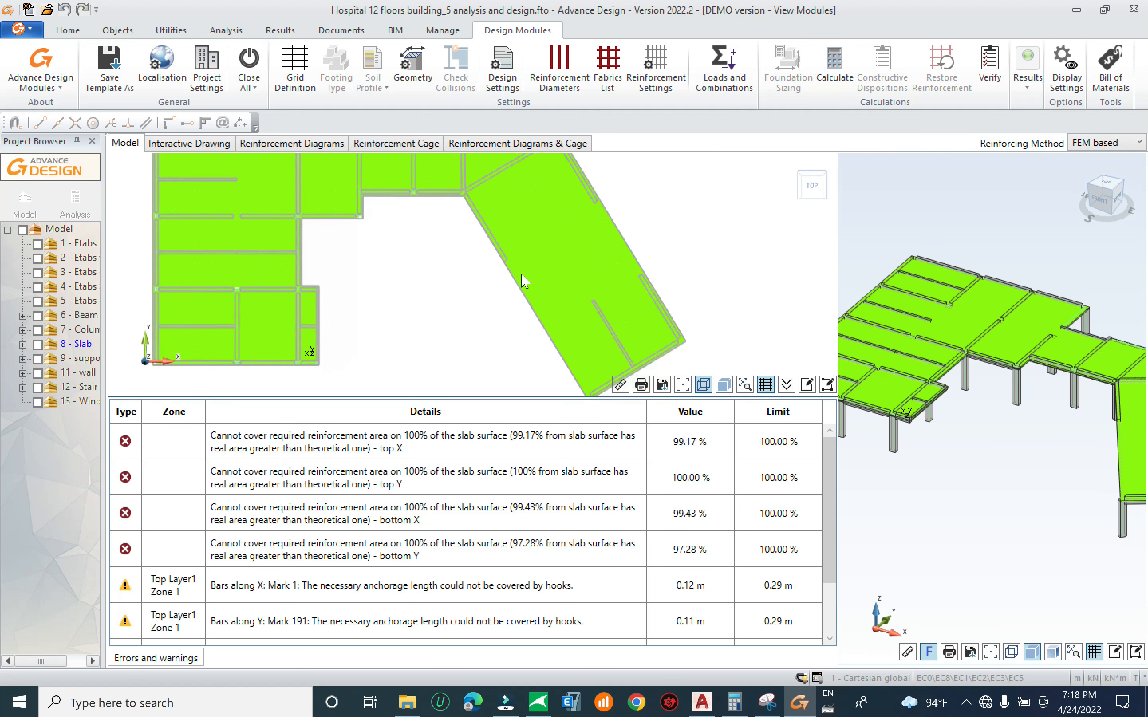
{"action": "middle_click_drag", "start_coordinate": [562, 226], "coordinate": [528, 218]}
{"action": "middle_click_drag", "start_coordinate": [518, 269], "coordinate": [509, 320]}
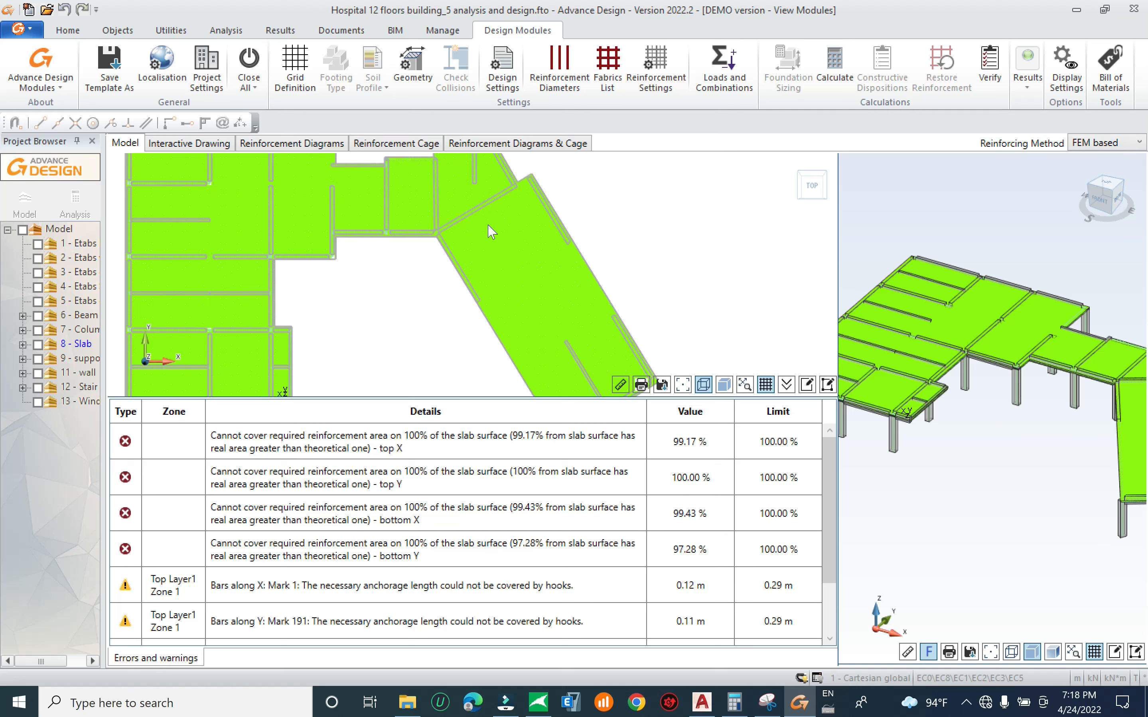
{"action": "middle_click_drag", "start_coordinate": [559, 306], "coordinate": [502, 225]}
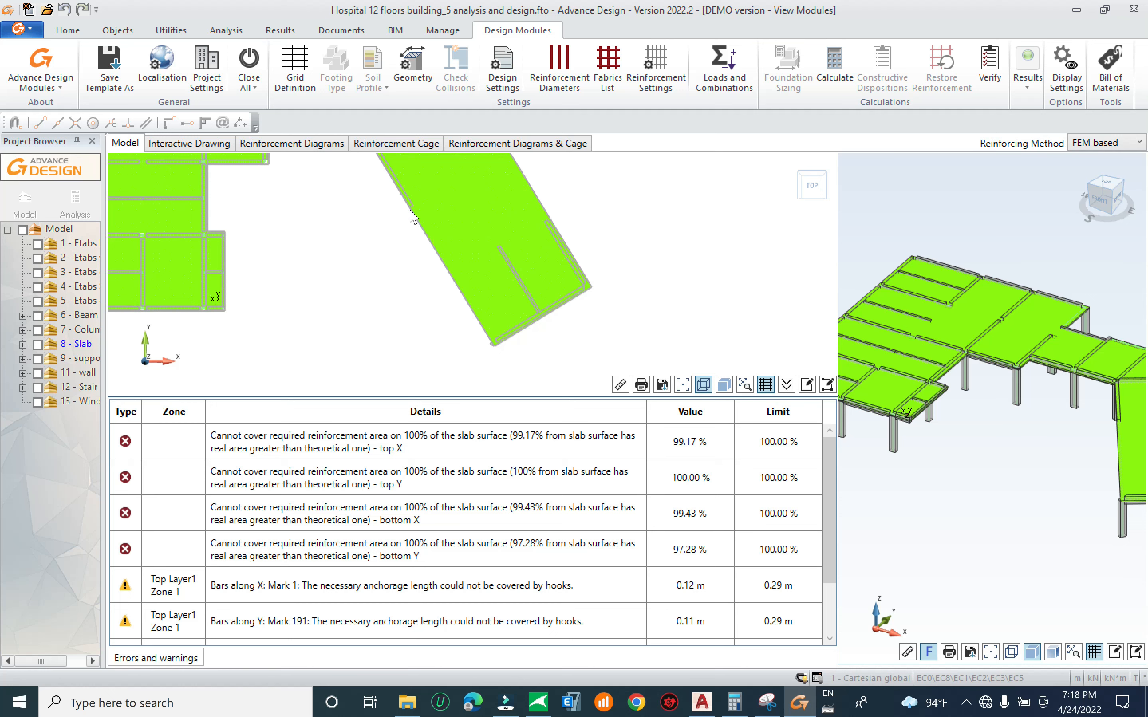
{"action": "middle_click_drag", "start_coordinate": [594, 321], "coordinate": [615, 301]}
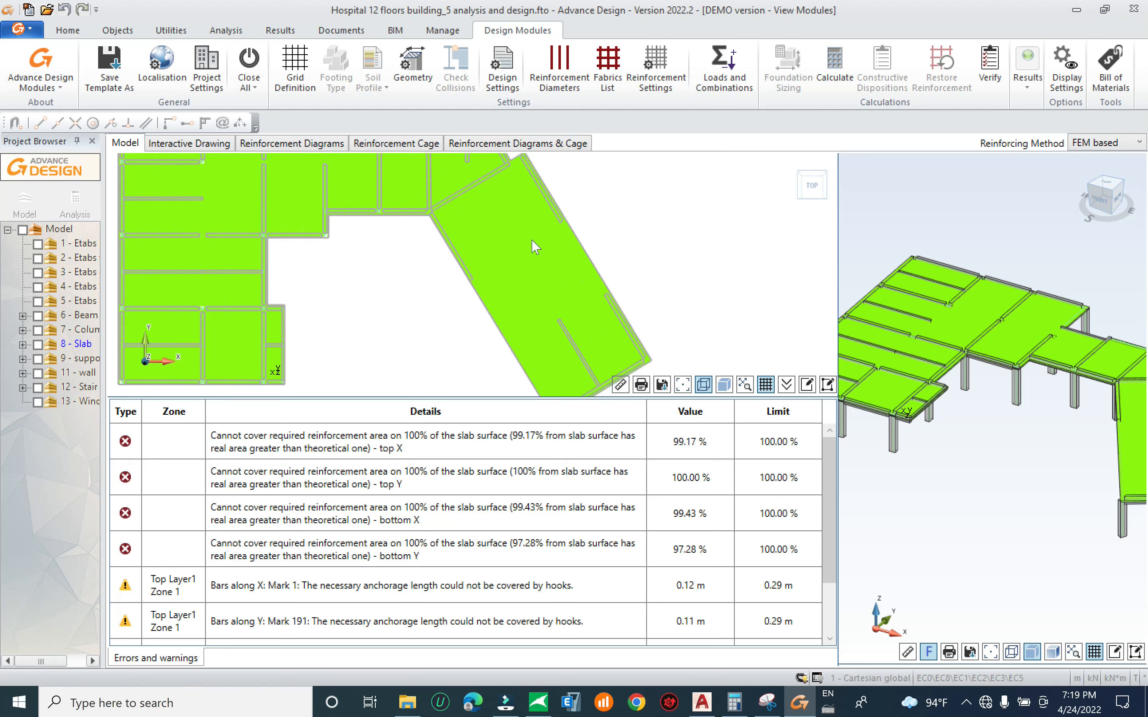
{"action": "middle_click_drag", "start_coordinate": [410, 259], "coordinate": [464, 239]}
{"action": "scroll", "coordinate": [463, 296], "scroll_direction": "down", "scroll_amount": 3}
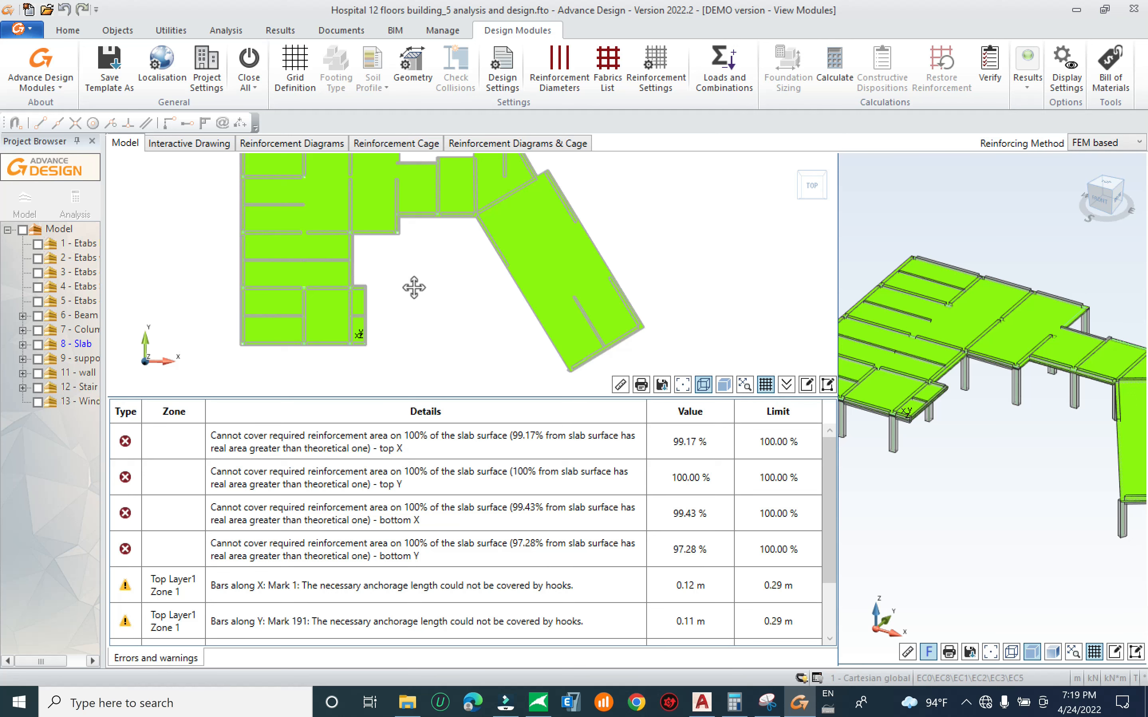
{"action": "middle_click_drag", "start_coordinate": [413, 274], "coordinate": [415, 291]}
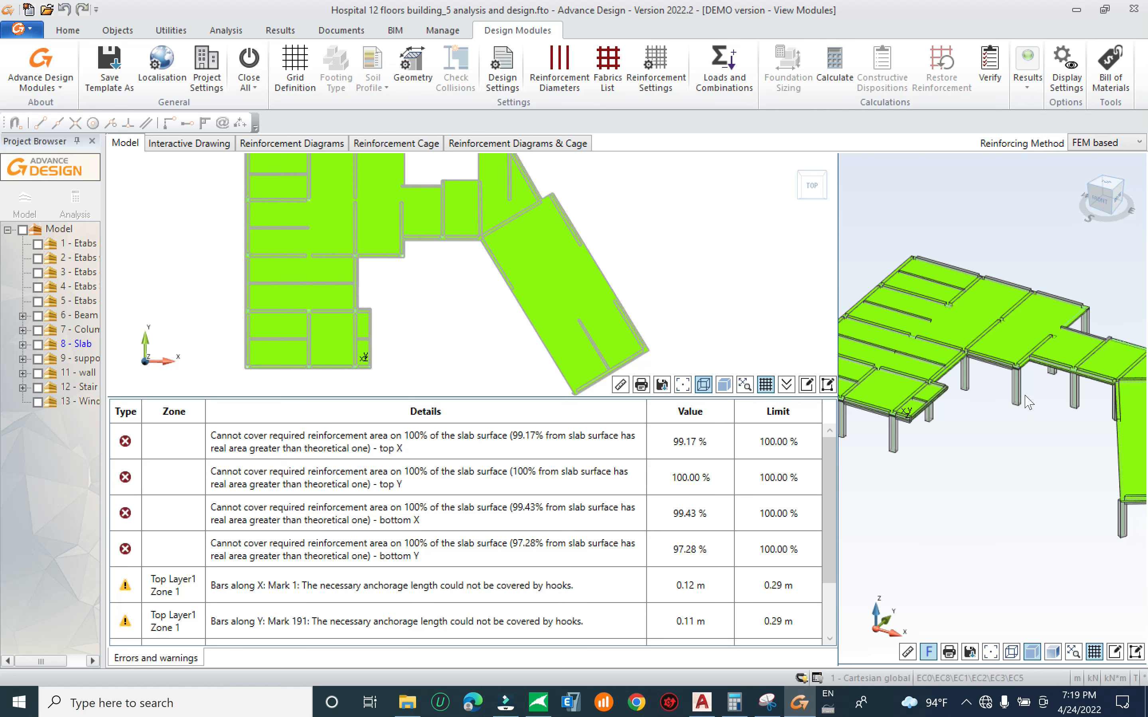
Enlarge the 3D model and examine the slab from above and below, checking its beams, columns and walls
{"action": "middle_click_drag", "start_coordinate": [1027, 397], "coordinate": [1031, 394]}
{"action": "middle_click_drag", "start_coordinate": [850, 275], "coordinate": [838, 261]}
{"action": "left_click_drag", "start_coordinate": [838, 262], "coordinate": [333, 239]}
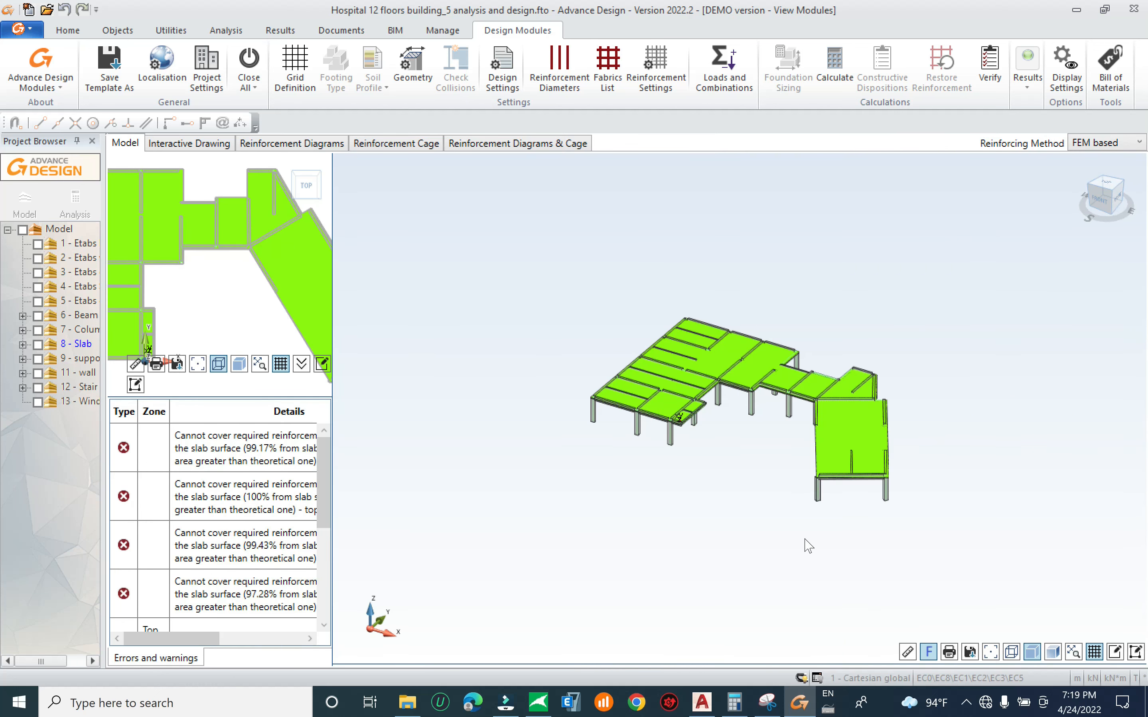
{"action": "middle_click_drag", "start_coordinate": [830, 521], "coordinate": [902, 420]}
{"action": "scroll", "coordinate": [837, 440], "scroll_direction": "up", "scroll_amount": 5}
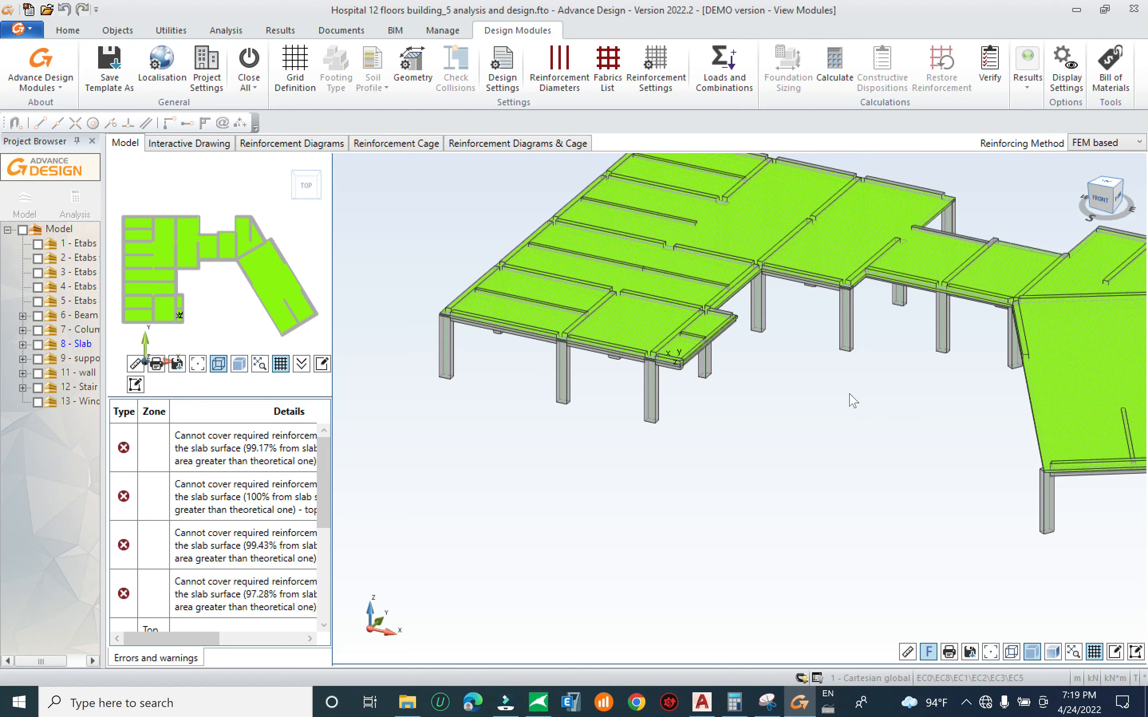
{"action": "middle_click_drag", "start_coordinate": [863, 330], "coordinate": [769, 407]}
{"action": "middle_click_drag", "start_coordinate": [786, 449], "coordinate": [564, 327], "text": "shift"}
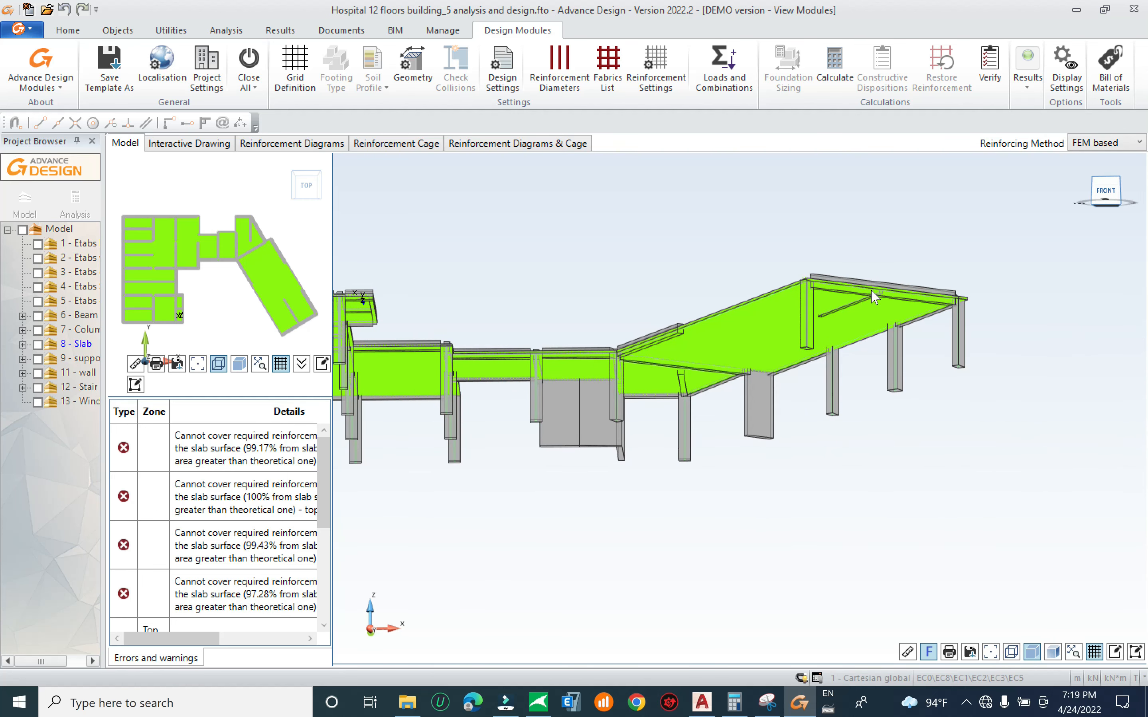
{"action": "scroll", "coordinate": [636, 327], "scroll_direction": "up", "scroll_amount": 3}
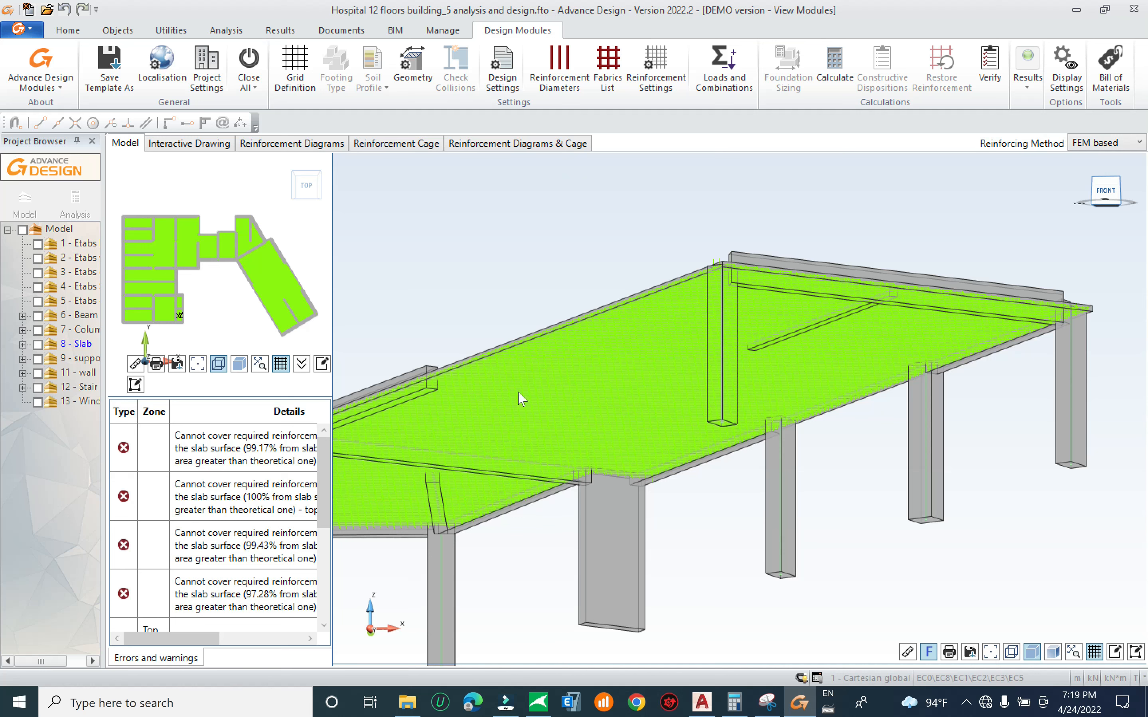
{"action": "scroll", "coordinate": [768, 440], "scroll_direction": "down", "scroll_amount": 5}
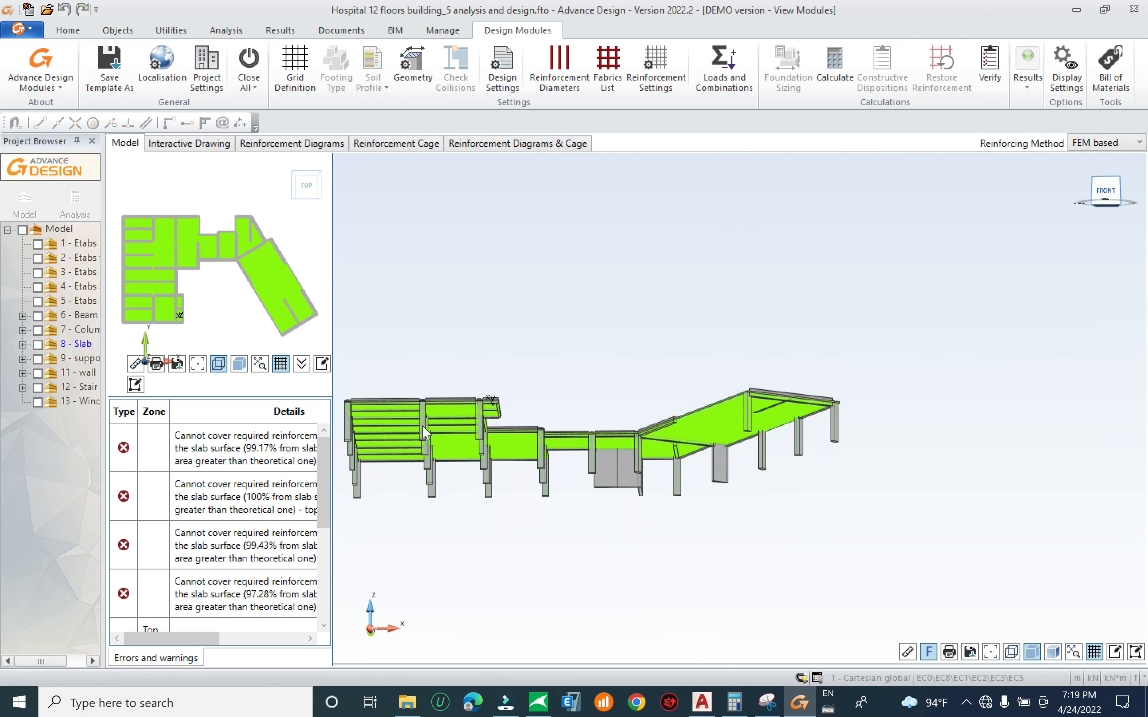
Close the slab's design module without updating the model elements and return to the analysis reinforcement results
{"action": "left_click_drag", "start_coordinate": [390, 332], "coordinate": [654, 374]}
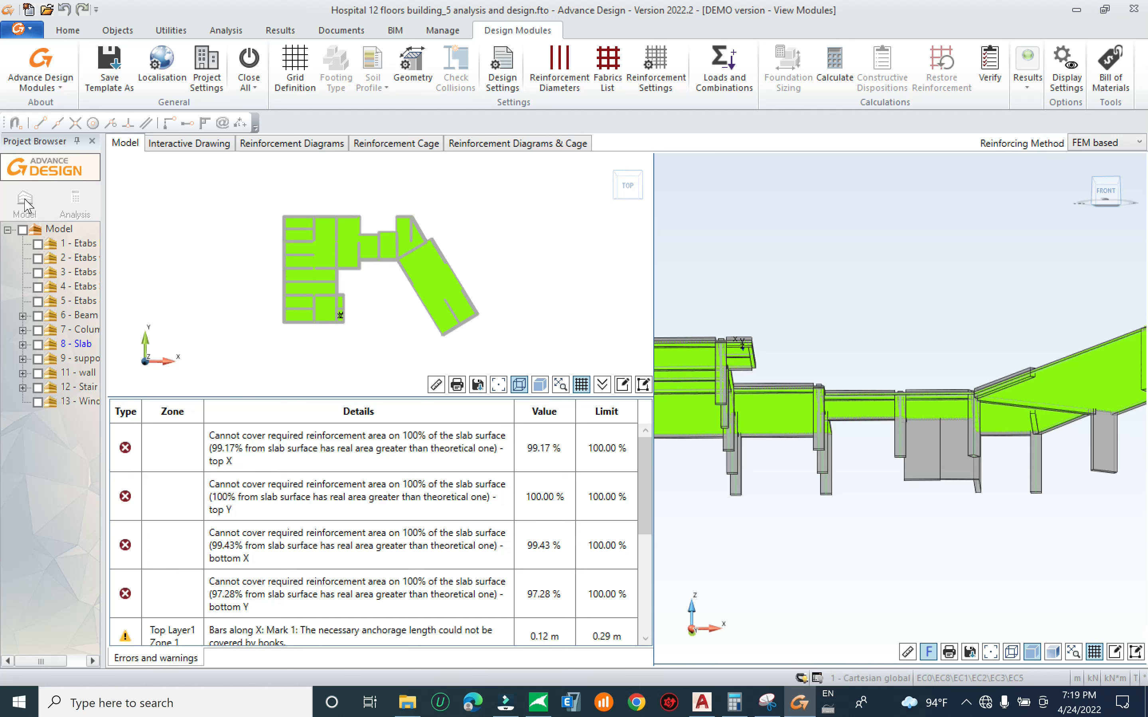
{"action": "left_click", "coordinate": [75, 202]}
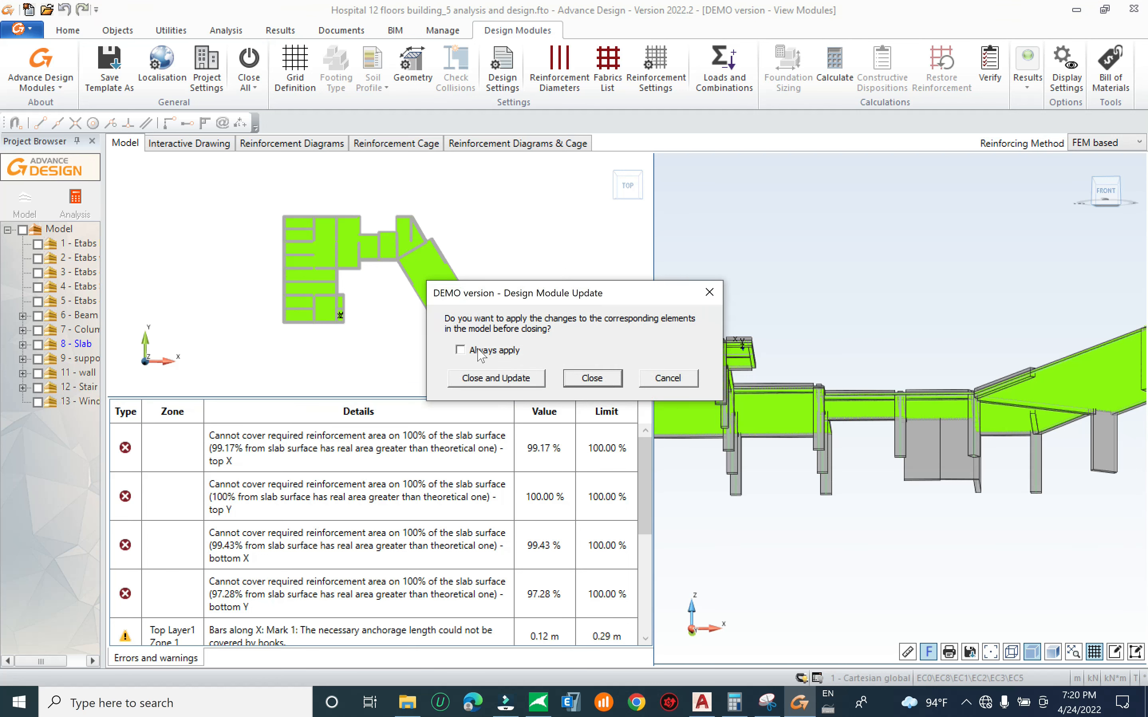
{"action": "left_click", "coordinate": [593, 379]}
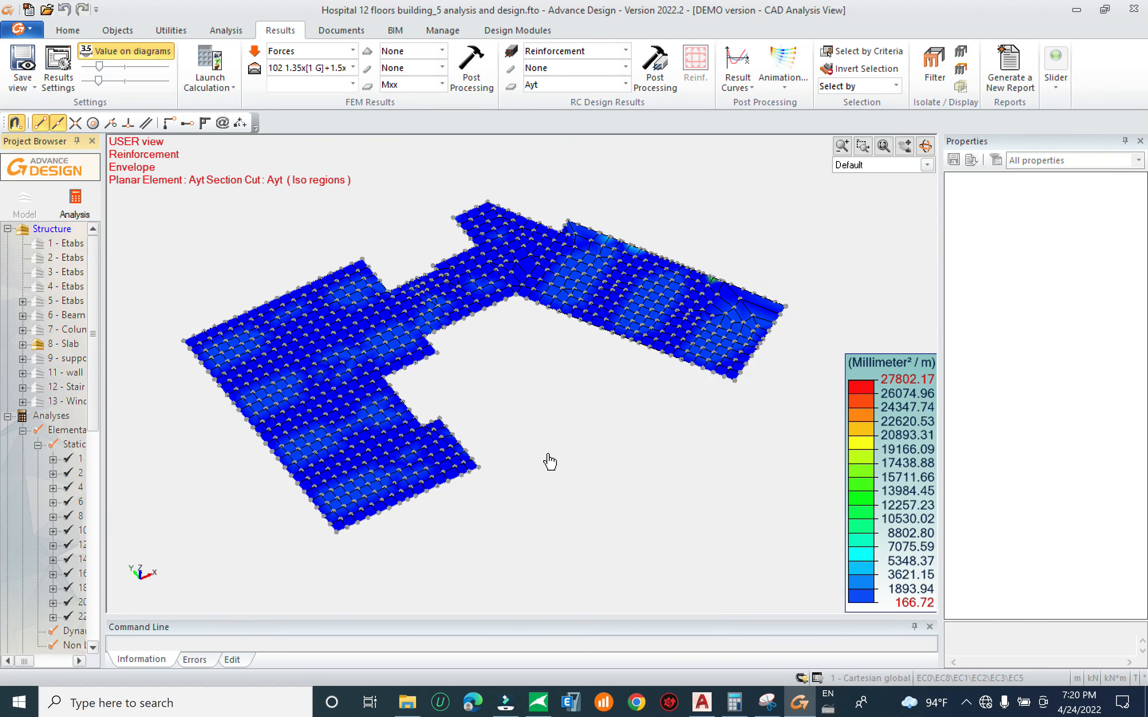
{"action": "middle_click_drag", "start_coordinate": [566, 466], "coordinate": [550, 429], "text": "shift"}
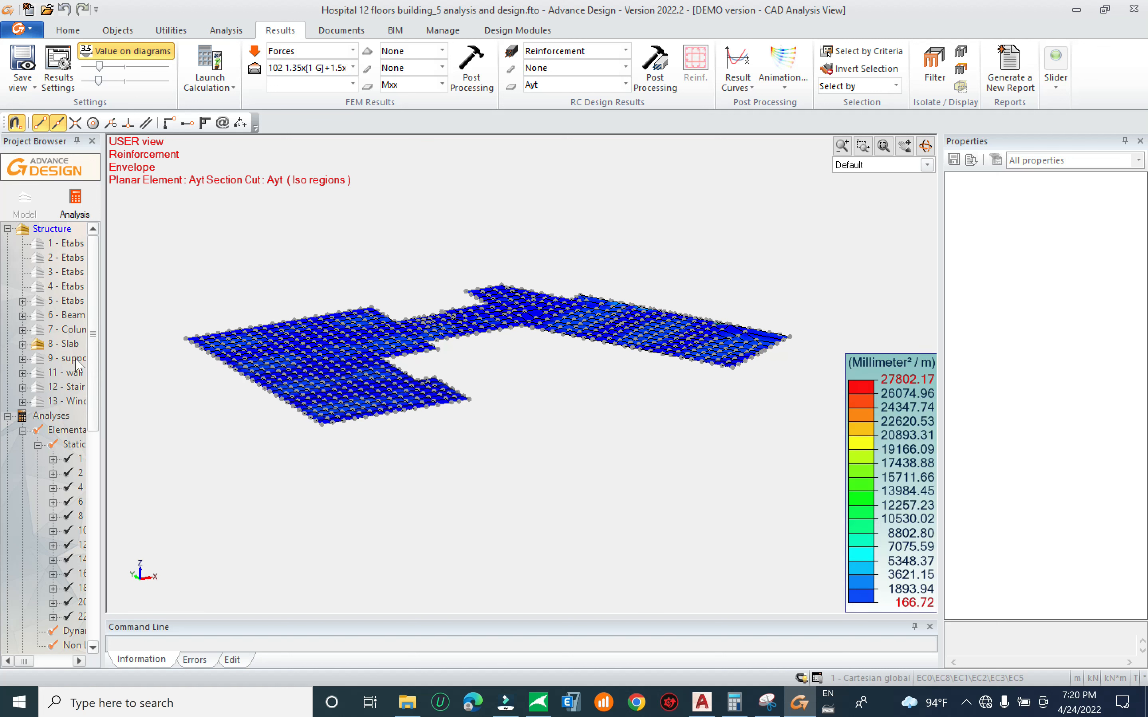
Display the Beam system together with the lowest slab's reinforcement results and inspect the beams around the slanted wing from several angles
{"action": "left_click", "coordinate": [70, 316]}
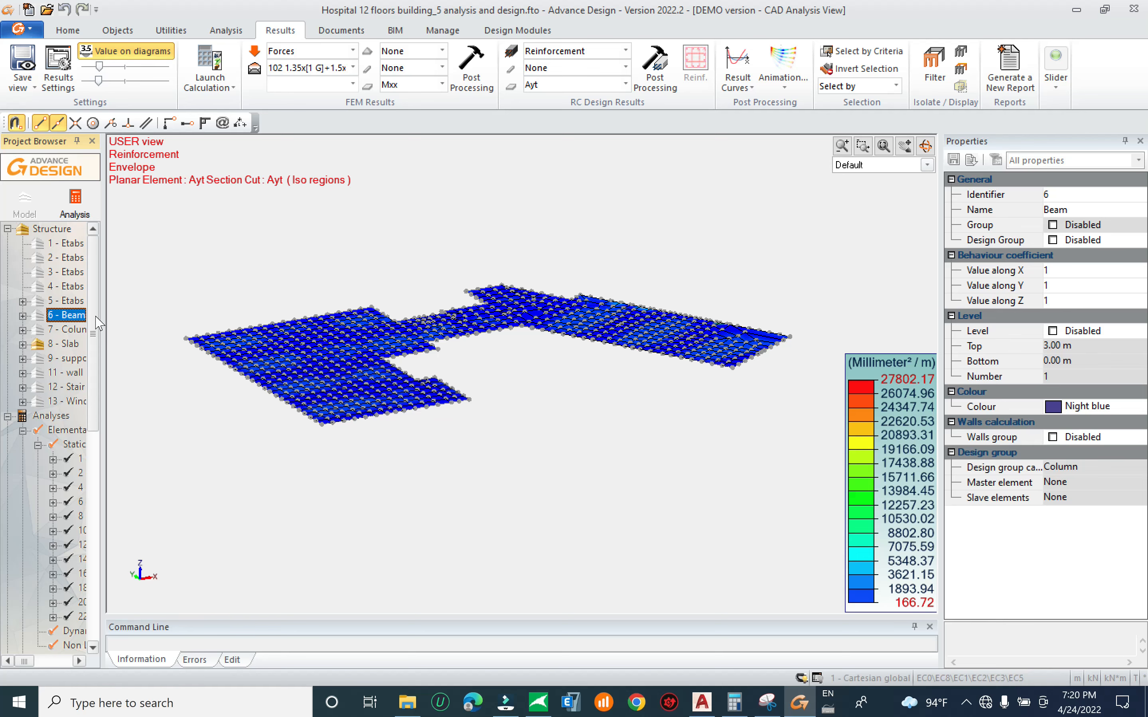
{"action": "left_click", "coordinate": [40, 315]}
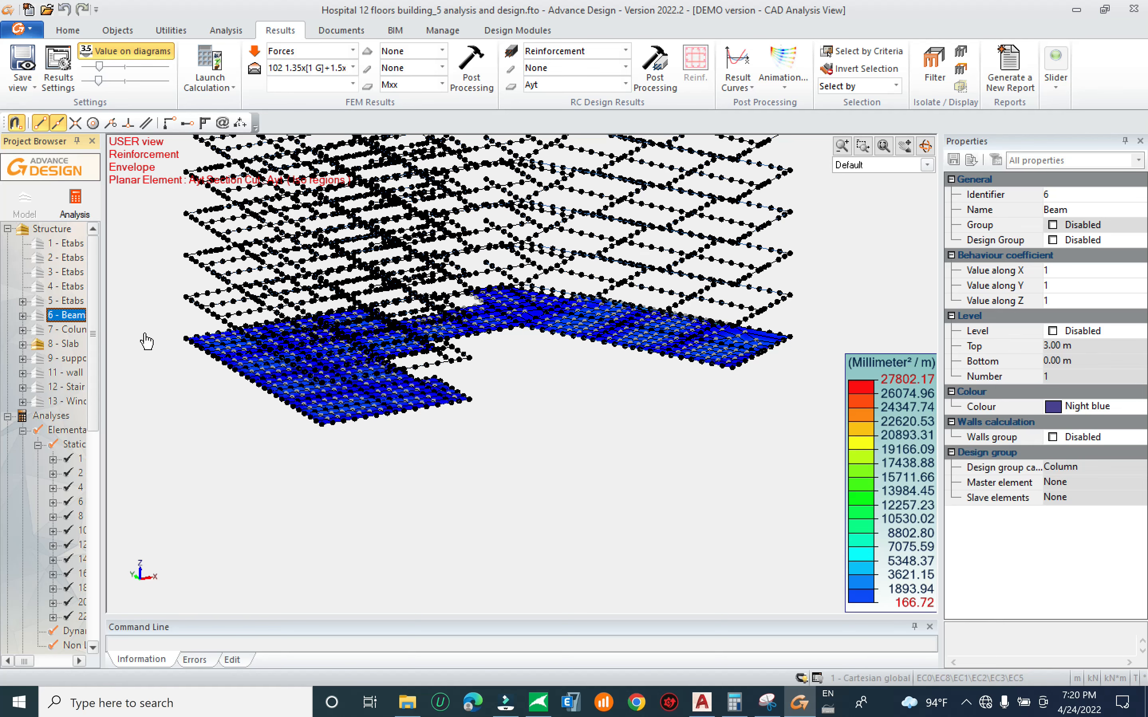
{"action": "middle_click_drag", "start_coordinate": [697, 425], "coordinate": [628, 440], "text": "shift"}
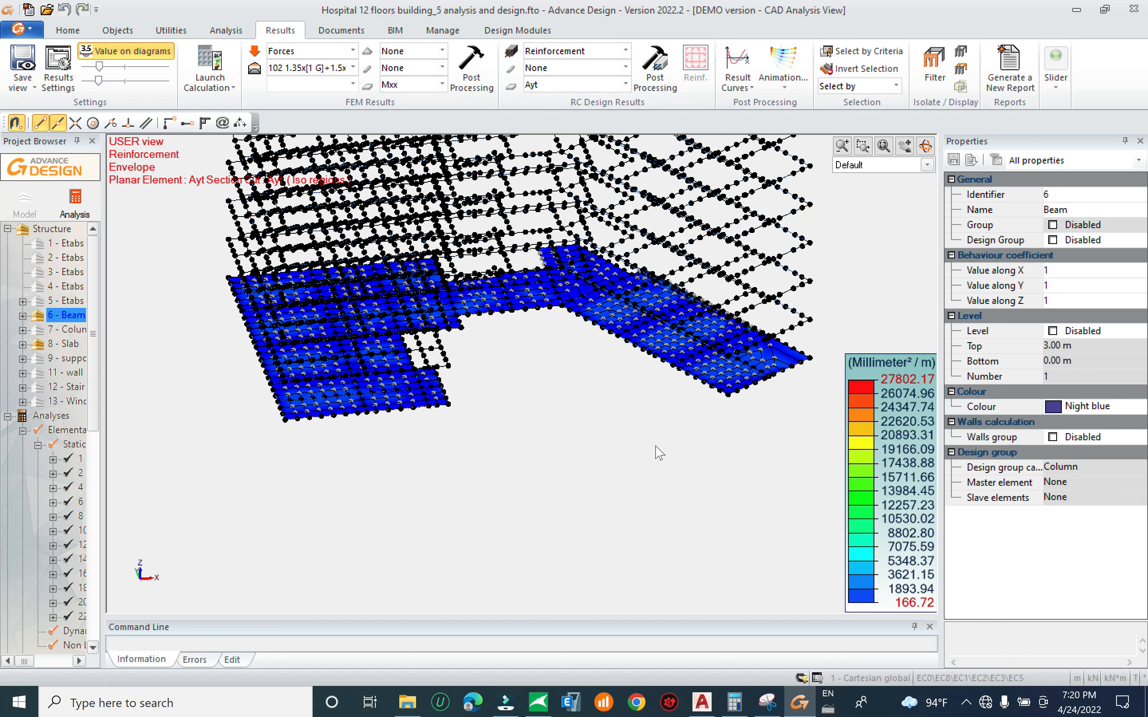
{"action": "middle_click_drag", "start_coordinate": [646, 438], "coordinate": [641, 426], "text": "shift"}
{"action": "scroll", "coordinate": [738, 399], "scroll_direction": "up", "scroll_amount": 3}
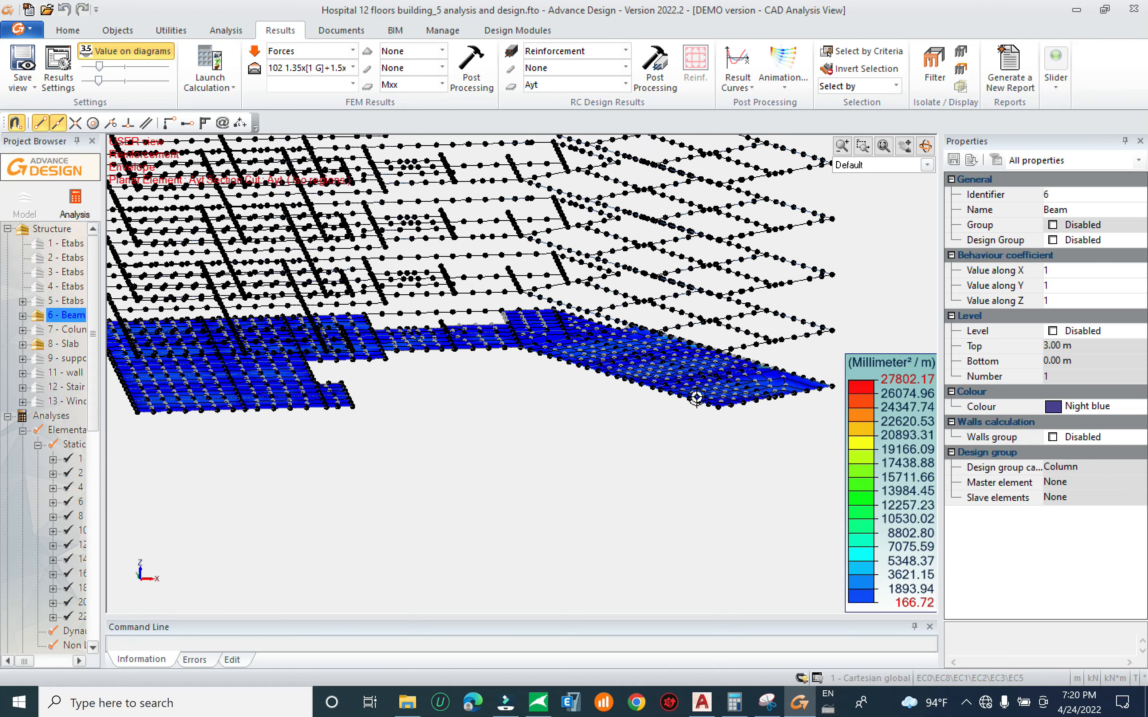
{"action": "scroll", "coordinate": [738, 399], "scroll_direction": "up", "scroll_amount": 6}
{"action": "middle_click_drag", "start_coordinate": [566, 443], "coordinate": [568, 474], "text": "shift"}
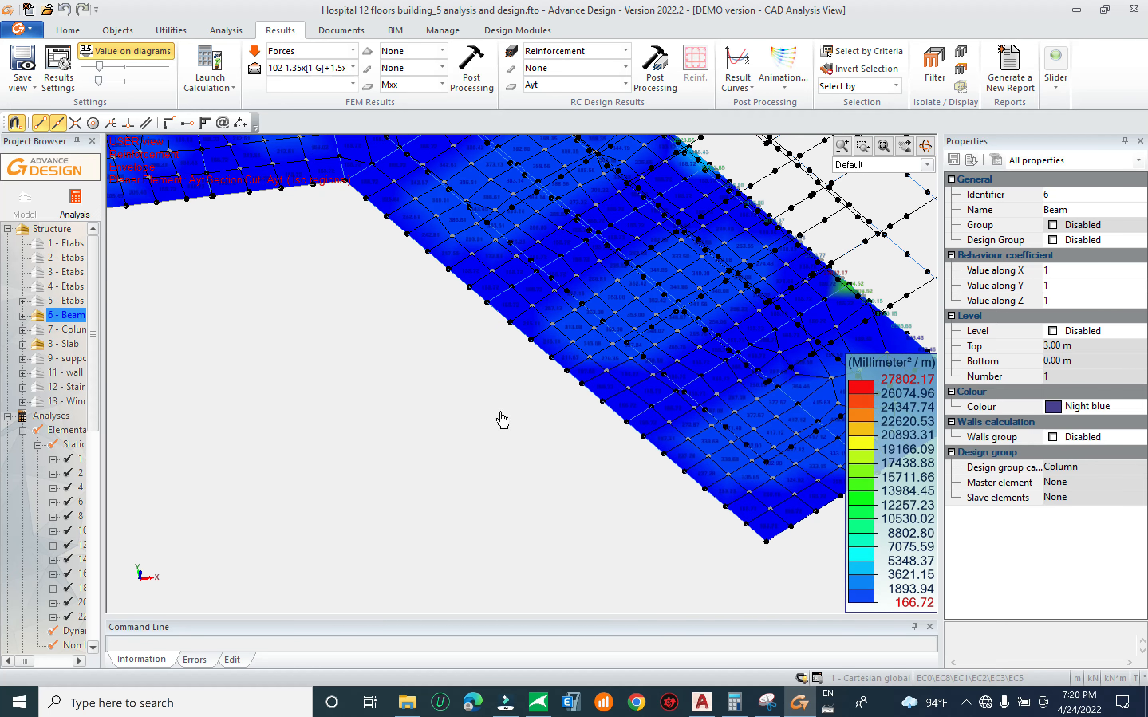
{"action": "scroll", "coordinate": [433, 353], "scroll_direction": "down", "scroll_amount": 5}
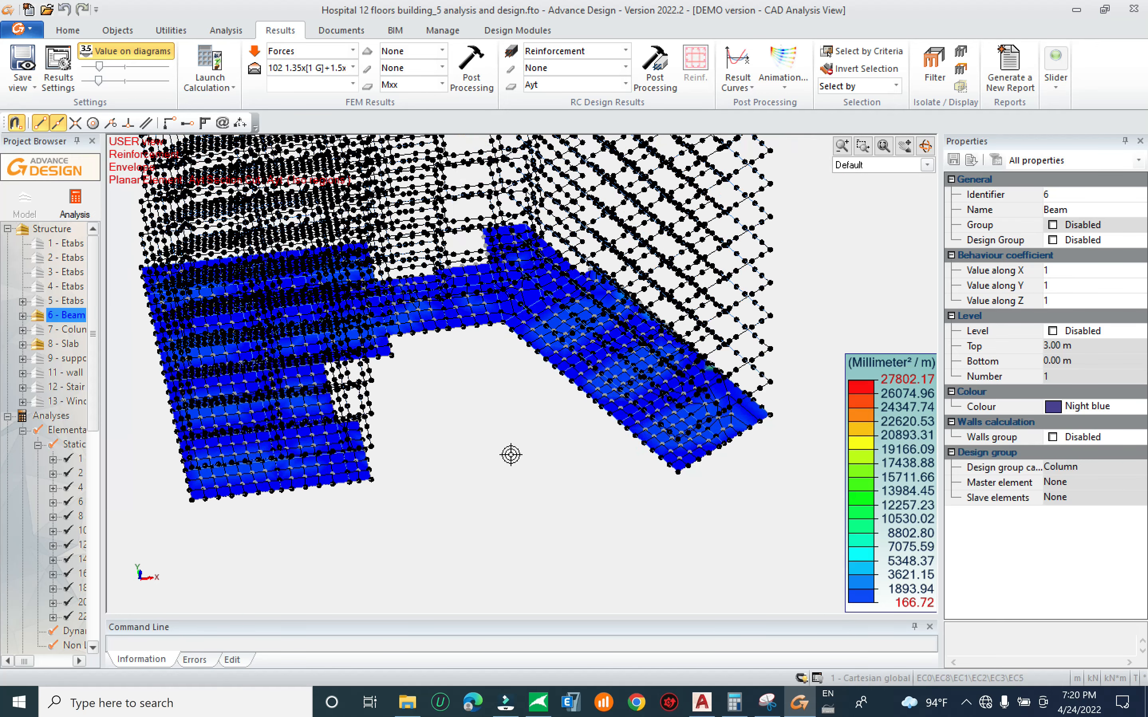
Open the lowest slab plate in its design module, review its plan, and close the module without updating the model
{"action": "left_click", "coordinate": [23, 345]}
{"action": "left_click", "coordinate": [74, 359]}
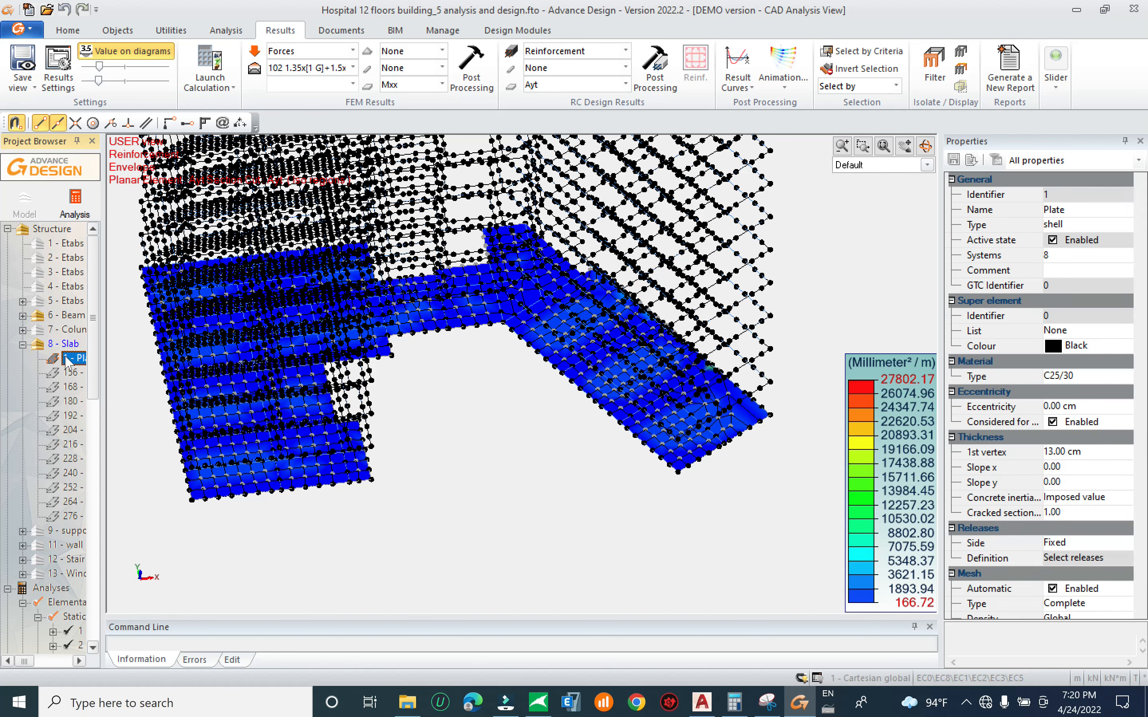
{"action": "right_click", "coordinate": [654, 443]}
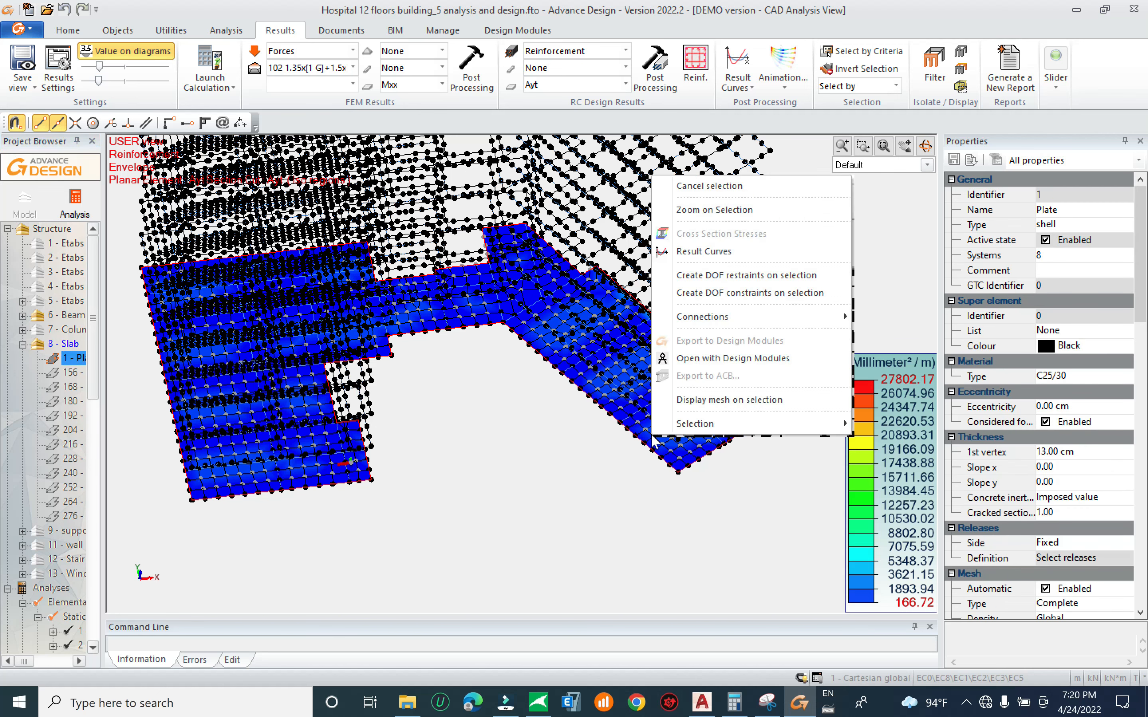
{"action": "left_click", "coordinate": [711, 377]}
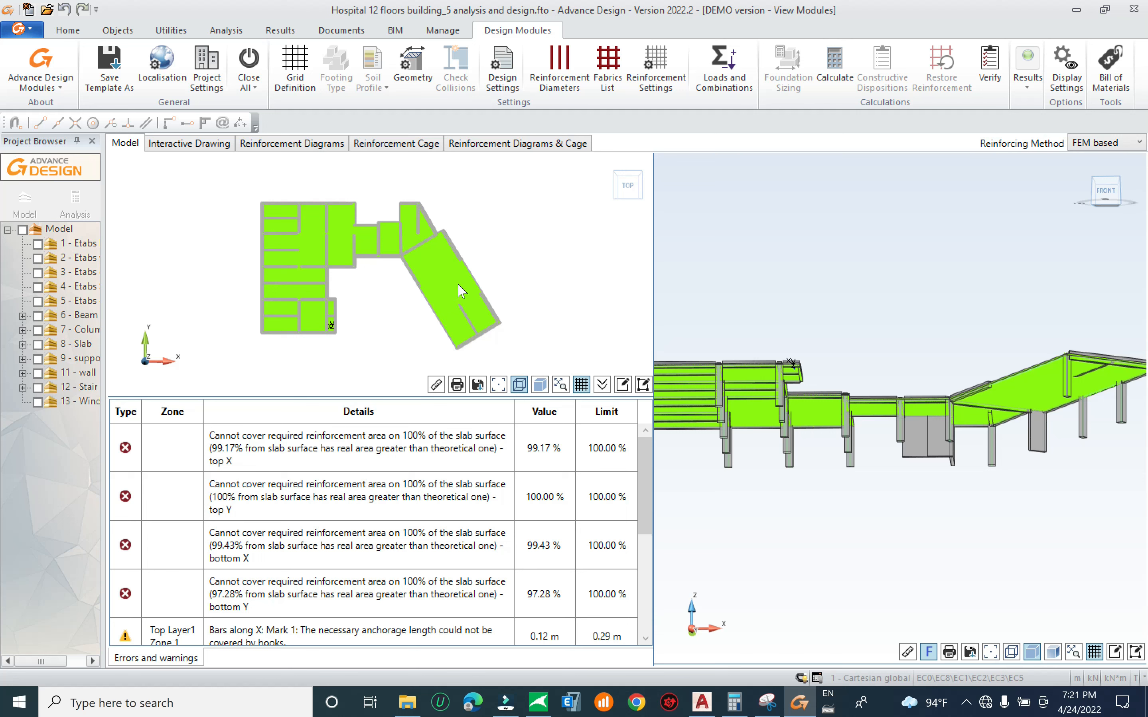
{"action": "middle_click_drag", "start_coordinate": [554, 173], "coordinate": [560, 148]}
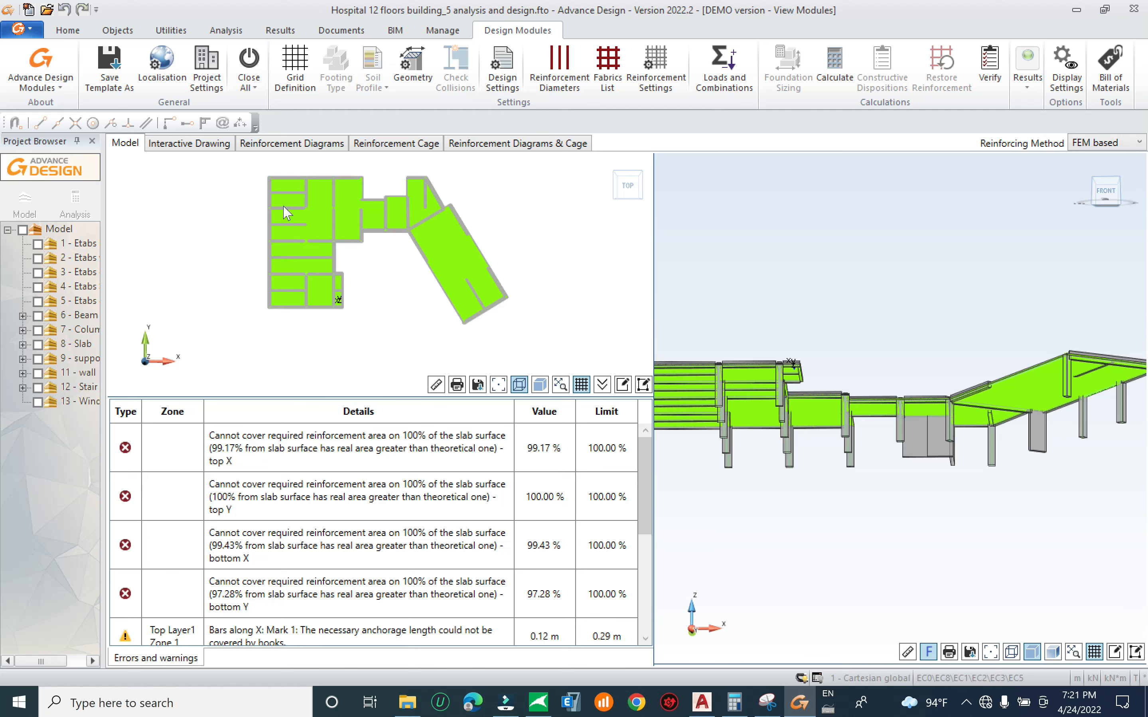
{"action": "left_click", "coordinate": [76, 201]}
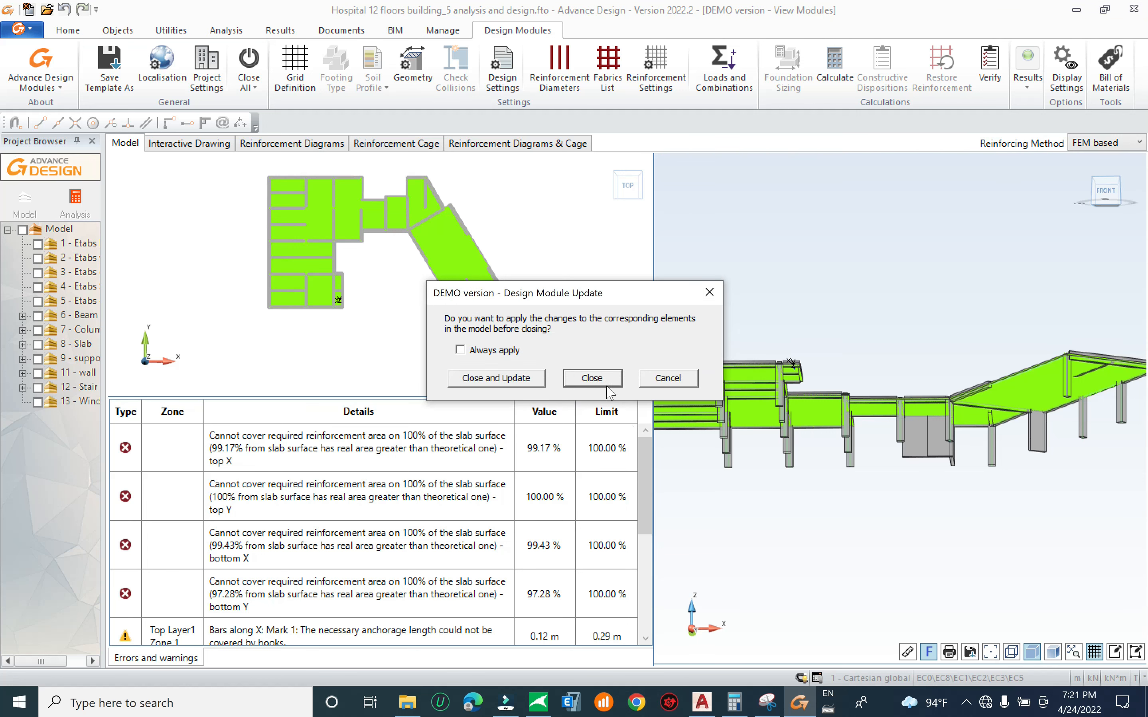
{"action": "left_click", "coordinate": [593, 379]}
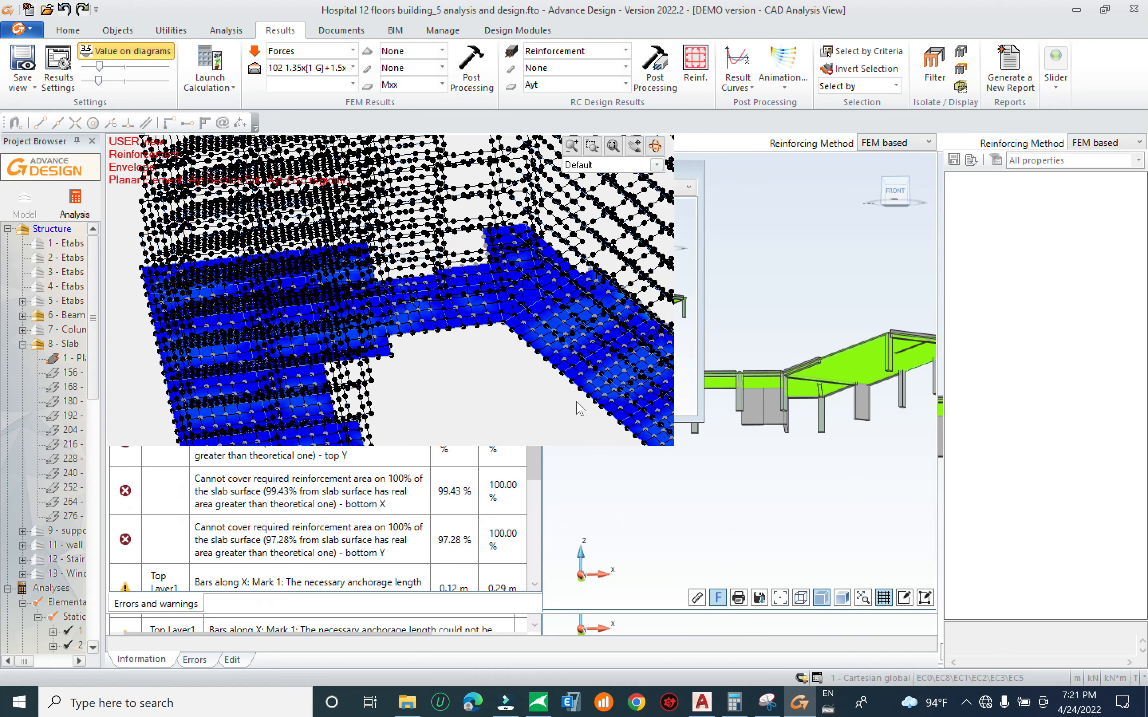
Hide the Slab system and display the wall system alongside the beams, showing the model from the wall side
{"action": "middle_click_drag", "start_coordinate": [549, 417], "coordinate": [562, 394]}
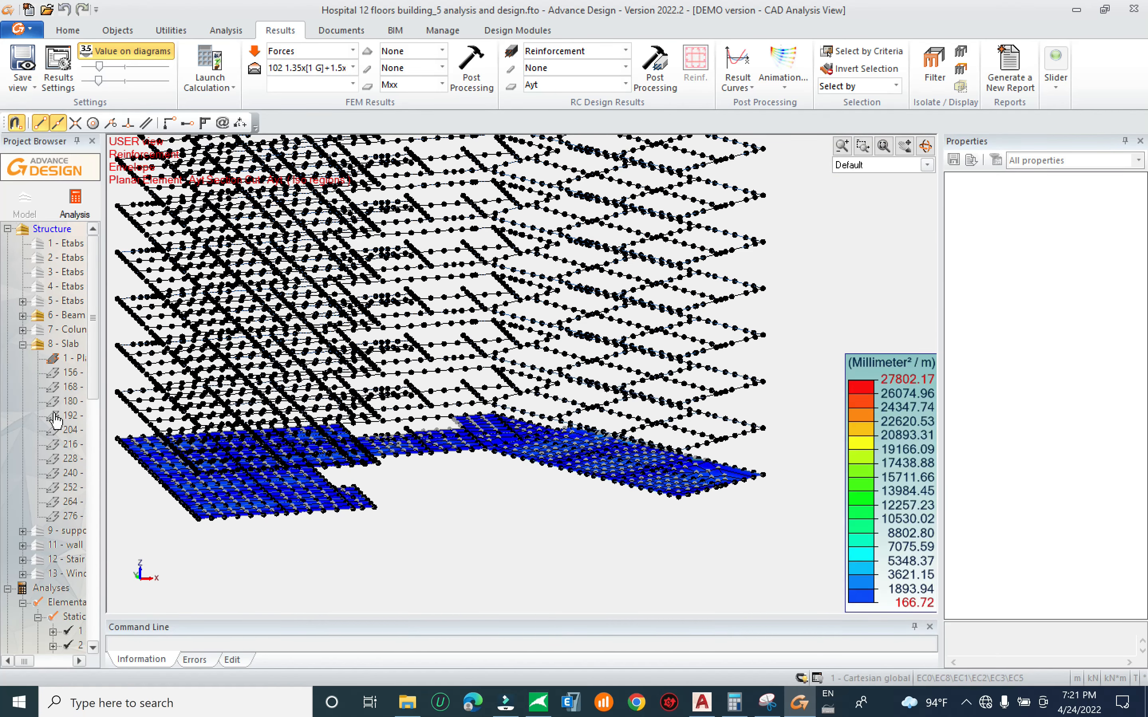
{"action": "left_click", "coordinate": [62, 346]}
{"action": "key", "text": "space"}
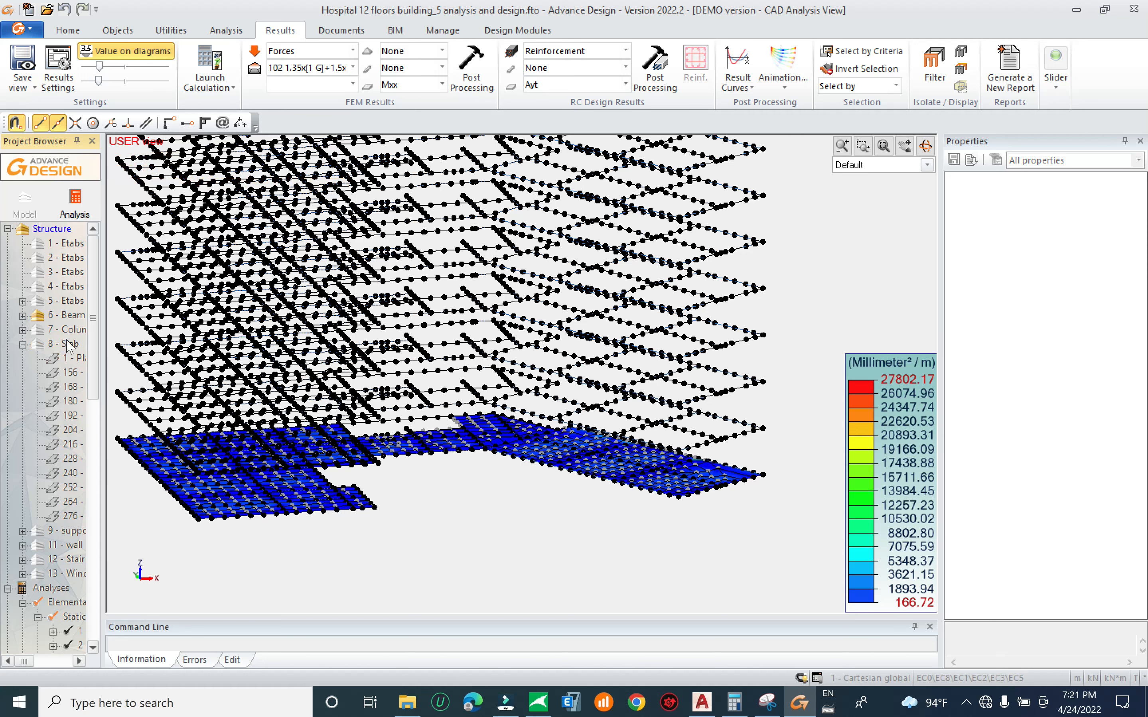
{"action": "left_click", "coordinate": [69, 545]}
{"action": "key", "text": "space"}
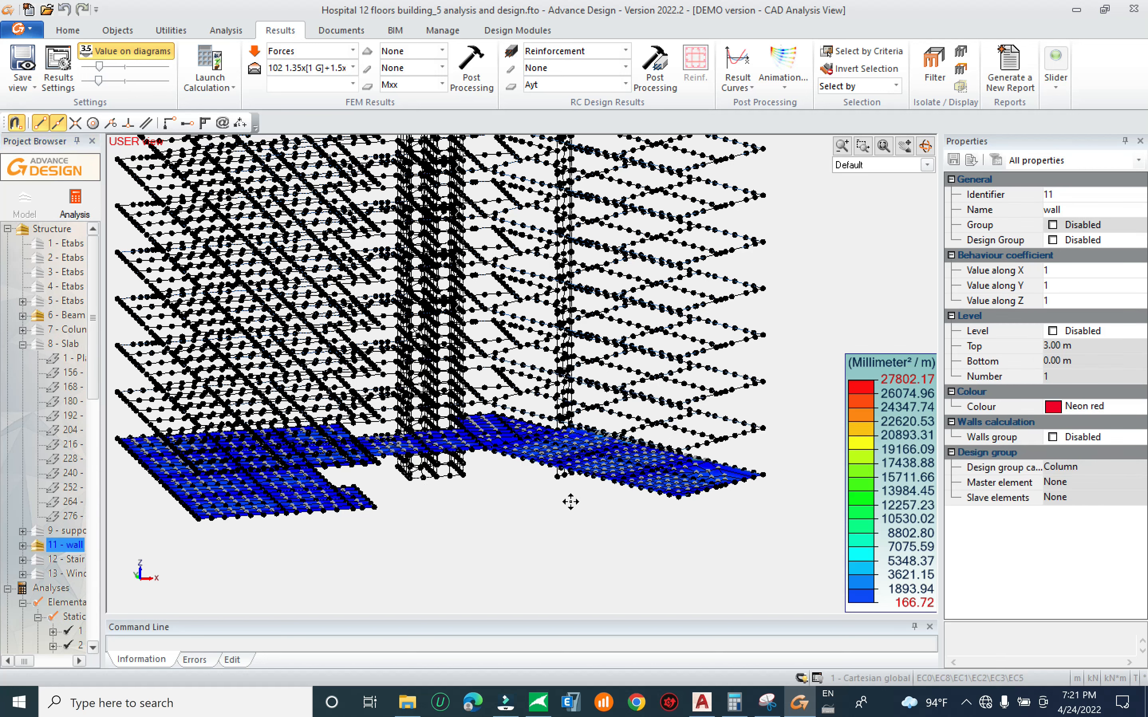
{"action": "middle_click_drag", "start_coordinate": [571, 502], "coordinate": [576, 495]}
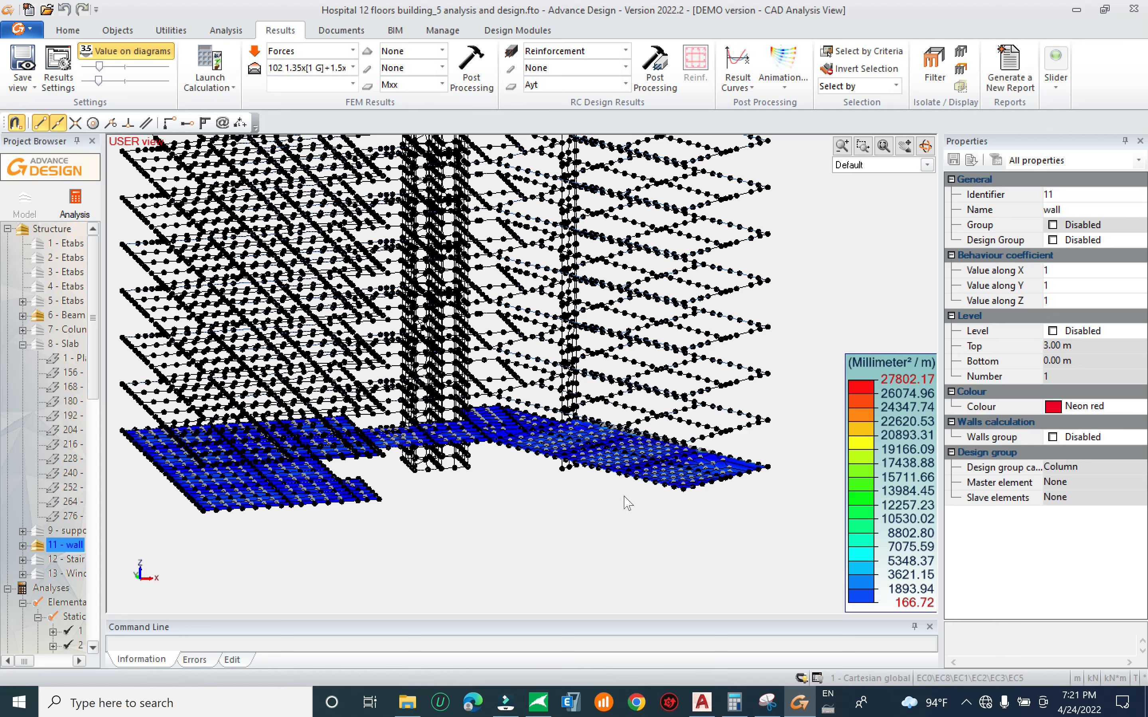
{"action": "middle_click_drag", "start_coordinate": [613, 520], "coordinate": [691, 545], "text": "shift"}
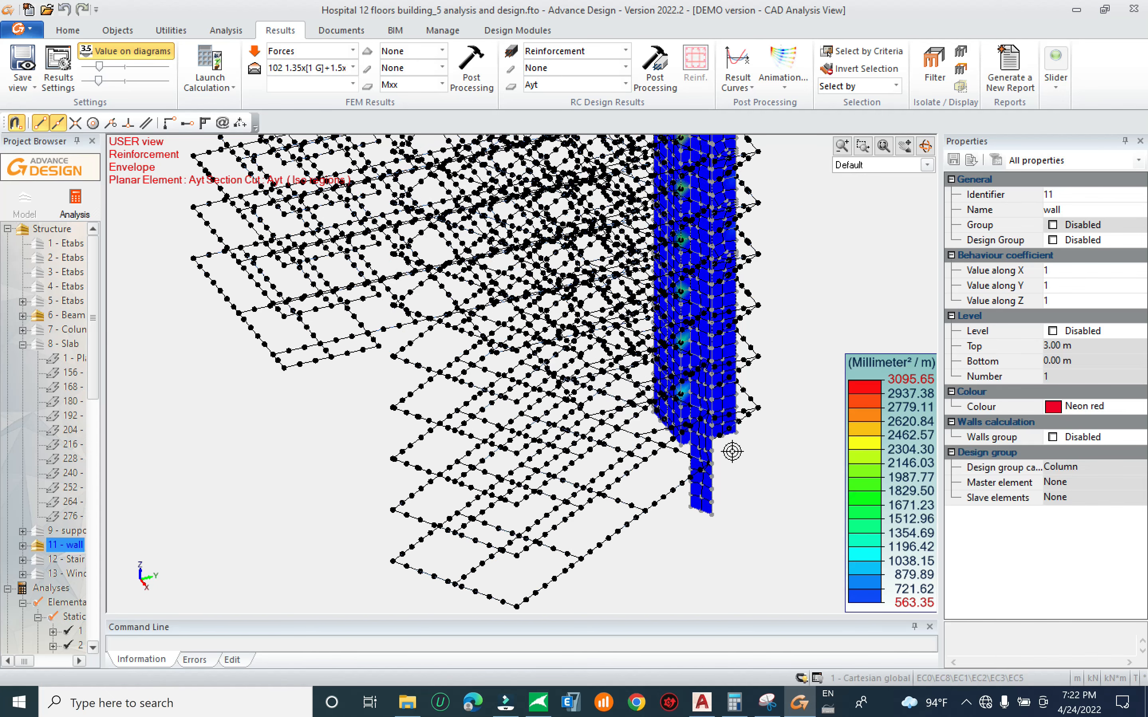
Select the lowest wall plate beneath the shear wall core and open it with the design modules
{"action": "left_click", "coordinate": [703, 509]}
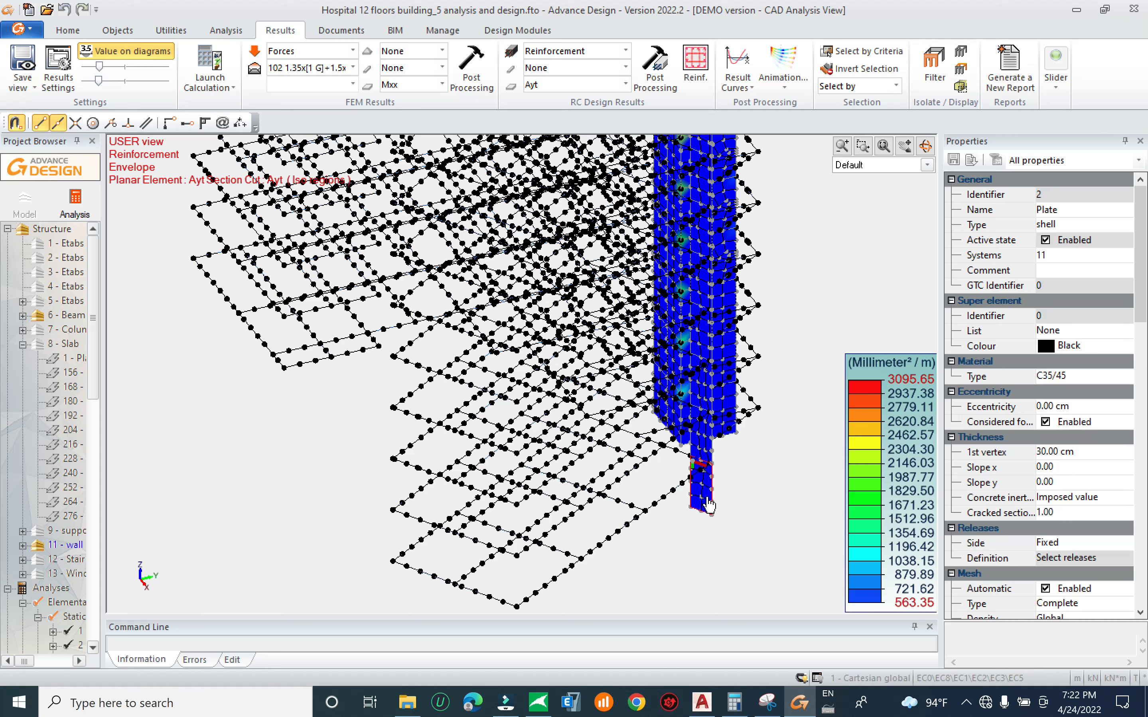
{"action": "scroll", "coordinate": [1118, 336], "scroll_direction": "down", "scroll_amount": 4}
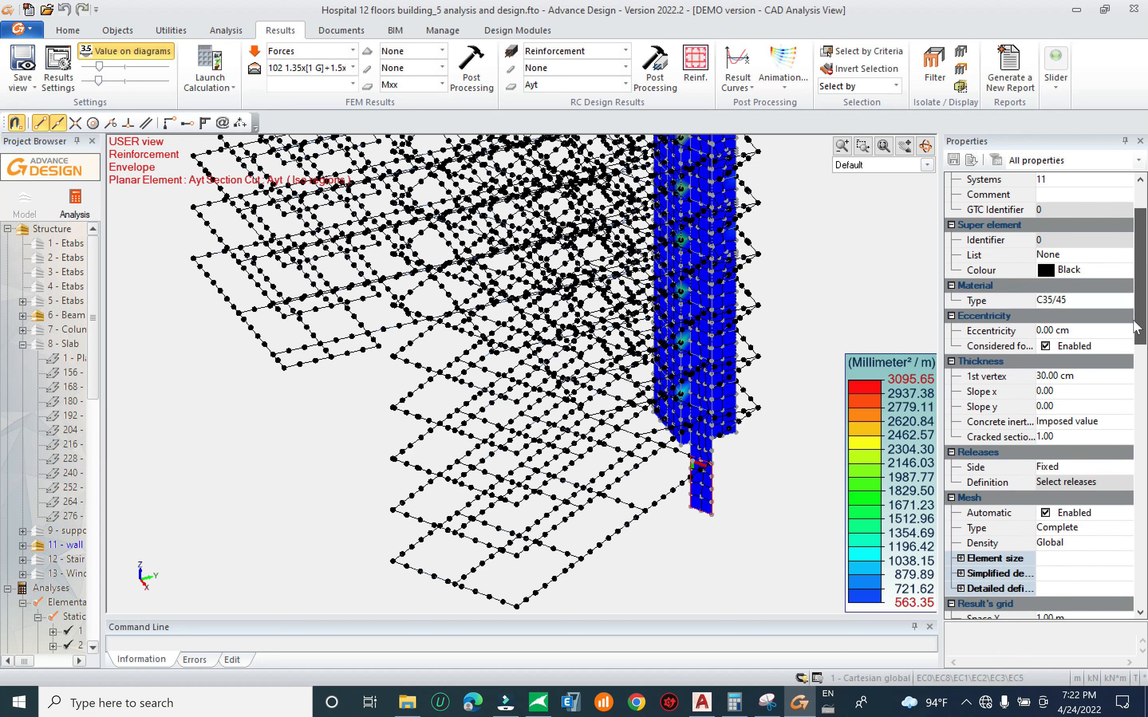
{"action": "right_click", "coordinate": [712, 505]}
{"action": "left_click", "coordinate": [777, 423]}
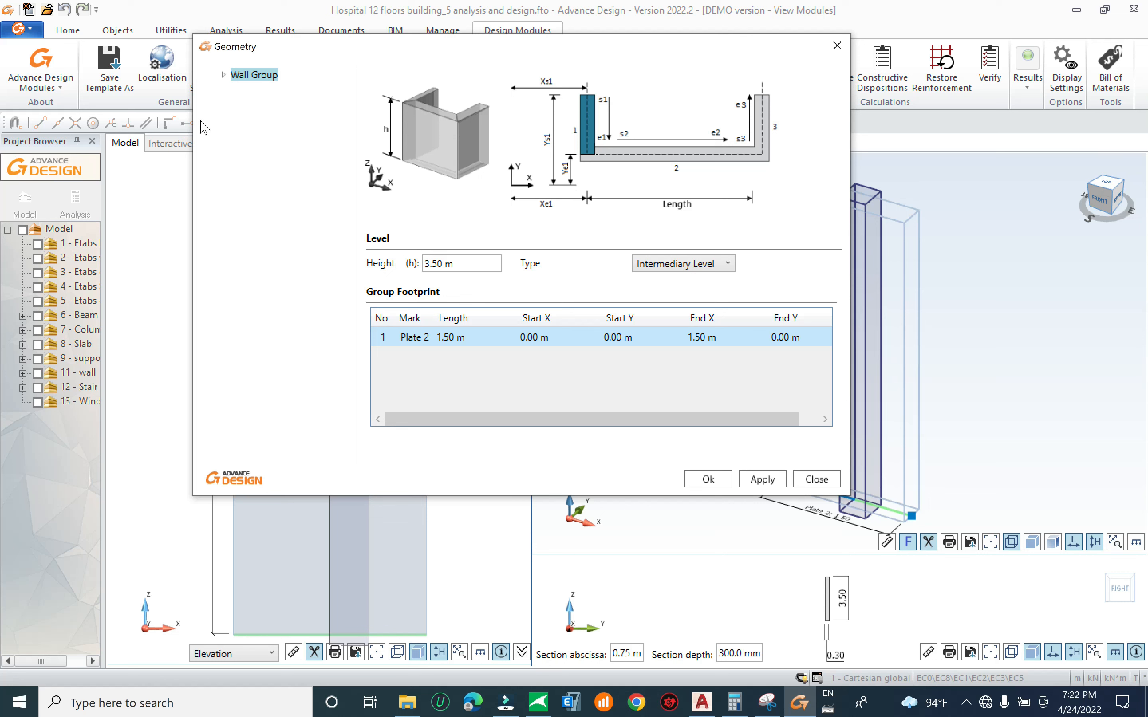
Review the wall group's footprint and Wall 1's thickness, geometry, openings and chamfers without changing them
{"action": "left_click", "coordinate": [223, 75]}
{"action": "left_click", "coordinate": [260, 92]}
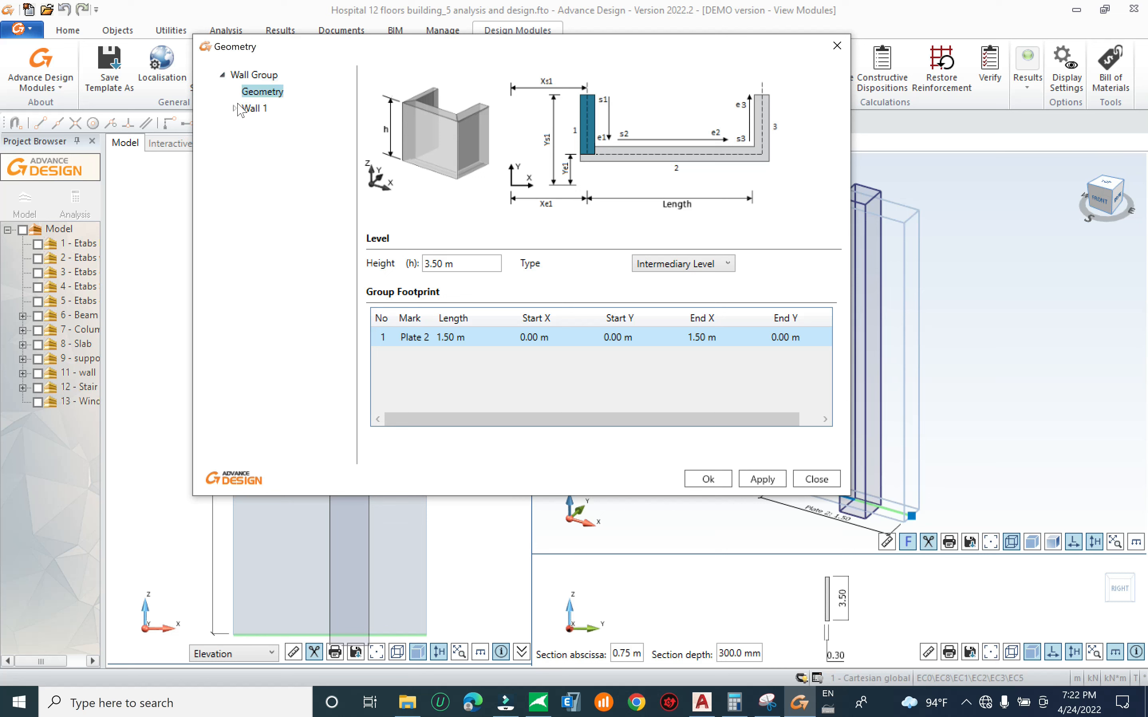
{"action": "left_click", "coordinate": [234, 108]}
{"action": "left_click", "coordinate": [275, 126]}
{"action": "left_click", "coordinate": [253, 111]}
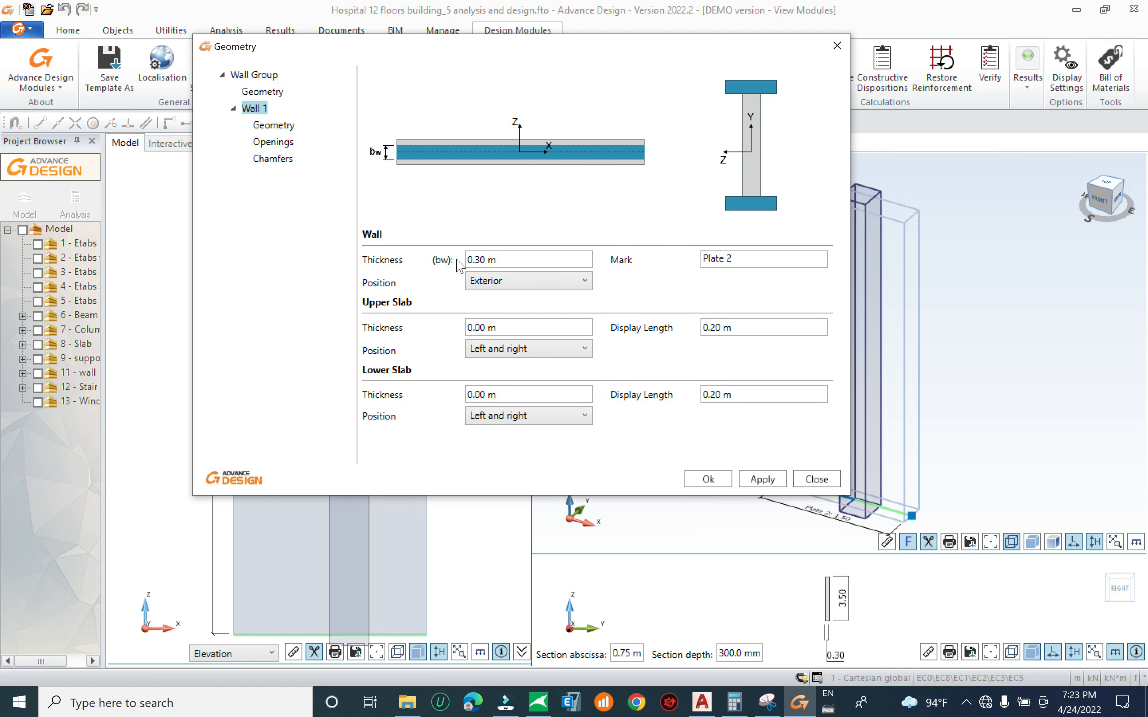
{"action": "triple_click", "coordinate": [484, 261]}
{"action": "left_click", "coordinate": [274, 125]}
{"action": "left_click", "coordinate": [273, 142]}
{"action": "left_click", "coordinate": [272, 158]}
{"action": "left_click", "coordinate": [274, 125]}
{"action": "left_click", "coordinate": [837, 46]}
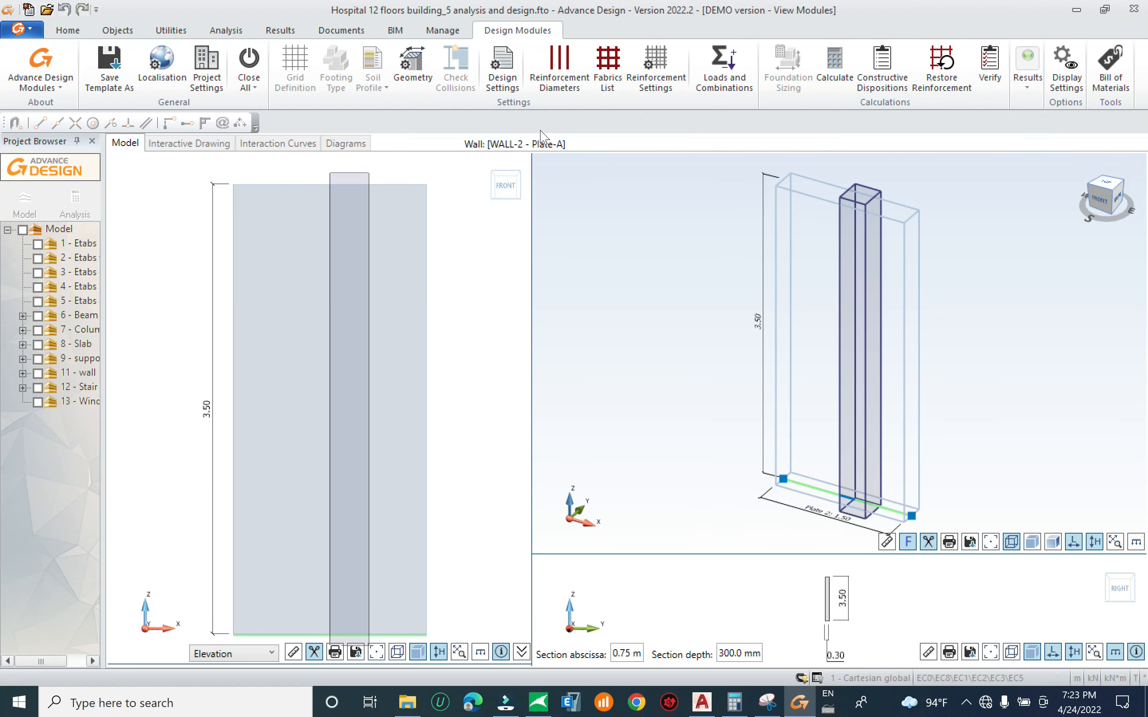
Limit the wall's longitudinal reinforcement diameters to H10, H12 and H16
{"action": "left_click", "coordinate": [579, 72]}
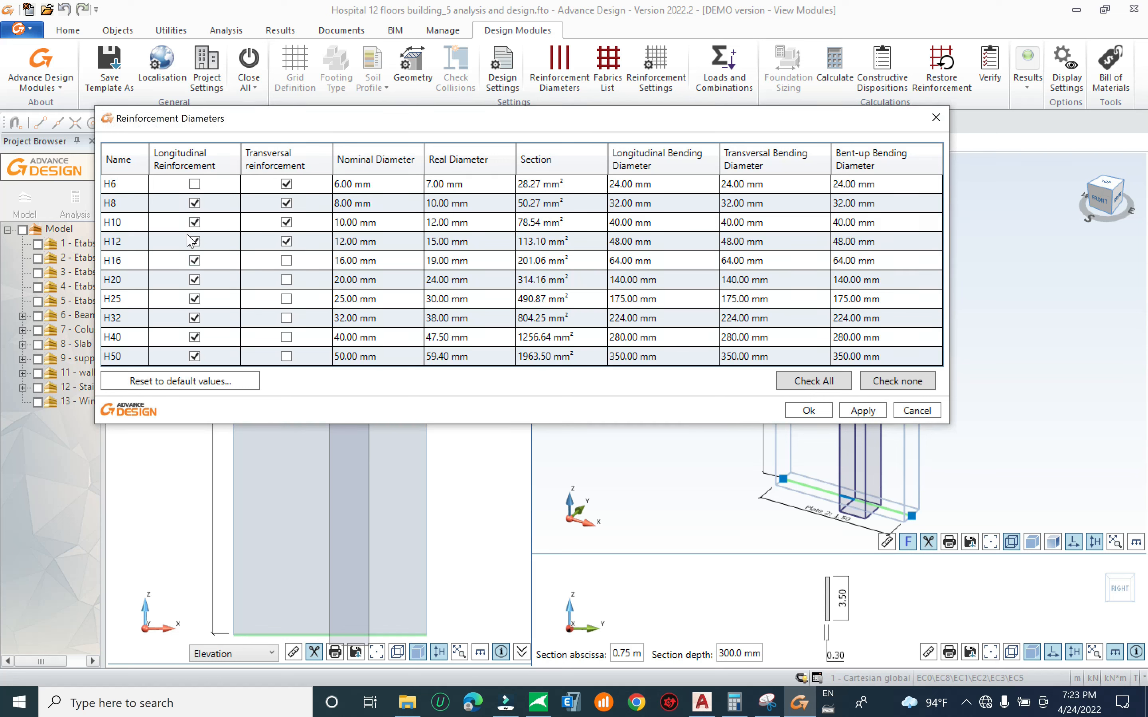
{"action": "left_click", "coordinate": [194, 203]}
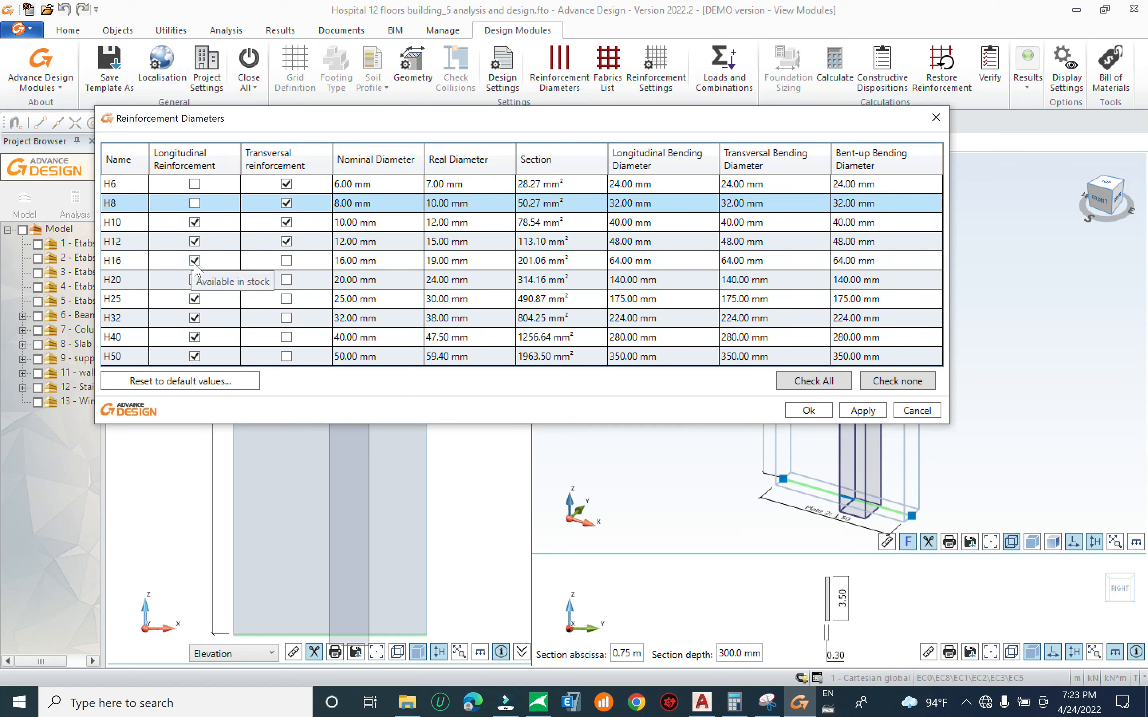
{"action": "left_click", "coordinate": [195, 261]}
{"action": "left_click", "coordinate": [194, 279]}
{"action": "left_click", "coordinate": [195, 299]}
{"action": "left_click", "coordinate": [195, 318]}
{"action": "left_click", "coordinate": [195, 337]}
{"action": "left_click", "coordinate": [195, 356]}
{"action": "left_click", "coordinate": [195, 261]}
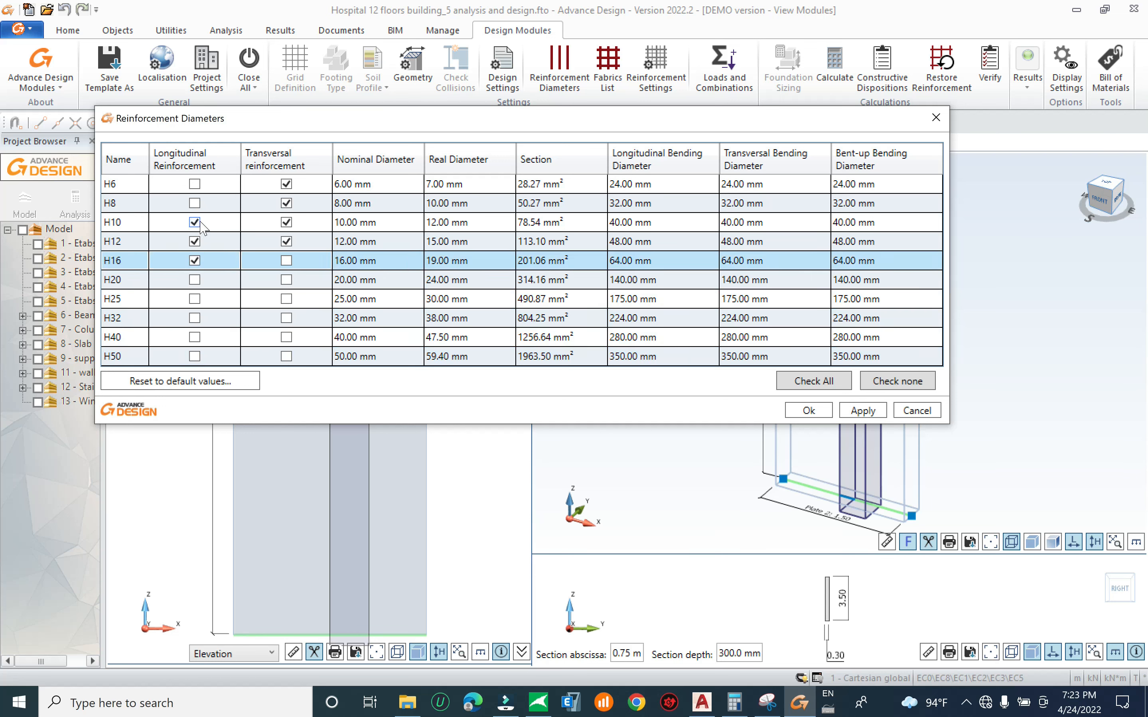
Exclude H8, H10 and H12 from the wall's transversal reinforcement and accept the bar diameters
{"action": "left_click", "coordinate": [286, 203]}
{"action": "left_click", "coordinate": [286, 222]}
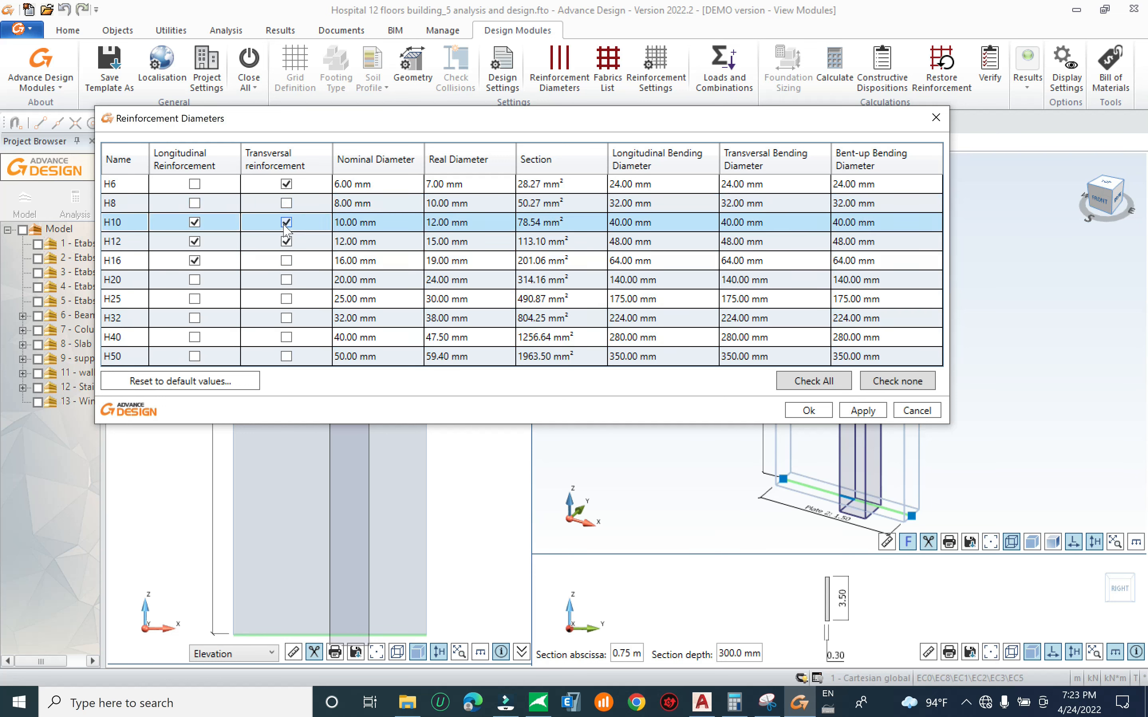
{"action": "left_click", "coordinate": [286, 241]}
{"action": "left_click", "coordinate": [809, 410]}
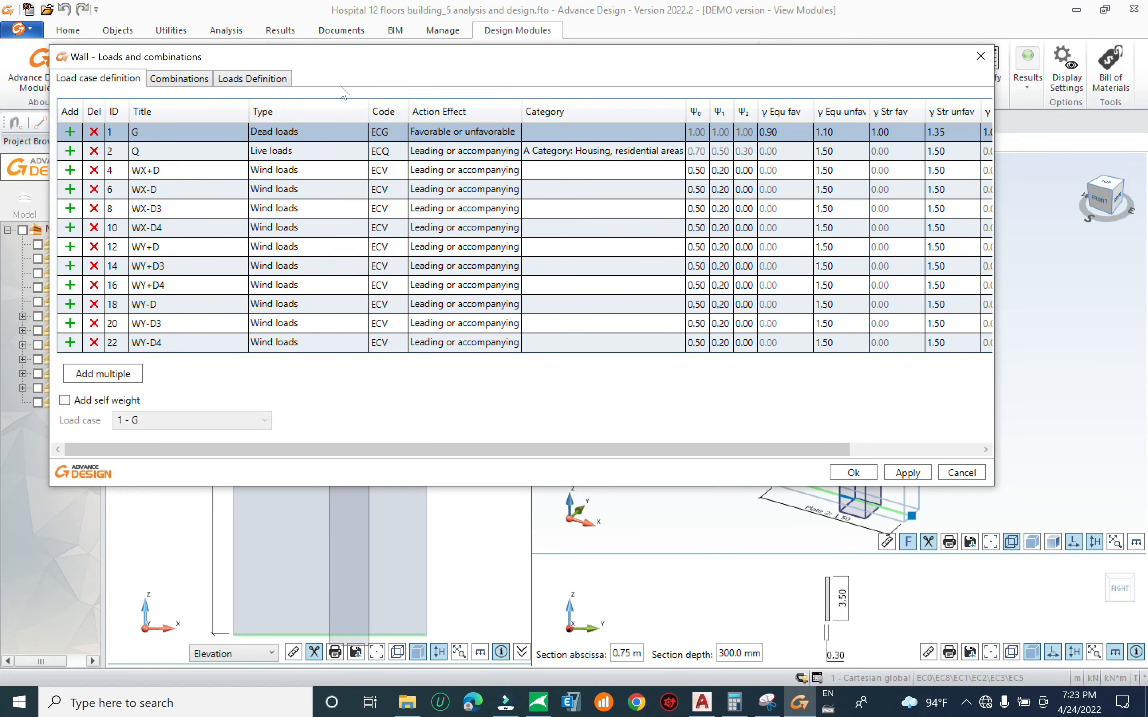
Examine the wall's load combinations and their concomitance matrix, then accept the matrix as it is
{"action": "left_click", "coordinate": [197, 79]}
{"action": "left_click", "coordinate": [702, 293]}
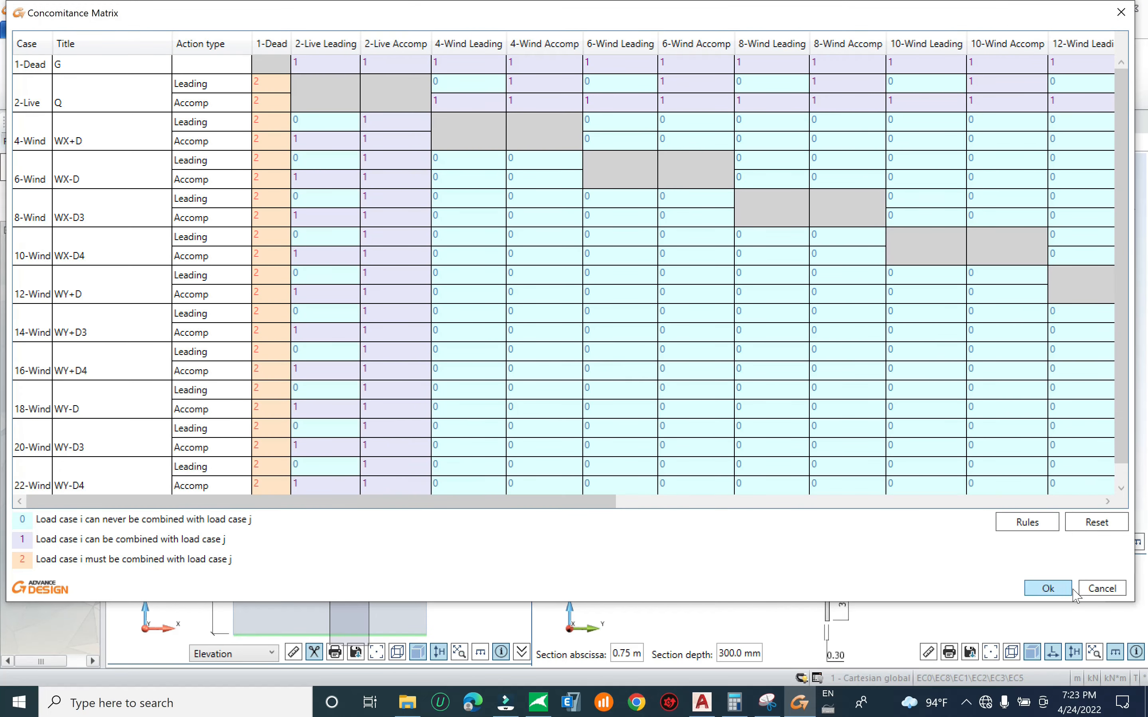
{"action": "left_click", "coordinate": [1062, 589]}
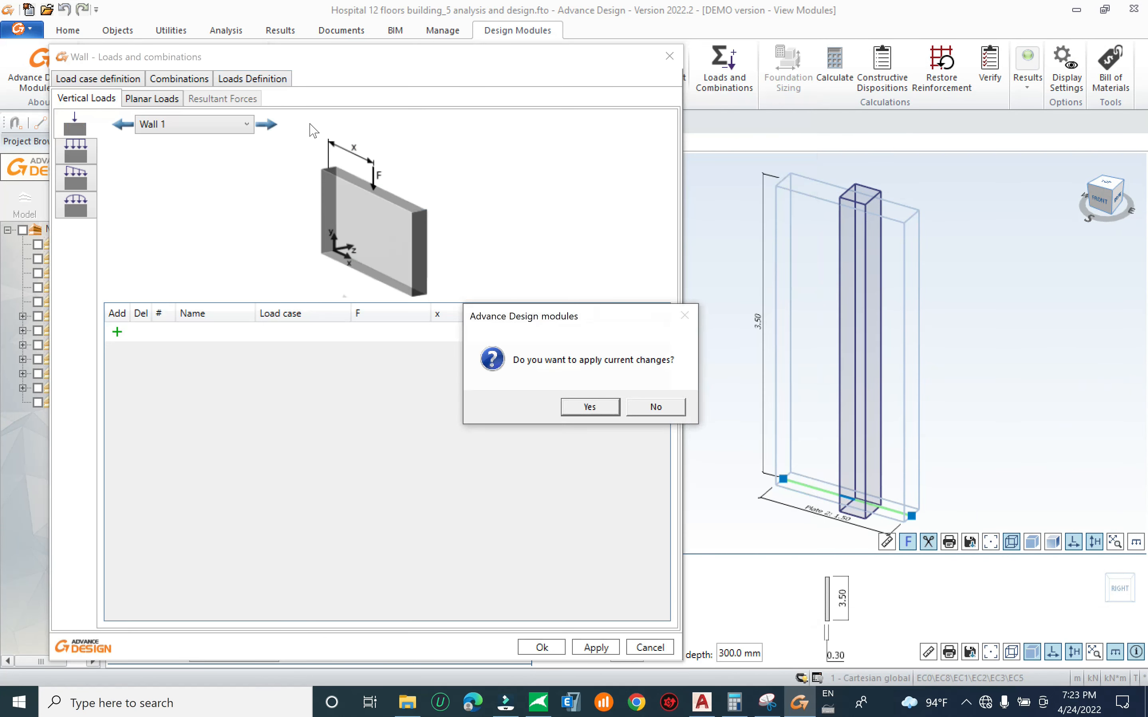
Decline applying changes and check the wall's vertical and planar load definitions and its design combinations list
{"action": "left_click", "coordinate": [658, 414]}
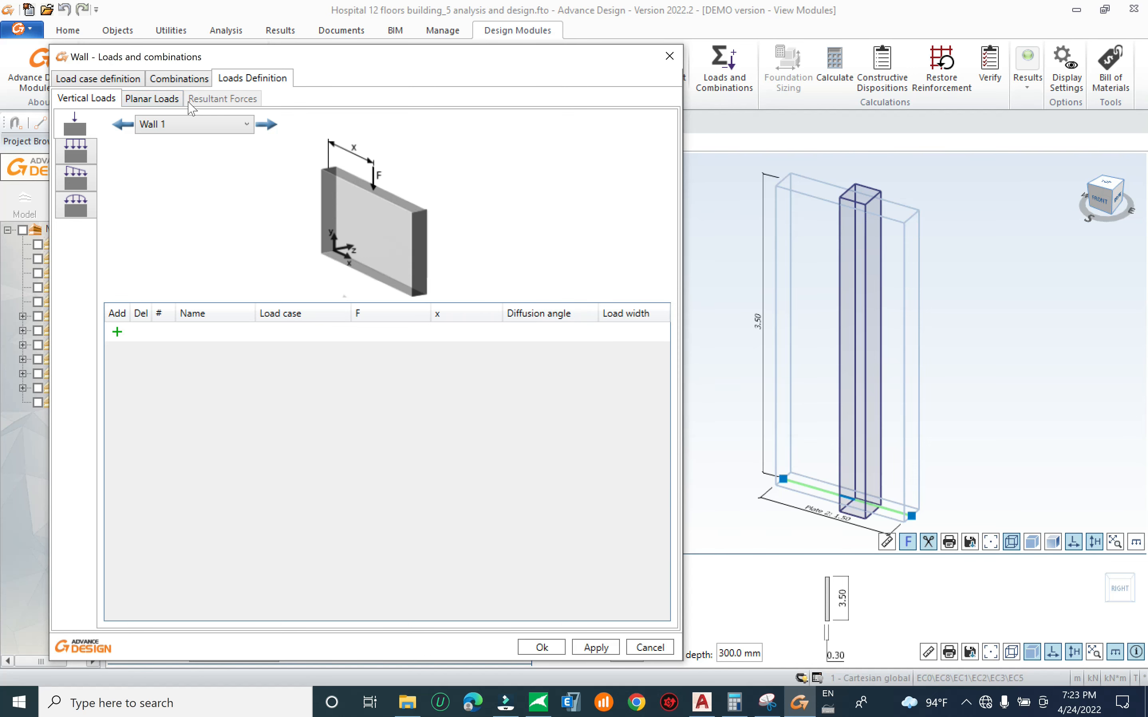
{"action": "left_click", "coordinate": [170, 100]}
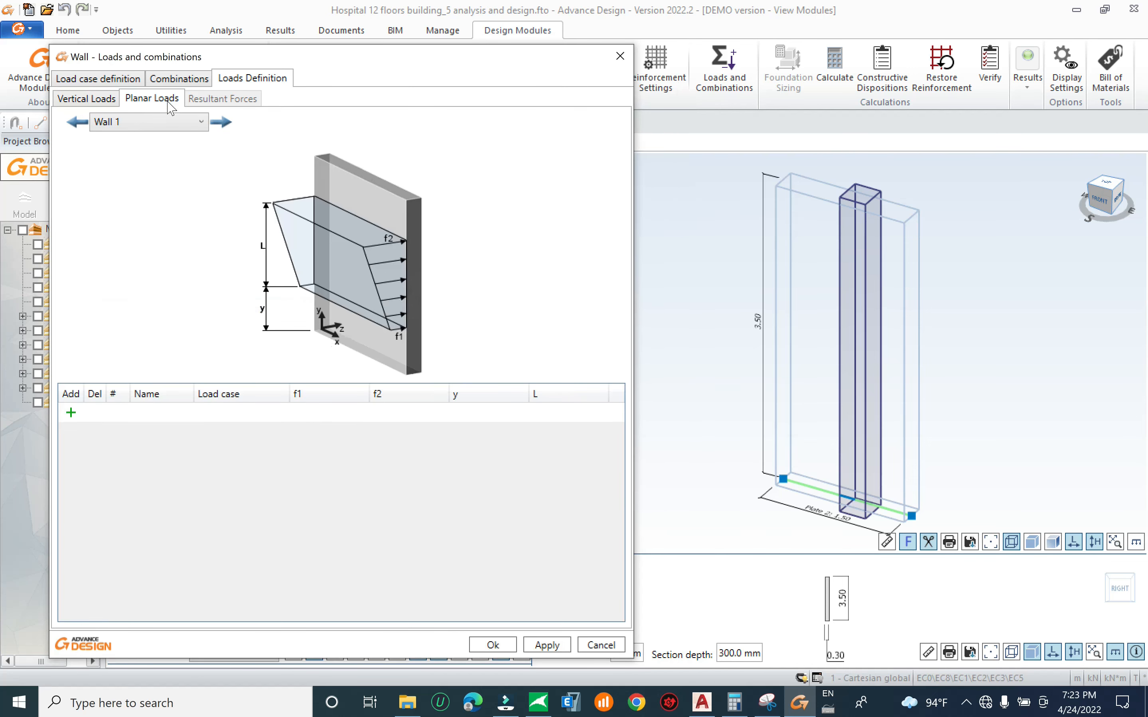
{"action": "left_click", "coordinate": [100, 102]}
{"action": "left_click", "coordinate": [172, 81]}
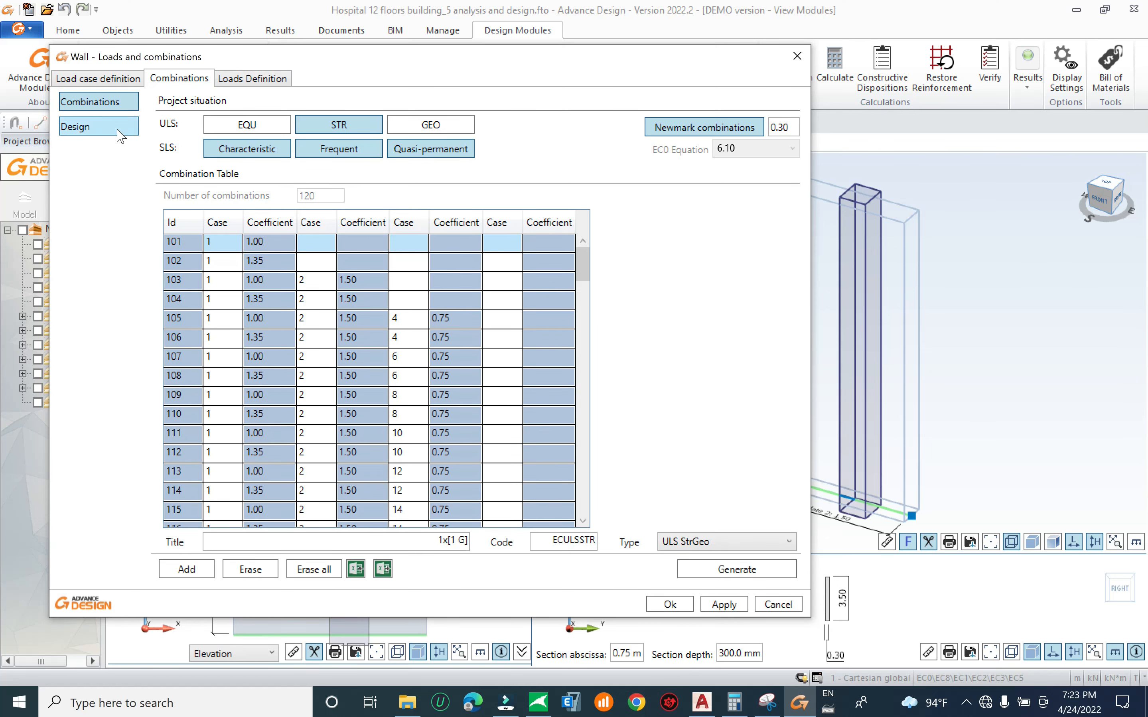
{"action": "left_click", "coordinate": [105, 122]}
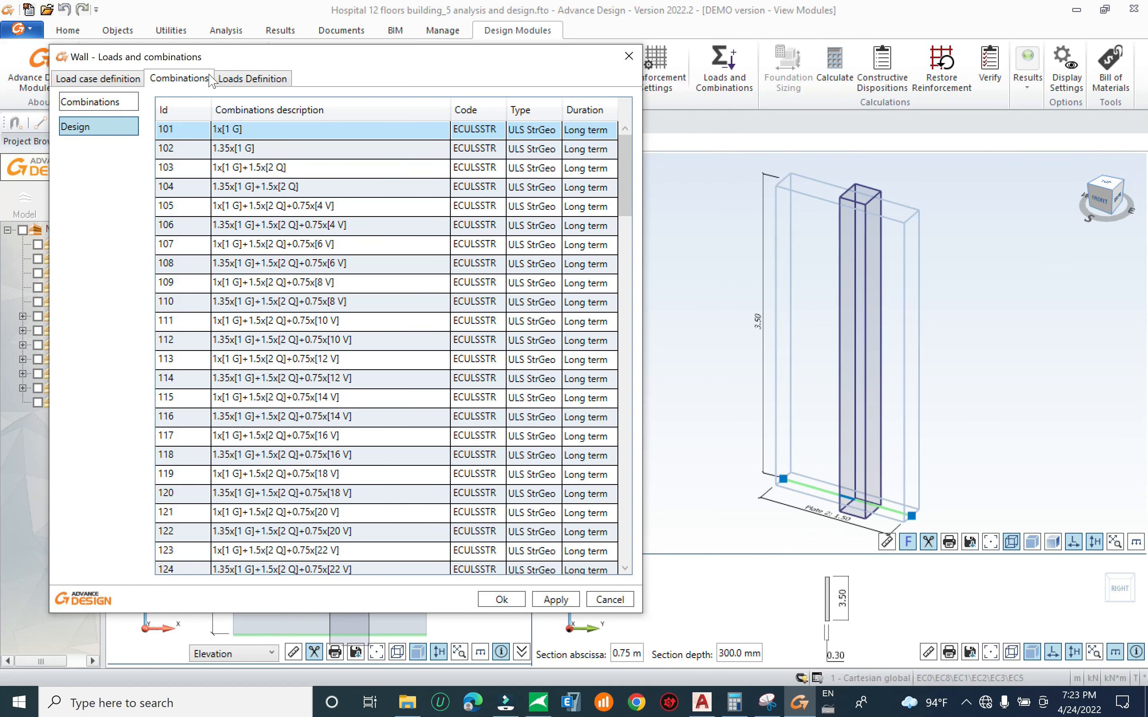
{"action": "left_click", "coordinate": [233, 80]}
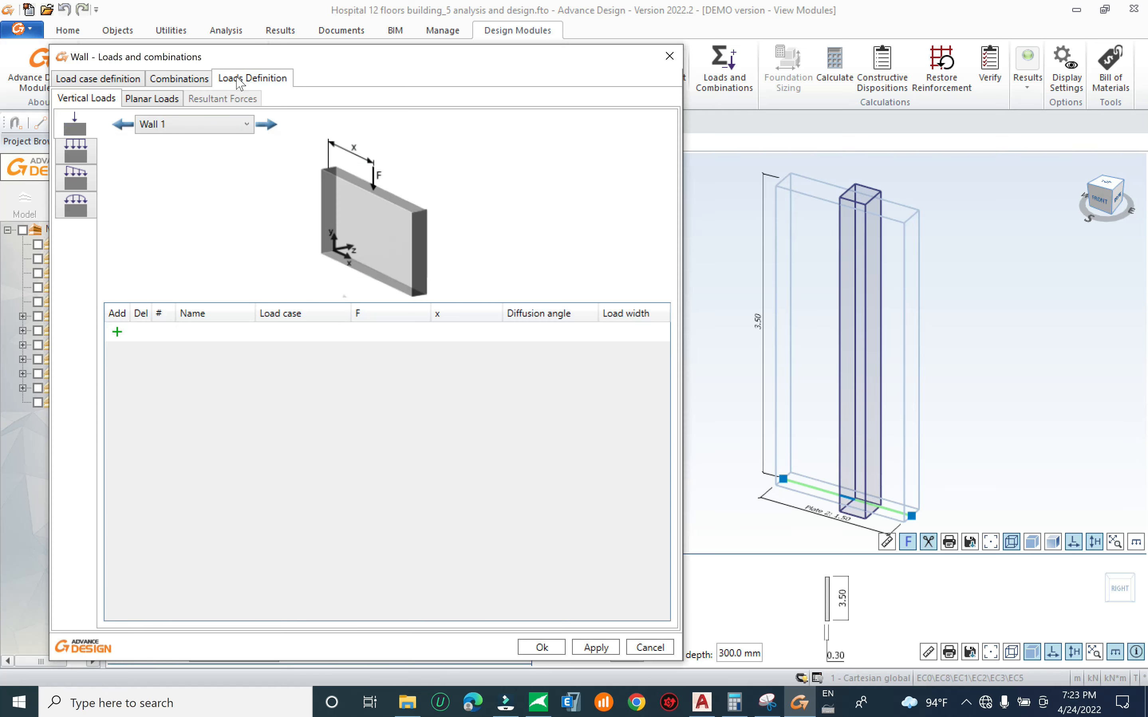
Review the wall's distributed vertical load types, comparing them with its planar load definitions
{"action": "left_click", "coordinate": [78, 154]}
{"action": "left_click", "coordinate": [164, 120]}
{"action": "left_click", "coordinate": [164, 121]}
{"action": "left_click", "coordinate": [153, 99]}
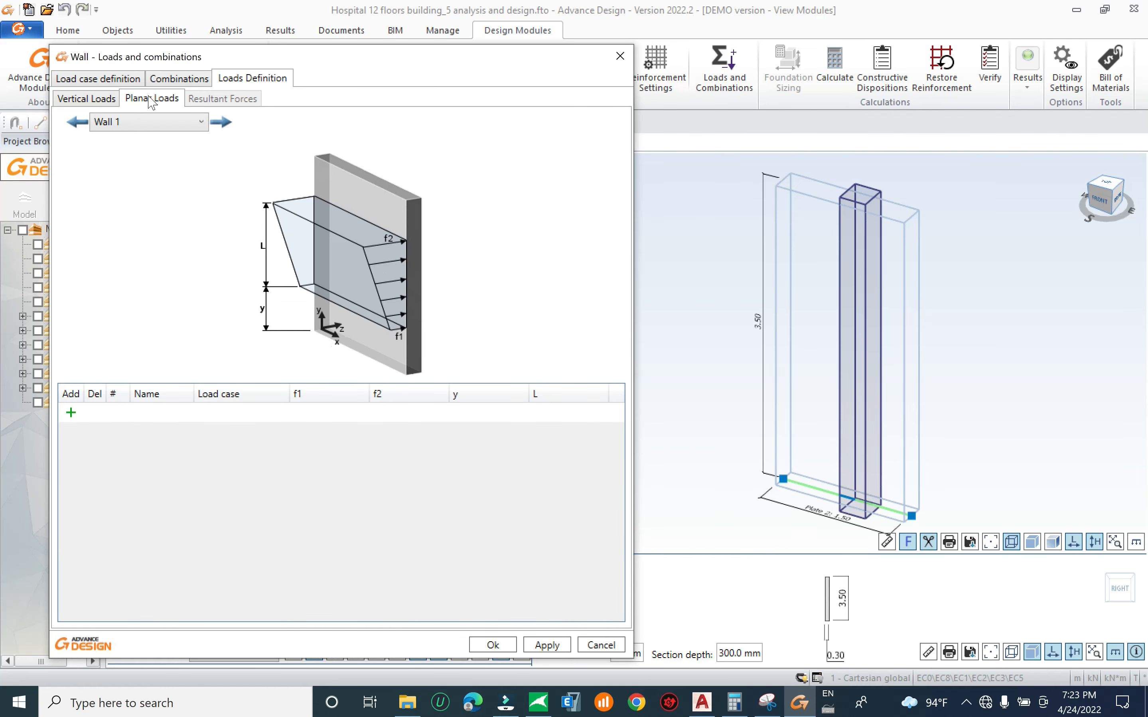
{"action": "left_click", "coordinate": [97, 101]}
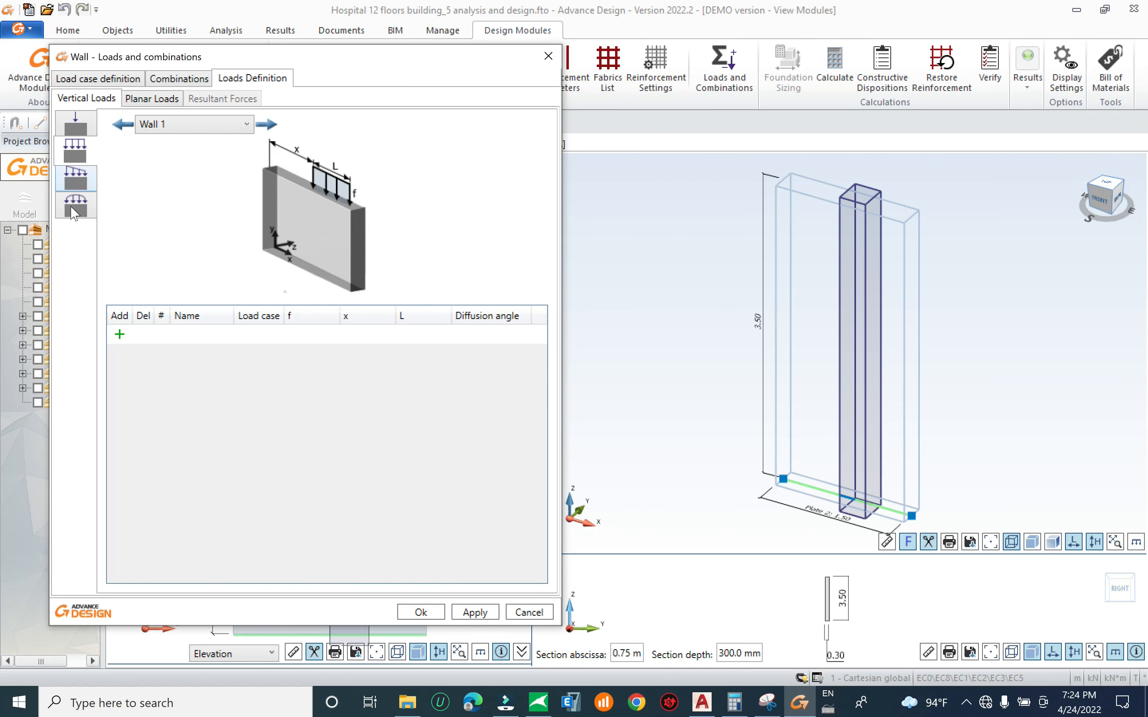
{"action": "left_click", "coordinate": [141, 102]}
{"action": "left_click", "coordinate": [142, 101]}
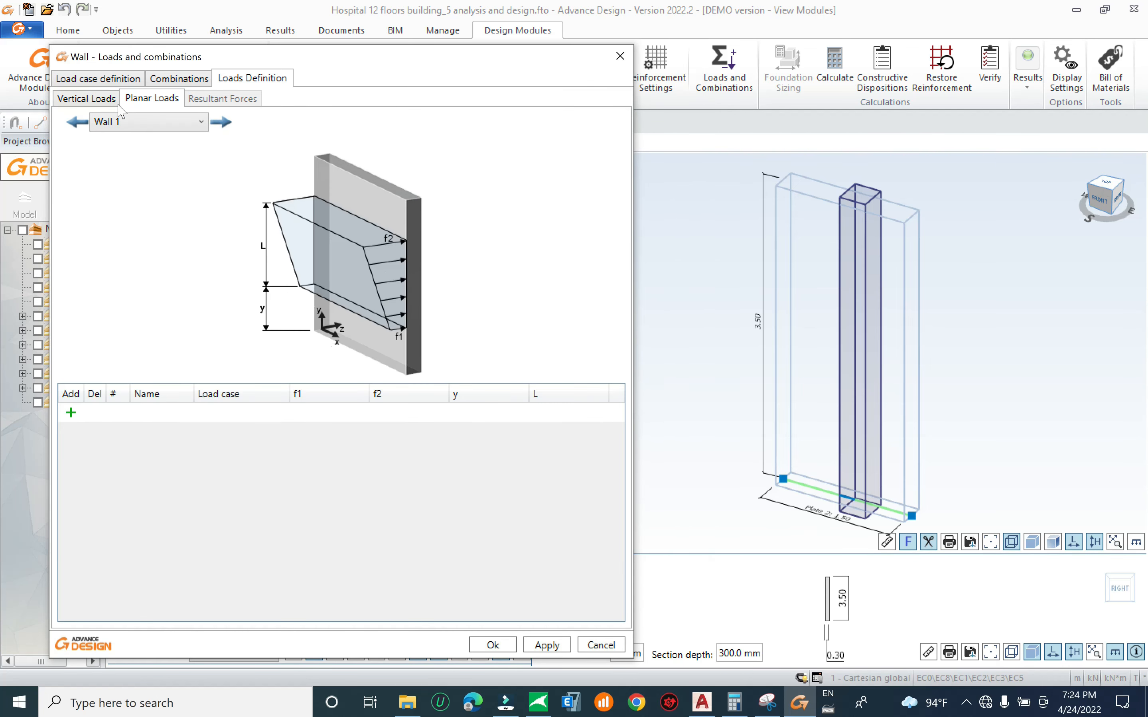
{"action": "left_click", "coordinate": [87, 100]}
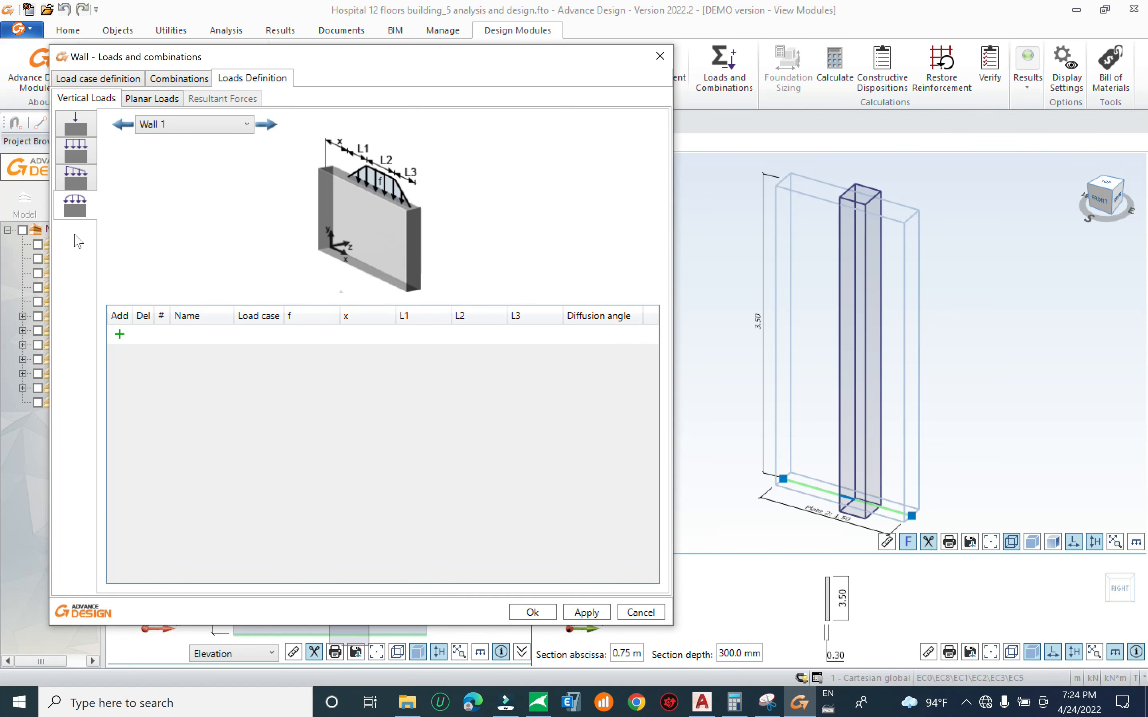
Read through the wall's trapezoidal vertical loads for every load case and close the load definitions without saving changes
{"action": "left_click", "coordinate": [70, 173]}
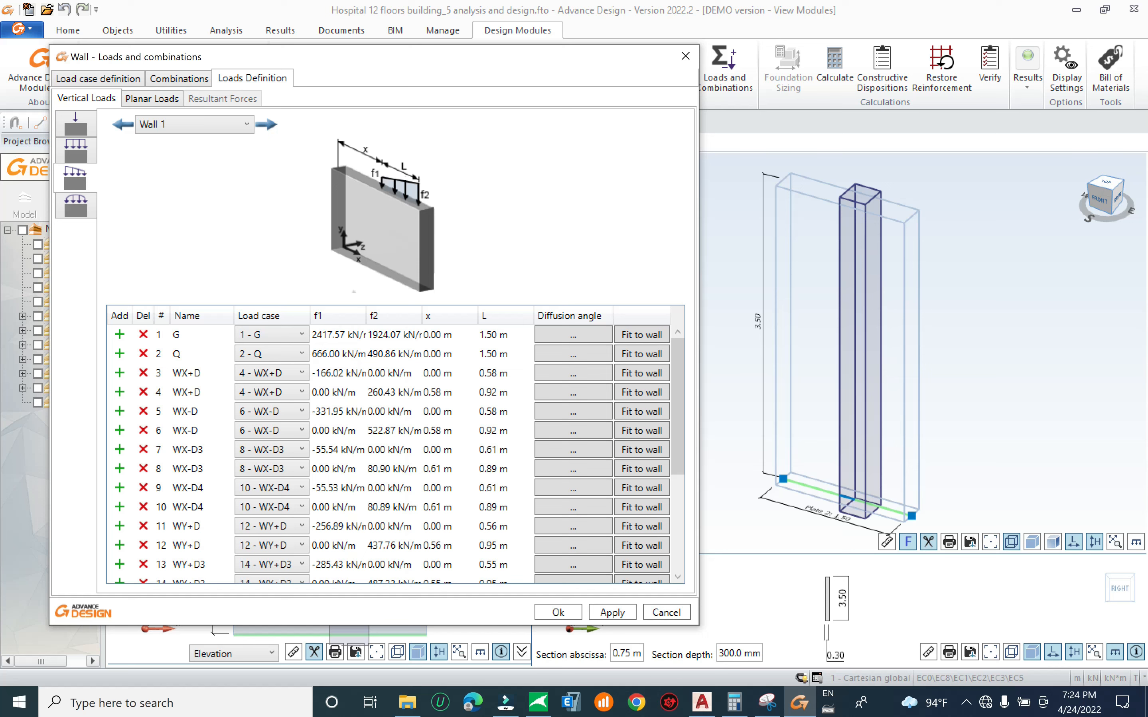
{"action": "left_click_drag", "start_coordinate": [676, 371], "coordinate": [679, 509]}
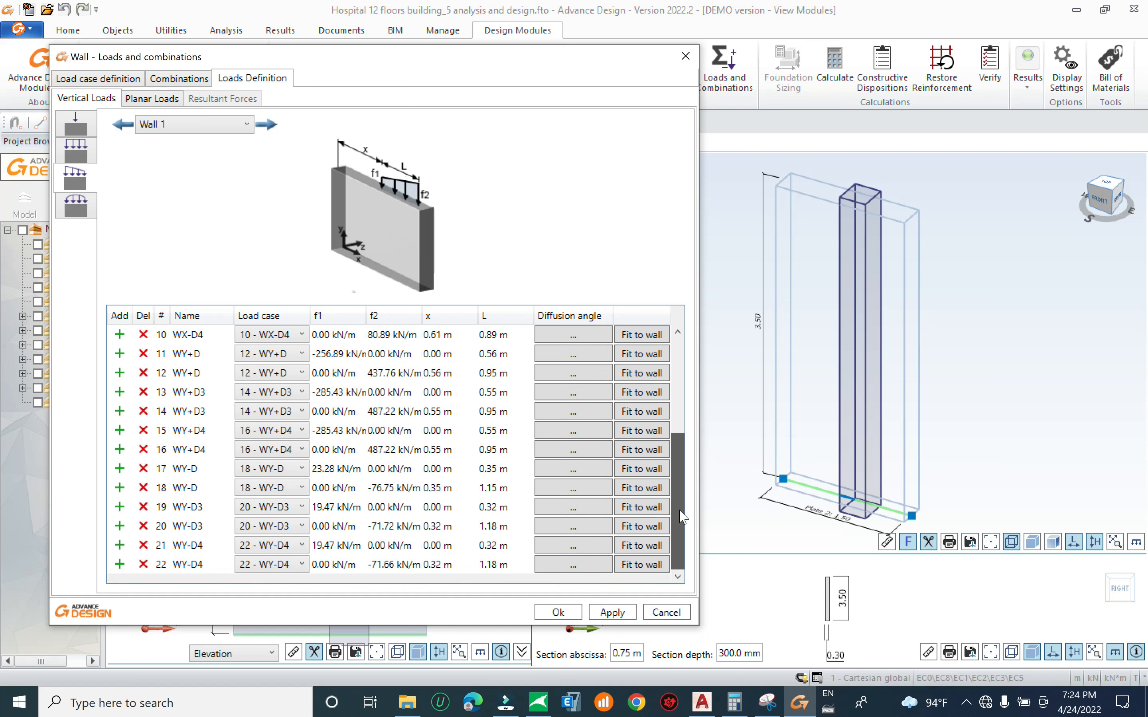
{"action": "left_click_drag", "start_coordinate": [679, 444], "coordinate": [684, 340]}
{"action": "left_click", "coordinate": [677, 615]}
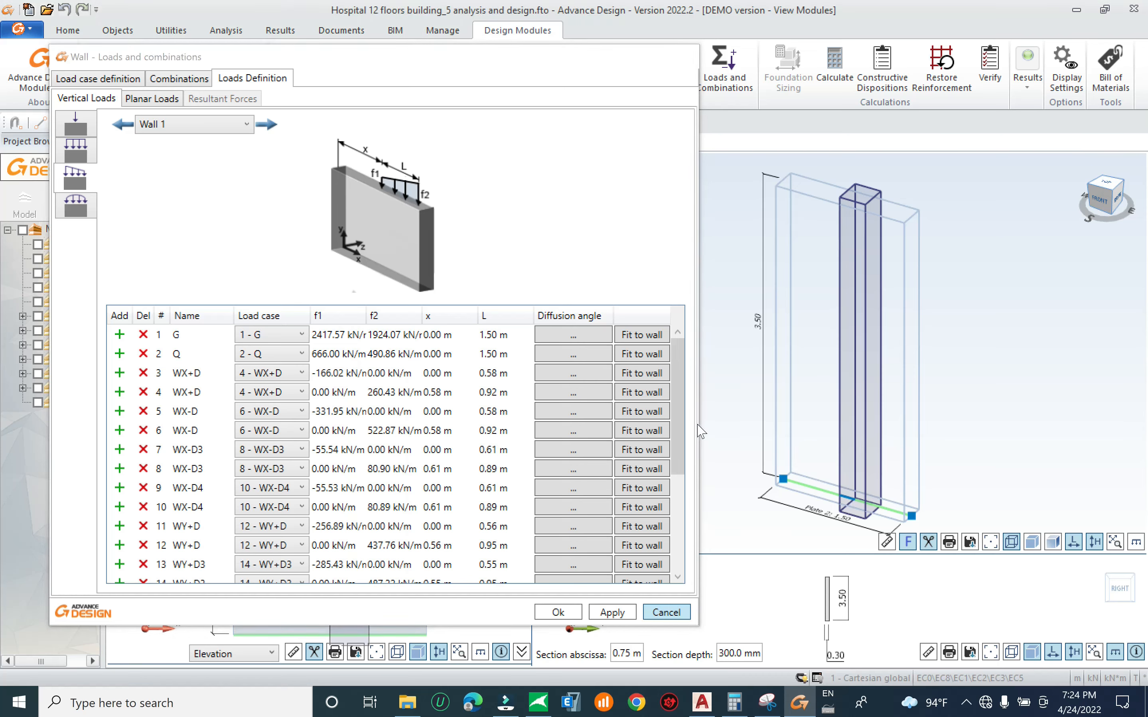
Calculate the wall's reinforcement and enlarge the side section view below the 3D view
{"action": "middle_click_drag", "start_coordinate": [604, 227], "coordinate": [543, 232]}
{"action": "left_click", "coordinate": [835, 62]}
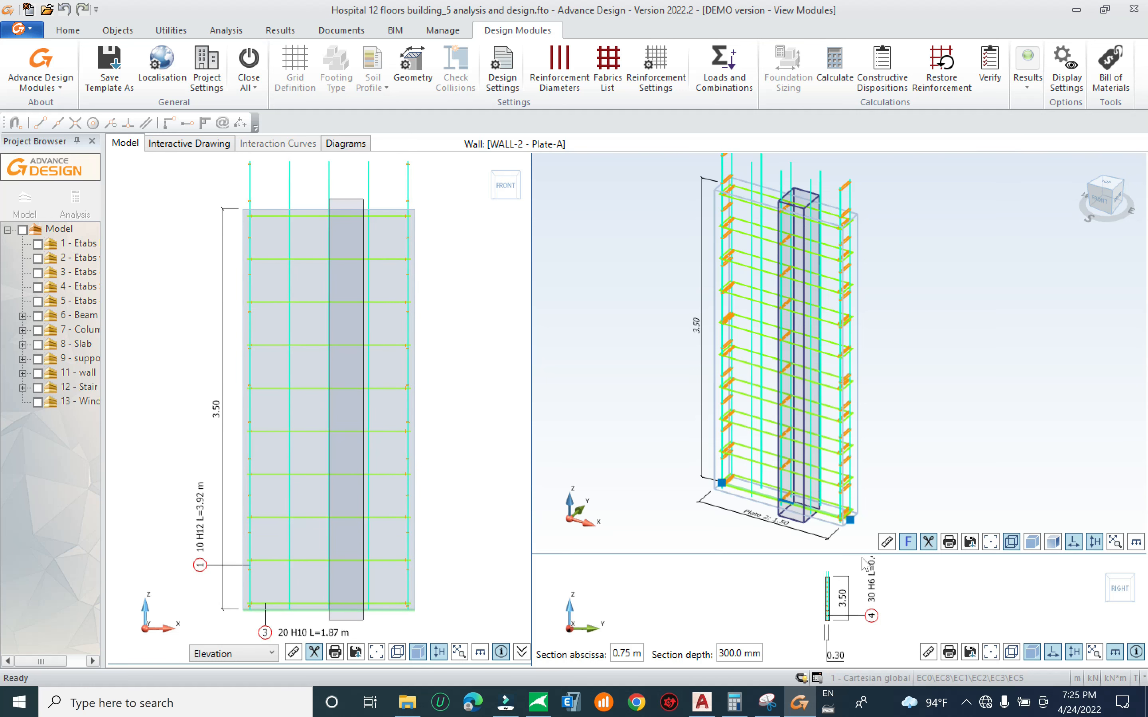
{"action": "left_click_drag", "start_coordinate": [866, 554], "coordinate": [880, 414]}
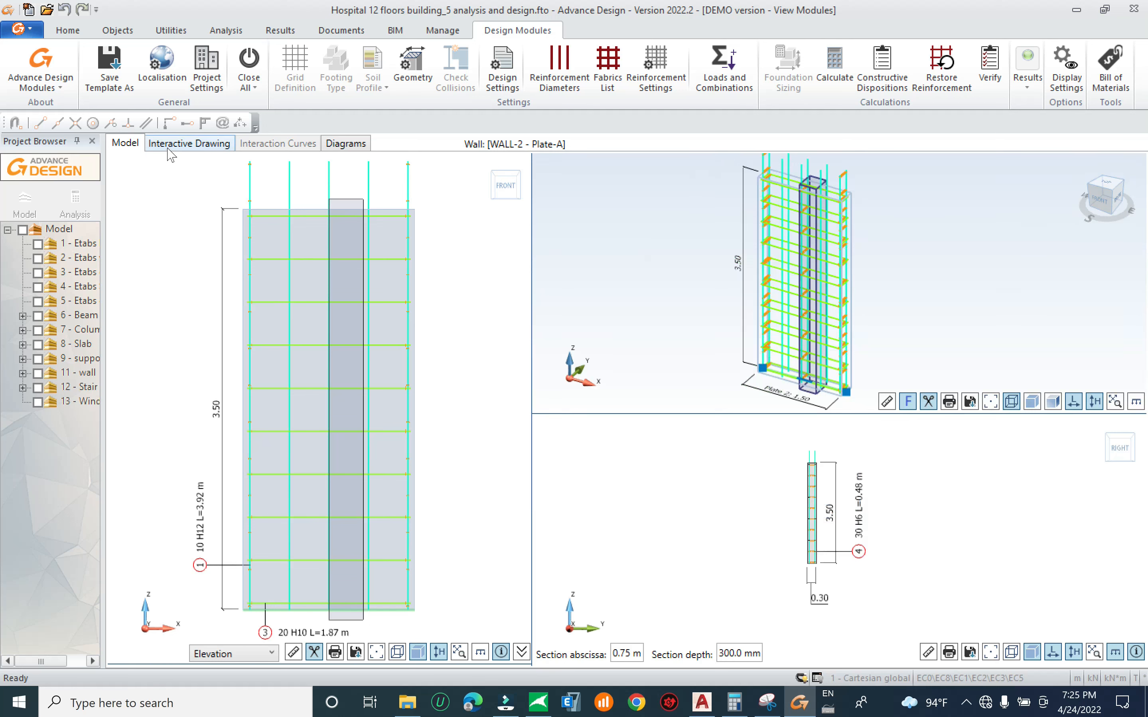
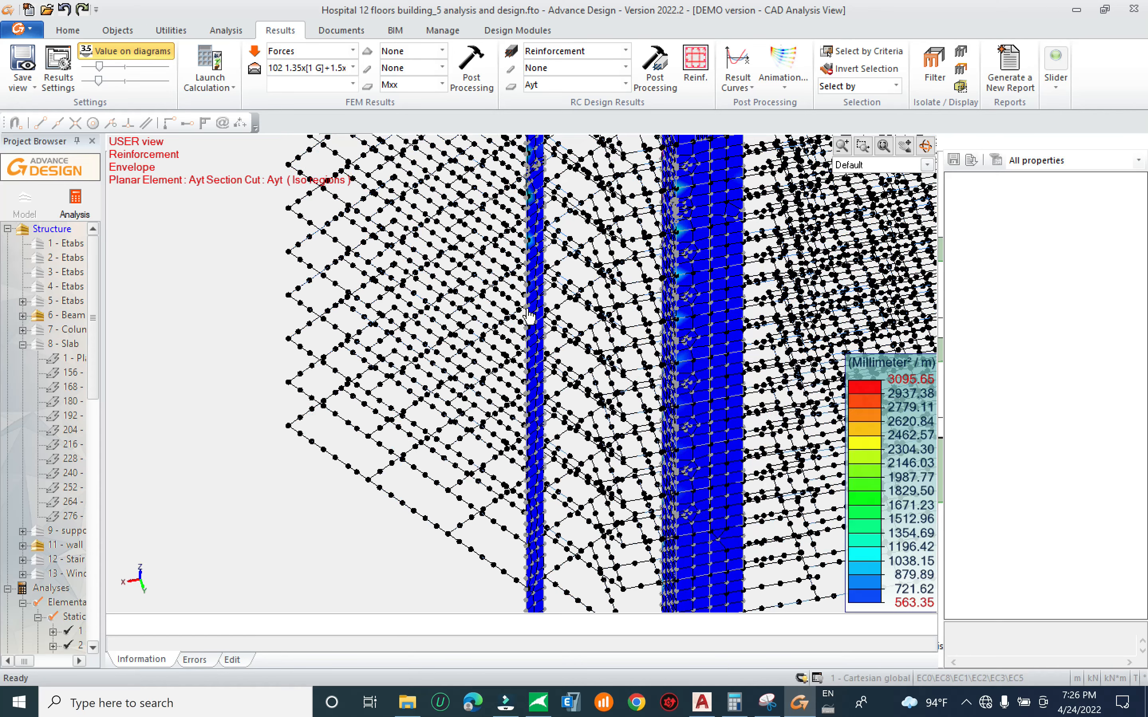
Display the Axb reinforcement results for the planar elements of the analysed building
{"action": "middle_click_drag", "start_coordinate": [641, 365], "coordinate": [675, 345]}
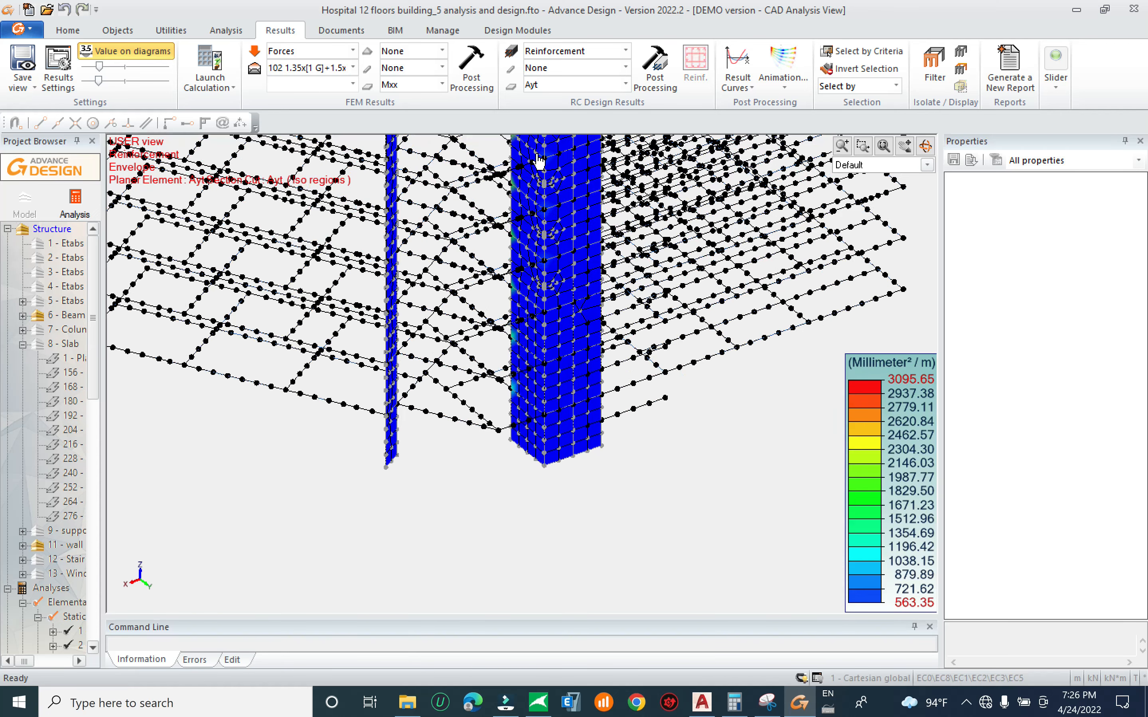
{"action": "left_click", "coordinate": [589, 68]}
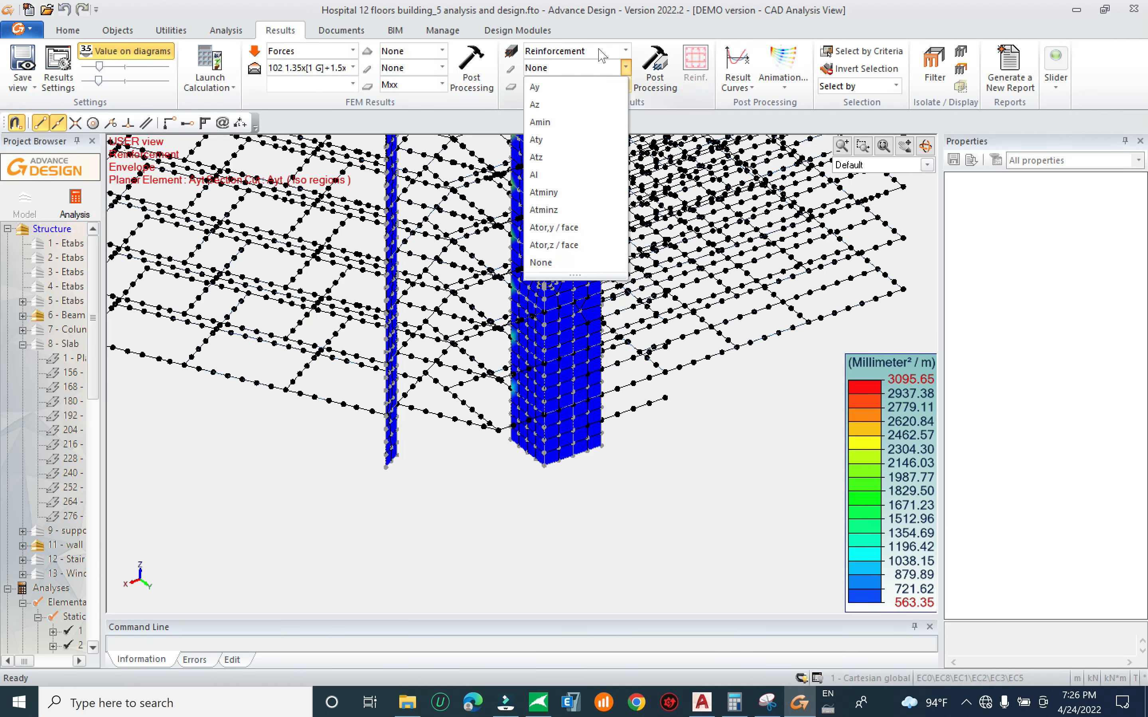
{"action": "left_click", "coordinate": [593, 69]}
{"action": "left_click", "coordinate": [626, 85]}
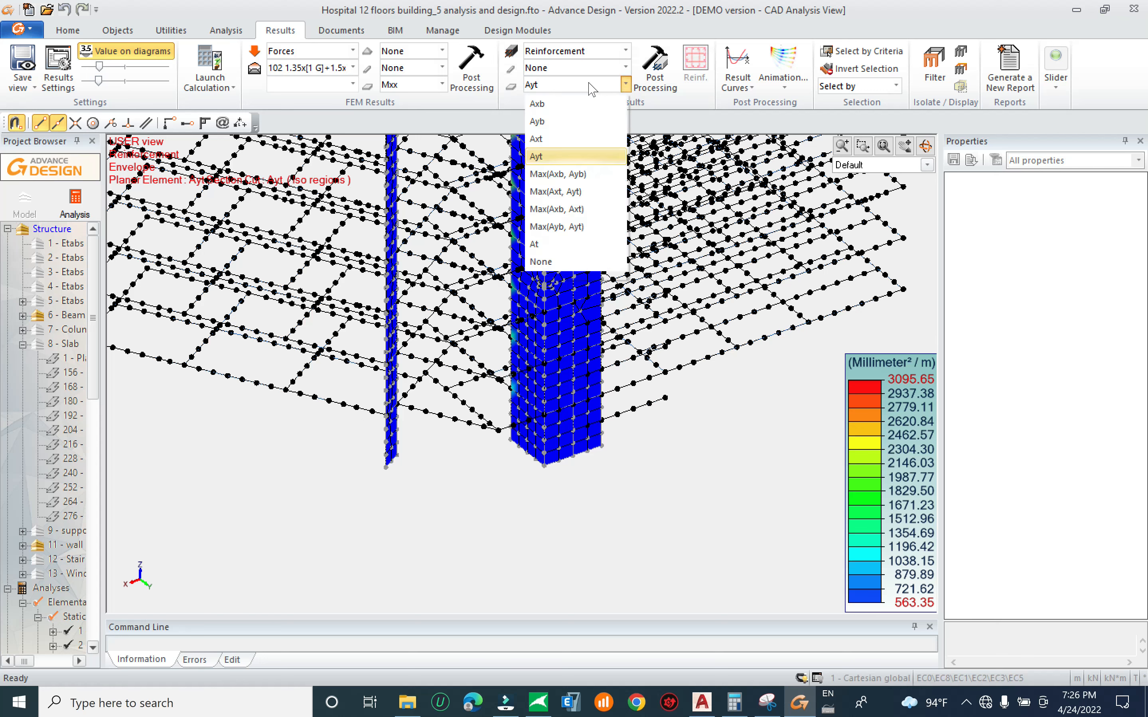
{"action": "left_click", "coordinate": [569, 104]}
{"action": "left_click", "coordinate": [661, 72]}
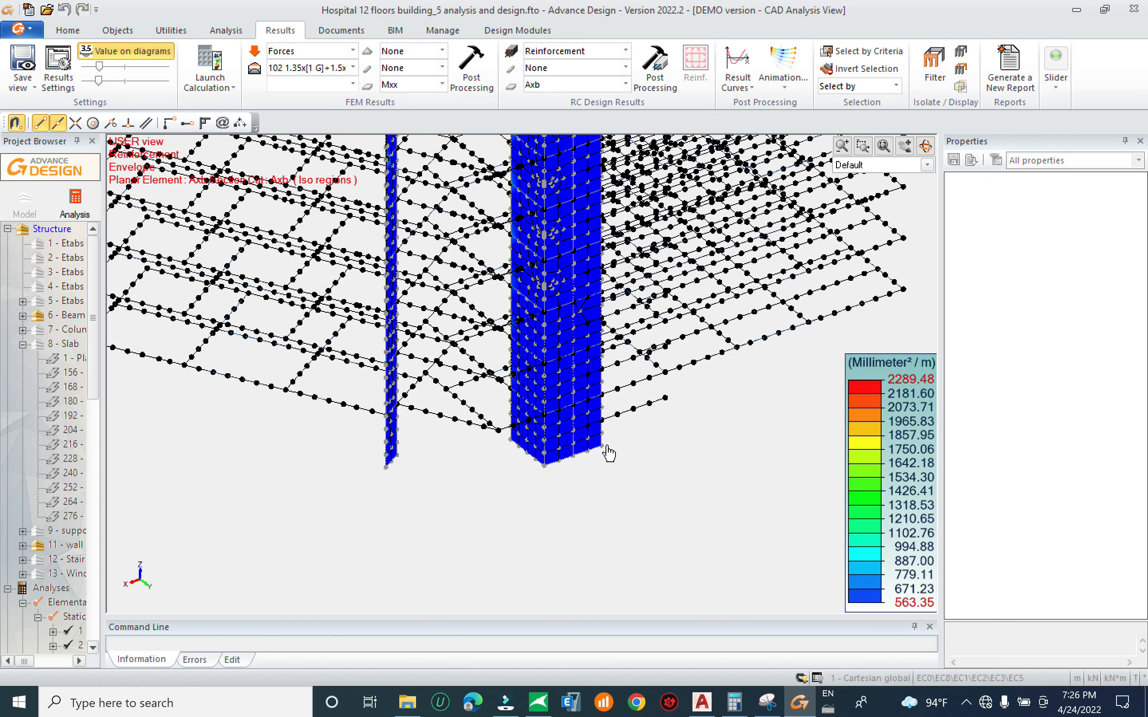
Examine the Axb reinforcement map on the core and neighbouring walls, especially at their lowest storey
{"action": "scroll", "coordinate": [569, 450], "scroll_direction": "up", "scroll_amount": 2}
{"action": "middle_click_drag", "start_coordinate": [550, 438], "coordinate": [640, 429]}
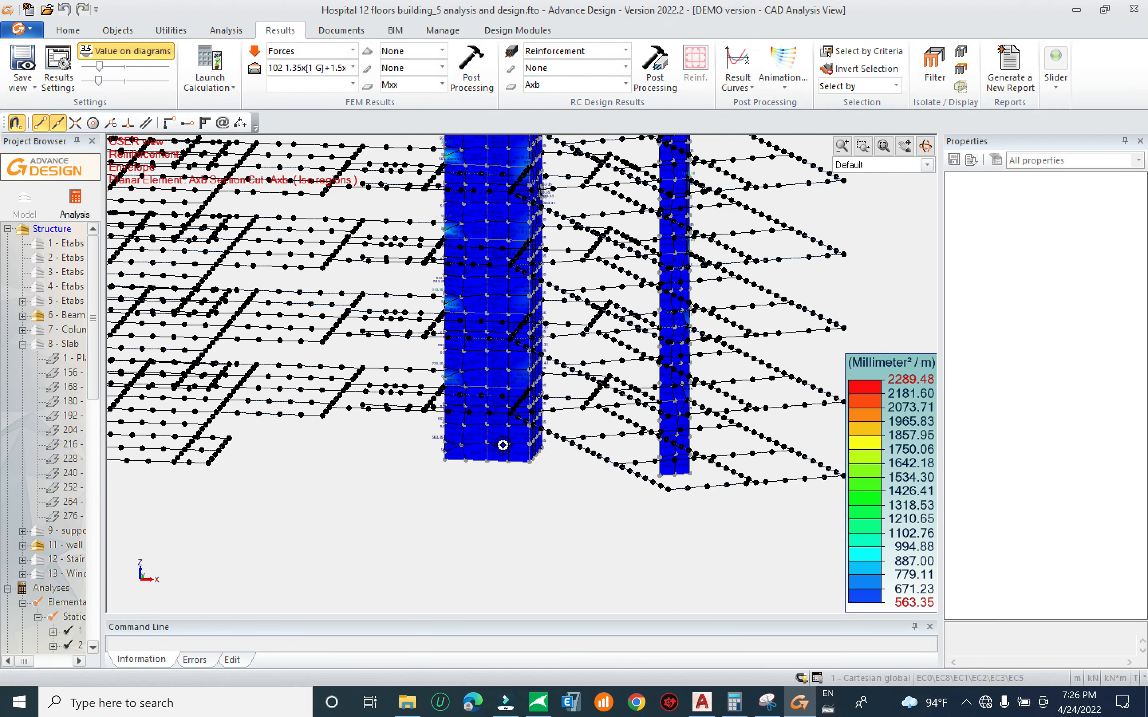
{"action": "scroll", "coordinate": [502, 444], "scroll_direction": "up", "scroll_amount": 3}
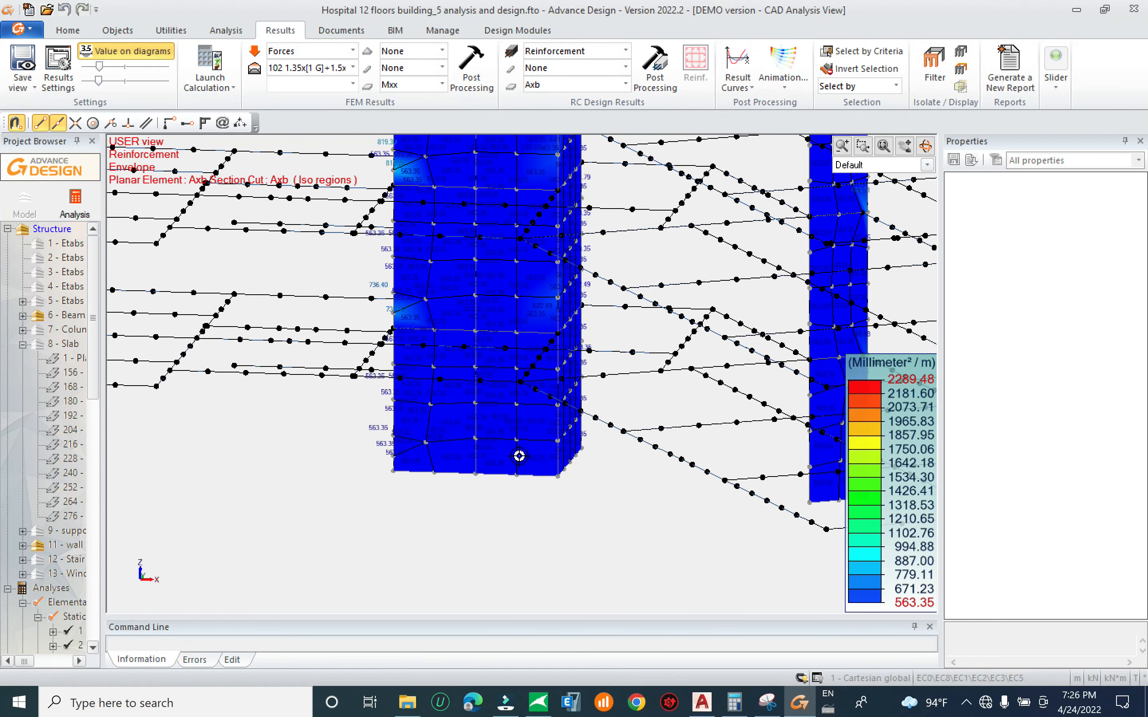
{"action": "middle_click_drag", "start_coordinate": [488, 470], "coordinate": [524, 480]}
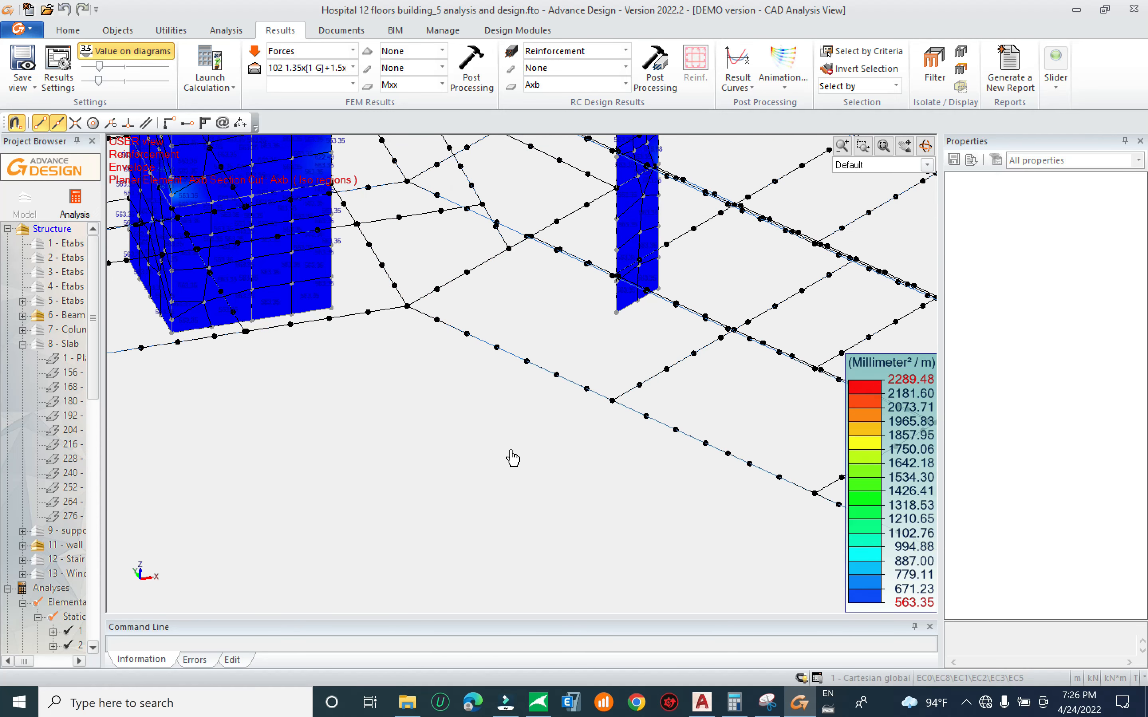
{"action": "middle_click_drag", "start_coordinate": [274, 371], "coordinate": [517, 304]}
{"action": "middle_click_drag", "start_coordinate": [429, 392], "coordinate": [518, 379]}
{"action": "middle_click_drag", "start_coordinate": [643, 362], "coordinate": [564, 402]}
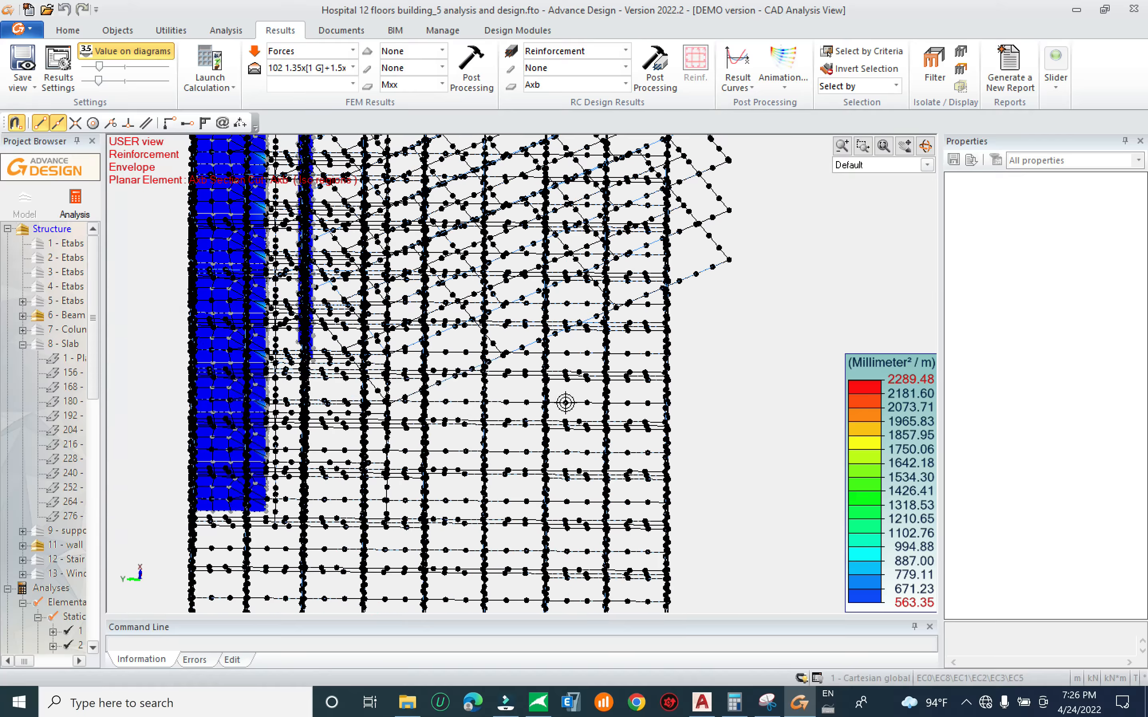
{"action": "middle_click_drag", "start_coordinate": [370, 488], "coordinate": [308, 467]}
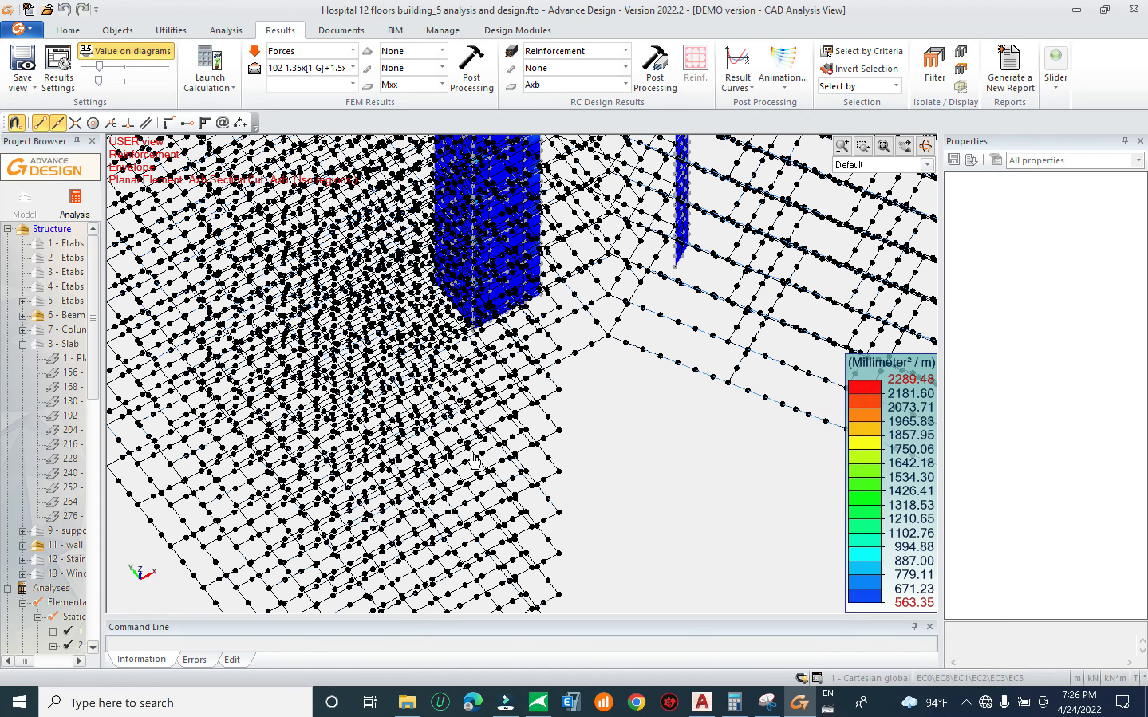
{"action": "middle_click_drag", "start_coordinate": [610, 456], "coordinate": [463, 329]}
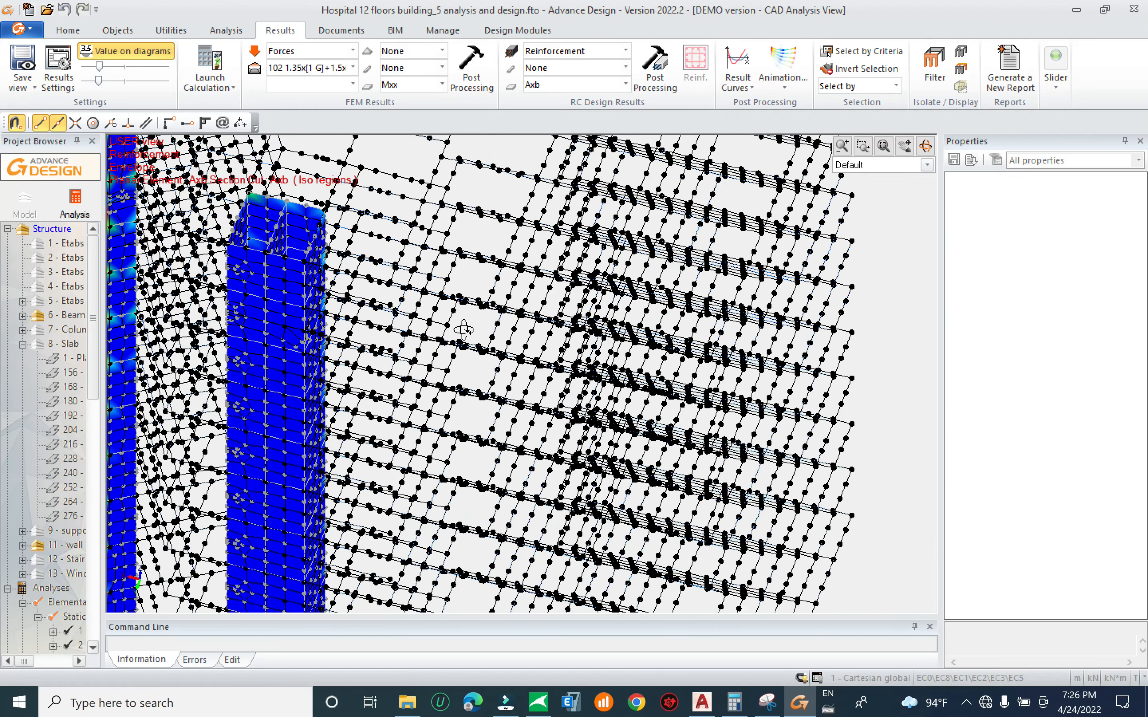
{"action": "middle_click_drag", "start_coordinate": [391, 216], "coordinate": [497, 569]}
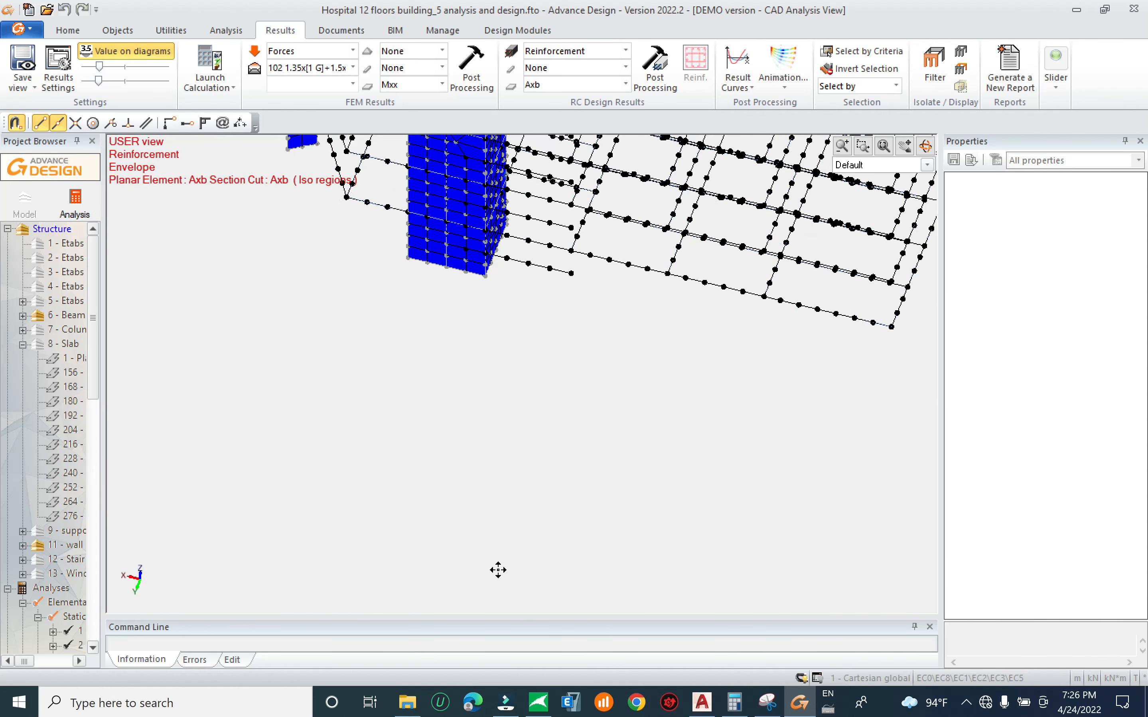
{"action": "scroll", "coordinate": [498, 226], "scroll_direction": "up", "scroll_amount": 5}
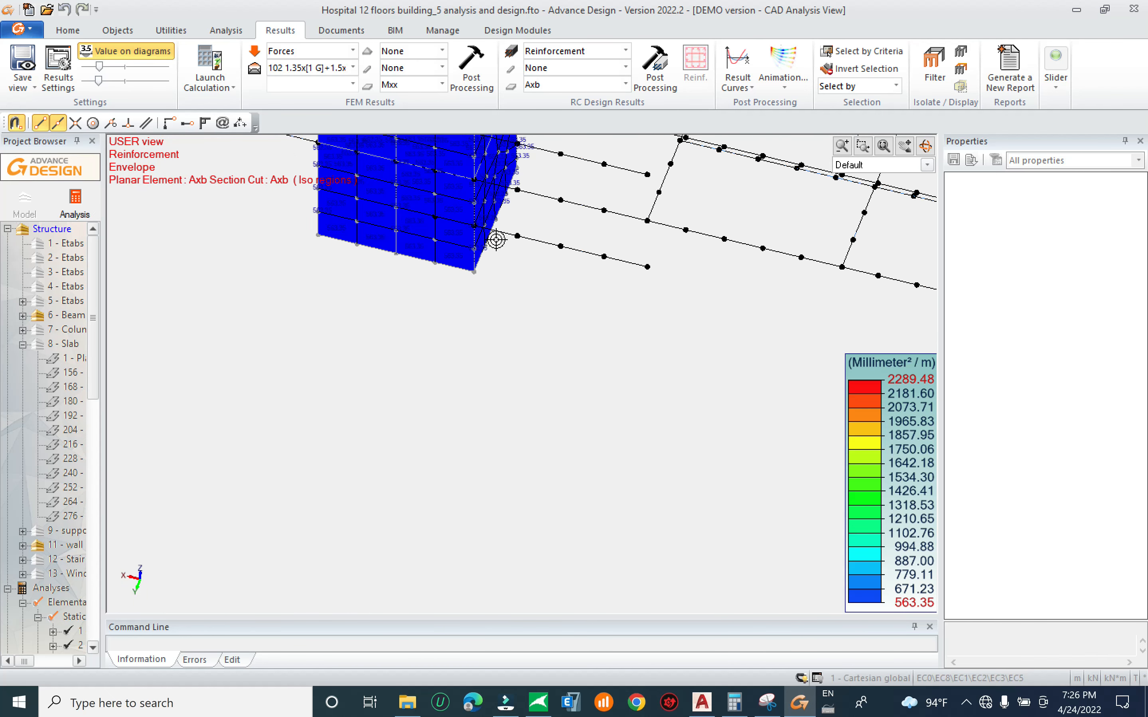
Open the core's lowest wall in the wall design module and check its general and wall design assumptions without changes
{"action": "left_click", "coordinate": [476, 277]}
{"action": "right_click", "coordinate": [474, 273]}
{"action": "left_click", "coordinate": [560, 454]}
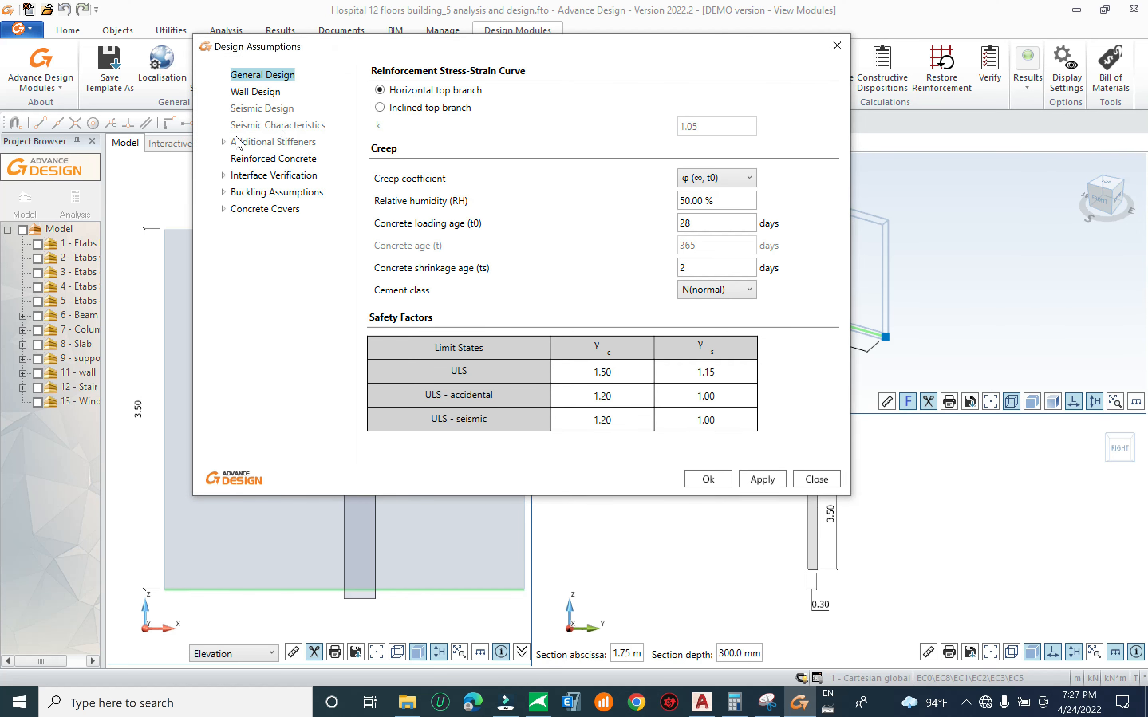
{"action": "left_click", "coordinate": [253, 95]}
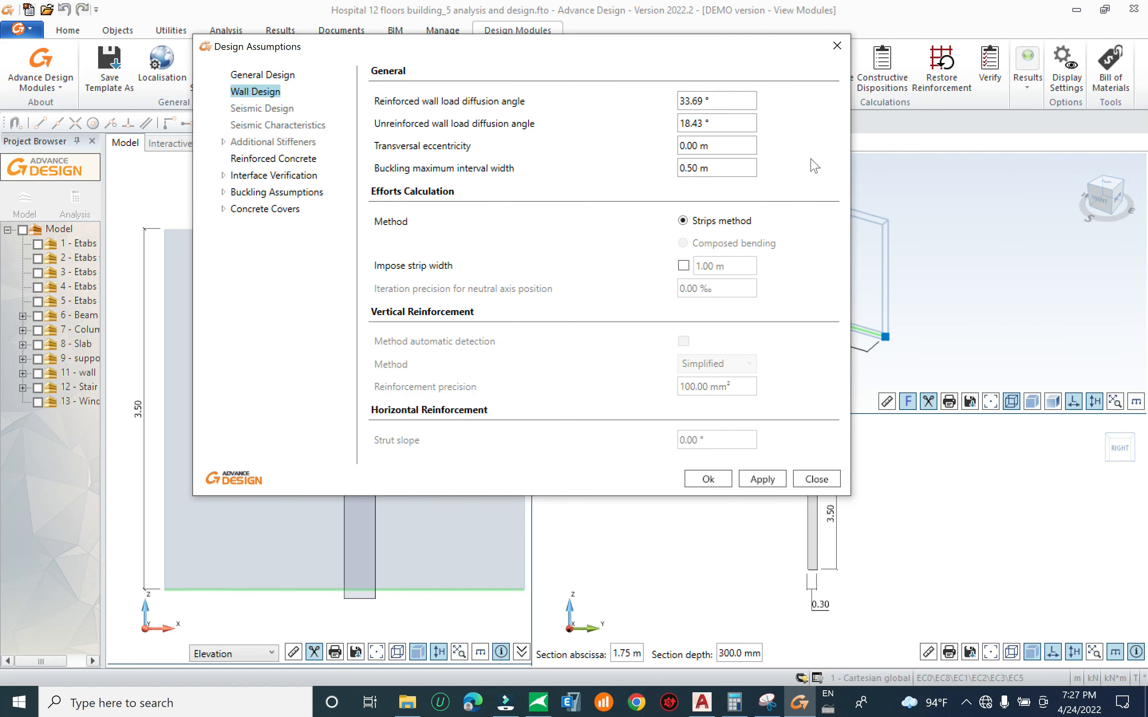
{"action": "left_click", "coordinate": [837, 46]}
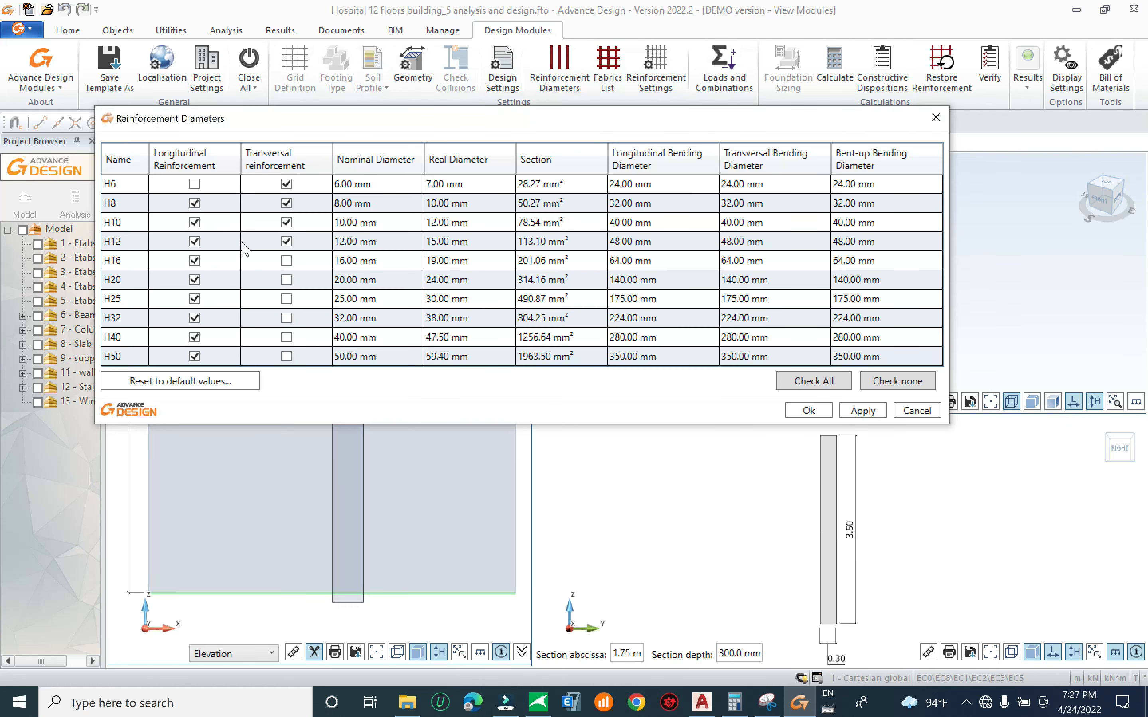
Exclude H8, H20, H25, H32, H40 and H50 from the core wall's longitudinal reinforcement diameters
{"action": "left_click", "coordinate": [195, 280]}
{"action": "left_click", "coordinate": [194, 203]}
{"action": "left_click", "coordinate": [194, 298]}
{"action": "left_click", "coordinate": [195, 318]}
{"action": "left_click", "coordinate": [195, 337]}
{"action": "left_click", "coordinate": [195, 356]}
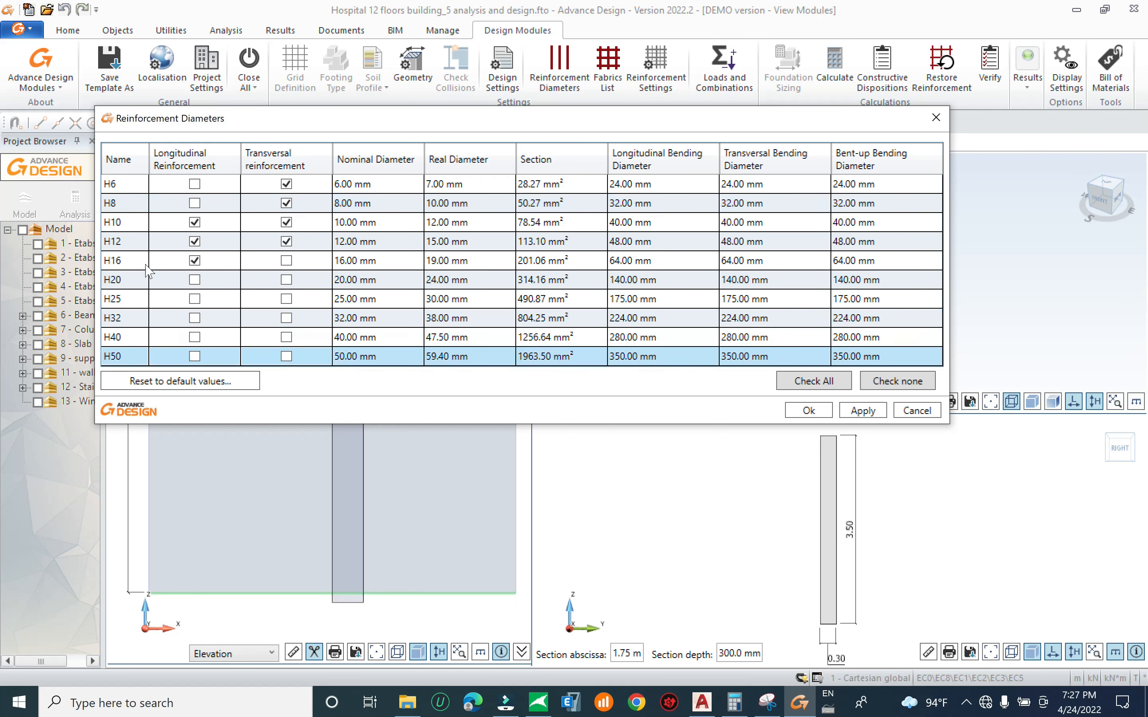
Exclude H8, H10 and H12 from the core wall's transversal reinforcement and accept the bar diameters
{"action": "left_click", "coordinate": [286, 203]}
{"action": "left_click", "coordinate": [286, 222]}
{"action": "left_click", "coordinate": [286, 242]}
{"action": "left_click", "coordinate": [289, 226]}
{"action": "left_click", "coordinate": [809, 410]}
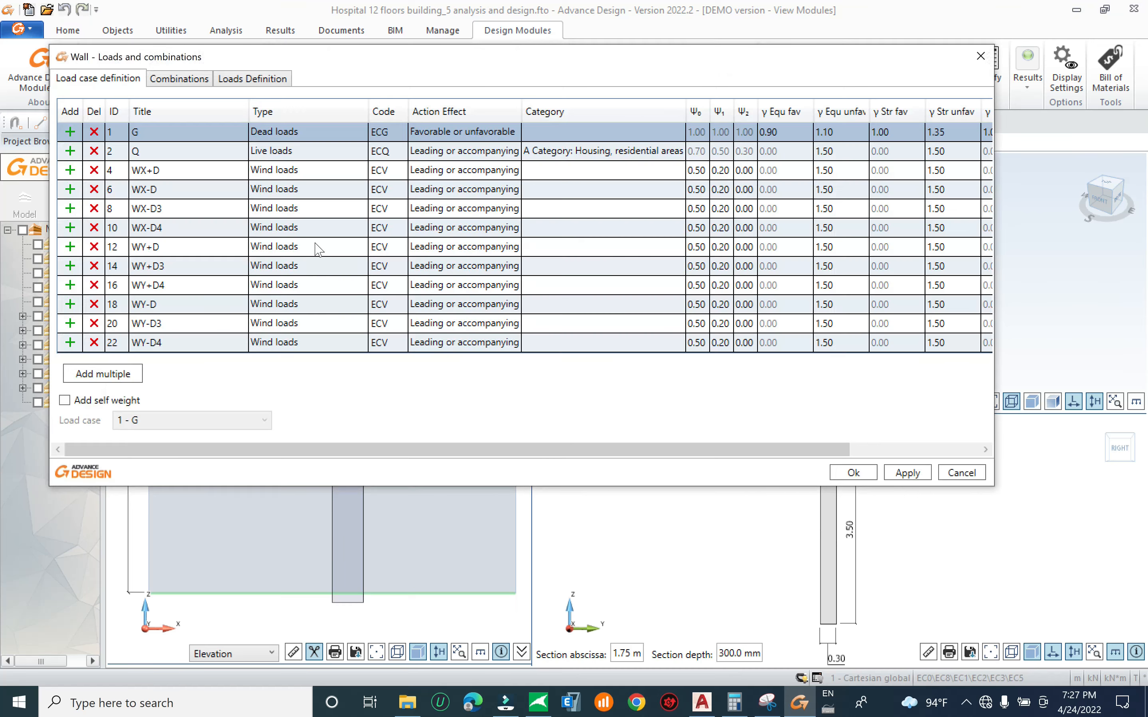
Generate the core wall's load combinations, accepting the concomitance matrix as it is
{"action": "left_click", "coordinate": [178, 79]}
{"action": "left_click", "coordinate": [727, 298]}
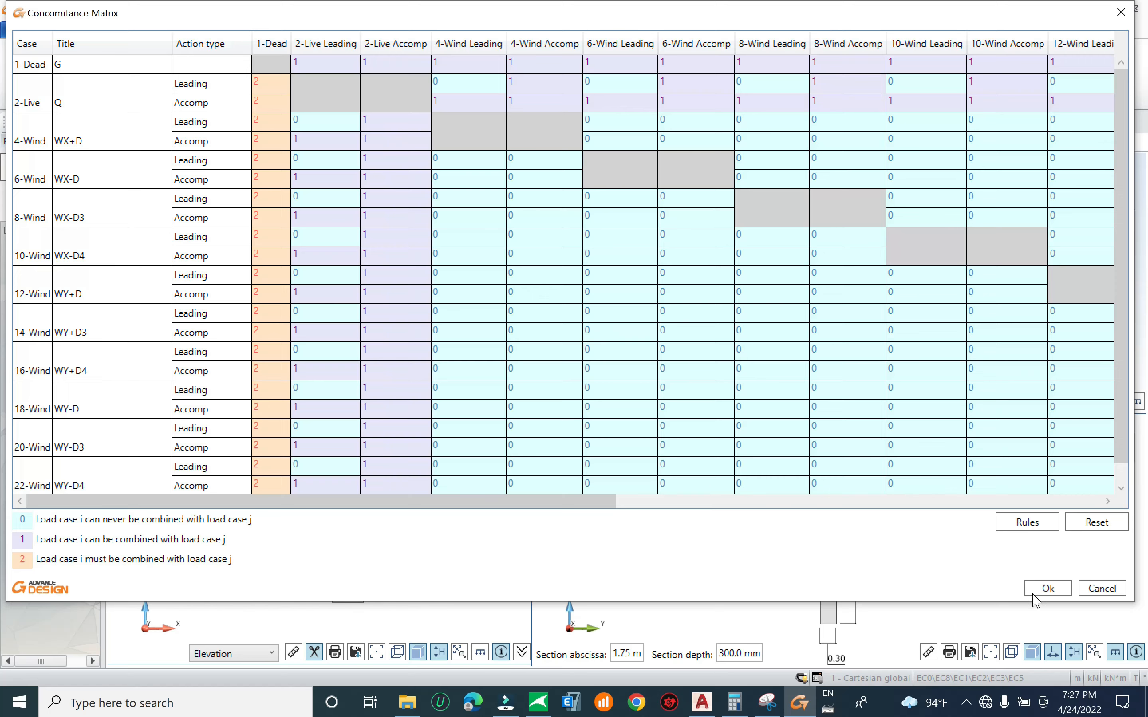
{"action": "left_click", "coordinate": [1035, 594]}
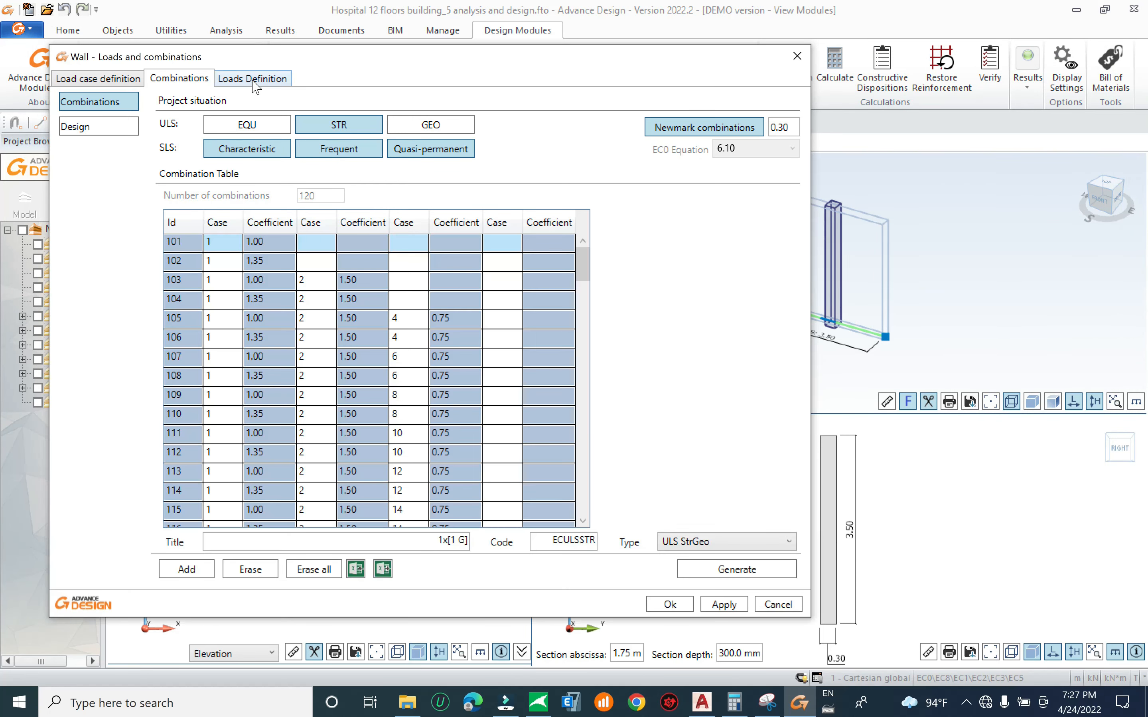
Decline applying the current changes and check the core wall's distributed vertical load definitions
{"action": "left_click", "coordinate": [254, 81]}
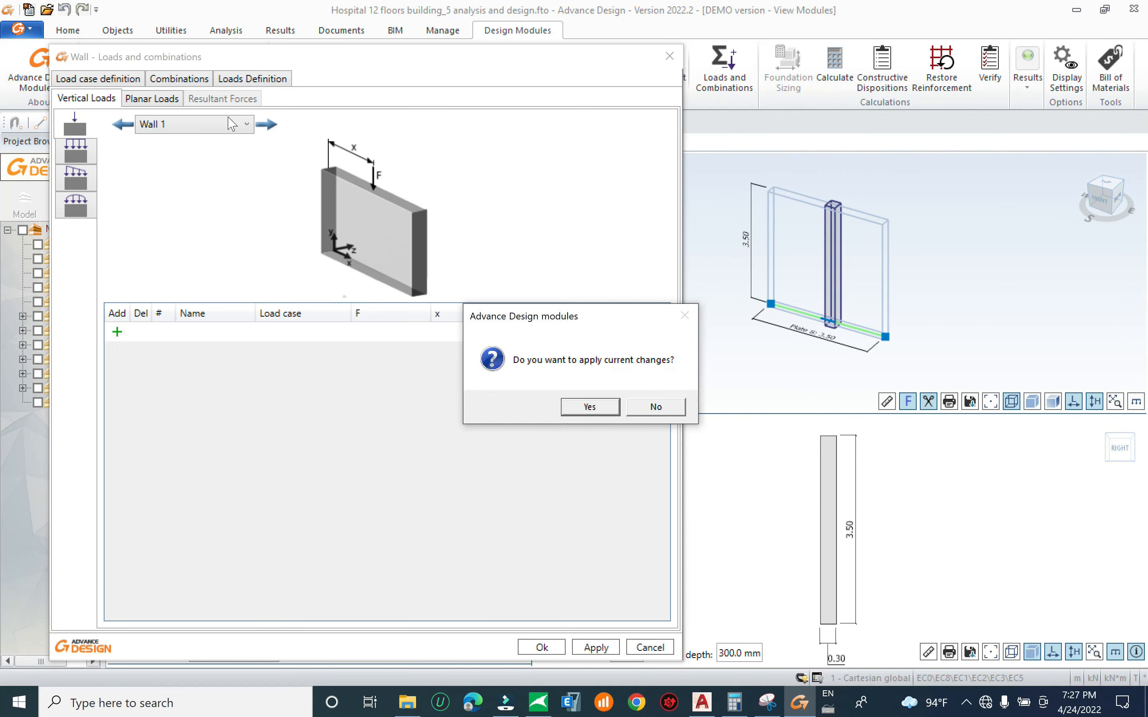
{"action": "left_click", "coordinate": [652, 410]}
{"action": "left_click", "coordinate": [81, 160]}
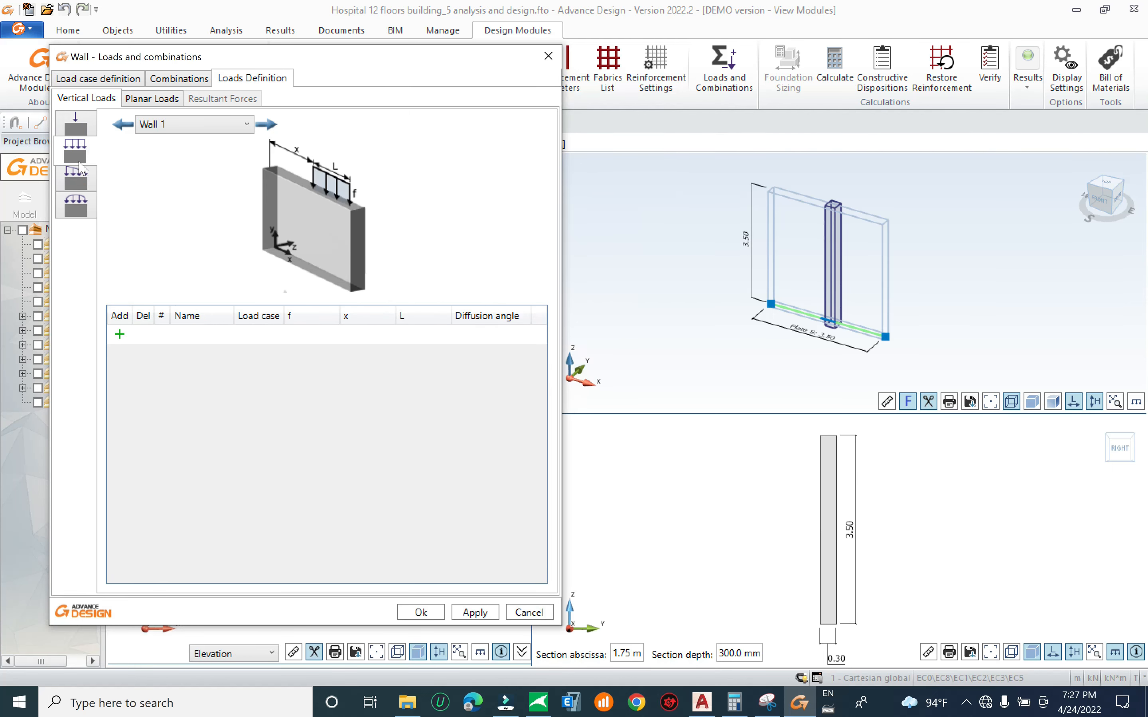
{"action": "left_click", "coordinate": [82, 216]}
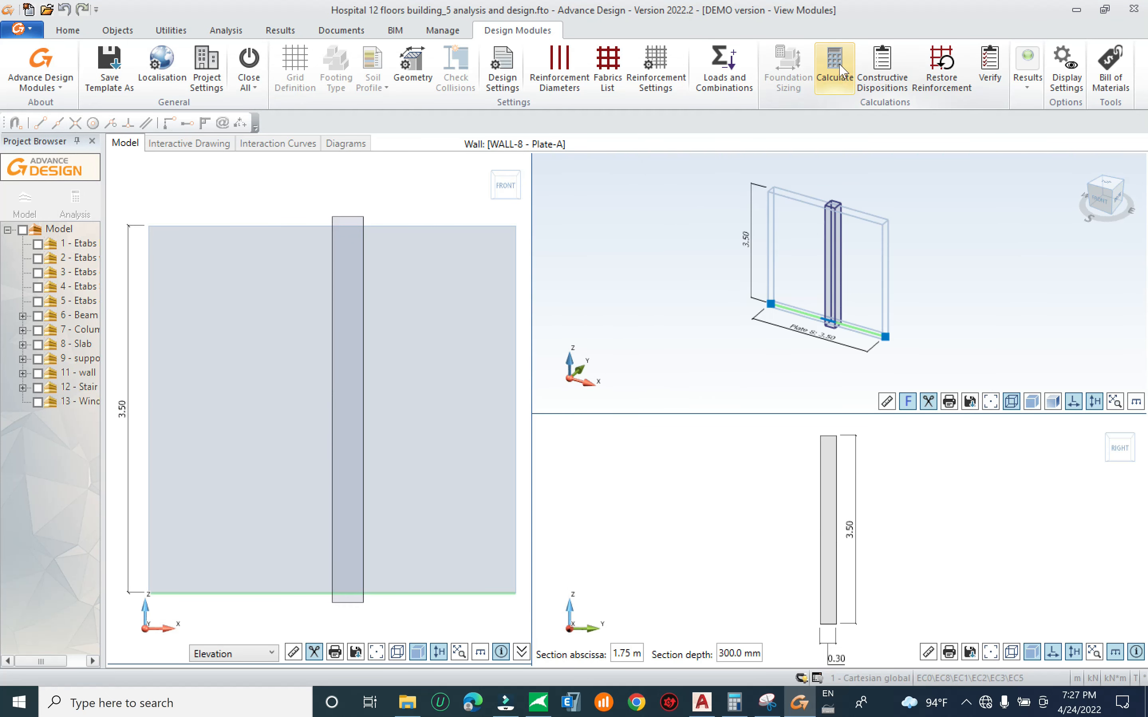
Calculate the core wall's reinforcement and inspect section A-A and the bar schedule on its drawing sheet
{"action": "left_click", "coordinate": [840, 64]}
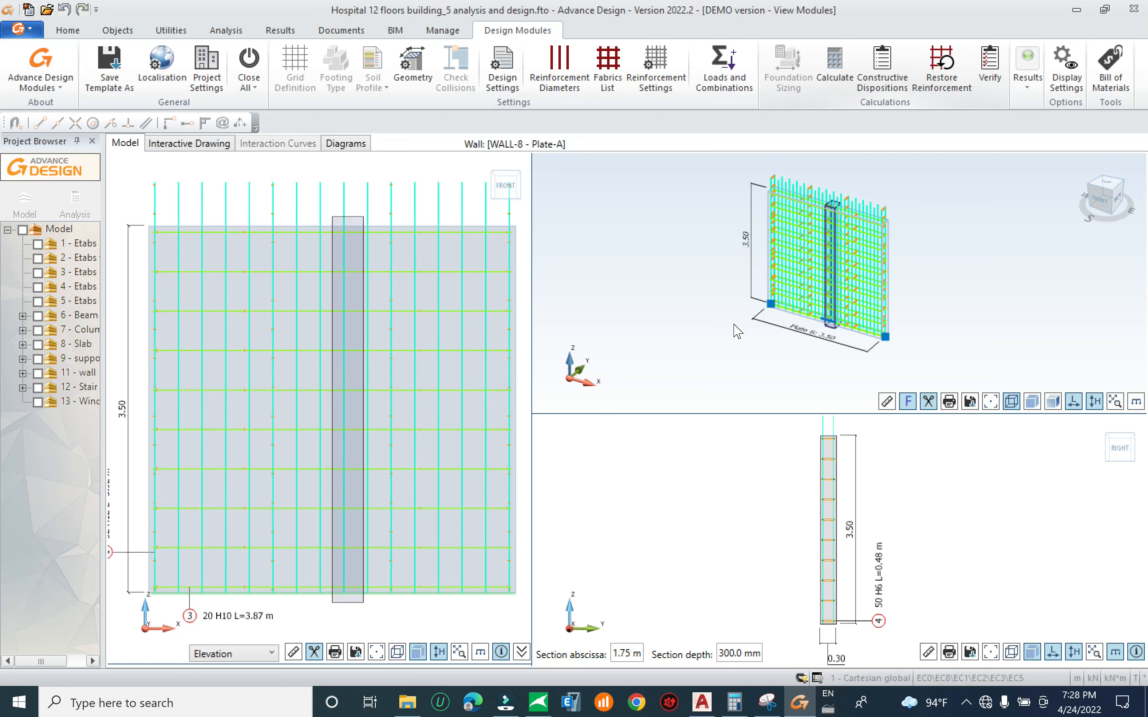
{"action": "scroll", "coordinate": [358, 374], "scroll_direction": "down", "scroll_amount": 2}
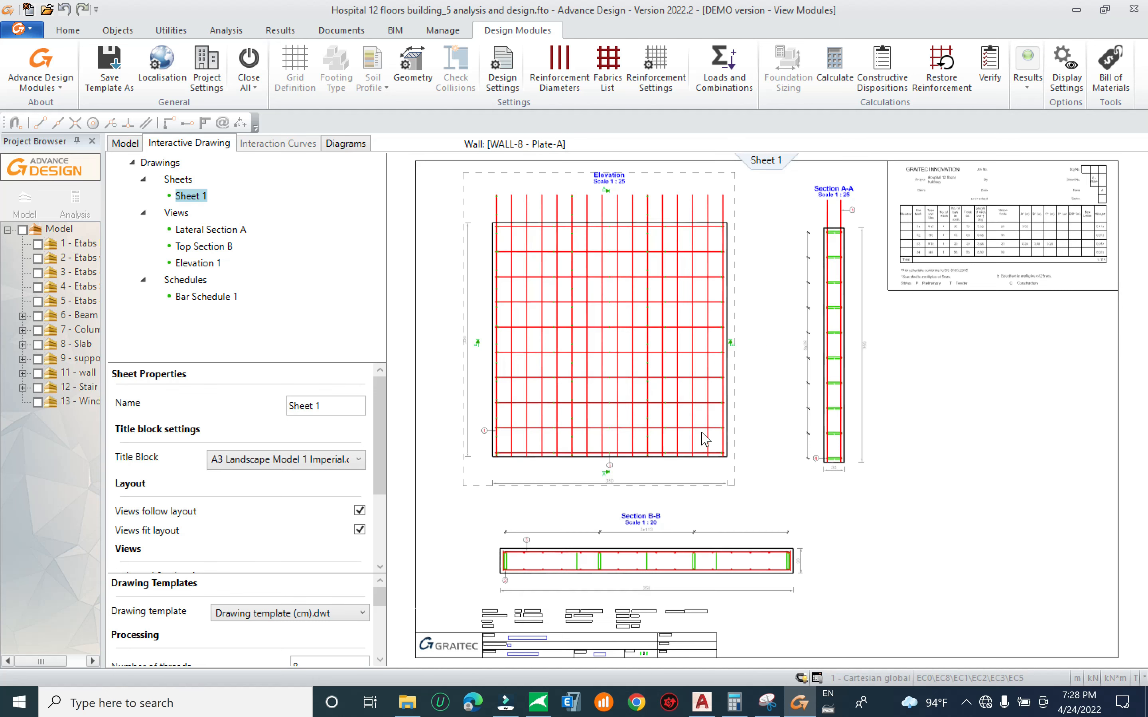
{"action": "scroll", "coordinate": [883, 203], "scroll_direction": "up", "scroll_amount": 4}
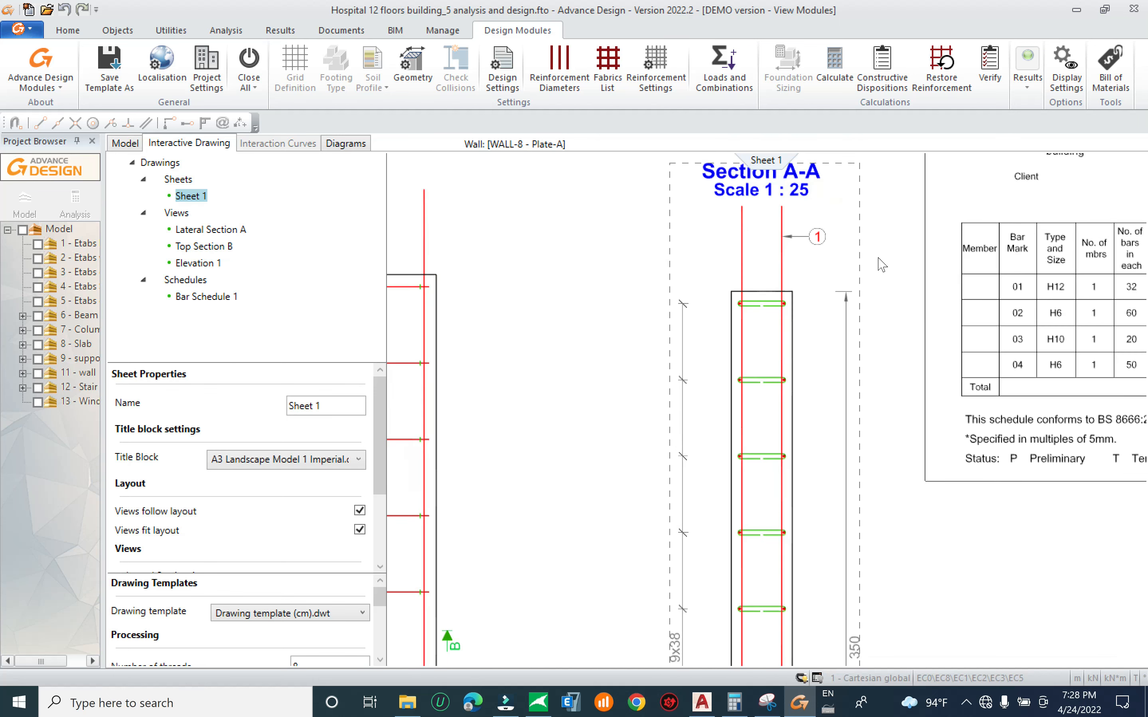
Examine section A-A, section B-B and the elevation on the core wall's reinforcement drawing sheet
{"action": "scroll", "coordinate": [844, 263], "scroll_direction": "up", "scroll_amount": 2}
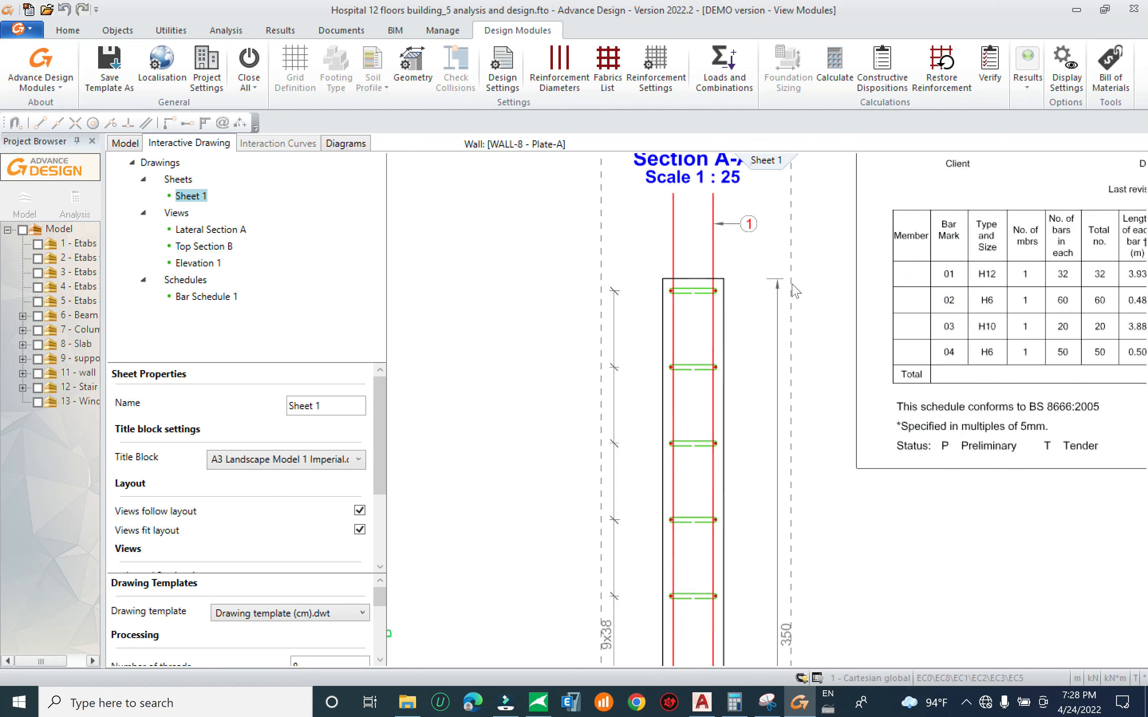
{"action": "scroll", "coordinate": [788, 311], "scroll_direction": "down", "scroll_amount": 3}
{"action": "mouse_move", "coordinate": [529, 336]}
{"action": "middle_mouse_down"}
{"action": "mouse_move", "coordinate": [787, 158]}
{"action": "mouse_move", "coordinate": [784, 146]}
{"action": "middle_mouse_up"}
{"action": "scroll", "coordinate": [617, 522], "scroll_direction": "down", "scroll_amount": 3}
{"action": "middle_click_drag", "start_coordinate": [621, 530], "coordinate": [749, 283]}
{"action": "scroll", "coordinate": [726, 383], "scroll_direction": "up", "scroll_amount": 2}
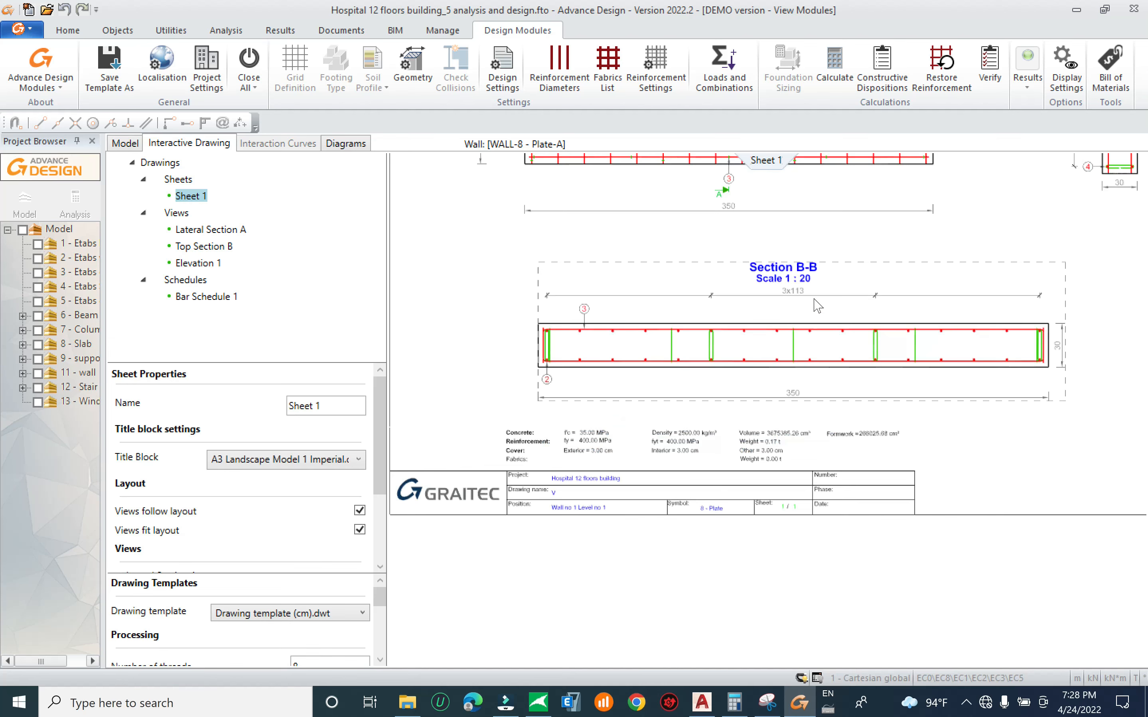
{"action": "scroll", "coordinate": [817, 306], "scroll_direction": "up", "scroll_amount": 1}
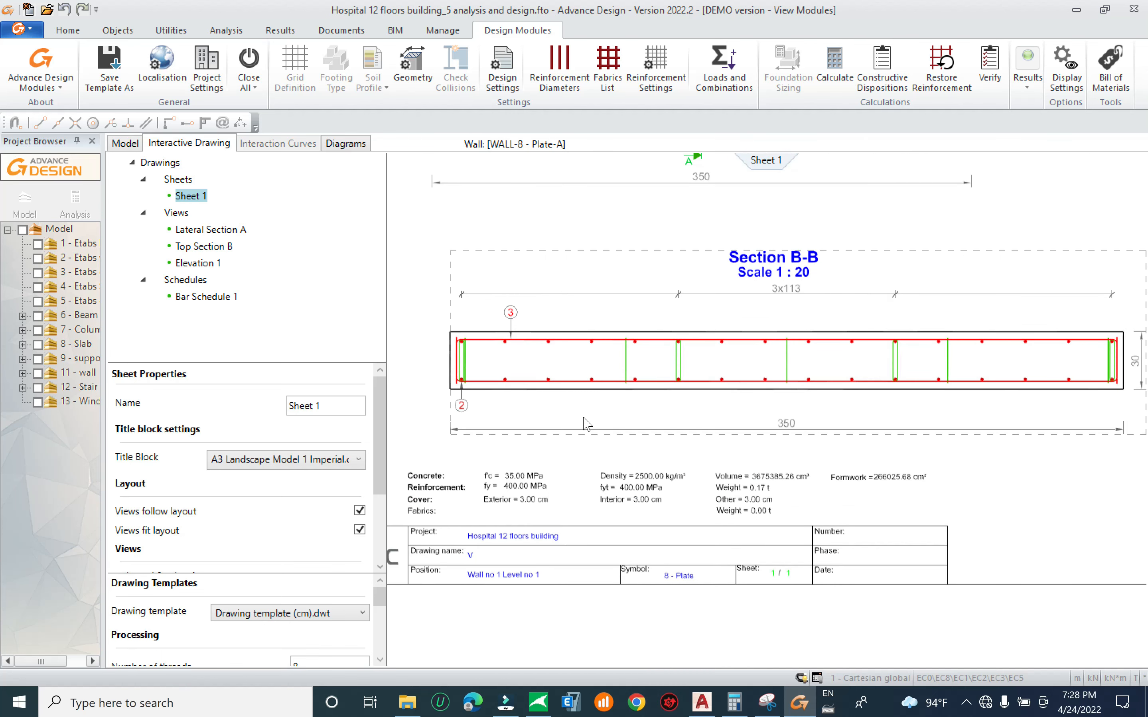
{"action": "middle_click_drag", "start_coordinate": [525, 371], "coordinate": [527, 505]}
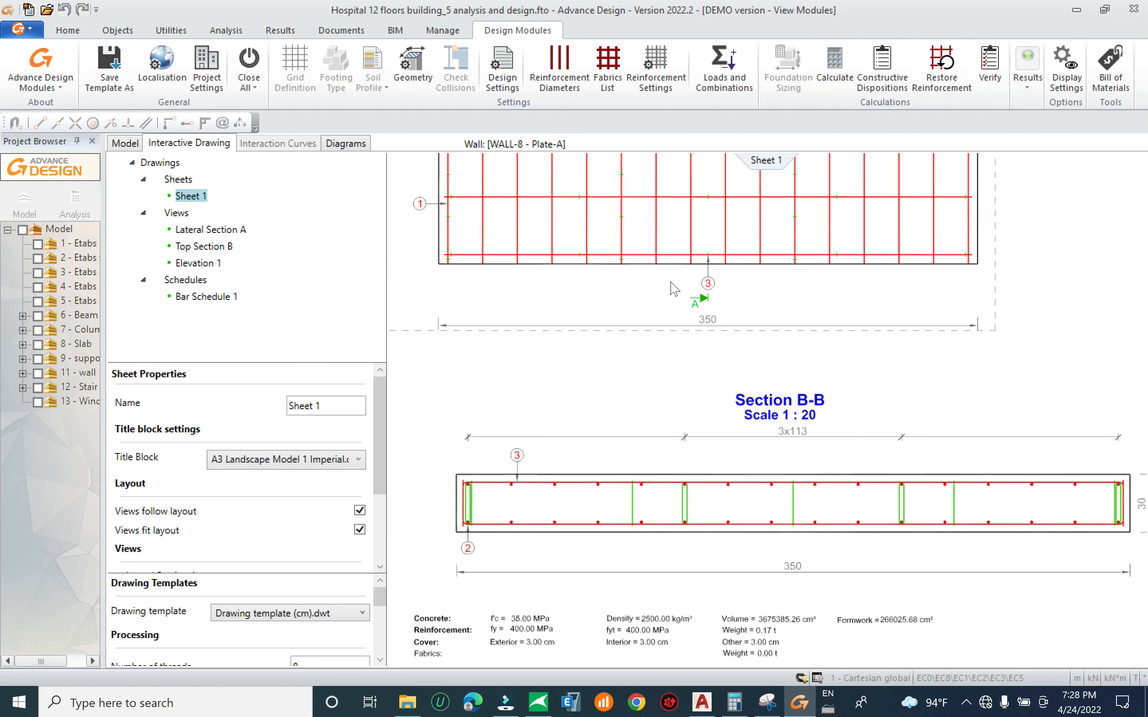
{"action": "middle_click_drag", "start_coordinate": [931, 400], "coordinate": [822, 650]}
{"action": "scroll", "coordinate": [656, 320], "scroll_direction": "down", "scroll_amount": 4}
{"action": "middle_click_drag", "start_coordinate": [665, 335], "coordinate": [716, 504]}
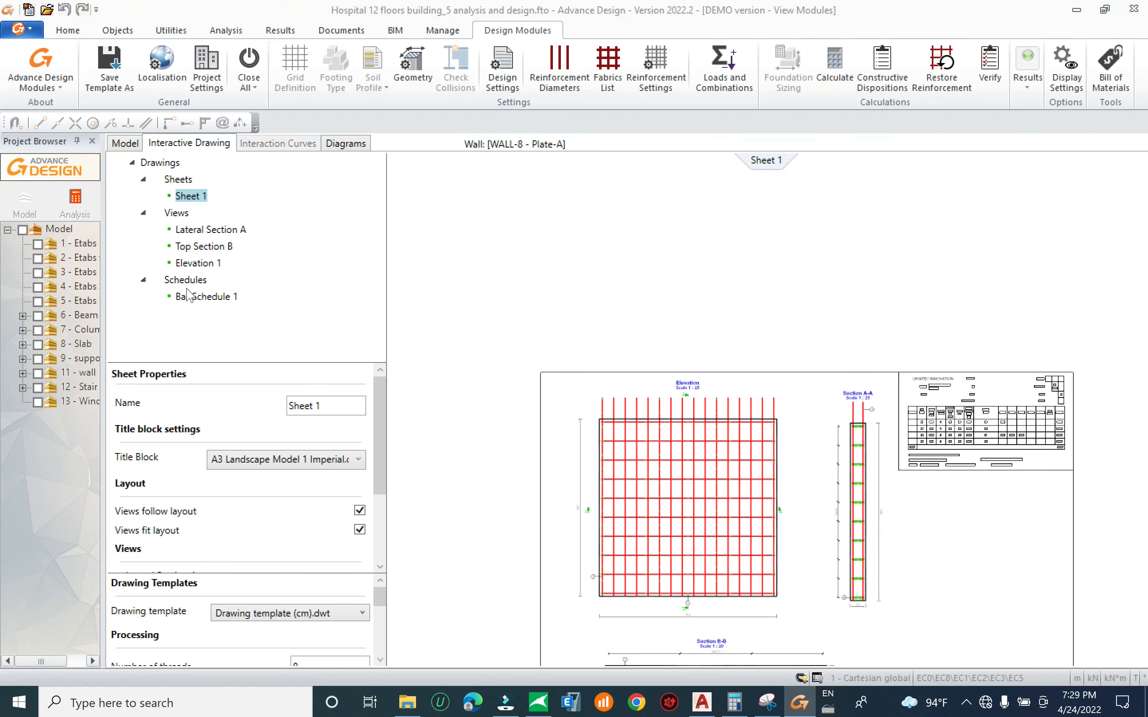
Leave the core wall's drawing, return to the analysis view and bring the whole building's reinforcement model into view
{"action": "left_click", "coordinate": [607, 379]}
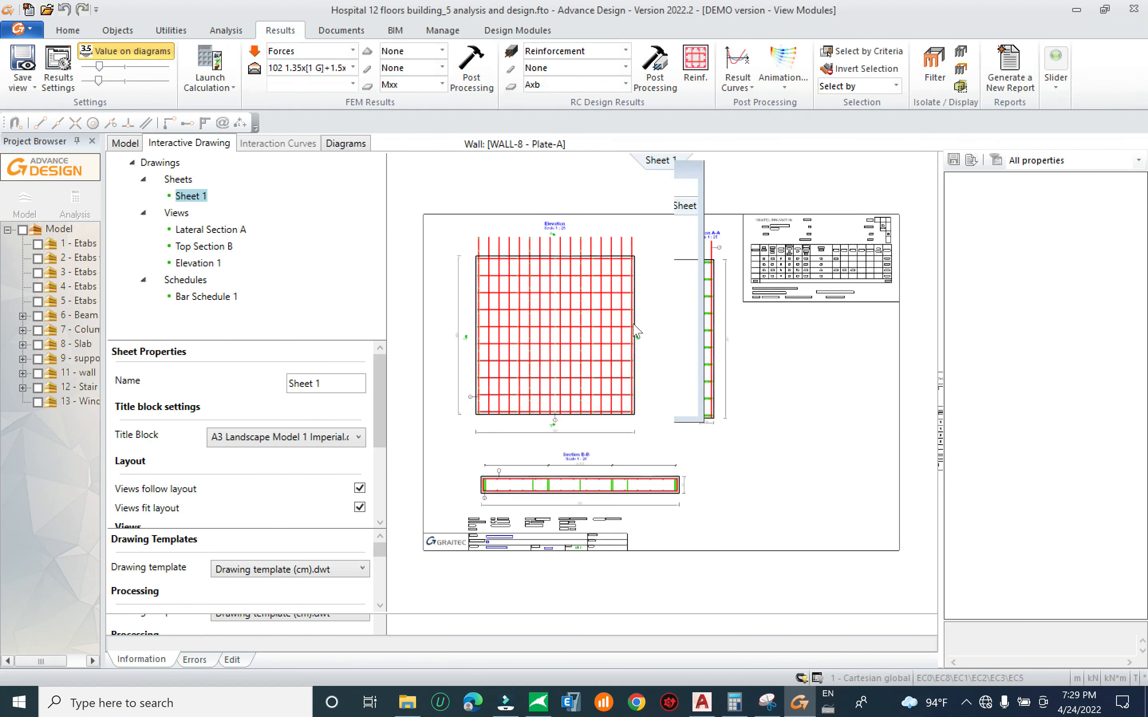
{"action": "left_click", "coordinate": [967, 703]}
{"action": "left_click", "coordinate": [546, 381]}
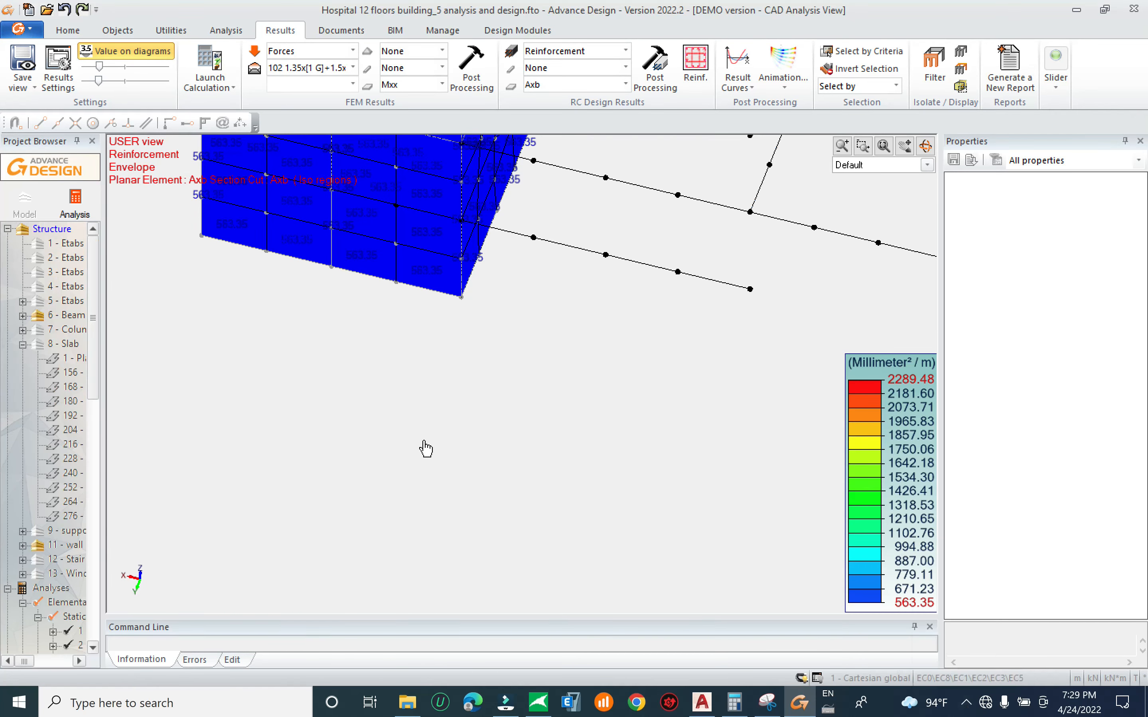
{"action": "scroll", "coordinate": [463, 466], "scroll_direction": "down", "scroll_amount": 10}
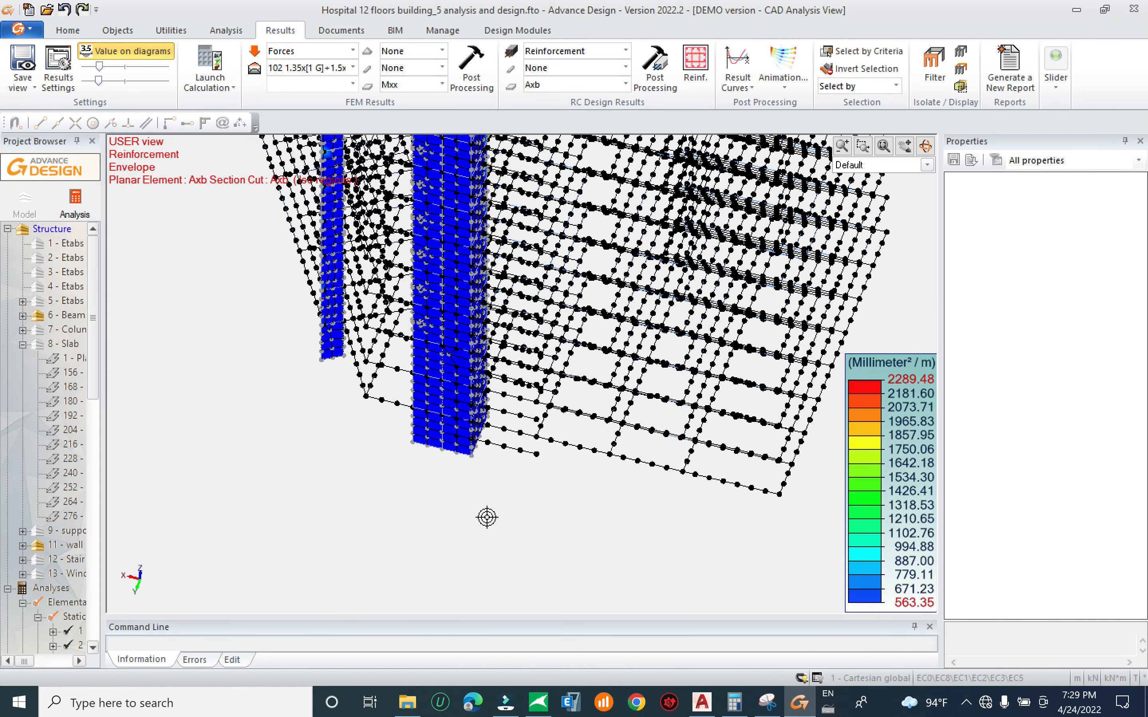
{"action": "middle_click_drag", "start_coordinate": [738, 416], "coordinate": [747, 546], "text": "shift"}
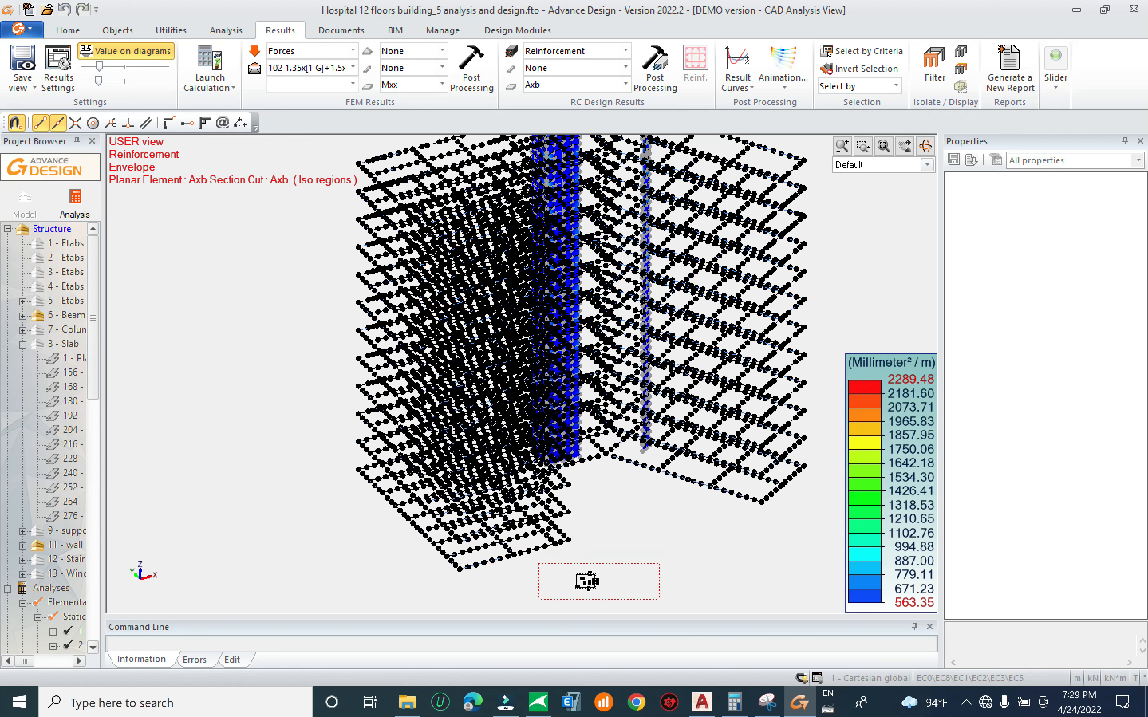
{"action": "scroll", "coordinate": [461, 564], "scroll_direction": "down", "scroll_amount": 3}
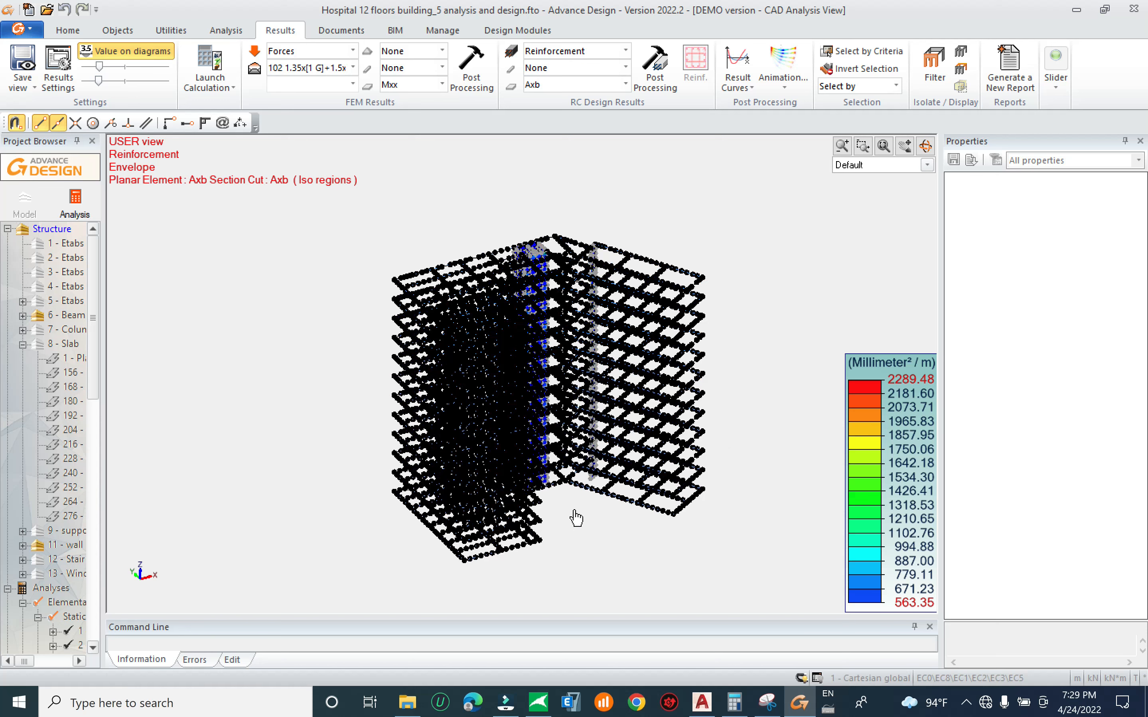
{"action": "middle_click_drag", "start_coordinate": [569, 515], "coordinate": [574, 513]}
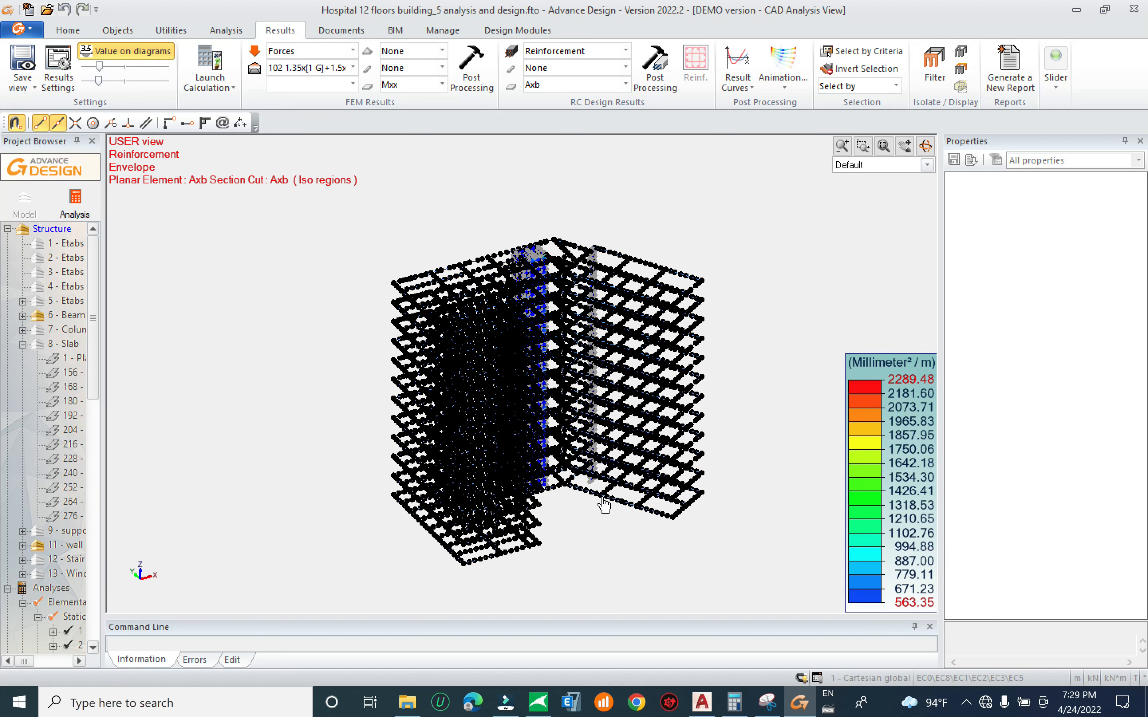